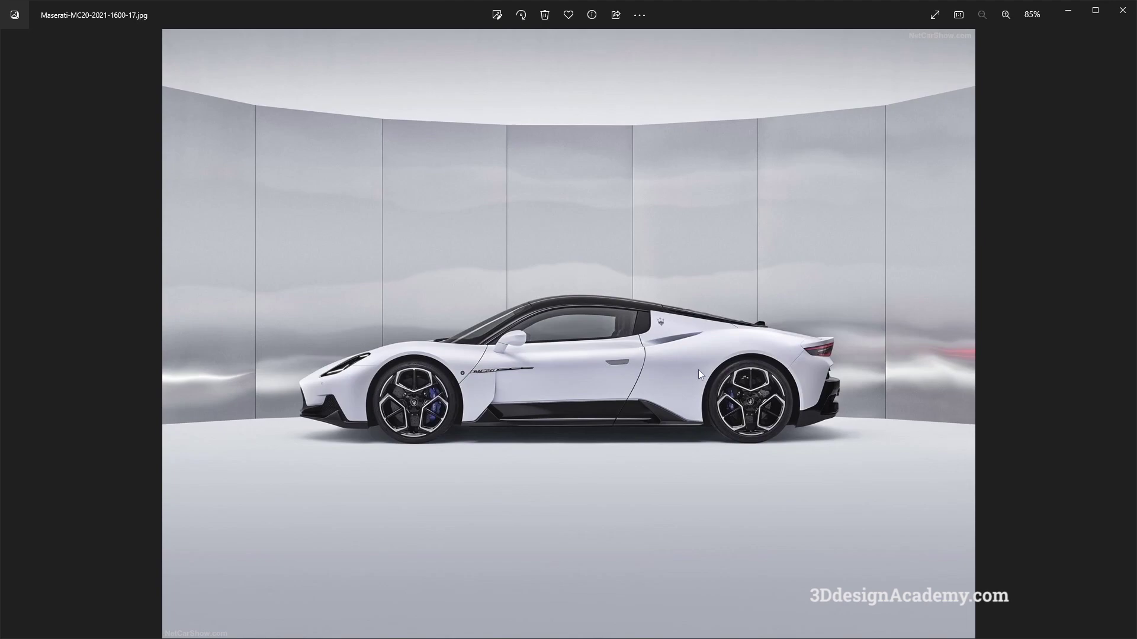
Switch to Alias and examine the car's side image and wheel-arch surfaces in the left and perspective views
key("alt+Tab")
left_click_drag(636, 331, 629, 370, "alt+shift")
mouse_move(650, 425)
left_mouse_down("ctrl+shift")
mouse_move(649, 341)
mouse_move(538, 319)
mouse_move(536, 331)
left_mouse_up("ctrl+shift")
key("F6")
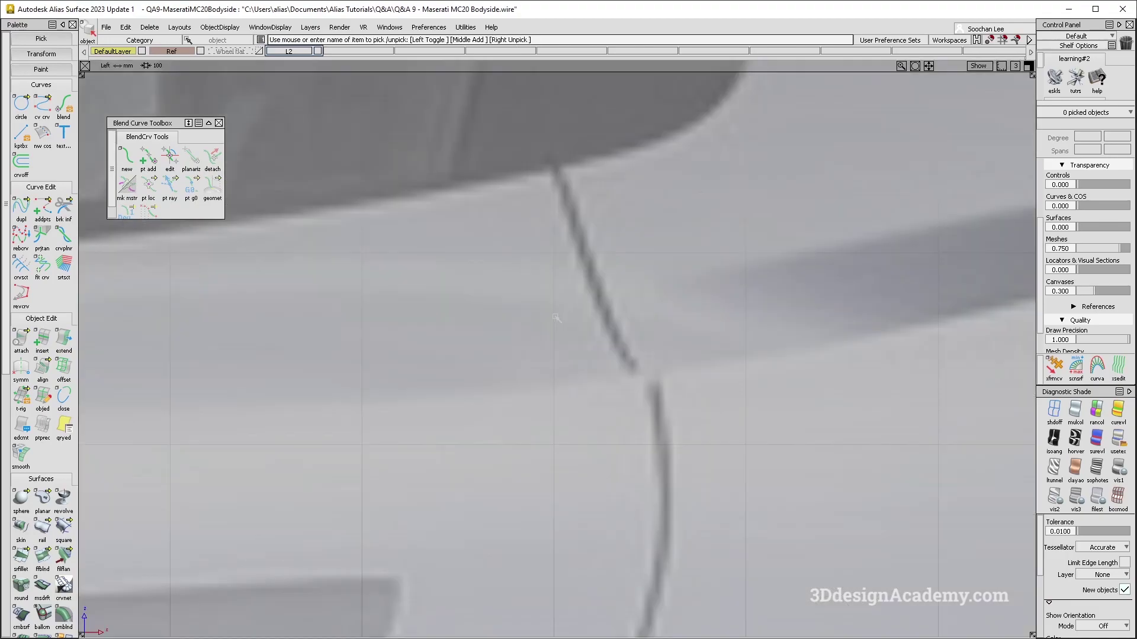
right_click_drag(610, 335, 117, 434, "alt+shift")
right_click_drag(416, 350, 256, 398, "alt+shift")
middle_click_drag(344, 411, 566, 325, "alt+shift")
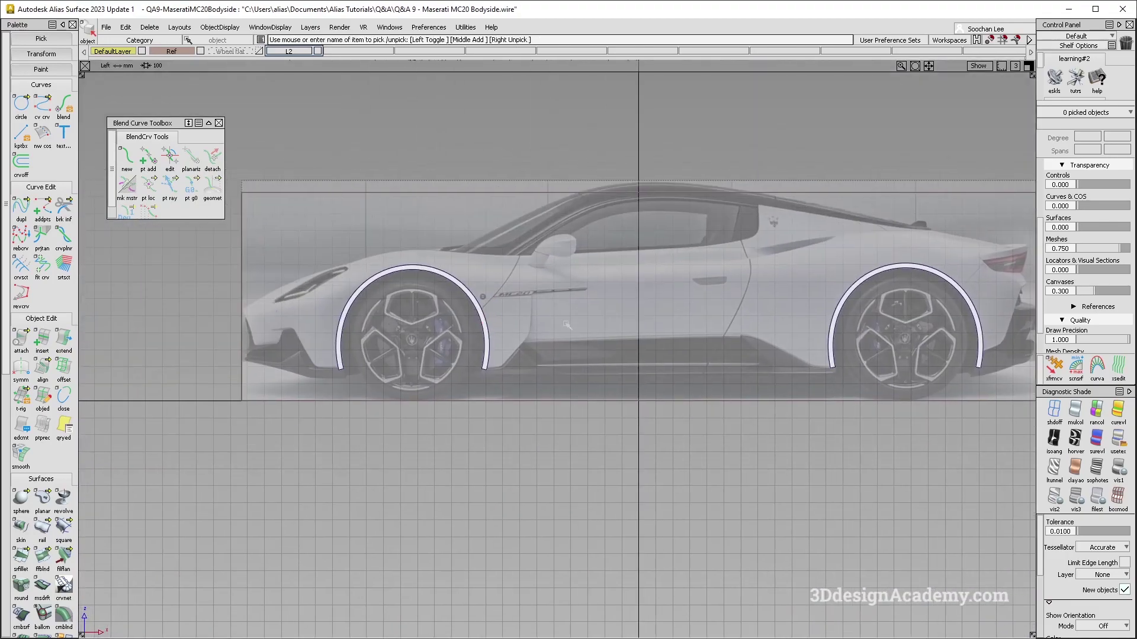
middle_click_drag(720, 345, 658, 348, "alt+shift")
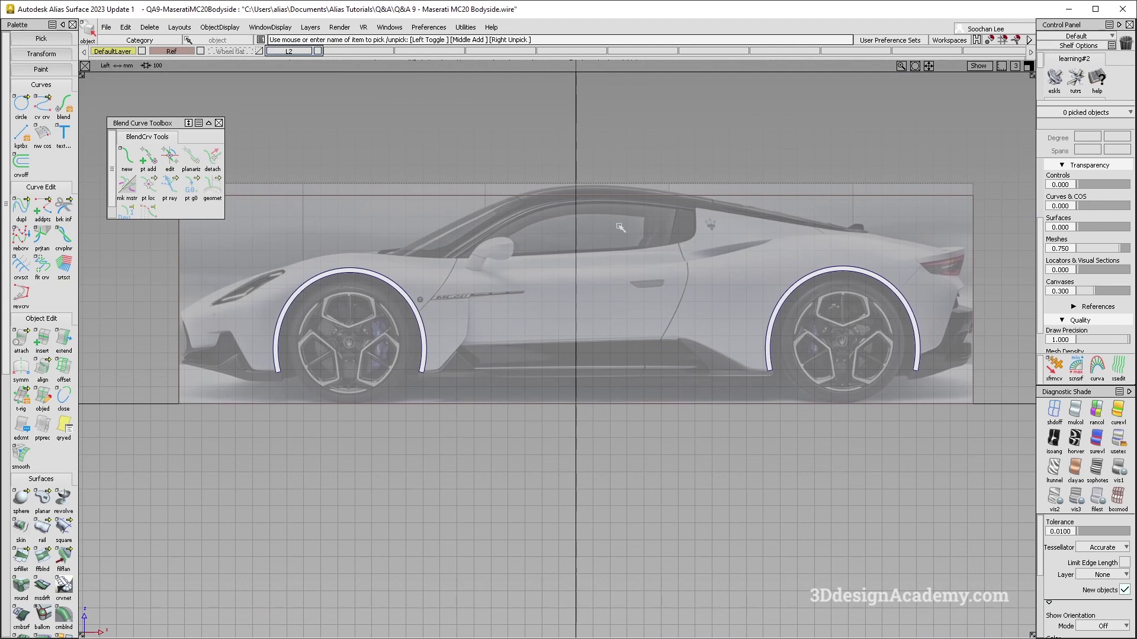
middle_click_drag(597, 191, 597, 186, "alt+shift")
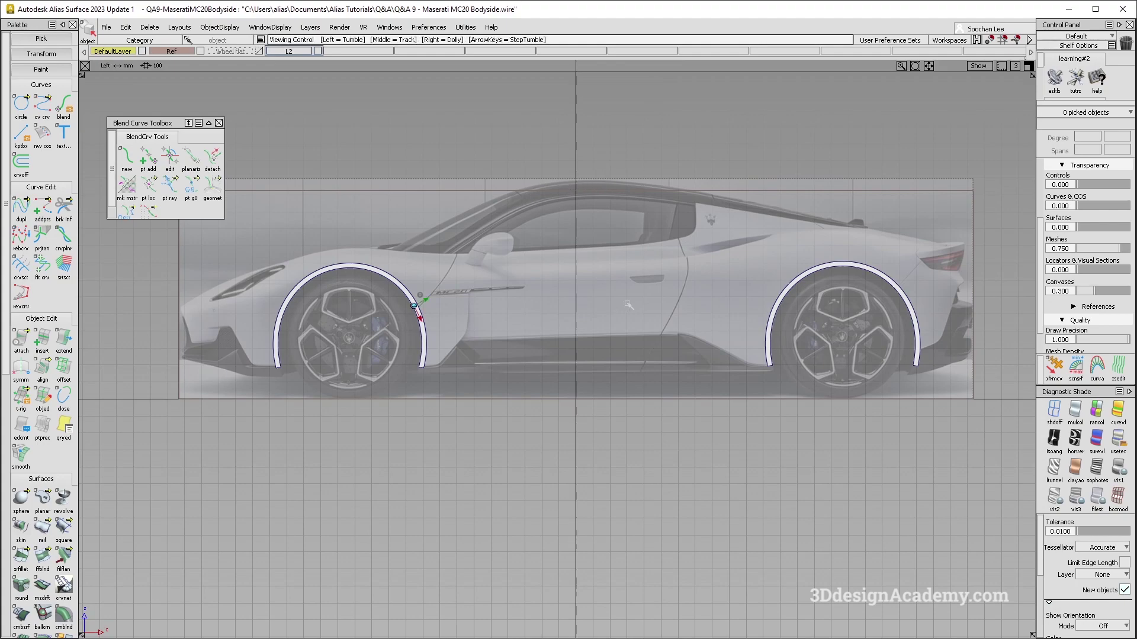
middle_click_drag(629, 391, 604, 407, "alt+shift")
key("F8")
left_click_drag(388, 338, 645, 374, "alt+shift")
left_click_drag(574, 370, 573, 339, "alt+shift")
key("F6")
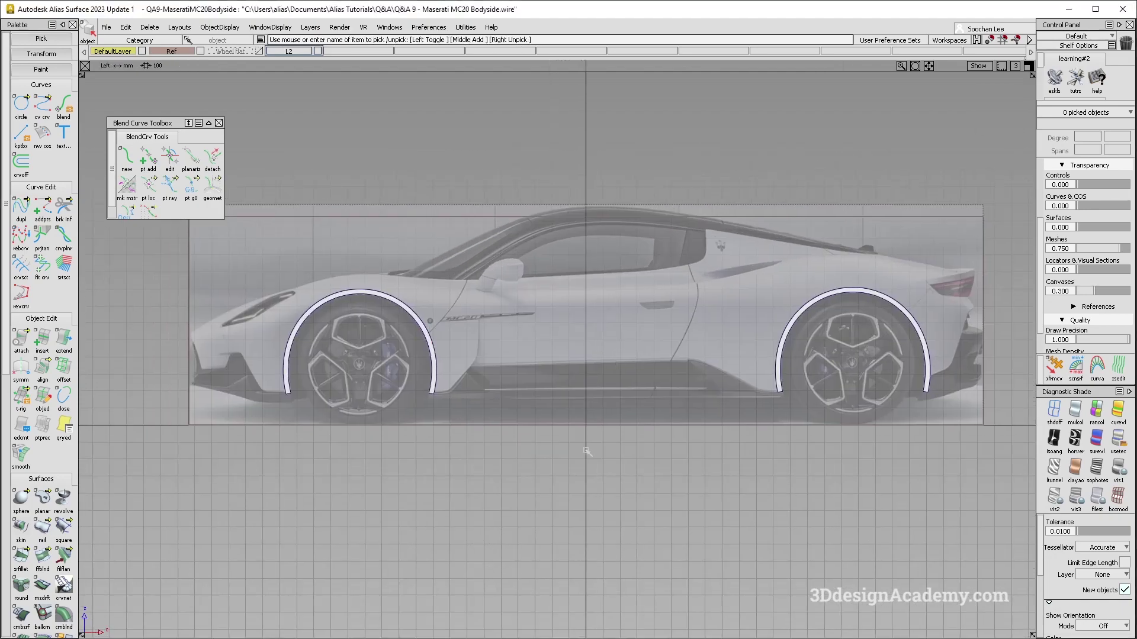
Draw a degree 2 edit point curve with chord knot spacing across the bodyside from the front wheel arch to the rear one
left_click(42, 105)
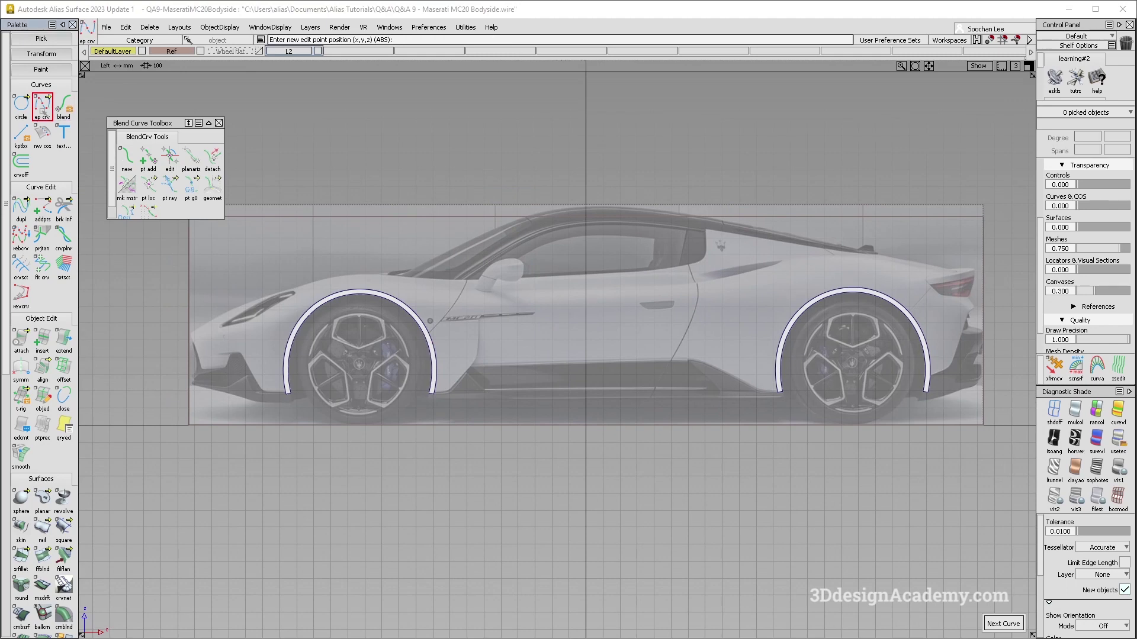
double_click(42, 110)
left_click(633, 392)
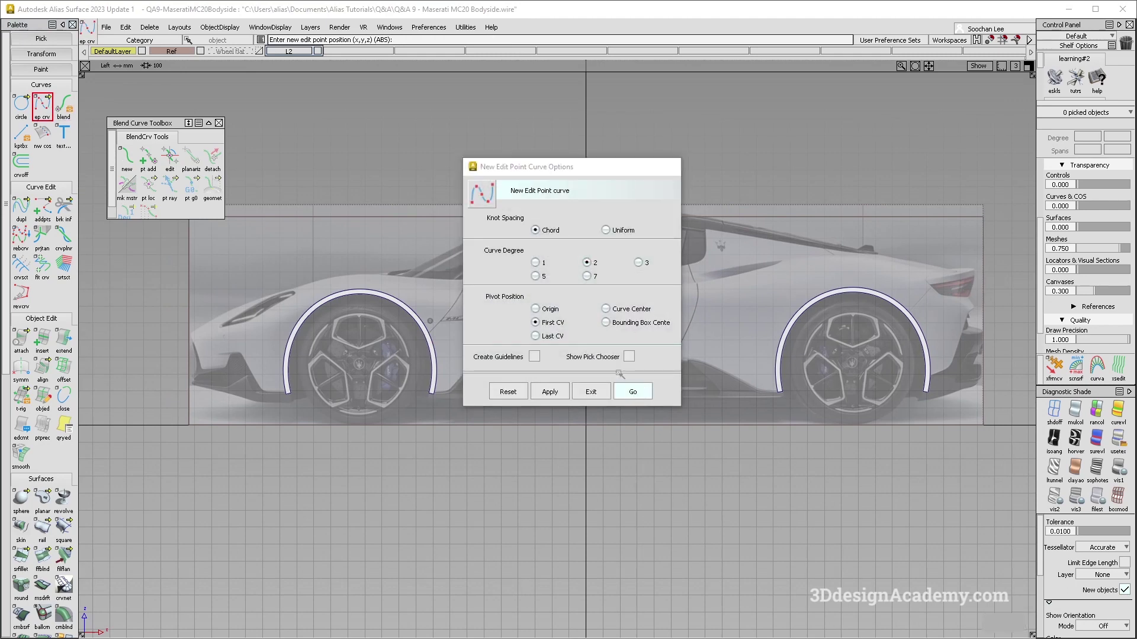
left_click(408, 306)
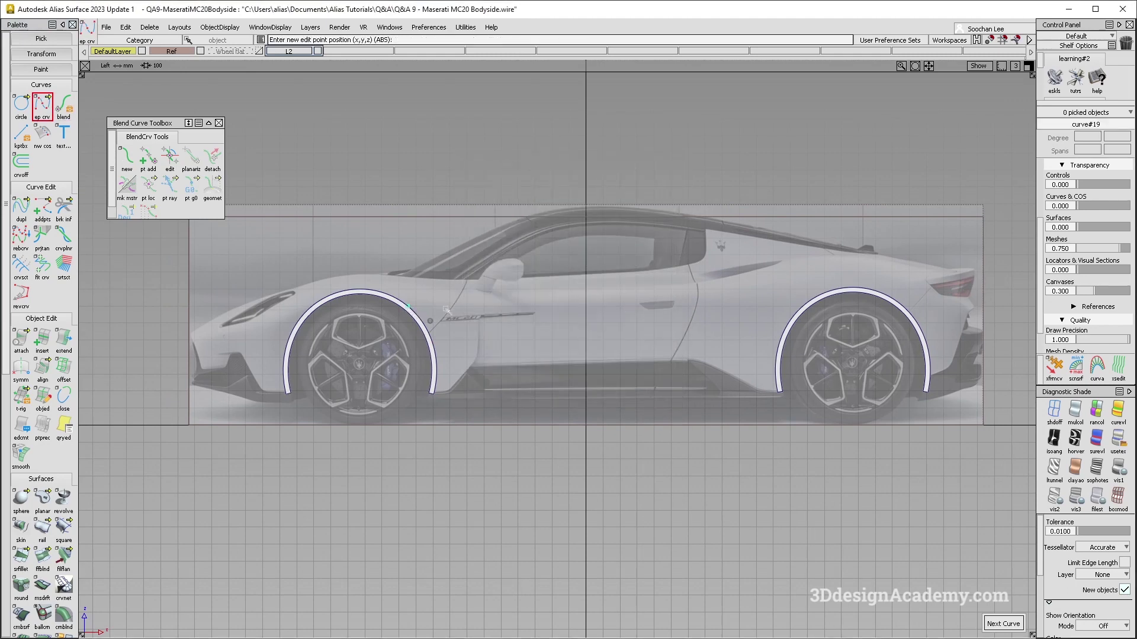
left_click_drag(747, 302, 813, 299)
key("ctrl+z")
left_click(810, 303, "ctrl+alt")
middle_click_drag(651, 327, 682, 325, "alt+shift")
left_click_drag(705, 421, 674, 292, "ctrl+shift")
Inspect the new bodyside curve in perspective and compare it with the front three-quarter reference photo of the yellow car
key("F8")
left_click_drag(468, 341, 511, 375, "alt+shift")
scroll(472, 342, "up", 5)
left_click_drag(474, 339, 502, 350, "alt+shift")
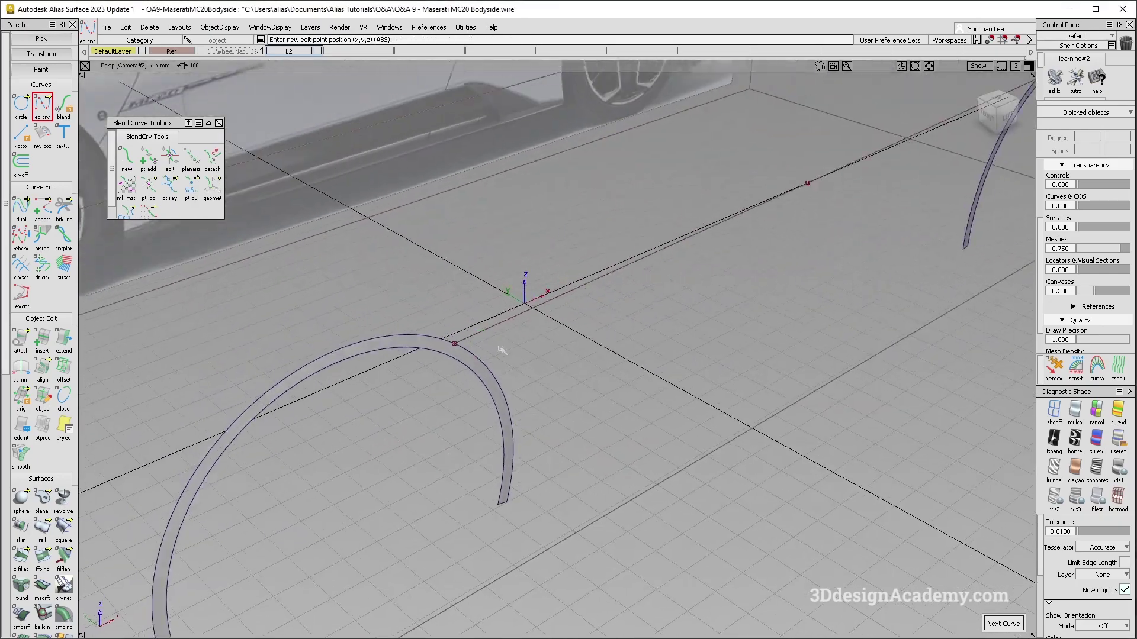
right_click_drag(502, 350, 602, 325, "alt+shift")
left_click_drag(601, 325, 595, 321, "alt+shift")
key("alt+Tab")
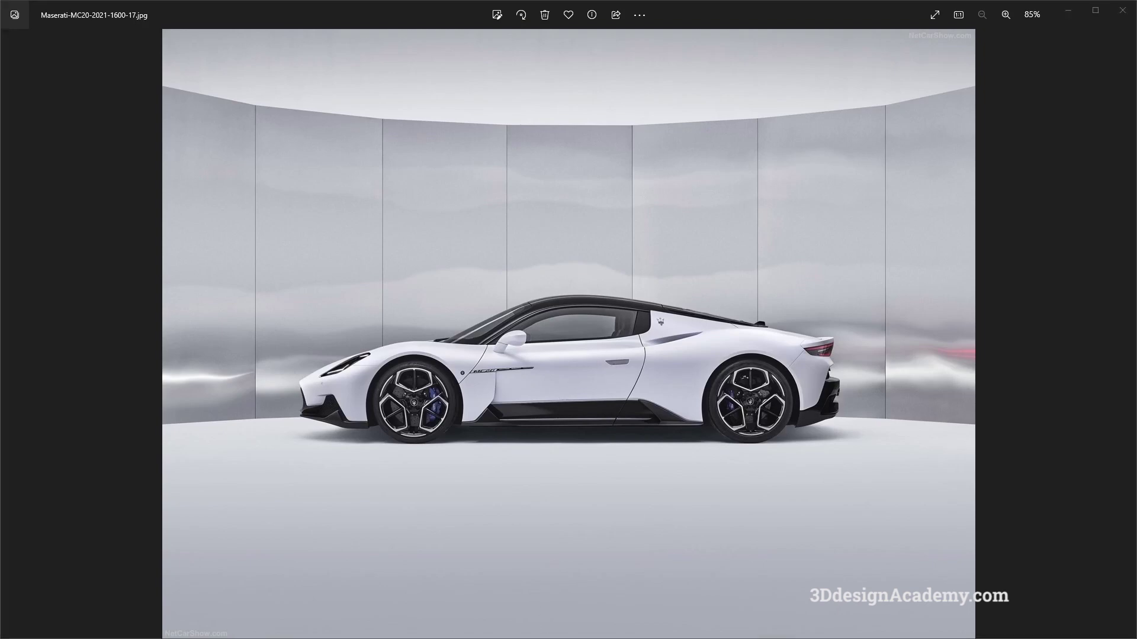
left_click(569, 638)
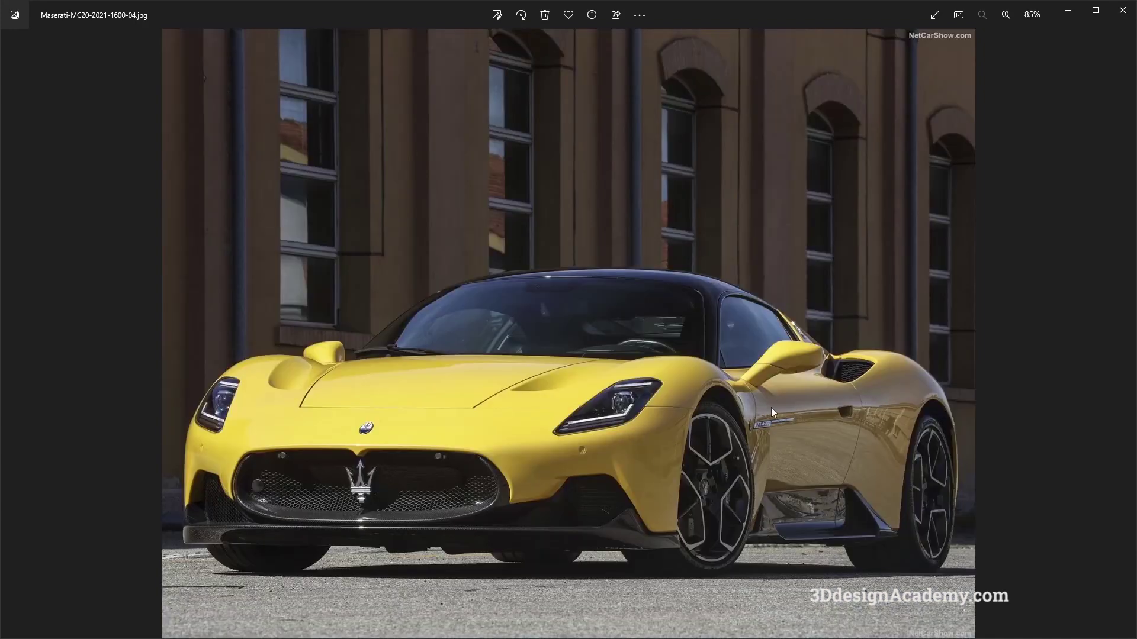
key("Right")
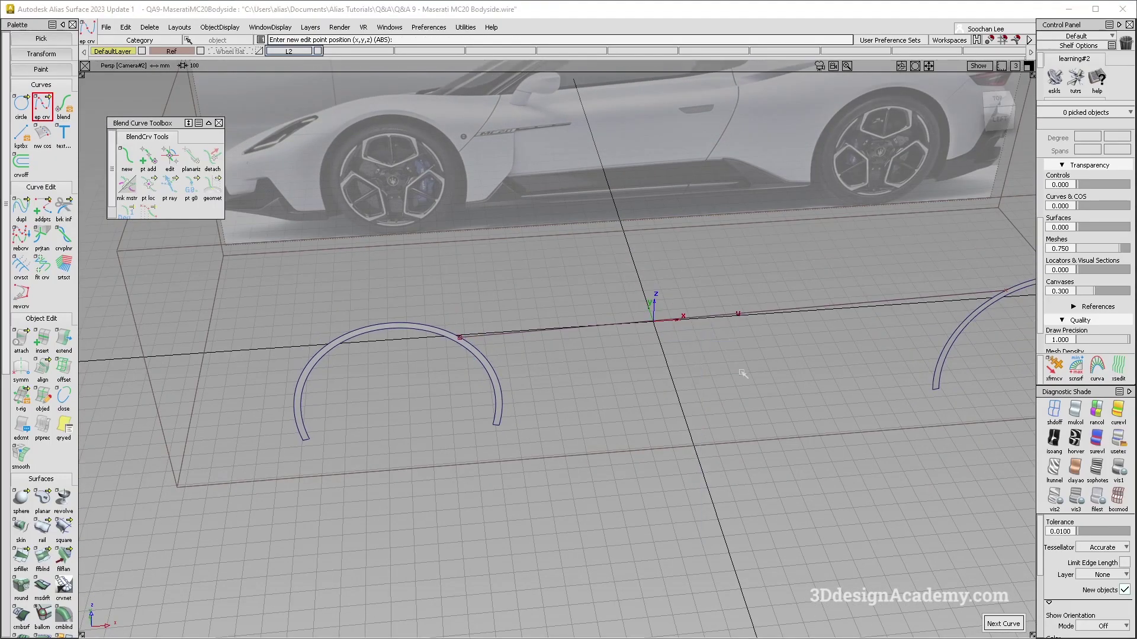
In the top view, pull the bodyside curve's middle CV slightly outward and move the whole curve slightly inboard
key("F5")
left_click_drag(643, 341, 644, 342, "ctrl+shift")
left_click(642, 342)
left_click_drag(665, 396, 655, 383, "ctrl+shift")
right_click_drag(654, 383, 658, 389)
left_click_drag(616, 437, 647, 314, "ctrl+shift")
left_click_drag(616, 289, 666, 395)
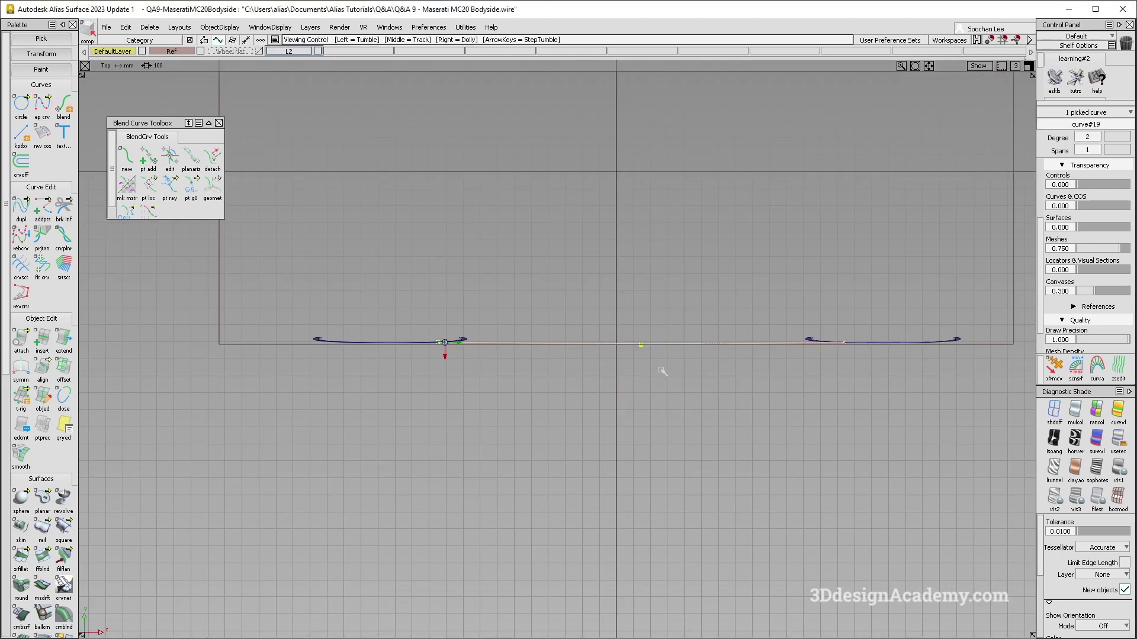
middle_click_drag(665, 368, 681, 362, "alt+shift")
left_click_drag(685, 398, 668, 407, "ctrl+shift")
right_click_drag(667, 408, 670, 397)
Check the bodyside curve against the left side image and show the Wheel flat layer
key("F6")
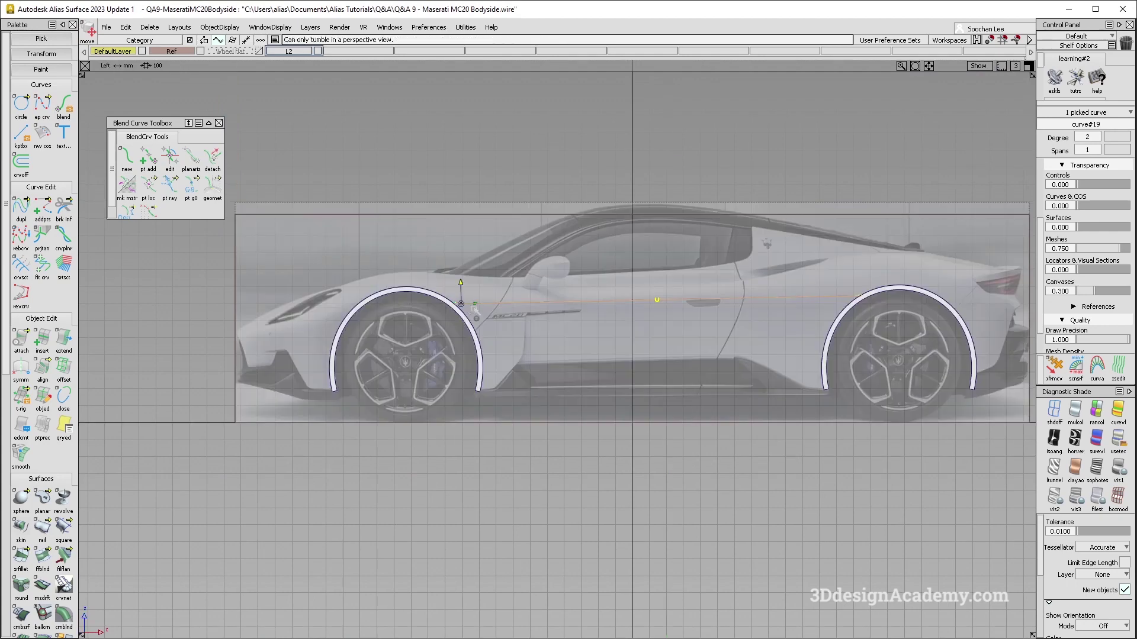
right_click_drag(461, 303, 510, 312, "alt+shift")
left_click_drag(591, 482, 581, 415, "ctrl+shift")
middle_click_drag(570, 379, 478, 342, "alt+shift")
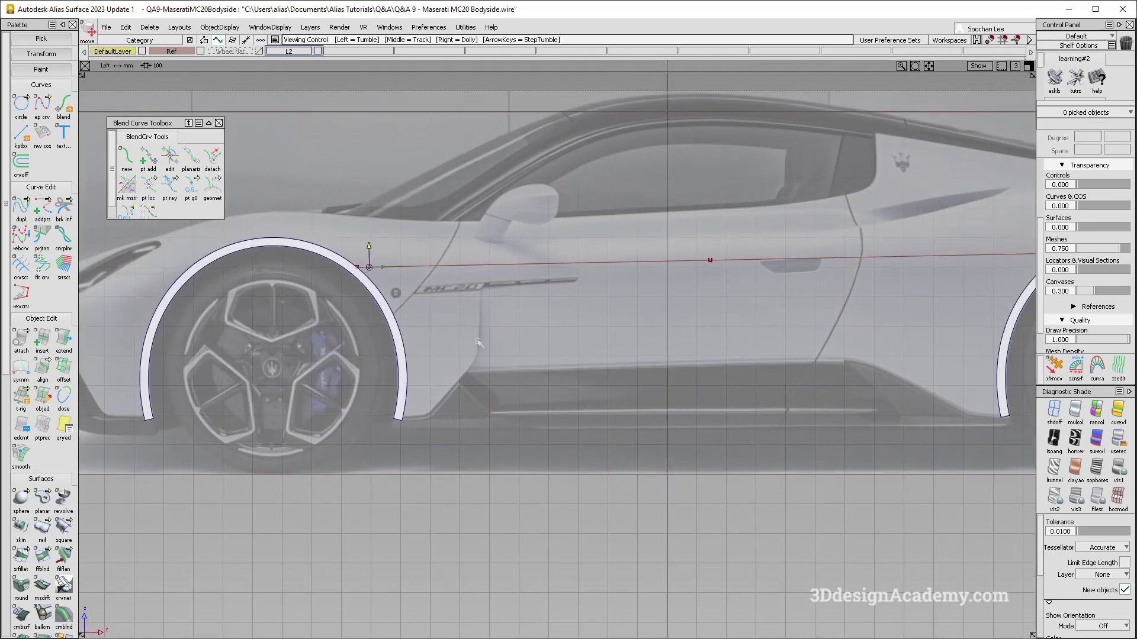
middle_click_drag(946, 306, 990, 278, "alt+shift")
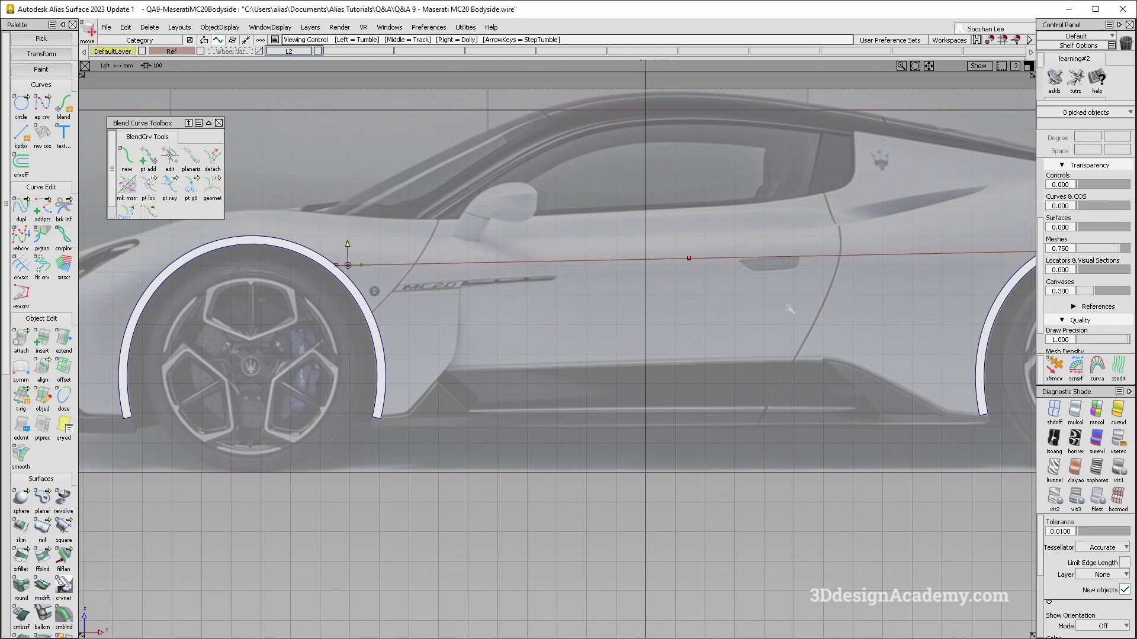
middle_click_drag(441, 302, 613, 303, "alt+shift")
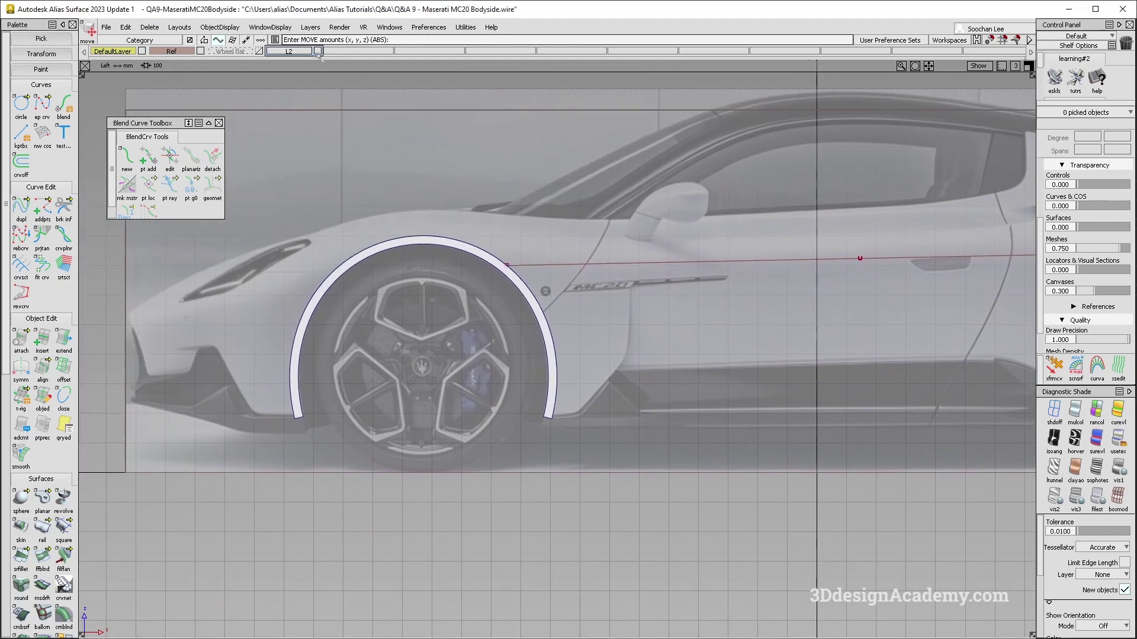
left_click_drag(575, 276, 536, 333, "ctrl+shift")
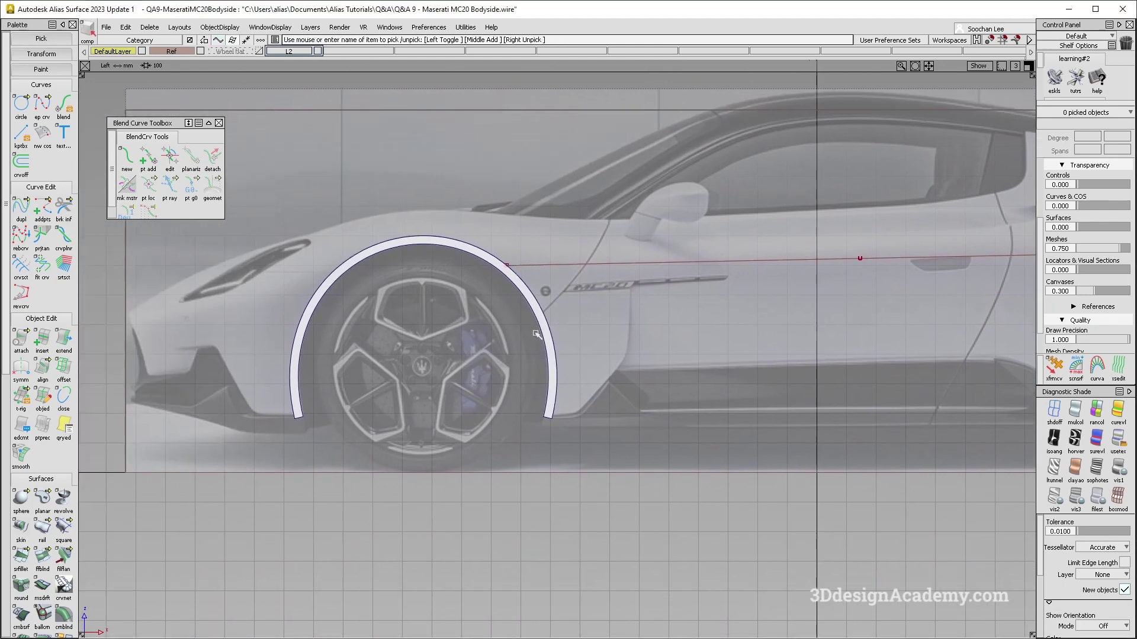
left_click(260, 51)
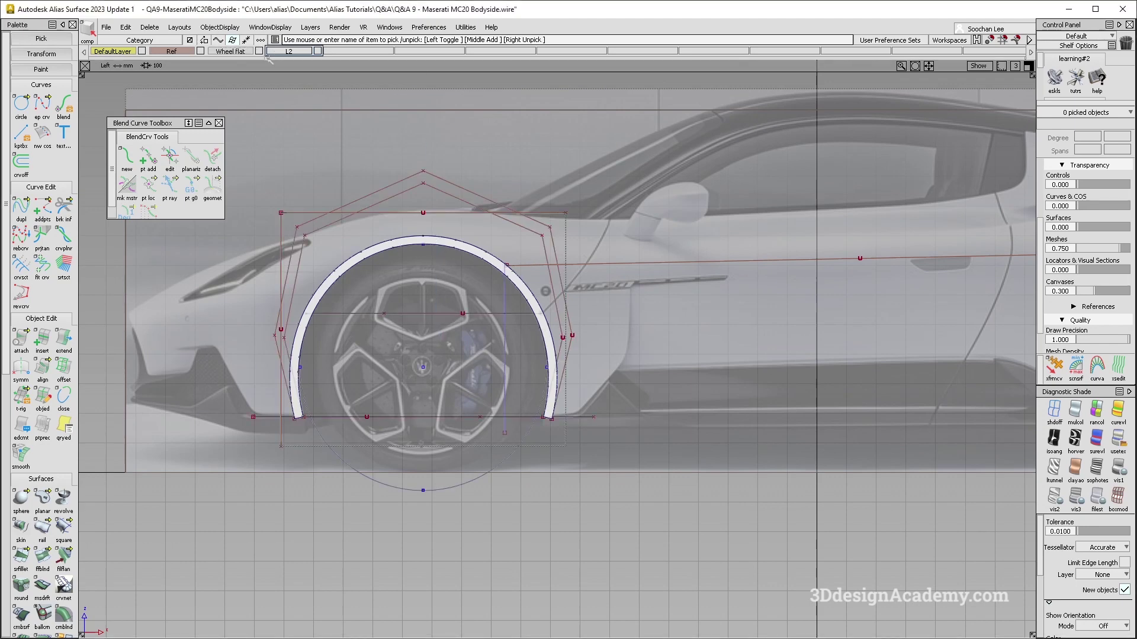
Delete the existing curve on surface from the flat plane at the front wheel arch
middle_click_drag(542, 321, 559, 308, "alt+shift")
key("F8")
mouse_move(468, 386)
left_mouse_down("ctrl+shift")
mouse_move(428, 371)
mouse_move(489, 378)
left_mouse_up("ctrl+shift")
left_click(461, 381)
key("Delete")
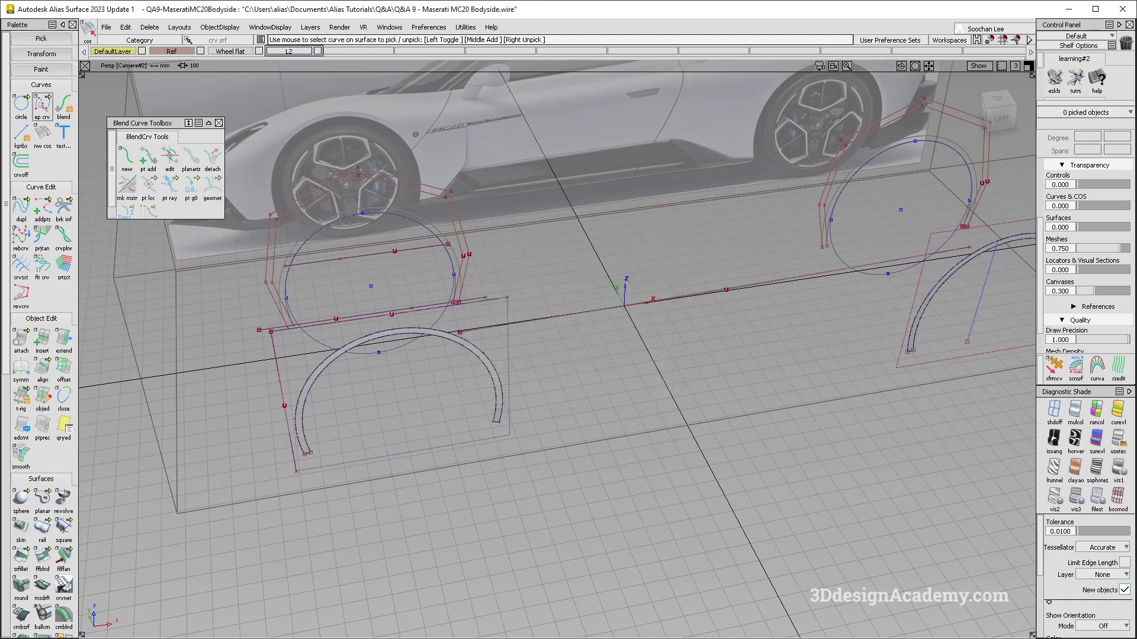
Draw a vertical edit point curve down from the front end of the bodyside curve in the left view
left_click(43, 106)
key("F6")
right_click_drag(537, 254, 572, 281, "alt+shift")
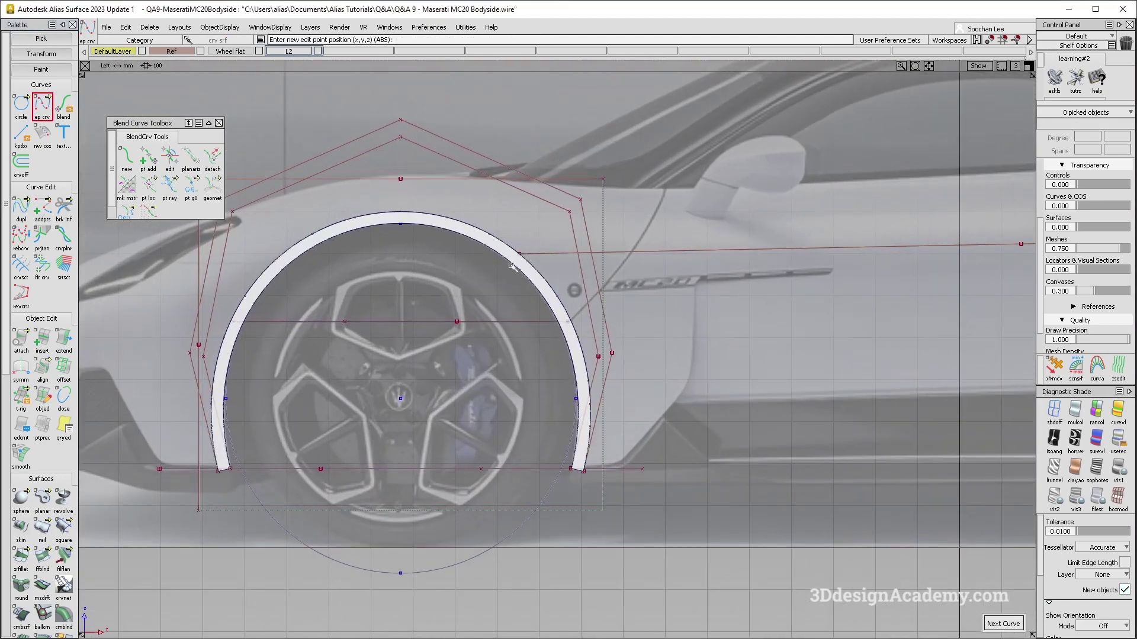
left_click(514, 265, "ctrl")
right_click_drag(539, 453, 540, 468)
Delete the existing curve on surface from the flat plane at the rear wheel arch
middle_click_drag(813, 342, 448, 340, "alt+shift")
middle_click_drag(767, 343, 256, 344, "alt+shift")
left_click_drag(722, 315, 687, 270, "ctrl+shift")
left_click(687, 270)
key("Delete")
key("Return")
Draw a vertical edit point curve down from the rear end of the bodyside curve
key("e")
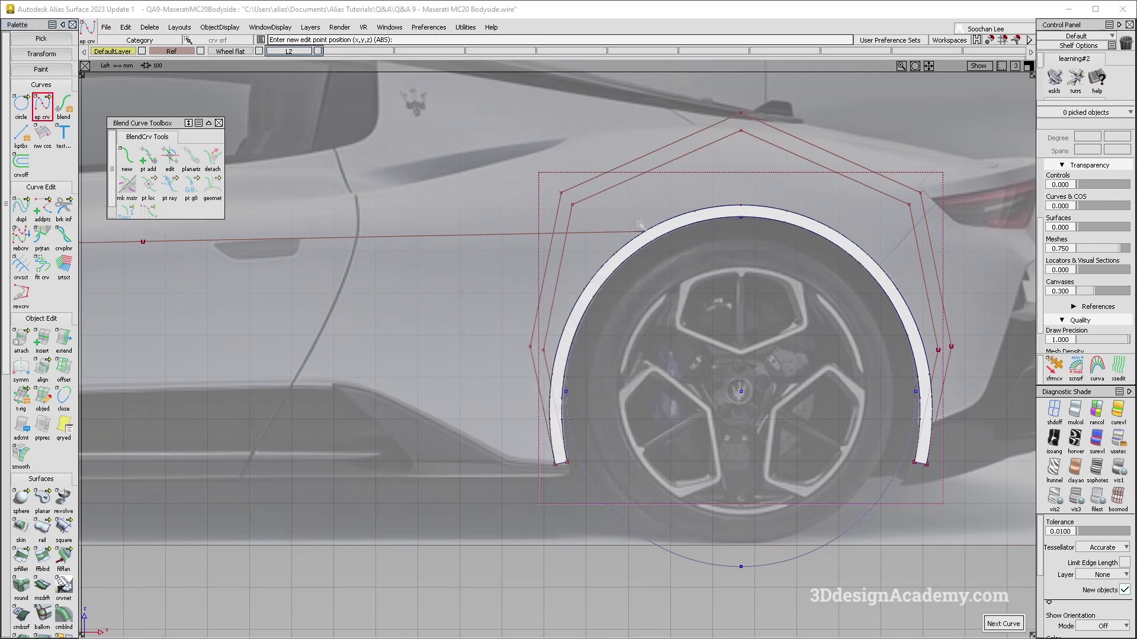
left_click(641, 226, "ctrl")
right_click_drag(655, 408, 647, 461)
Project the two vertical curves onto the flat planes at the front and rear wheel arches
middle_click_drag(650, 438, 903, 415, "alt+shift")
right_click_drag(904, 414, 347, 498, "alt+shift")
scroll(41, 558, "down", 4)
double_click(21, 583)
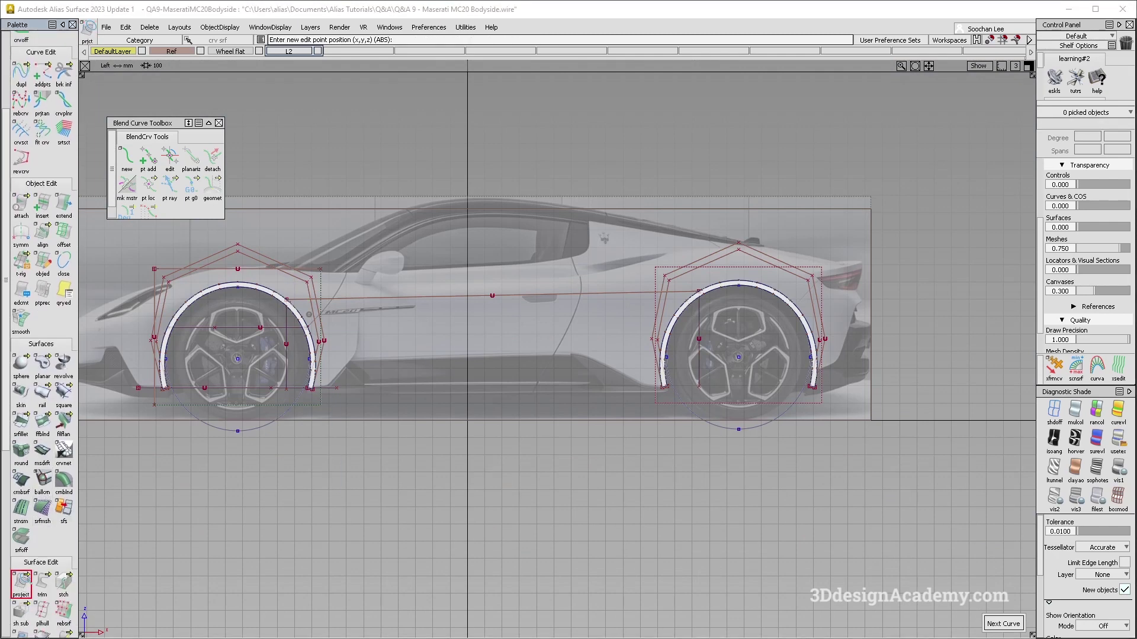
left_click(678, 342)
left_click(701, 347)
key("space")
left_click(713, 348)
key("space")
left_click(997, 304)
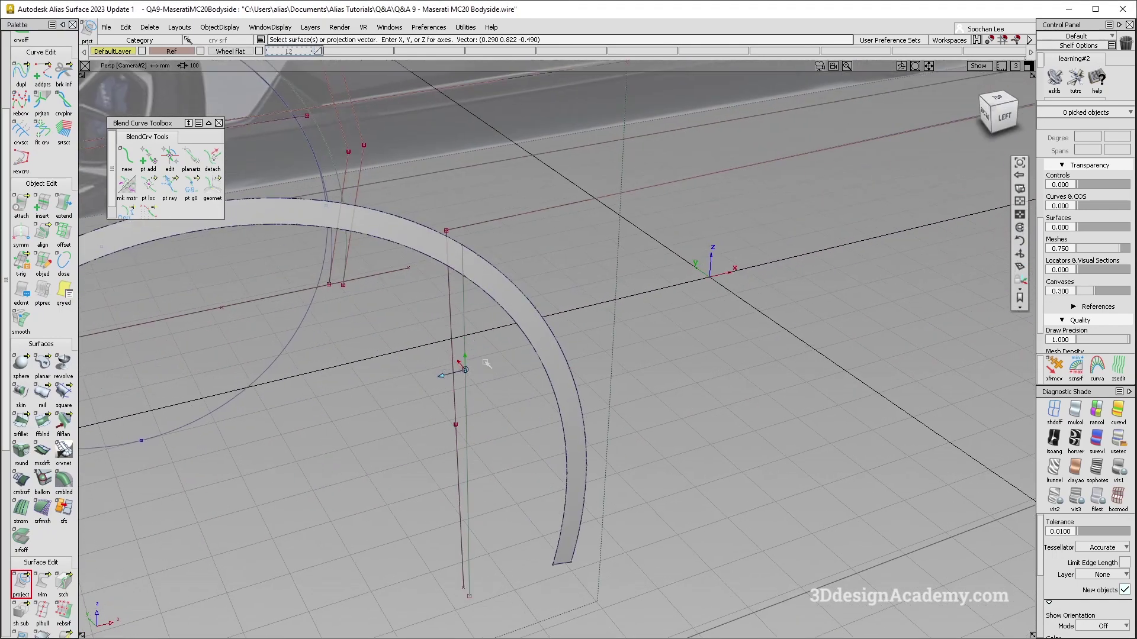
Fit degree 2, single-span curves to the projected curves at the front and rear wheel arches
double_click(43, 132)
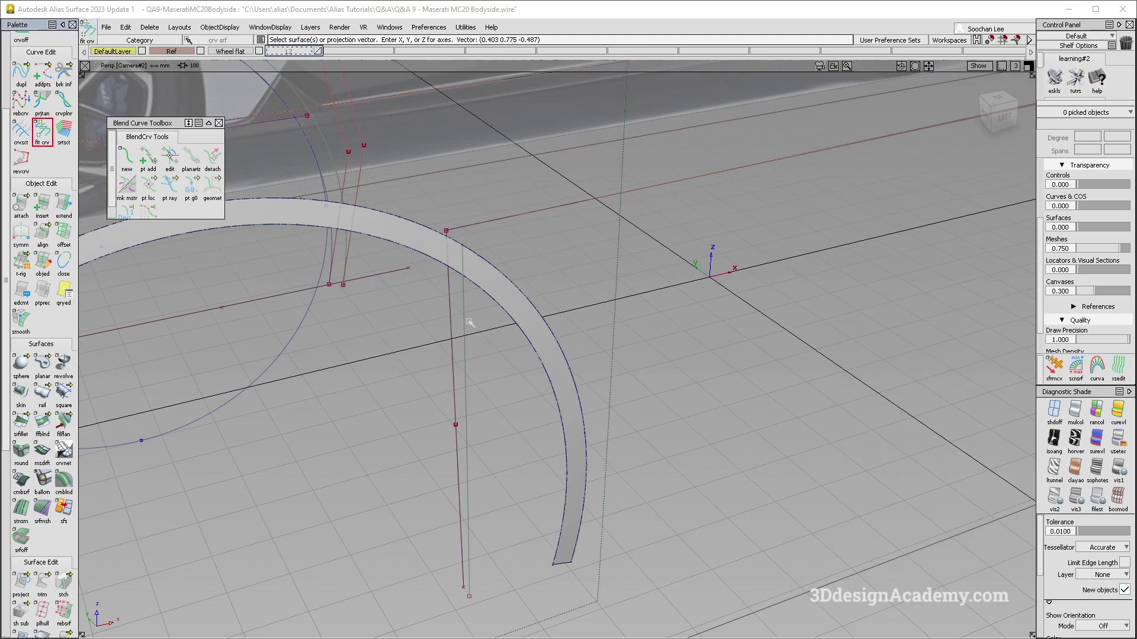
left_click(466, 320)
right_click_drag(510, 323, 826, 349, "alt+shift")
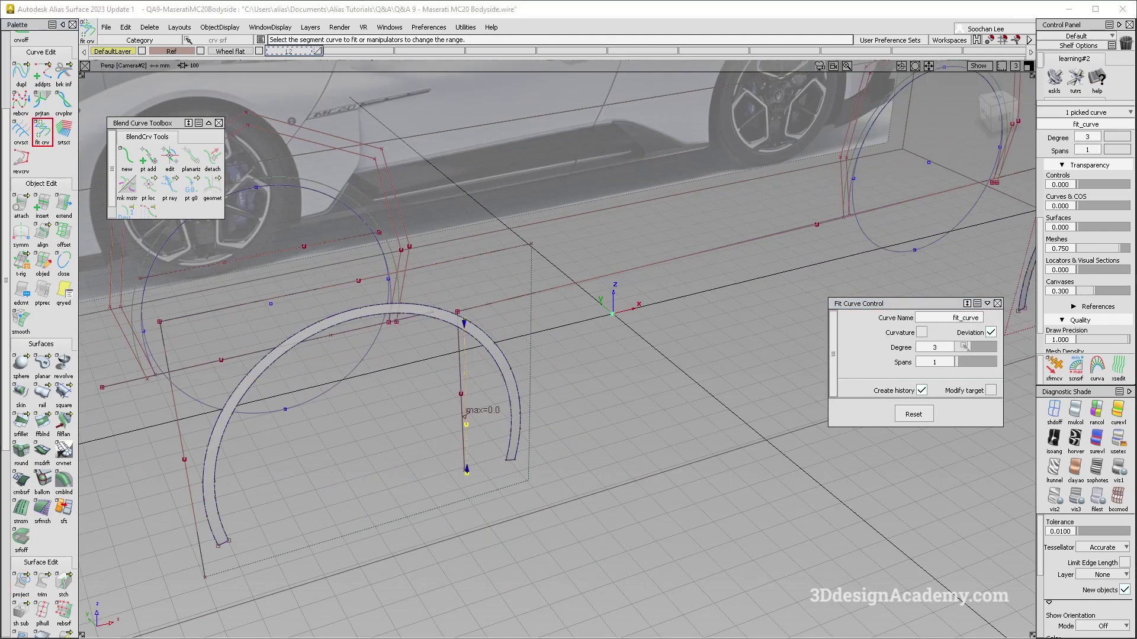
left_click_drag(969, 348, 962, 348)
middle_click_drag(776, 271, 474, 279, "alt+shift")
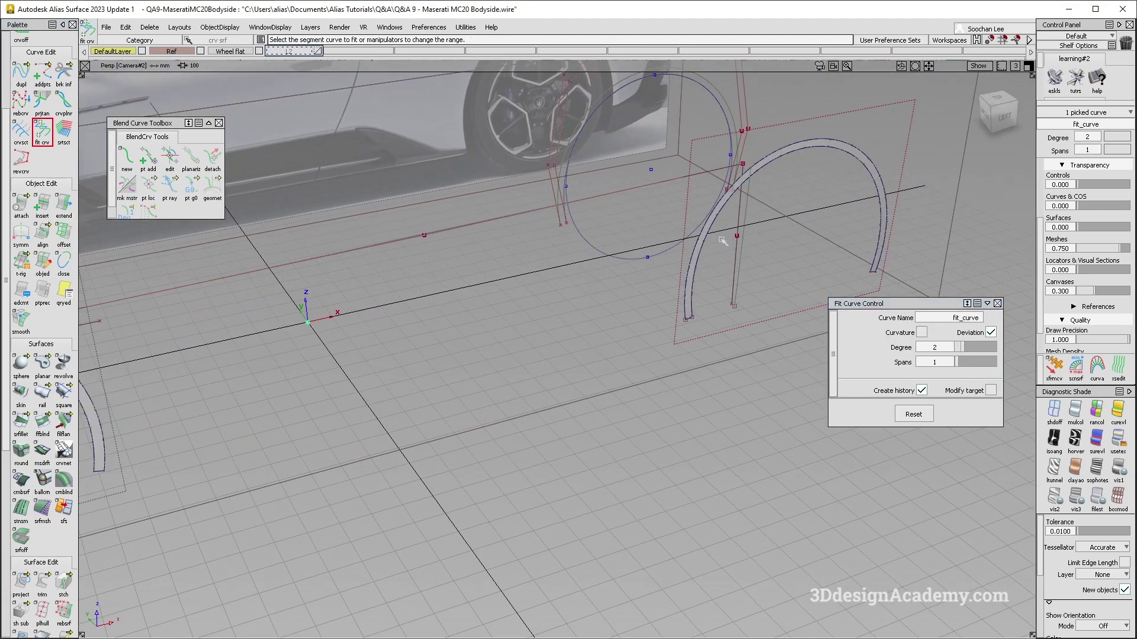
left_click(751, 210)
left_click(747, 214)
Hide the Wheel flat layer and delete the two original vertical curves, keeping the fitted ones
middle_click_drag(477, 286, 705, 266, "alt+shift")
left_click_drag(276, 298, 336, 357, "ctrl+shift")
left_click(259, 51)
left_click(337, 351)
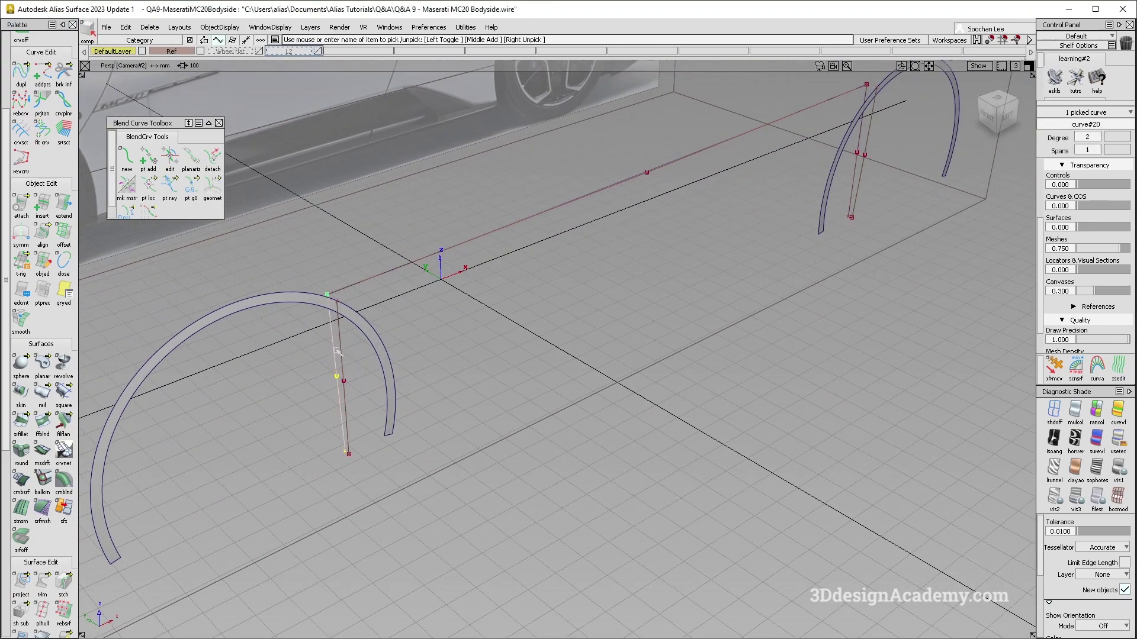
left_click(858, 149)
key("Delete")
key("Return")
key("Return")
Delete the construction history of the front and rear fitted curves
left_click(340, 383)
left_click(850, 204)
left_click(149, 27)
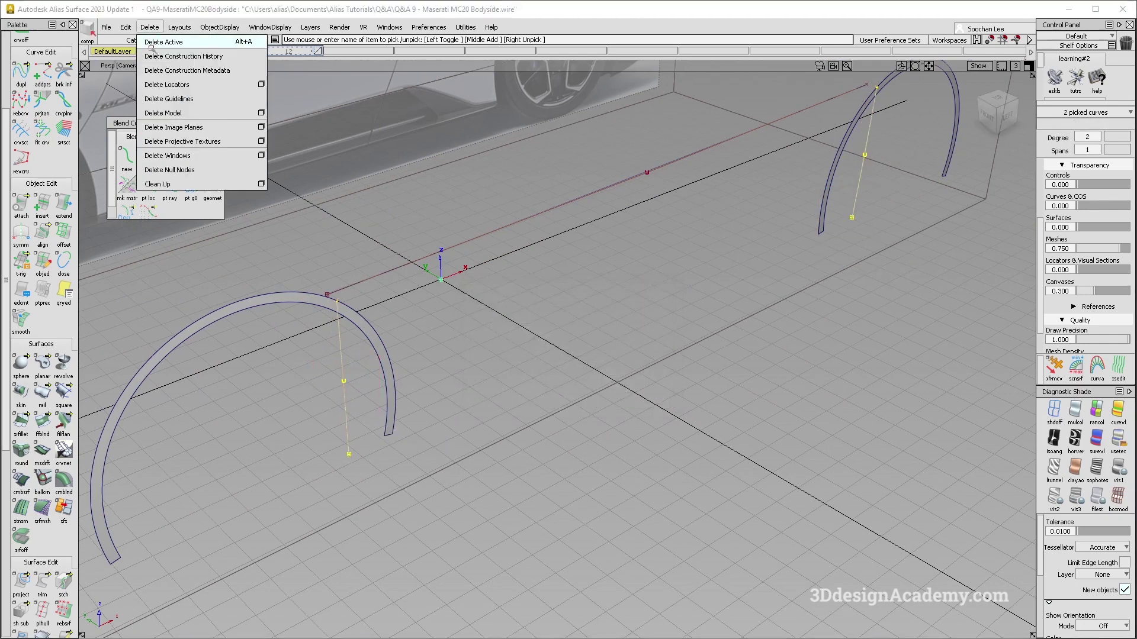
left_click(178, 53)
left_click(505, 386)
Snap the upper end of the front fitted curve onto the front end of the bodyside curve
left_click_drag(492, 379, 457, 359, "alt+shift")
left_click(342, 307)
left_click_drag(375, 223, 313, 264, "alt+shift")
right_click_drag(313, 264, 317, 210, "ctrl+shift")
left_click(304, 246, "ctrl")
Snap the upper end of the rear fitted curve onto the rear end of the bodyside curve
right_click_drag(554, 214, 415, 355, "alt+shift")
middle_click_drag(415, 355, 347, 442, "alt+shift")
left_click_drag(344, 454, 425, 255, "ctrl+shift")
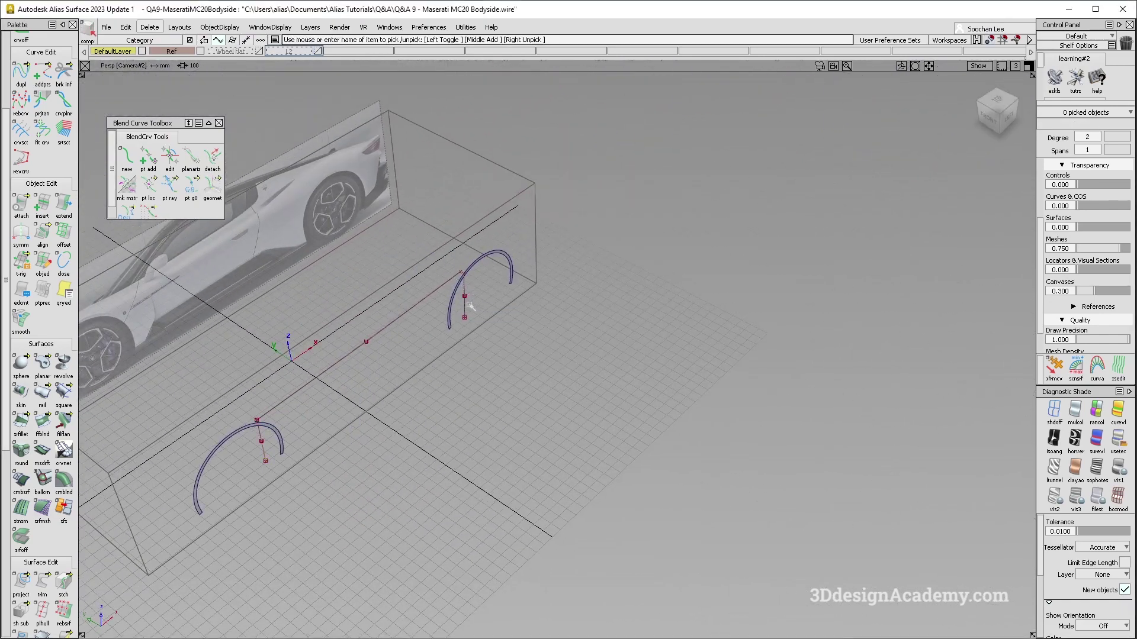
left_click(462, 298)
right_click_drag(414, 288, 370, 317, "alt+shift")
left_click(482, 257, "ctrl")
Inspect the connected bodyside curves and the wheel-arch surfaces from several perspective angles
middle_click_drag(370, 316, 567, 306, "alt+shift")
left_click_drag(566, 306, 462, 299, "alt+shift")
middle_click_drag(462, 299, 495, 276, "alt+shift")
left_click_drag(468, 283, 414, 317, "ctrl+shift")
left_click(405, 354)
middle_click_drag(703, 210, 705, 373, "alt+shift")
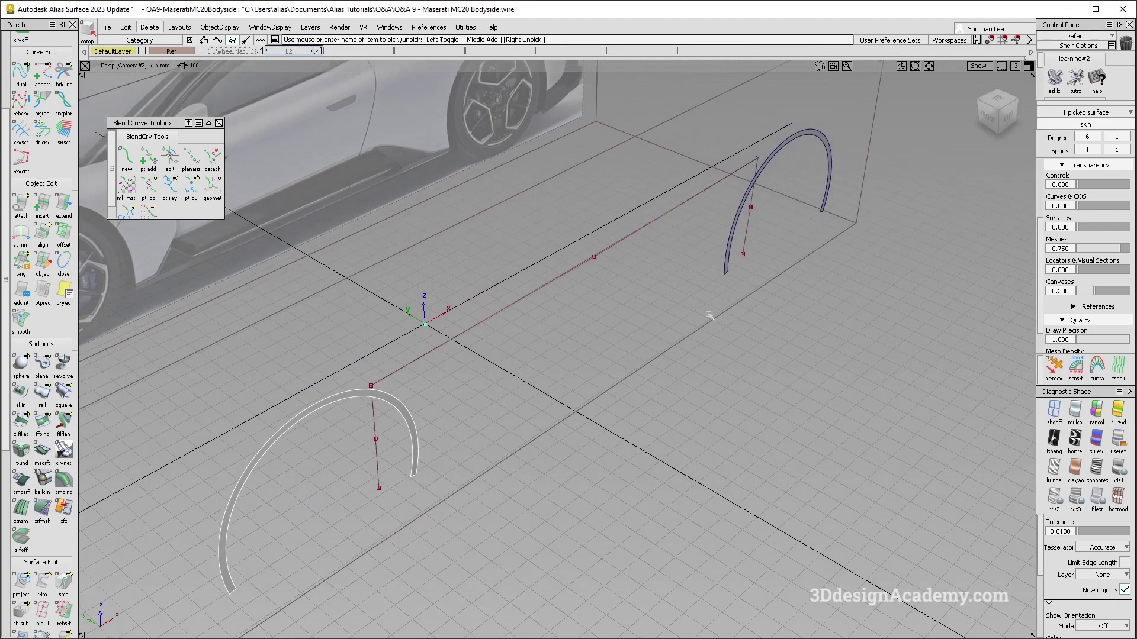
left_click(705, 373)
left_click_drag(756, 234, 318, 484, "alt+shift")
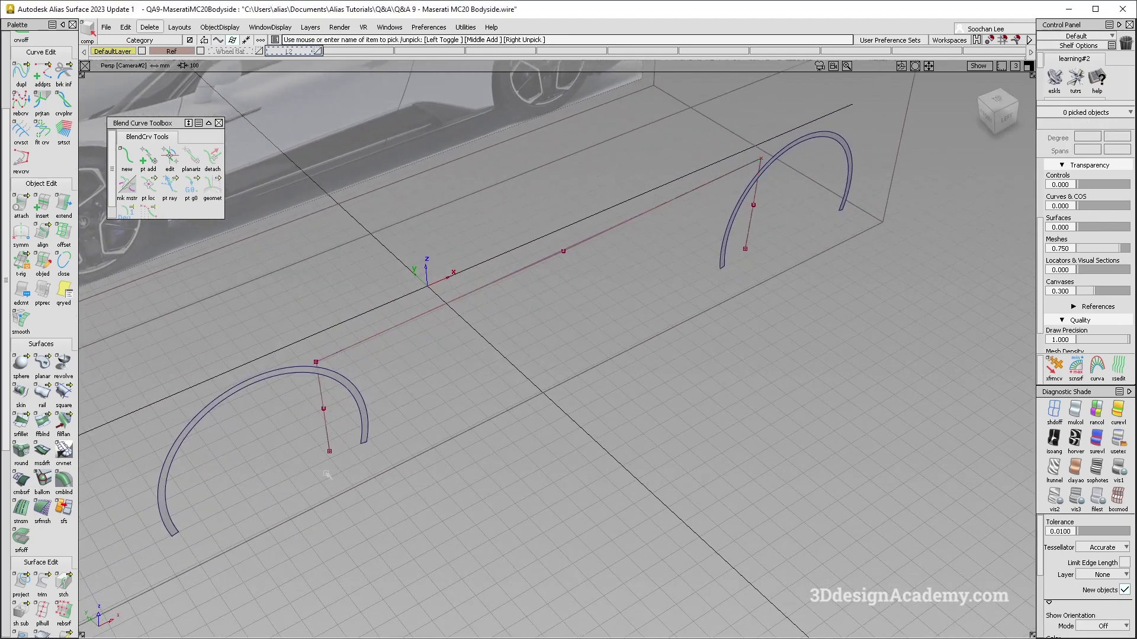
middle_click_drag(536, 356, 563, 379, "alt+shift")
left_click_drag(537, 359, 541, 459, "ctrl+shift")
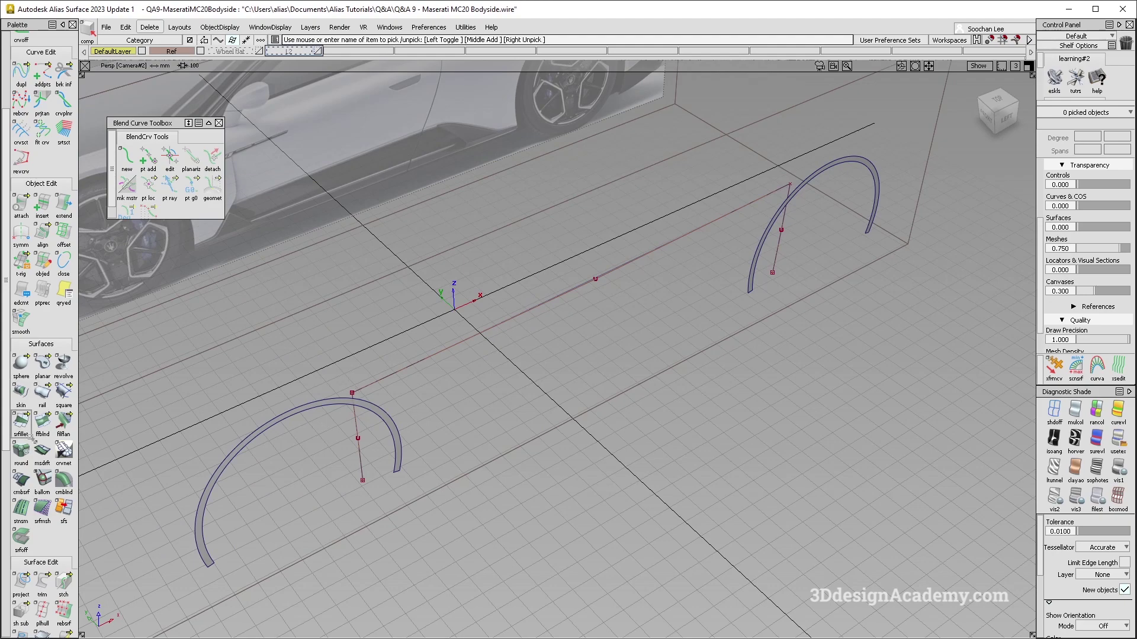
Build a Birail surface using the bodyside curve as the single generation curve and the front and rear section curves as two rails
left_click(42, 394)
left_click_drag(739, 251, 635, 358, "alt+shift")
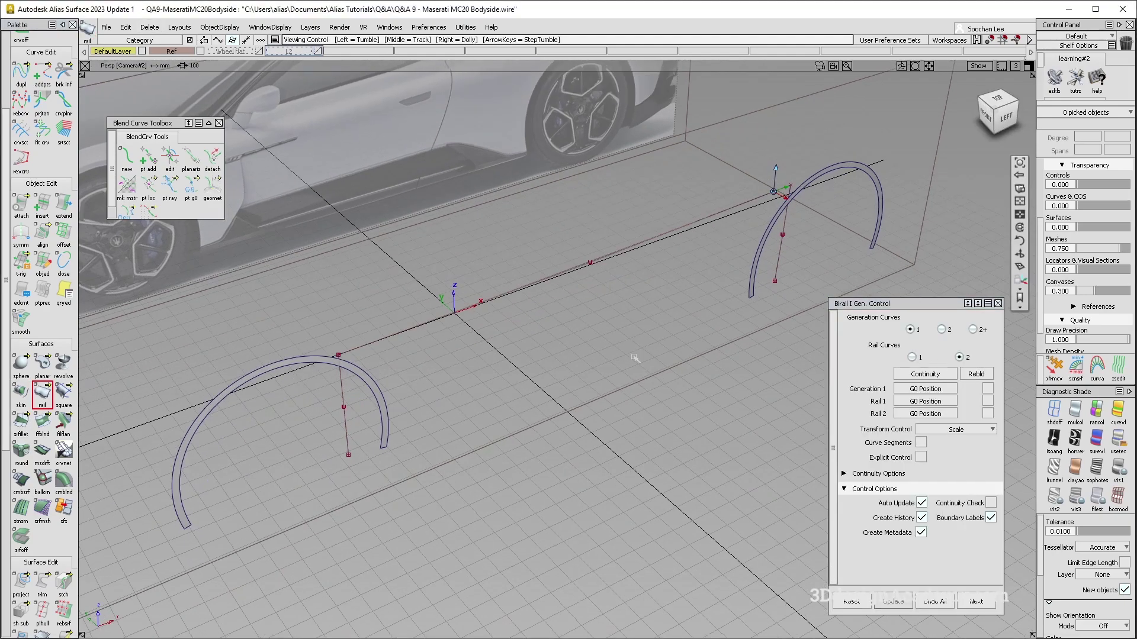
left_click(942, 330)
left_click(912, 357)
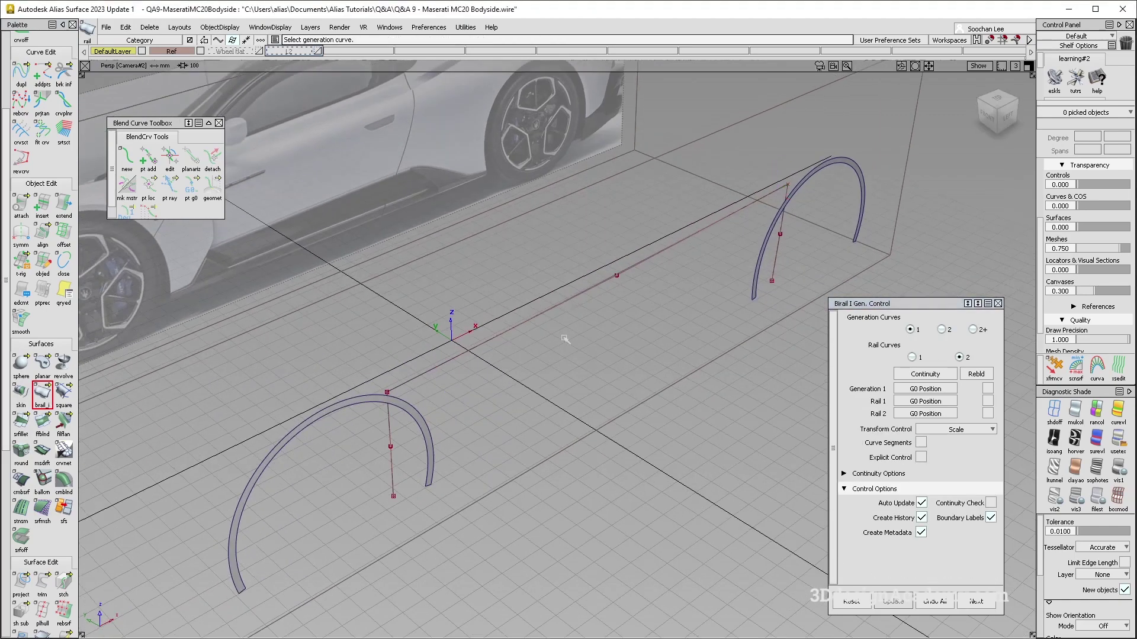
left_click(477, 332)
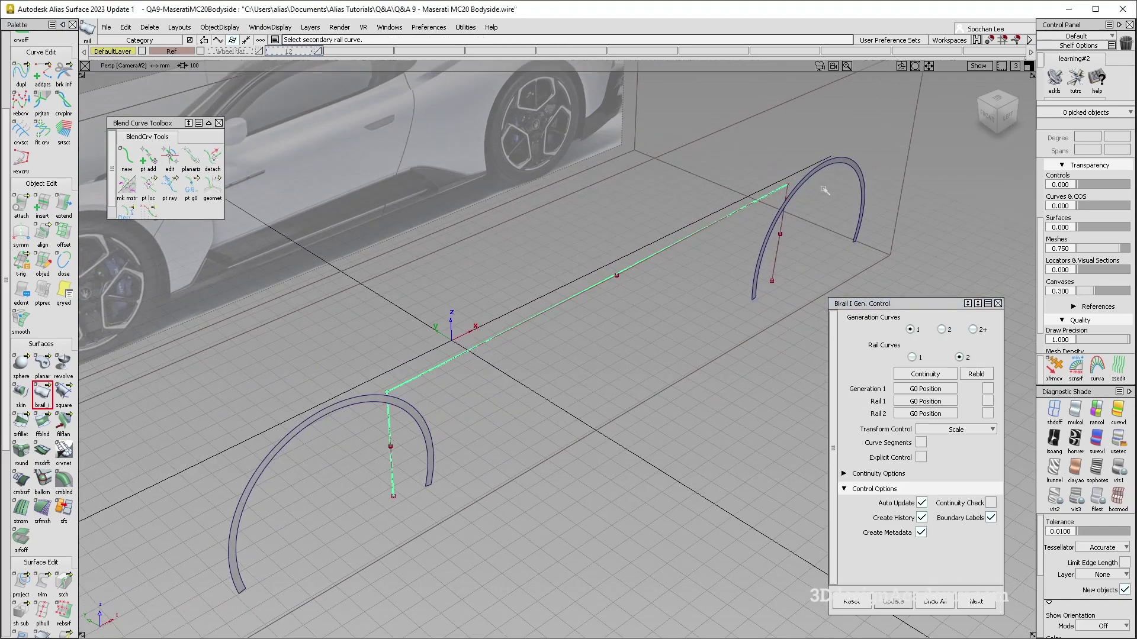
left_click(780, 247)
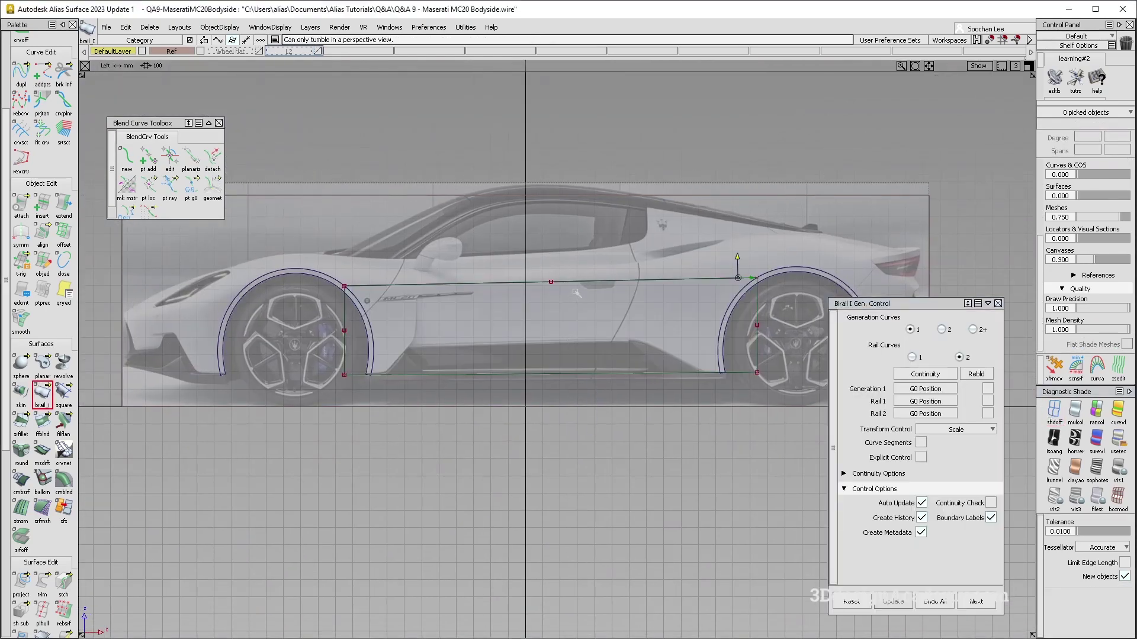
Stretch the bodyside curve in the side view, lowering its front end slightly at the front wheel arch
right_click_drag(575, 293, 688, 266, "alt+shift")
middle_click_drag(688, 266, 671, 263, "alt+shift")
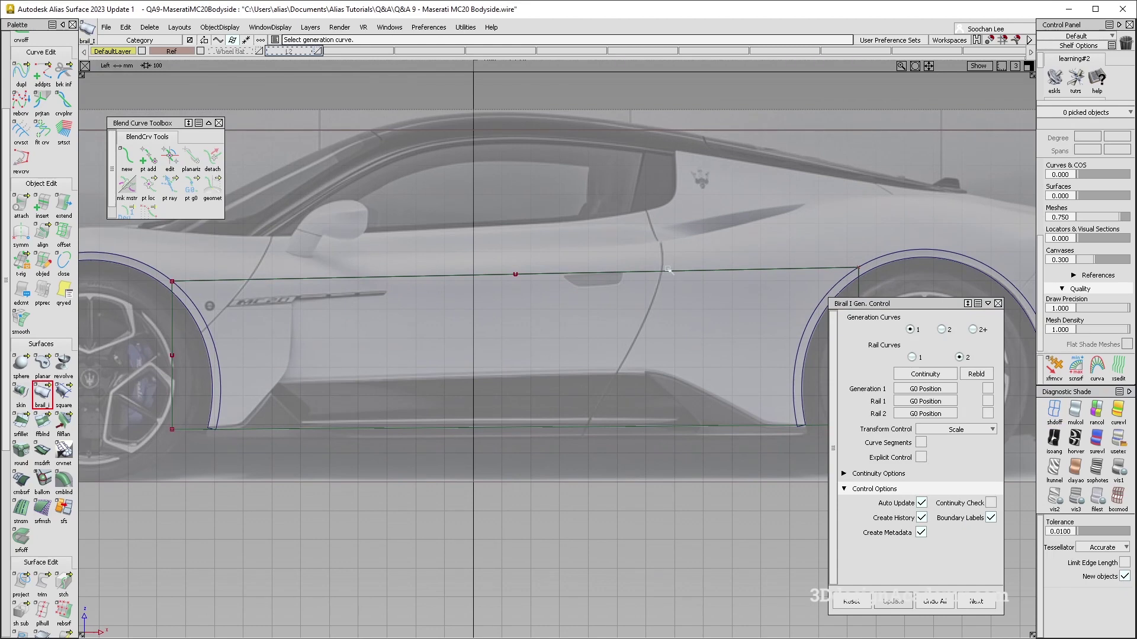
middle_click_drag(399, 375, 494, 352, "alt+shift")
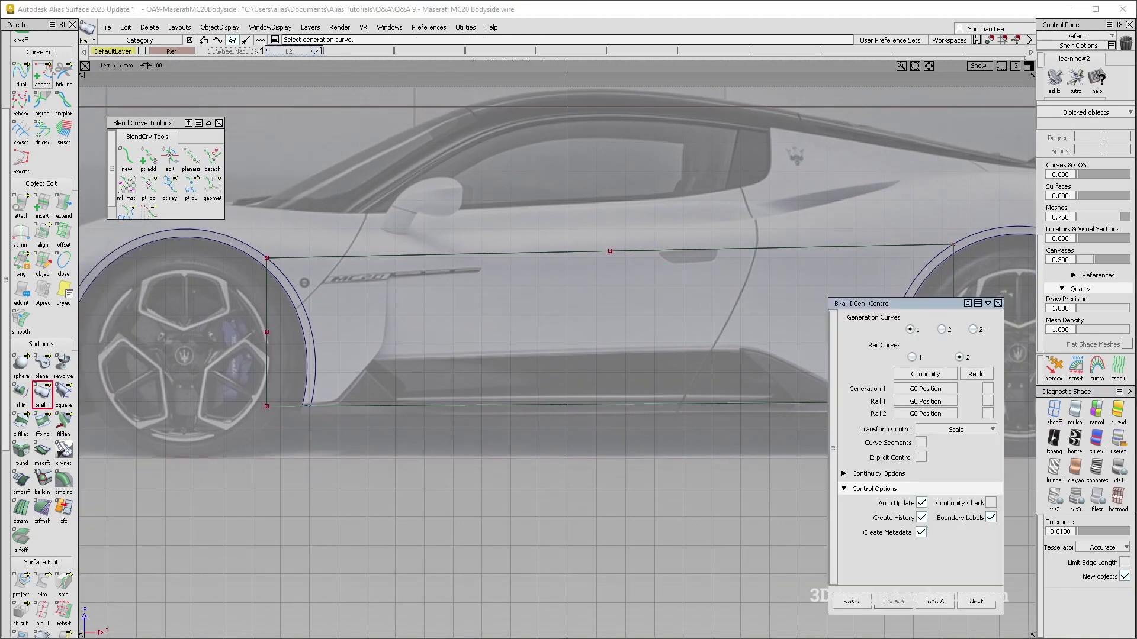
left_click(43, 74)
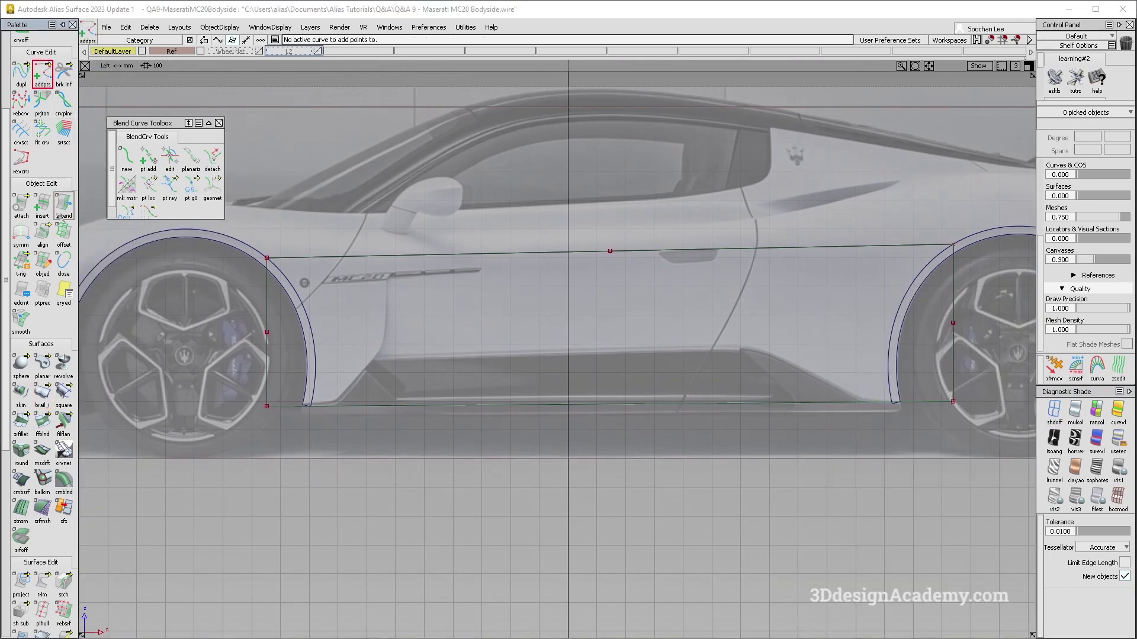
left_click_drag(51, 67, 104, 73)
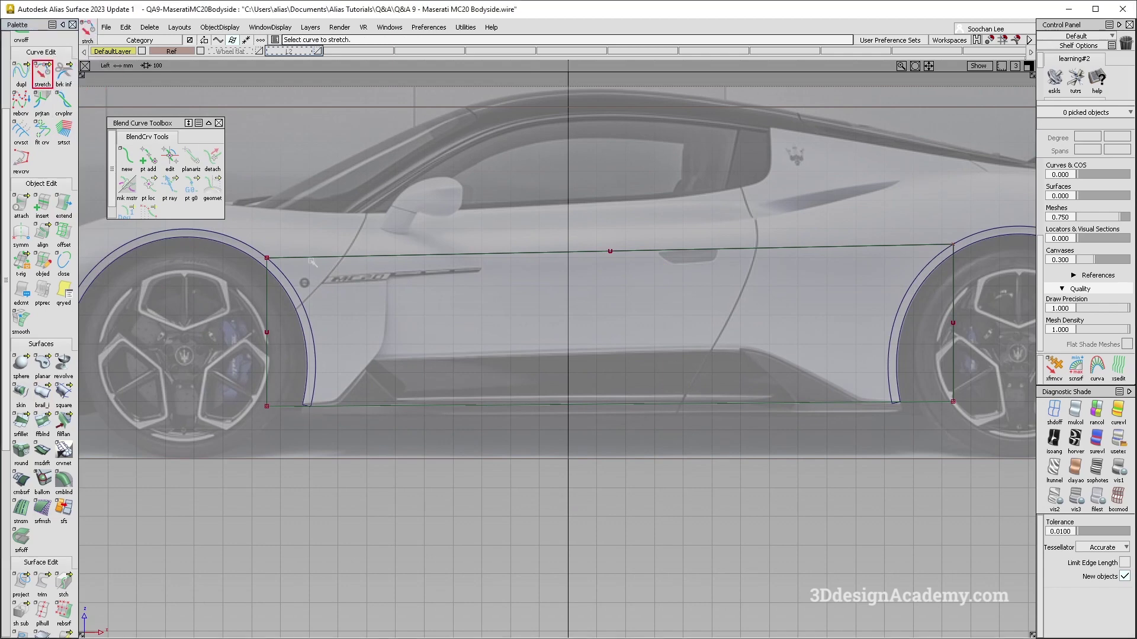
left_click(310, 257)
right_click_drag(313, 238, 315, 242)
Stretch the rear end of the bodyside curve upward near the rear wheel arch
middle_click_drag(823, 280, 687, 295, "alt+shift")
scroll(538, 308, "up", 1)
right_click_drag(538, 306, 538, 309)
left_click(825, 252)
right_click_drag(836, 232, 836, 221)
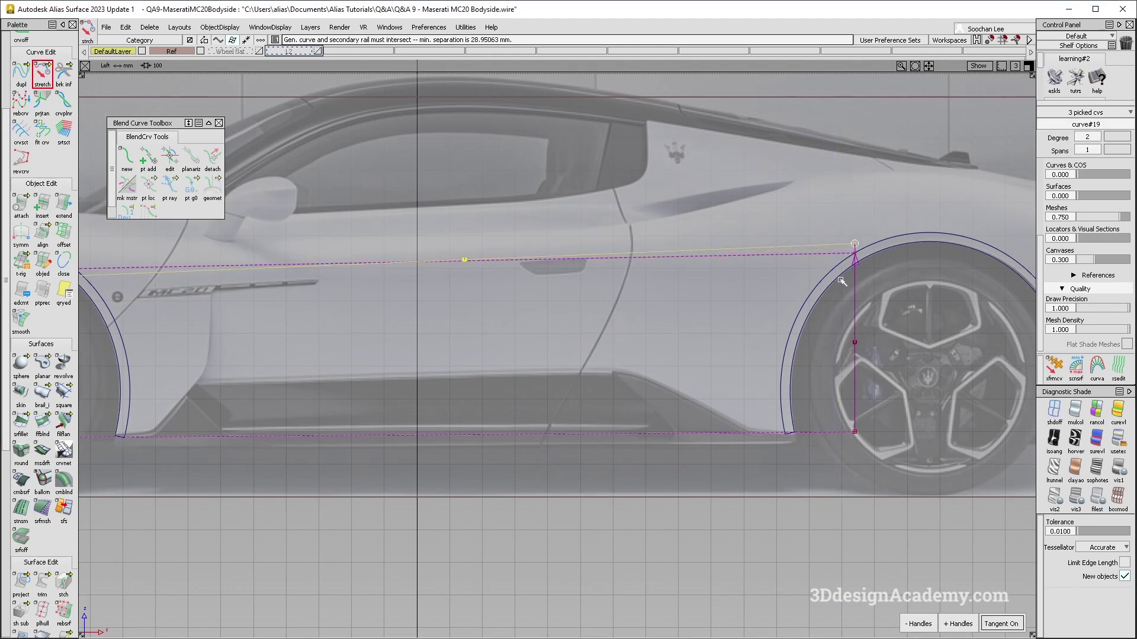
left_click(856, 342)
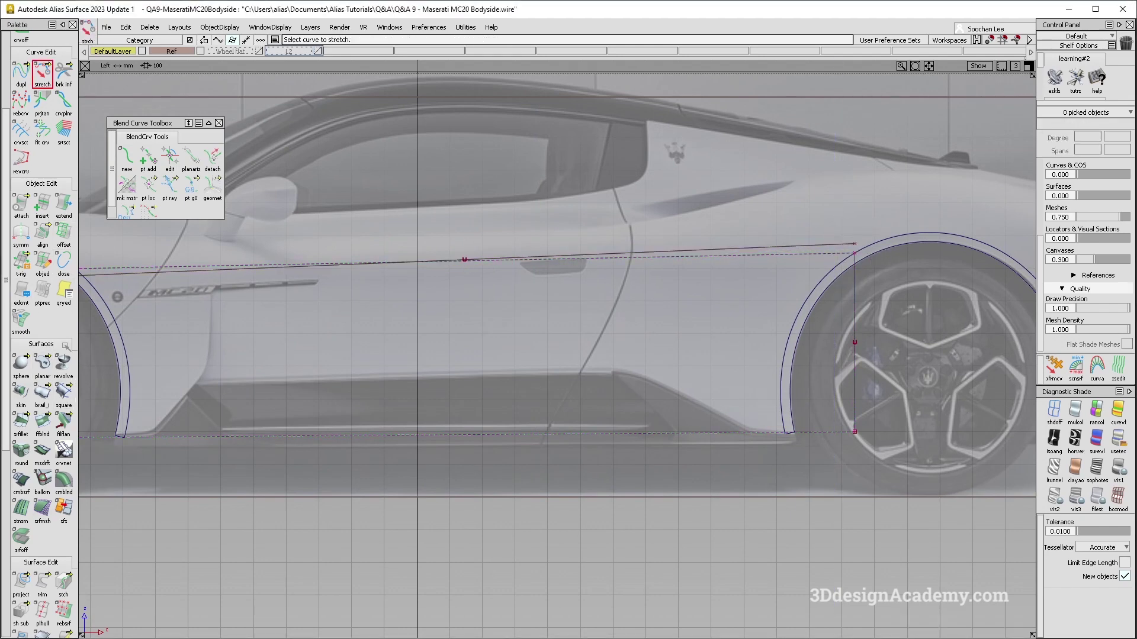
Adjust the upper ends of the rear and front section curves to the reshaped bodyside curve with the Extend tool
left_click(64, 204)
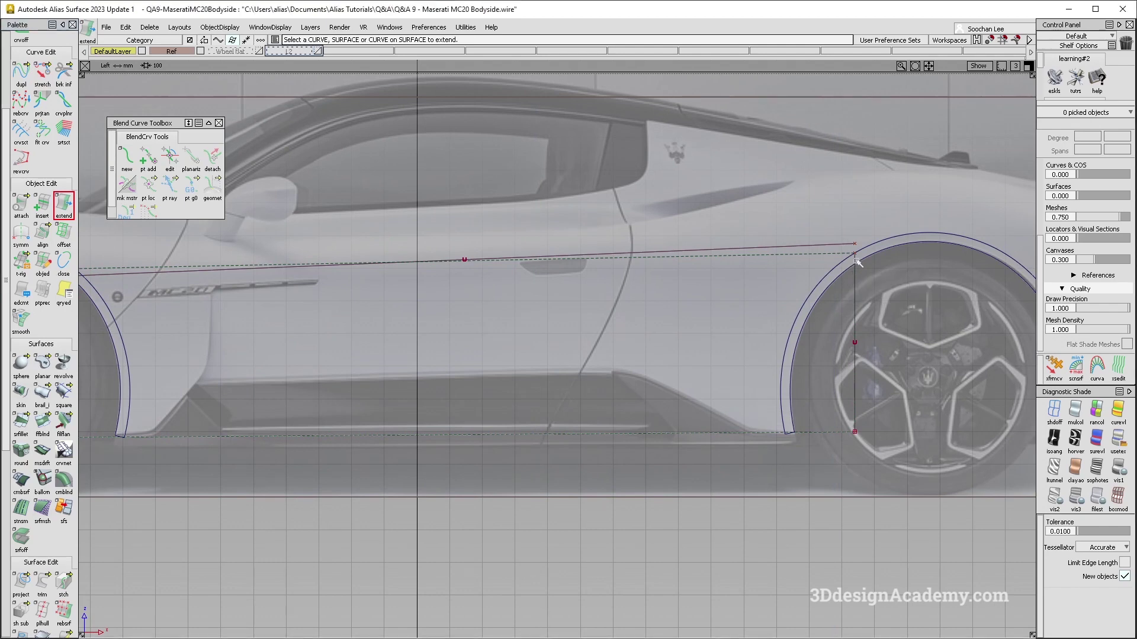
left_click(856, 272)
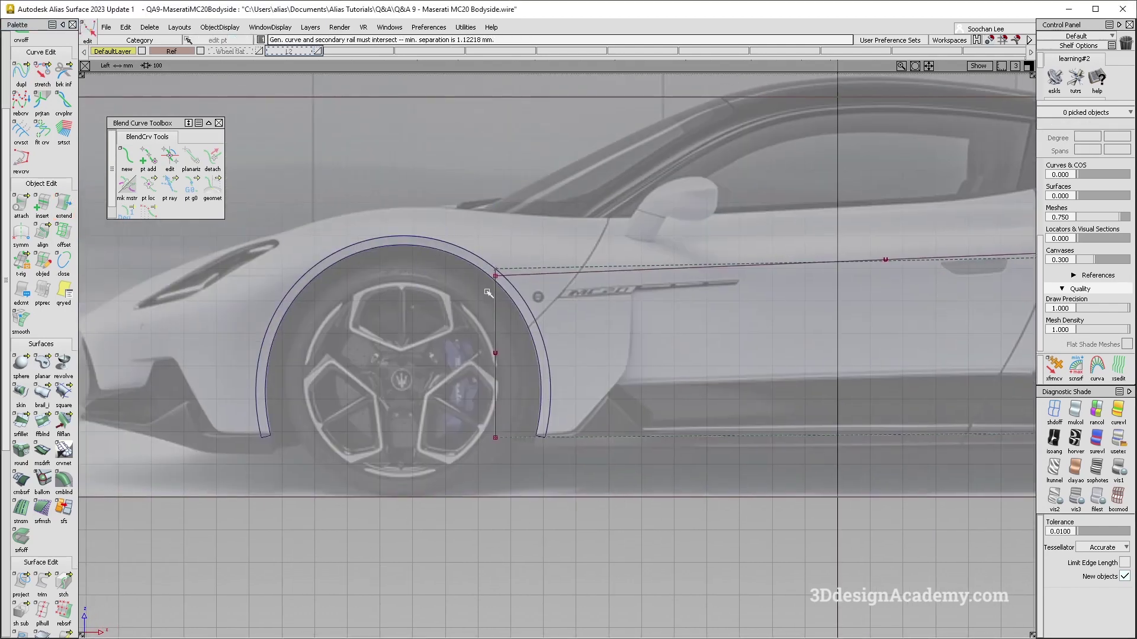
left_click(494, 293)
left_click(64, 203)
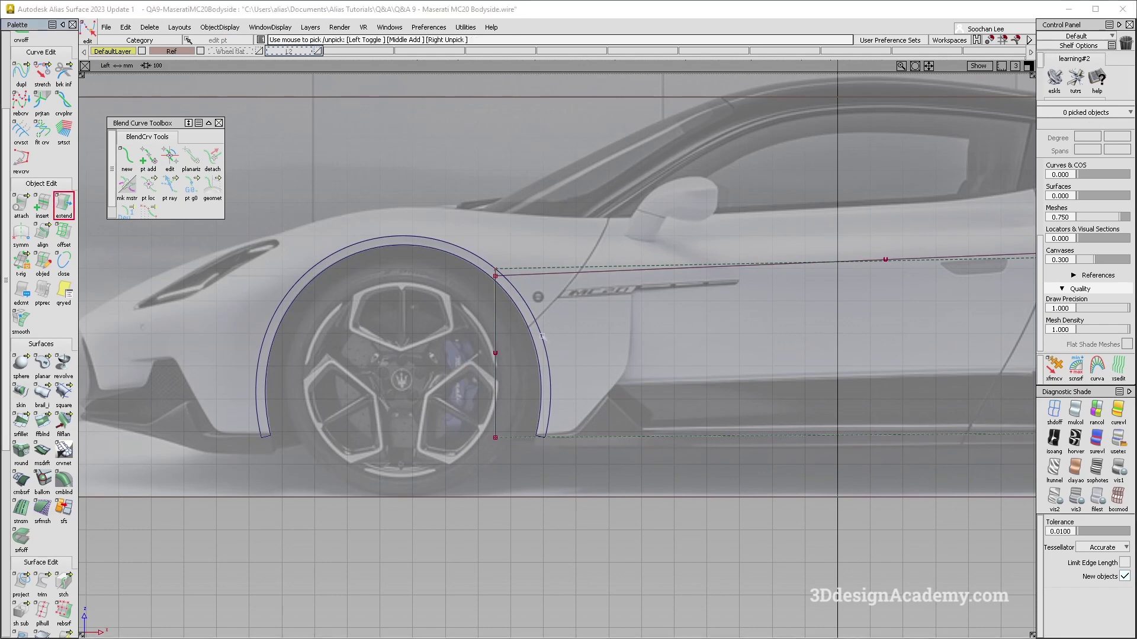
left_click(495, 310)
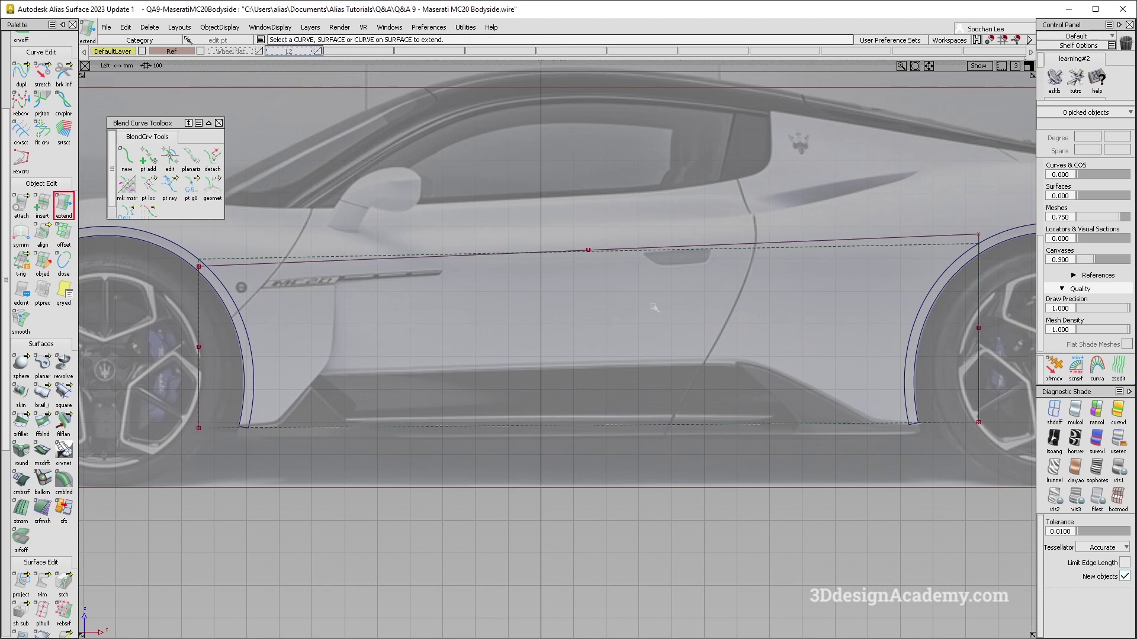
Select the bodyside curve and both section curves and move them slightly downward together in the side view
left_click_drag(533, 231, 589, 294, "ctrl+shift")
left_click_drag(666, 225, 732, 316)
left_click_drag(960, 317, 992, 355)
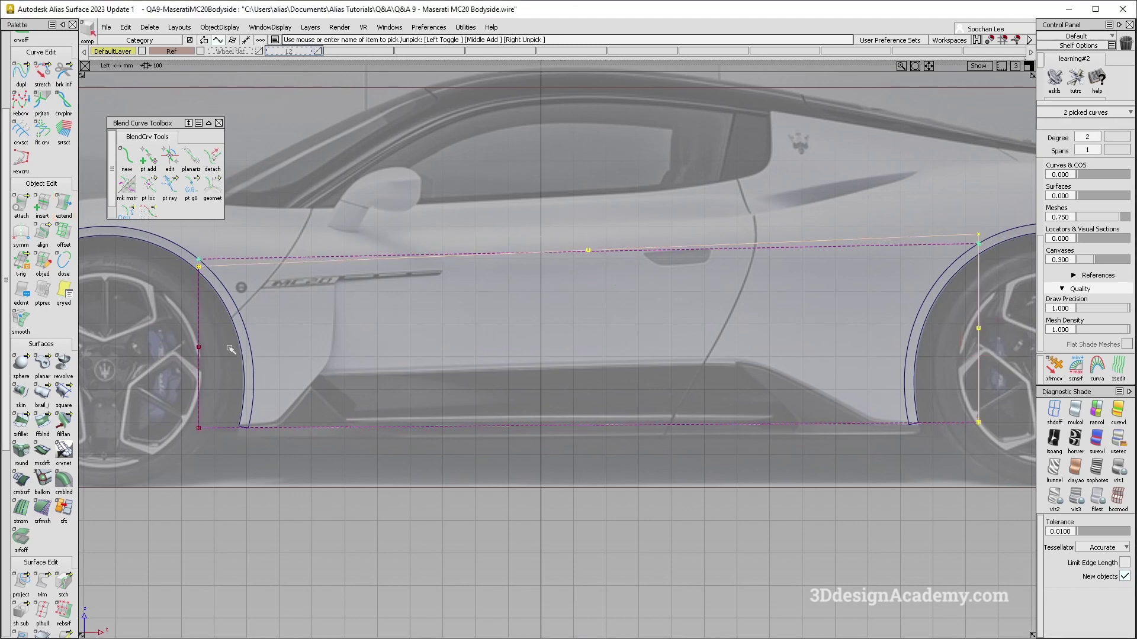
left_click(201, 328)
left_click(179, 351)
middle_click_drag(470, 376, 474, 352, "ctrl+shift")
right_click_drag(479, 356, 481, 358)
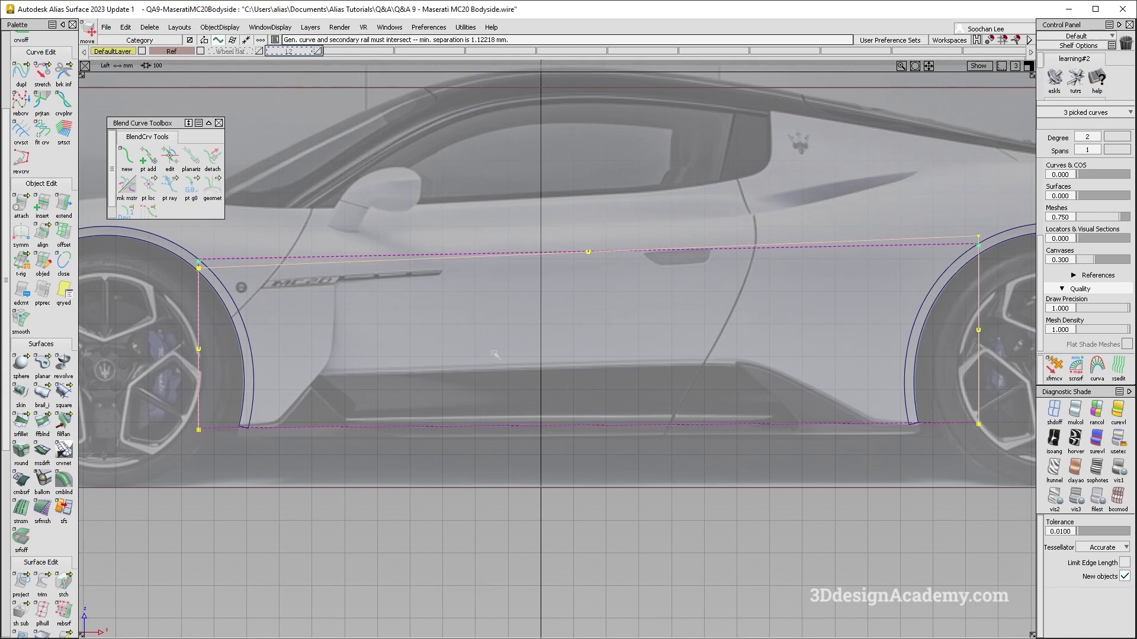
right_click_drag(495, 353, 495, 356)
left_click_drag(494, 389, 446, 314, "ctrl+shift")
Reconnect the section curves' upper ends to the ends of the bodyside curve to restore the rail surface
key("F8")
left_click(44, 77)
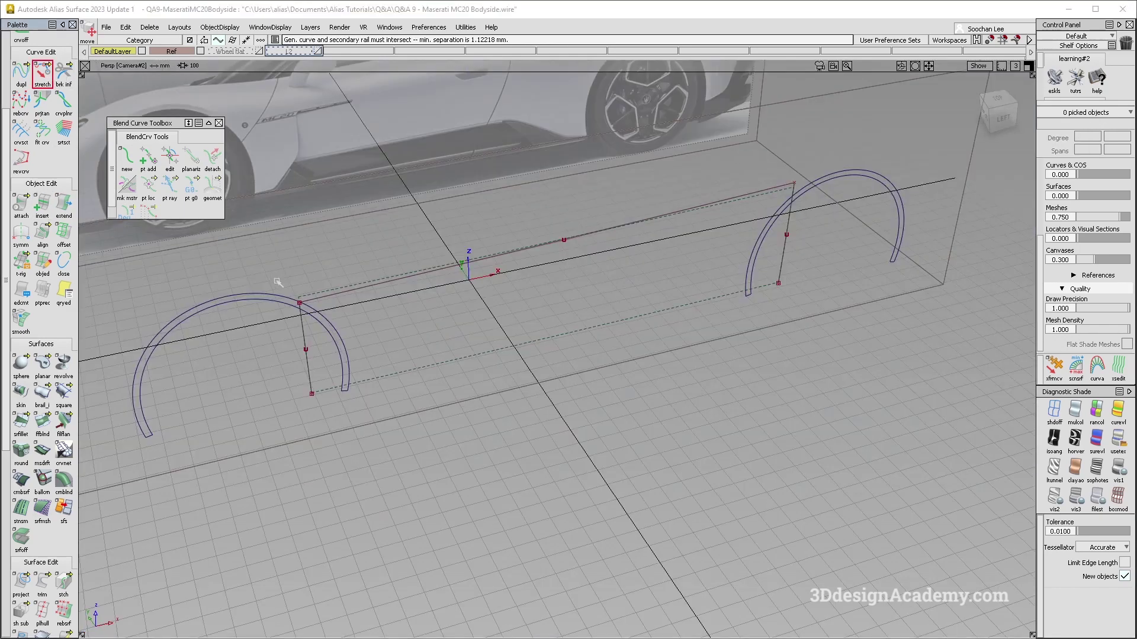
left_click(301, 301, "alt+shift")
right_click_drag(301, 301, 376, 335, "alt+shift")
left_click_drag(376, 335, 444, 349, "alt+shift")
left_click_drag(296, 388, 328, 426, "ctrl+shift")
left_click(290, 408)
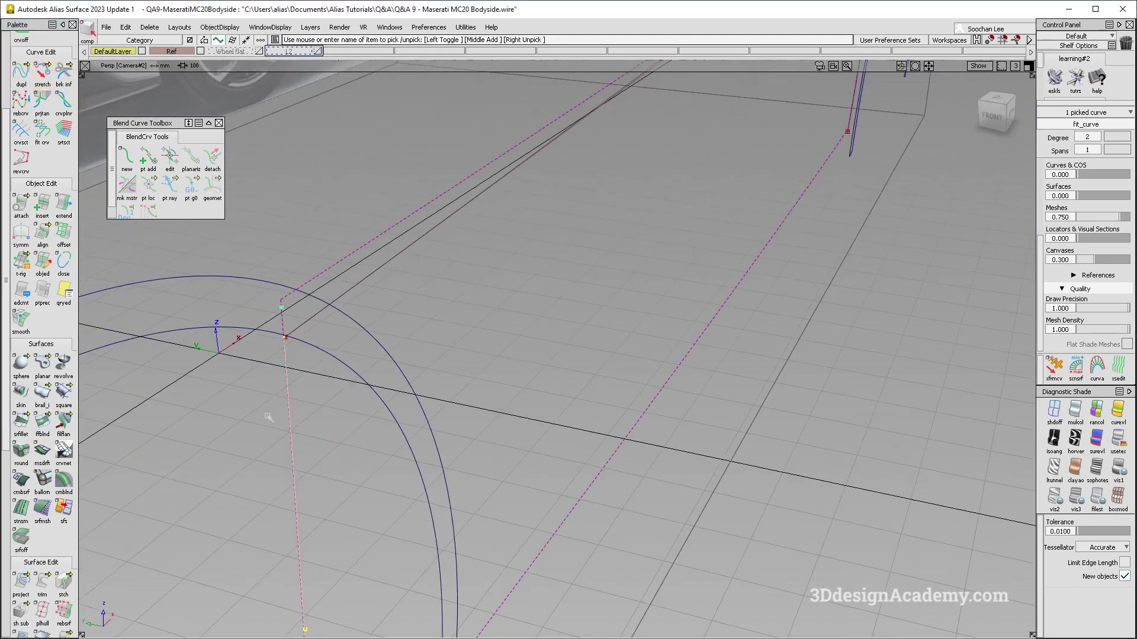
right_click_drag(688, 237, 537, 329, "alt+shift")
left_click_drag(473, 380, 447, 268, "ctrl+shift")
left_click_drag(471, 229, 501, 251, "ctrl+shift")
left_click(490, 269)
right_click_drag(503, 281, 701, 150, "ctrl+shift")
middle_click_drag(701, 149, 610, 264, "alt+shift")
right_click_drag(610, 263, 499, 305, "alt+shift")
middle_click_drag(499, 305, 437, 376, "alt+shift")
right_click_drag(609, 190, 556, 207, "ctrl+shift")
left_click_drag(557, 207, 533, 464, "alt+shift")
middle_click_drag(569, 506, 667, 386, "alt+shift")
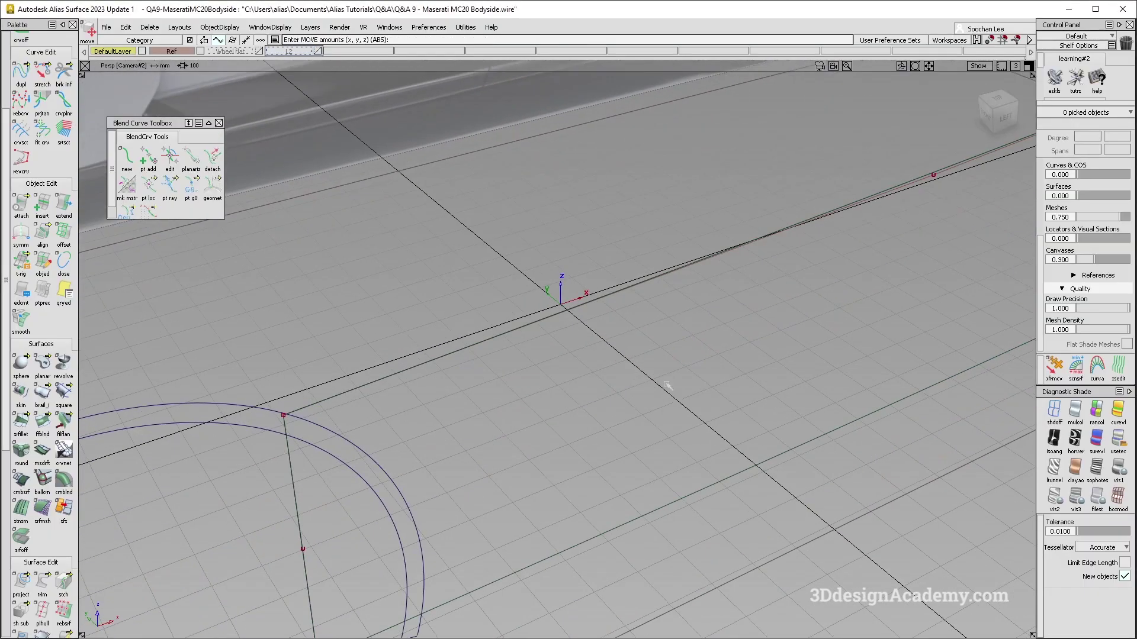
key("alt+Tab")
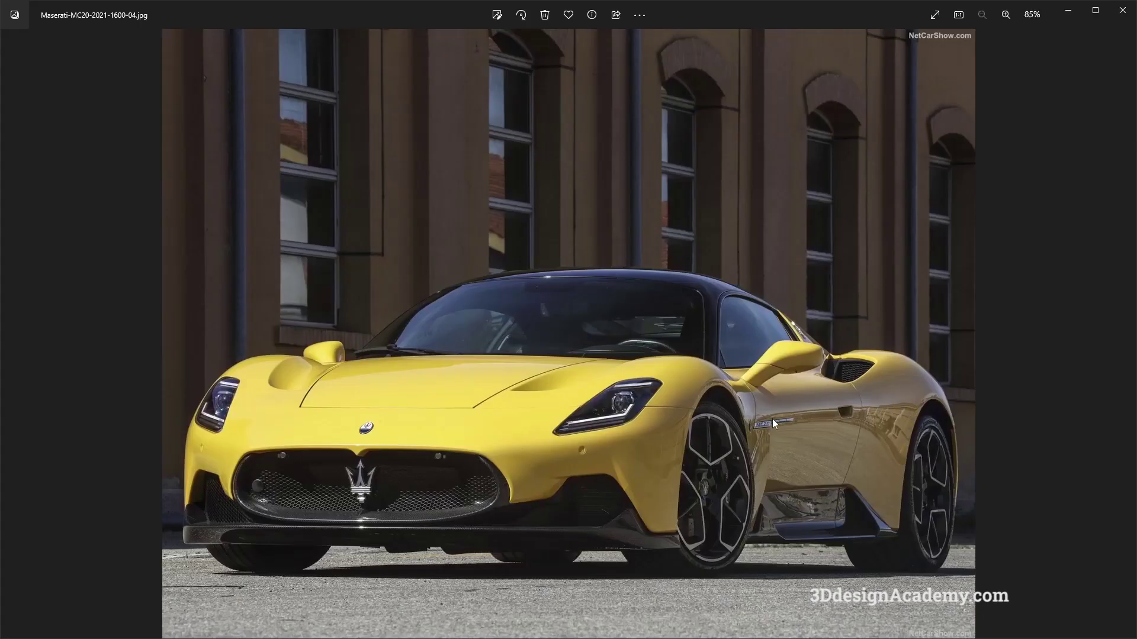
key("alt+Tab")
middle_click_drag(545, 429, 659, 335, "alt+shift")
mouse_move(658, 335)
left_mouse_down("alt+shift")
mouse_move(561, 376)
mouse_move(488, 481)
left_mouse_up("alt+shift")
left_click_drag(488, 482, 451, 260, "ctrl+shift")
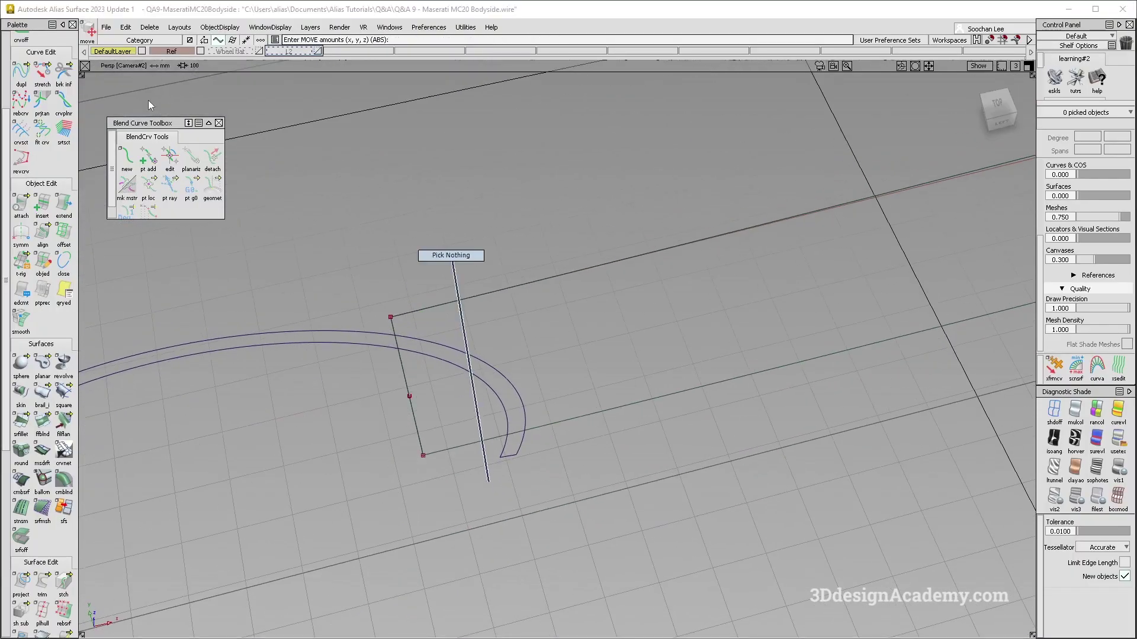
Draw an edit-point curve in the side view along the bodyside line, between the MC20 badge area and the front wheel arch
key("F6")
scroll(42, 95, "up", 2)
middle_click_drag(302, 281, 435, 278, "alt+shift")
left_click_drag(485, 271, 459, 266, "ctrl+shift")
right_click_drag(459, 266, 401, 255, "alt+shift")
scroll(41, 95, "up", 2)
left_click(42, 95)
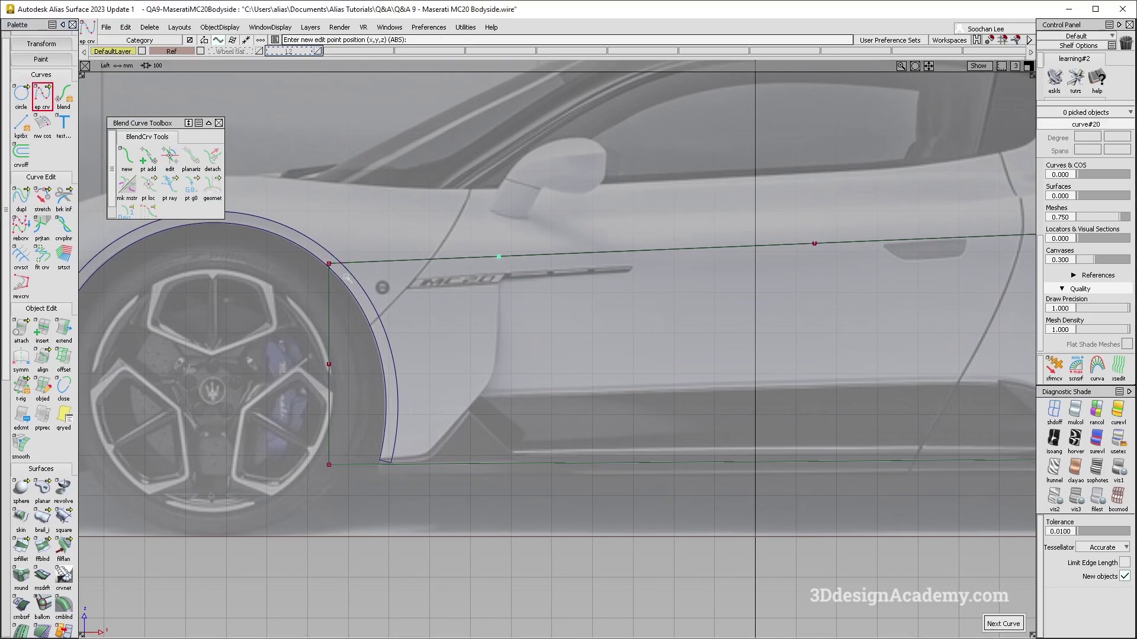
right_click_drag(333, 272, 741, 300, "alt+shift")
middle_click_drag(740, 300, 542, 299, "alt+shift")
key("F8")
key("F6")
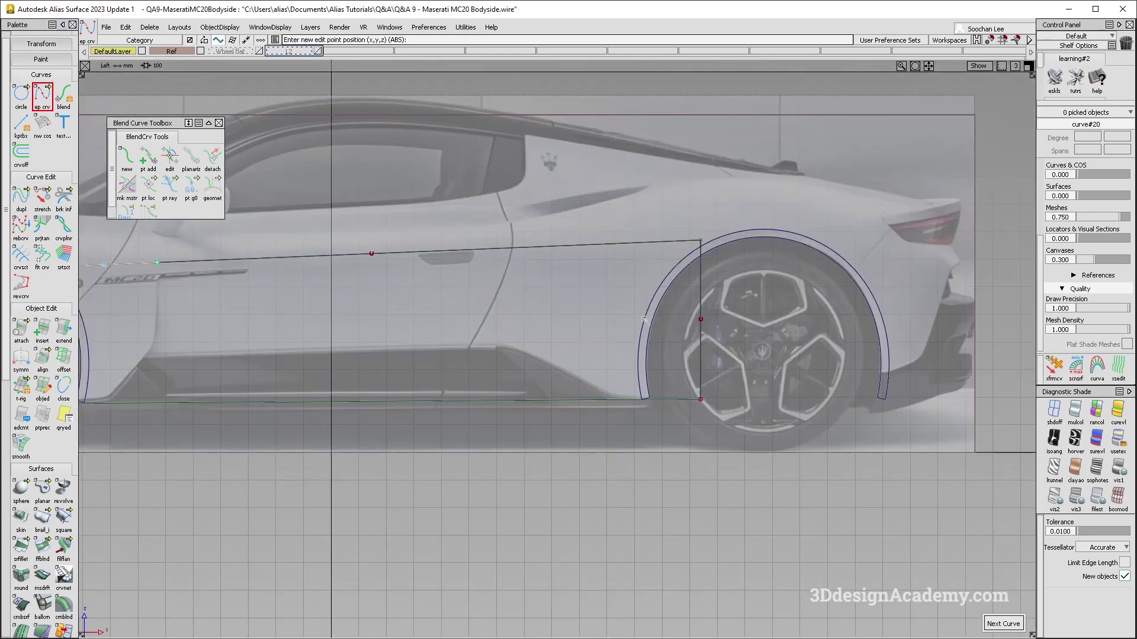
left_click(509, 231)
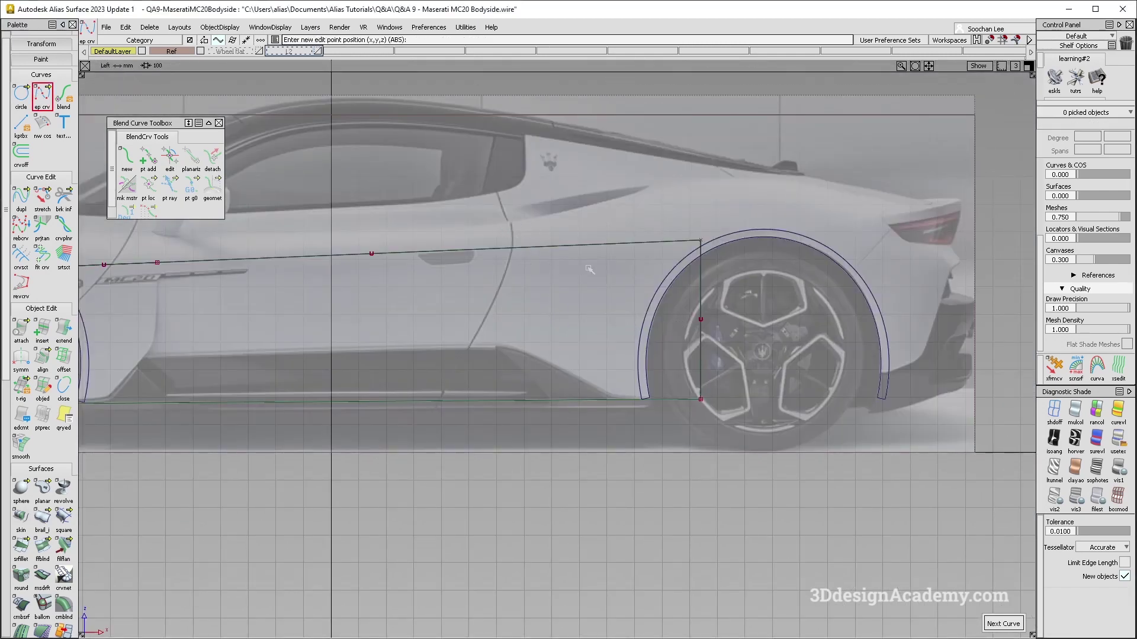
Draw an edit-point curve along the sill's upper edge and raise its middle CV by about 6 mm to match the image
right_click_drag(740, 238, 627, 234, "alt+shift")
middle_click_drag(576, 225, 602, 238, "alt+shift")
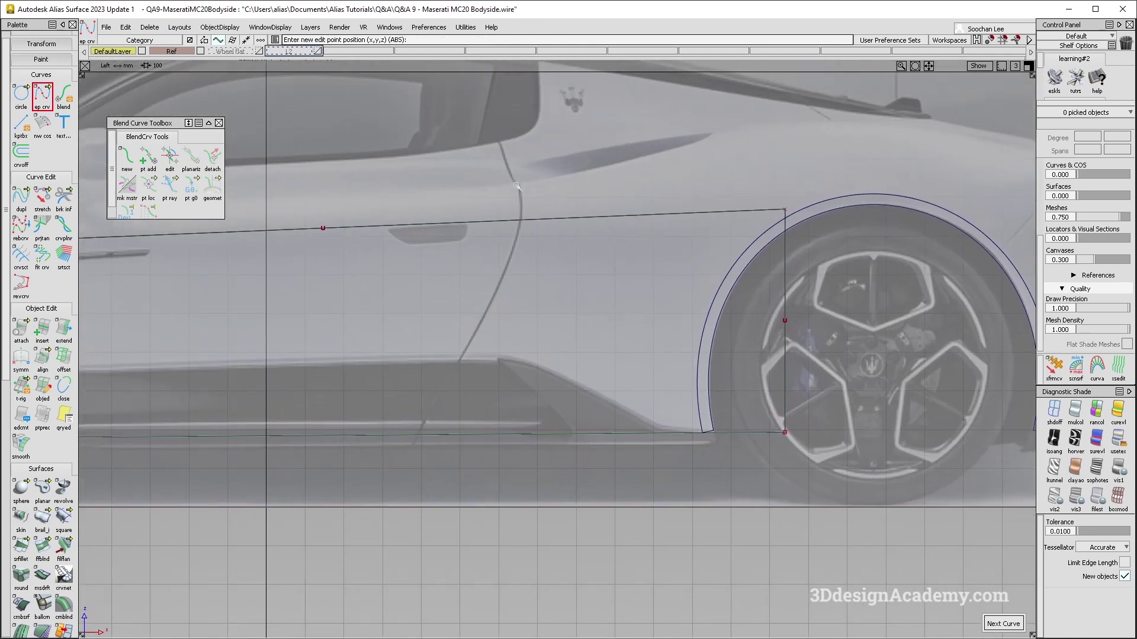
middle_click_drag(220, 386, 529, 311, "alt+shift")
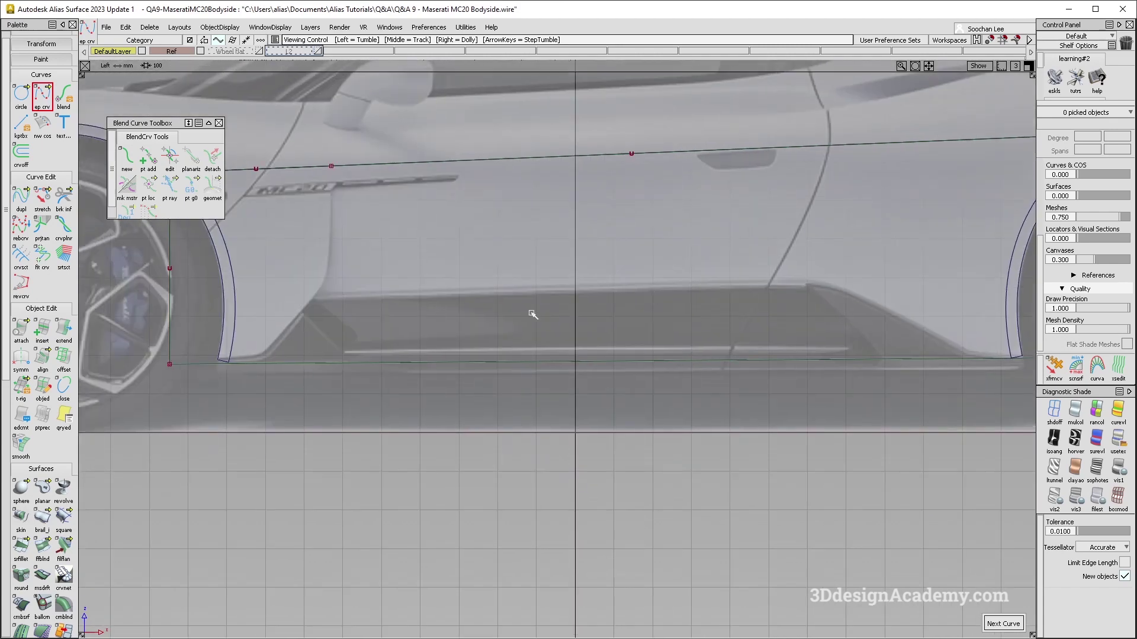
left_click_drag(841, 289, 839, 279)
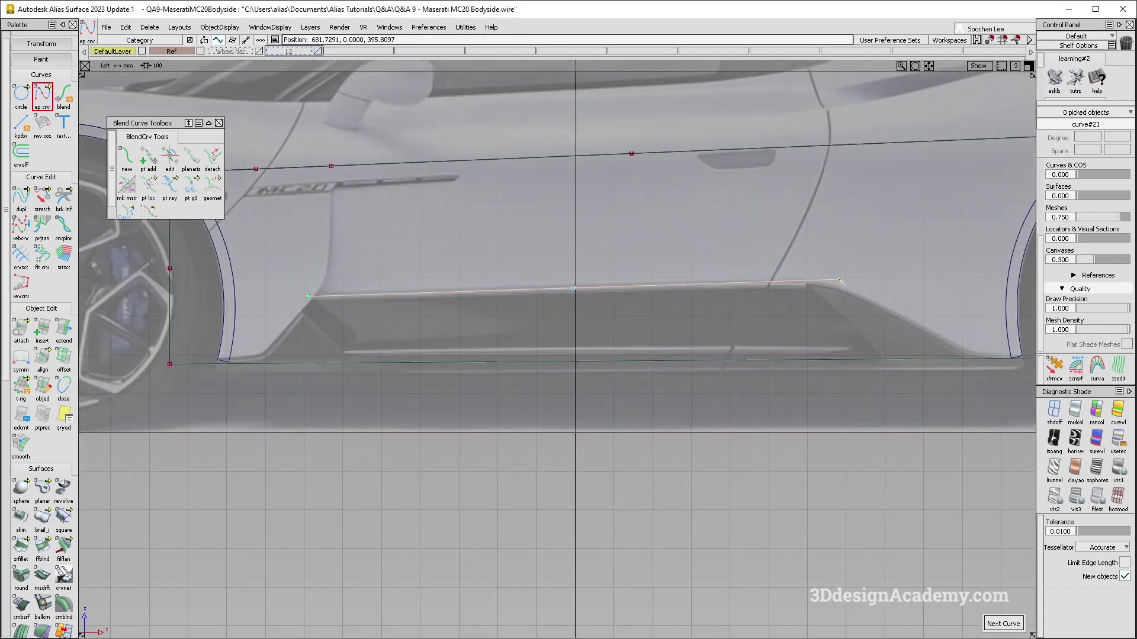
left_click_drag(464, 269, 533, 282, "ctrl+shift")
left_click(574, 287)
middle_click_drag(605, 382, 604, 320, "ctrl+shift")
right_click_drag(599, 318, 599, 315)
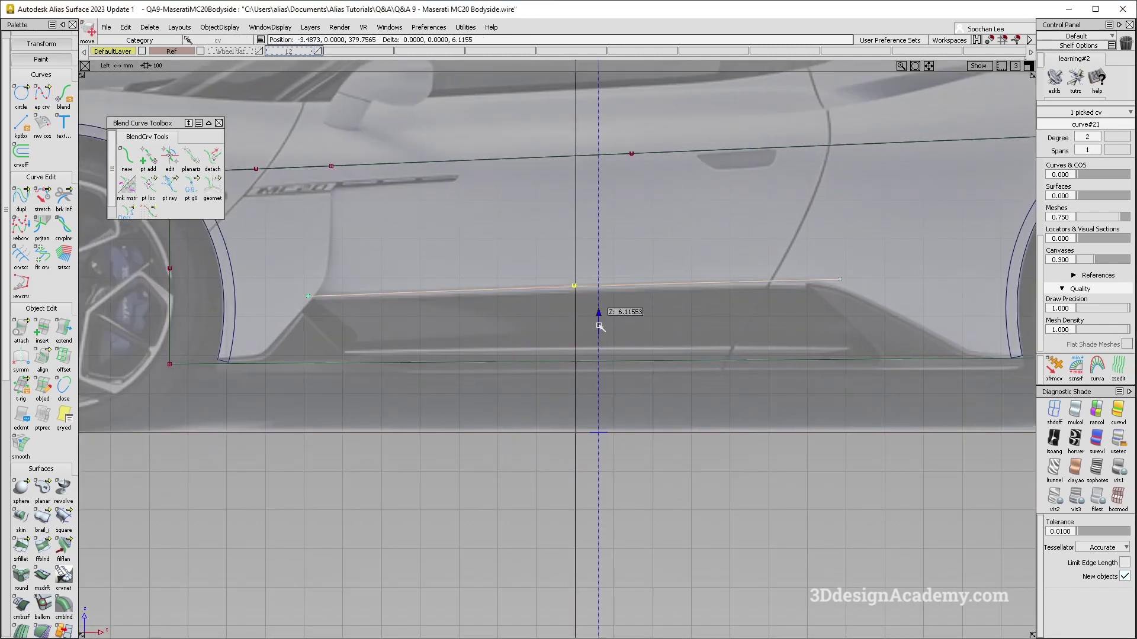
middle_click_drag(772, 340, 570, 343, "alt+shift")
left_click_drag(568, 343, 516, 202, "ctrl+shift")
Draw an edit-point curve along the sloping rear edge of the sill and shift its middle CV up and rearward
left_click(43, 95)
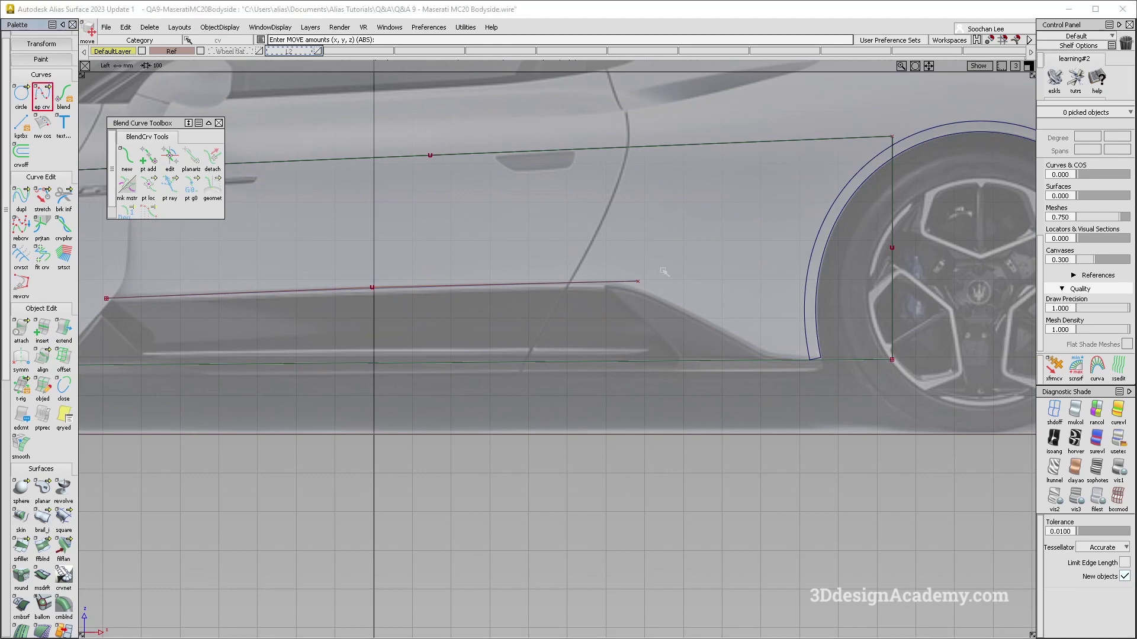
left_click(598, 271)
left_click_drag(674, 408, 705, 329, "ctrl+shift")
left_click(686, 317)
middle_click_drag(720, 338, 720, 303, "ctrl+shift")
left_click_drag(721, 304, 726, 298)
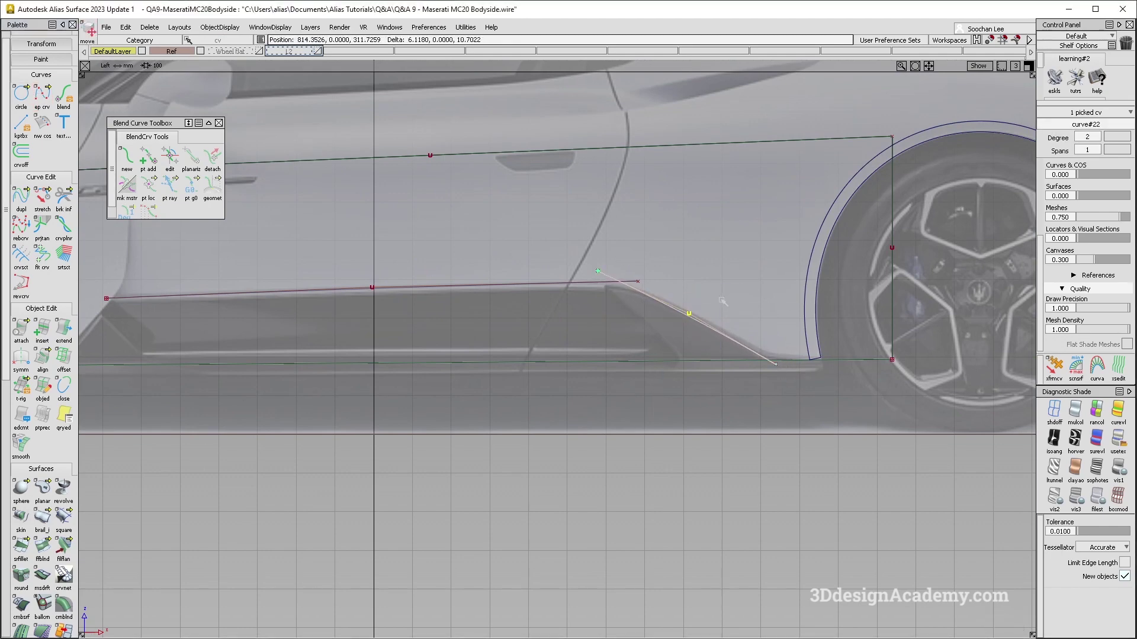
Fine-tune the middle CV of the sloping rear sill curve to follow the edge in the side image
key("ctrl+shift+n")
left_click_drag(546, 298, 595, 296, "ctrl+shift")
left_click_drag(666, 292, 727, 345)
middle_click_drag(738, 345, 739, 303, "ctrl+shift")
middle_click_drag(744, 307, 748, 308)
middle_click_drag(713, 265, 713, 292, "ctrl+shift")
middle_click_drag(731, 289, 733, 288)
key("ctrl+shift+n")
left_click_drag(699, 355, 740, 355, "ctrl+shift")
left_click_drag(675, 296, 717, 344)
Move the rear end CV of the upper sill curve slightly downward
middle_click_drag(503, 330, 634, 330, "alt+shift")
middle_click_drag(291, 378, 422, 364, "alt+shift")
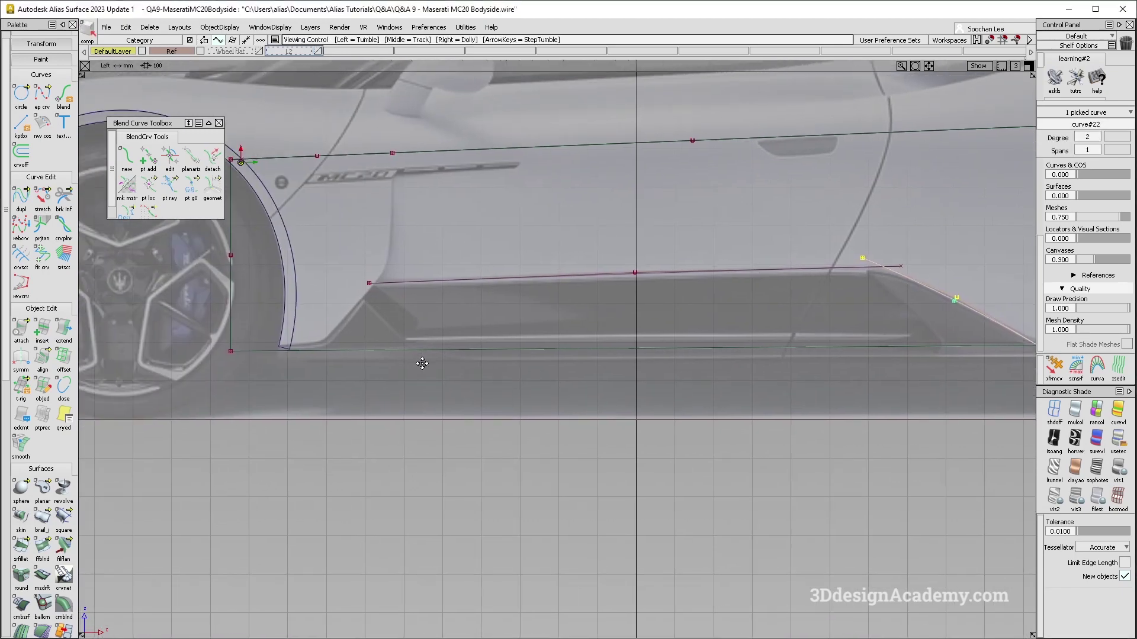
middle_click_drag(720, 348, 741, 351, "alt+shift")
left_click_drag(819, 306, 821, 393, "ctrl+shift")
left_click_drag(923, 270, 885, 262, "ctrl+shift")
left_click_drag(921, 267, 950, 286)
middle_click_drag(951, 285, 952, 252, "ctrl+shift")
right_click_drag(955, 266, 955, 269)
Lower the middle CV of the upper sill curve slightly to match the sill edge
left_click_drag(677, 291, 678, 334, "ctrl+shift")
mouse_move(687, 295)
left_mouse_down("ctrl+shift")
mouse_move(649, 287)
mouse_move(670, 288)
left_mouse_up("ctrl+shift")
middle_click_drag(717, 335, 717, 307, "ctrl+shift")
right_click_drag(718, 307, 715, 309)
left_click_drag(470, 270, 455, 302, "ctrl+shift")
middle_click_drag(454, 303, 467, 309, "alt+shift")
left_click_drag(325, 79, 347, 193, "ctrl+shift")
Draw a short edit-point curve along the bodyside's lower edge just behind the front wheel arch
left_click(43, 95)
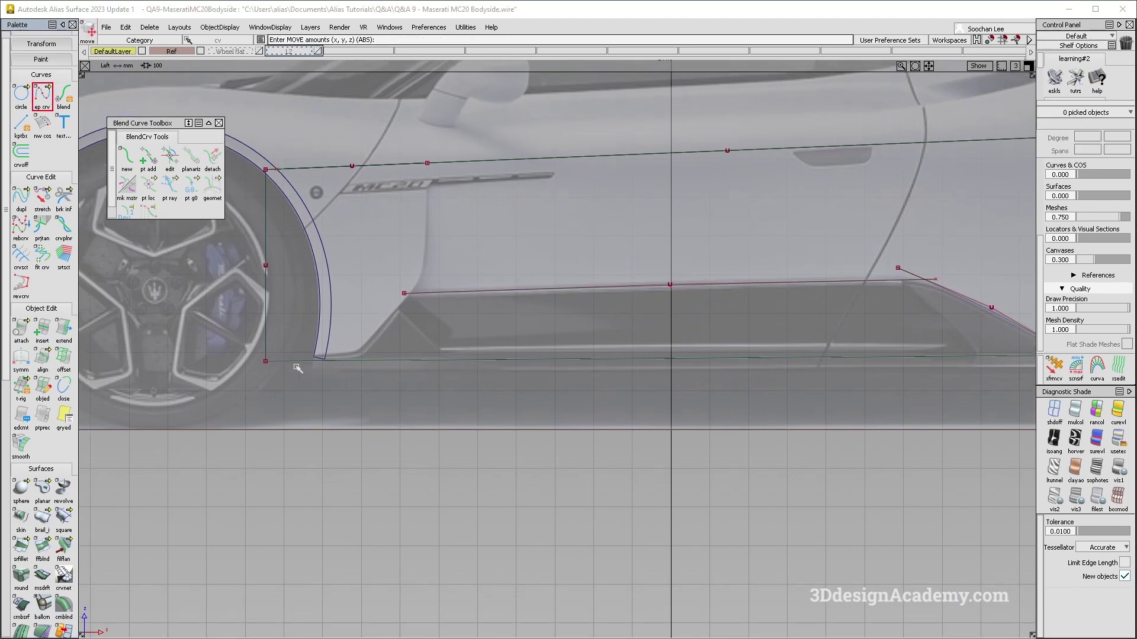
left_click(323, 358)
left_click_drag(407, 352, 420, 291, "ctrl+shift")
Draw an edit-point curve along the sloping front edge of the sill and reposition its middle CV to match the image
left_click(44, 101)
left_click(353, 357)
left_click(410, 287)
left_click_drag(405, 303, 403, 318, "ctrl+shift")
middle_click_drag(405, 320, 422, 333, "ctrl+shift")
right_click_drag(422, 334, 423, 335)
left_click_drag(424, 333, 431, 371, "ctrl+shift")
Refine the sloping front sill curve with the Stretch tool and by adjusting its middle CV
left_click(40, 199)
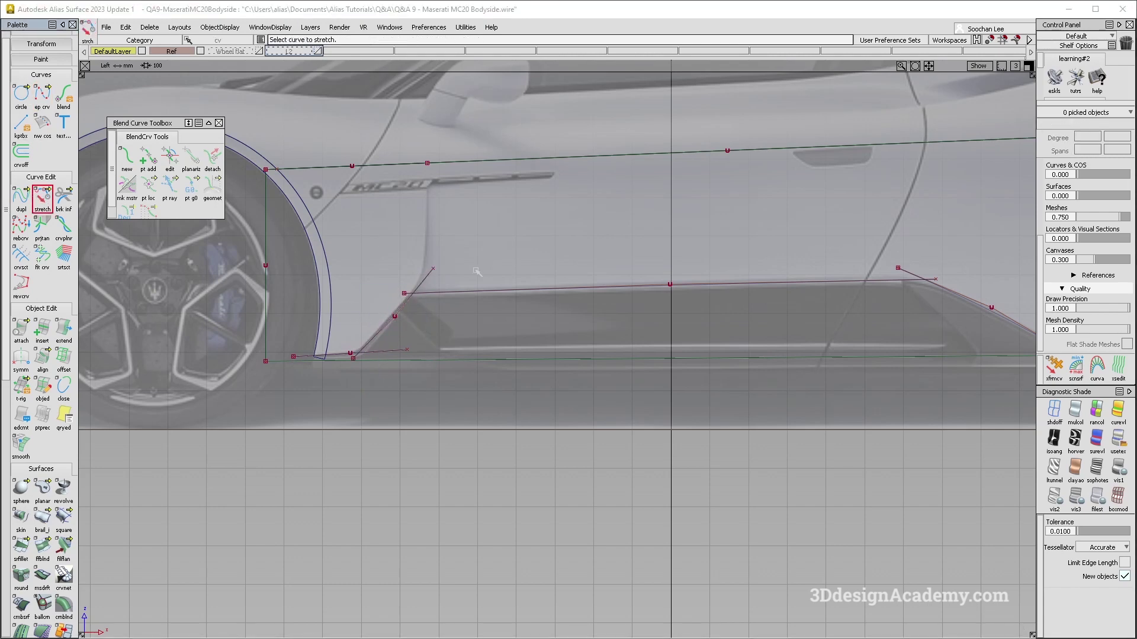
left_click(427, 281)
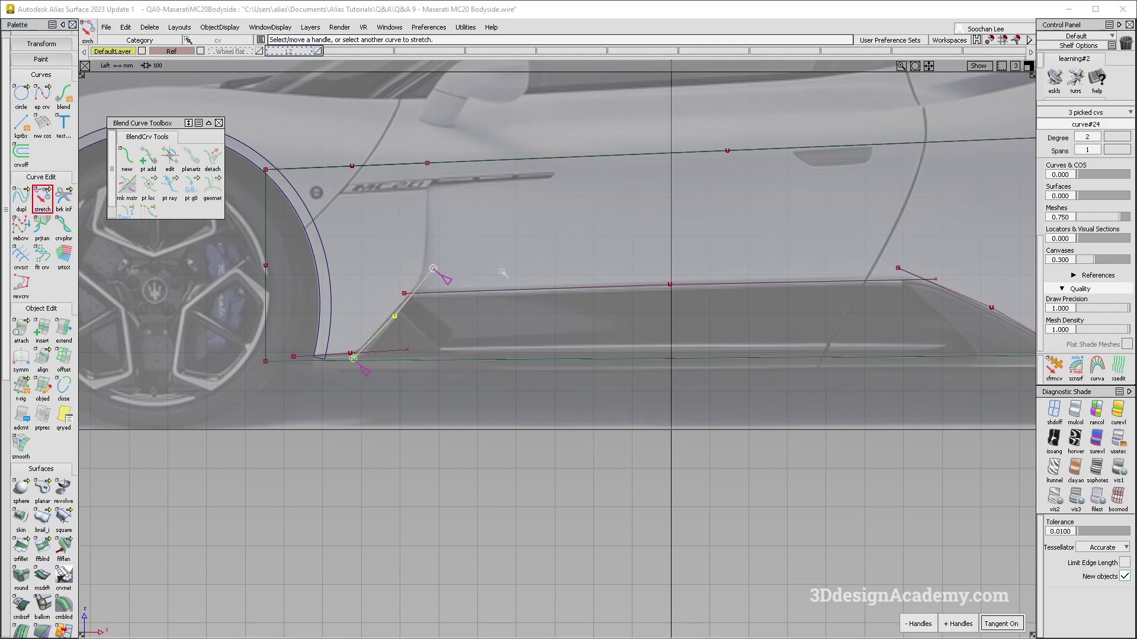
left_click_drag(363, 305, 381, 317, "ctrl+shift")
left_click(392, 319)
mouse_move(462, 305)
middle_mouse_down("ctrl+shift")
mouse_move(465, 327)
mouse_move(472, 301)
mouse_move(473, 324)
middle_mouse_up("ctrl+shift")
left_click_drag(472, 324, 453, 323, "ctrl+shift")
Draw an edit-point curve along the near-vertical crease behind the front wheel arch and move its top end toward the shoulder line
left_click(42, 96)
left_click(435, 180)
left_click_drag(433, 284, 433, 297)
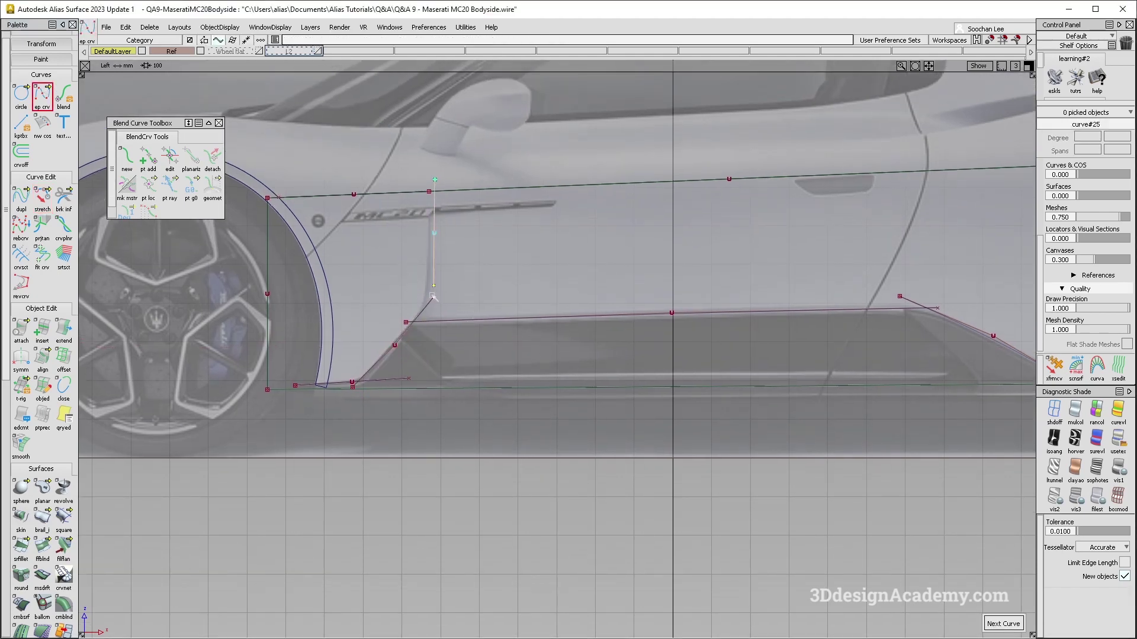
left_click_drag(425, 357, 426, 355)
mouse_move(435, 247)
left_mouse_down("ctrl+shift")
mouse_move(420, 247)
mouse_move(441, 259)
left_mouse_up("ctrl+shift")
left_click(432, 255)
middle_click_drag(454, 256, 464, 182, "ctrl+shift")
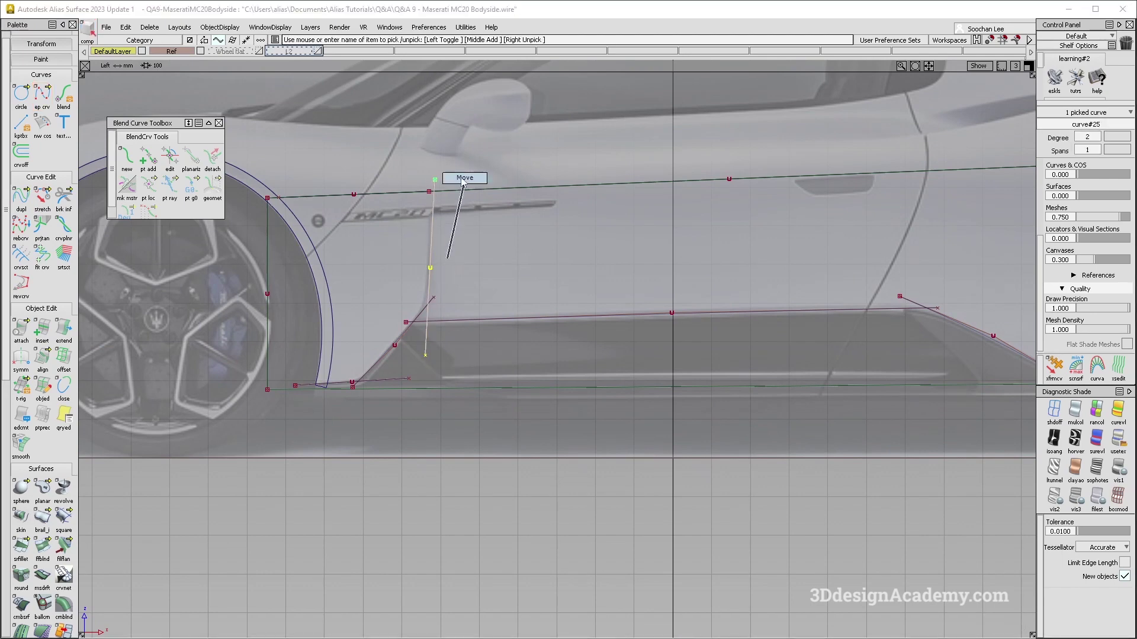
left_click_drag(443, 193, 438, 196)
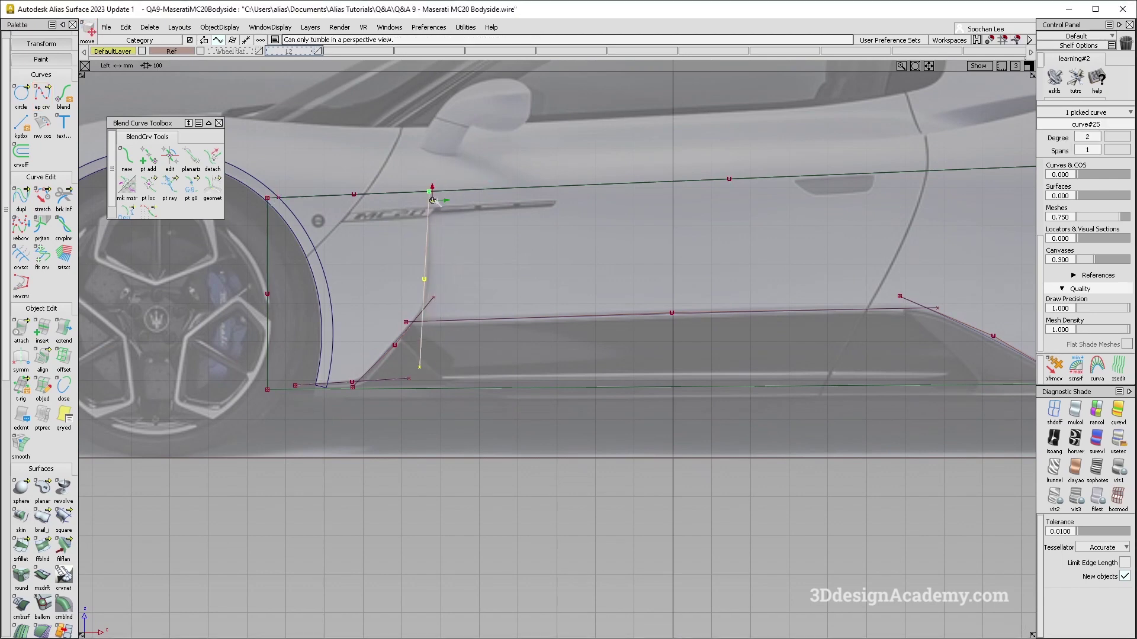
Refine the near-vertical crease curve by adjusting its lower end and middle CV to match the side-view image
scroll(432, 202, "up", 5, "alt+shift")
left_click_drag(429, 178, 430, 178, "ctrl+alt")
middle_click_drag(439, 348, 460, 225, "alt+shift")
left_click_drag(449, 317, 448, 279, "ctrl+shift")
left_click_drag(384, 486, 426, 480, "ctrl+shift")
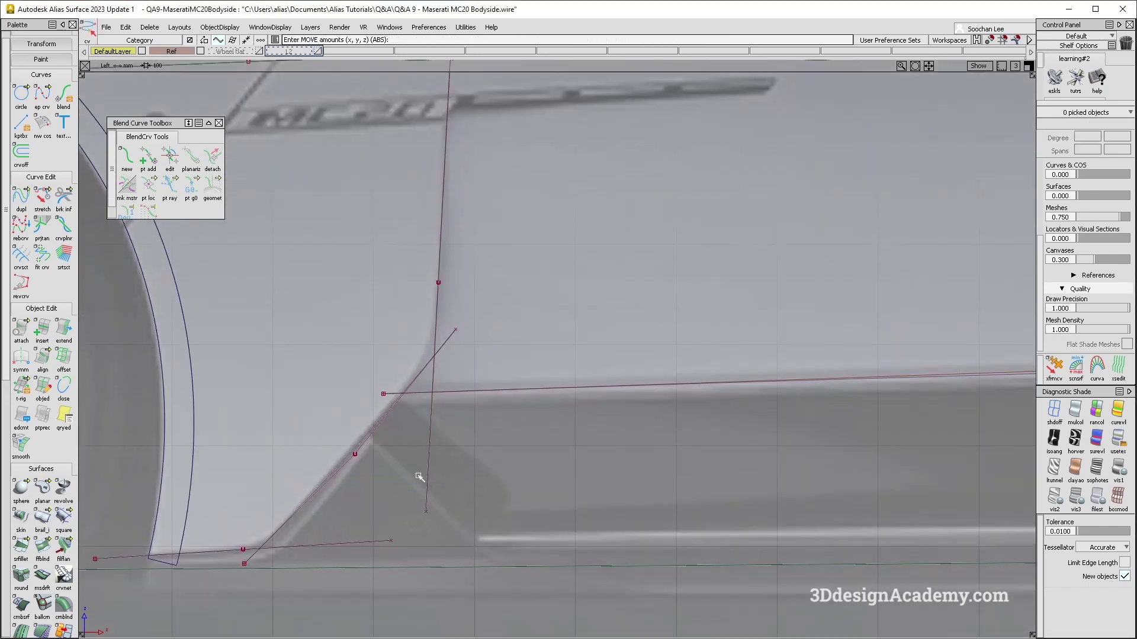
left_click(43, 197)
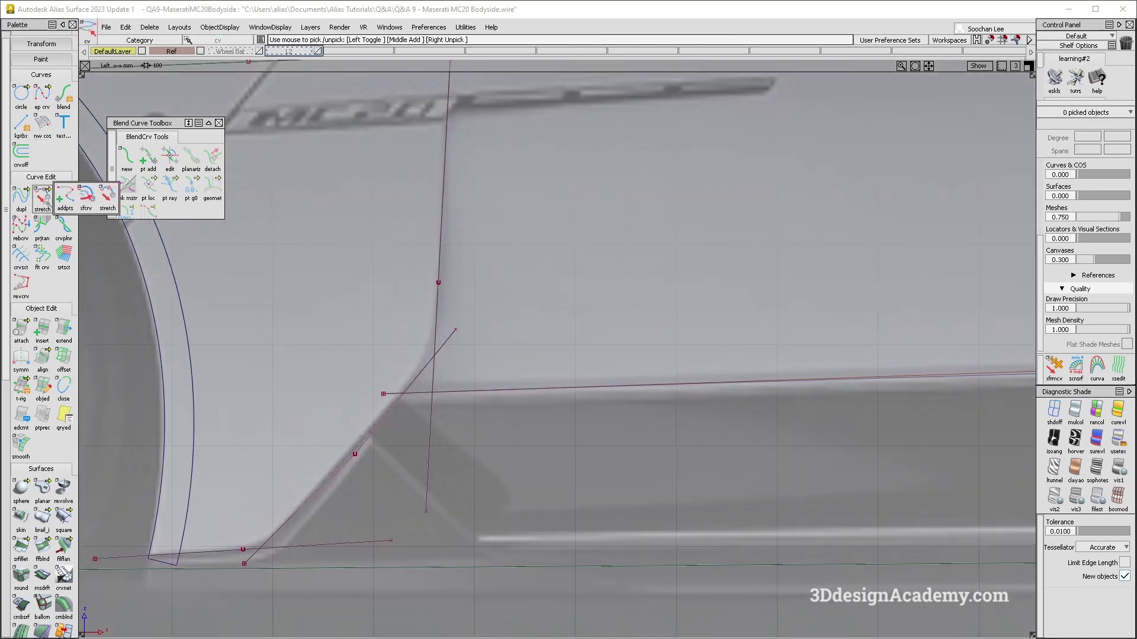
left_click(430, 467)
left_click_drag(436, 291, 457, 304)
middle_click_drag(477, 297, 503, 337, "ctrl+shift")
left_click_drag(493, 371, 457, 184, "ctrl+shift")
Stretch the rear end of the short upper curve behind the wheel arch onto the top end of the crease curve
left_click(45, 199)
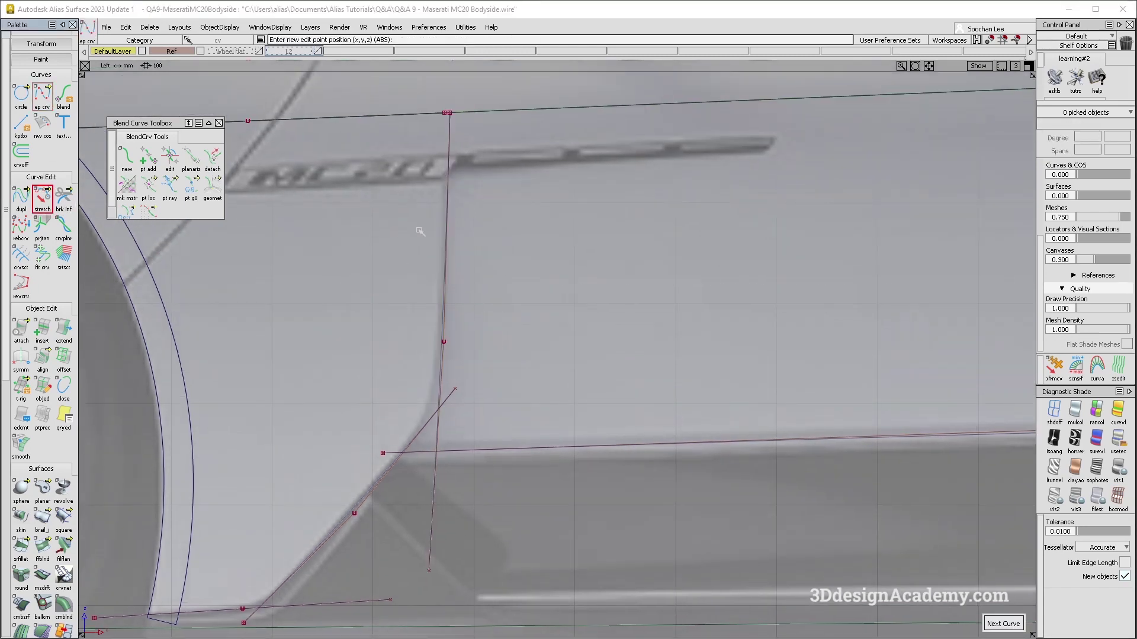
key("F7")
left_click(672, 137)
left_click(734, 260, "alt+shift")
key("F8")
left_click_drag(578, 306, 723, 285, "alt+shift")
left_click(656, 252)
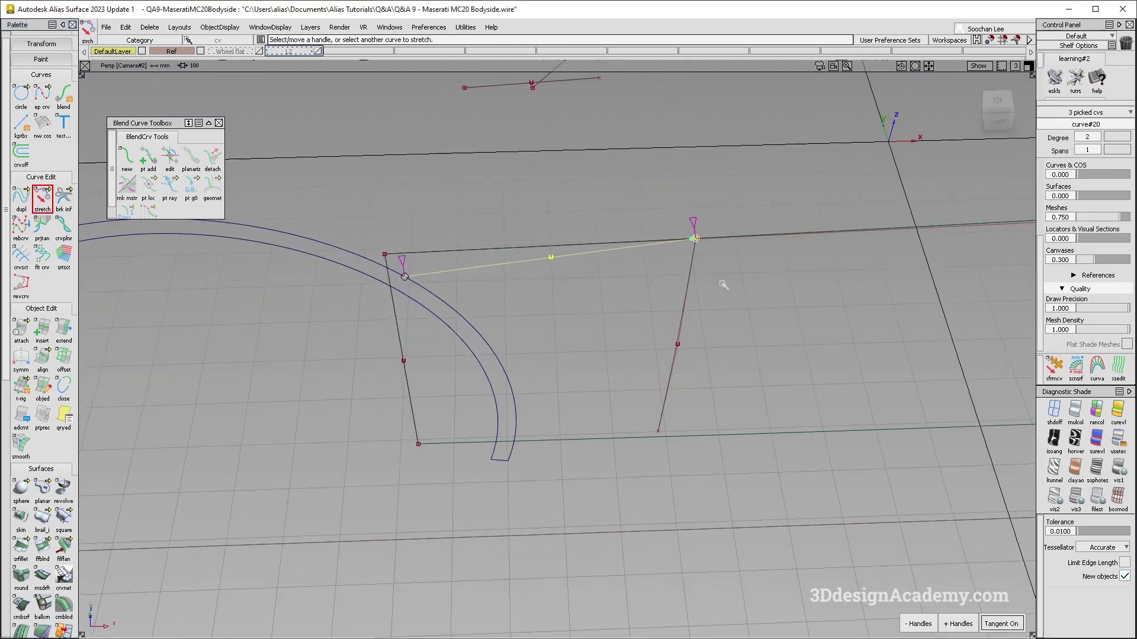
left_click(717, 339)
key("F5")
key("F6")
right_click_drag(499, 343, 452, 345, "alt+shift")
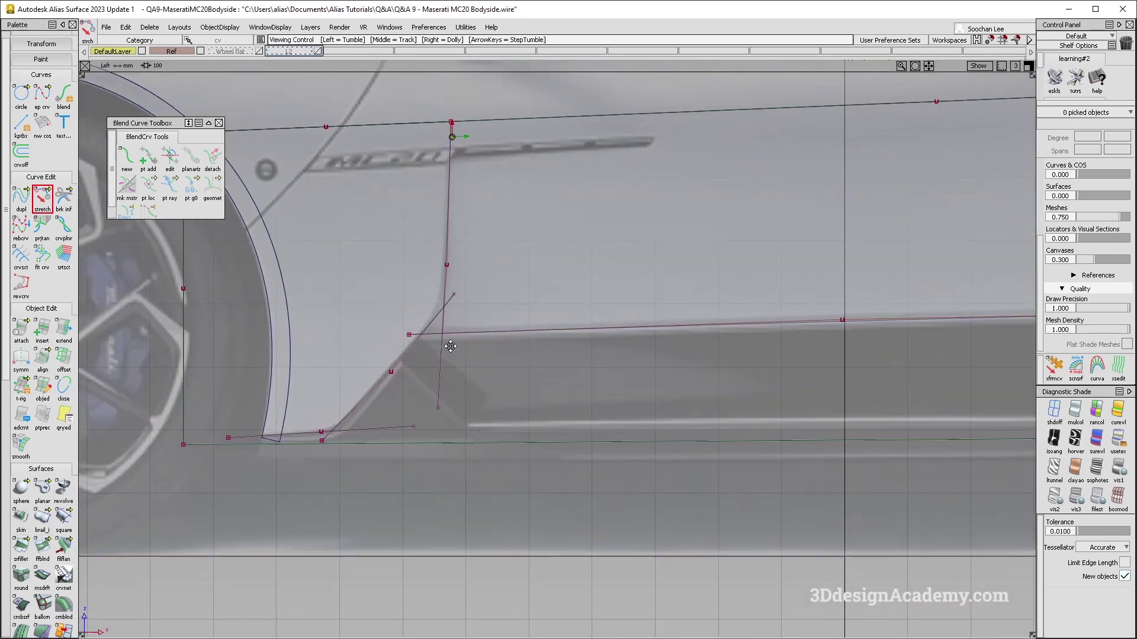
Project the crease curve onto the bodyside surface in the side view and extend its lower end past the surface's bottom edge
middle_click_drag(451, 346, 447, 382, "alt+shift")
scroll(25, 609, "down", 3)
left_click(22, 621)
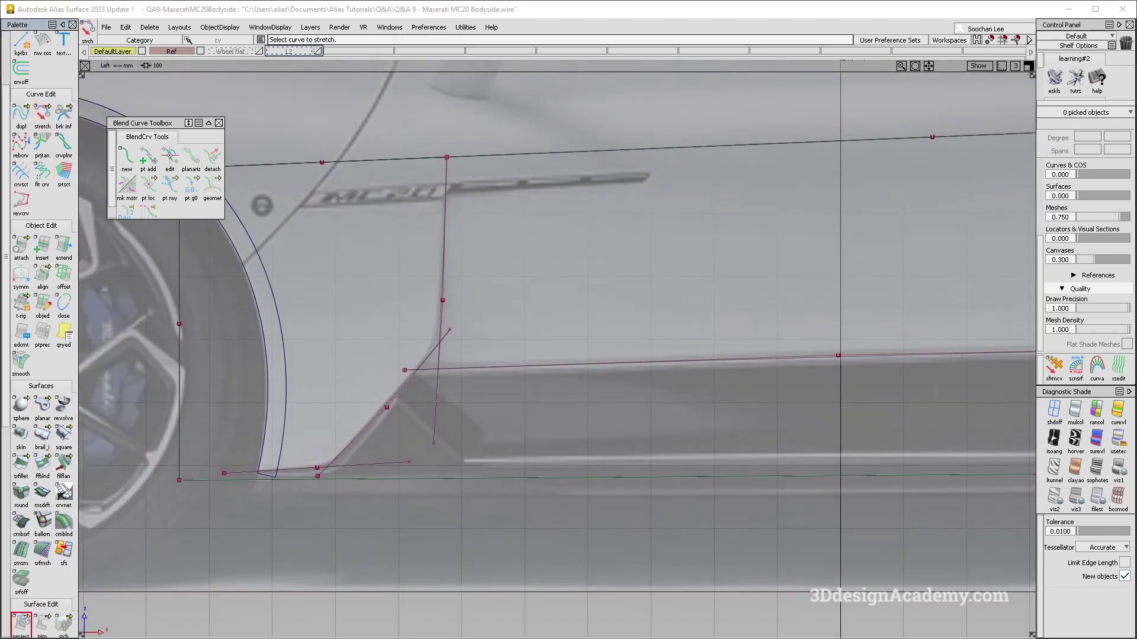
left_click(536, 287)
left_click(517, 379)
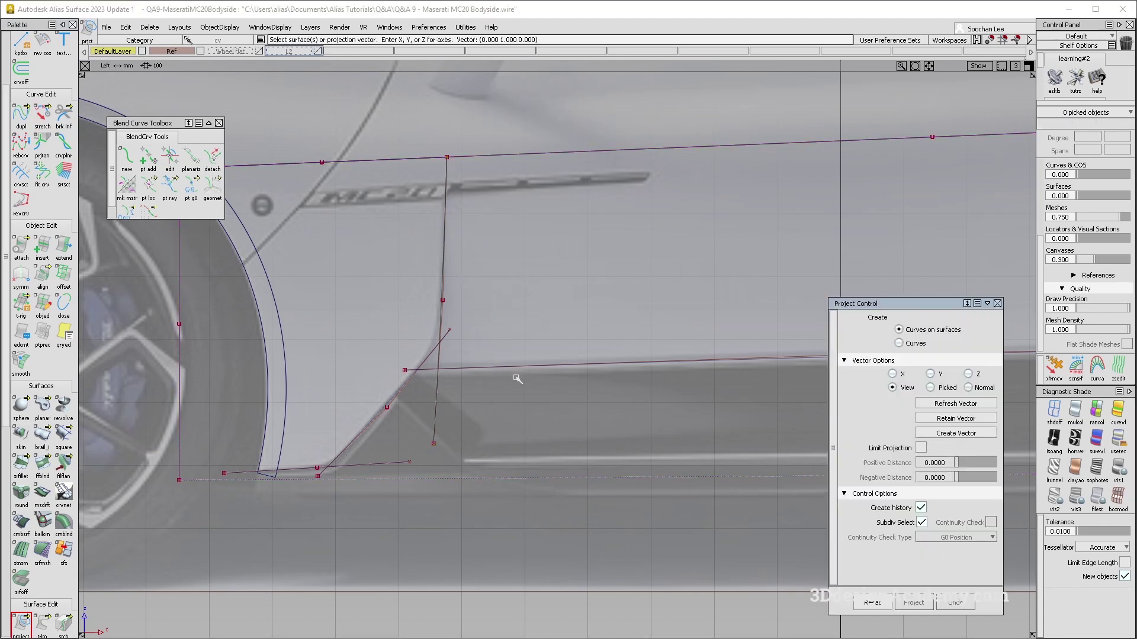
left_click(58, 251)
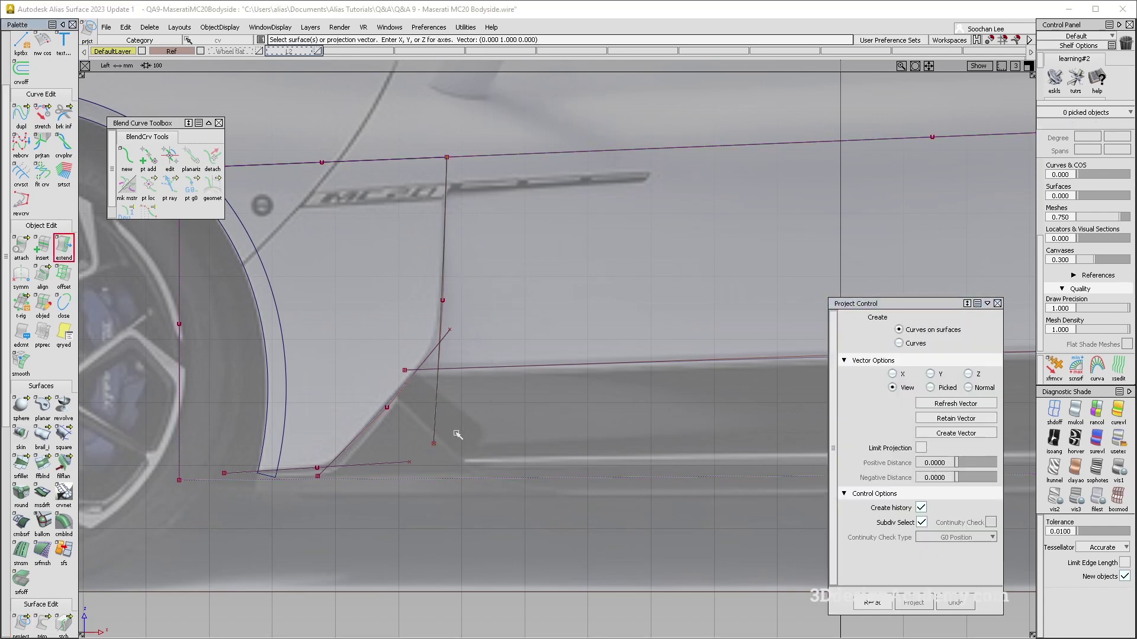
left_click(434, 437)
left_click(450, 442)
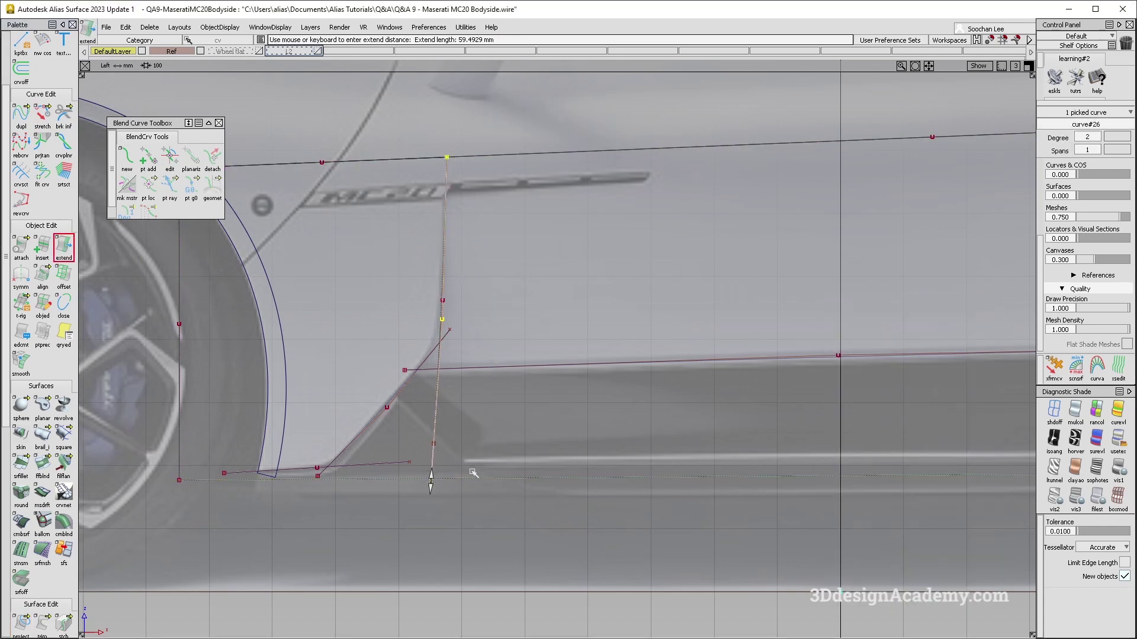
left_click_drag(532, 403, 536, 367, "ctrl+shift")
key("F8")
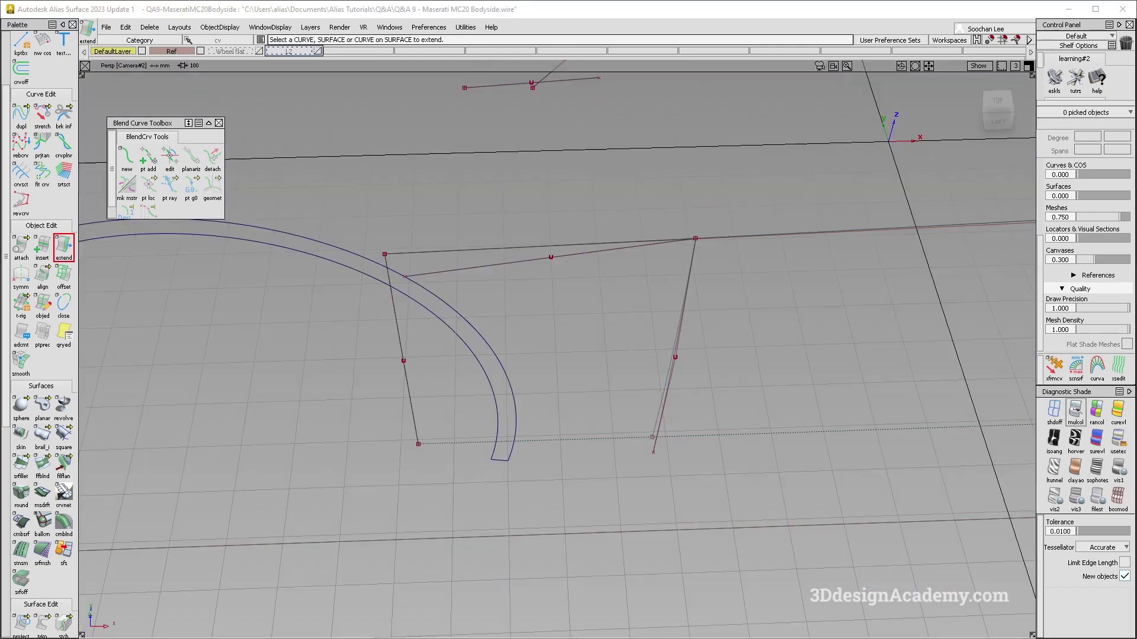
Shade the model with the multi-color diagnostic shade and compare the bodyside with the front three-quarter reference photo
left_click(1076, 409)
mouse_move(711, 378)
left_mouse_down("alt+shift")
mouse_move(642, 391)
mouse_move(569, 432)
left_mouse_up("alt+shift")
key("alt+Tab")
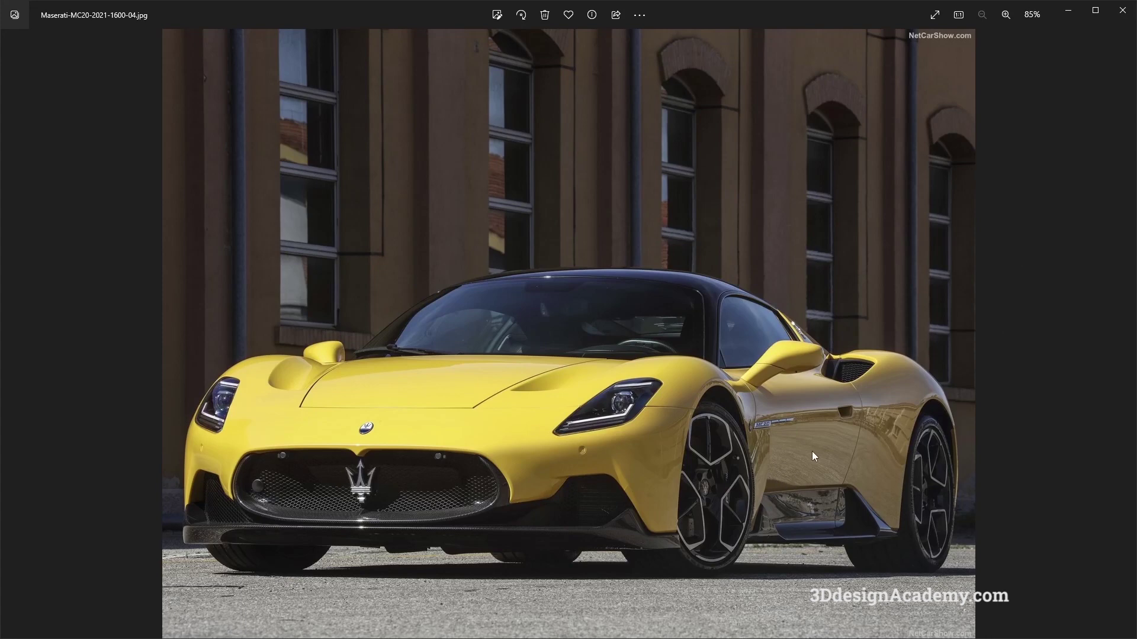
key("alt+Tab")
left_click_drag(522, 387, 503, 426, "alt+shift")
key("alt+Tab")
key("alt+Tab")
left_click_drag(652, 426, 521, 443, "alt+shift")
left_click_drag(743, 130, 670, 220, "ctrl+shift")
left_click(669, 222)
left_click_drag(663, 222, 739, 200, "alt+shift")
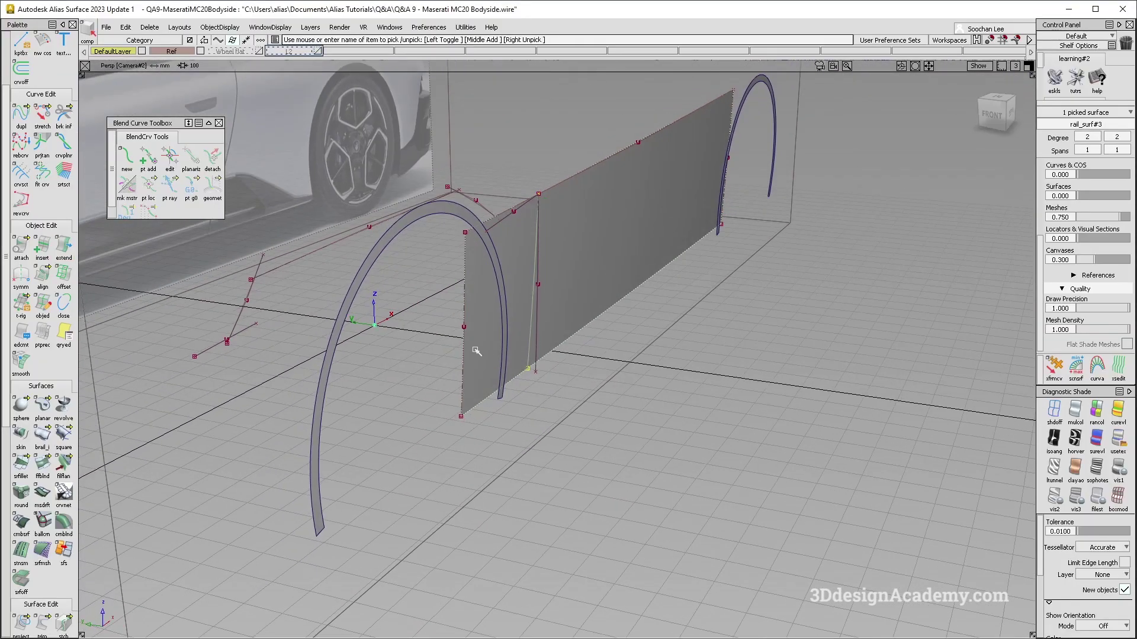
key("Delete")
left_click(633, 392)
Fit a curve to the crease curve projected on the bodyside surface and delete the original crease curve
left_click_drag(584, 309, 548, 293, "alt+shift")
left_click_drag(532, 273, 528, 252, "ctrl+shift")
right_click_drag(528, 260, 541, 287, "alt+shift")
left_click(42, 174)
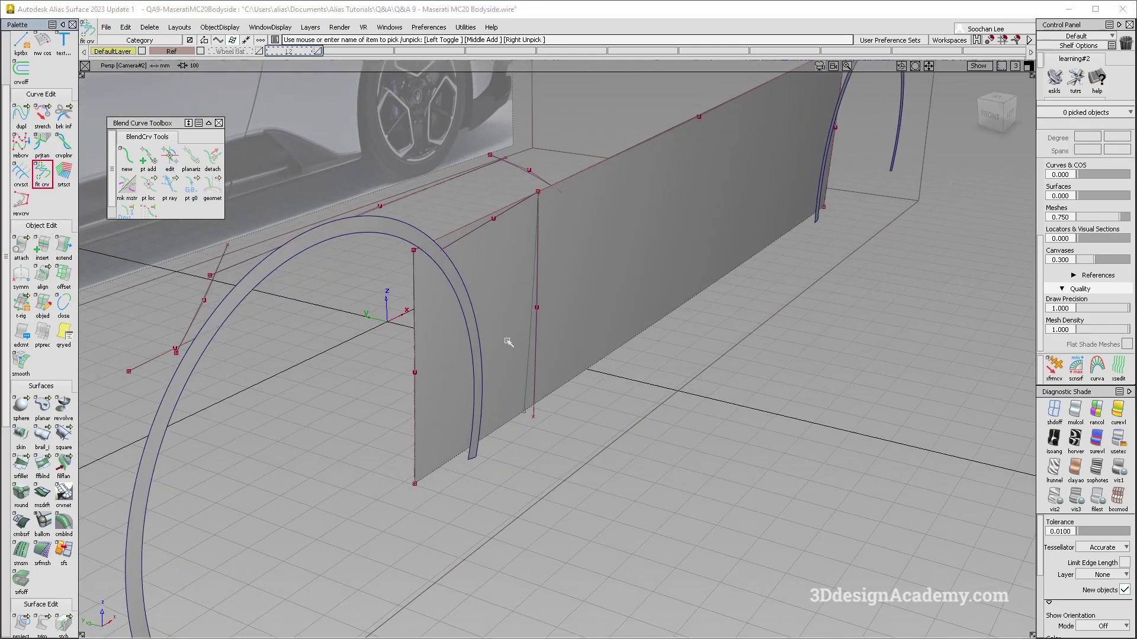
left_click(536, 349)
left_click_drag(554, 288, 541, 343, "alt+shift")
left_click(532, 346)
key("Delete")
key("Return")
Delete the flat bodyside rail surface, keeping its boundary curves and the fitted crease curve
left_click_drag(535, 279, 509, 302, "alt+shift")
left_click_drag(504, 252, 501, 237, "ctrl+shift")
left_click(42, 115)
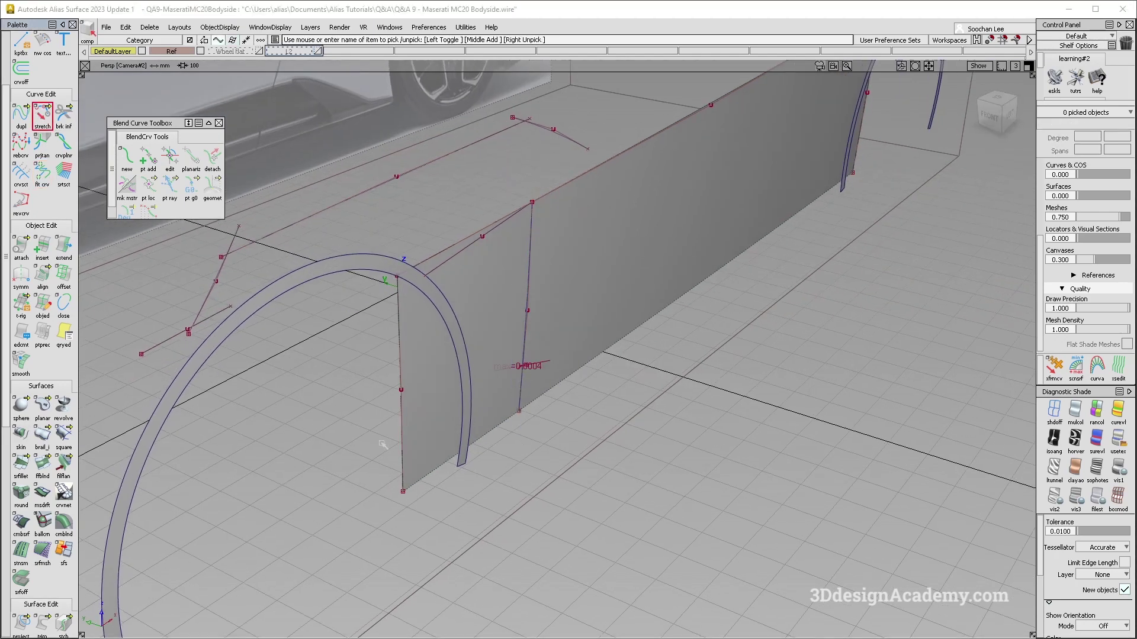
left_click(402, 468)
key("F12")
left_click(657, 266)
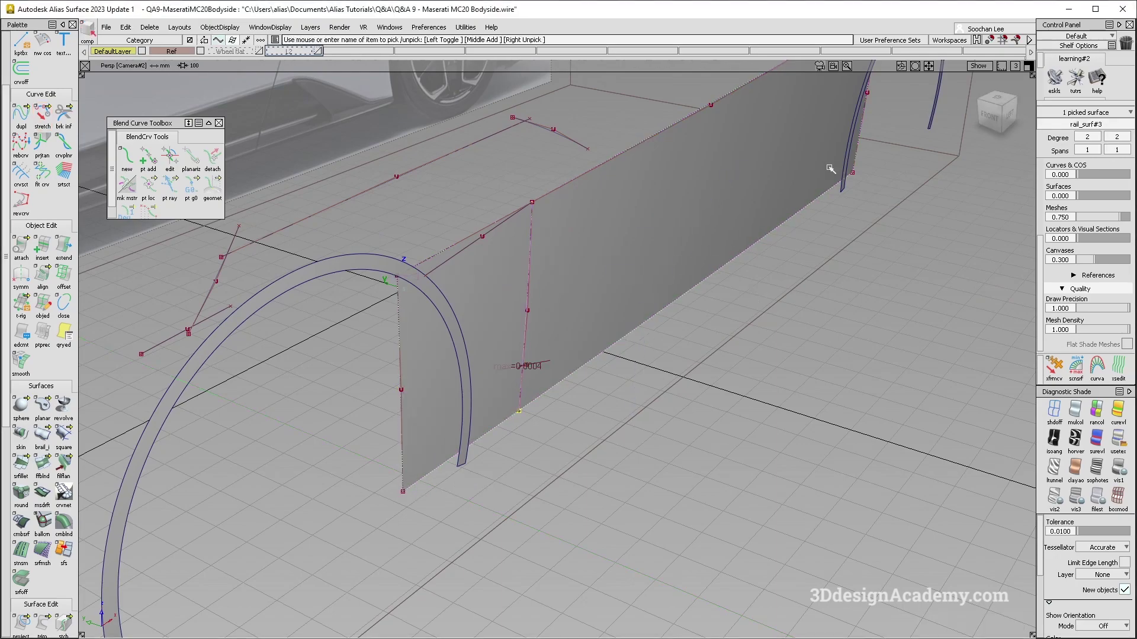
left_click_drag(605, 351, 573, 321, "alt+shift")
key("Delete")
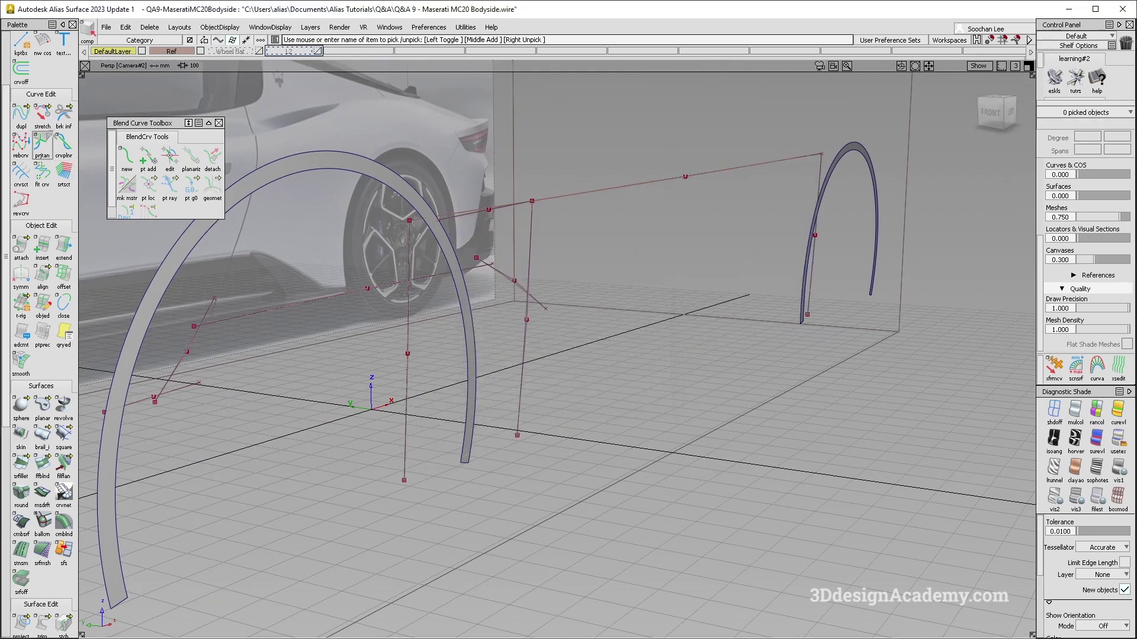
Pull the lower end of the bodyside's front section curve outward and refine its curvature with the Stretch tool
left_click(42, 115)
left_click(405, 457)
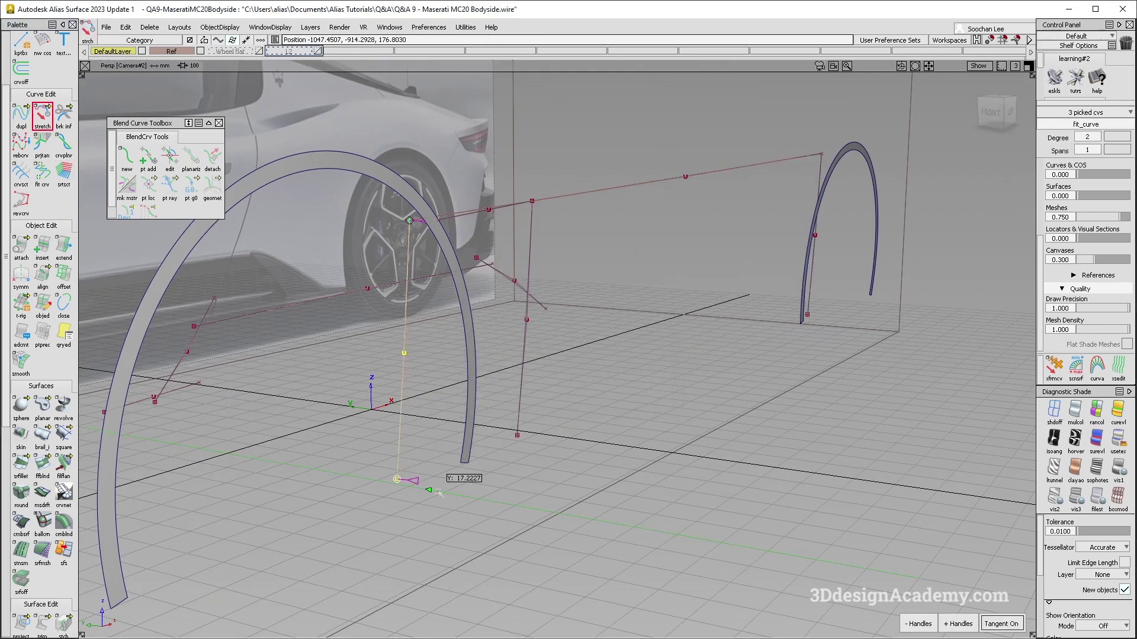
left_click_drag(439, 493, 385, 456)
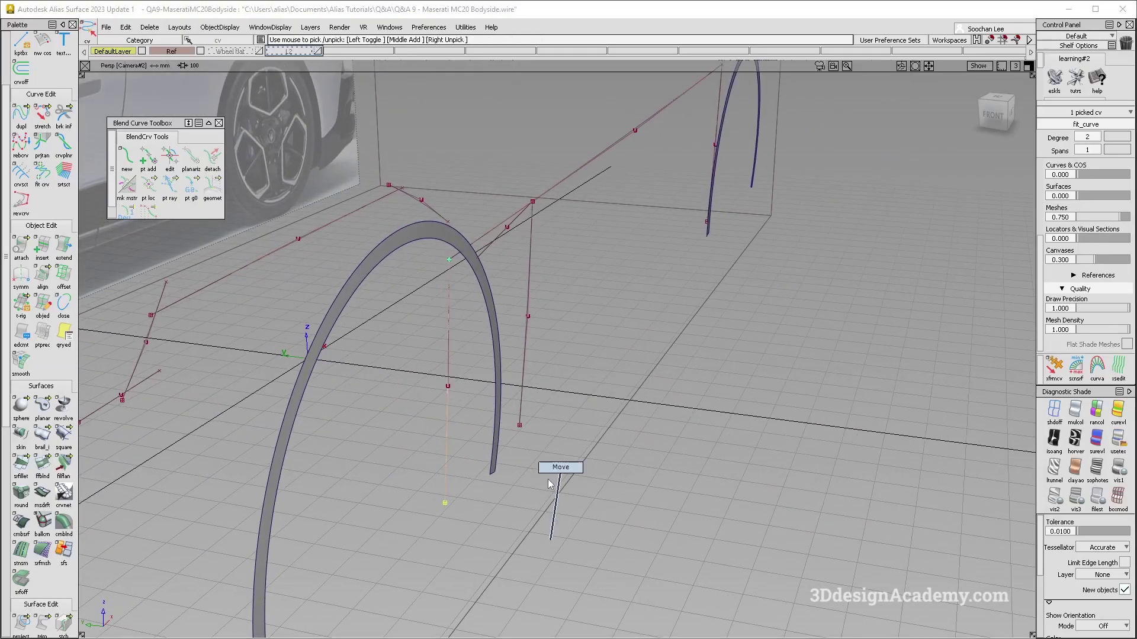
middle_click_drag(489, 494, 488, 494)
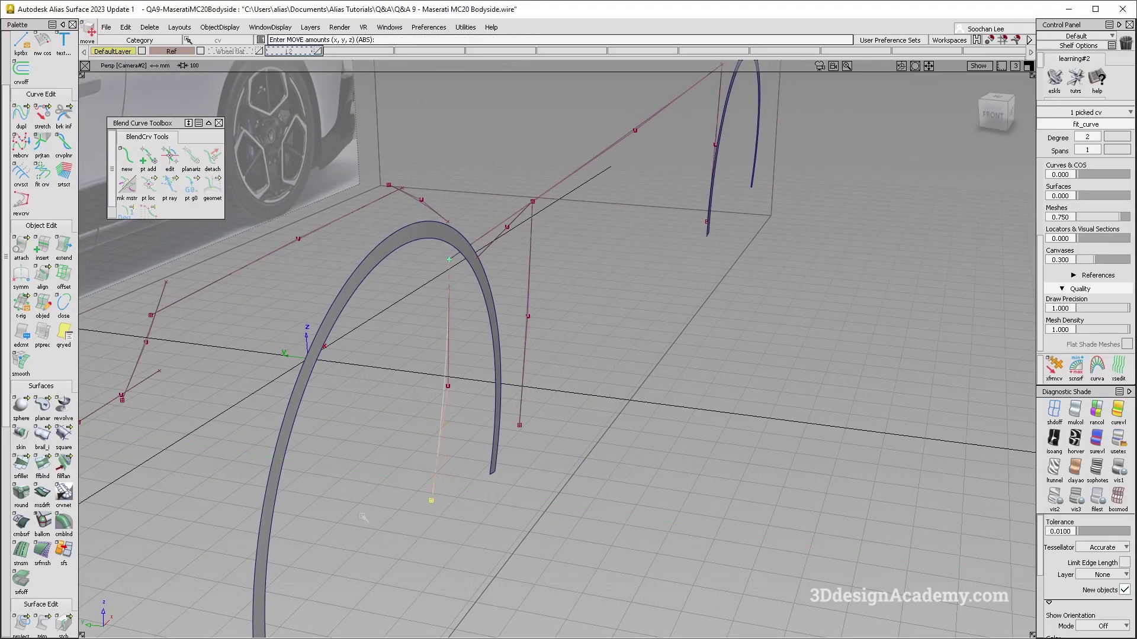
left_click(42, 115)
left_click(437, 458)
middle_click_drag(456, 471, 449, 472)
left_click_drag(449, 472, 72, 413, "ctrl+shift")
Rebuild the bodyside with a one-rail Rail surface, sweeping the front section curve along the shoulder curve
left_click(43, 435)
left_click(913, 357)
left_click_drag(476, 290, 435, 288, "alt+shift")
left_click(419, 296)
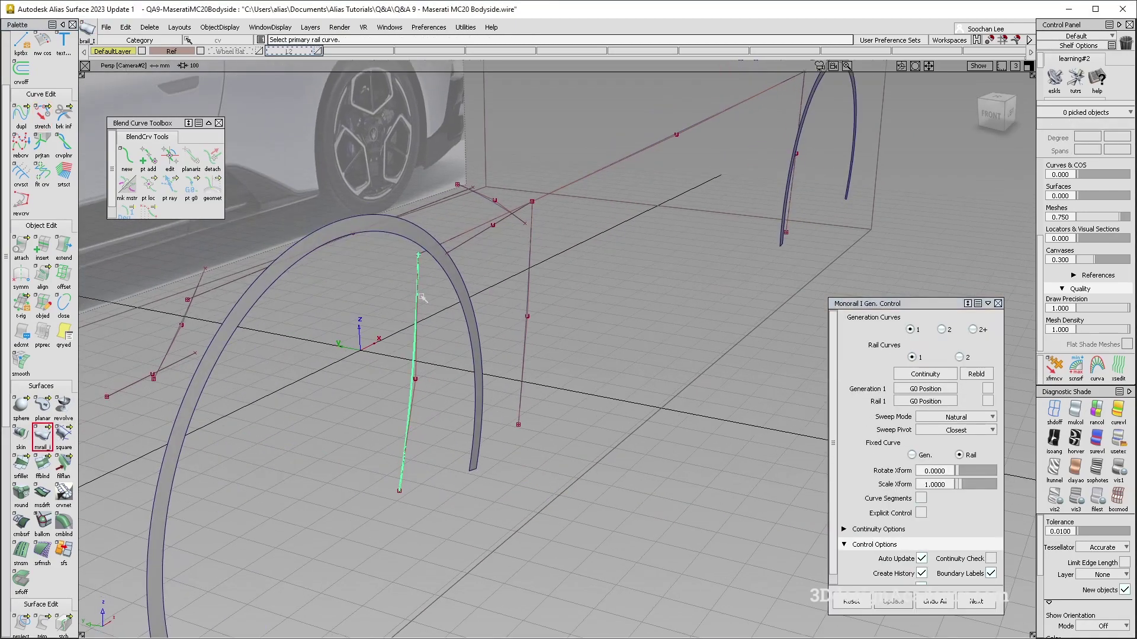
left_click(604, 160)
Build a two-rail surface from the short upper curve between the wheel arch edge and the crease curve, with Rail 1 rebuild enabled
left_click_drag(609, 177, 598, 255, "alt+shift")
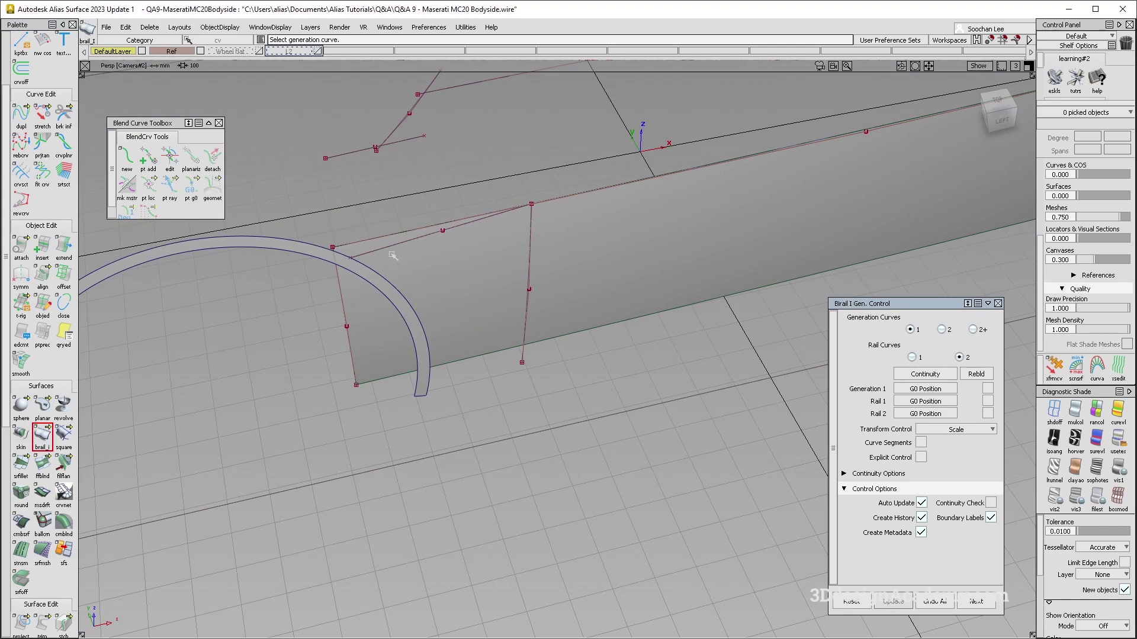
left_click(384, 282)
left_click(528, 291)
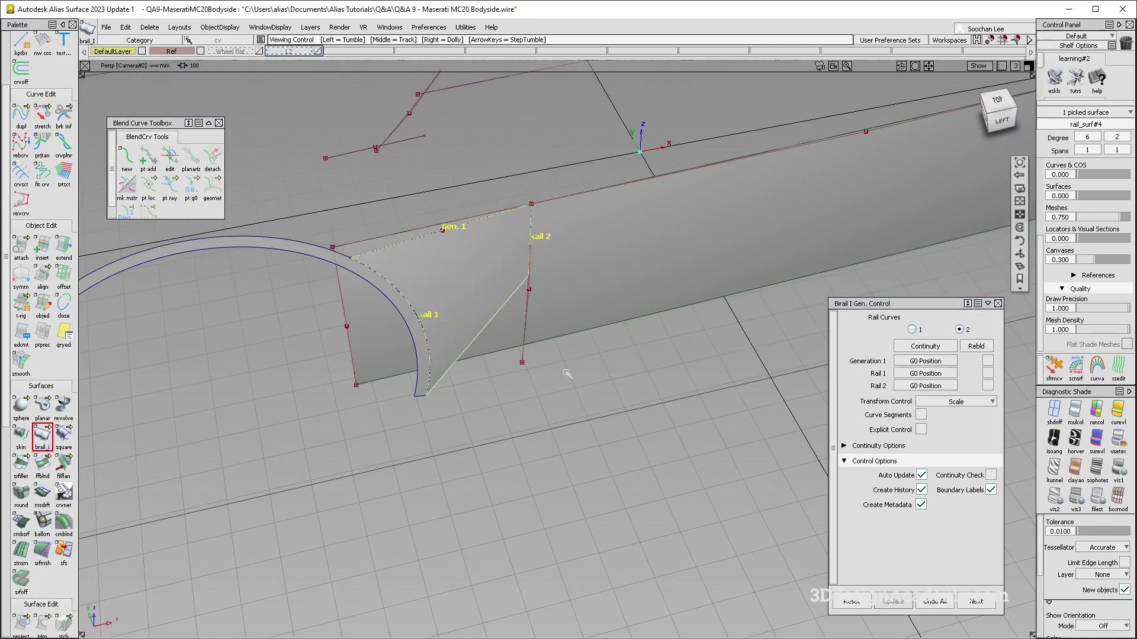
left_click(988, 374)
left_click_drag(535, 353, 557, 302, "alt+shift")
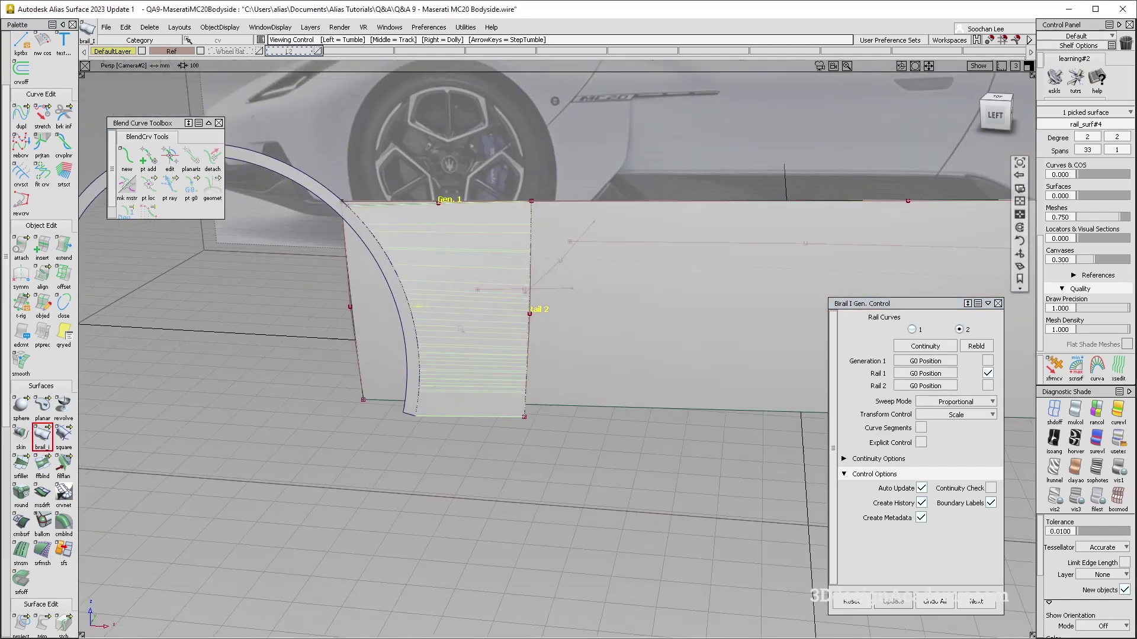
left_click_drag(598, 367, 592, 343, "alt+shift")
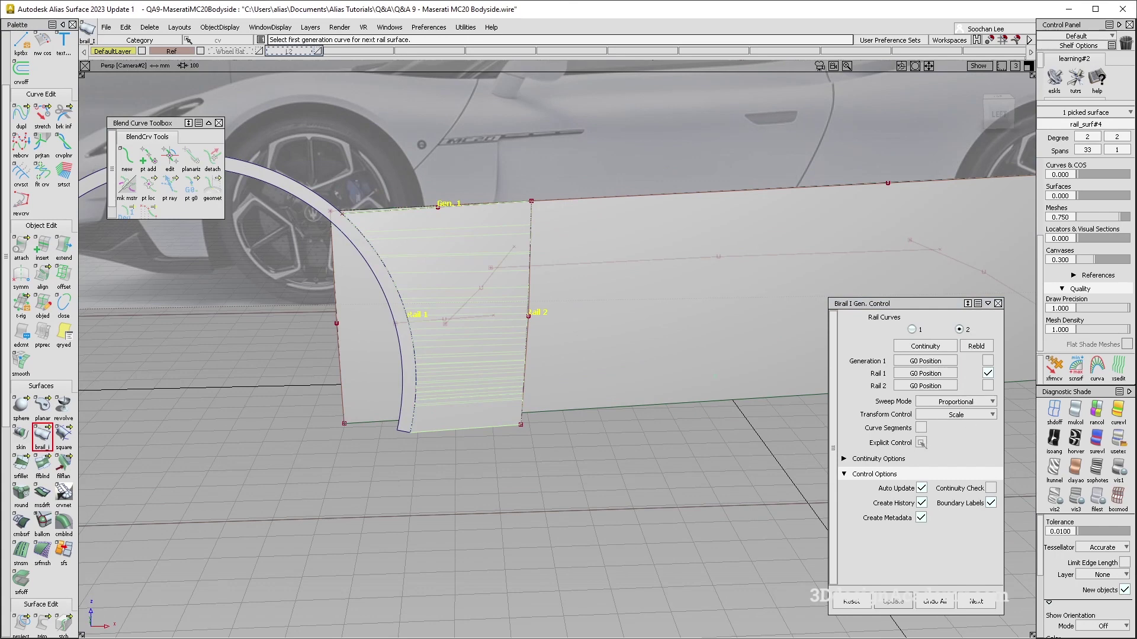
Enable explicit control on the two-rail surface, setting the rail degree to 5 and the generation degree to 2
left_click(921, 443)
left_click_drag(578, 388, 602, 373, "alt+shift")
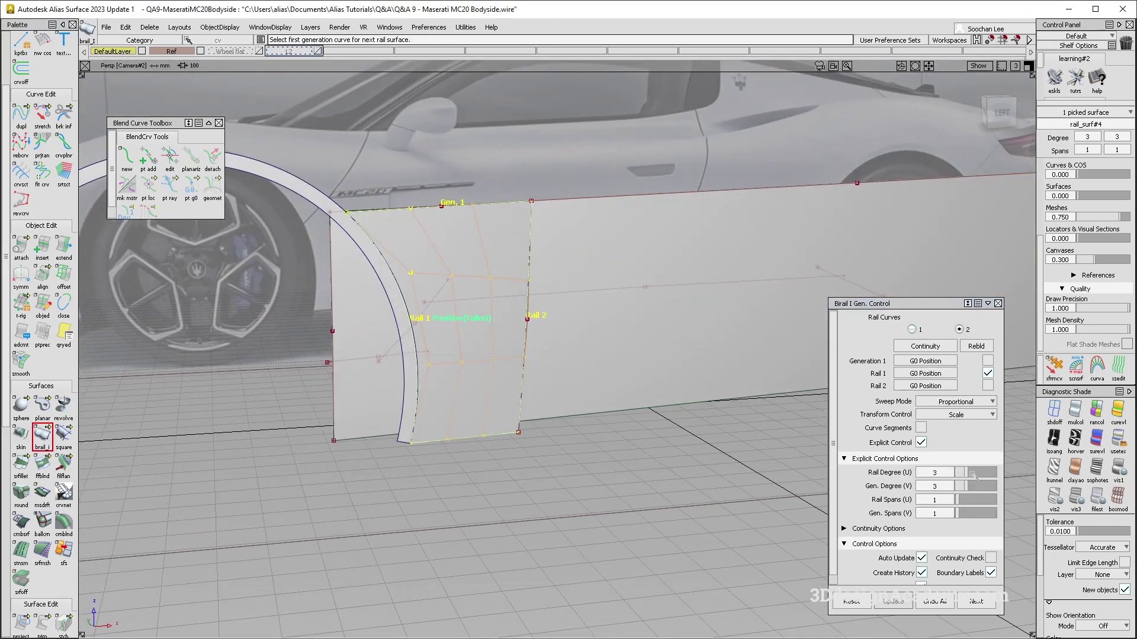
left_click_drag(973, 476, 979, 476)
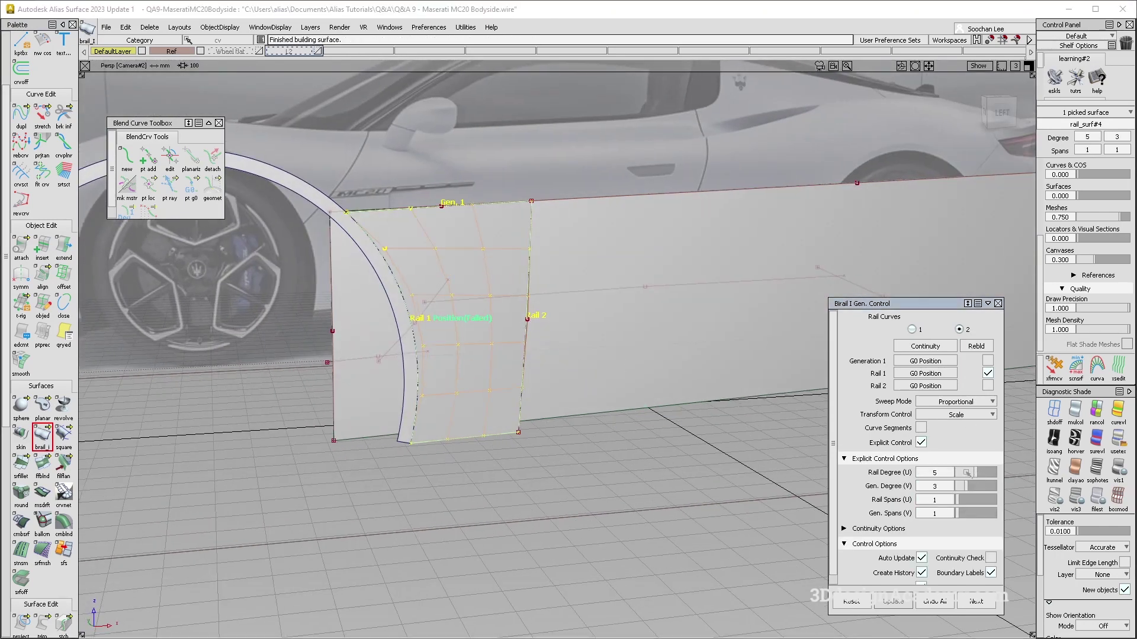
left_click_drag(687, 433, 666, 441, "alt+shift")
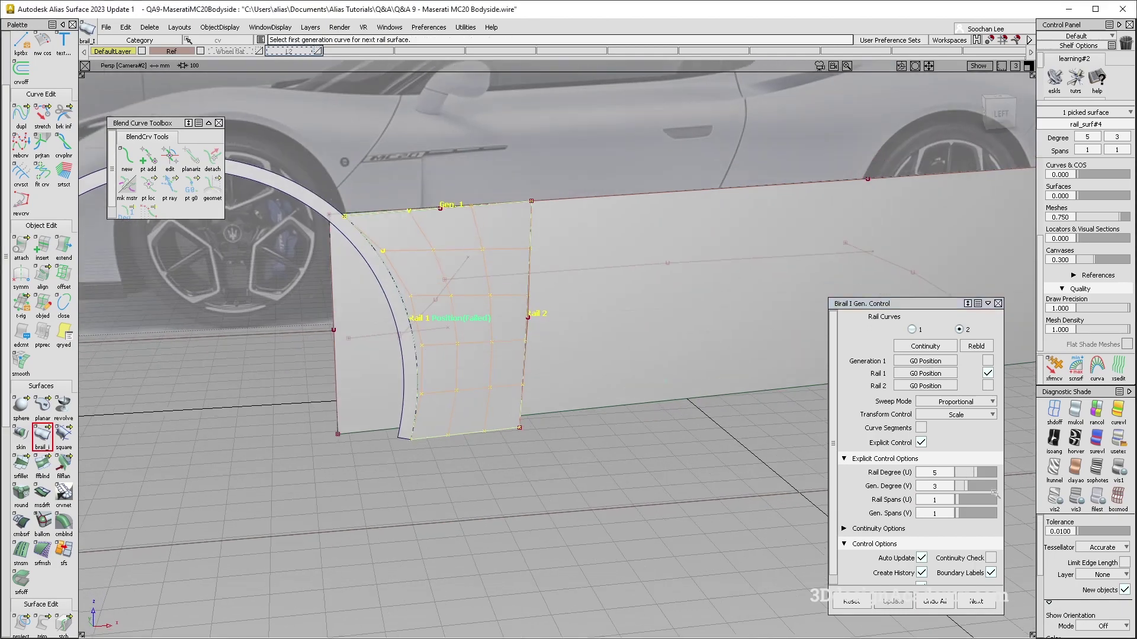
left_click_drag(968, 489, 962, 489)
left_click_drag(492, 243, 434, 215, "alt+shift")
scroll(433, 215, "up", 5)
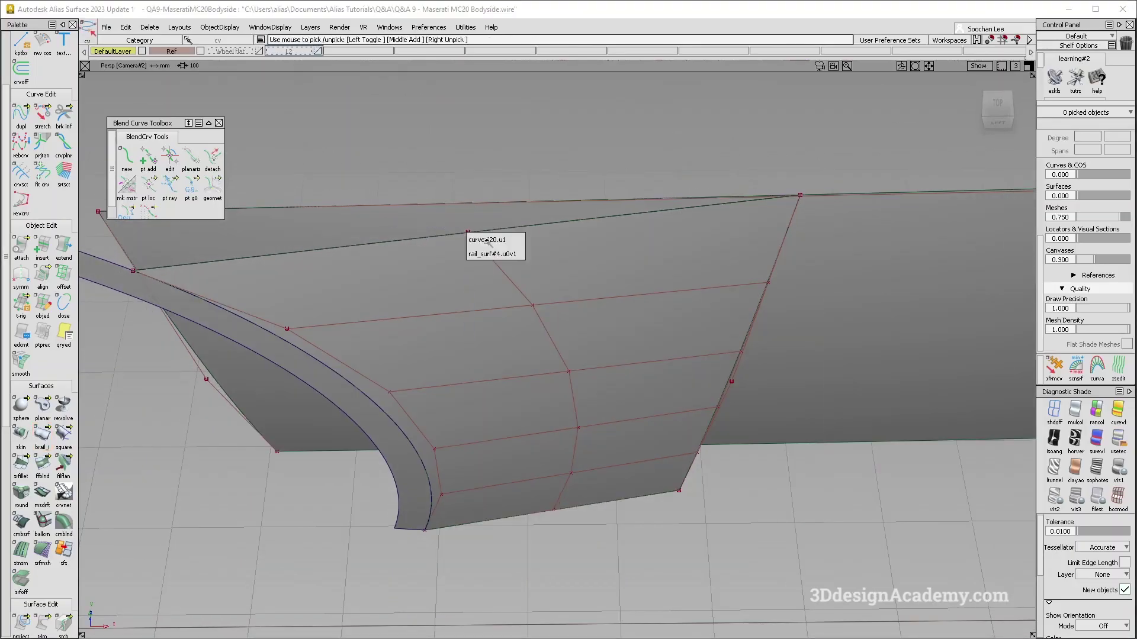
Move the middle CV of the panel's upper edge curve slightly outward in the top view and check the updated surface
left_click(468, 232)
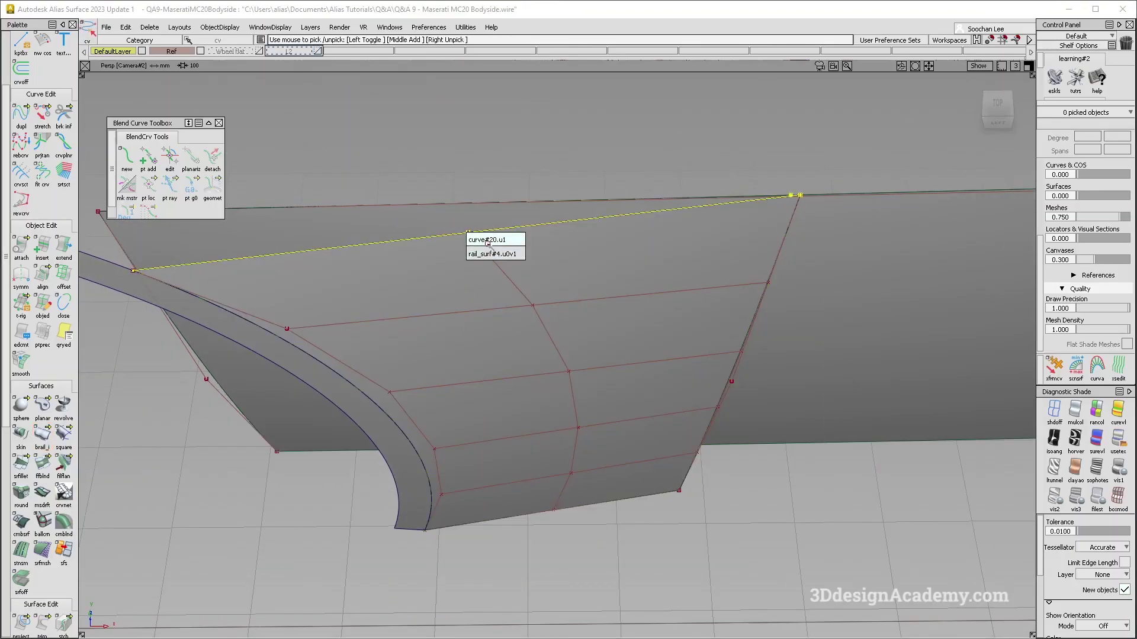
key("F5")
middle_click_drag(333, 360, 526, 330, "alt+shift")
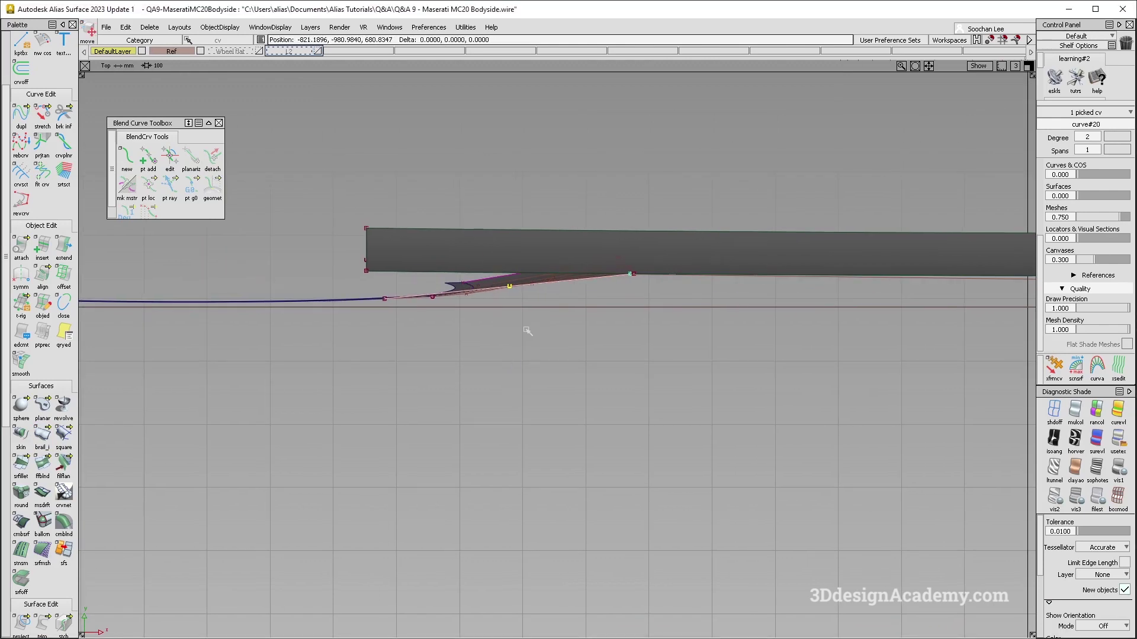
right_click_drag(527, 332, 532, 333)
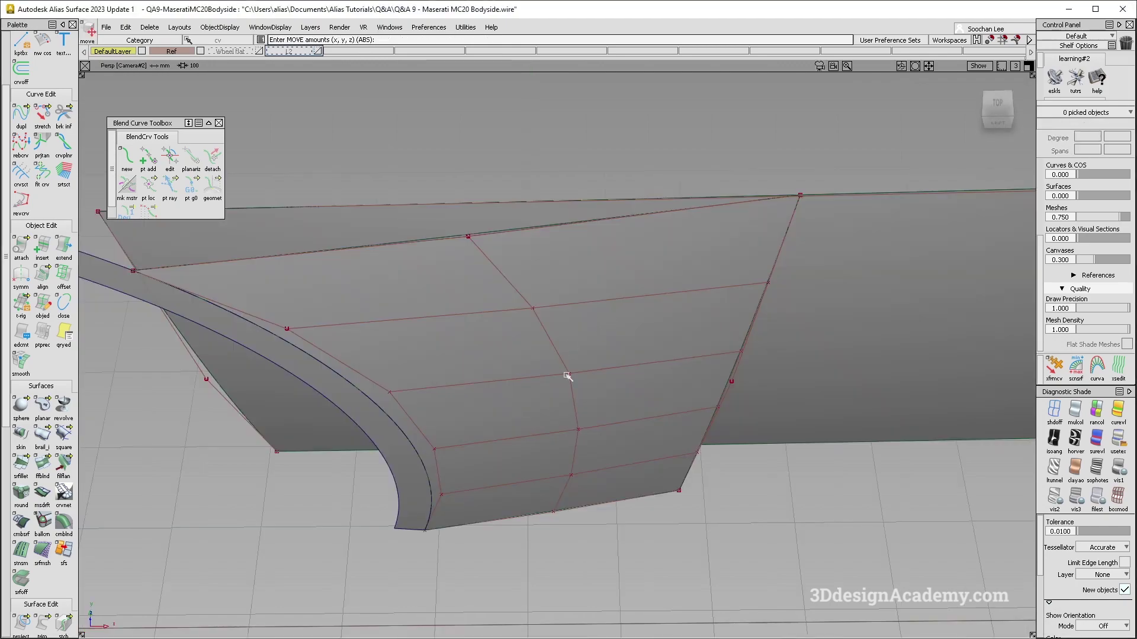
right_click_drag(566, 375, 475, 390, "alt+shift")
left_click_drag(476, 391, 476, 387, "alt+shift")
left_click_drag(474, 267, 514, 301, "alt+shift")
middle_click_drag(514, 301, 587, 314, "alt+shift")
left_click(425, 268)
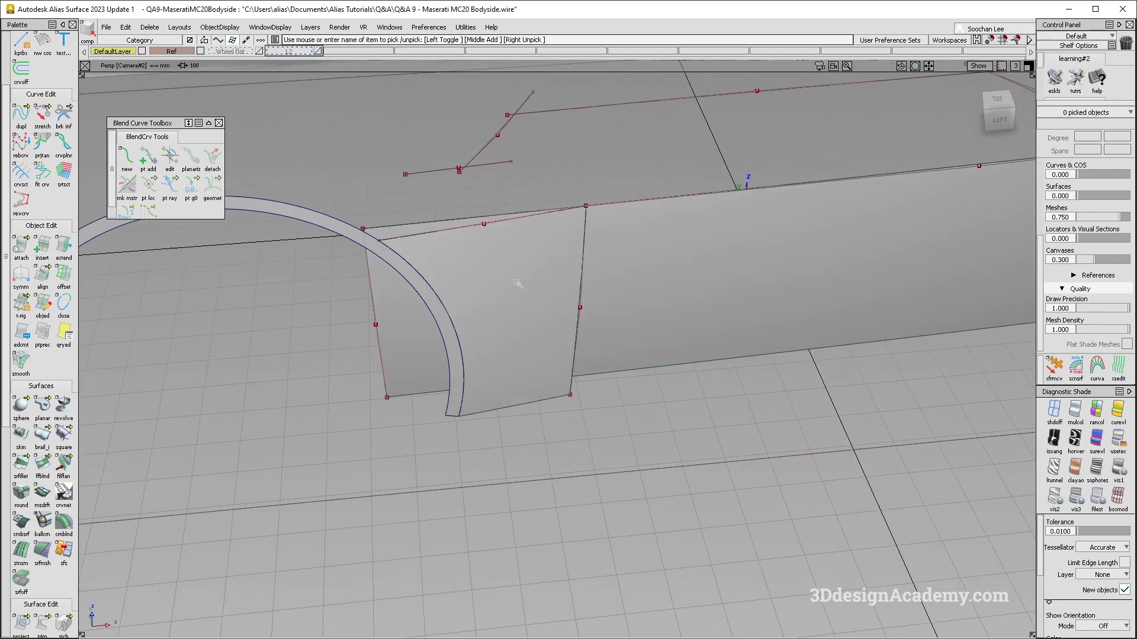
Align the panel's front edge to the wheel arch's outer edge with G0 continuity and Partial enabled, accepting removal of construction history
left_click(524, 296)
left_click_drag(524, 296, 509, 259, "alt+shift")
left_click(374, 187, "shift")
left_click(42, 275)
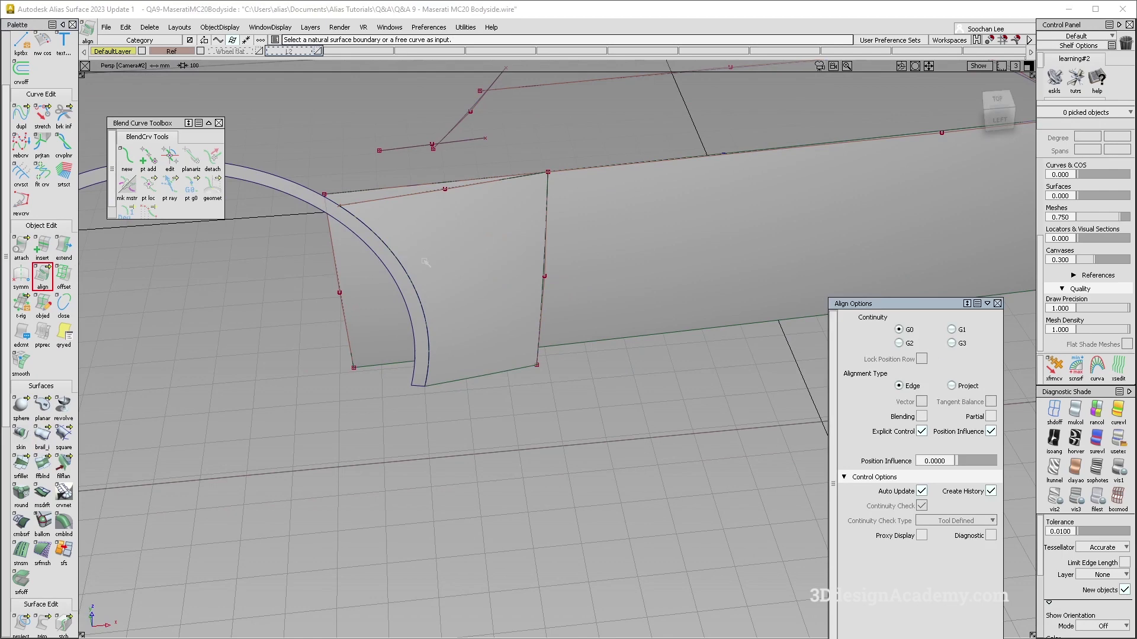
left_click(416, 285)
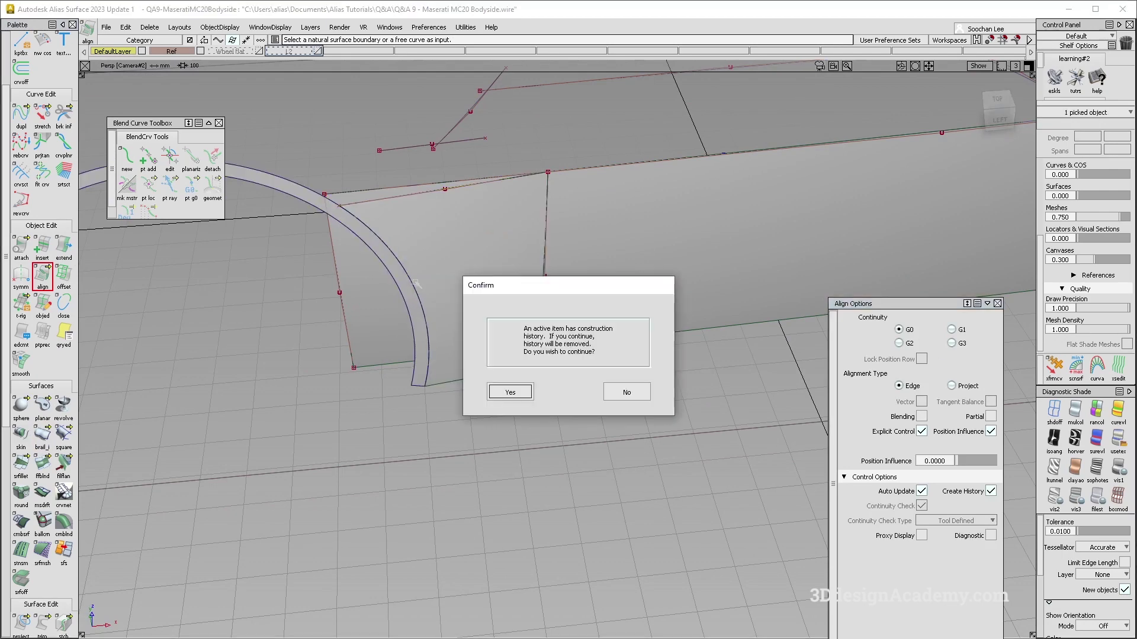
key("Return")
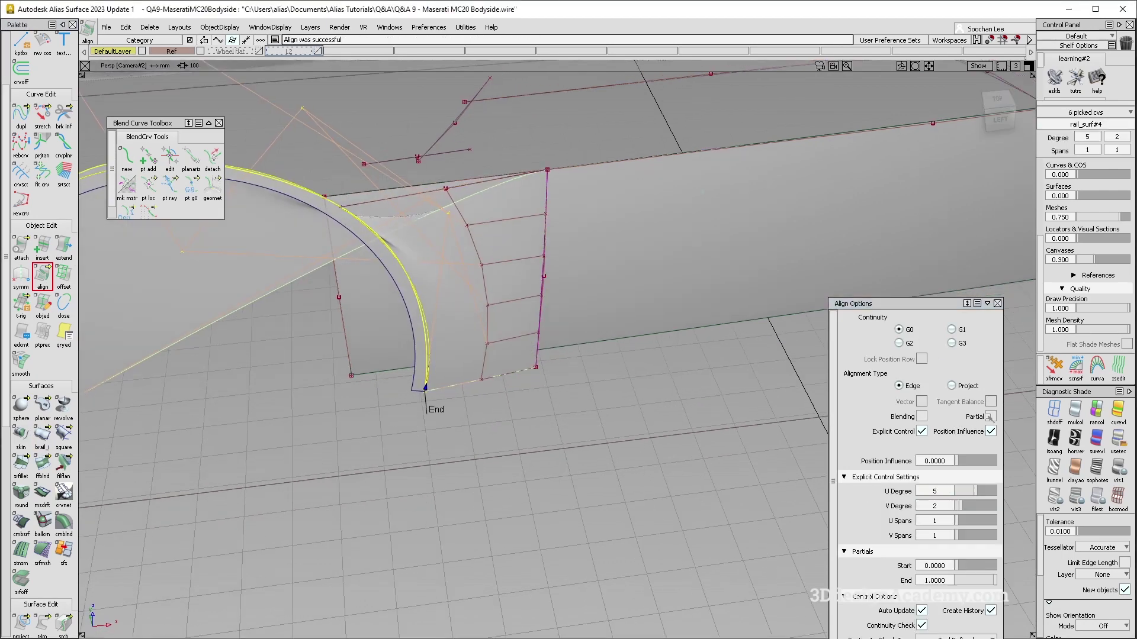
left_click(990, 417)
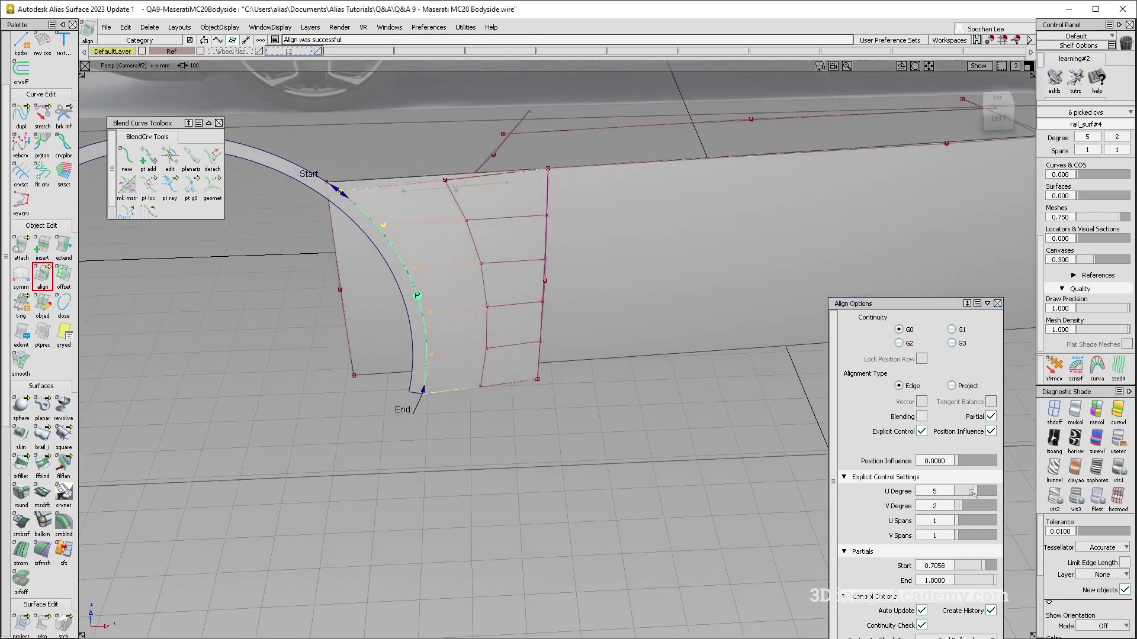
Set the alignment's U degree to 4 with position influence 1 and enable Blending with one extra CV row
left_click_drag(972, 494, 969, 492)
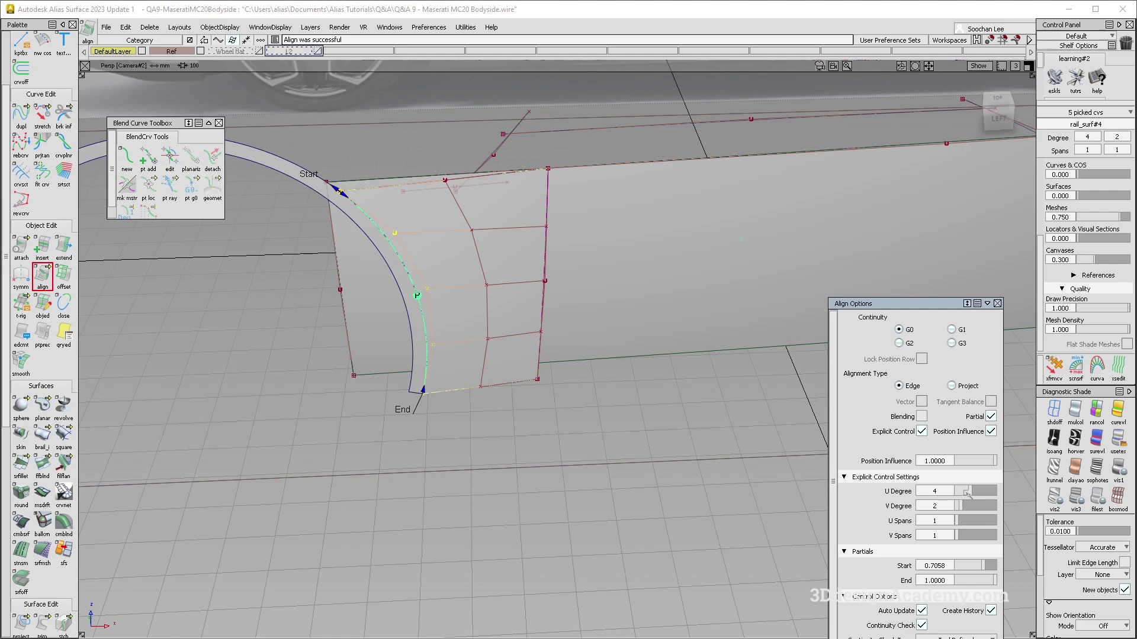
left_click_drag(968, 494, 970, 494)
left_click_drag(548, 311, 586, 266, "alt+shift")
left_click(922, 416)
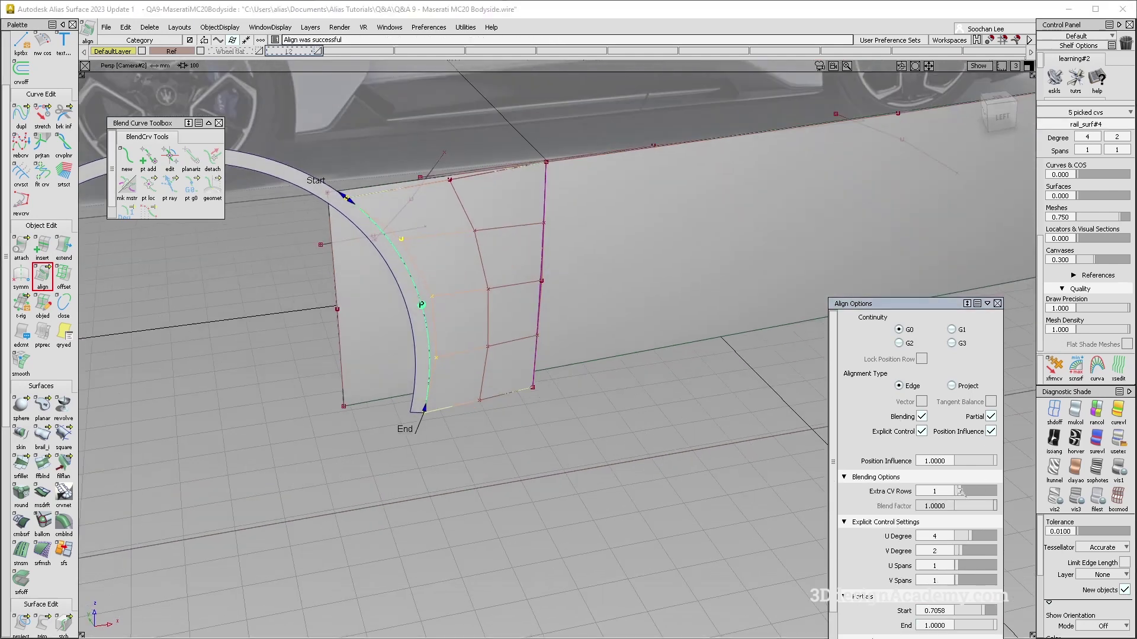
left_click_drag(714, 386, 554, 331, "alt+shift")
key("space")
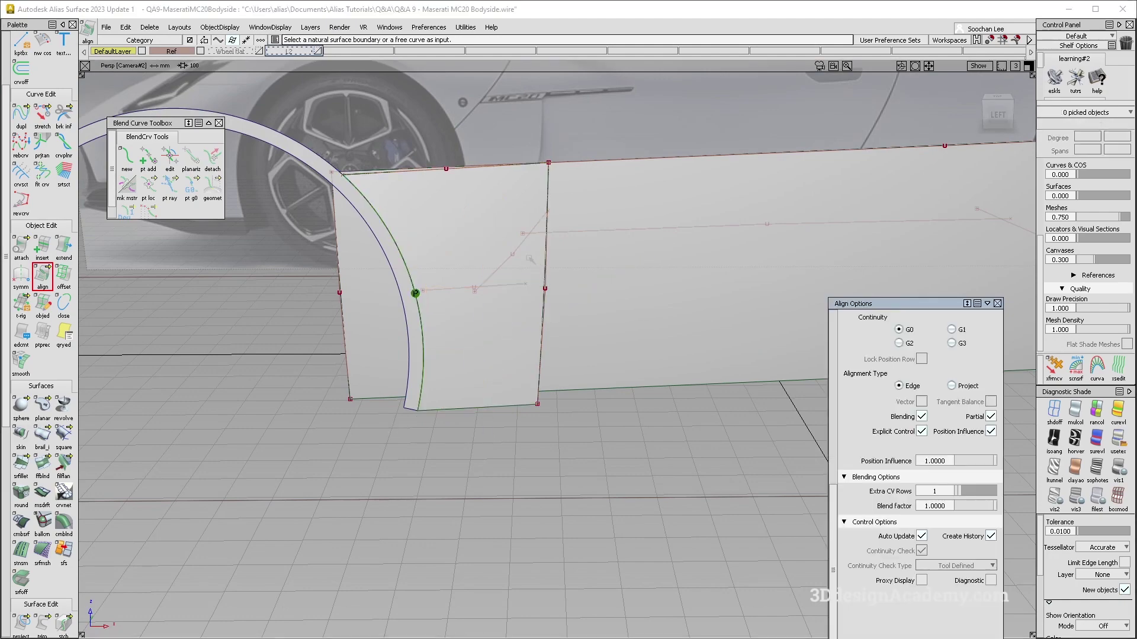
Compare the aligned panel with the reference image and its cut lines in the side view and the perspective view
key("F6")
key("F8")
left_click_drag(497, 358, 135, 338, "alt+shift")
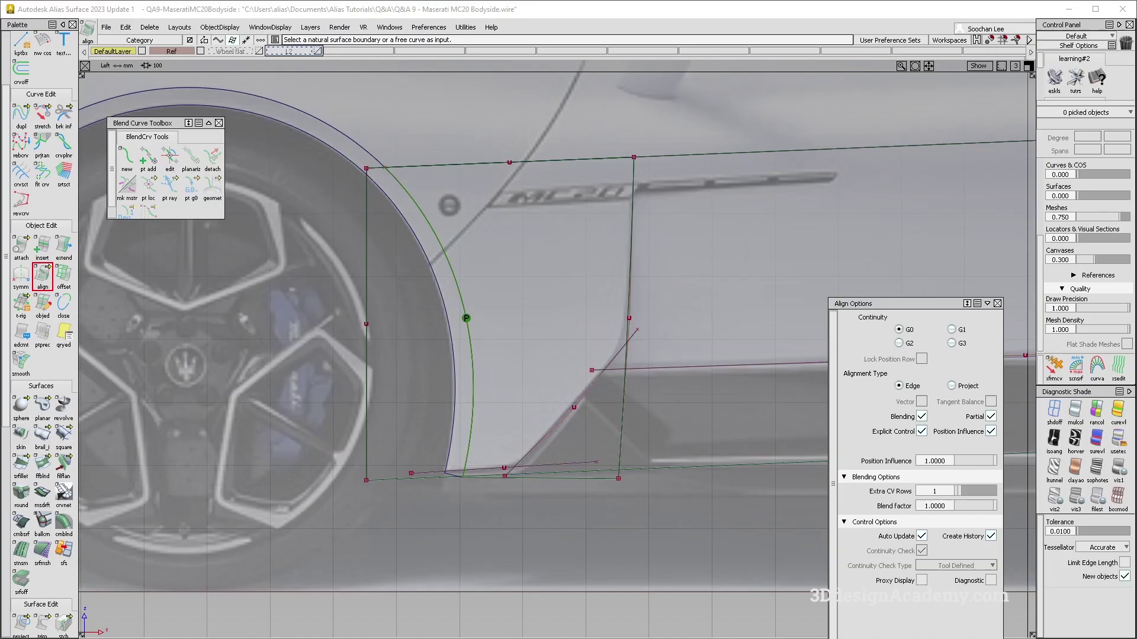
left_click_drag(914, 306, 911, 156)
middle_click_drag(579, 422, 548, 411, "alt+shift")
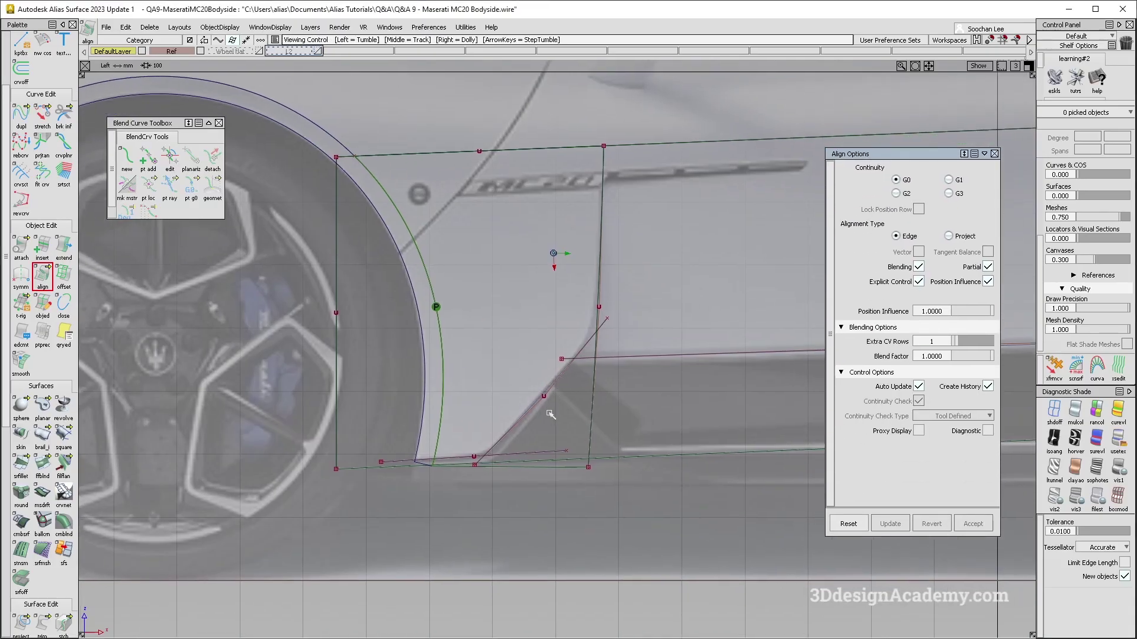
left_click(597, 327, "alt+shift")
scroll(597, 327, "up", 2)
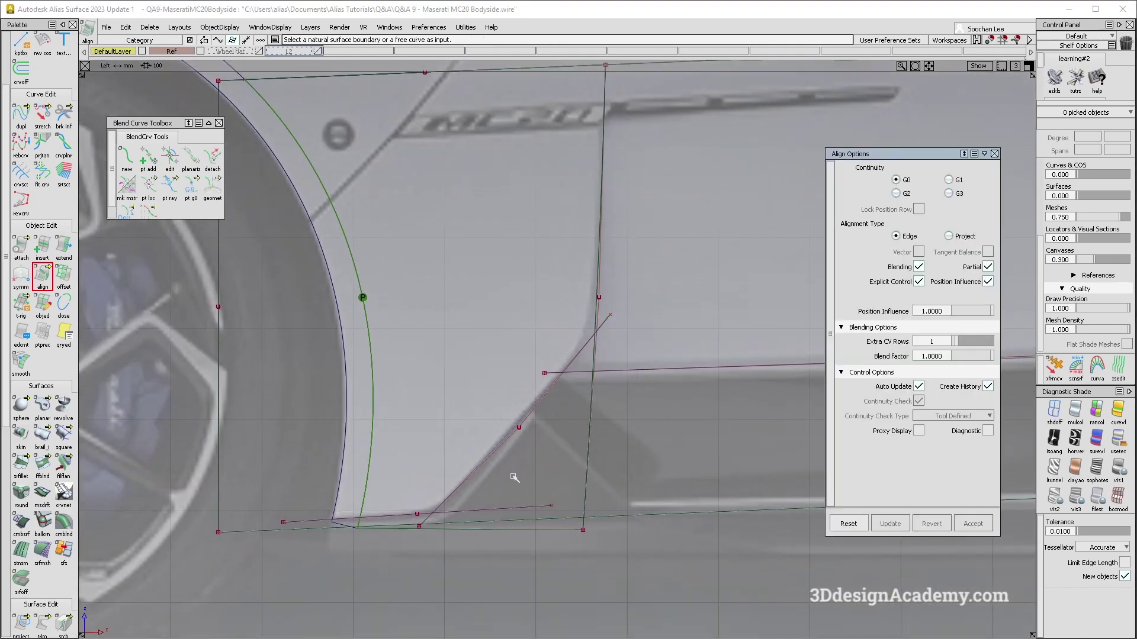
key("F7")
key("F8")
left_click_drag(441, 284, 437, 325, "alt+shift")
right_click_drag(438, 325, 522, 325, "alt+shift")
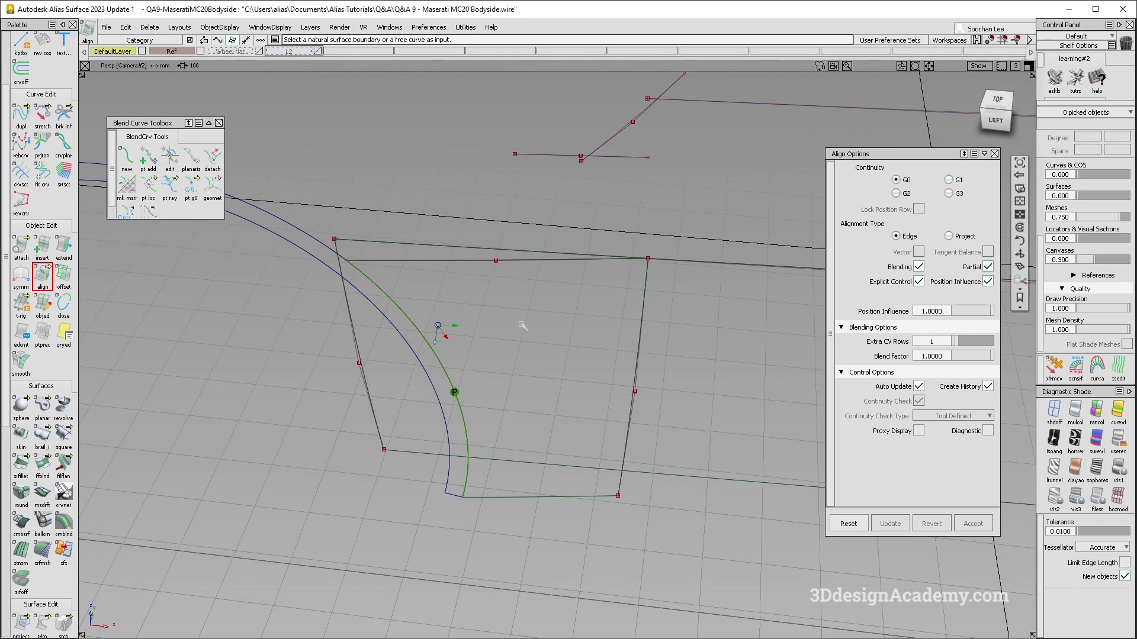
middle_click_drag(522, 325, 497, 356, "alt+shift")
Extend the panel surface's rear edge about 30 mm past the upright section curve
left_click_drag(560, 195, 553, 152, "ctrl+shift")
left_click(564, 177)
left_click(616, 450)
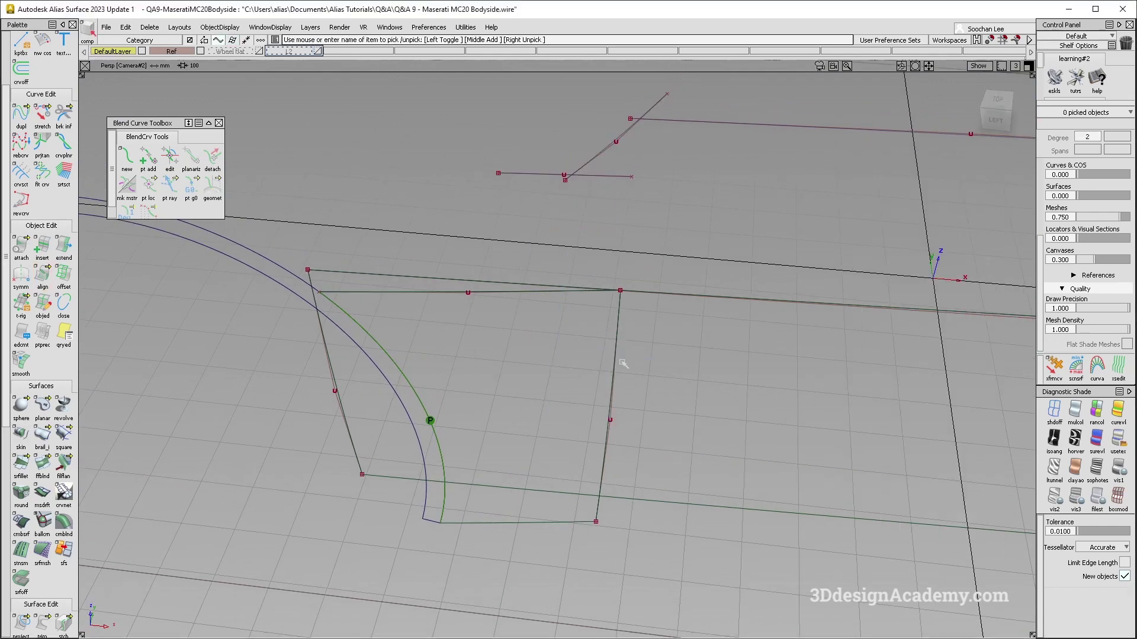
left_click(615, 374)
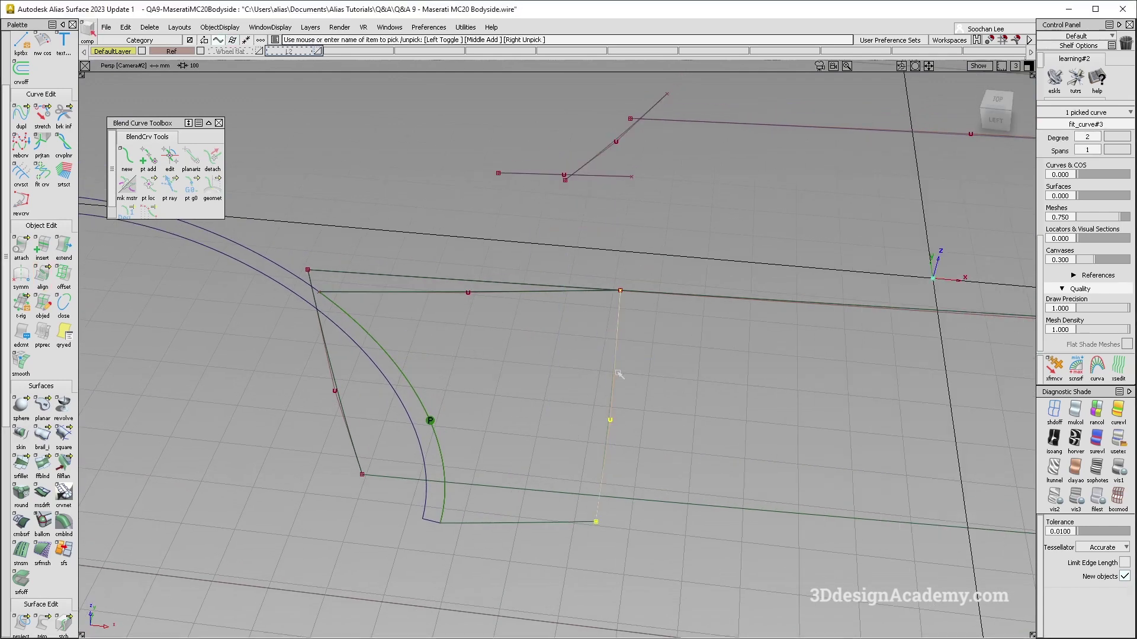
left_click(454, 490)
left_click(64, 245)
left_click(614, 362)
left_click(626, 382)
left_click(635, 393)
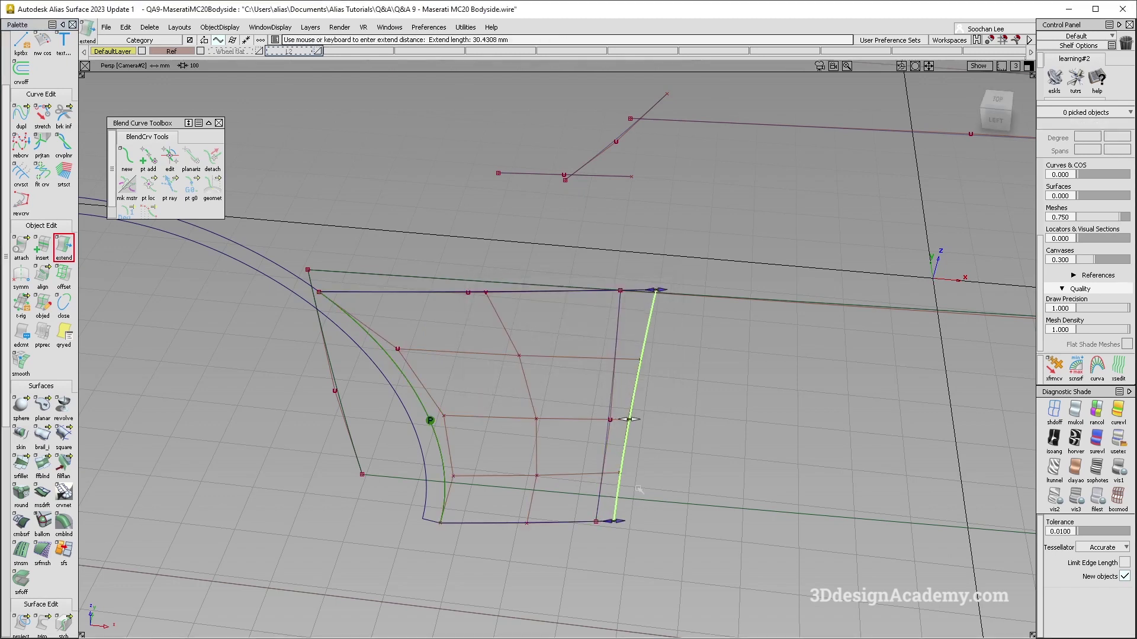
left_click(610, 355)
Hide the shoulder curve and the short upper edge curve of the panel
left_click_drag(580, 165, 700, 219, "ctrl+shift")
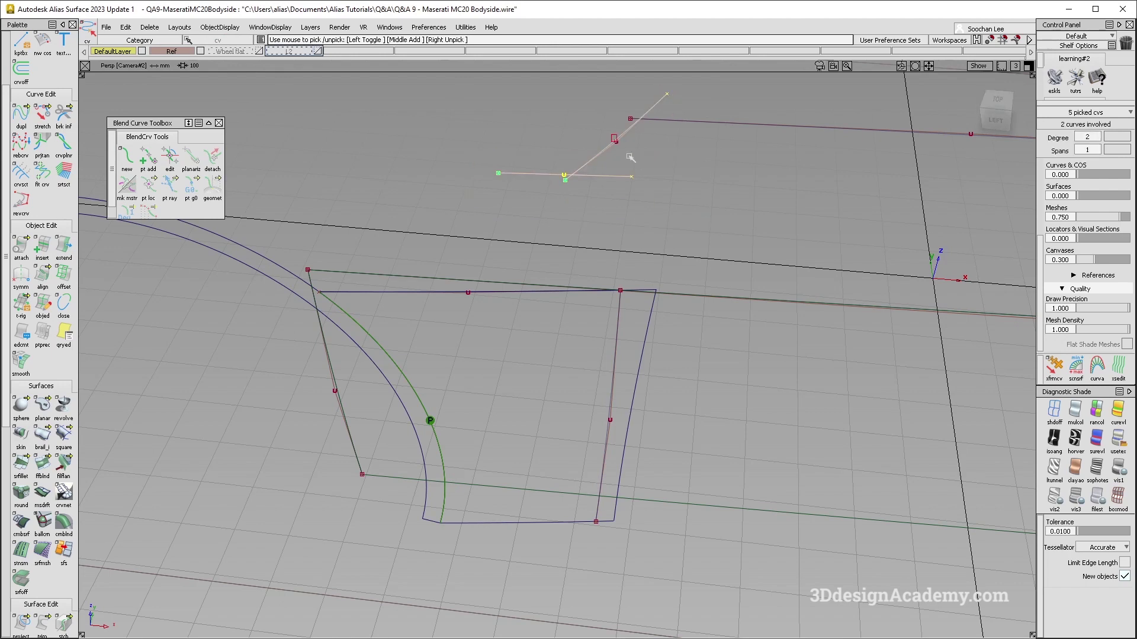
left_click_drag(616, 278, 626, 297)
left_click_drag(617, 557, 618, 558)
left_click_drag(523, 414, 514, 368, "ctrl+shift")
left_click_drag(474, 286, 492, 310)
left_click(219, 27)
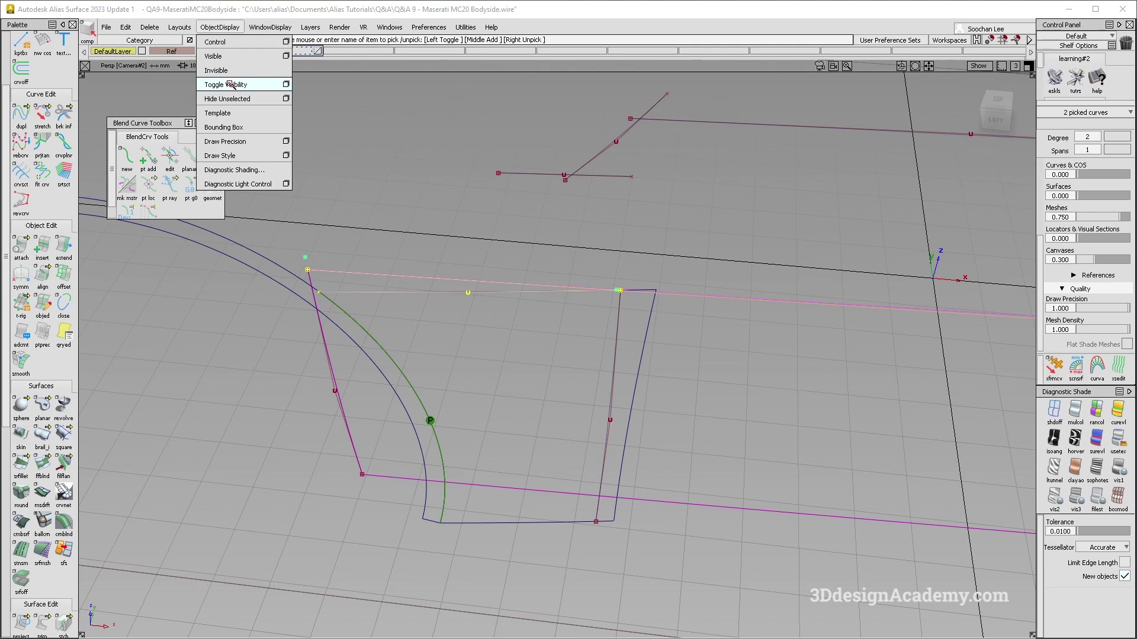
left_click(224, 70)
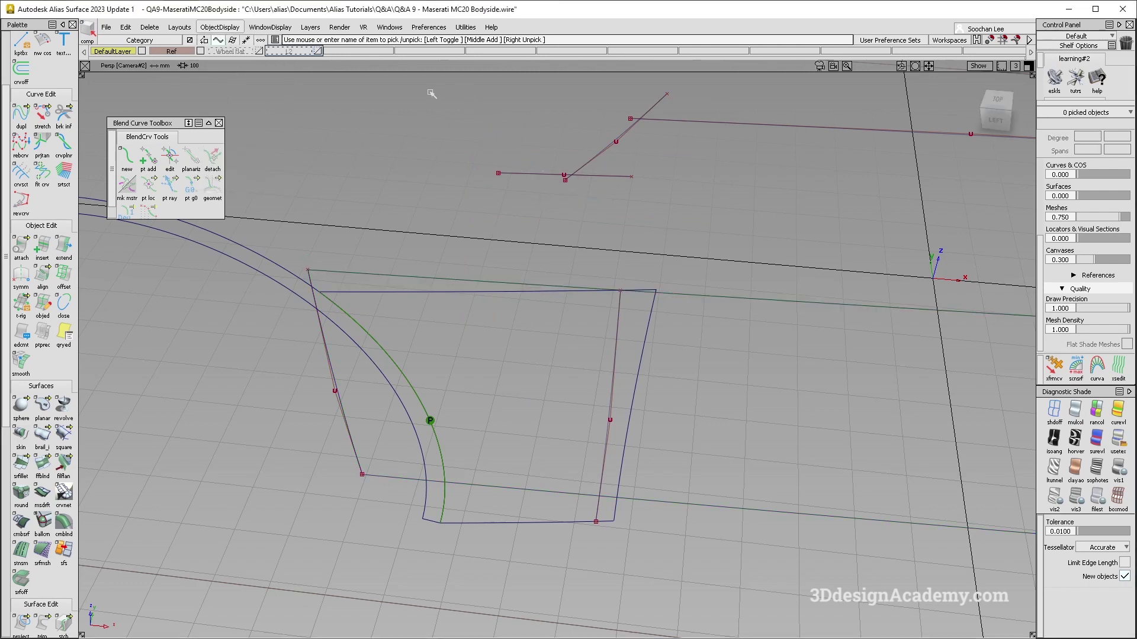
Flatten the CVs of the lower curve, the diagonal curve and the upright section curve onto one common line in the top view
left_click(657, 113)
key("F8")
left_click_drag(426, 119, 655, 203)
left_click_drag(632, 271, 605, 544)
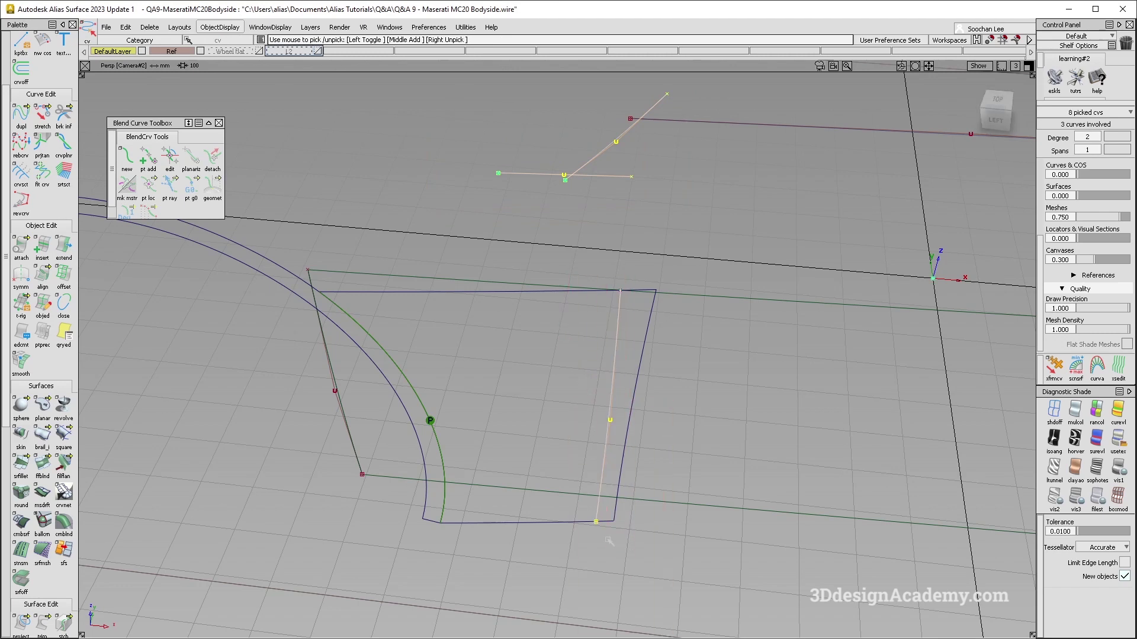
key("F5")
middle_click_drag(649, 284, 630, 378, "alt+shift")
right_click_drag(630, 378, 672, 337, "alt+shift")
left_click_drag(599, 380, 598, 335, "ctrl+shift")
right_click_drag(595, 338, 589, 342, "ctrl")
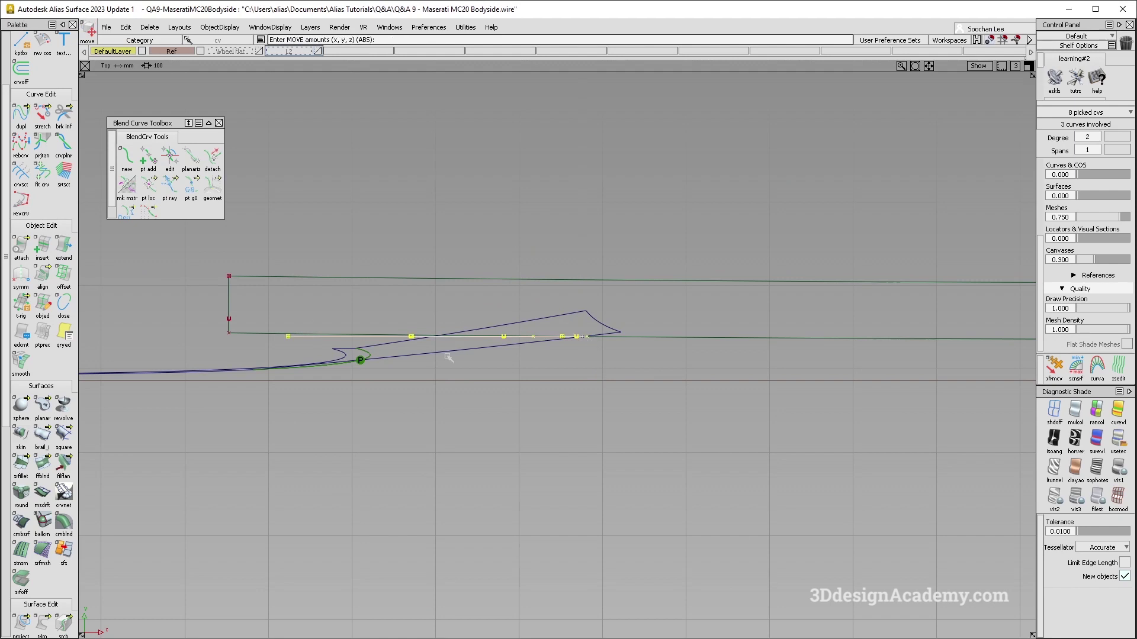
key("F11")
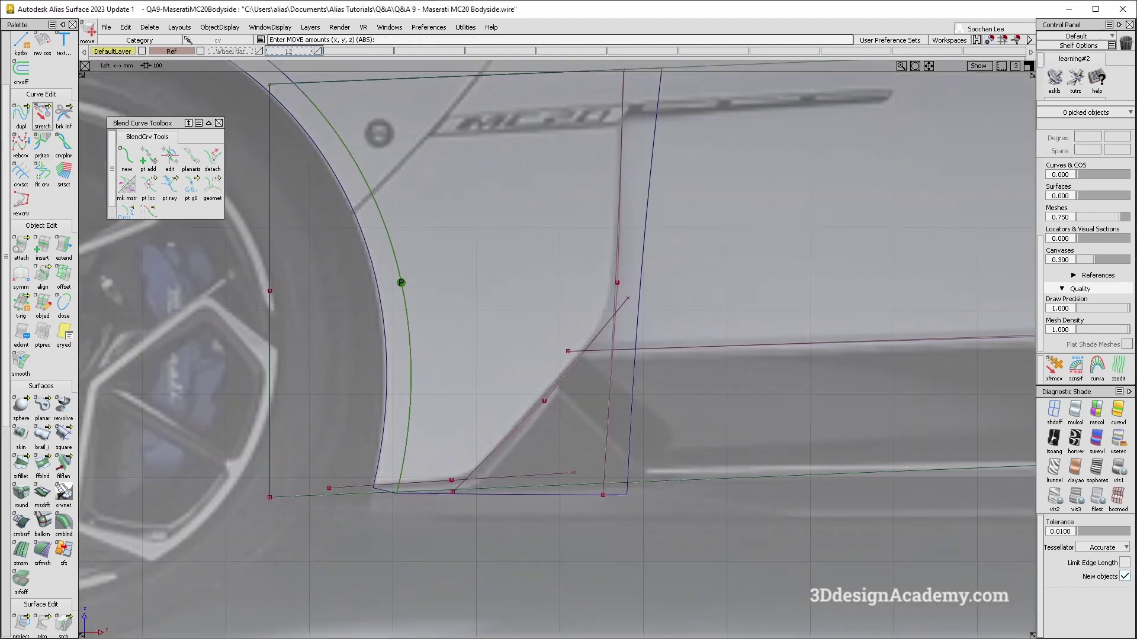
Start a curve fillet and configure it with Chord construction and a G2 Curvature section
left_click(20, 113)
left_click(96, 122)
left_click(960, 169)
left_click(961, 181)
left_click(961, 183)
left_click(965, 239)
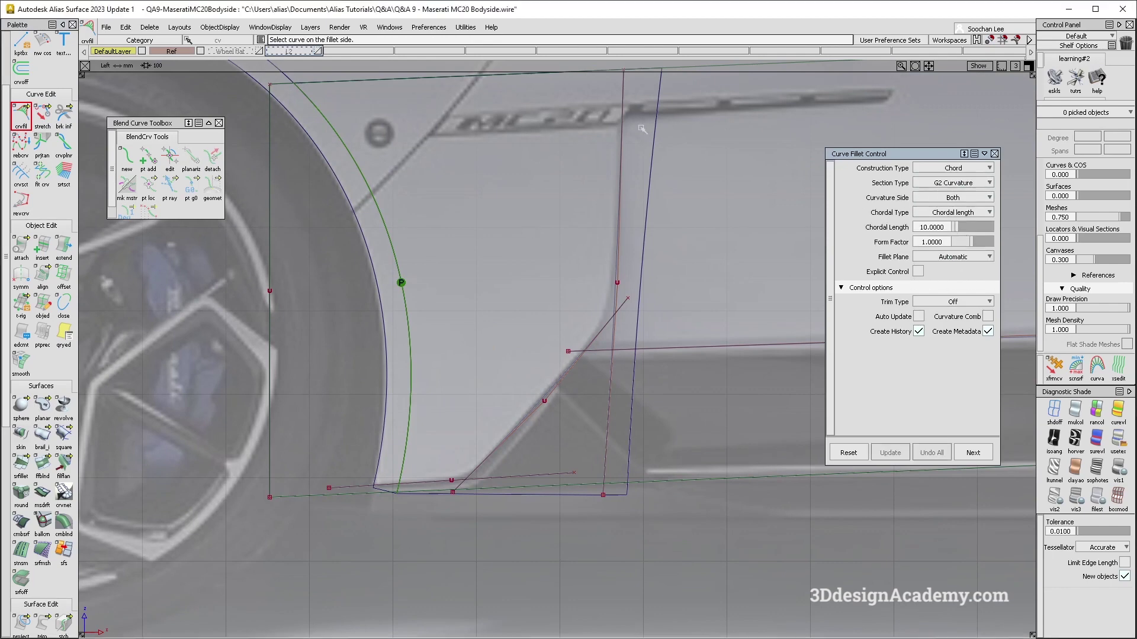
Fillet the corner between the lower curve and the diagonal curve with a chordal length of 50
left_click(450, 481)
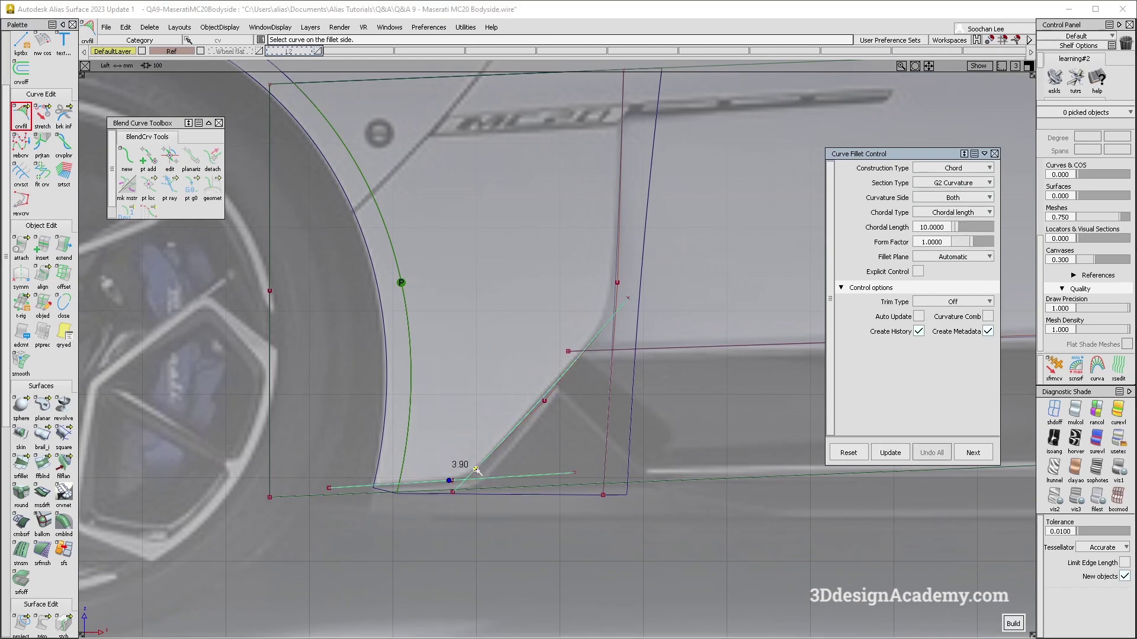
double_click(943, 226)
type("50")
key("Return")
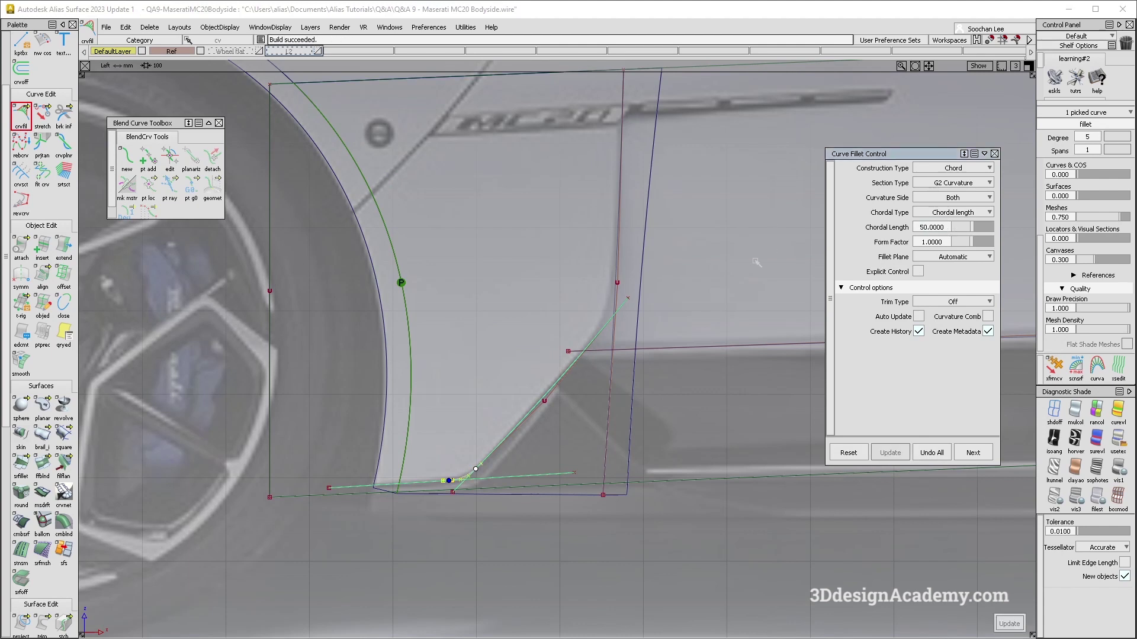
key("space")
Fillet the corner between the diagonal curve and the upright section curve with a chordal length of 120
left_click(614, 303)
left_click(605, 326)
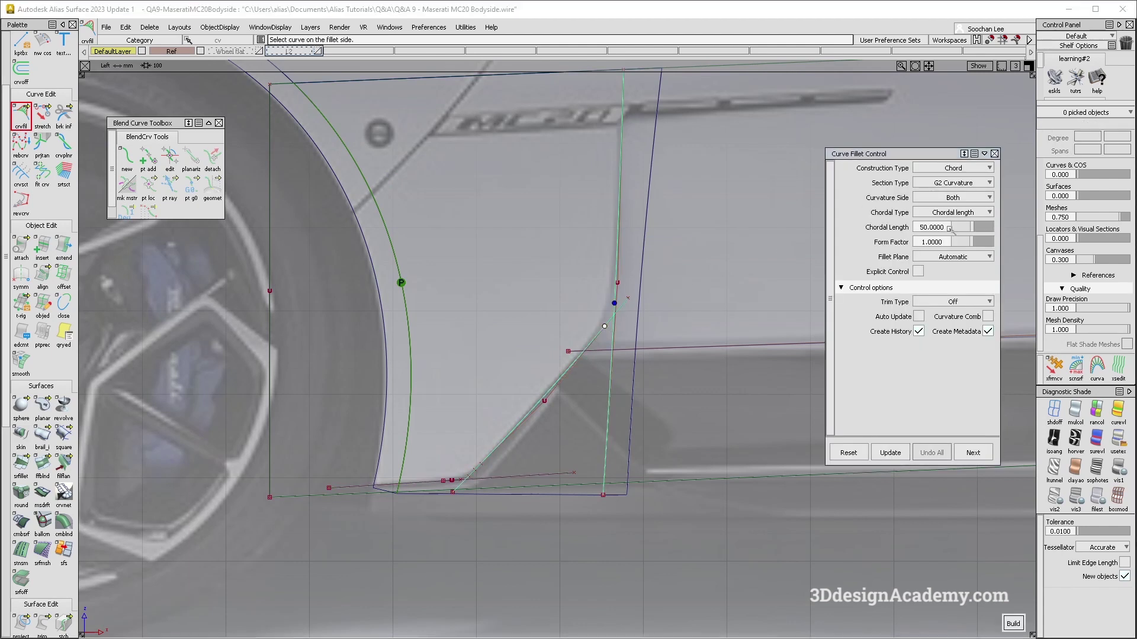
left_click_drag(944, 227, 777, 227)
key("Return")
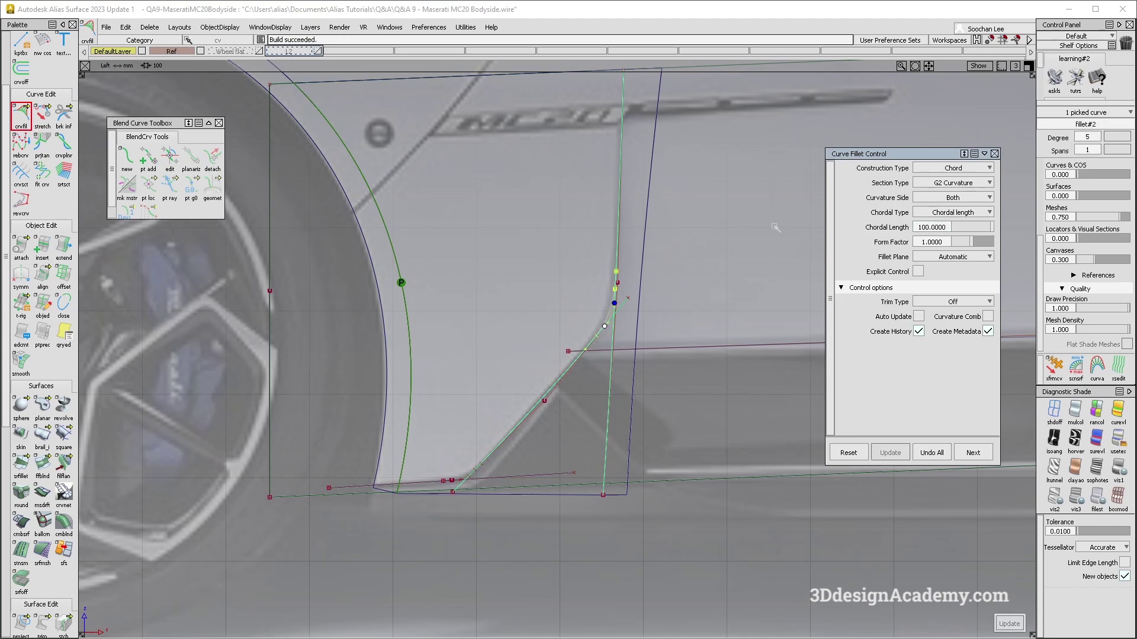
left_click(946, 227)
type("120")
key("Return")
left_click_drag(455, 398, 455, 312, "ctrl+shift")
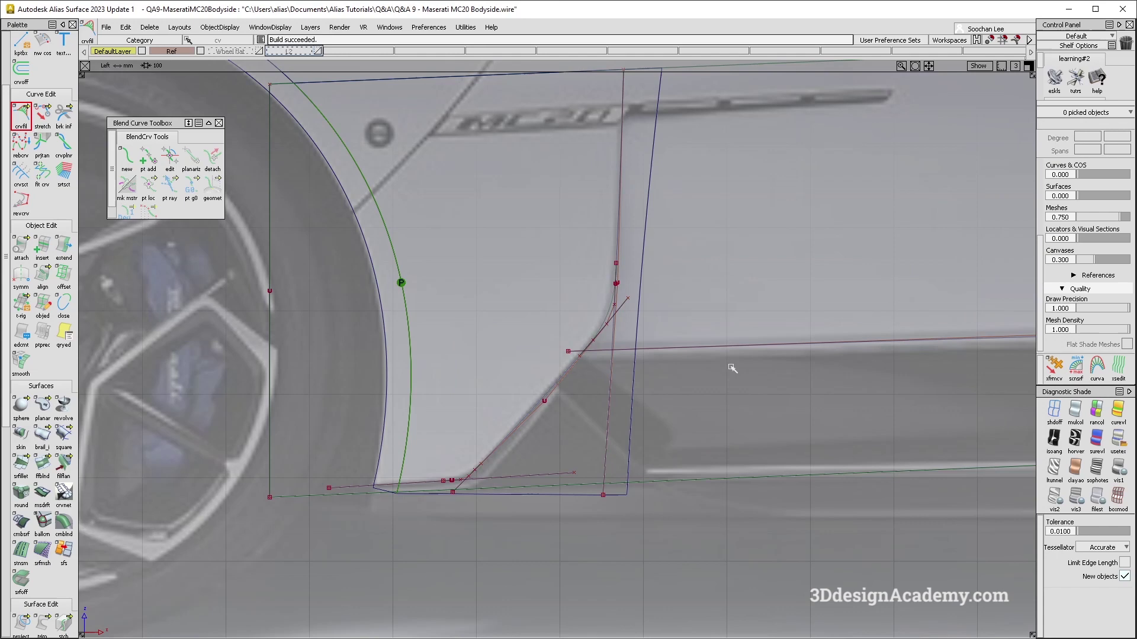
Edit the upper fillet's construction history to a chordal length of 100 and set its trim type to Automatic
middle_click_drag(655, 280, 629, 305, "alt+shift")
key("ctrl+q")
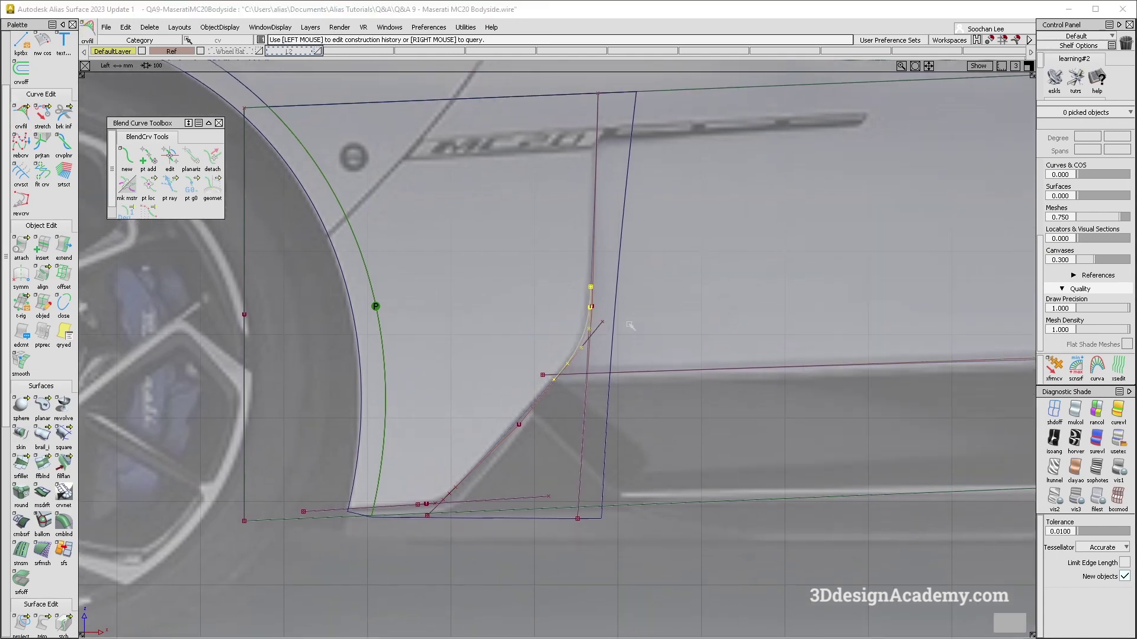
left_click(590, 341)
key("Return")
left_click(951, 301)
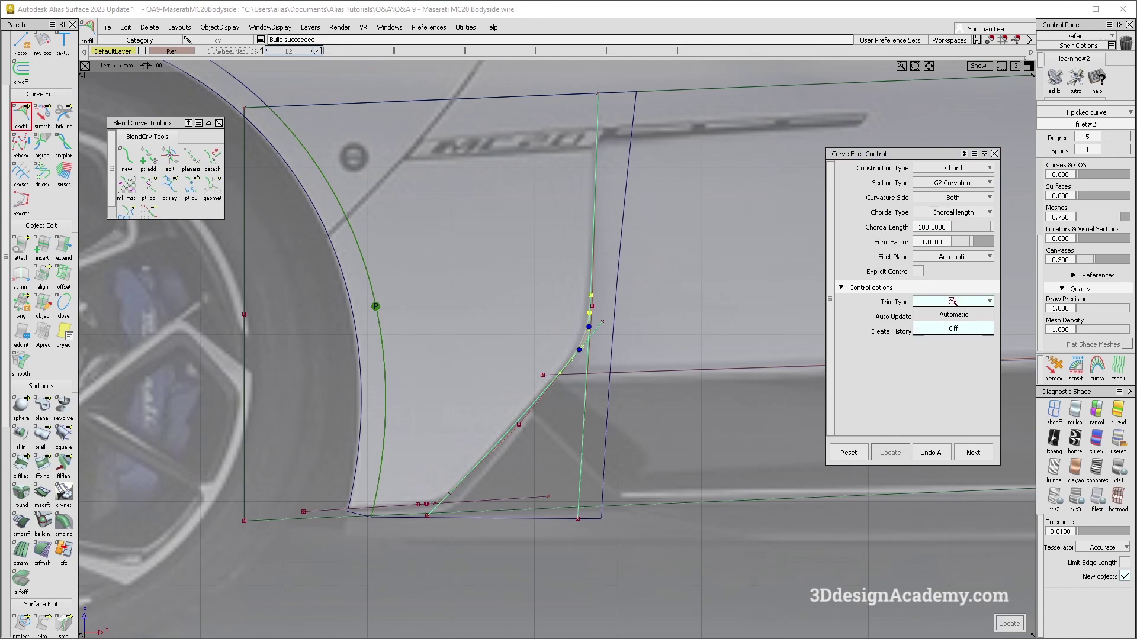
left_click(953, 314)
left_click(540, 454)
Reopen the lower fillet for editing and set its trim type to Automatic
left_click(439, 502)
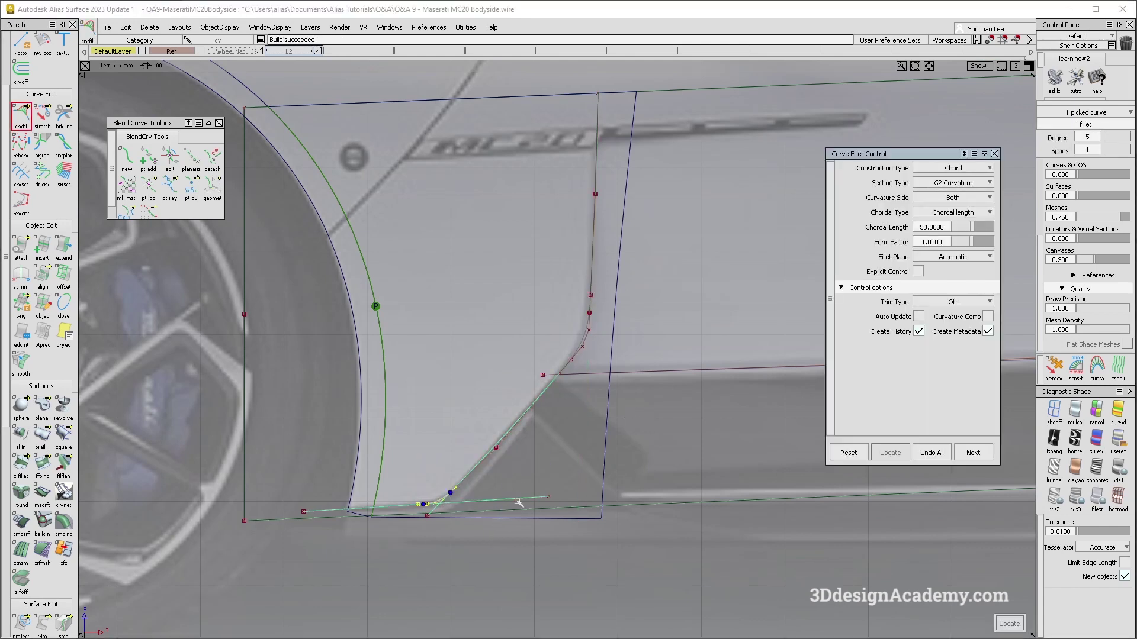
left_click(966, 301)
left_click(960, 314)
left_click(467, 547)
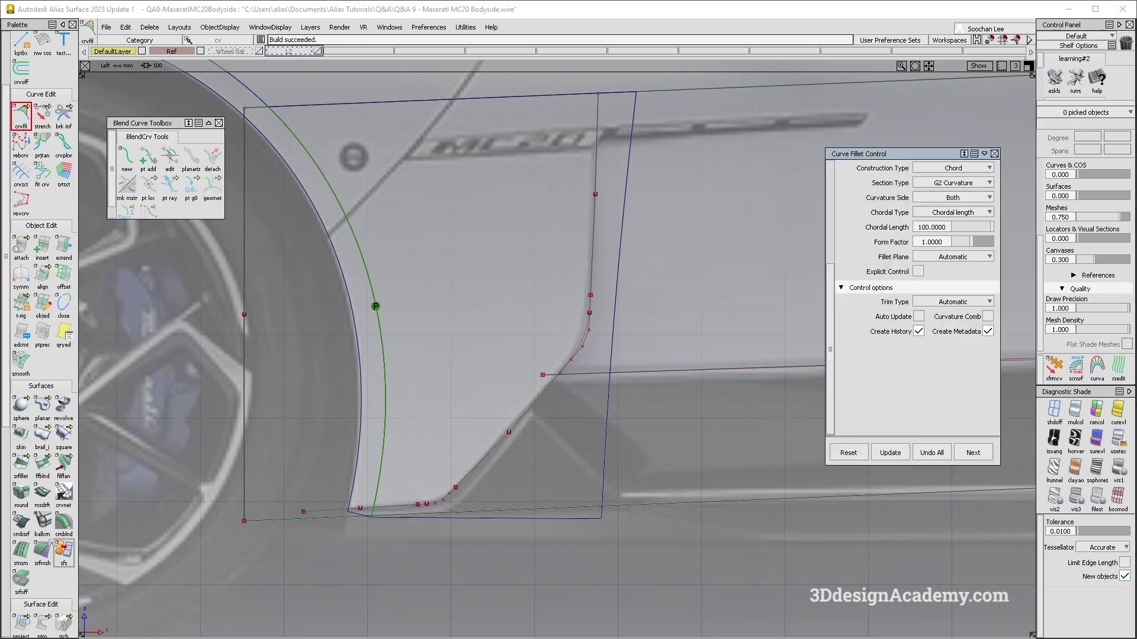
Project the filleted cut curves along the side view direction onto the extended panel as curves on surface
scroll(61, 554, "down", 3)
left_click(21, 548)
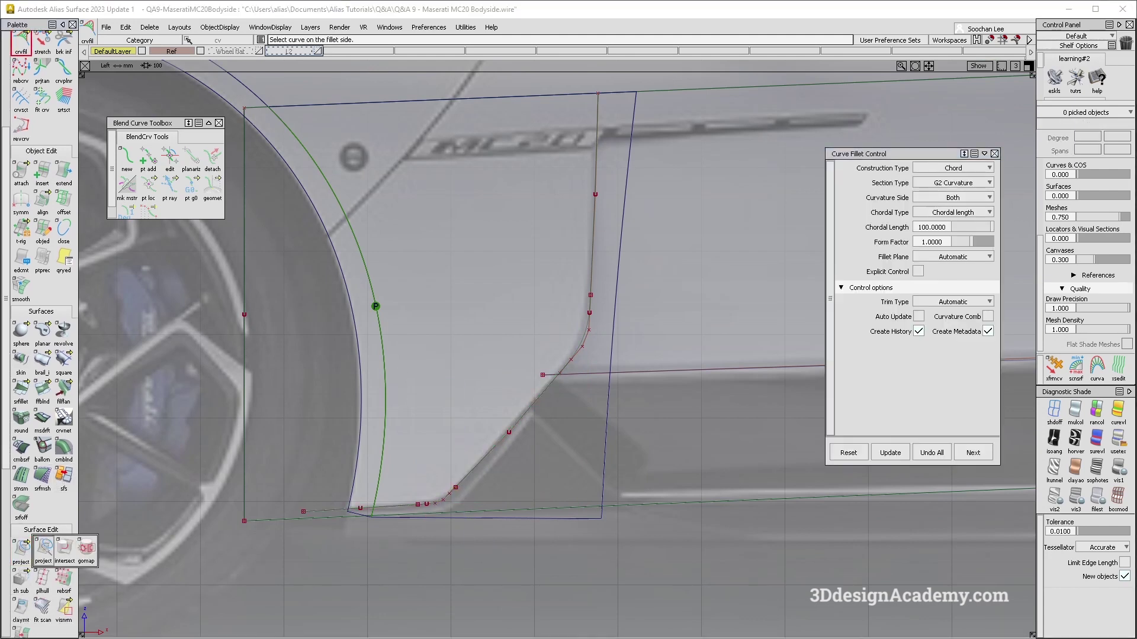
left_click(43, 550)
left_click(540, 357)
key("space")
left_click_drag(328, 485, 478, 514)
left_click(595, 300)
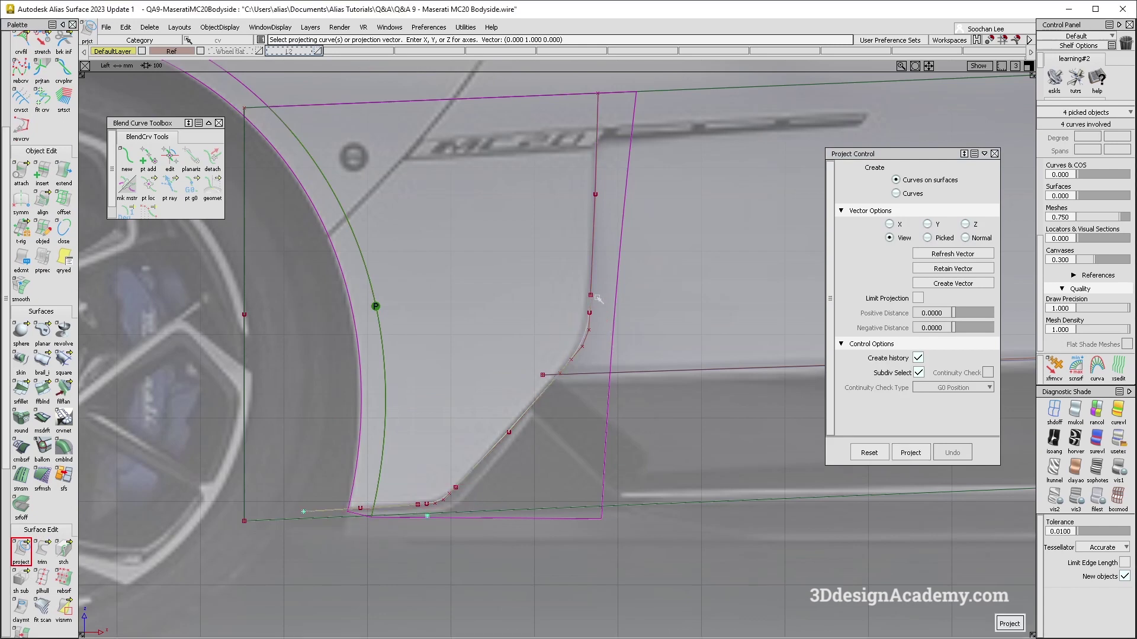
key("space")
middle_click_drag(472, 380, 471, 386, "alt+shift")
left_click_drag(349, 510, 308, 285, "ctrl+shift")
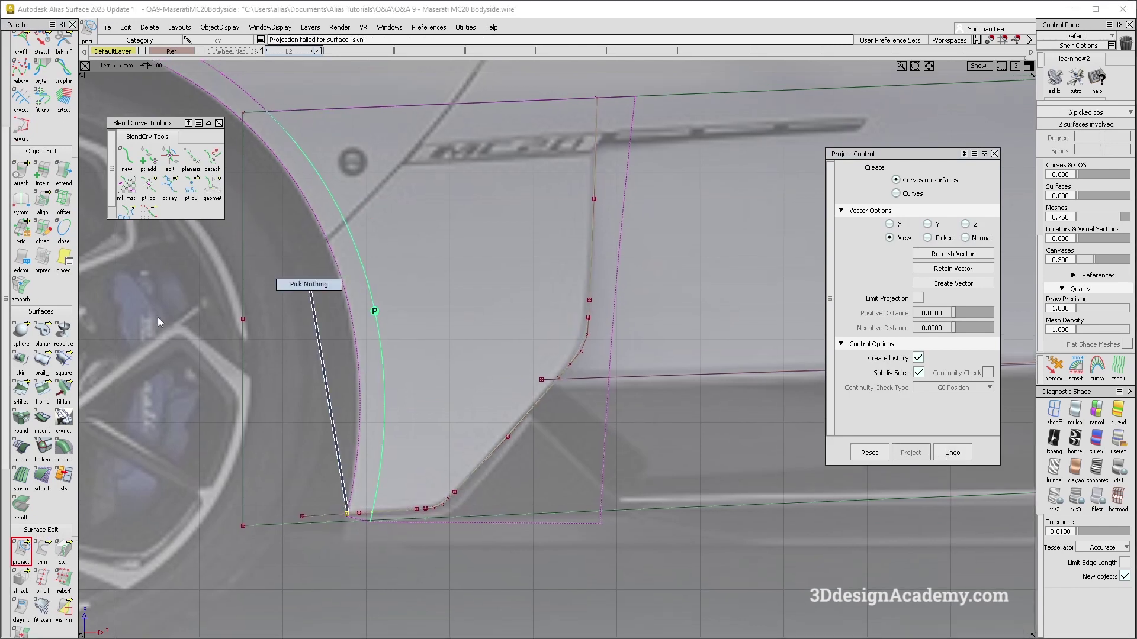
Trim the panel surface along the projected cut line, keeping the region next to the wheel arch
left_click(43, 551)
left_click(368, 452)
key("space")
middle_click_drag(371, 205, 329, 233, "alt+shift")
mouse_move(513, 478)
left_mouse_down("ctrl+shift")
mouse_move(543, 354)
mouse_move(451, 472)
mouse_move(521, 480)
mouse_move(468, 406)
mouse_move(436, 411)
mouse_move(501, 406)
mouse_move(566, 332)
left_mouse_up("ctrl+shift")
Shade the model in perspective and examine the trimmed panel and the bodyside toward the rear wheel arch
key("F8")
left_click(1075, 411)
middle_click_drag(561, 274, 470, 305, "alt+shift")
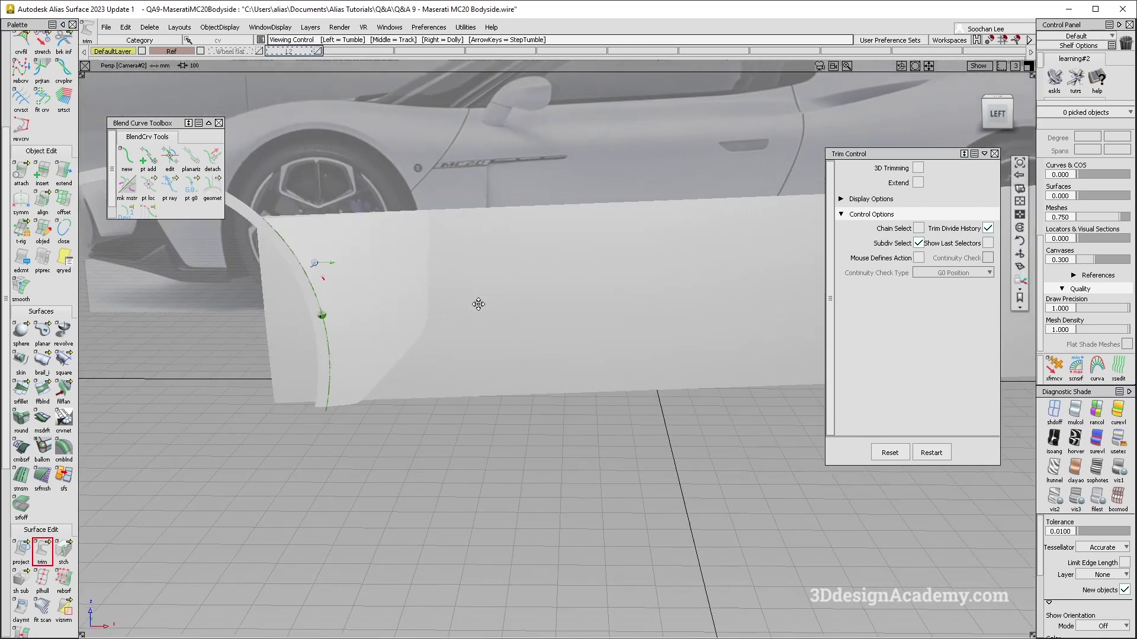
middle_click_drag(516, 349, 266, 370, "alt+shift")
right_click_drag(266, 370, 178, 379, "alt+shift")
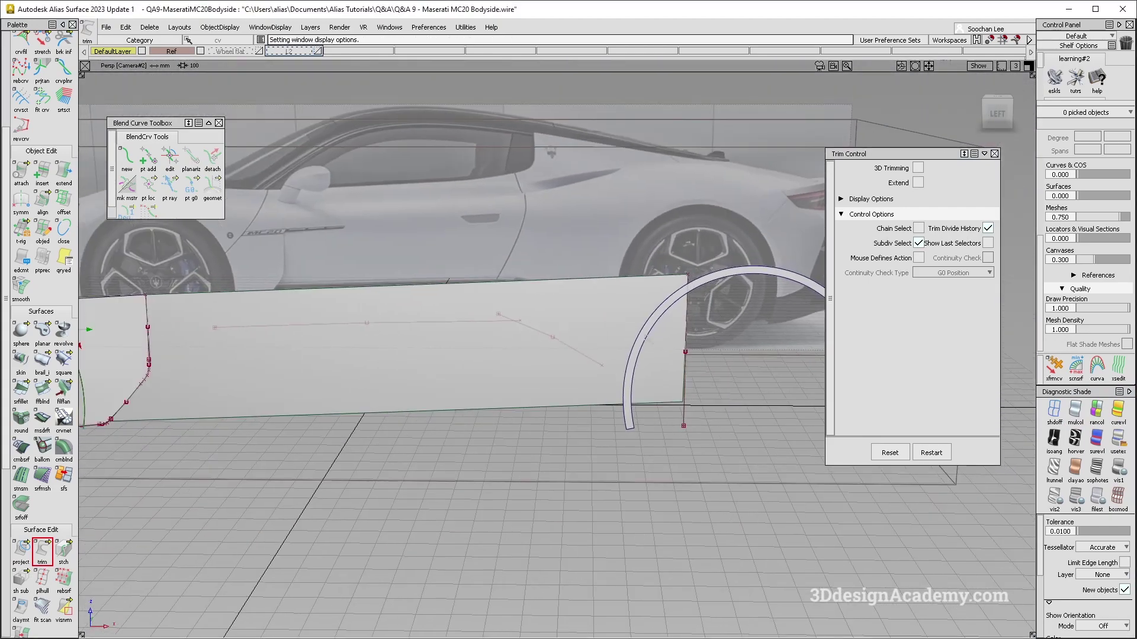
Inspect the shaded bodyside in perspective and turn off the surface shading
right_click_drag(468, 385, 516, 389, "alt+shift")
middle_click_drag(516, 389, 642, 379, "alt+shift")
middle_click_drag(236, 449, 288, 439, "alt+shift")
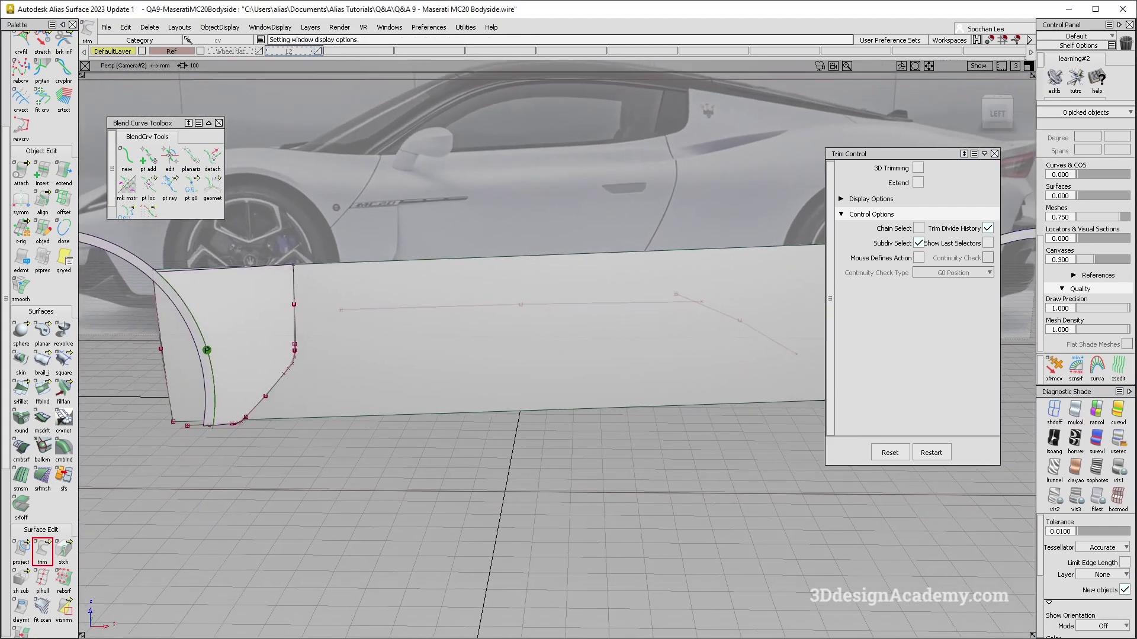
key("F6")
right_click_drag(602, 398, 611, 380, "alt+shift")
middle_click_drag(611, 380, 277, 353, "alt+shift")
left_click(994, 153)
left_click(1055, 410)
Draw a vertical edit-point curve in the side view from the intersection of the sill line and rear diagonal up past the panel's upper edge
middle_click_drag(535, 120, 533, 223, "alt+shift")
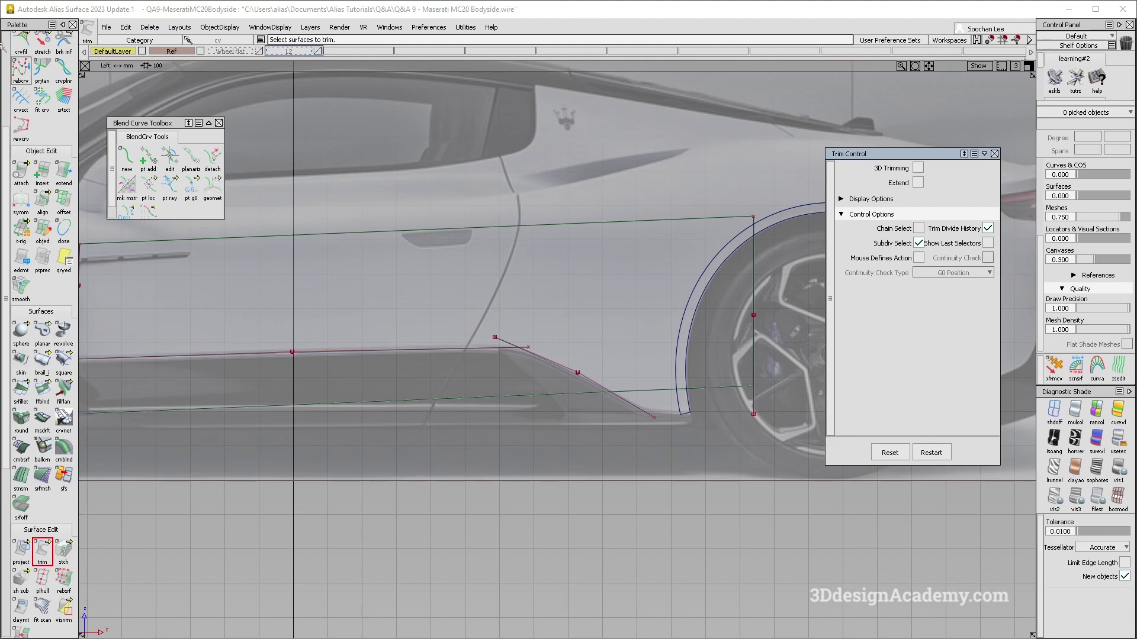
scroll(42, 332, "up", 4)
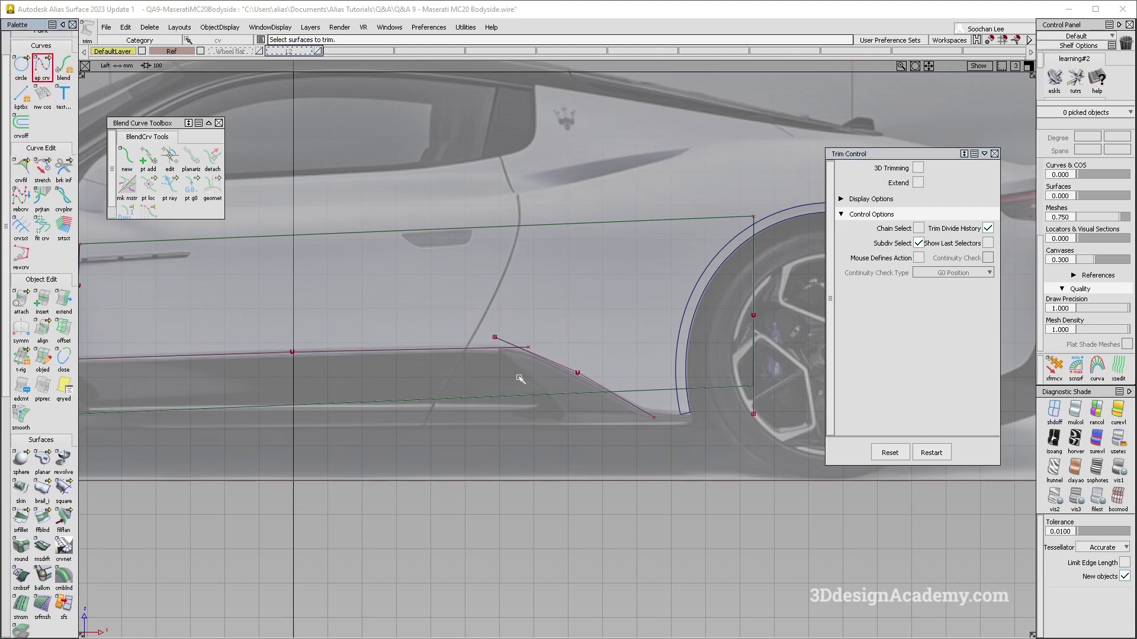
left_click_drag(515, 351, 511, 353, "ctrl+alt")
left_click(518, 185)
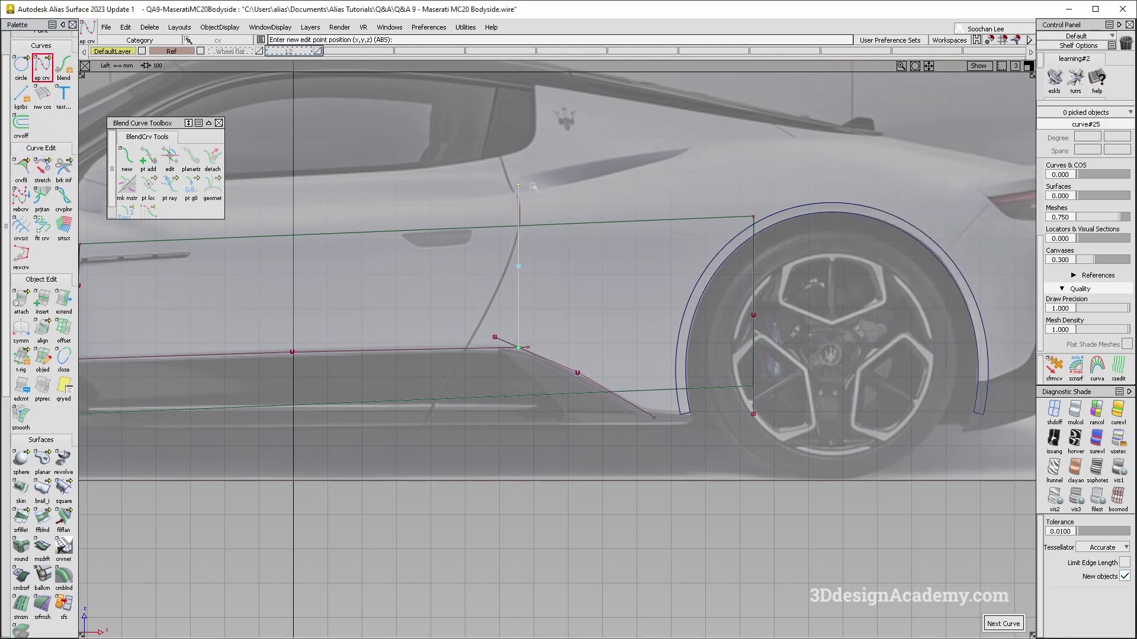
Project the vertical curve along the view direction onto the long bodyside panel as a curve on surface
scroll(42, 473, "down", 4)
left_click(21, 565)
left_click(519, 396)
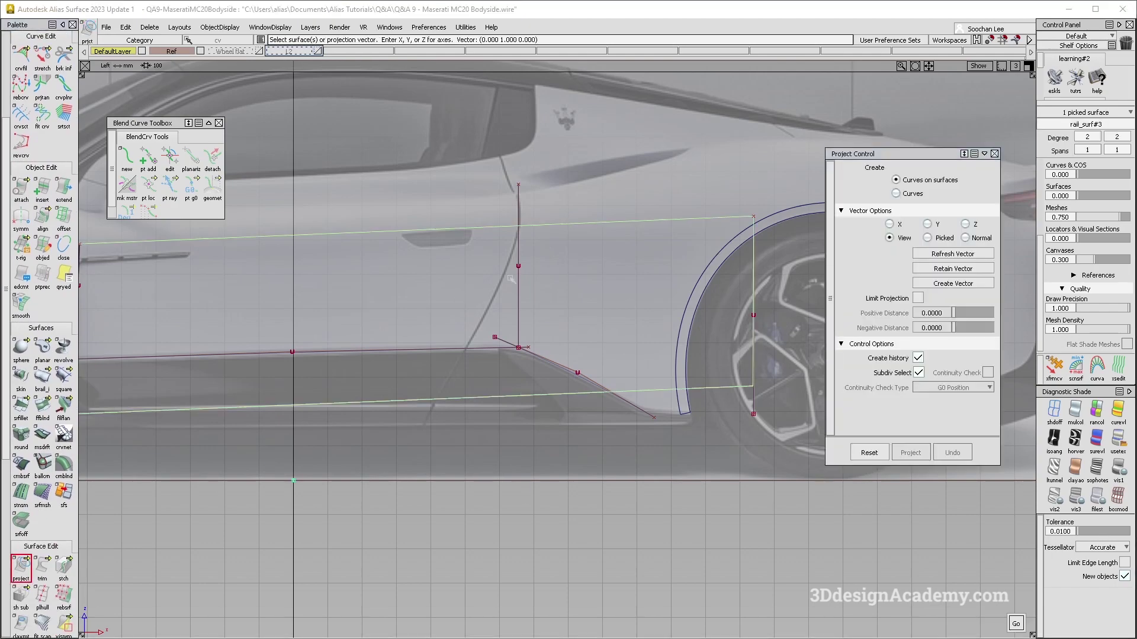
left_click(519, 296)
middle_click_drag(608, 305, 580, 322, "alt+shift")
Draw an edit-point curve from the projected line's upper end at the panel's top edge back to the rear wheel arch
left_click(21, 565)
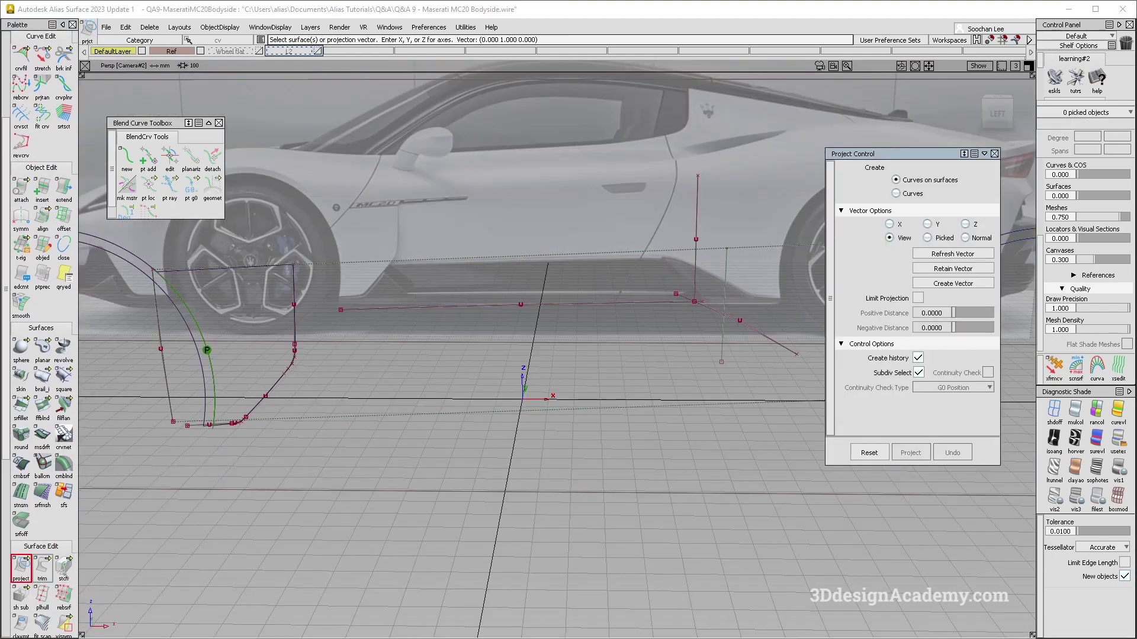
middle_click_drag(388, 305, 490, 219, "alt+shift")
left_click(21, 566)
scroll(43, 62, "up", 9)
left_click(43, 97)
left_click(556, 276)
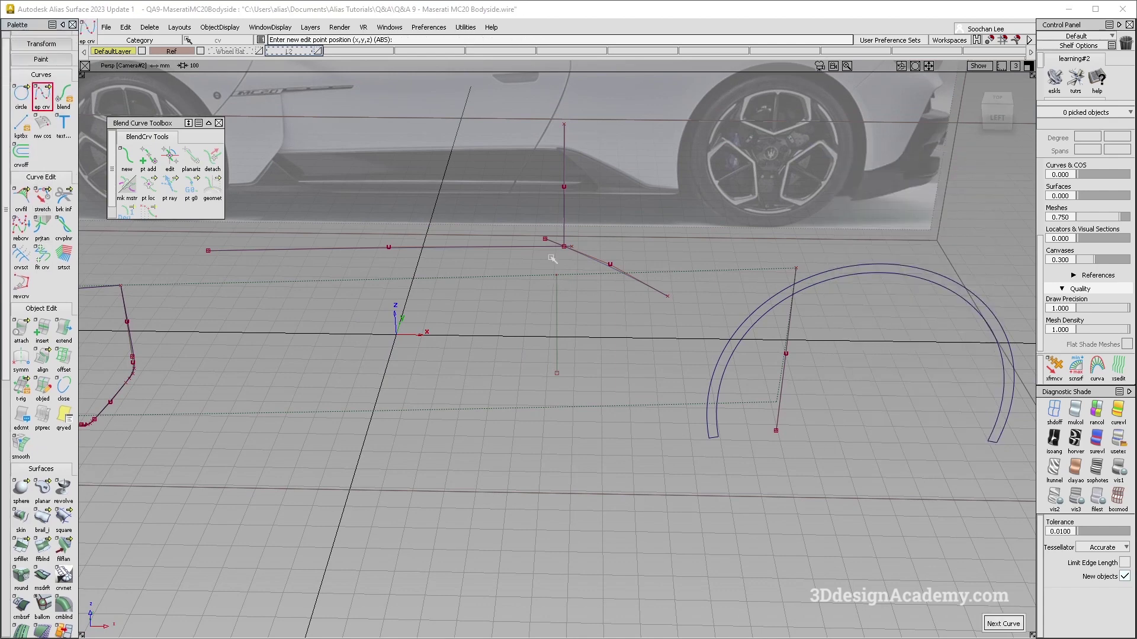
key("F6")
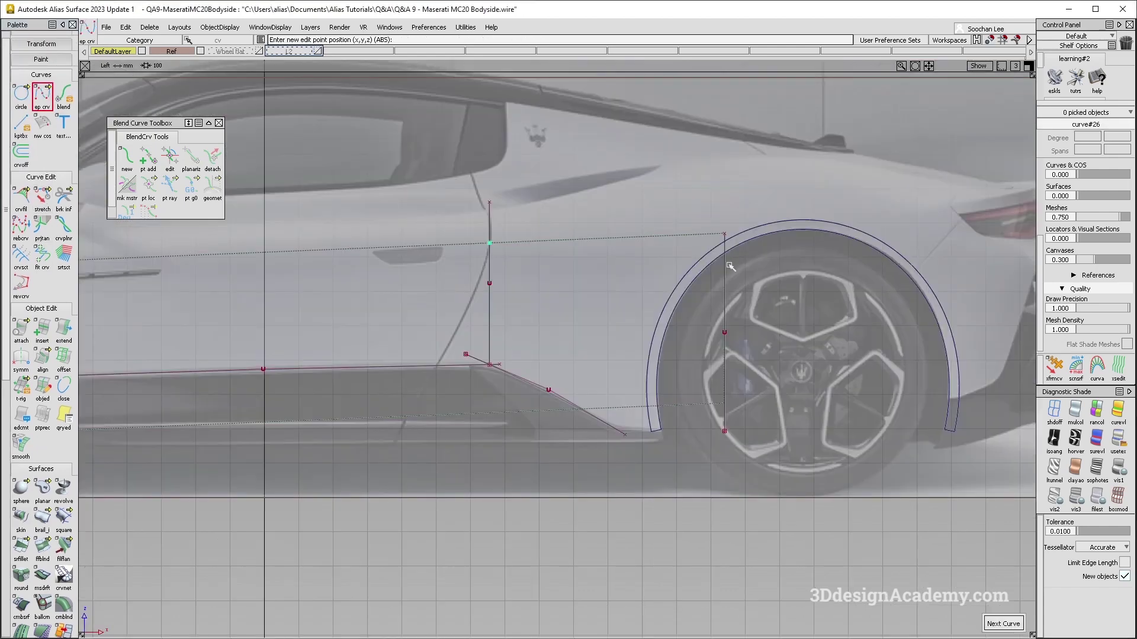
left_click(707, 255)
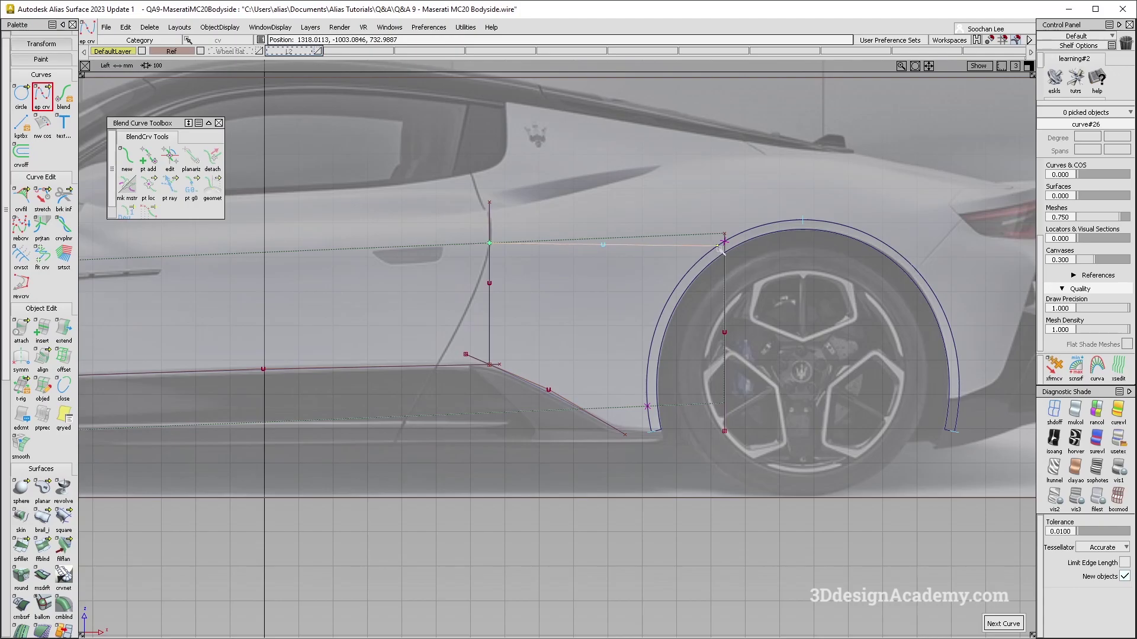
key("alt+Tab")
key("alt+Tab")
key("alt+Tab")
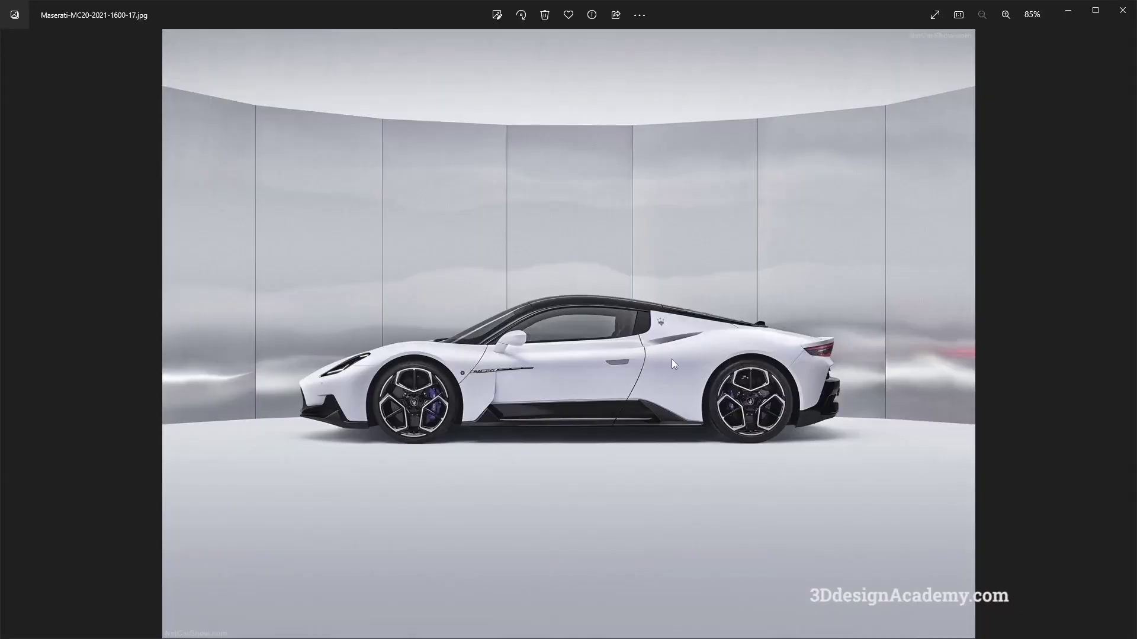
key("alt+Tab")
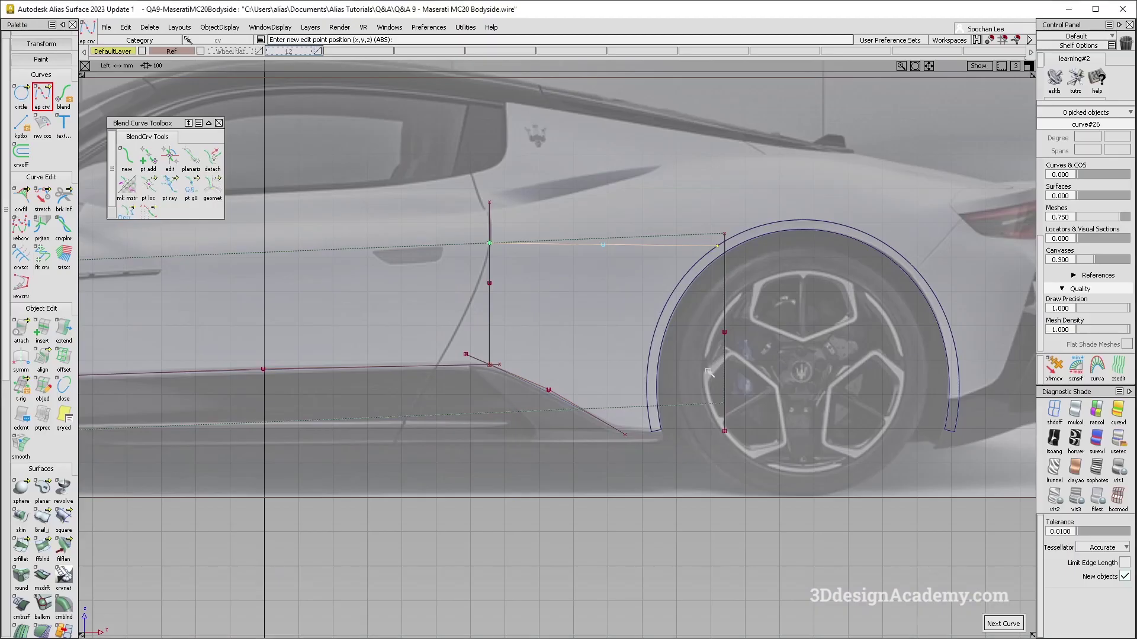
Reposition the new curve's end point lower along the rear wheel arch and adjust its control points
key("ctrl+z")
left_click(655, 294, "ctrl+alt")
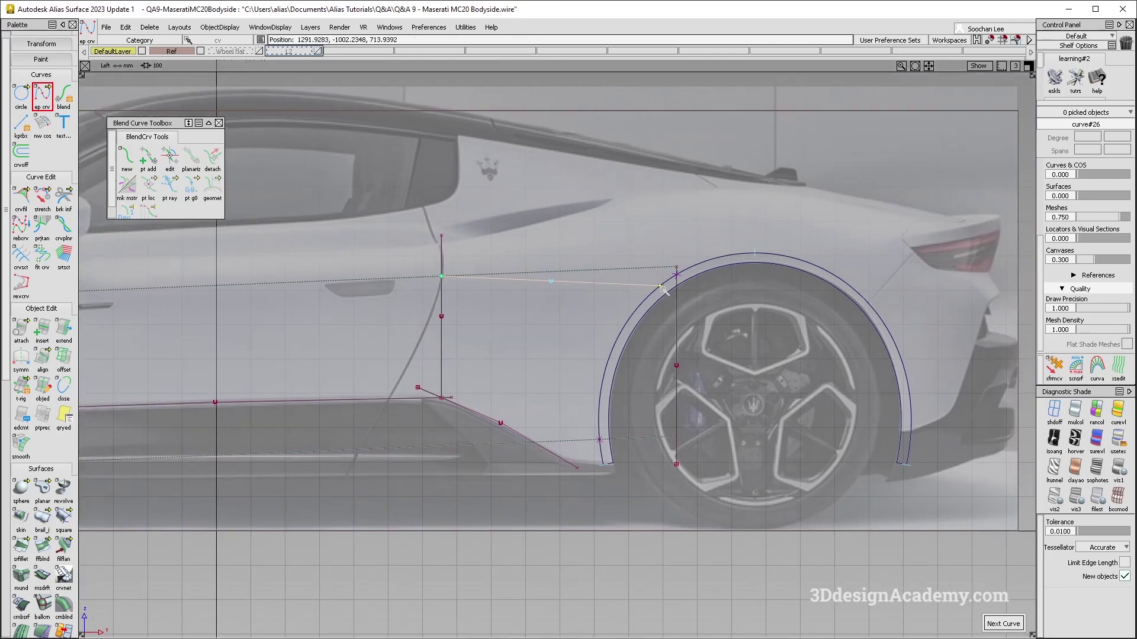
left_click_drag(584, 278, 529, 257, "ctrl+shift")
left_click(550, 281)
middle_click_drag(579, 305, 551, 343, "ctrl+shift")
right_click_drag(550, 344, 547, 365)
left_click_drag(546, 321, 545, 427, "ctrl+shift")
scroll(42, 356, "down", 5)
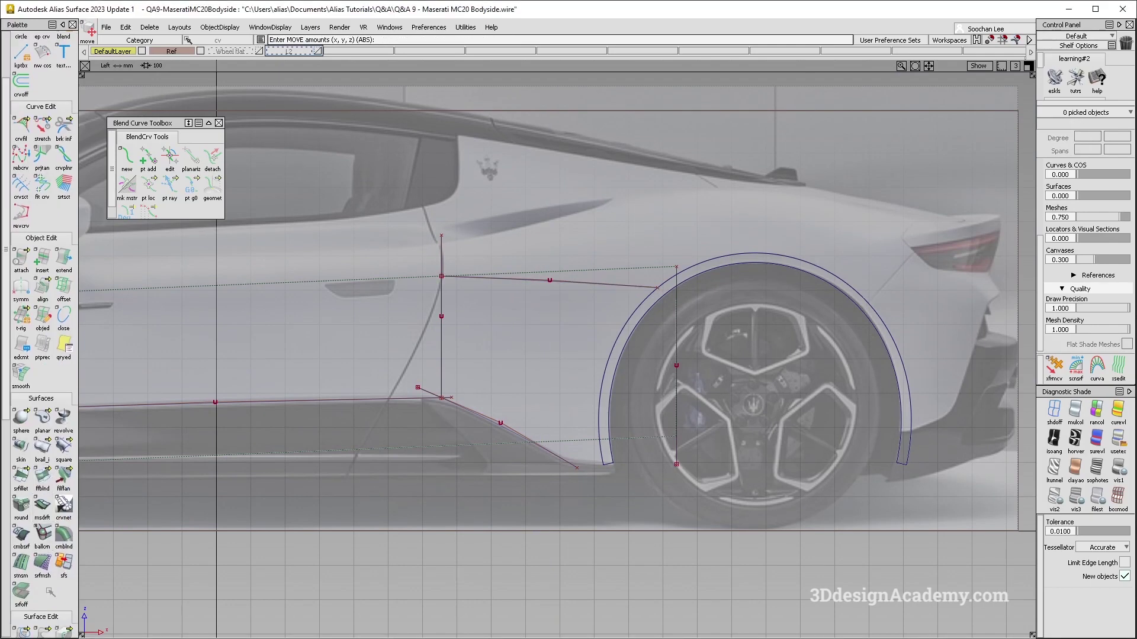
Extend the vertical curve below the panel's lower edge and trim the panel along its projection, discarding the part toward the rear wheel
left_click(42, 565)
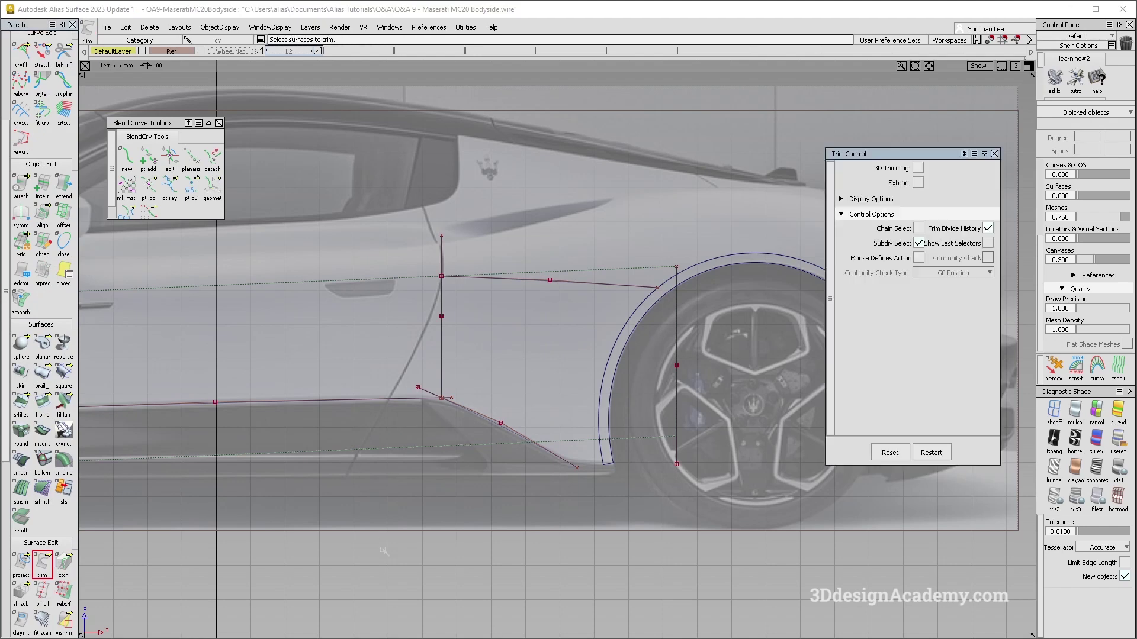
left_click(64, 184)
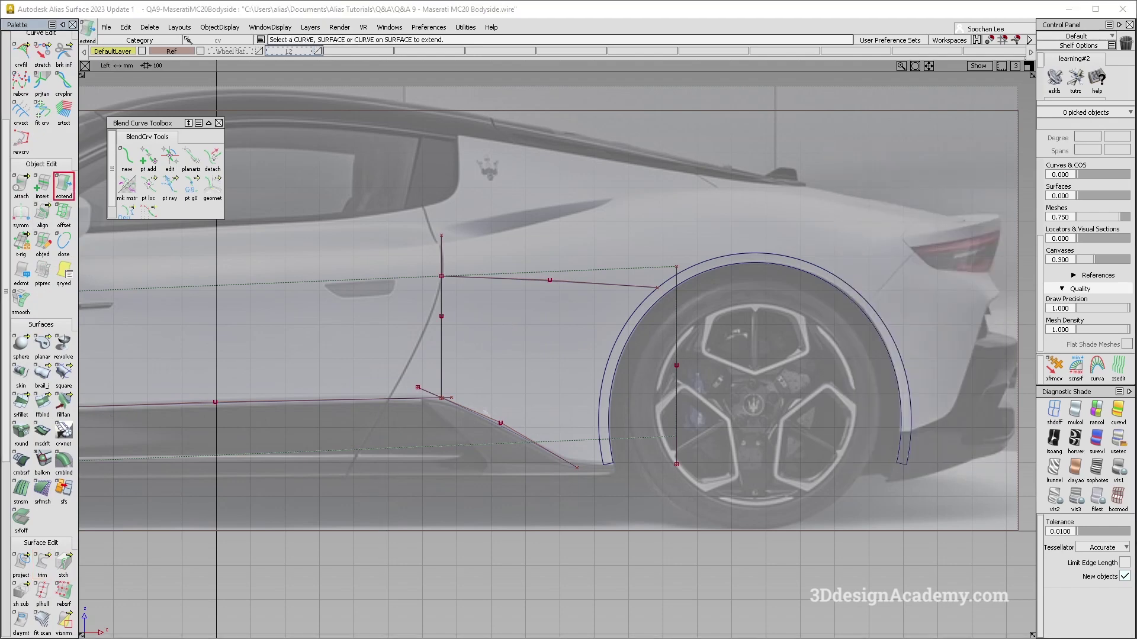
left_click(446, 383)
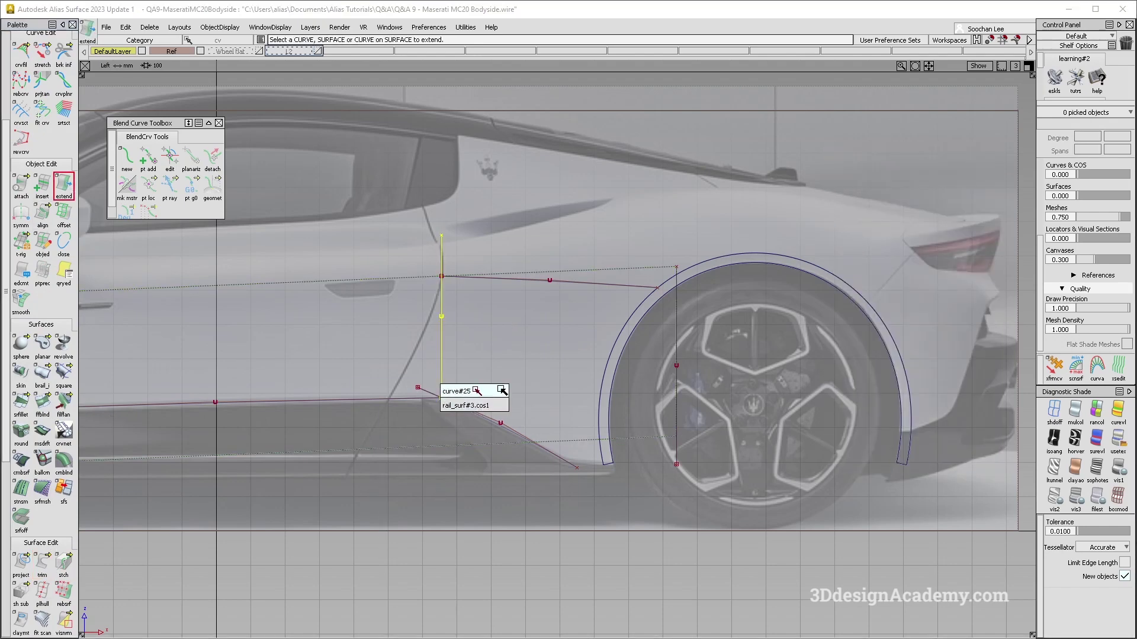
left_click(43, 563)
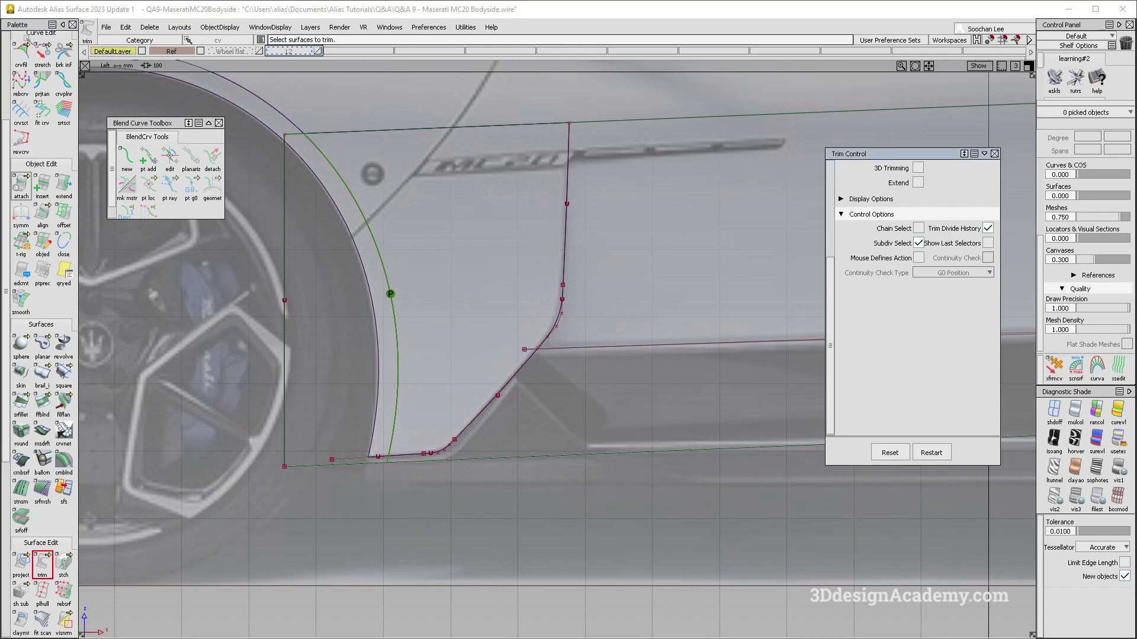
Project the sill line and the front cut curves, including the upper fit curve, along the side view onto the bodyside panel
scroll(37, 88, "up", 1)
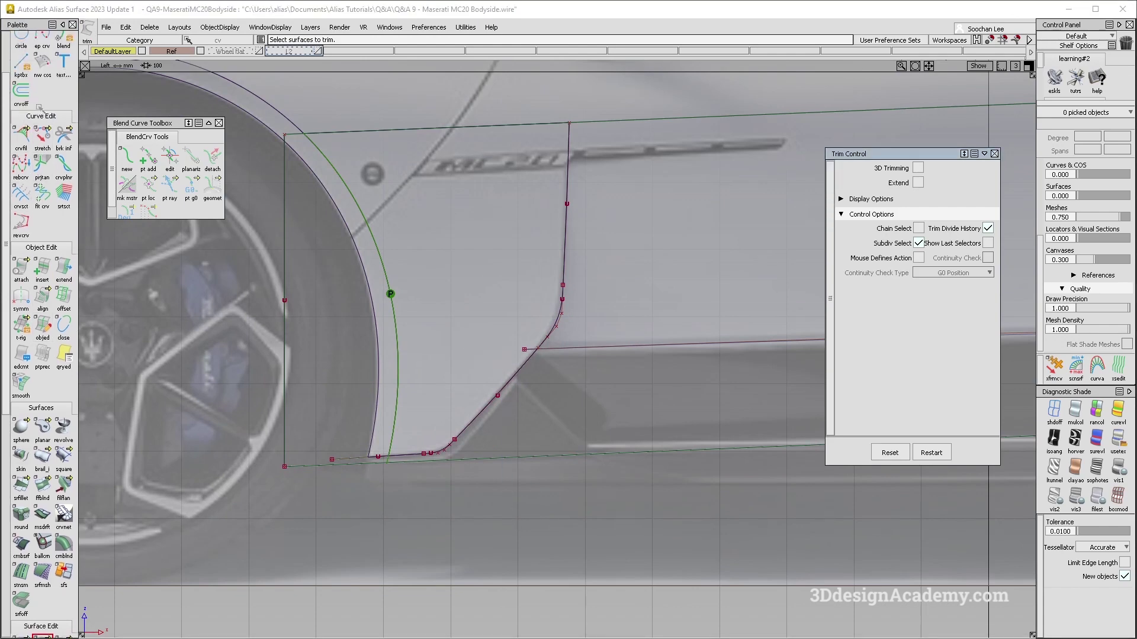
scroll(21, 592, "down", 5)
left_click(21, 589)
left_click(570, 320)
left_click(513, 377)
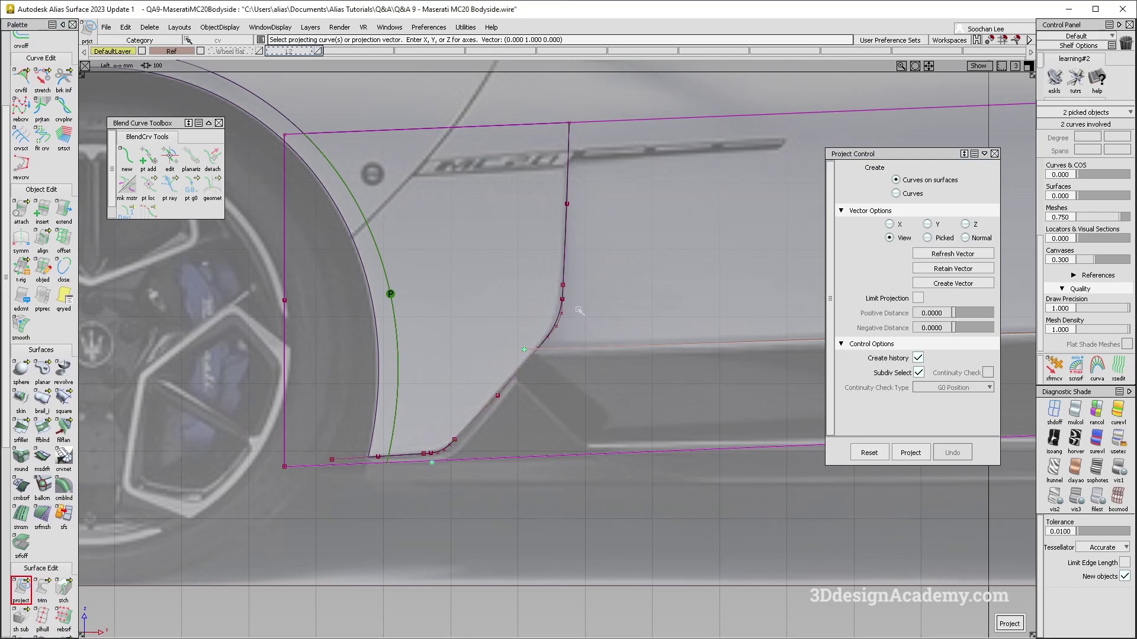
left_click(559, 319)
left_click(562, 264)
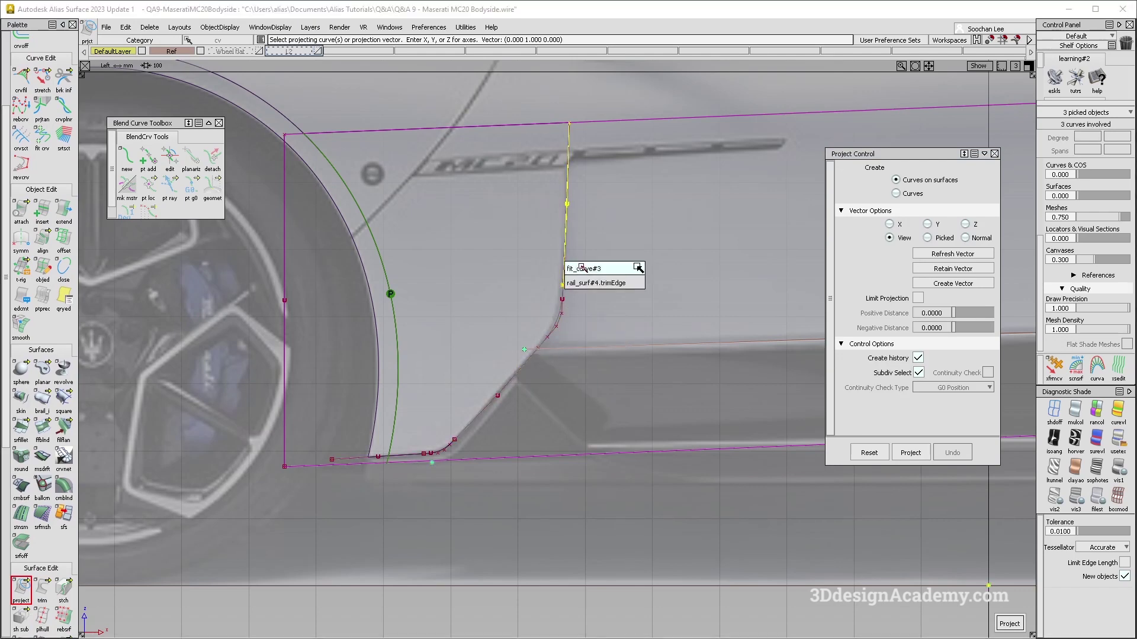
left_click(581, 269)
middle_click_drag(667, 269, 622, 273, "alt+shift")
right_click_drag(621, 273, 586, 278, "alt+shift")
middle_click_drag(587, 278, 365, 272, "alt+shift")
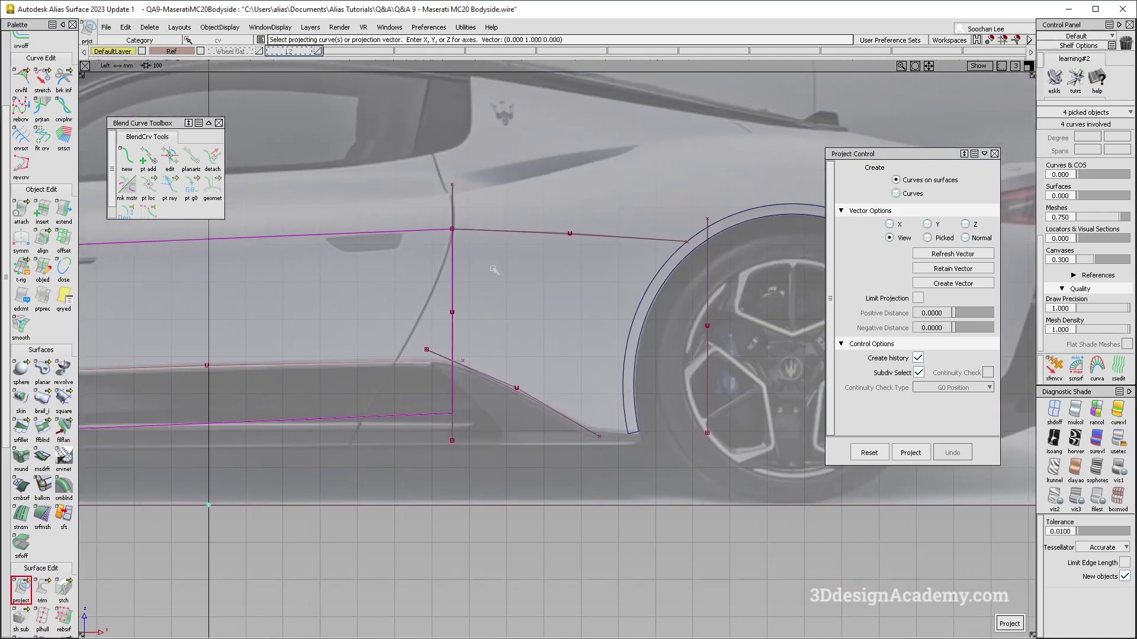
key("space")
Build a two-rail surface from the upper rear curve, using the panel's rear edge and wheel arch edge as rails, with Explicit Control off
middle_click_drag(510, 468, 602, 441, "alt+shift")
left_click_drag(600, 450, 655, 354, "ctrl+shift")
key("F8")
middle_click_drag(655, 354, 545, 356, "alt+shift")
right_click_drag(543, 354, 543, 284, "ctrl+shift")
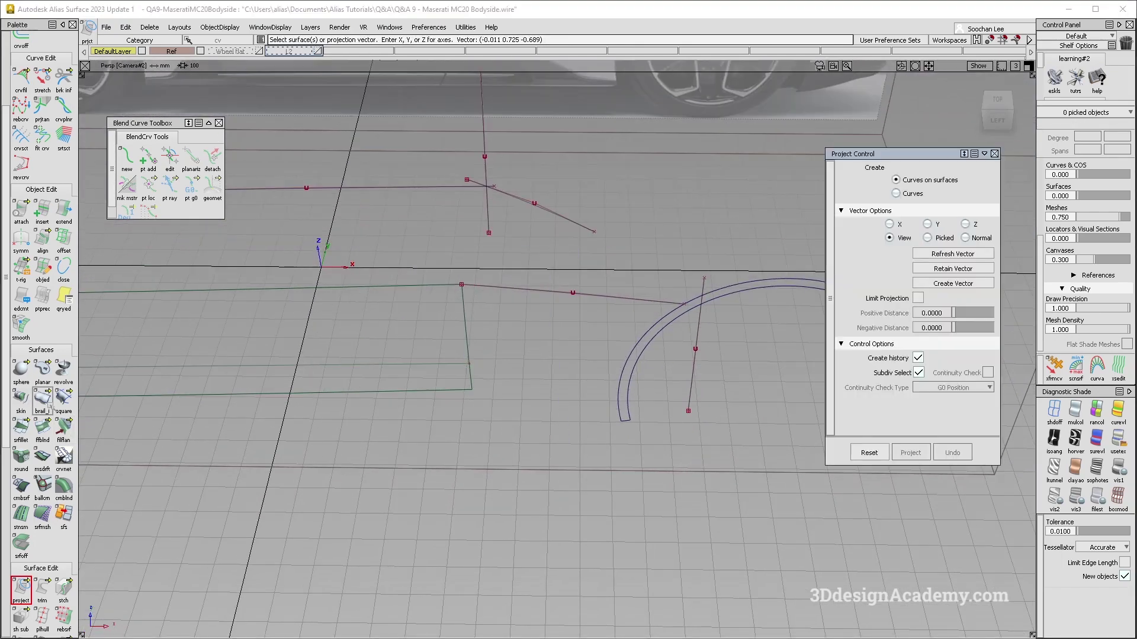
mouse_move(738, 343)
left_mouse_down("alt+shift")
mouse_move(561, 332)
mouse_move(718, 352)
left_mouse_up("alt+shift")
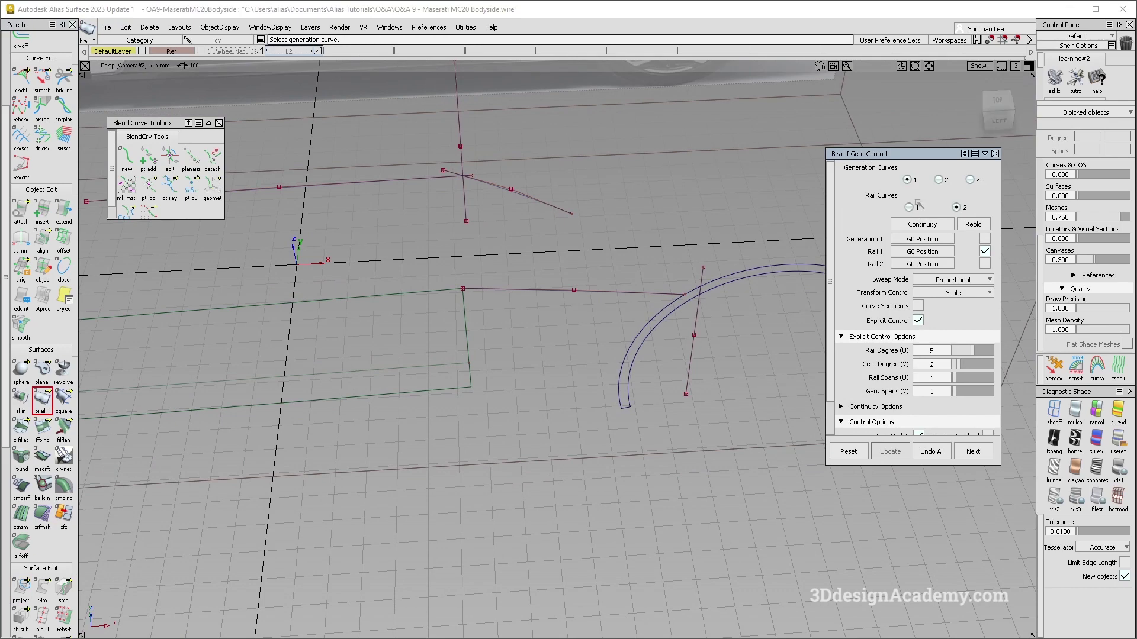
left_click(918, 320)
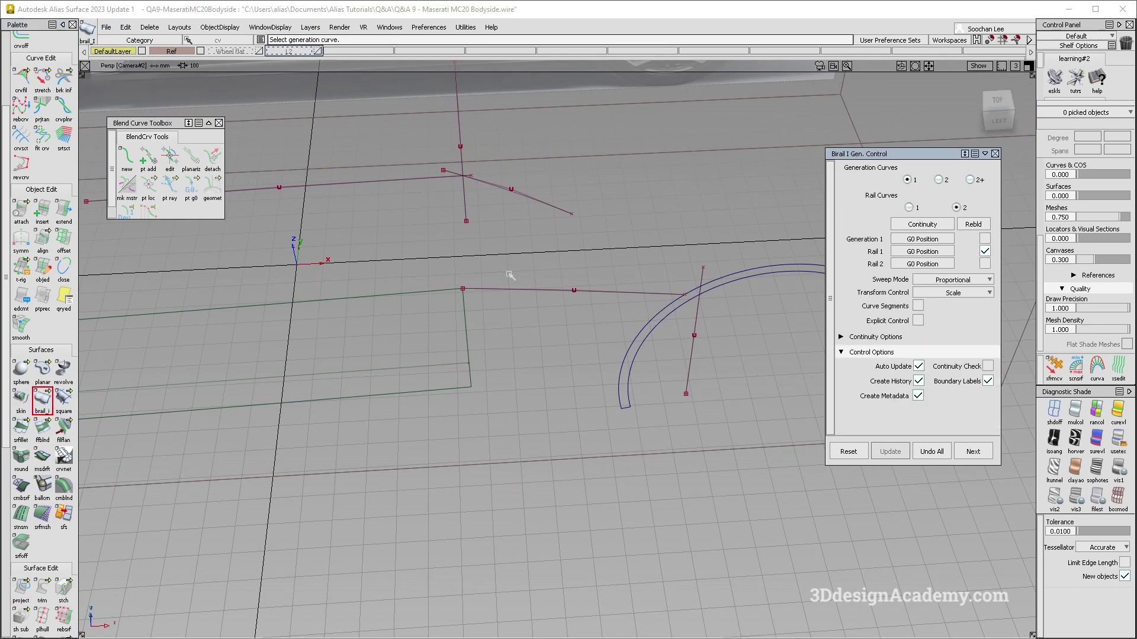
left_click(489, 290)
left_click(631, 356)
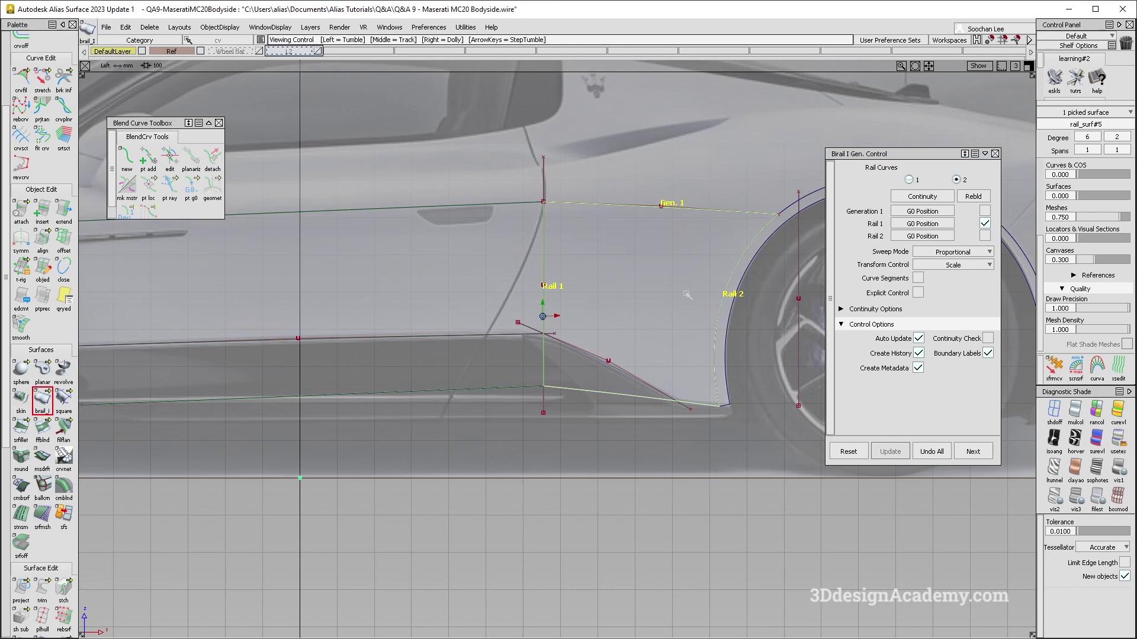
Shade the model in multi-color and textured diagnostic modes and examine the new rear surface's flow and reflections
middle_click_drag(687, 294, 602, 286, "alt+shift")
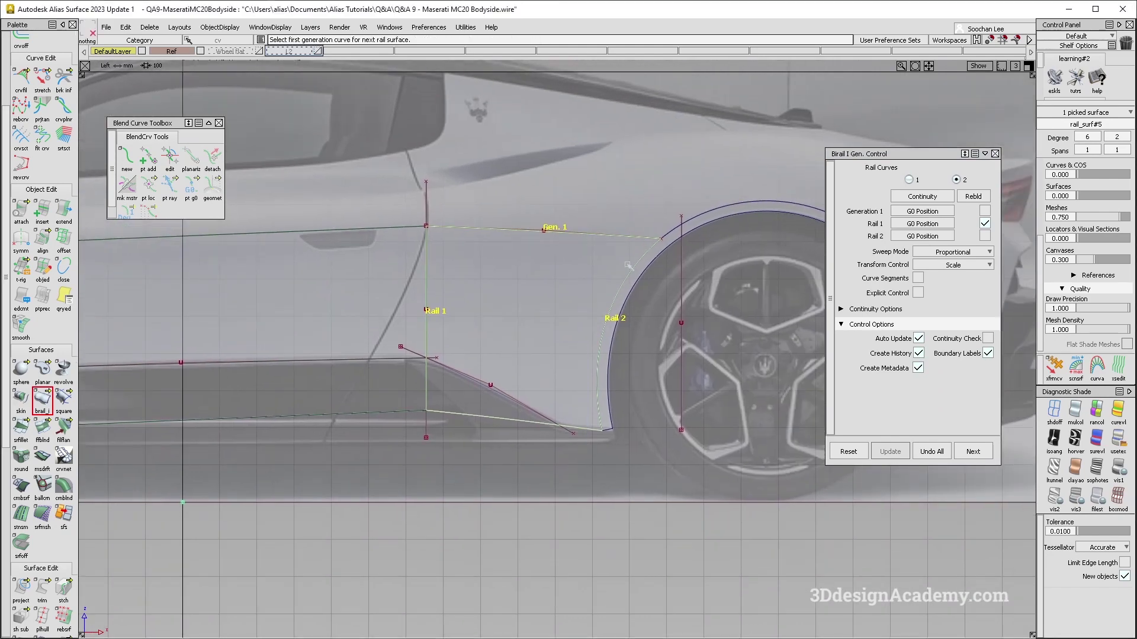
key("F8")
left_click(1076, 407)
mouse_move(604, 284)
left_mouse_down("alt+shift")
mouse_move(581, 371)
mouse_move(562, 388)
left_mouse_up("alt+shift")
left_click(1118, 440)
mouse_move(642, 441)
left_mouse_down("alt+shift")
mouse_move(693, 322)
mouse_move(683, 347)
mouse_move(663, 337)
left_mouse_up("alt+shift")
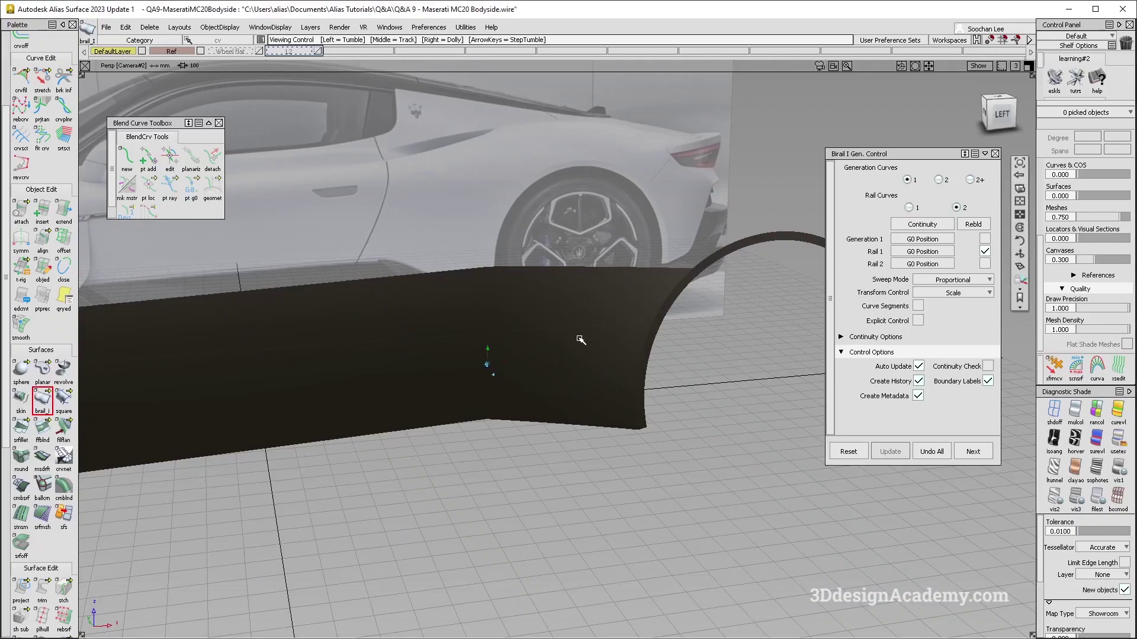
left_click_drag(581, 337, 577, 391, "alt+shift")
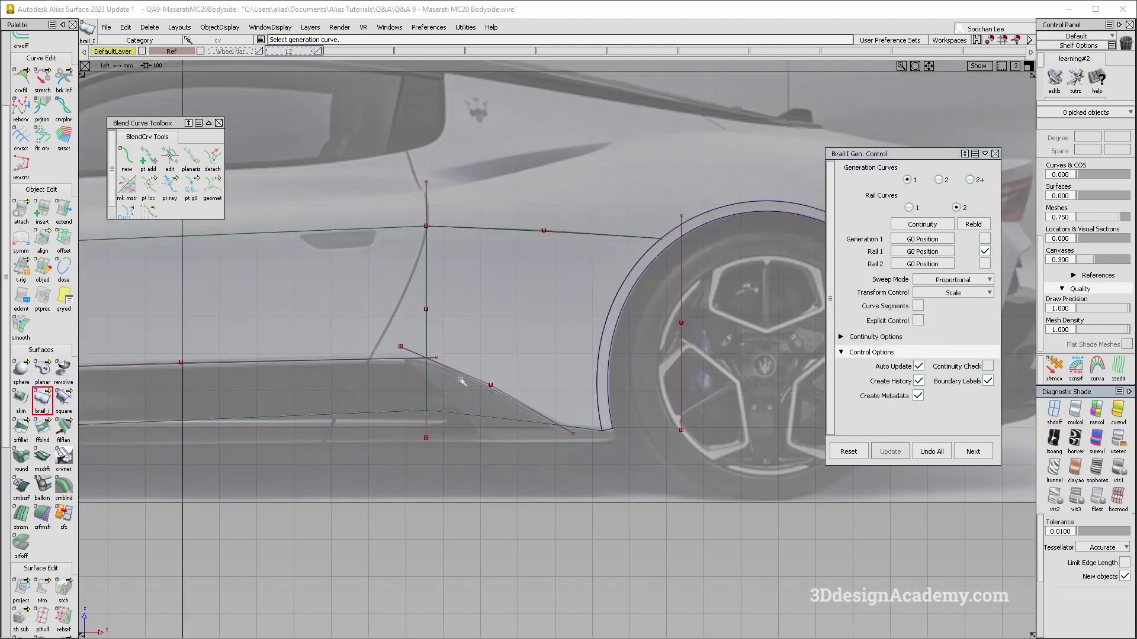
Project the rear sill diagonal along the side view direction onto the new rear surface as a curve on surface
middle_click_drag(462, 382, 552, 379, "alt+shift")
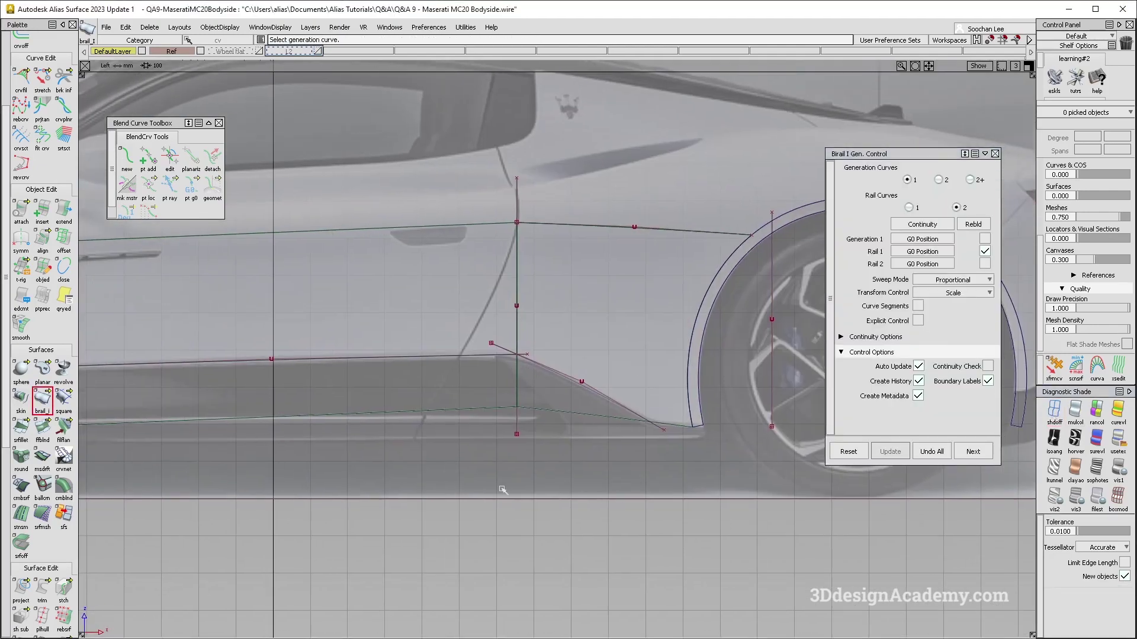
left_click(43, 401)
left_click(22, 587)
left_click(517, 338)
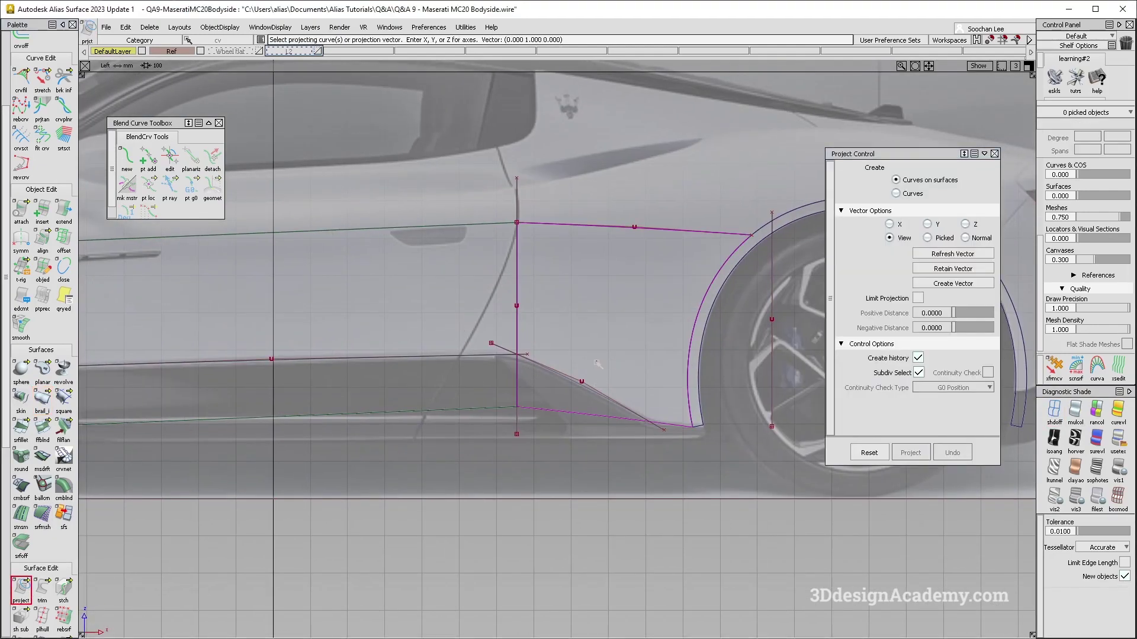
left_click(586, 385)
left_click(688, 424, "alt+shift")
right_click_drag(690, 426, 793, 427, "alt+shift")
left_click_drag(654, 510, 607, 314, "ctrl+shift")
Draw a short edit-point line from the diagonal's lower end rearward past the base of the rear wheel arch
scroll(45, 89, "up", 4)
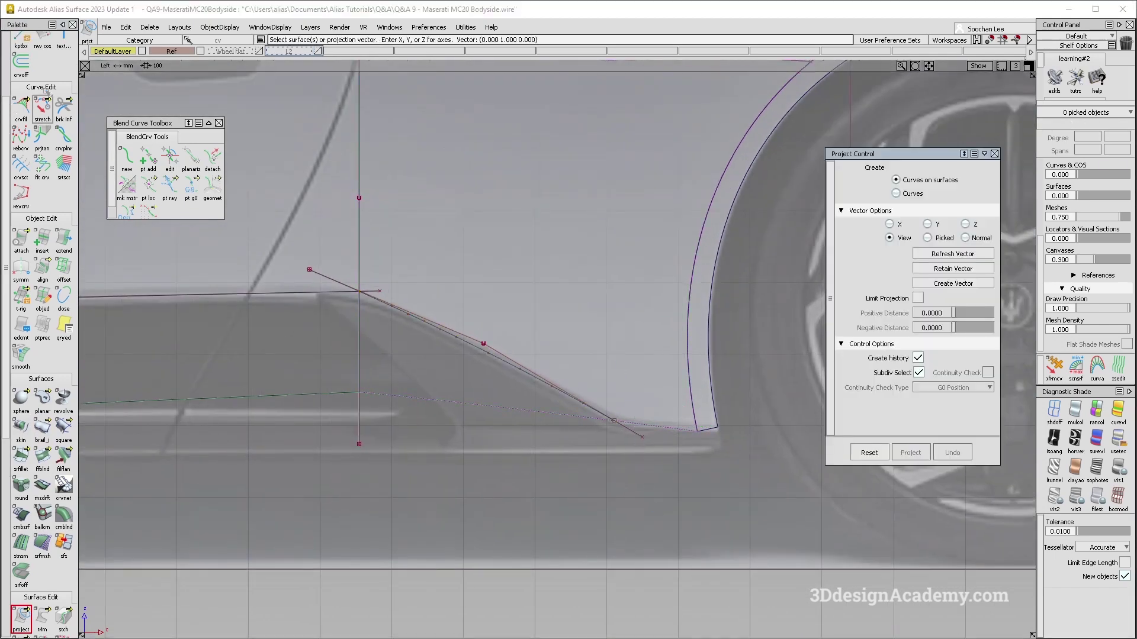
left_click(43, 80)
right_click_drag(710, 460, 776, 460, "alt+shift")
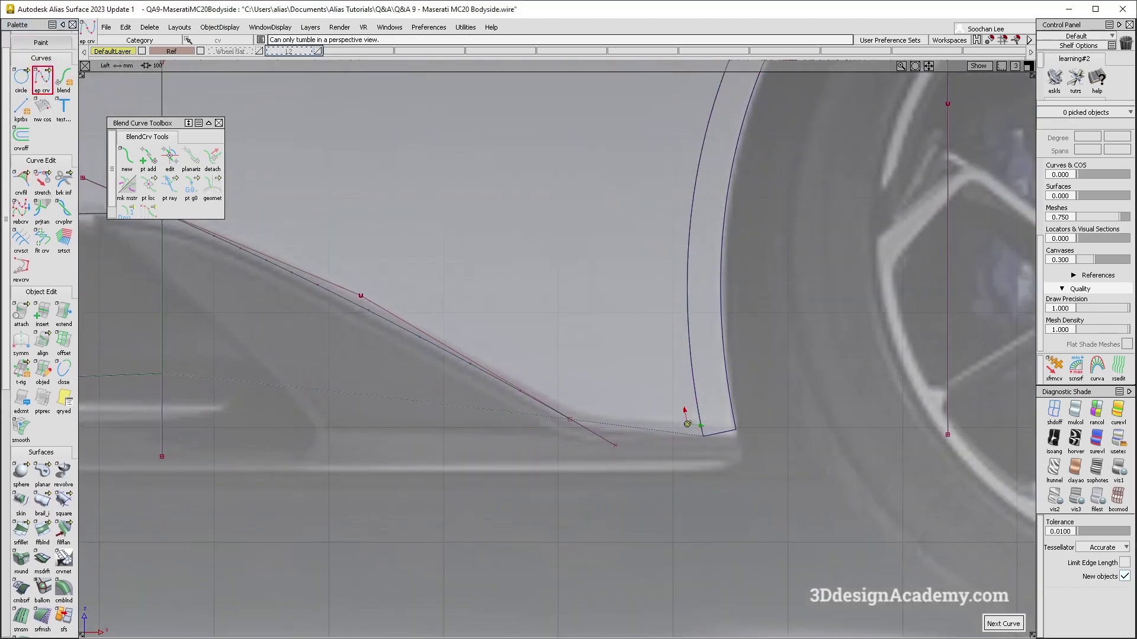
left_click(579, 417)
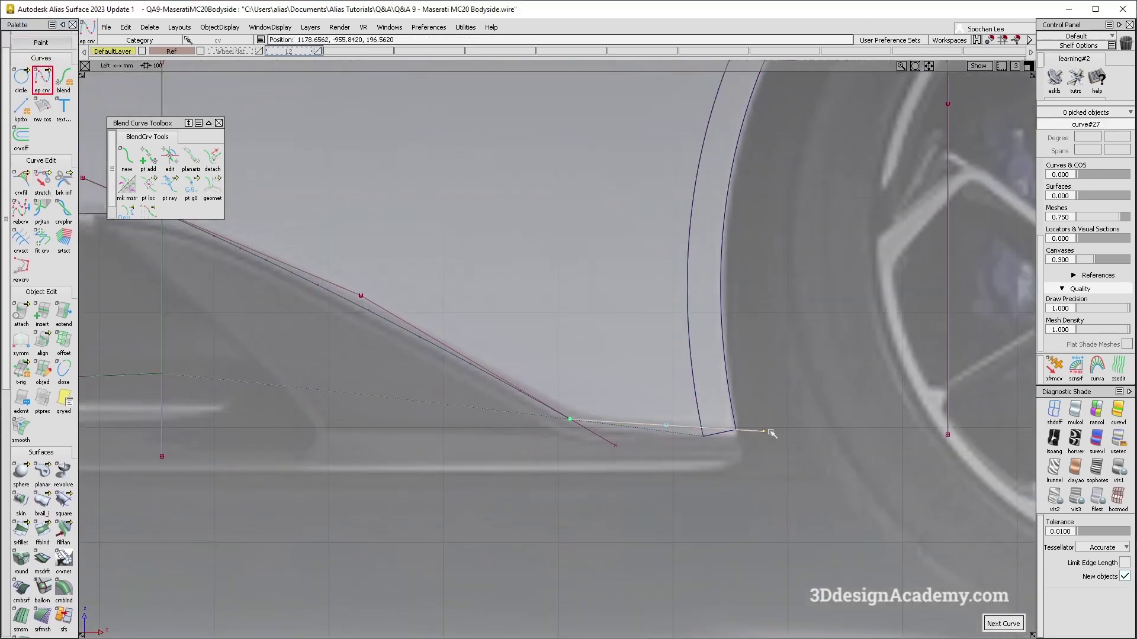
left_click_drag(611, 481, 597, 299, "ctrl+shift")
Project the short lower line along the side view direction onto the rear wheel arch surface
scroll(35, 533, "down", 5)
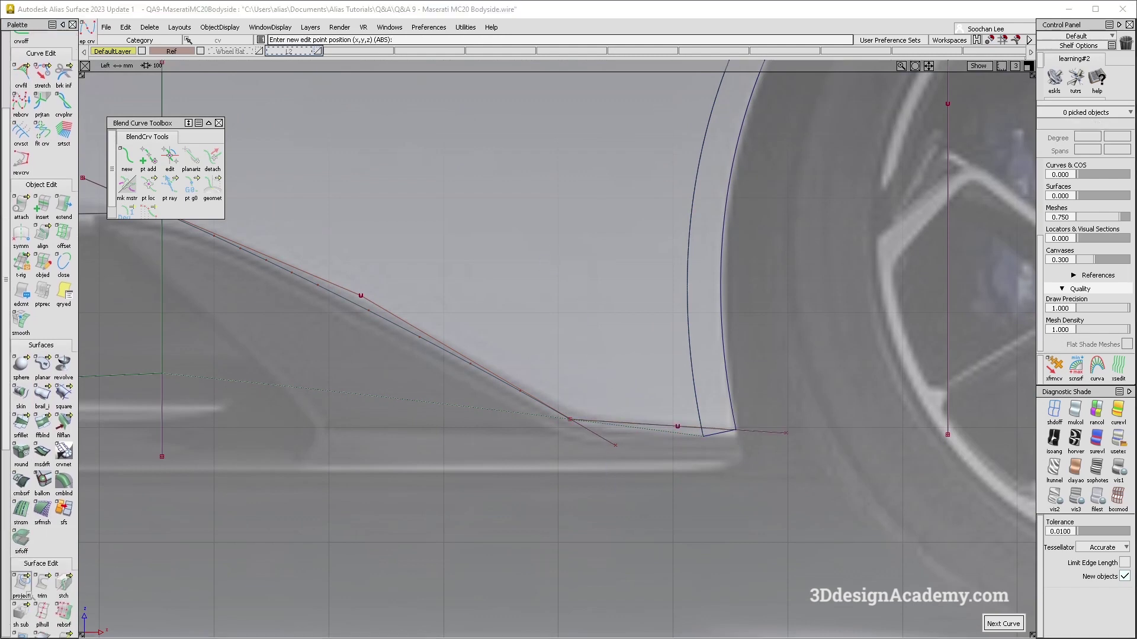
left_click(21, 585)
left_click(732, 400)
left_click(742, 431)
left_click_drag(737, 450, 665, 391, "ctrl+shift")
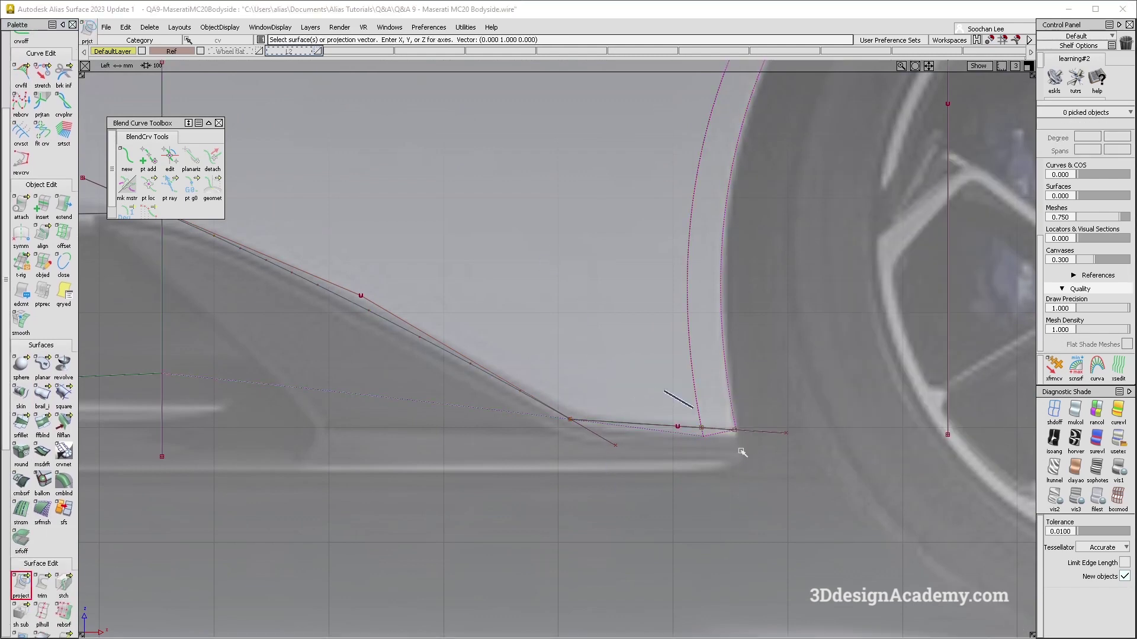
Delete the short lower construction line and trim the rear wheel arch surface along its projected curve
left_click(721, 439)
key("Delete")
key("Return")
left_click(46, 582)
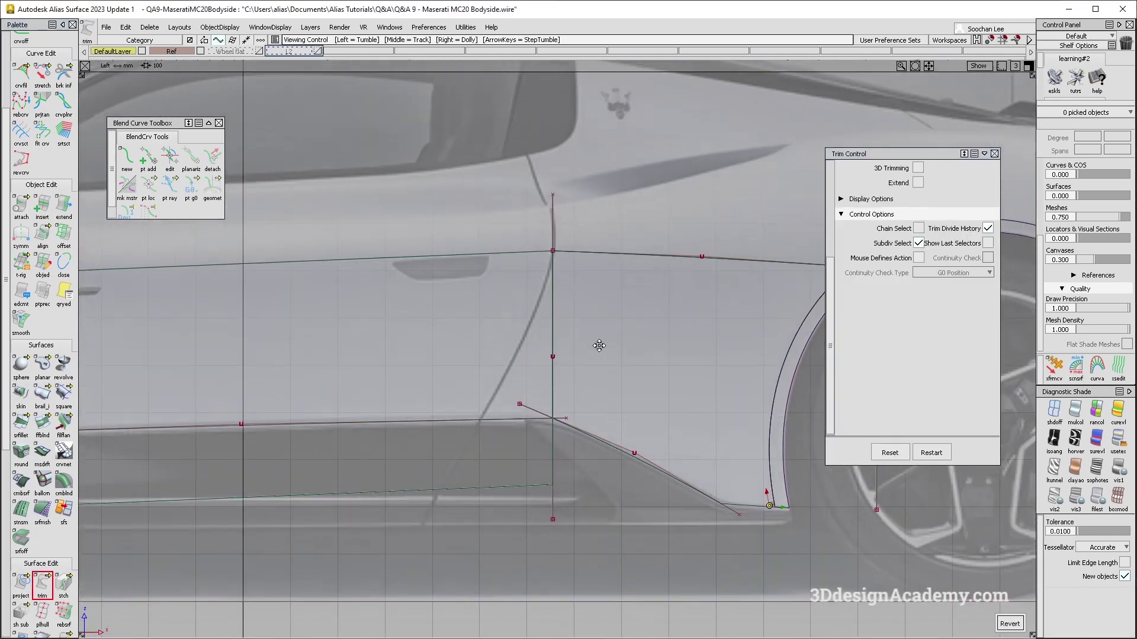
left_click(453, 329)
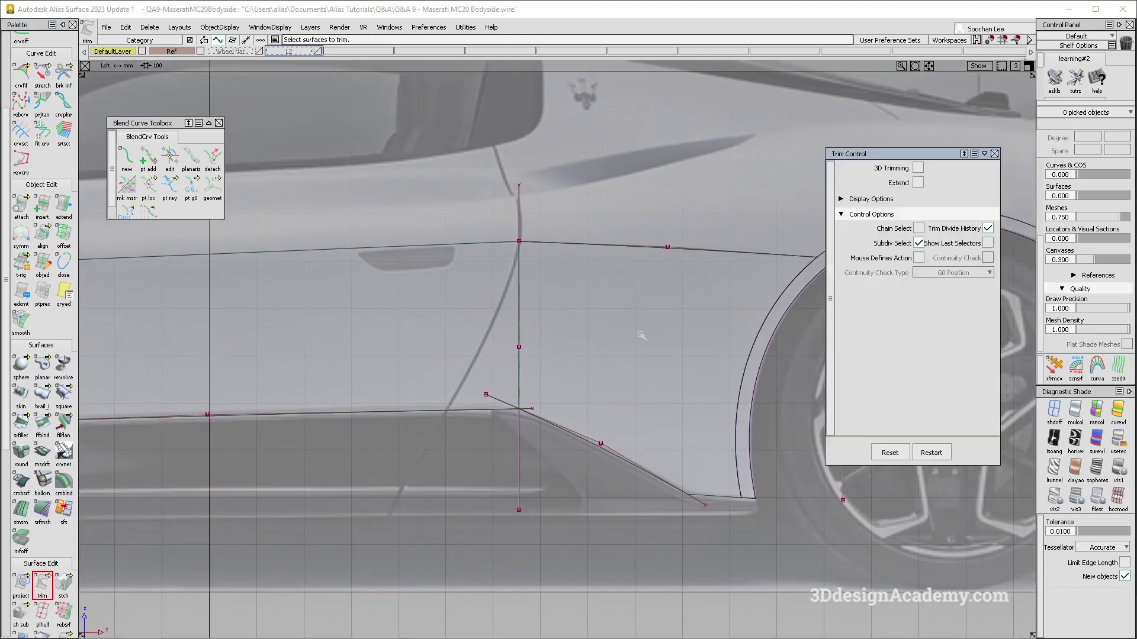
Switch to the Maserati reference photos and examine how the body side turns in above the door, comparing it with the model
middle_click_drag(673, 315, 589, 310, "alt+shift")
right_click_drag(589, 310, 79, 304, "alt+shift")
middle_click_drag(79, 303, 266, 267, "alt+shift")
left_click_drag(265, 267, 265, 288, "ctrl+shift")
key("t")
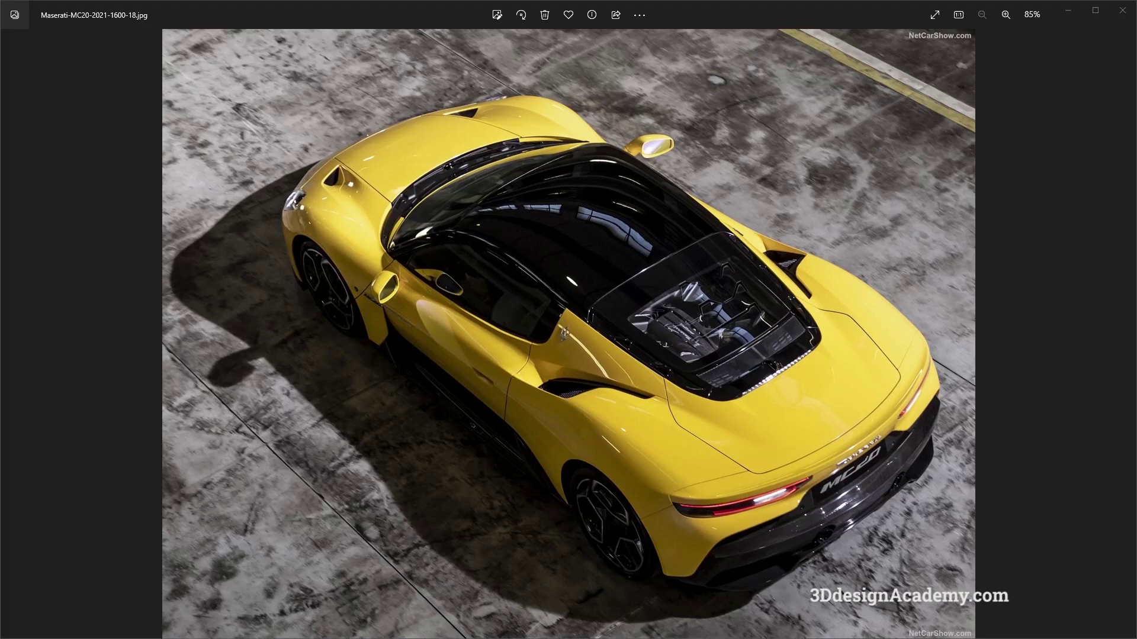
key("Right")
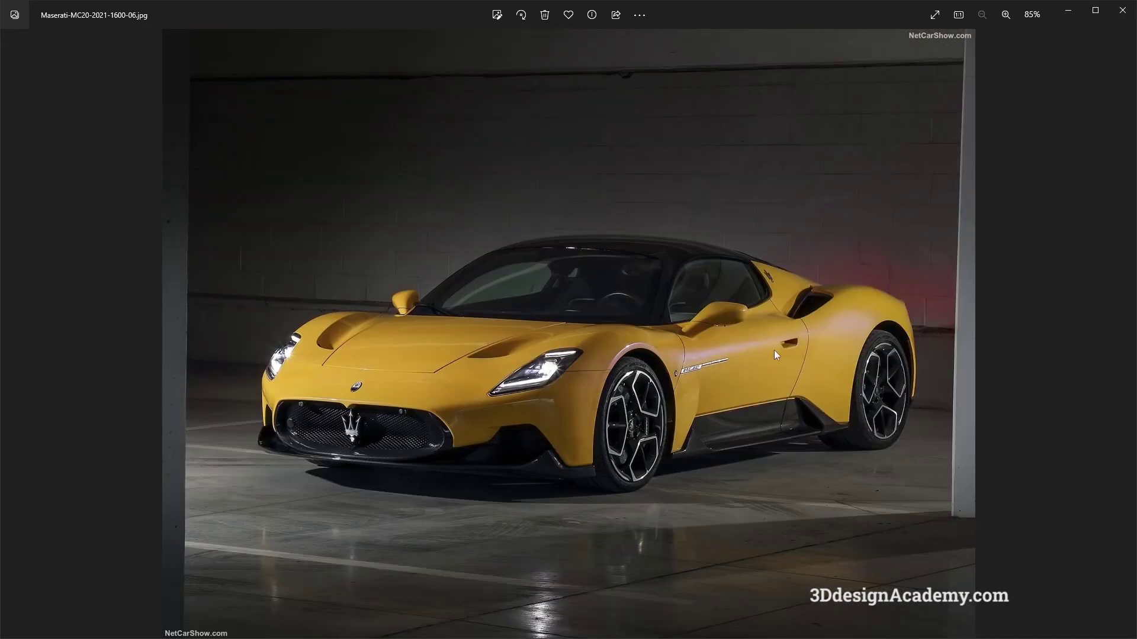
key("alt+Tab")
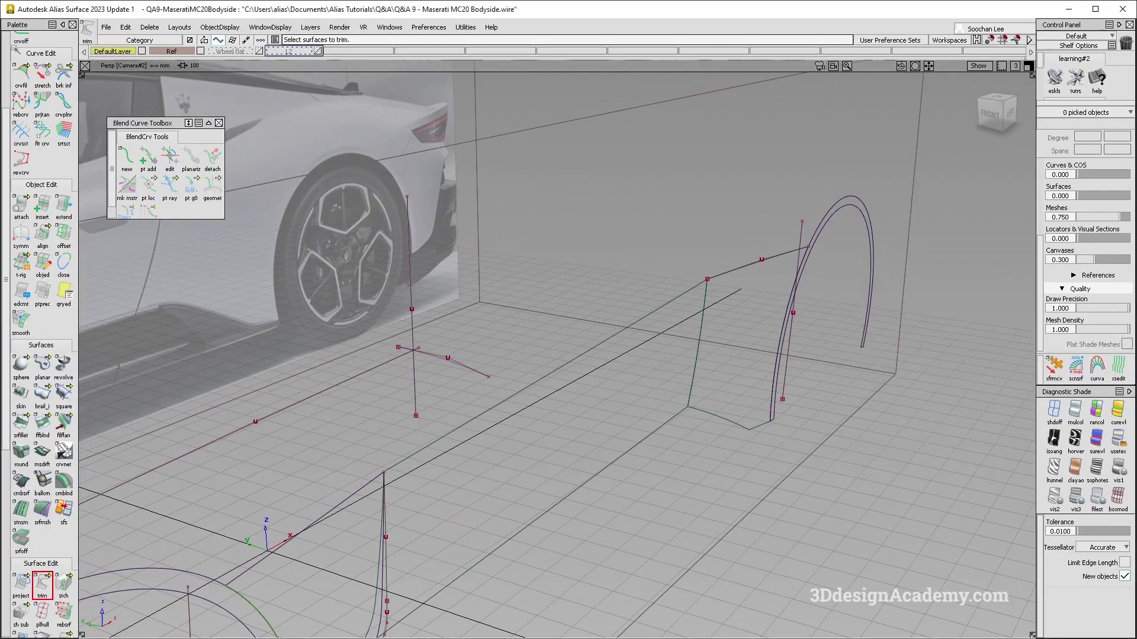
Draw a short edit-point curve upward from the upper front corner of the door surface
scroll(39, 81, "up", 3)
left_click(42, 80)
left_click(387, 469, "ctrl")
key("F6")
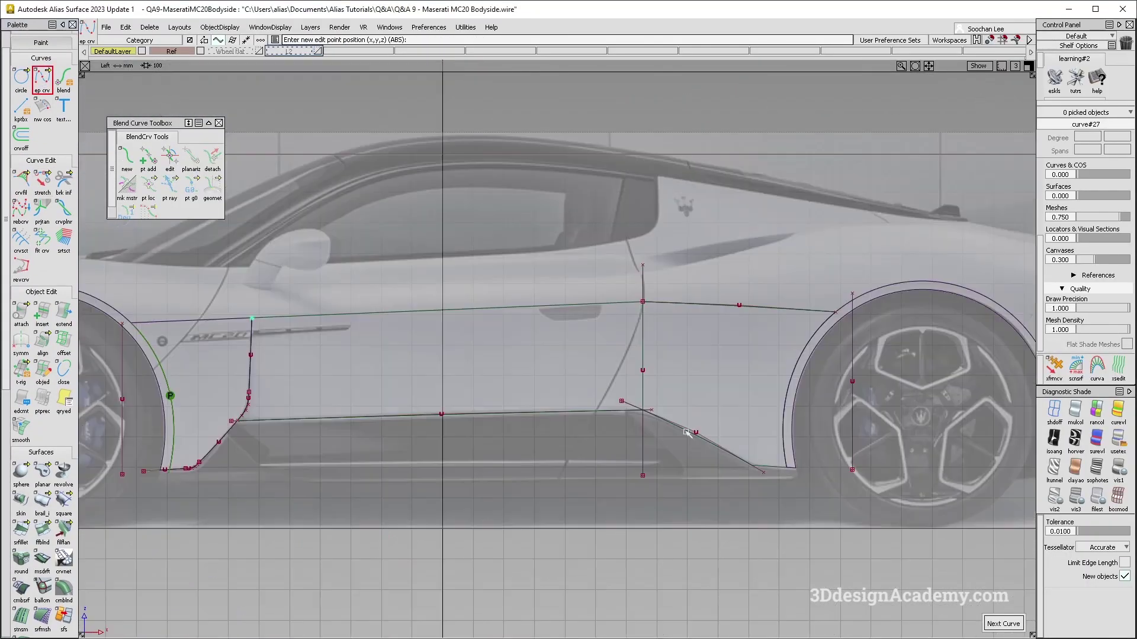
right_click_drag(265, 294, 266, 292)
middle_click_drag(266, 289, 425, 286, "alt+shift")
left_click_drag(426, 286, 357, 297, "ctrl+shift")
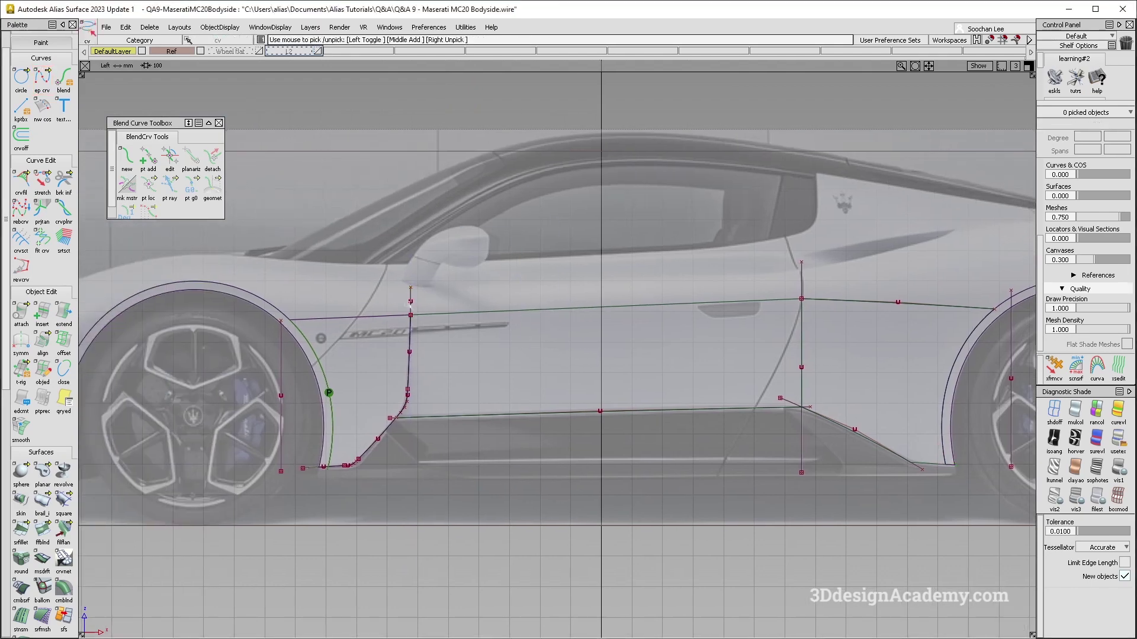
Move the short curve's middle CV to give the curve a slight bow
left_click(410, 301)
key("F12")
left_click_drag(445, 400, 508, 382, "alt+shift")
right_click_drag(508, 382, 510, 373, "ctrl+shift")
middle_click_drag(510, 373, 515, 374)
Compare the short curve with the front three-quarter and overhead reference photos of the car
key("alt+Tab")
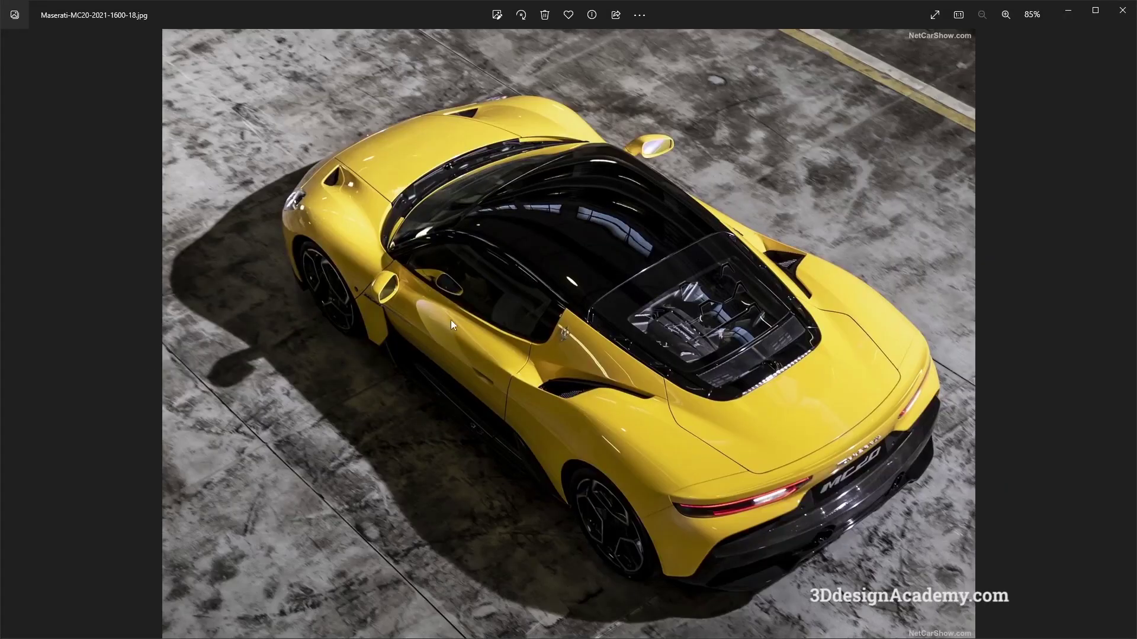
key("Right")
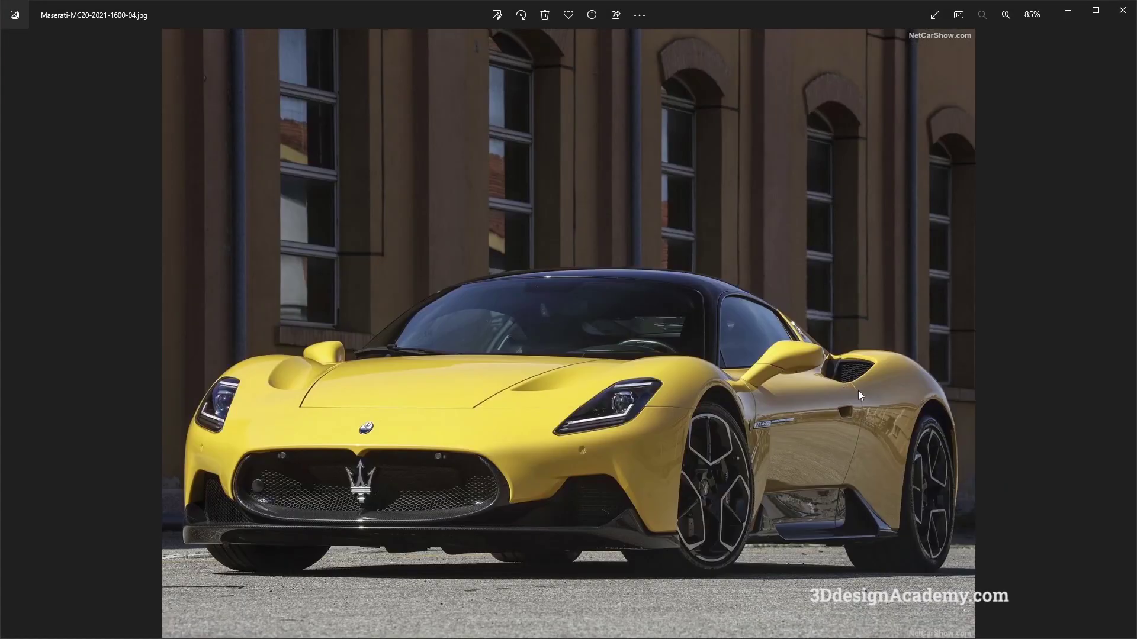
key("Left")
key("Right")
key("alt+Tab")
mouse_move(458, 392)
left_mouse_down("alt+shift")
mouse_move(545, 371)
mouse_move(473, 379)
left_mouse_up("alt+shift")
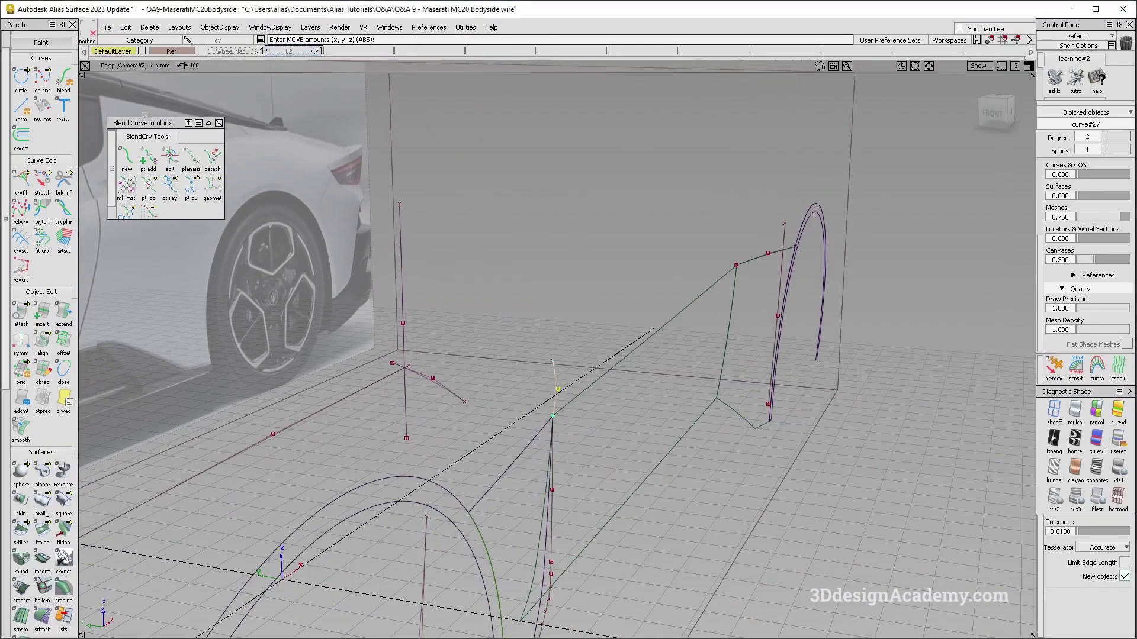
Stretch the short curve so its upper end leans inward, and move its middle CV about 5 mm outward and 7 mm up
left_click(43, 182)
left_click(555, 370)
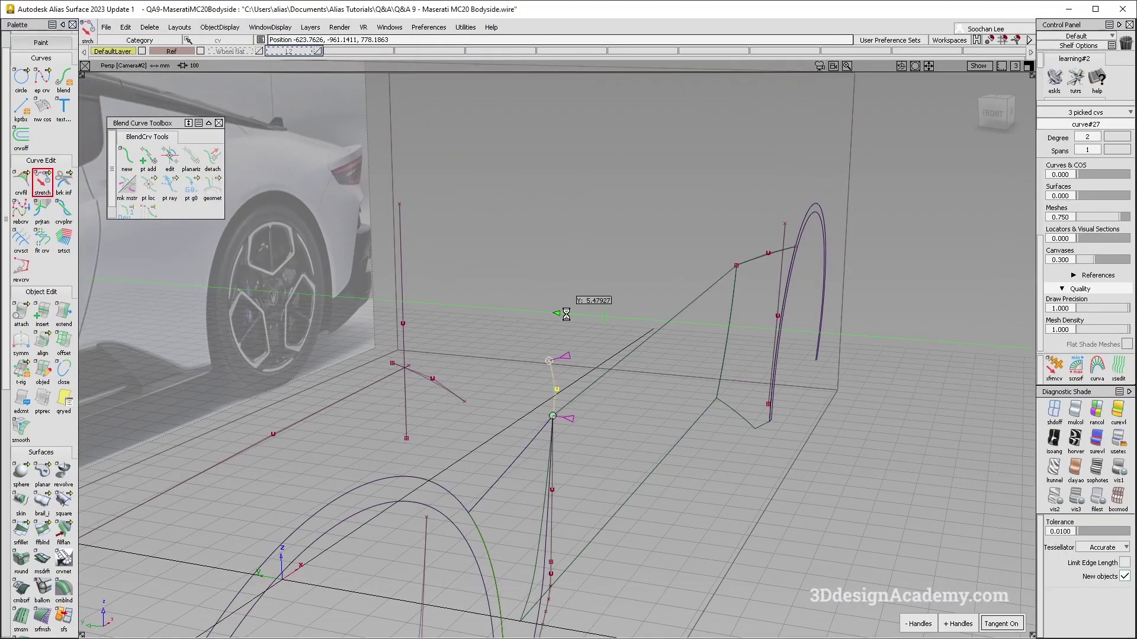
left_click_drag(549, 413, 548, 385, "ctrl+shift")
left_click(553, 415)
left_click(1018, 127)
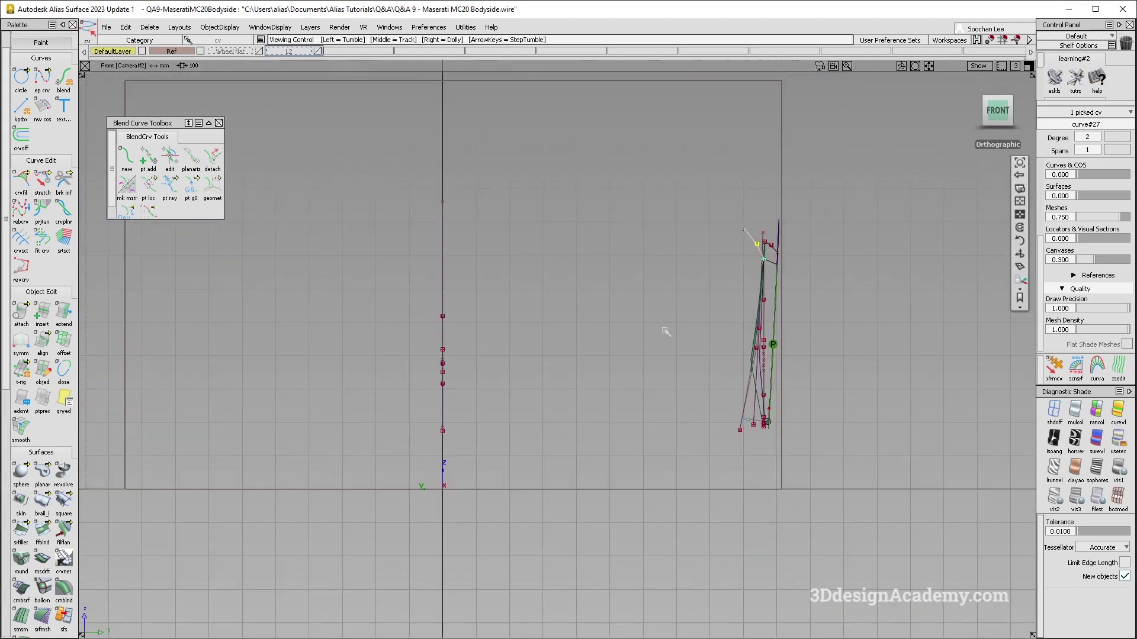
middle_click_drag(619, 499, 618, 576, "alt+shift")
middle_click_drag(614, 381, 648, 304, "ctrl+shift")
left_click_drag(640, 327, 644, 324)
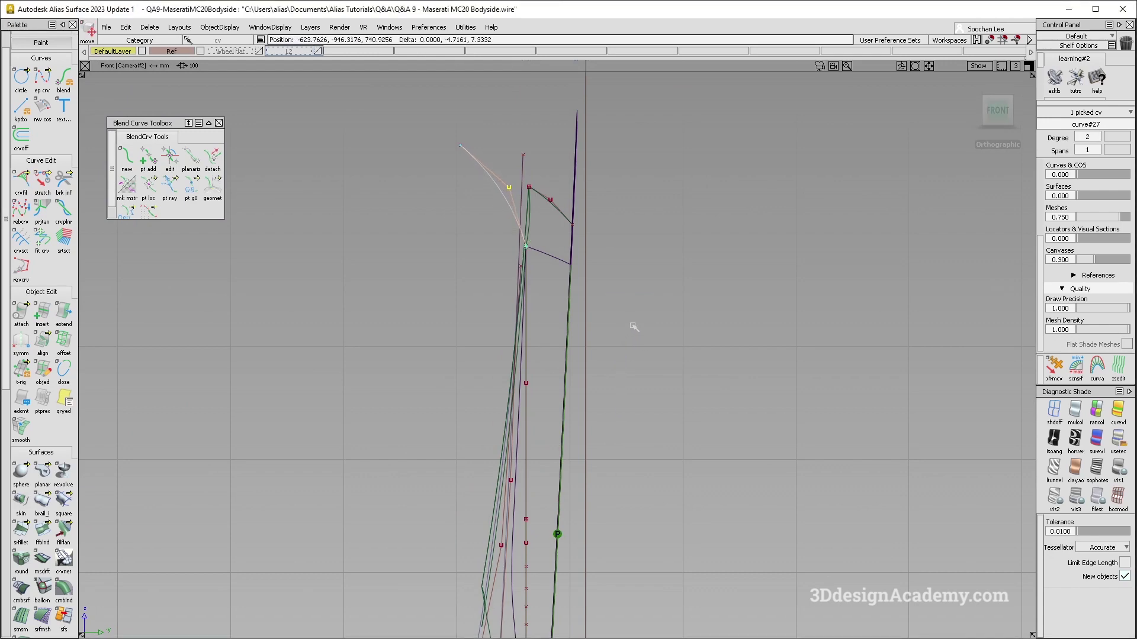
key("alt+Tab")
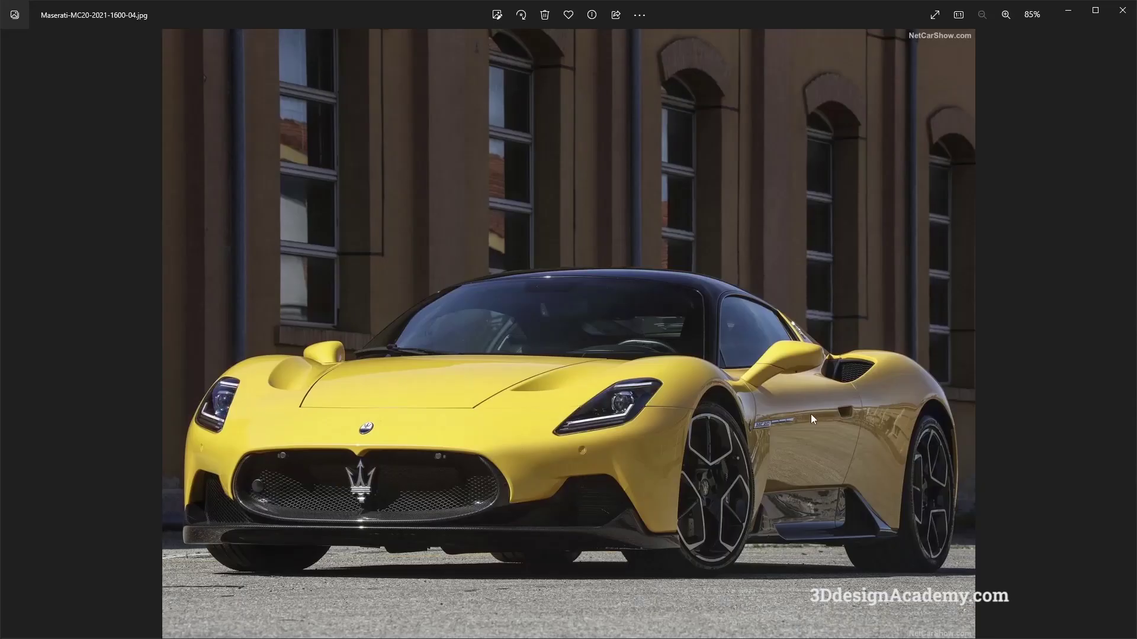
key("alt+Tab")
Create a Rail surface with one generation curve and one rail, sweeping the short curve along the door surface's upper edge
left_click_drag(624, 373, 515, 323, "alt+shift")
left_click_drag(551, 290, 501, 342, "alt+shift")
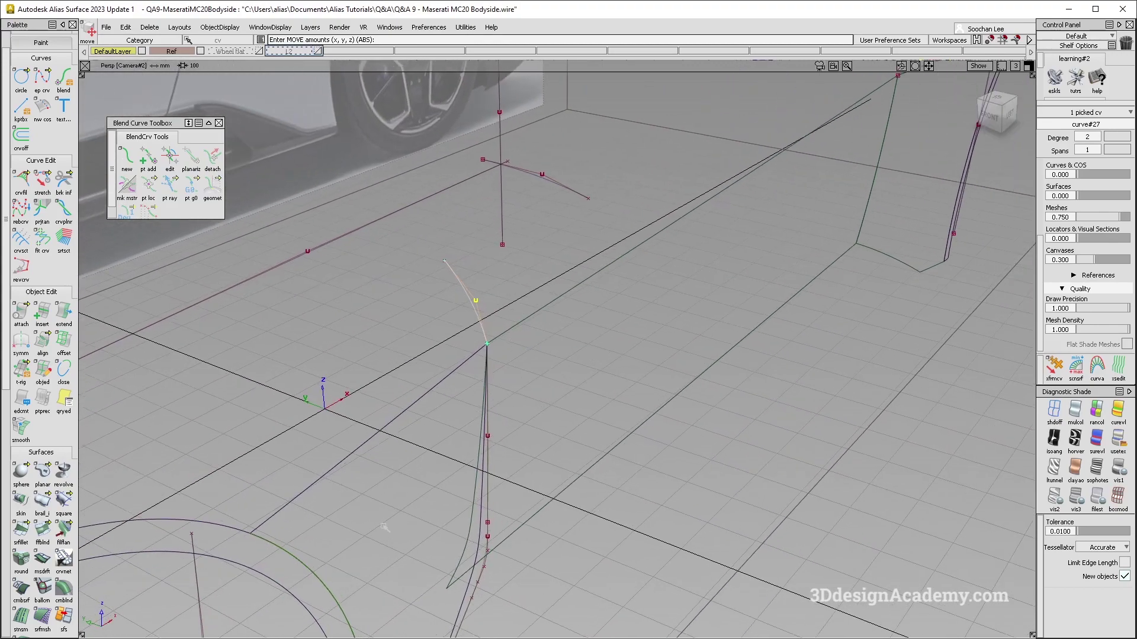
left_click(43, 343)
left_click(42, 501)
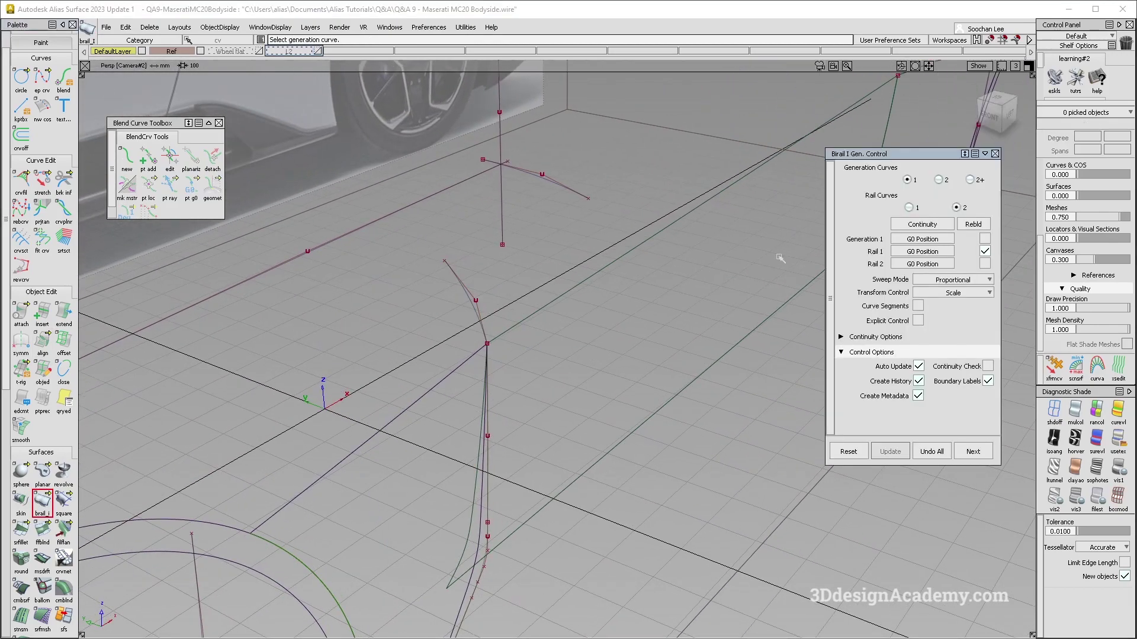
left_click(910, 207)
left_click_drag(558, 330, 436, 291, "alt+shift")
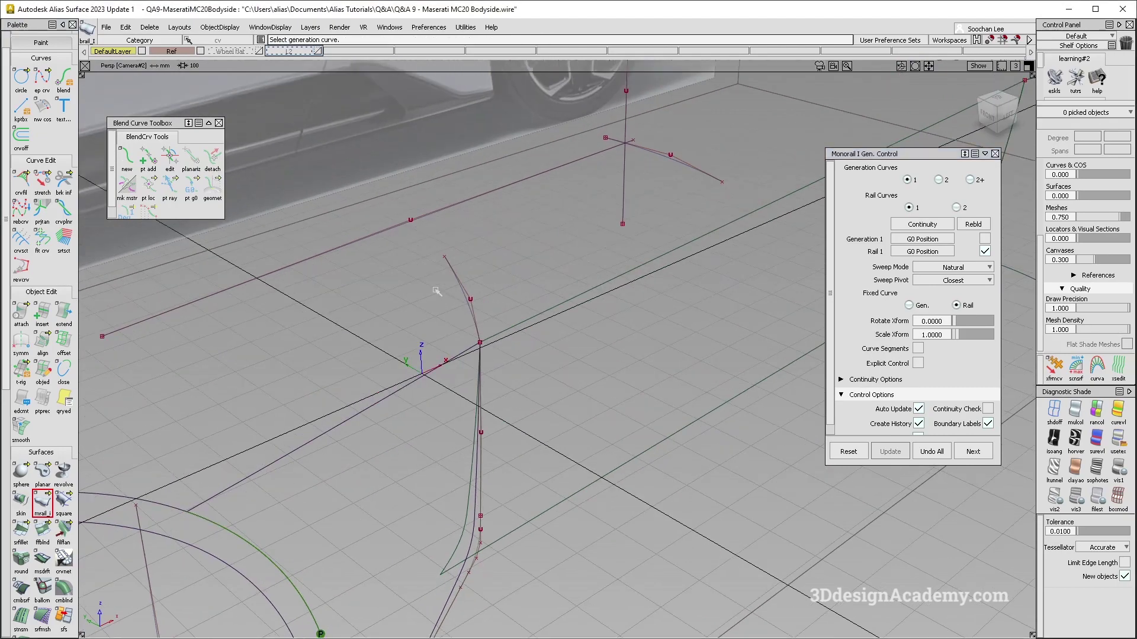
left_click(418, 384)
left_click(486, 320)
left_click_drag(510, 322, 518, 336, "alt+shift")
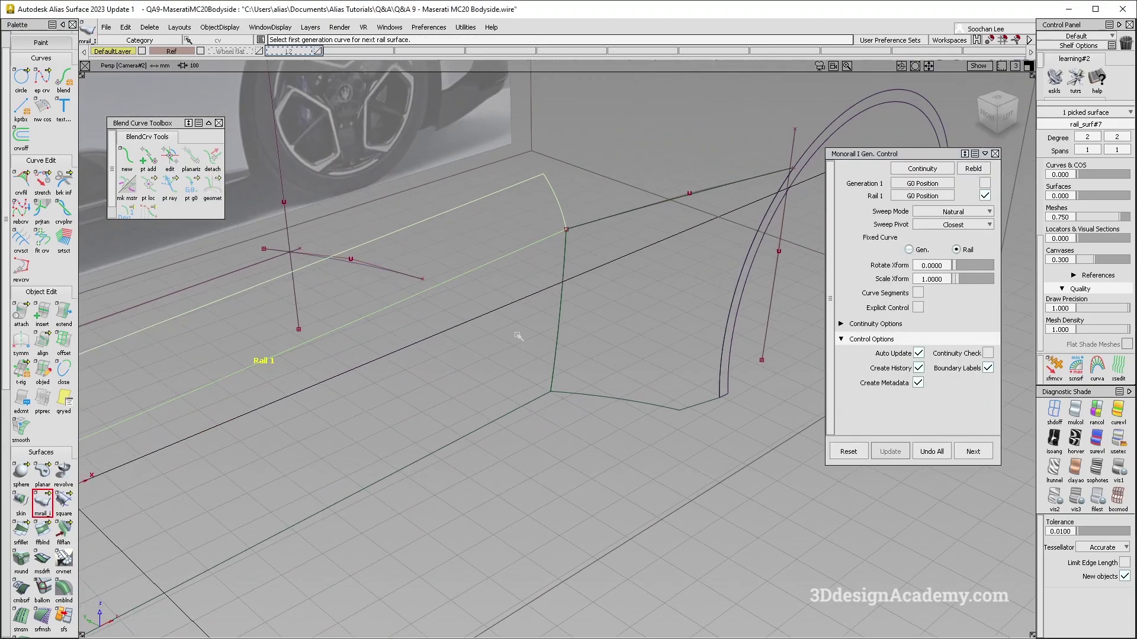
Create a second one-rail surface from the upper door surface's rear edge along the upper line toward the rear wheel arch
left_click(557, 197)
left_click(595, 222)
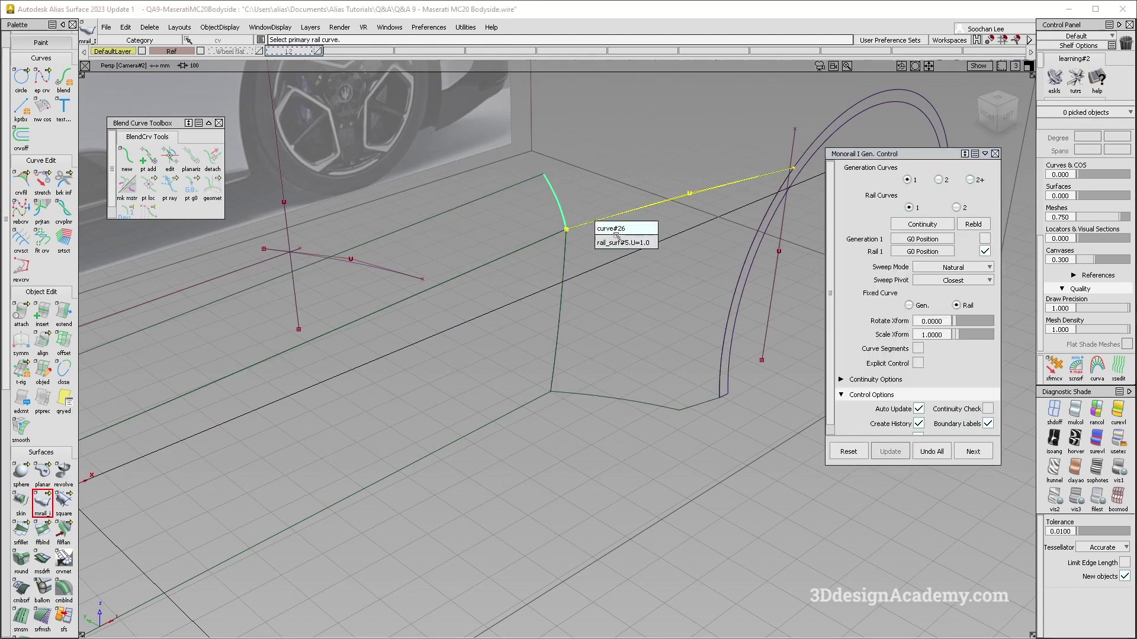
left_click(614, 232)
middle_click_drag(647, 358, 558, 398, "alt+shift")
left_click(973, 451)
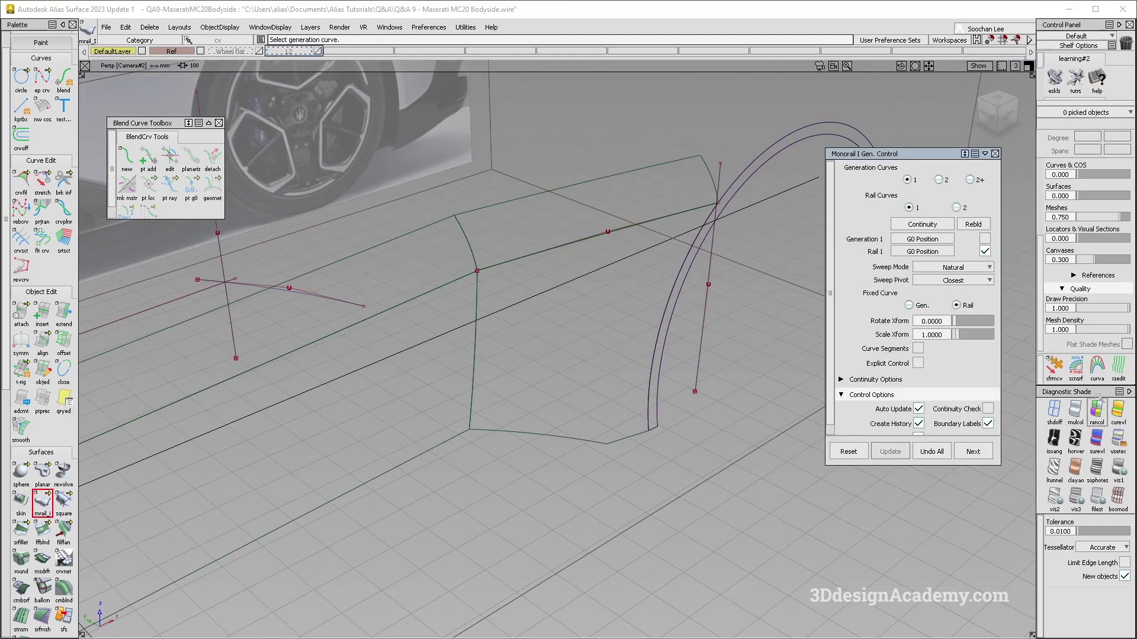
Check the upper surfaces with random-color shading and delete the Rail surface behind the door
left_click(1097, 407)
left_click_drag(522, 274, 404, 330, "alt+shift")
key("F6")
left_click(1055, 409)
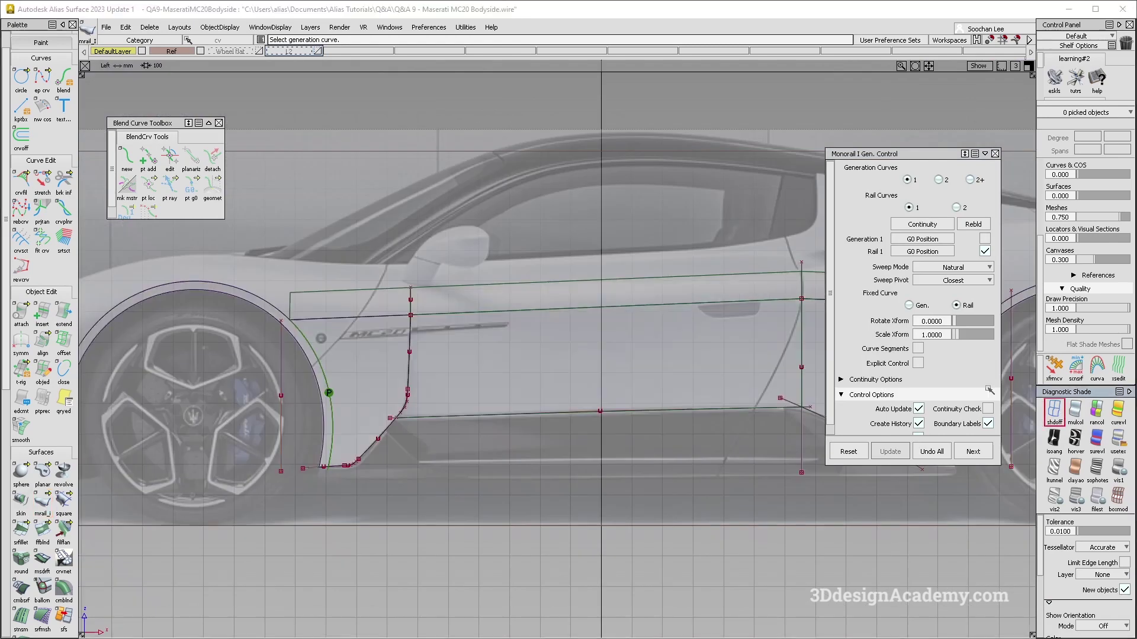
middle_click_drag(647, 294, 221, 308, "alt+shift")
right_click_drag(424, 309, 556, 255, "alt+shift")
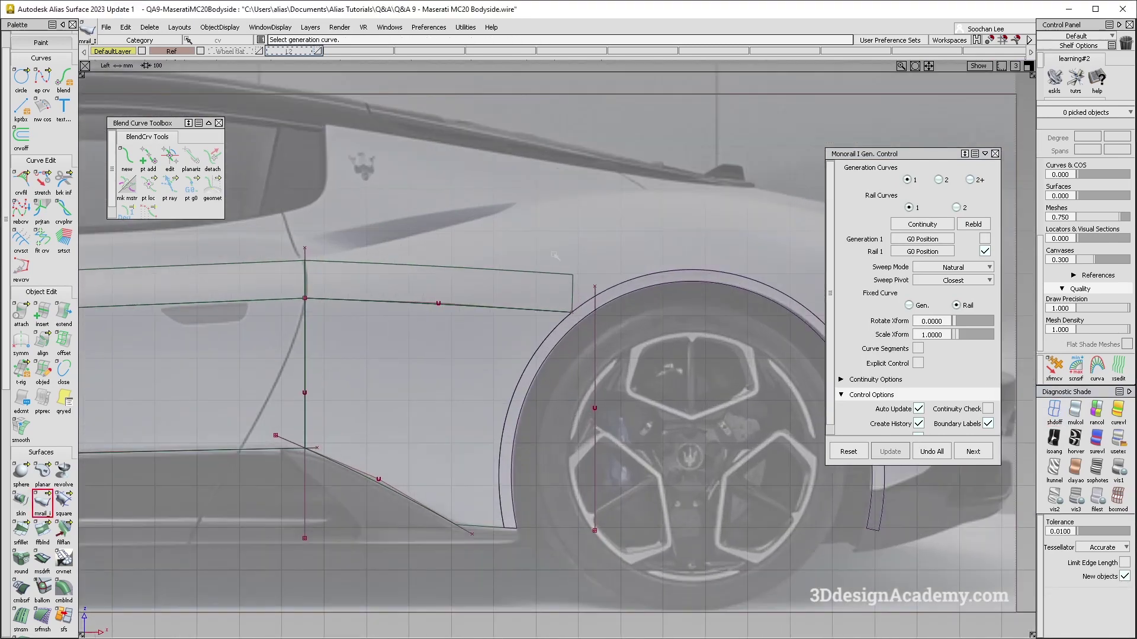
left_click_drag(556, 254, 514, 253, "ctrl+shift")
left_click_drag(513, 249, 461, 289)
middle_click_drag(468, 285, 563, 282, "alt+shift")
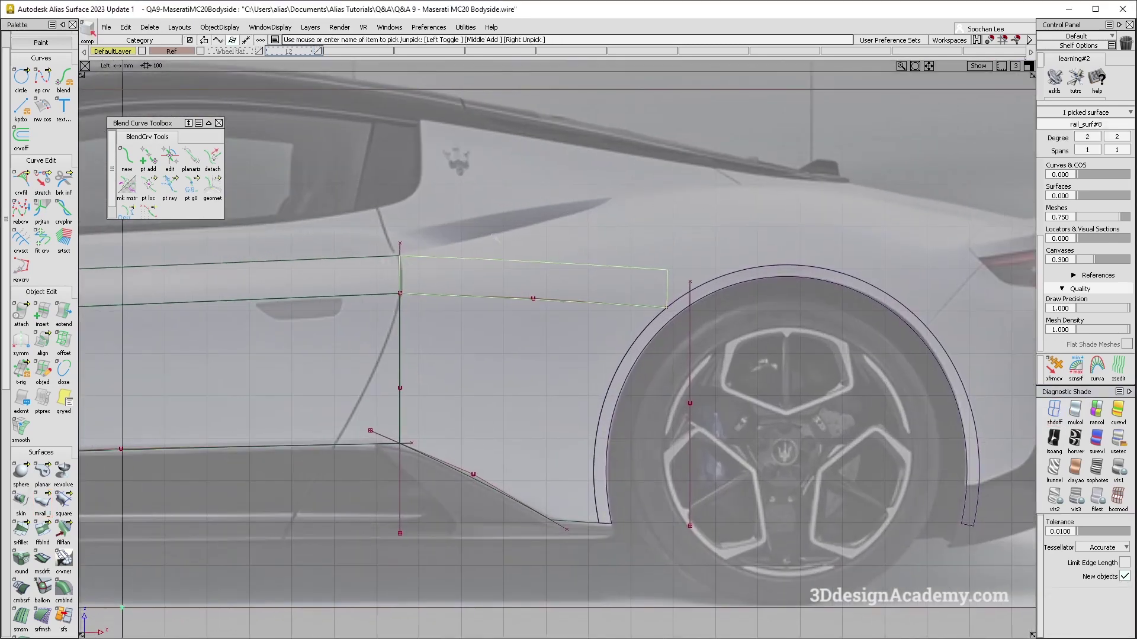
key("Delete")
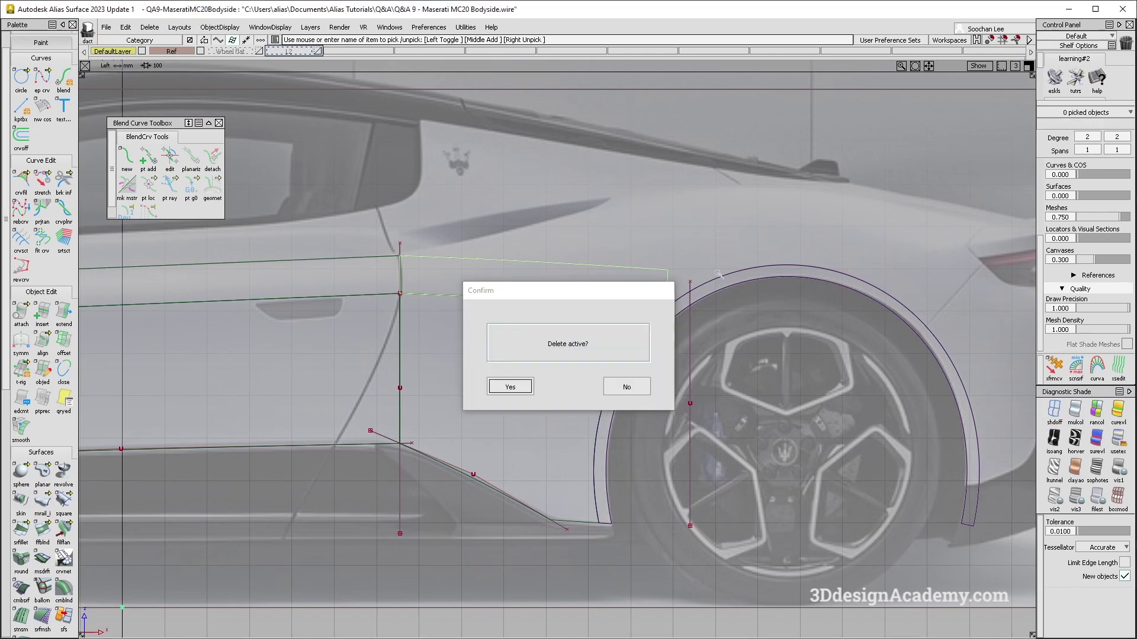
key("Return")
Draw an edit-point line from the upper door surface's top rear corner to the tail just above the taillight, checking the side photo
left_click(46, 84)
middle_click_drag(346, 305, 508, 296, "alt+shift")
left_click(538, 254)
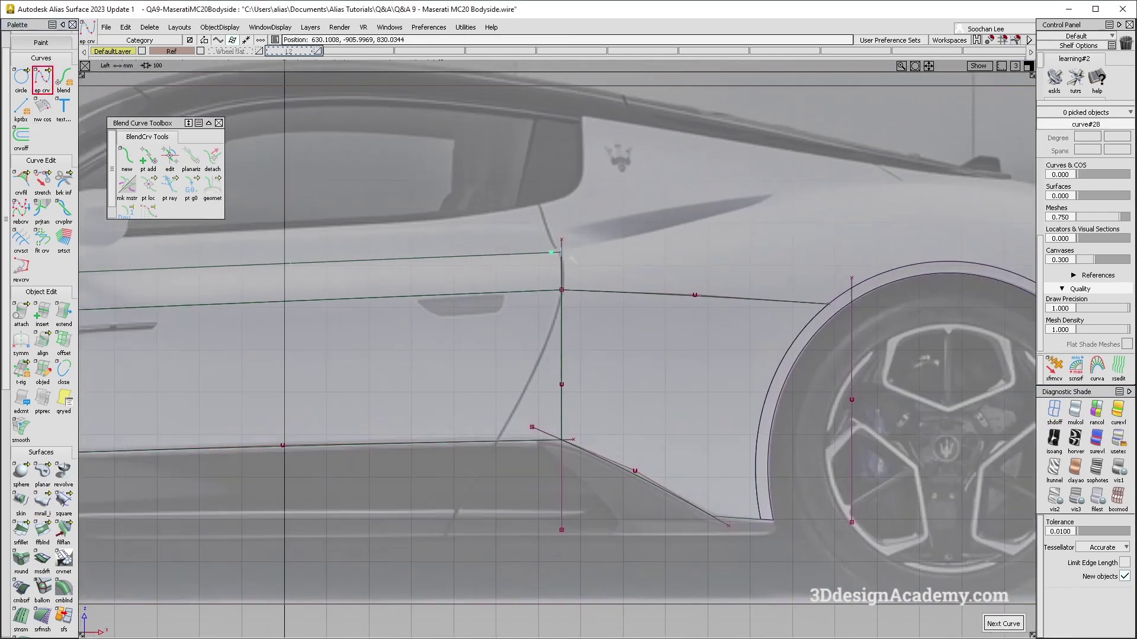
middle_click_drag(857, 257, 469, 269, "alt+shift")
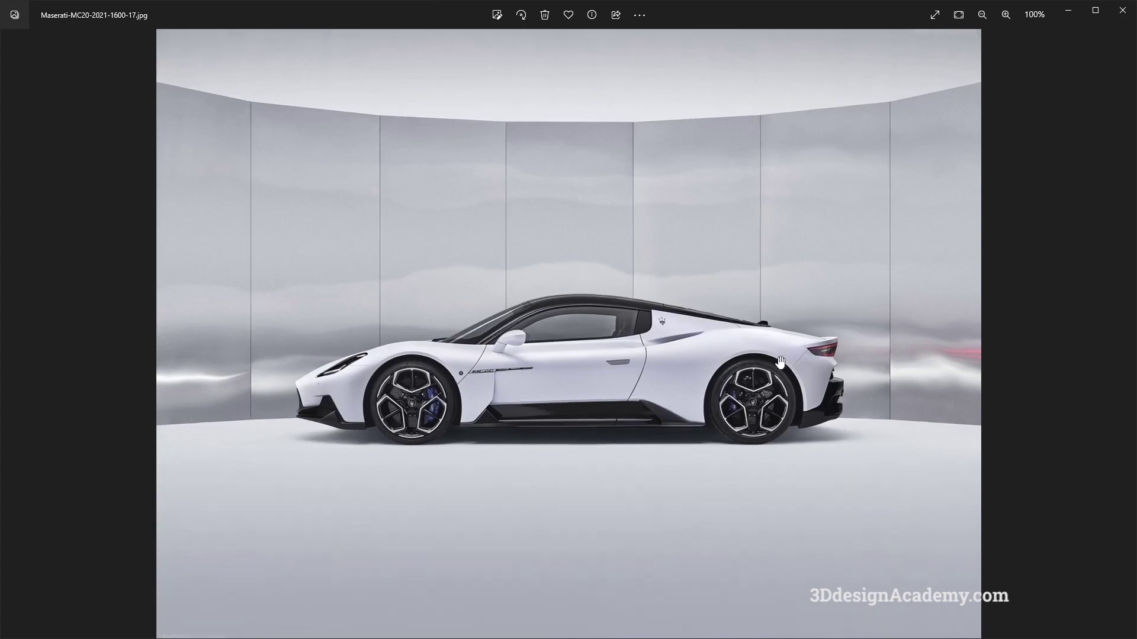
scroll(781, 362, "up", 5)
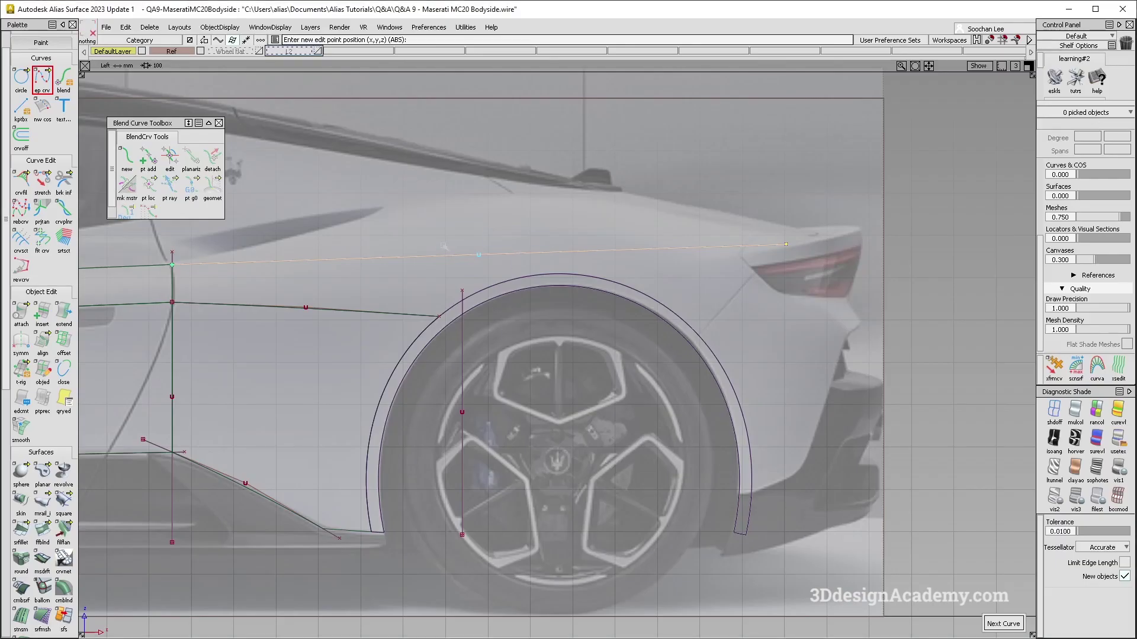
Raise the new line's middle CV about 281 mm and shift it rearward so the curve follows the rear fender's crown
left_click_drag(437, 239, 503, 266)
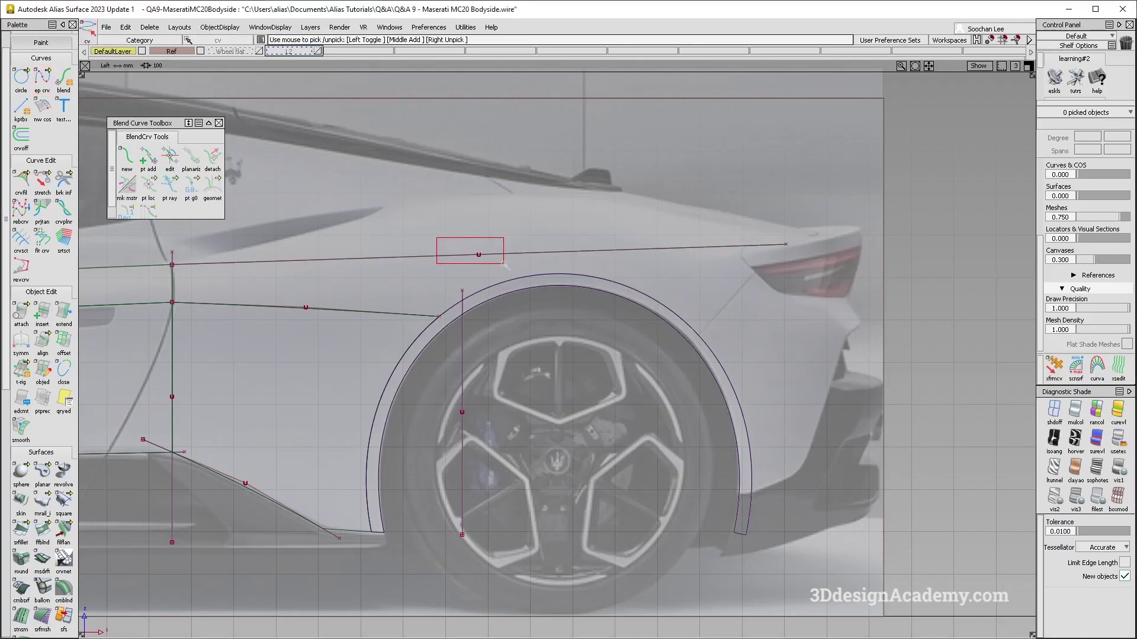
left_click_drag(497, 411, 503, 305)
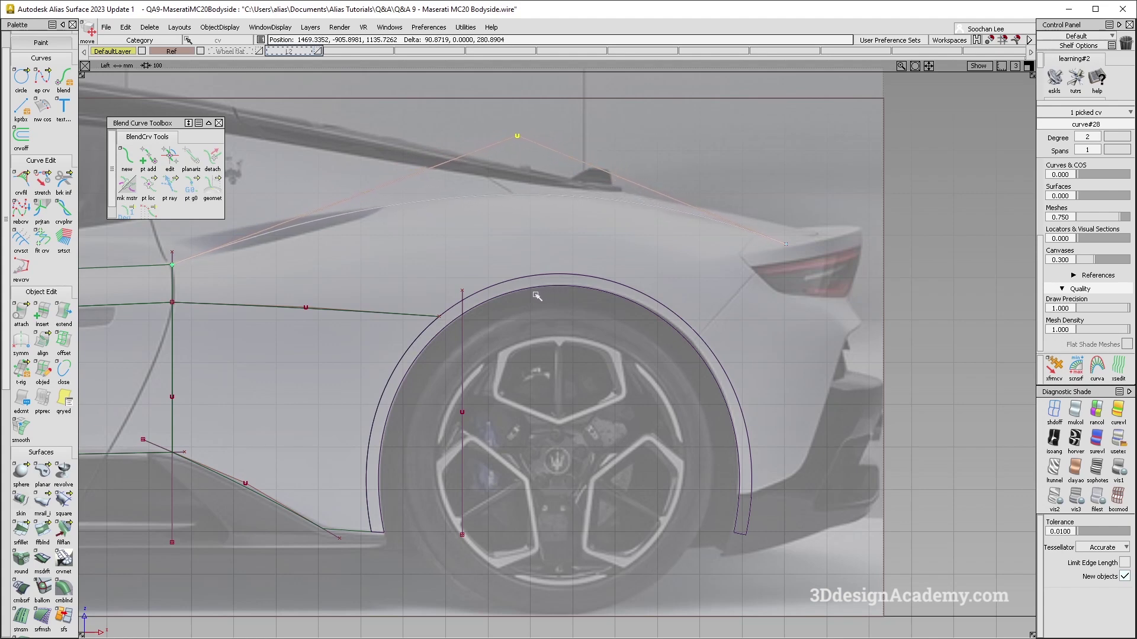
middle_click_drag(529, 295, 617, 301, "alt+shift")
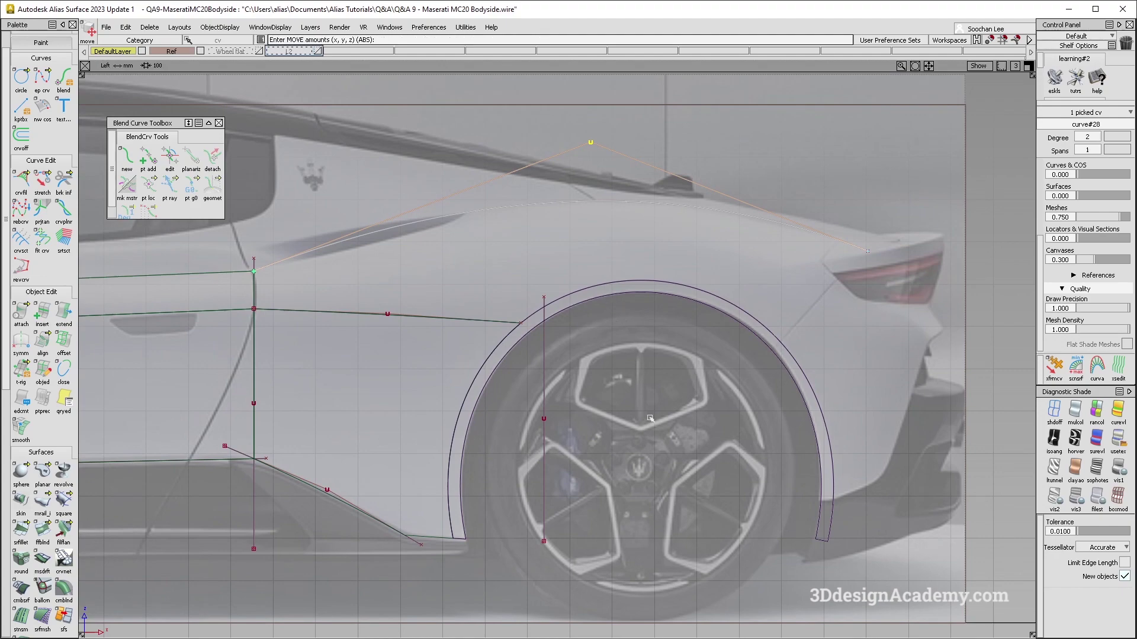
Adjust the rear fender curve's middle CV across the car's width in the top view
key("shift+n")
key("F8")
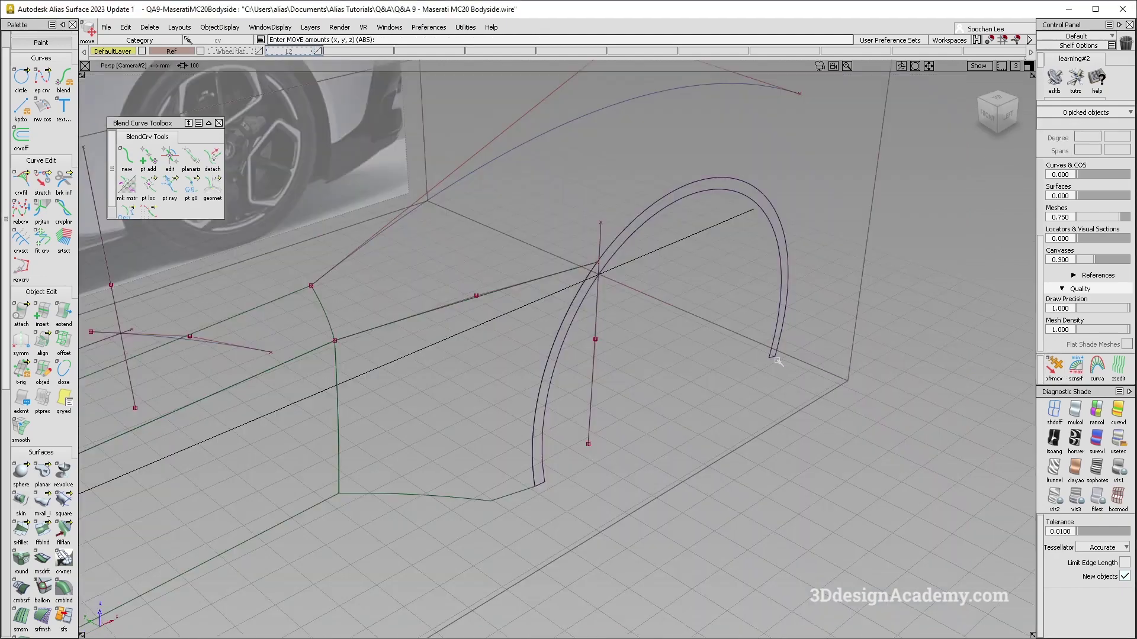
left_click_drag(769, 279, 729, 440, "alt+shift")
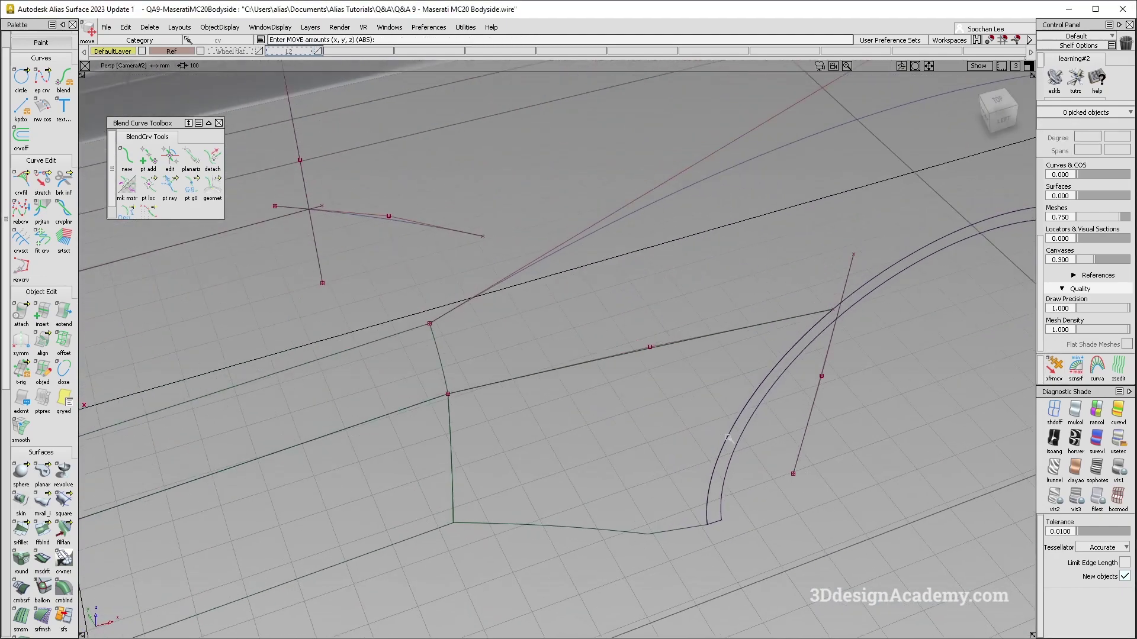
key("F5")
left_click_drag(540, 325, 608, 340, "ctrl+shift")
middle_click_drag(619, 338, 681, 292, "alt+shift")
right_click_drag(681, 292, 598, 322, "alt+shift")
middle_click_drag(597, 322, 609, 285, "alt+shift")
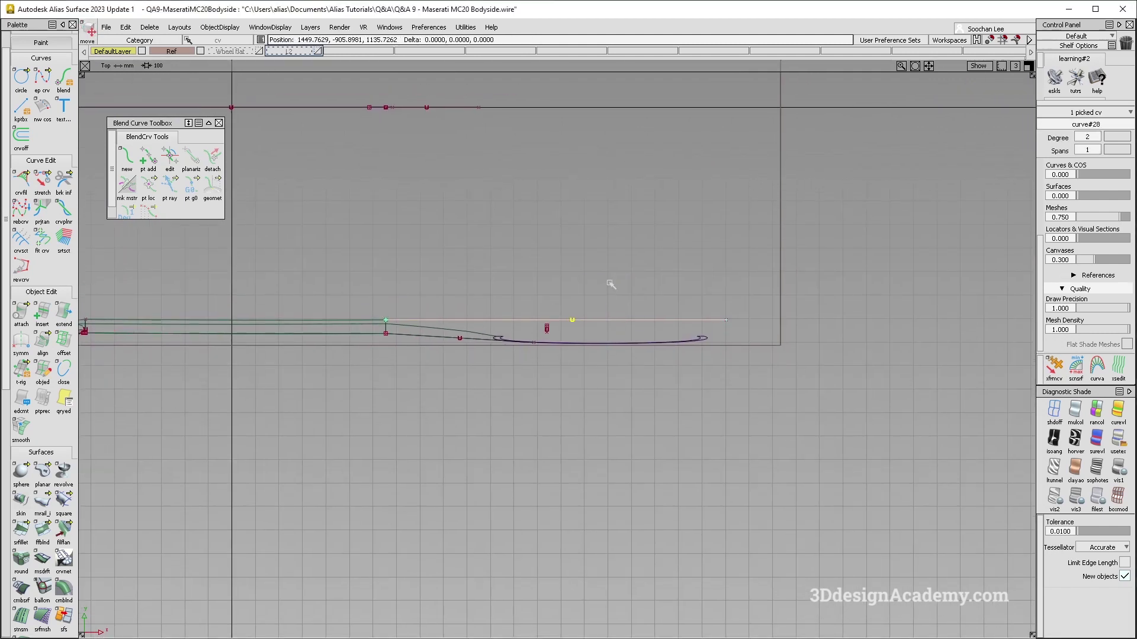
right_click_drag(609, 285, 610, 286)
left_click_drag(655, 331, 699, 243, "ctrl+shift")
key("F8")
Set up a Freeform Blend between the rear fender curve and the rear wheel arch's outer edge, with G0 Position sides and Default end flow
left_click_drag(788, 257, 434, 428, "alt+shift")
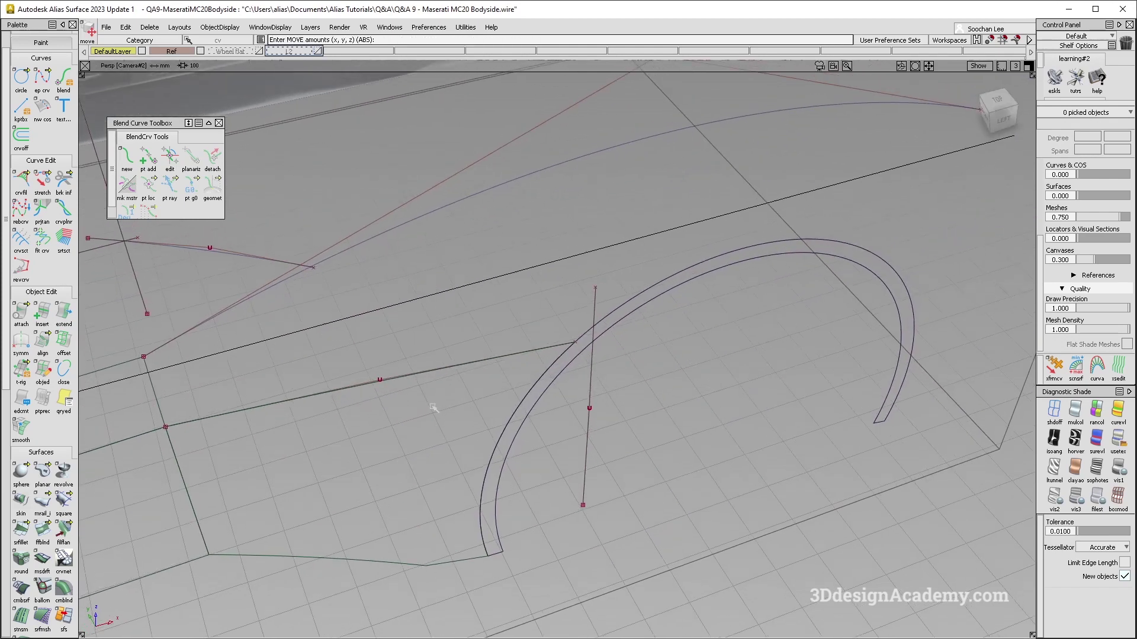
left_click(42, 531)
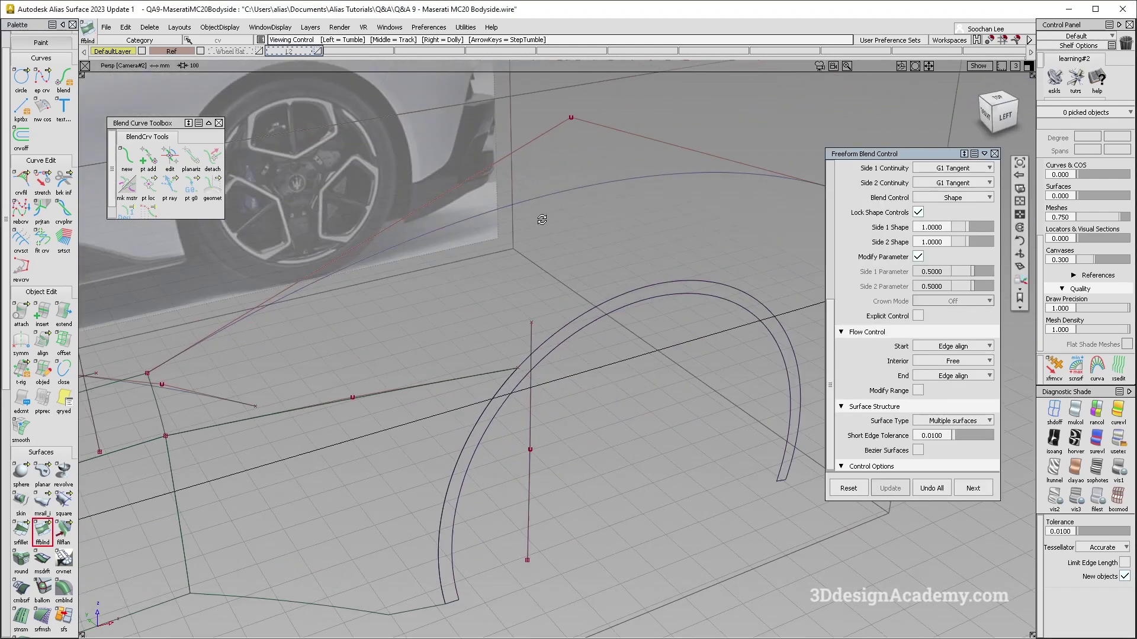
left_click(959, 168)
left_click(958, 181)
left_click(957, 183)
left_click(956, 196)
left_click_drag(616, 267, 592, 273, "alt+shift")
left_click(594, 288)
left_click_drag(728, 308, 659, 369, "alt+shift")
left_click(745, 196)
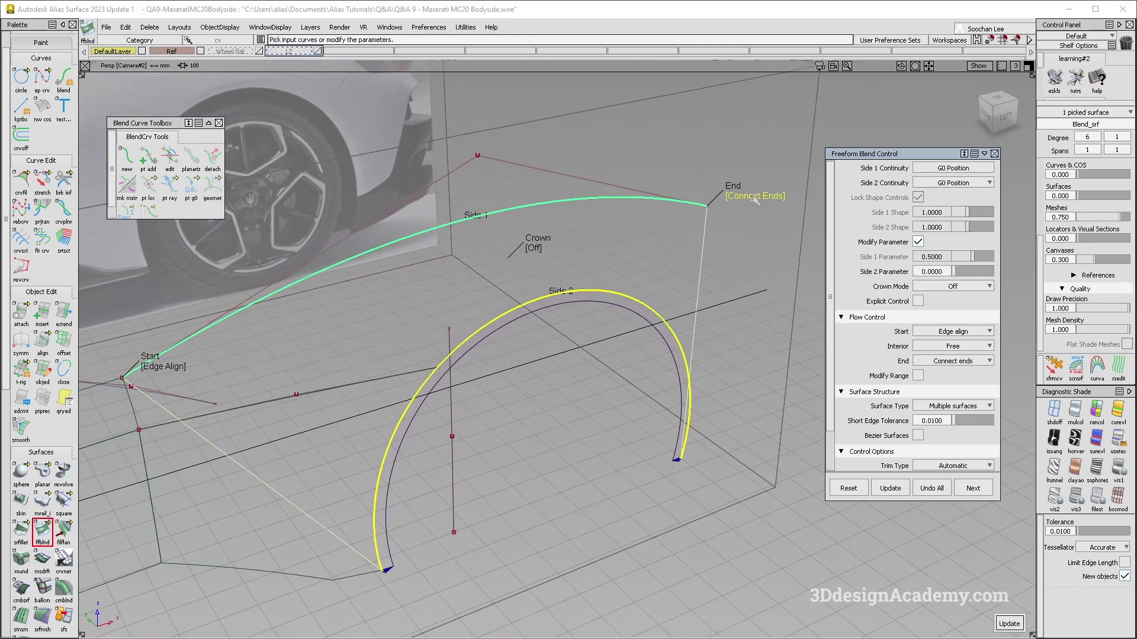
left_click(745, 196)
Disable Modify Parameter, enable Modify Range, and set the blend's start flow to Connect ends
middle_click_drag(286, 390, 492, 310, "alt+shift")
left_click_drag(492, 310, 419, 337, "alt+shift")
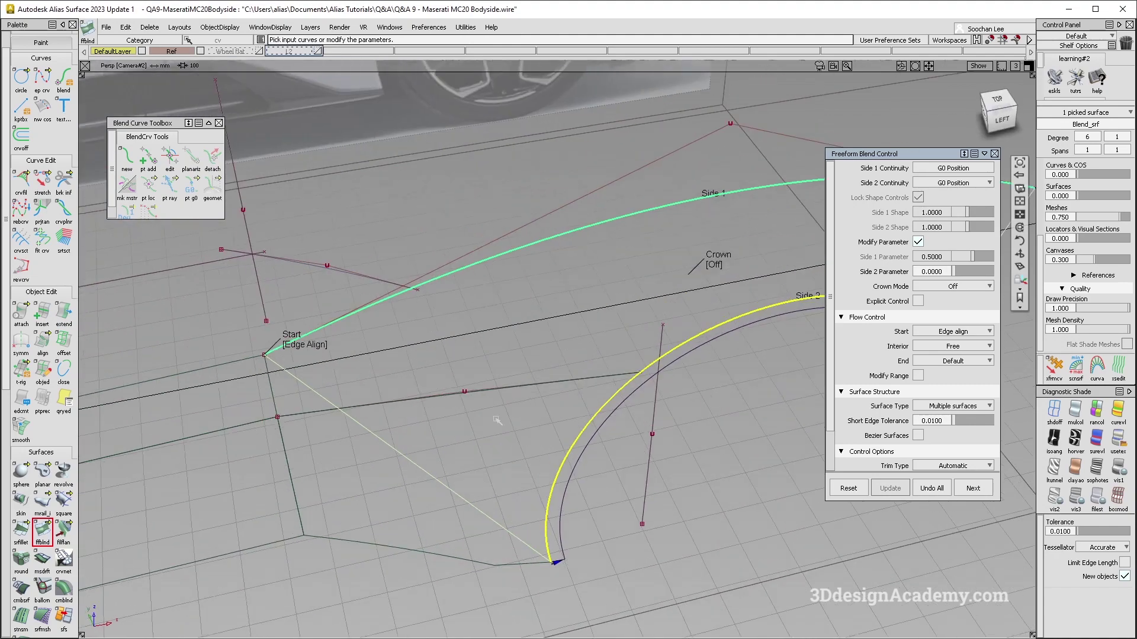
middle_click_drag(522, 483, 525, 389, "alt+shift")
left_click(918, 242)
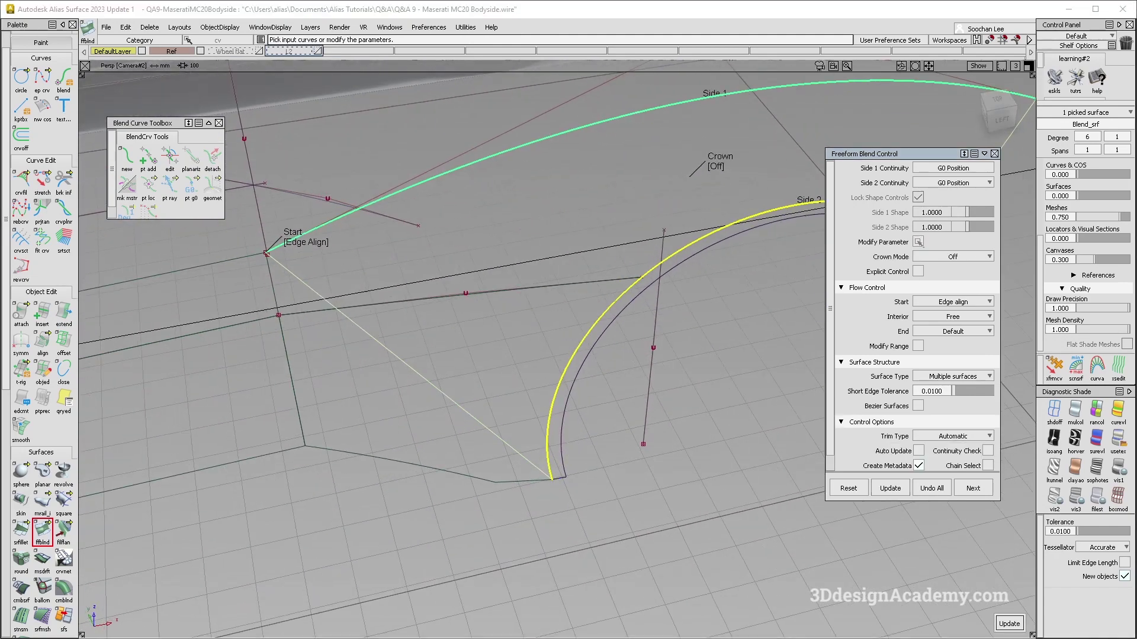
left_click(918, 346)
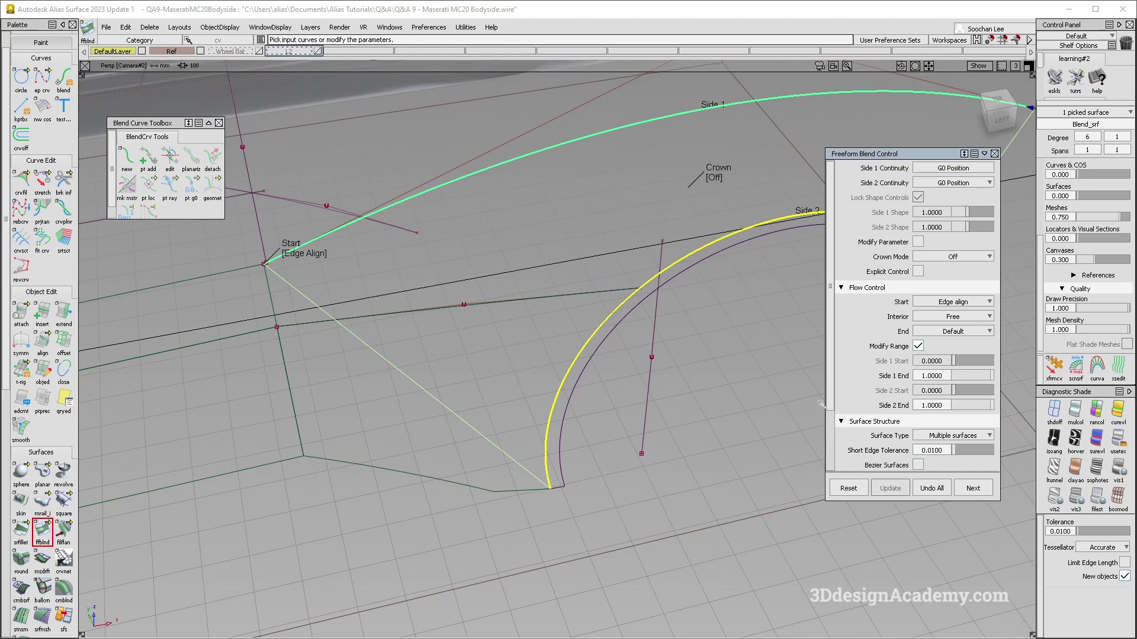
left_click(295, 253)
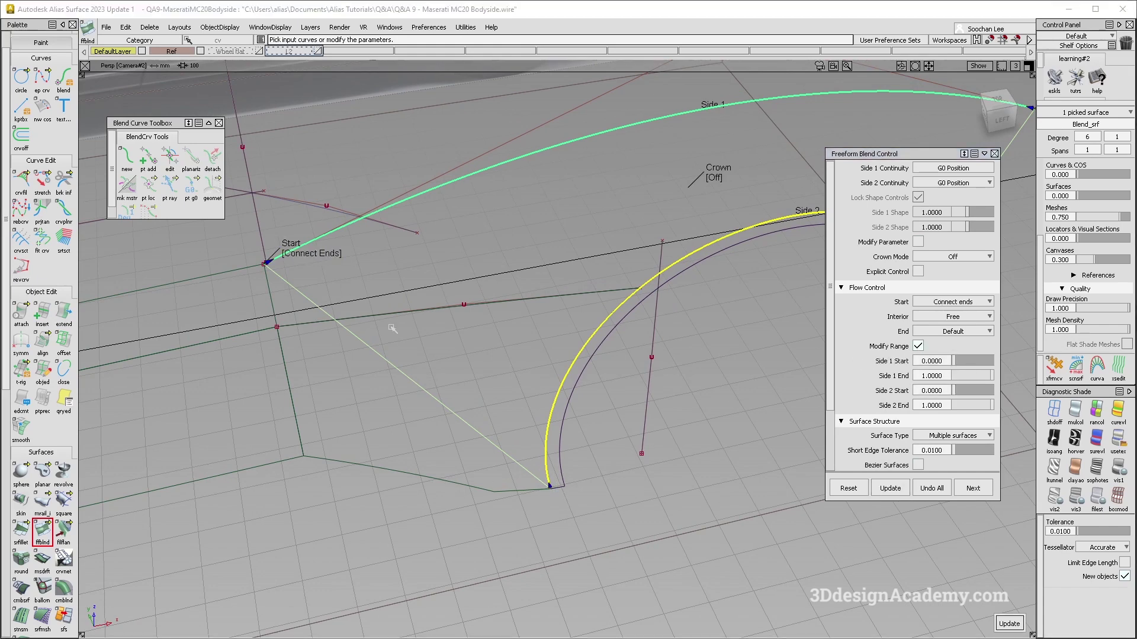
Shorten the blend's front range to 0.3131 on the fender curve and 0.4373 on the wheel arch, and build the surface
left_click_drag(549, 488, 649, 330)
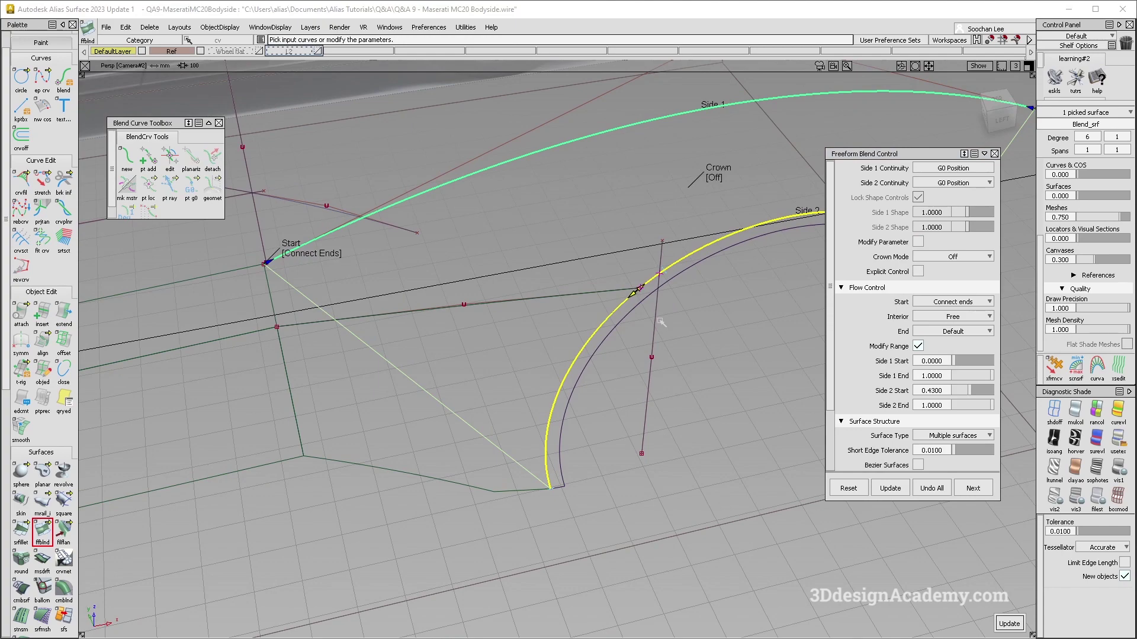
left_click(271, 258)
left_click_drag(269, 263, 526, 155)
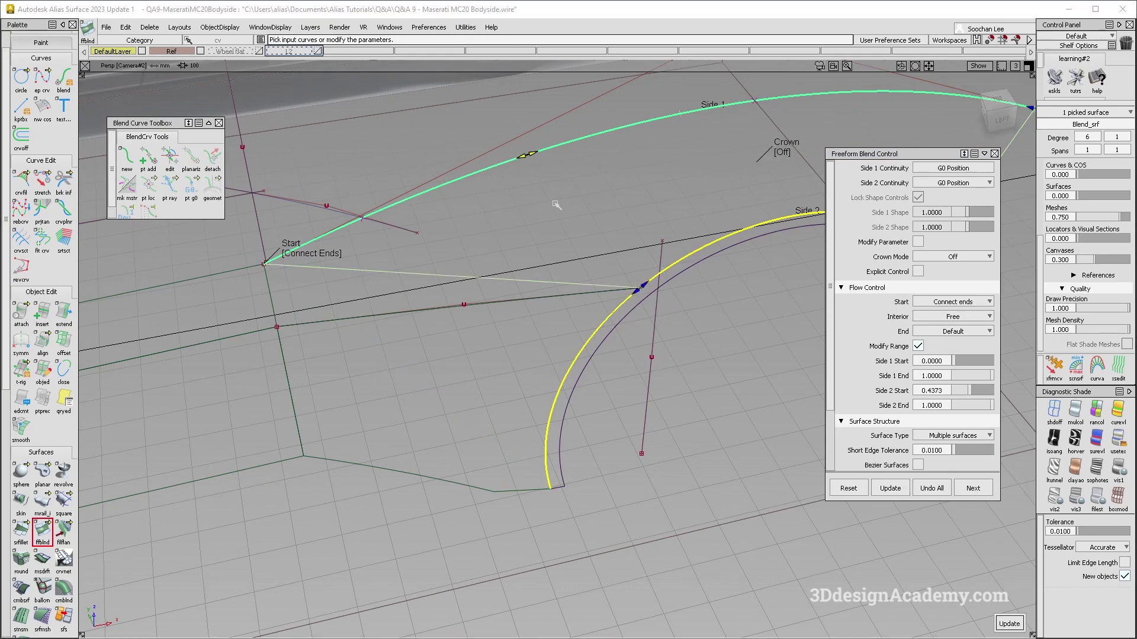
key("space")
left_click_drag(567, 202, 559, 169, "alt+shift")
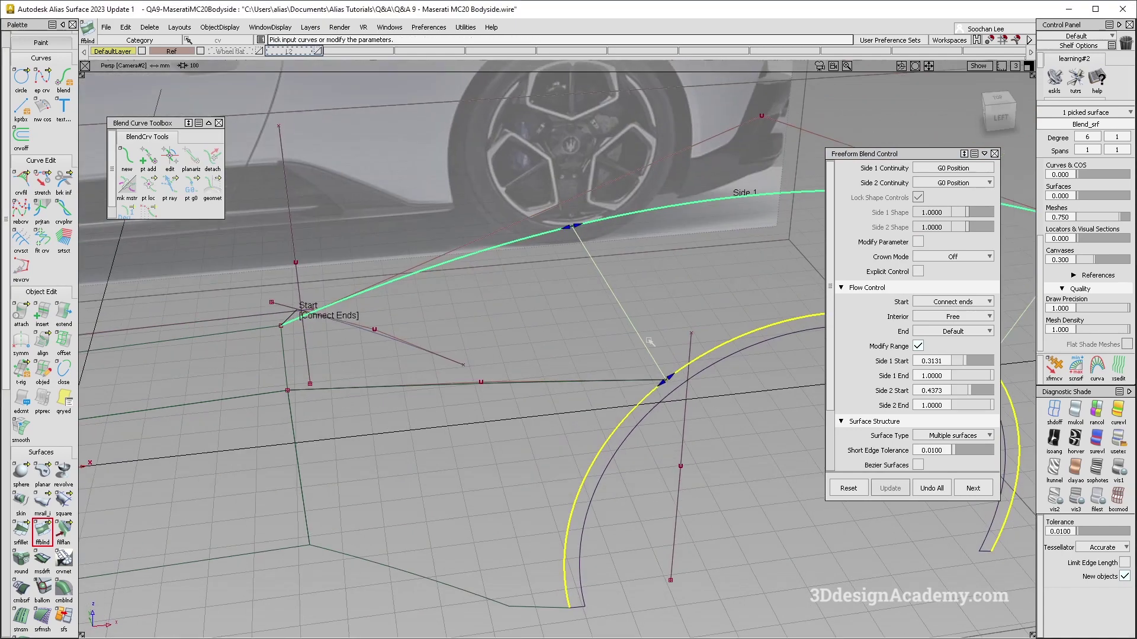
left_click_drag(382, 332, 450, 355, "alt+shift")
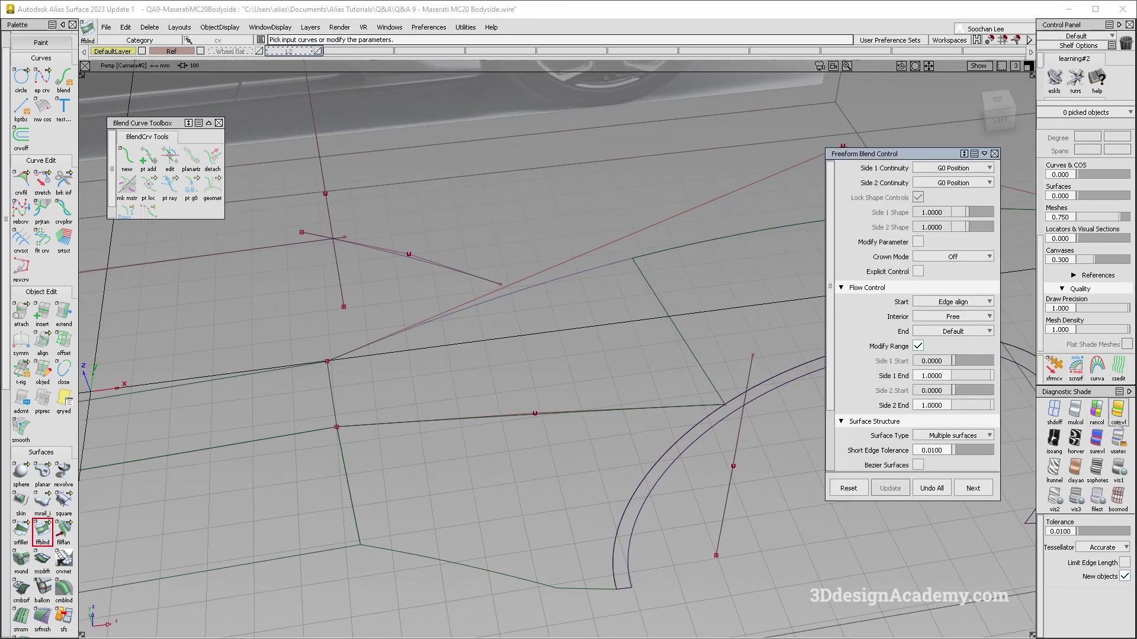
Shade the model and give the fender blend a flipped Proportional crown with a value of 0.015
left_click_drag(532, 419, 591, 155, "alt+shift")
right_click_drag(593, 135, 586, 142, "alt+shift")
left_click_drag(586, 142, 626, 152, "alt+shift")
middle_click_drag(627, 152, 538, 243, "alt+shift")
left_click(444, 333)
right_click_drag(407, 351, 433, 337, "alt+shift")
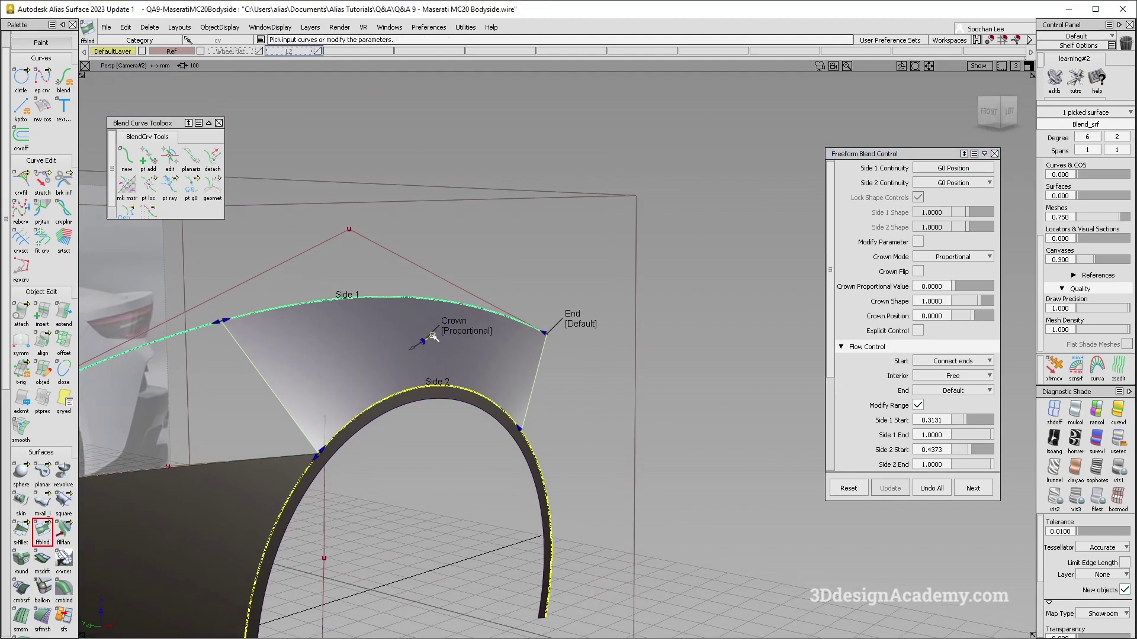
left_click_drag(392, 374, 515, 347, "alt+shift")
left_click_drag(954, 287, 957, 288)
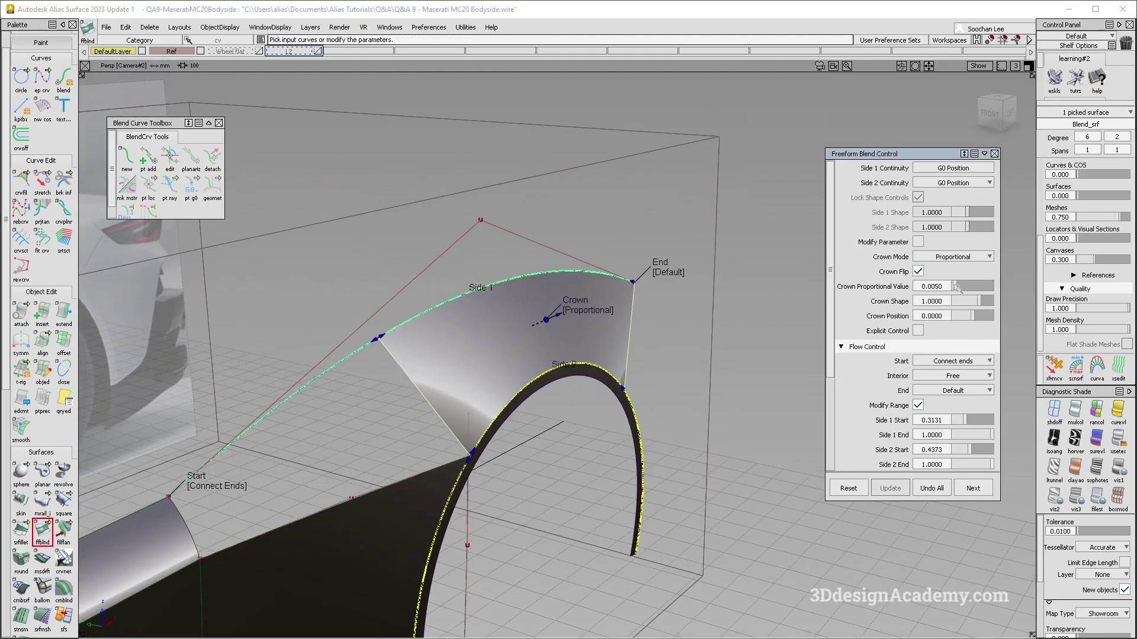
left_click_drag(487, 348, 654, 284, "alt+shift")
left_click(962, 288)
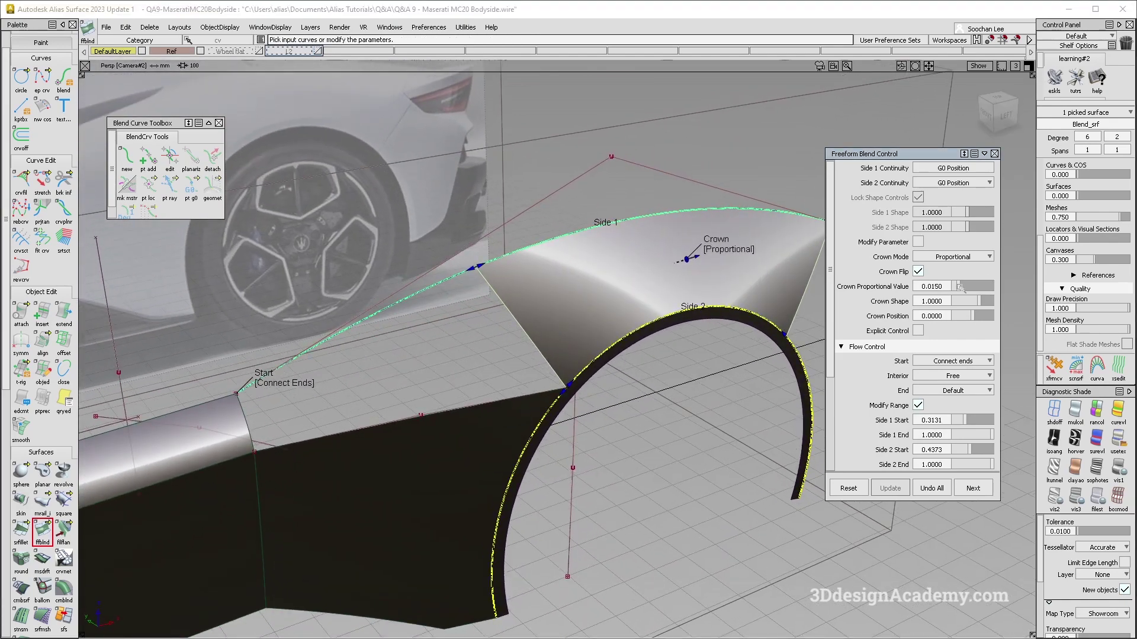
key("alt+Tab")
key("alt+Tab")
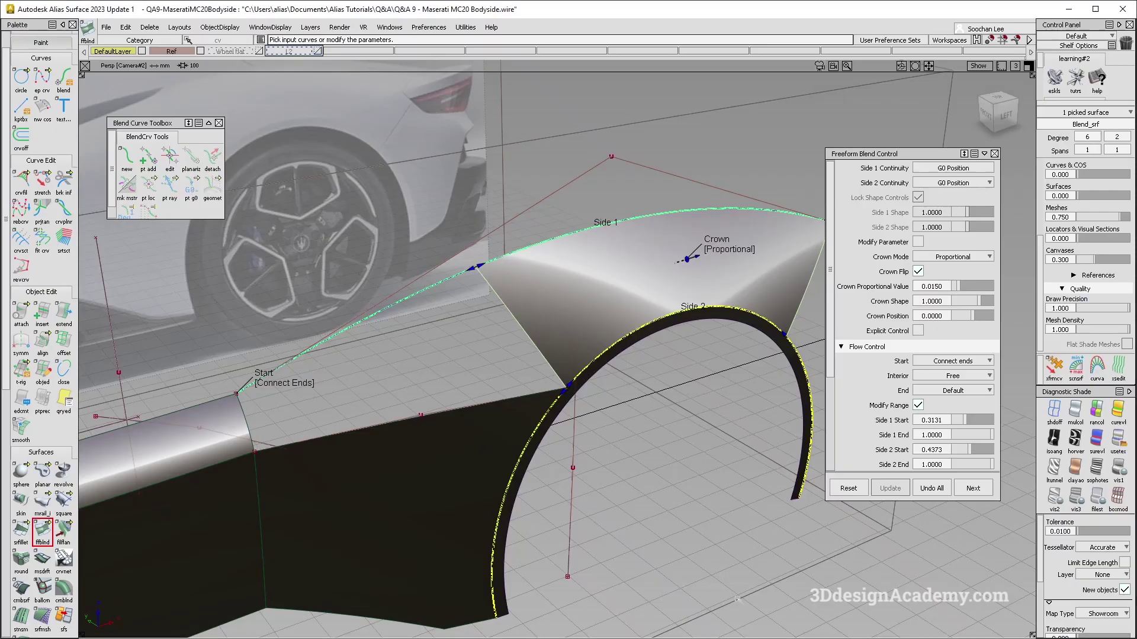
Fill the opening between the upper door surface, fender curve, fender blend and lower bodyside with a four-sided Square surface
left_click_drag(533, 357, 453, 438, "alt+shift")
left_click(43, 532)
left_click(63, 502)
left_click(282, 424)
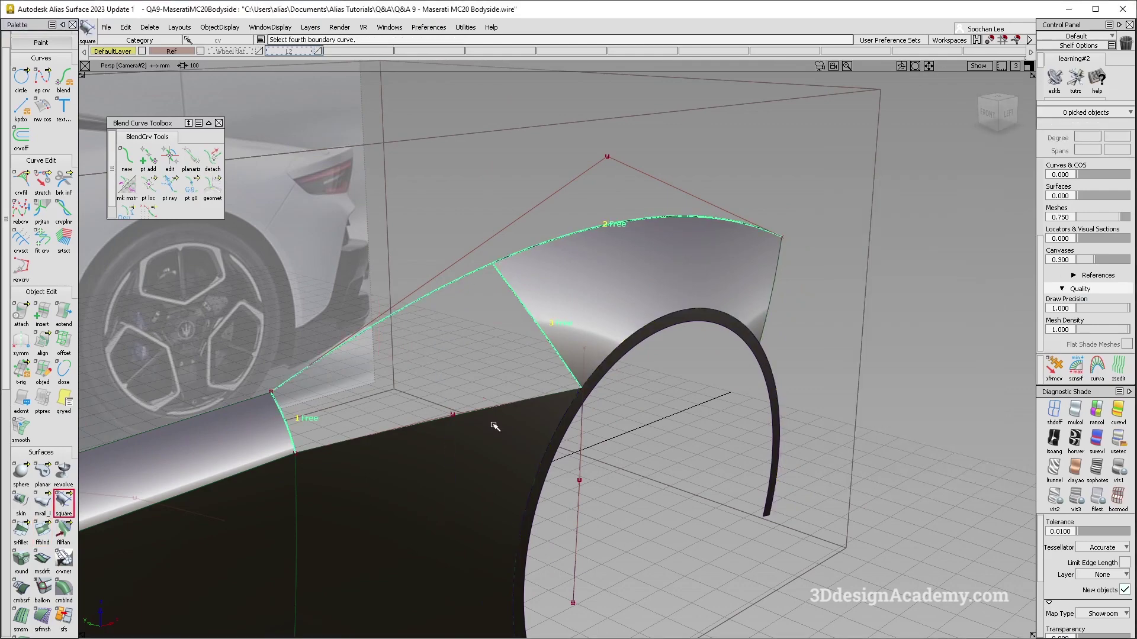
left_click(487, 405)
left_click_drag(452, 370, 581, 318, "alt+shift")
left_click(477, 363)
right_click_drag(582, 316, 598, 290, "alt+shift")
left_click_drag(598, 290, 521, 290, "alt+shift")
right_click_drag(610, 343, 515, 332, "alt+shift")
left_click_drag(515, 332, 613, 287, "alt+shift")
Reopen the fender blend and adjust its crown proportional value through 0.01 and 0.02 to 0.03, checking the highlights
left_click(614, 282)
right_click_drag(580, 289, 566, 279, "alt+shift")
middle_click_drag(566, 279, 607, 276, "alt+shift")
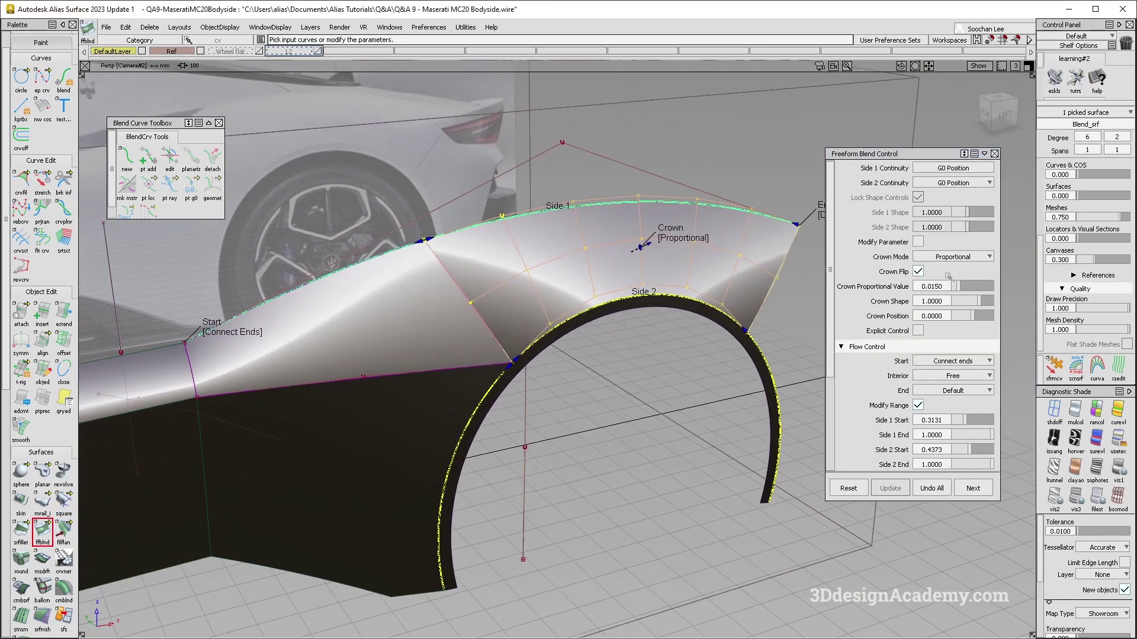
left_click_drag(954, 287, 953, 287)
left_click_drag(618, 296, 572, 310, "alt+shift")
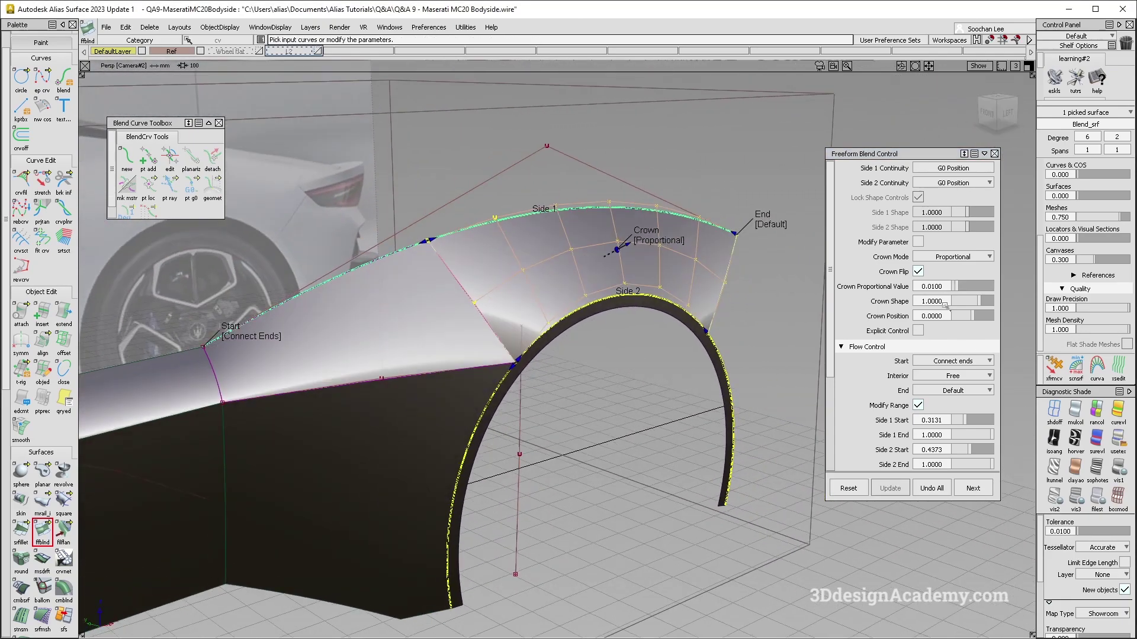
left_click_drag(957, 290, 962, 288)
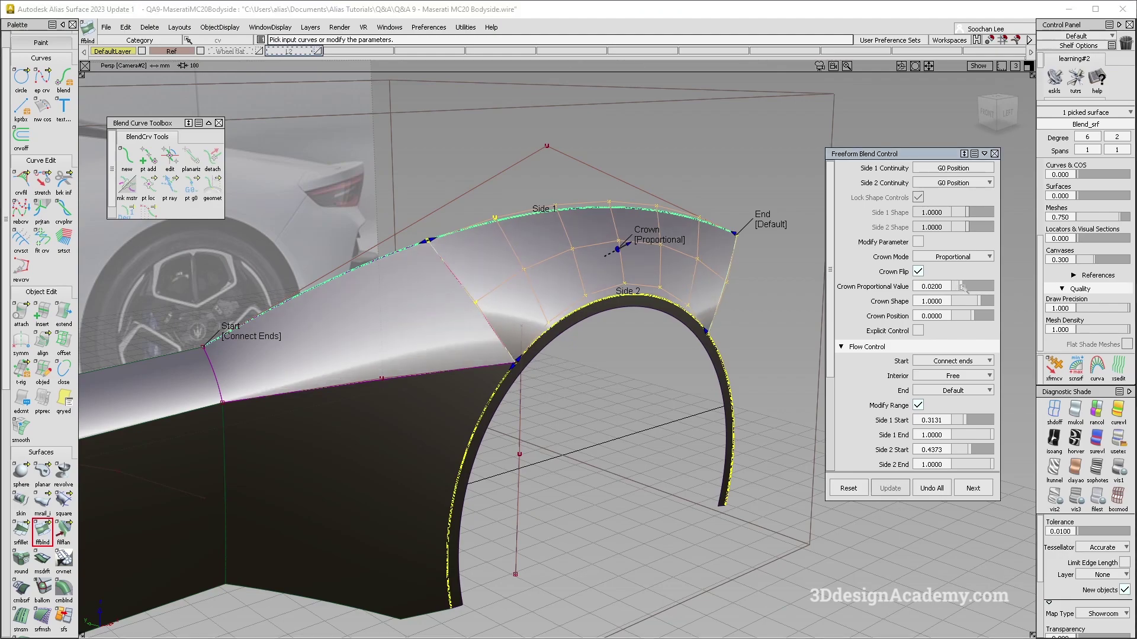
left_click_drag(515, 278, 435, 244, "alt+shift")
left_click_drag(481, 302, 669, 385, "alt+shift")
right_click_drag(671, 388, 622, 332, "ctrl+shift")
left_click_drag(621, 333, 837, 258, "alt+shift")
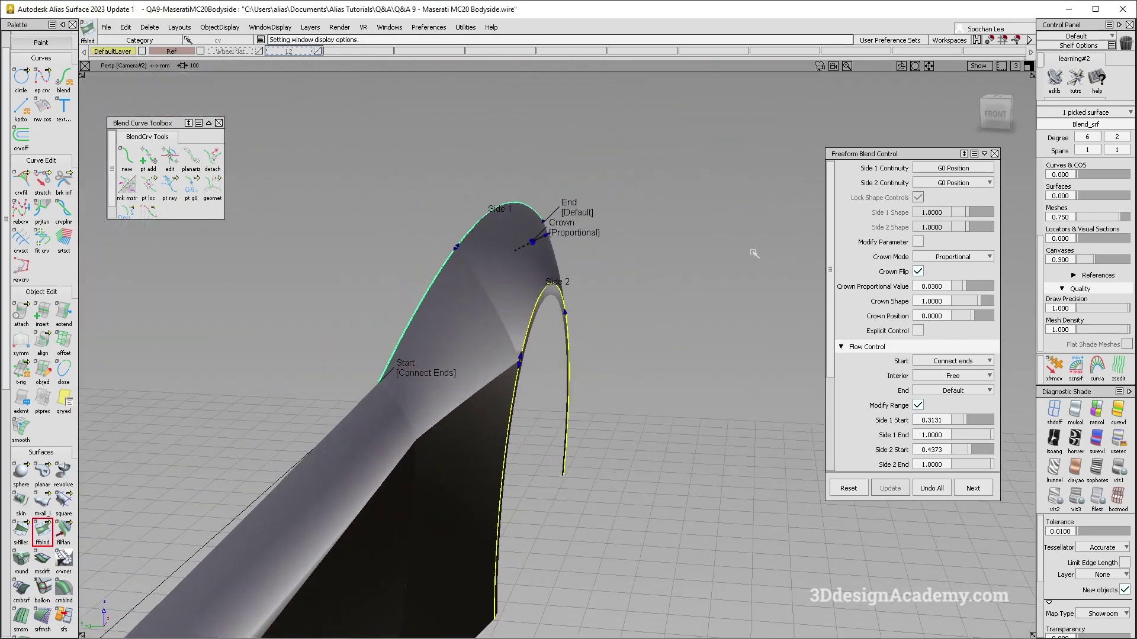
Switch to the photo viewer to examine the MC20's rear fender shape, and compare it with the shaded model from the front
key("alt+Tab")
key("Left")
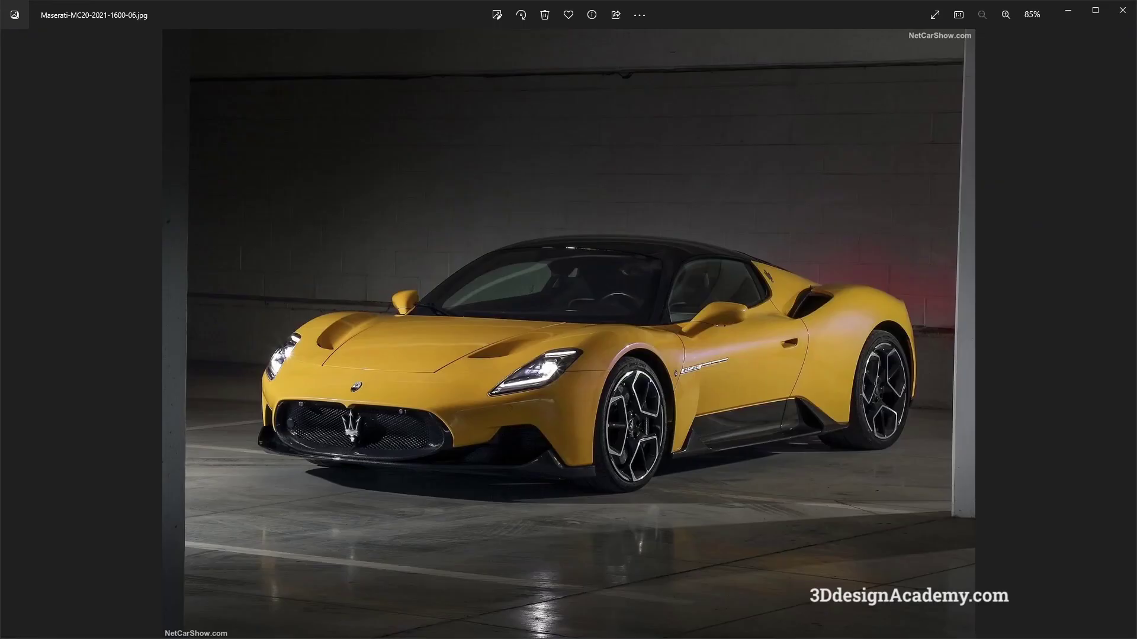
key("Right")
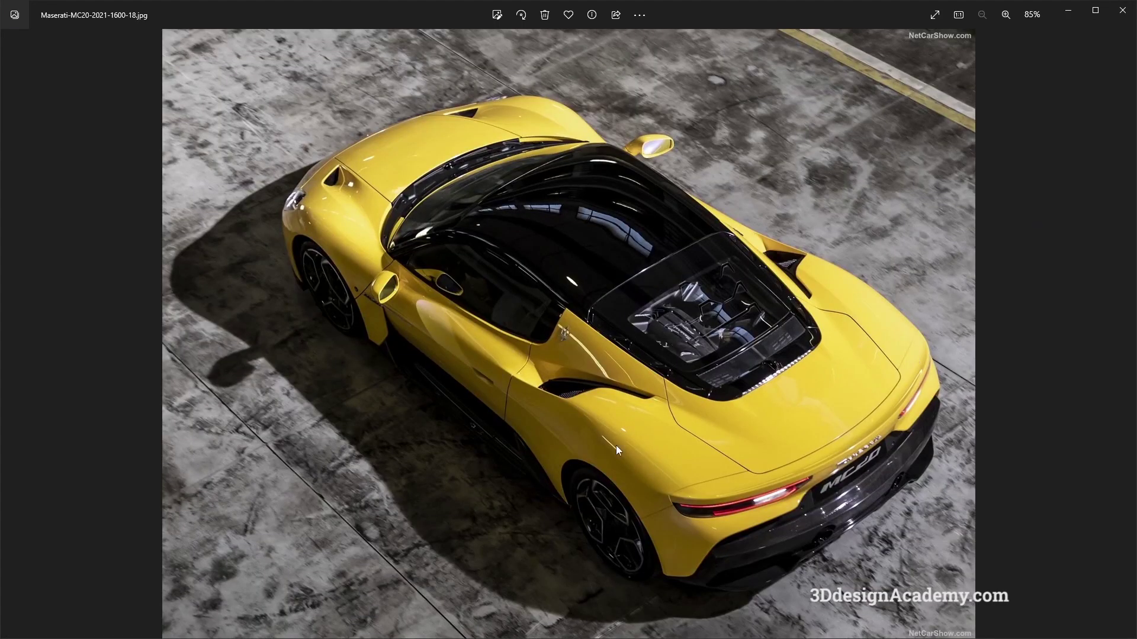
key("Right")
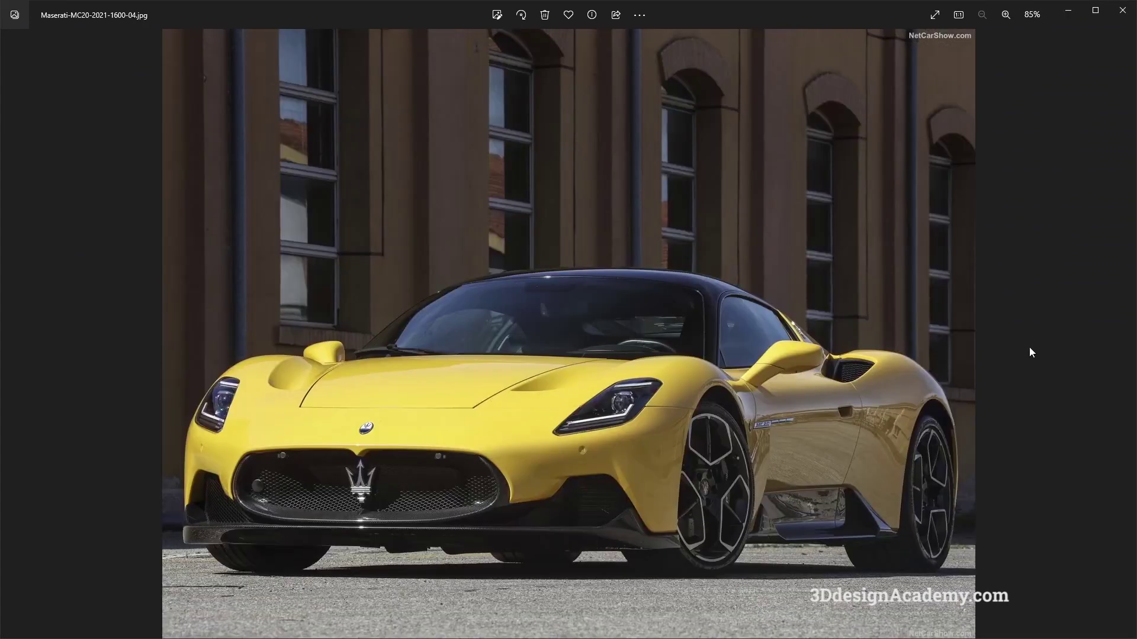
key("Left")
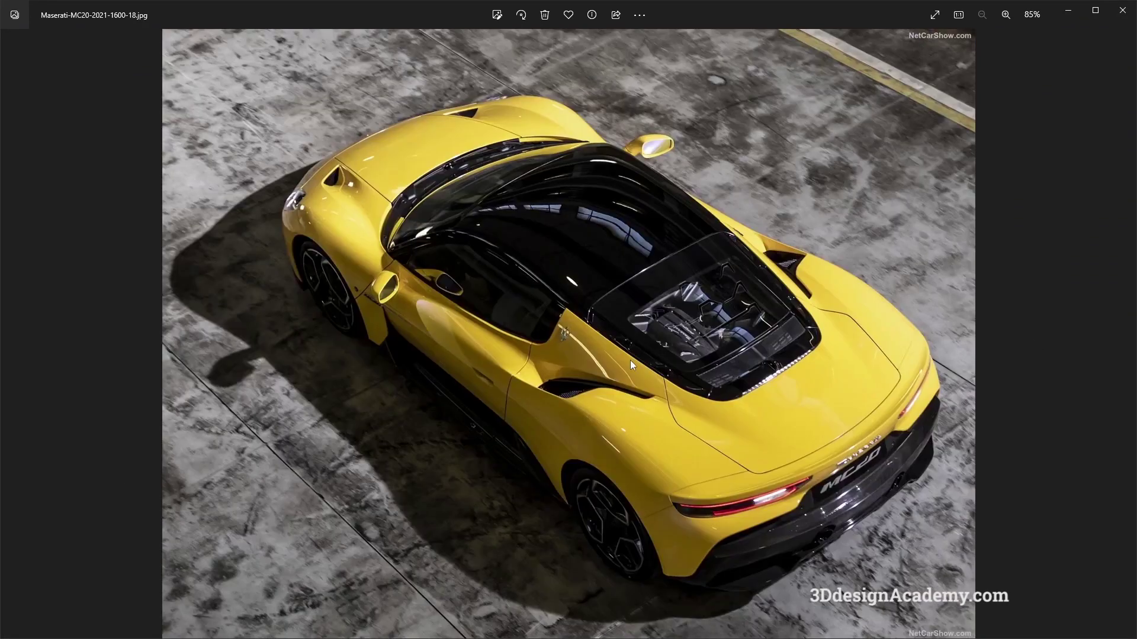
key("Right")
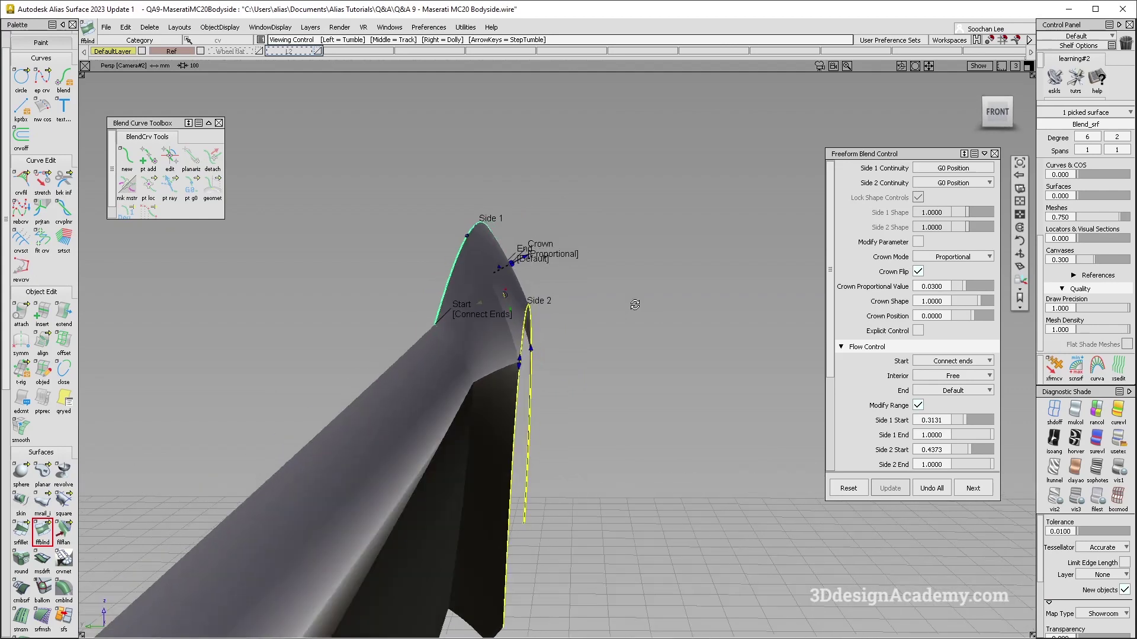
left_click_drag(524, 257, 983, 245, "alt+shift")
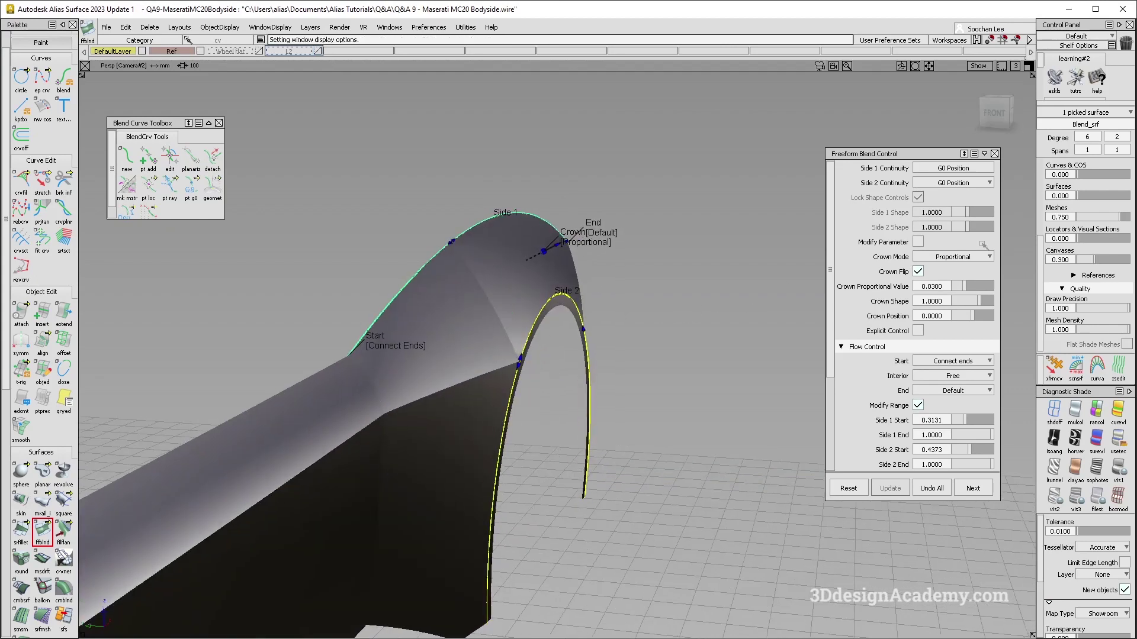
left_click_drag(599, 312, 1035, 269, "alt+shift")
Set the fender blend's crown proportional value to 0.05, inspect the shape and deselect the blend
left_click(972, 290)
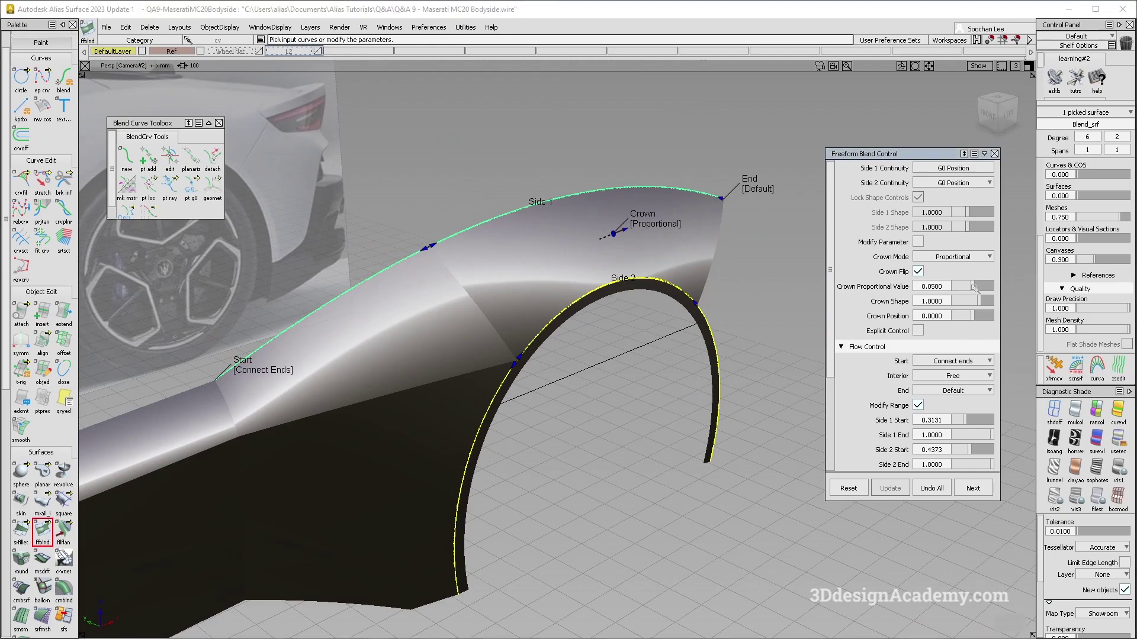
left_click_drag(450, 355, 701, 291, "alt+shift")
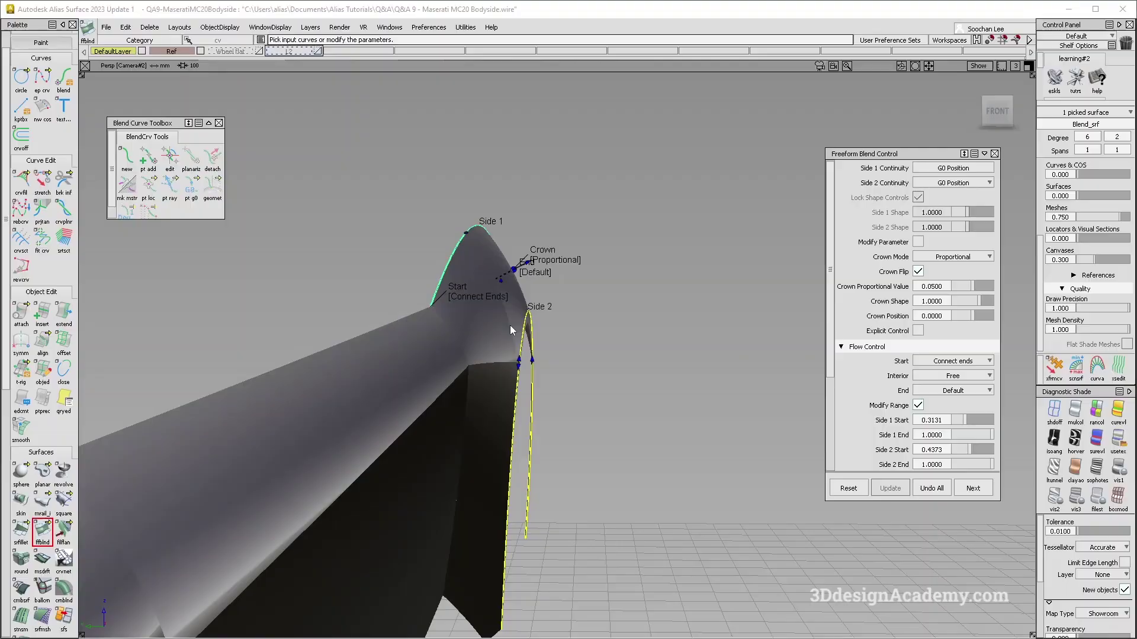
mouse_move(510, 325)
left_mouse_down("alt+shift")
mouse_move(518, 306)
mouse_move(526, 342)
left_mouse_up("alt+shift")
left_click_drag(581, 312, 576, 423, "ctrl+shift")
left_click_drag(613, 382, 598, 348, "alt+shift")
left_click_drag(441, 302, 563, 337, "alt+shift")
left_click(482, 309)
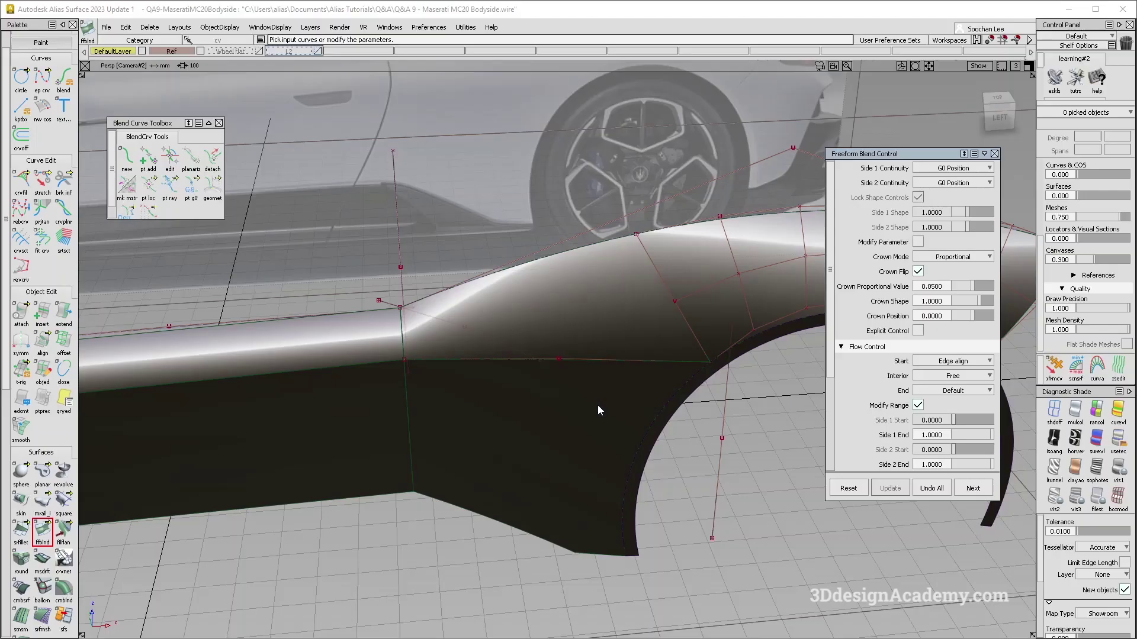
Pick the middle CV of the upper bodyside's section curve near the front of the door and activate Transform CV on it
left_click_drag(599, 411, 381, 420, "alt+shift")
right_click_drag(269, 403, 326, 396, "alt+shift")
left_click_drag(323, 395, 269, 398, "ctrl+shift")
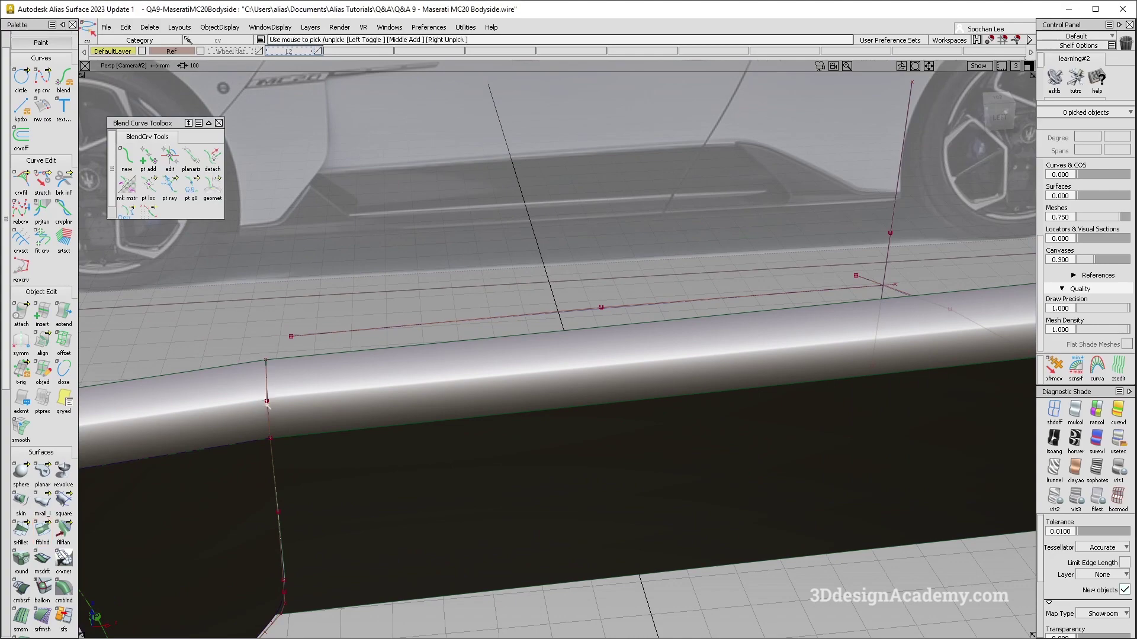
left_click(267, 401)
right_click_drag(268, 402, 348, 391, "alt+shift")
left_click_drag(347, 391, 107, 382, "alt+shift")
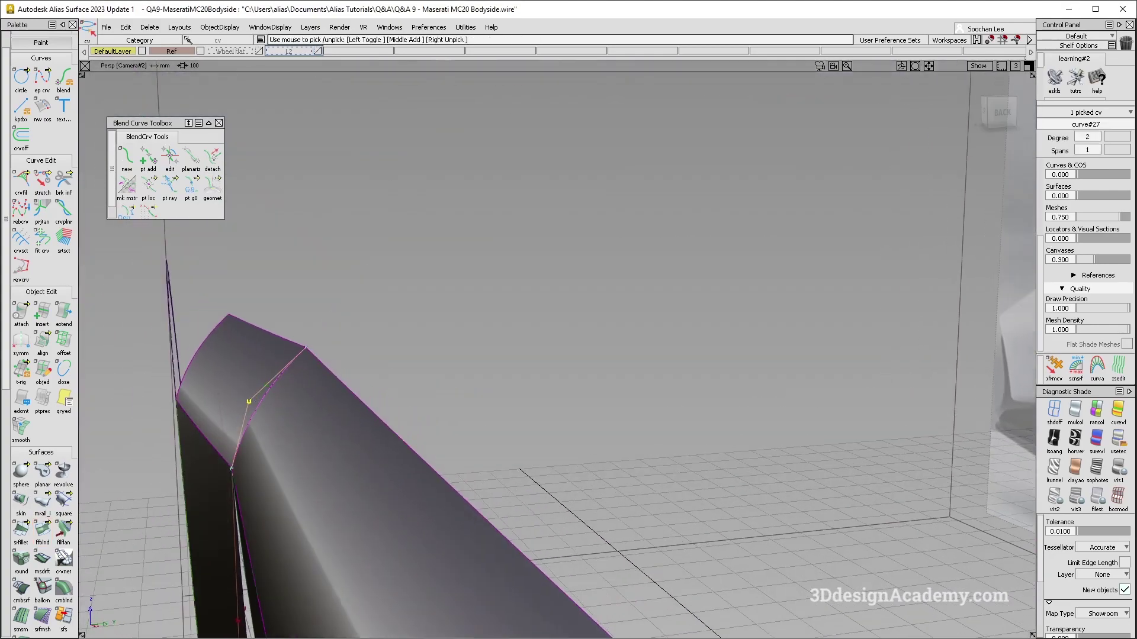
middle_click_drag(350, 367, 350, 318, "ctrl+shift")
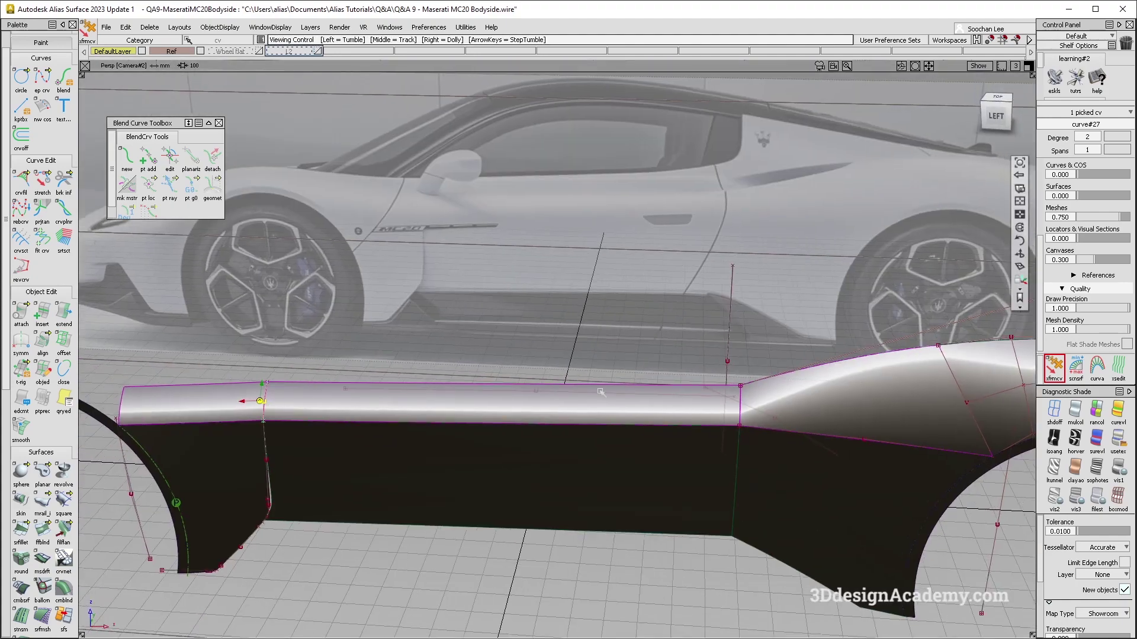
left_click_drag(592, 390, 614, 418, "alt+shift")
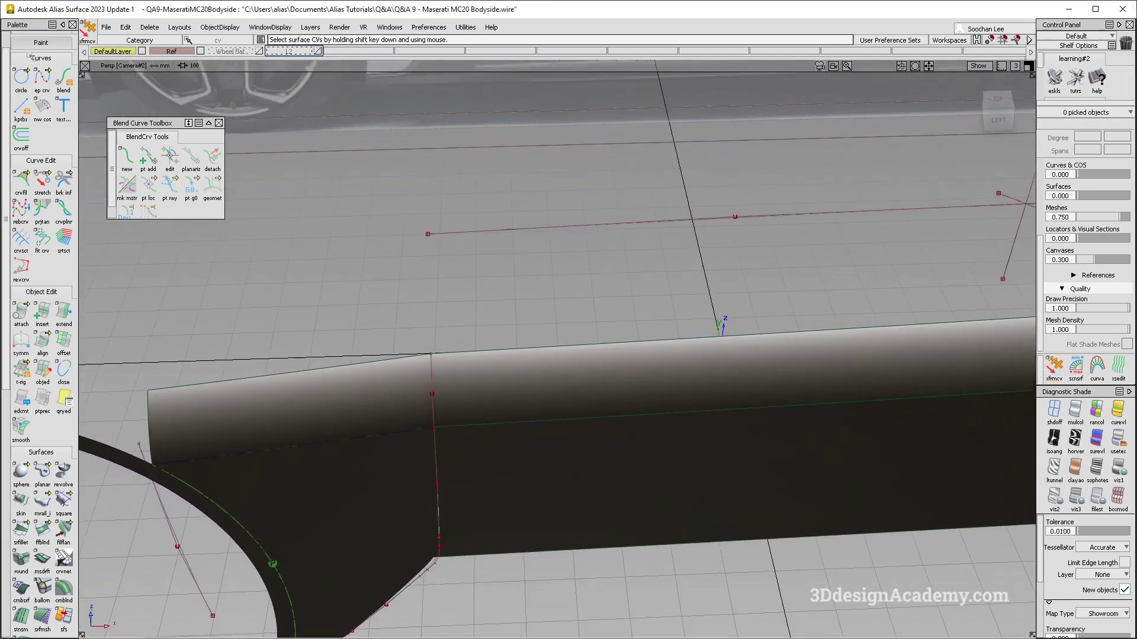
Draw an edit-point curve upward from the top end of the front door section in the side view, checking it against the front photo
left_click(42, 77)
left_click(430, 344)
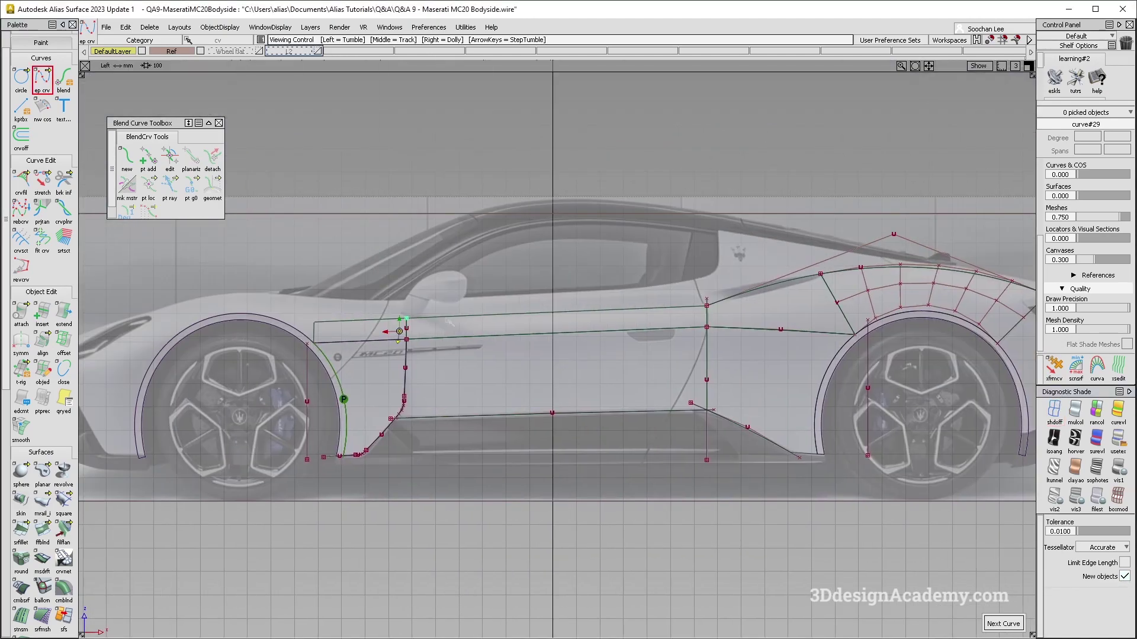
right_click_drag(450, 324, 479, 267, "alt+shift")
right_click_drag(427, 291, 427, 288)
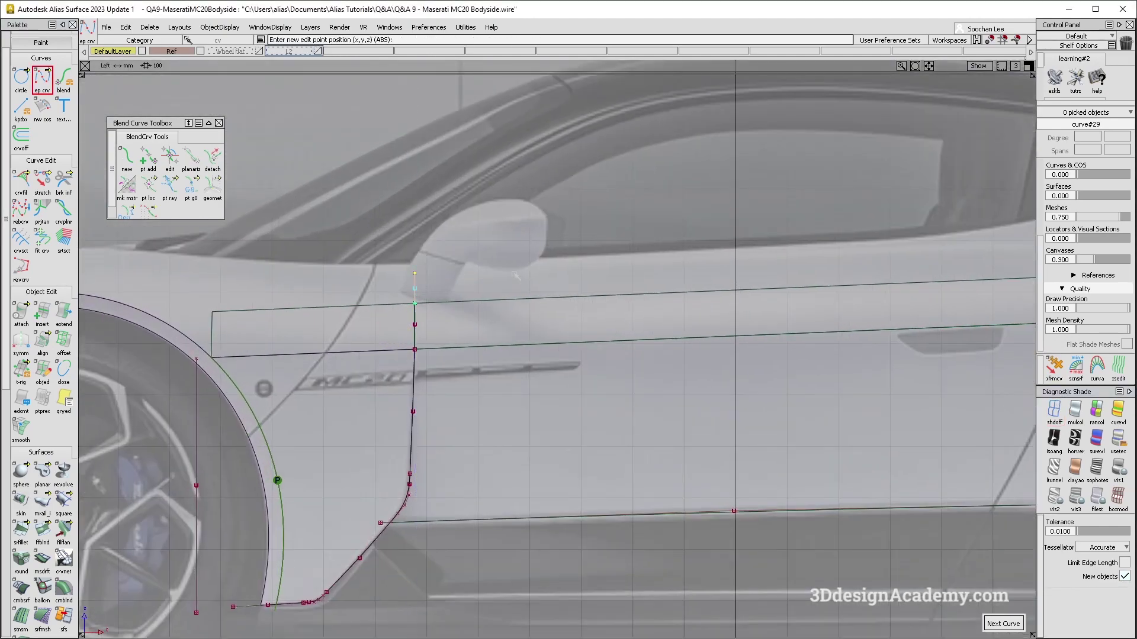
key("alt+Tab")
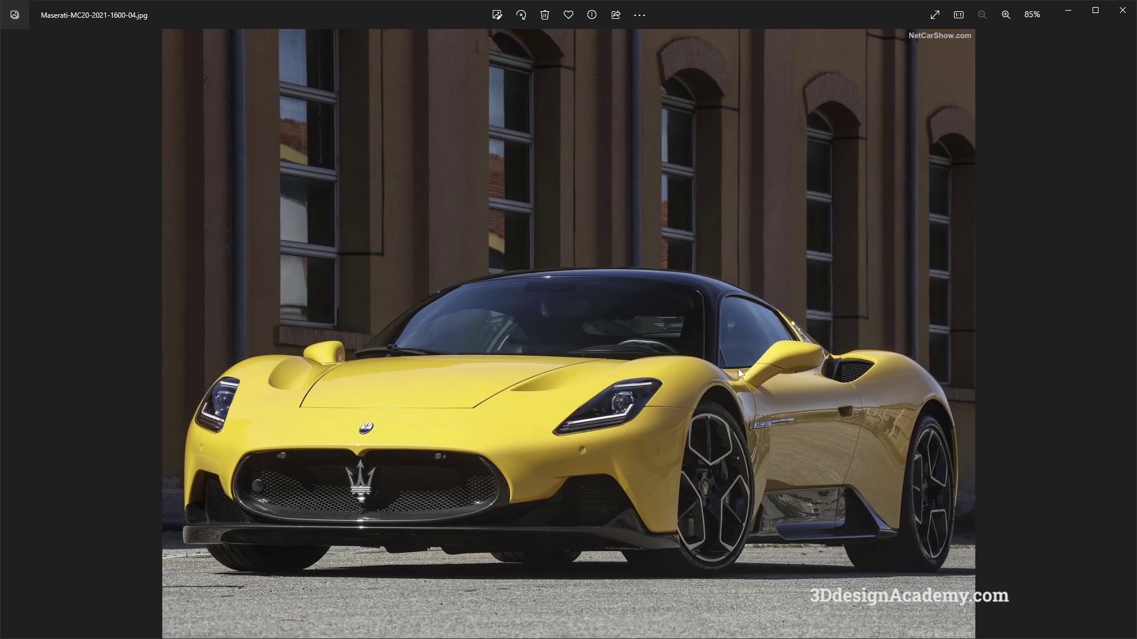
key("alt+Tab")
Stretch the new curve so its upper end leans inward toward the car's centre, comparing its direction with the rear overhead photo
left_click_drag(393, 354, 357, 229, "ctrl+shift")
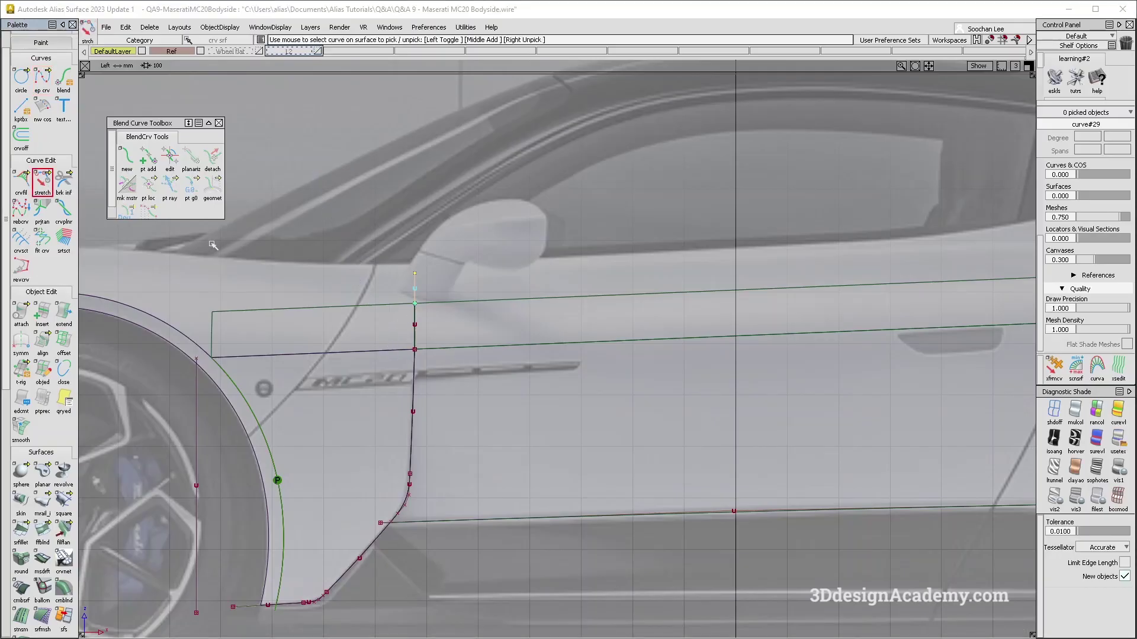
left_click(416, 288)
key("F8")
left_click(429, 325)
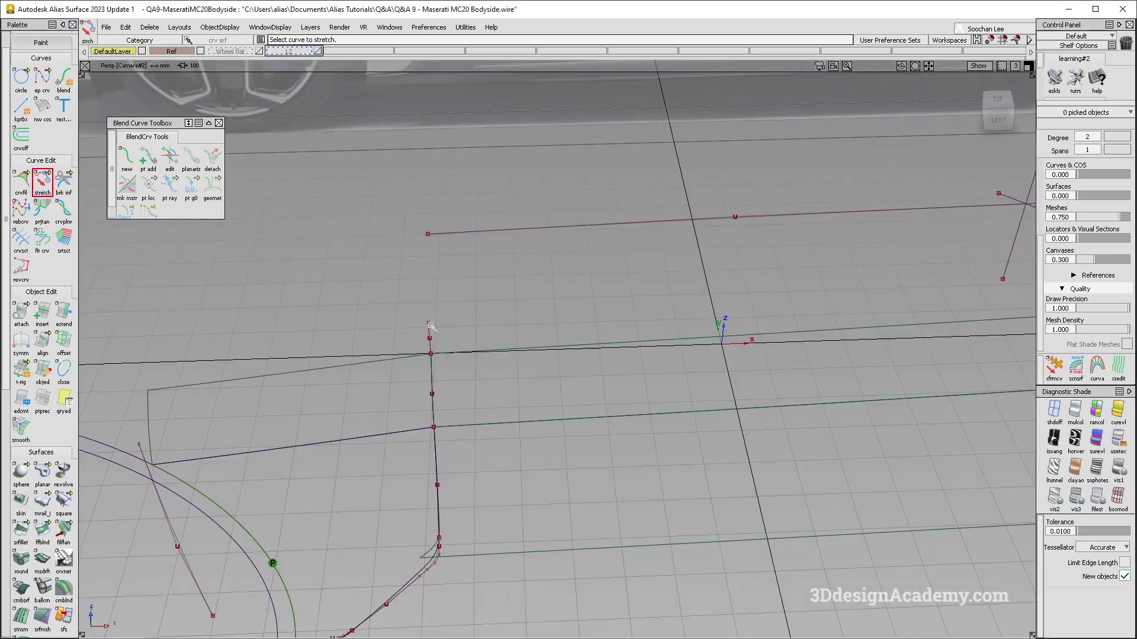
left_click_drag(527, 310, 498, 334, "alt+shift")
middle_click_drag(498, 333, 517, 330)
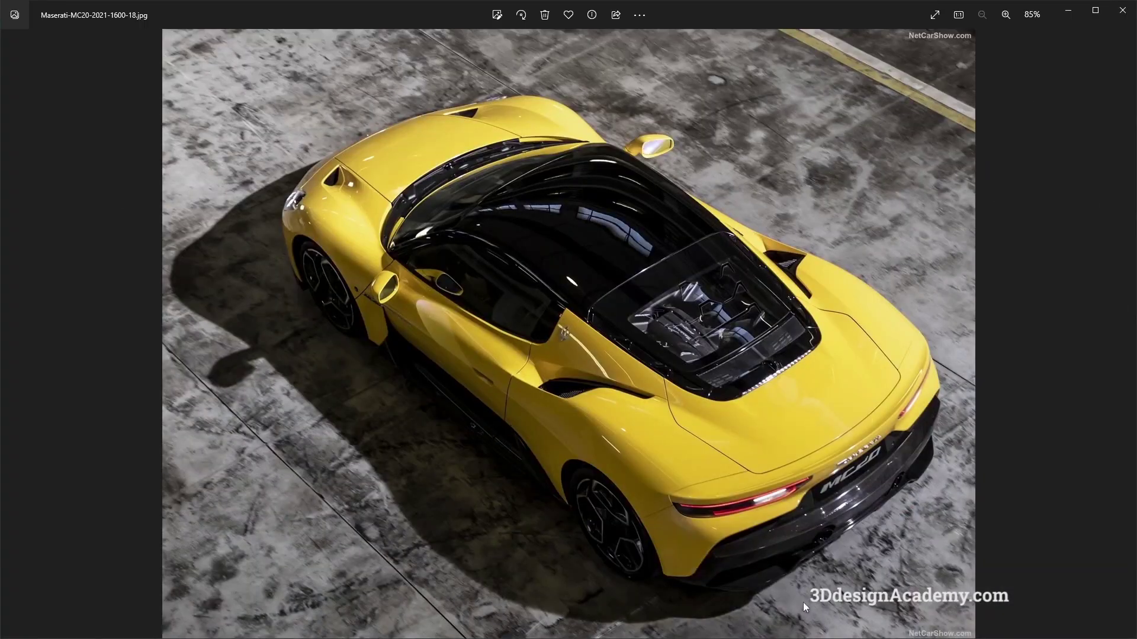
key("Right")
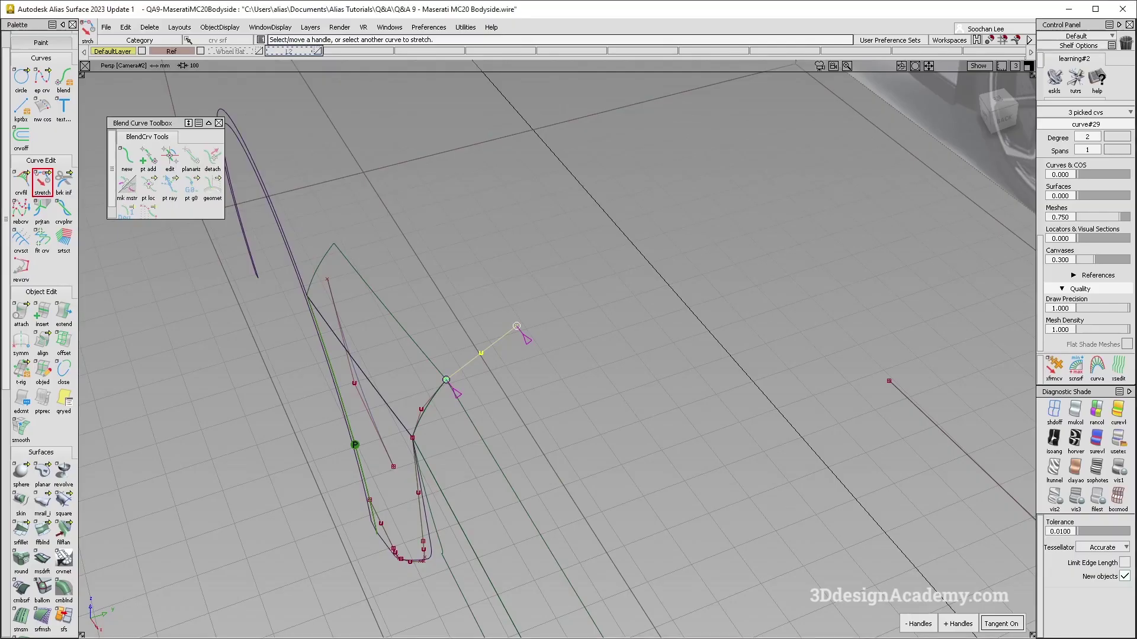
Pick the middle CV of the new curve and examine the curve's shape and inclination in the back view
mouse_move(507, 383)
left_mouse_down("alt+shift")
mouse_move(452, 327)
mouse_move(507, 410)
left_mouse_up("alt+shift")
left_click_drag(468, 358, 465, 439, "ctrl+shift")
left_click_drag(464, 348, 485, 350, "ctrl+shift")
left_click(484, 349)
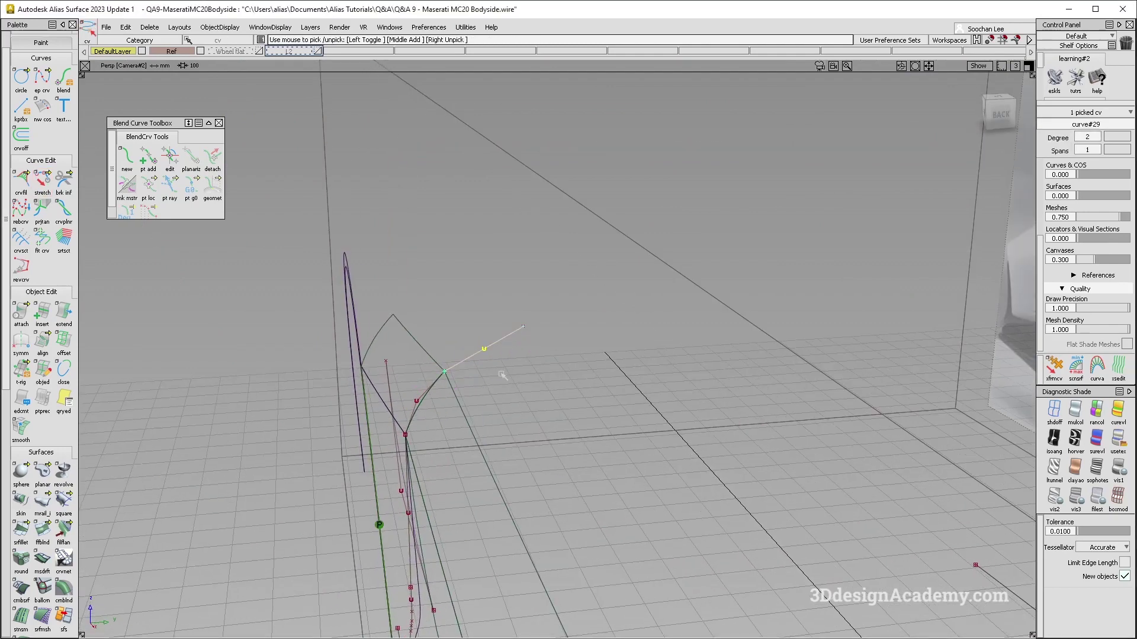
key("F6")
key("F7")
key("m")
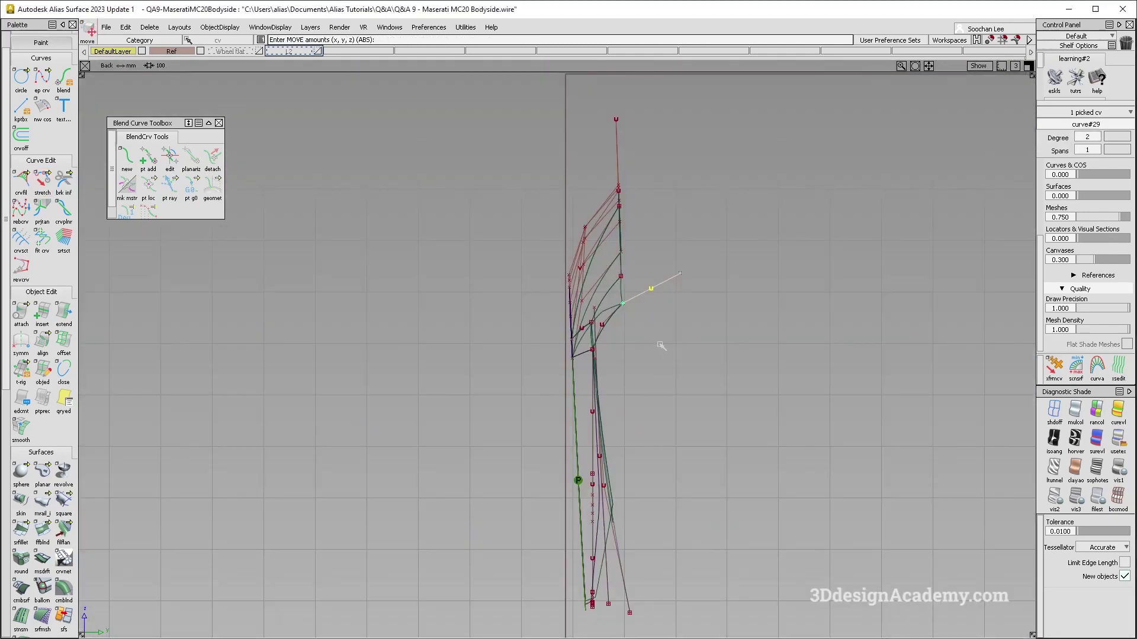
key("F8")
Sweep the new curve with Monorail along the top edges of the upper bodyside, covering both the door and front fender portions
left_click_drag(355, 391, 75, 398, "alt+shift")
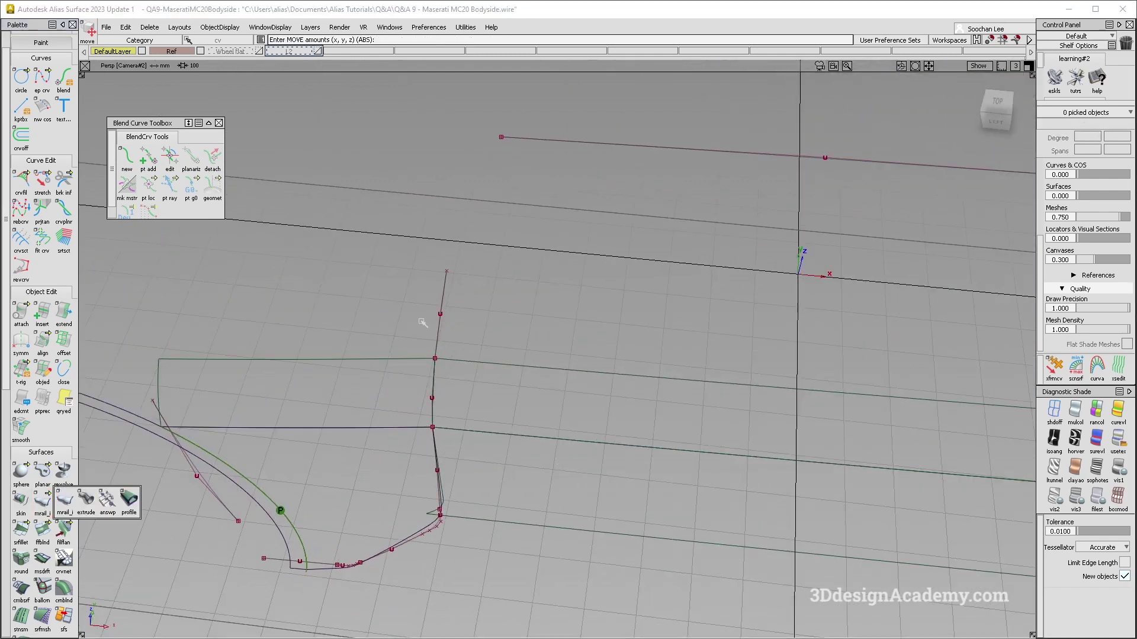
left_click(42, 502)
left_click(438, 335)
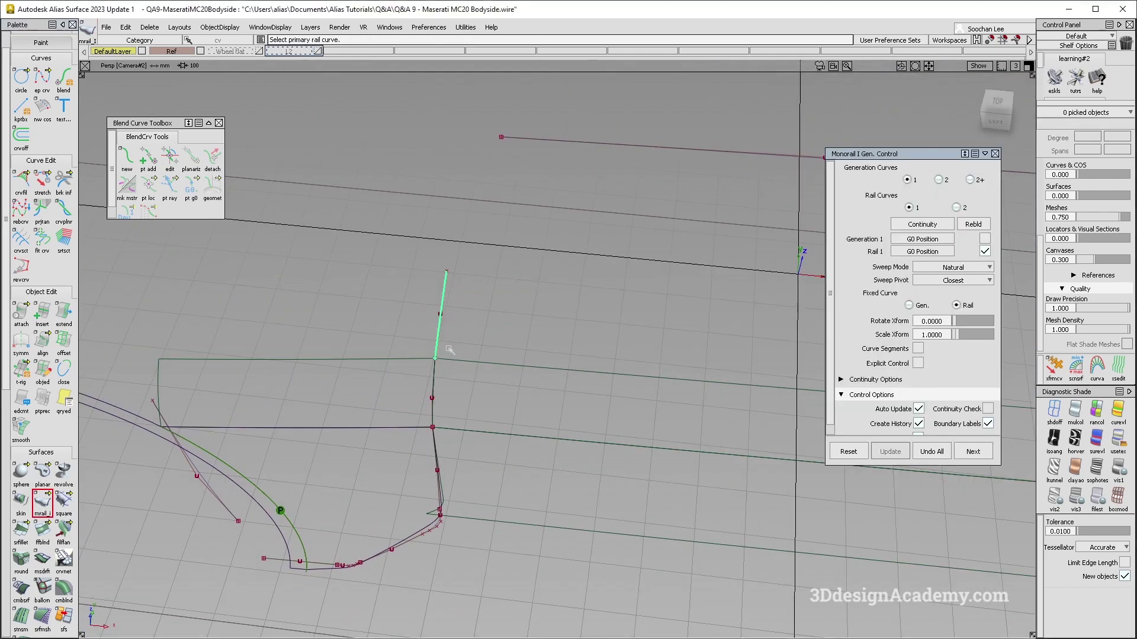
left_click(412, 360)
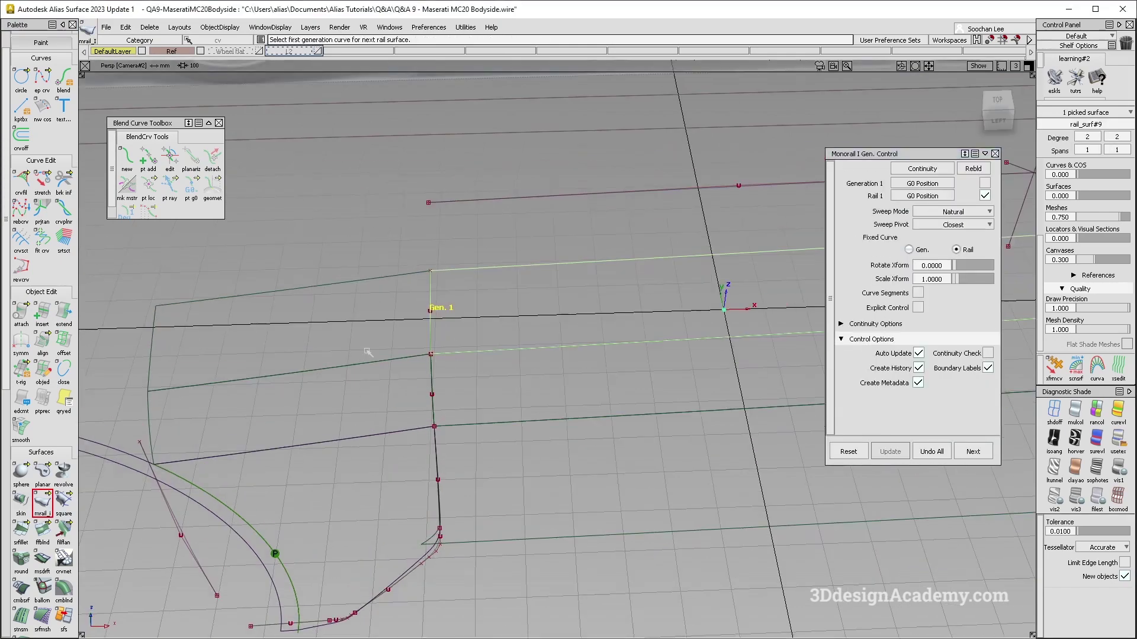
left_click_drag(292, 390, 291, 319, "ctrl+shift")
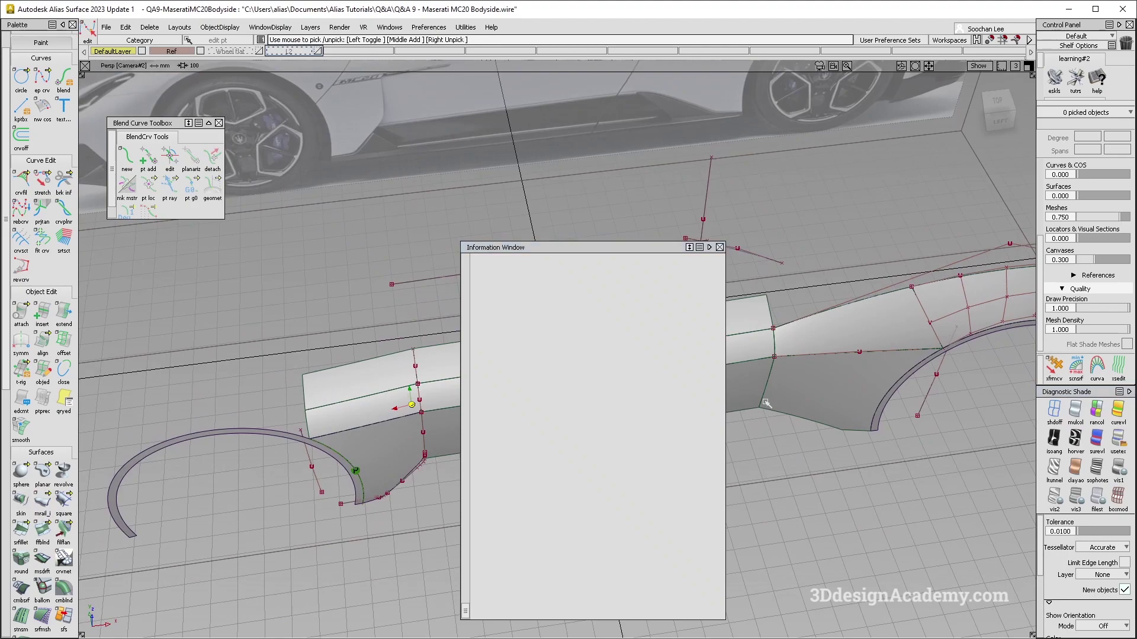
Close the Information Window and compare the shaded bodyside with the front photo of the MC20
left_click(720, 248)
key("alt+m")
mouse_move(765, 346)
left_mouse_down("alt+shift")
mouse_move(766, 304)
mouse_move(766, 344)
left_mouse_up("alt+shift")
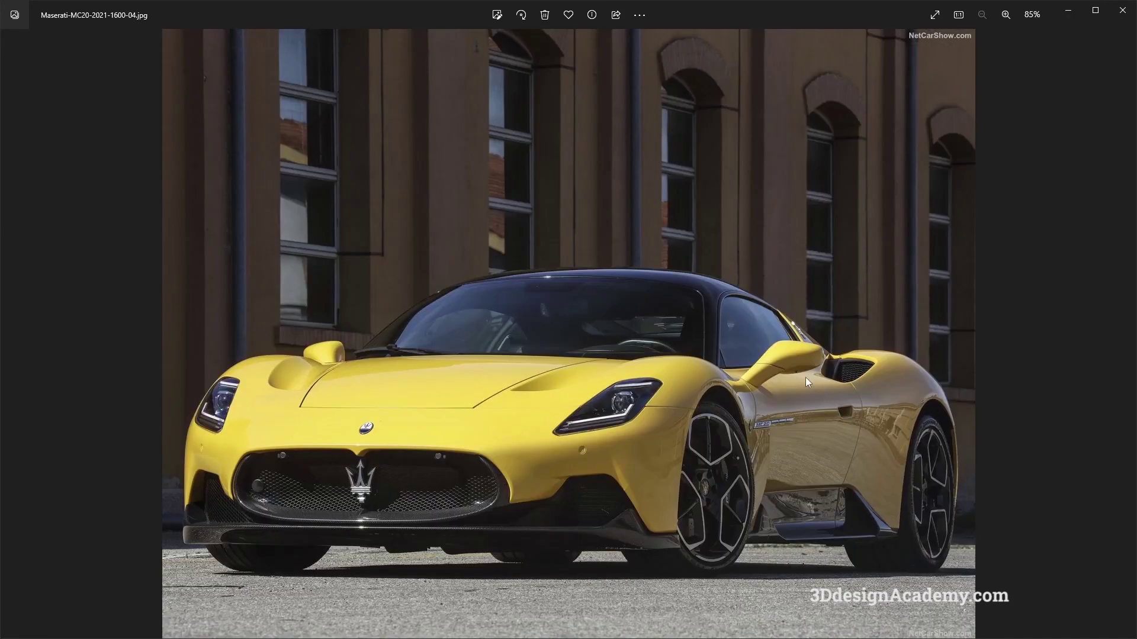
key("alt+Tab")
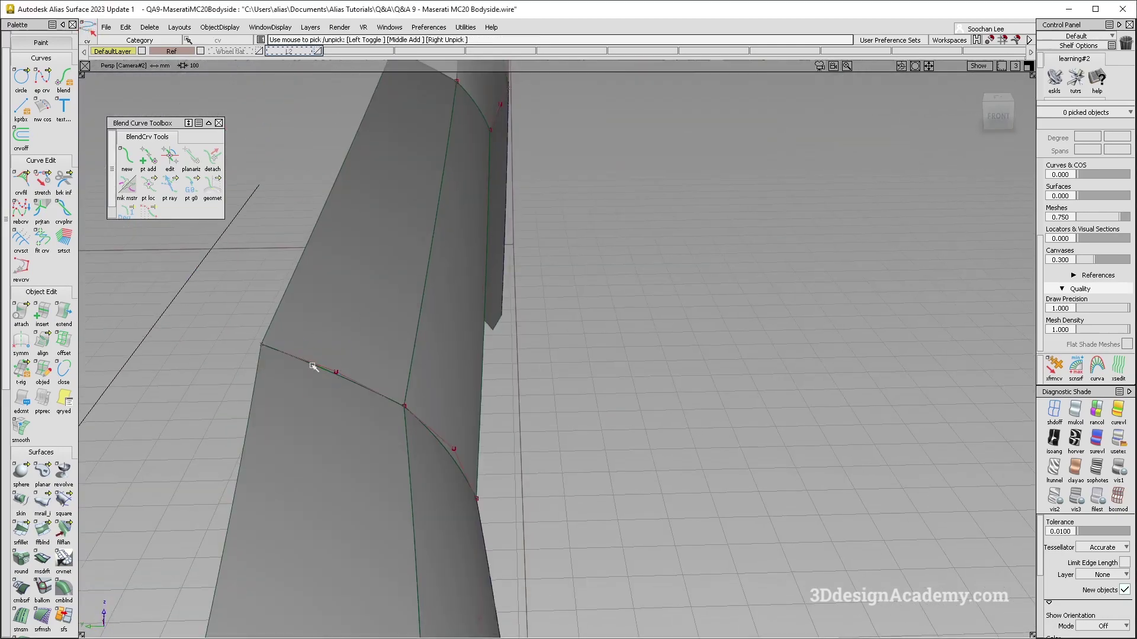
Adjust the middle CV of the top section curve with Move and Transform CV, and inspect the surface highlights along the door
left_click_drag(313, 366, 357, 391)
middle_click_drag(365, 400, 370, 368, "ctrl+shift")
right_click_drag(372, 366, 375, 362)
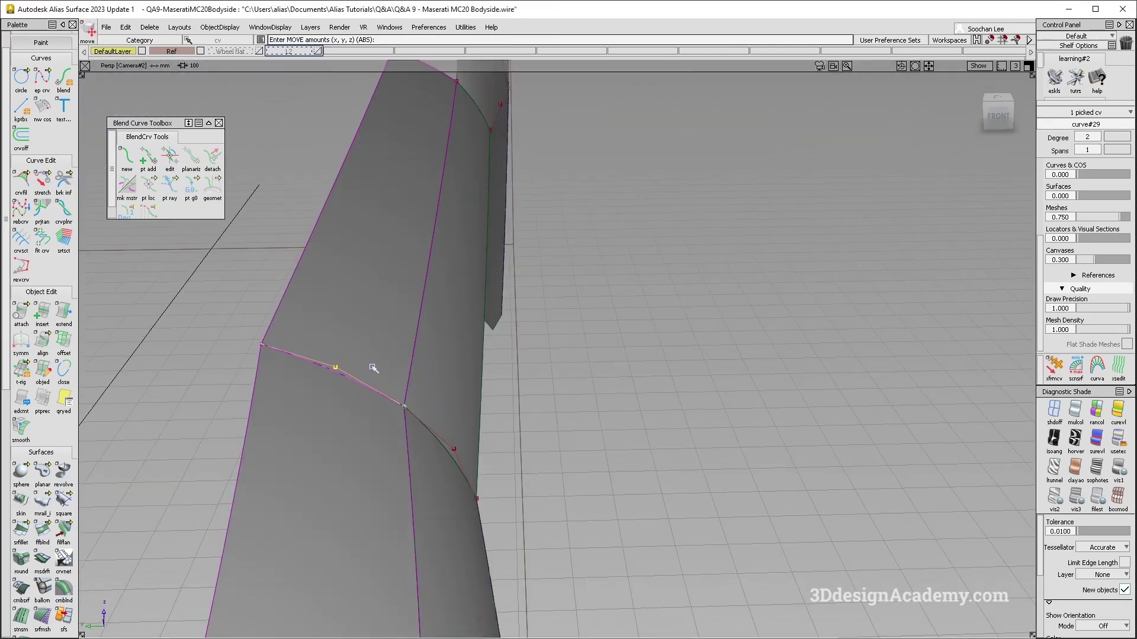
left_click(1054, 370)
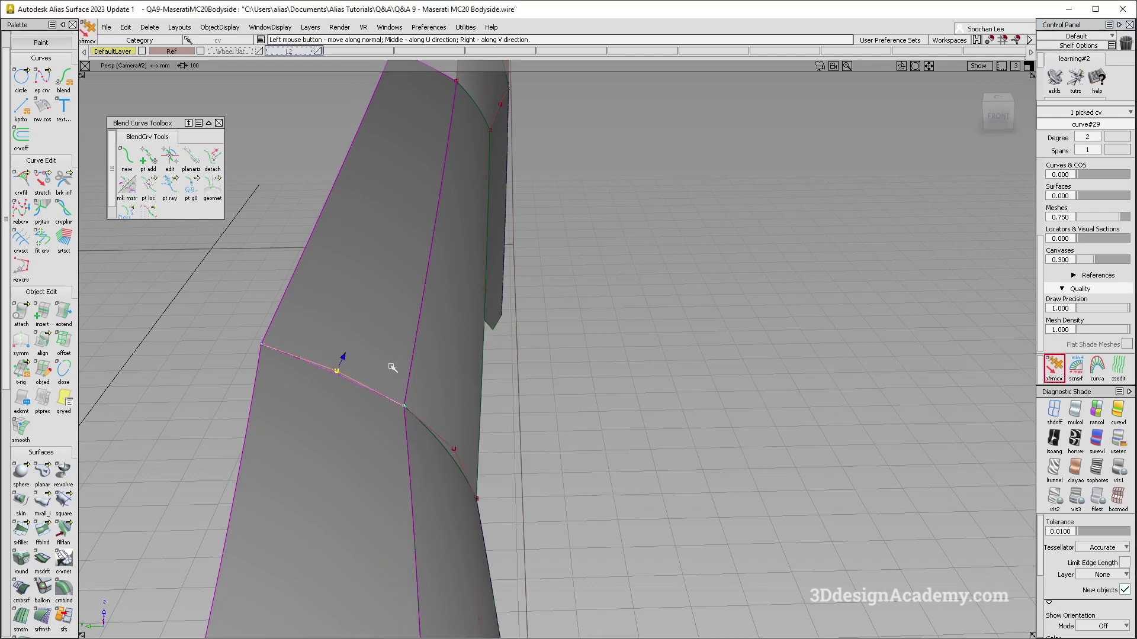
left_click_drag(337, 370, 221, 371, "alt+shift")
right_click_drag(221, 370, 513, 393, "alt+shift")
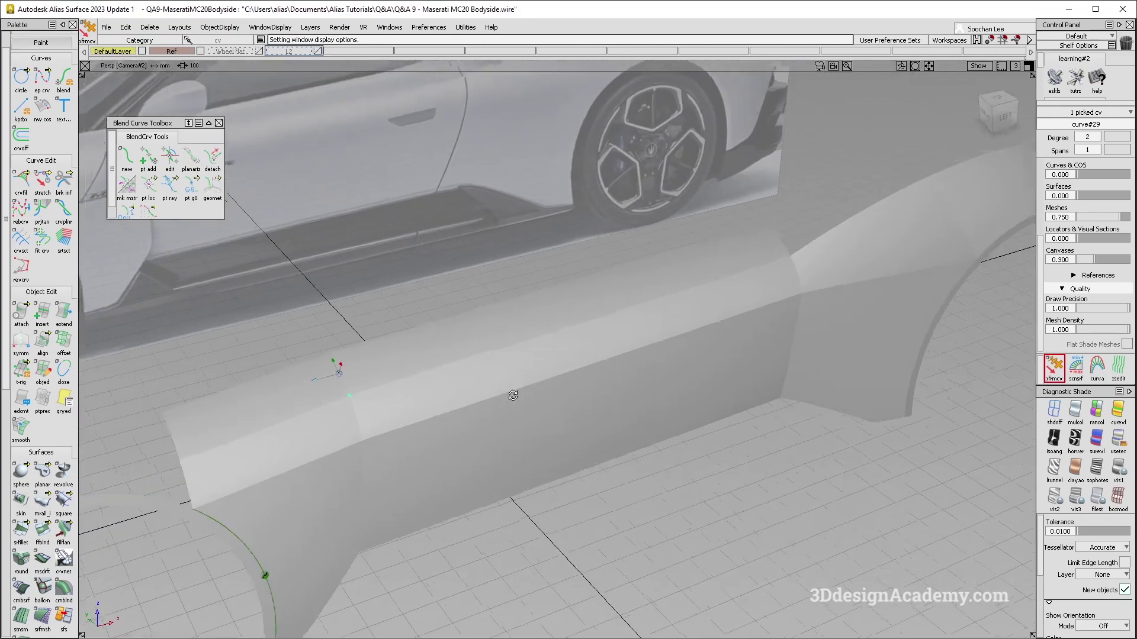
mouse_move(513, 394)
left_mouse_down("alt+shift")
mouse_move(536, 414)
mouse_move(520, 381)
left_mouse_up("alt+shift")
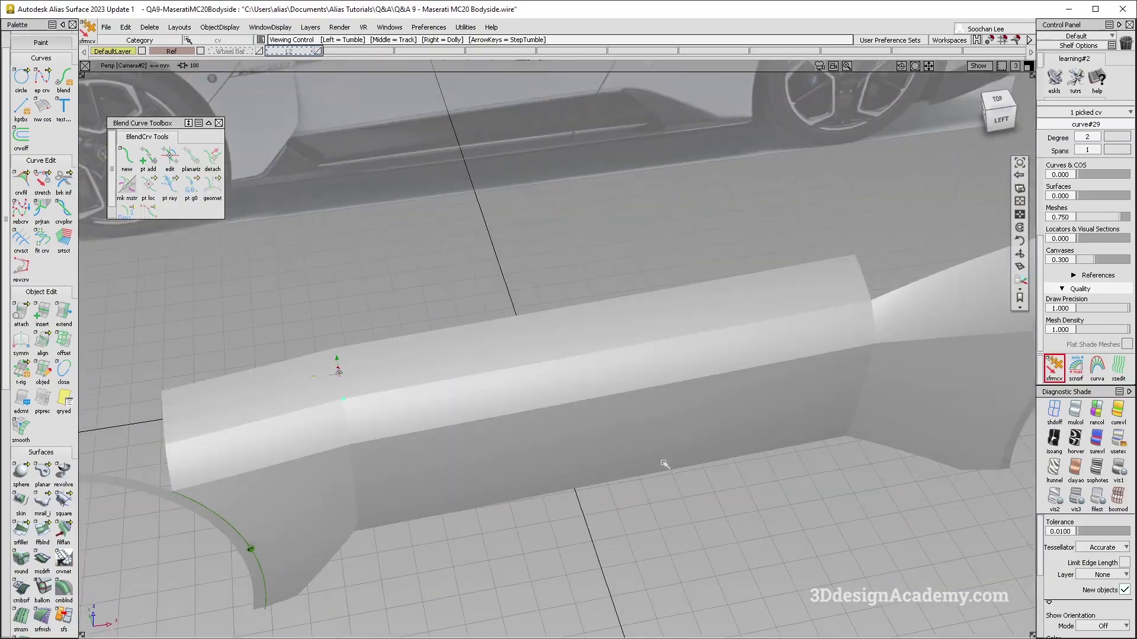
left_click_drag(663, 465, 723, 434, "alt+shift")
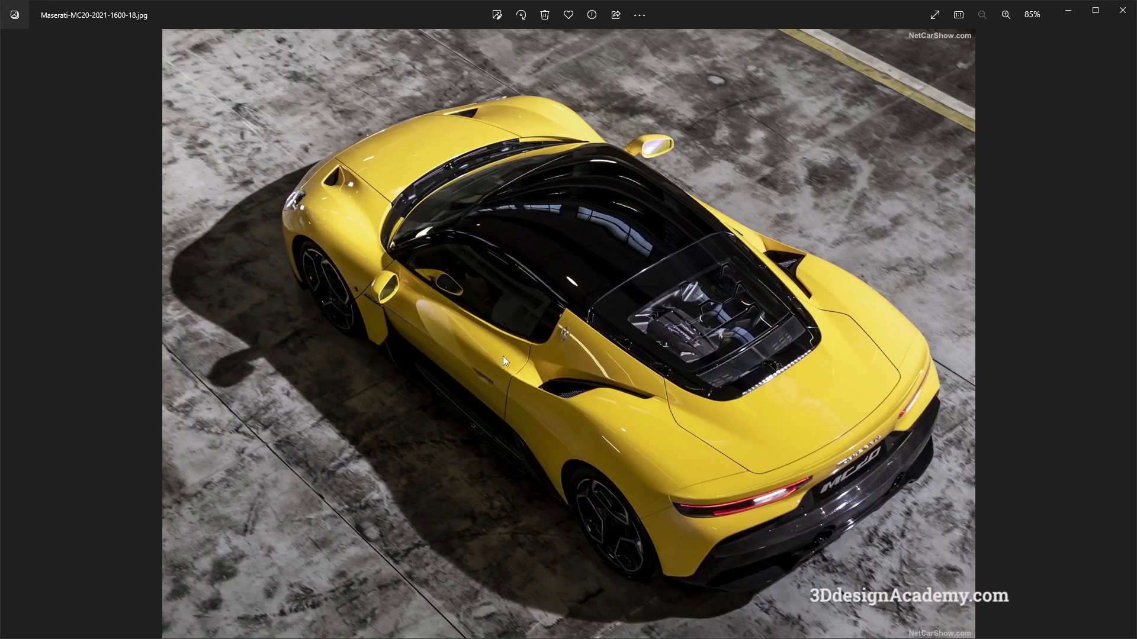
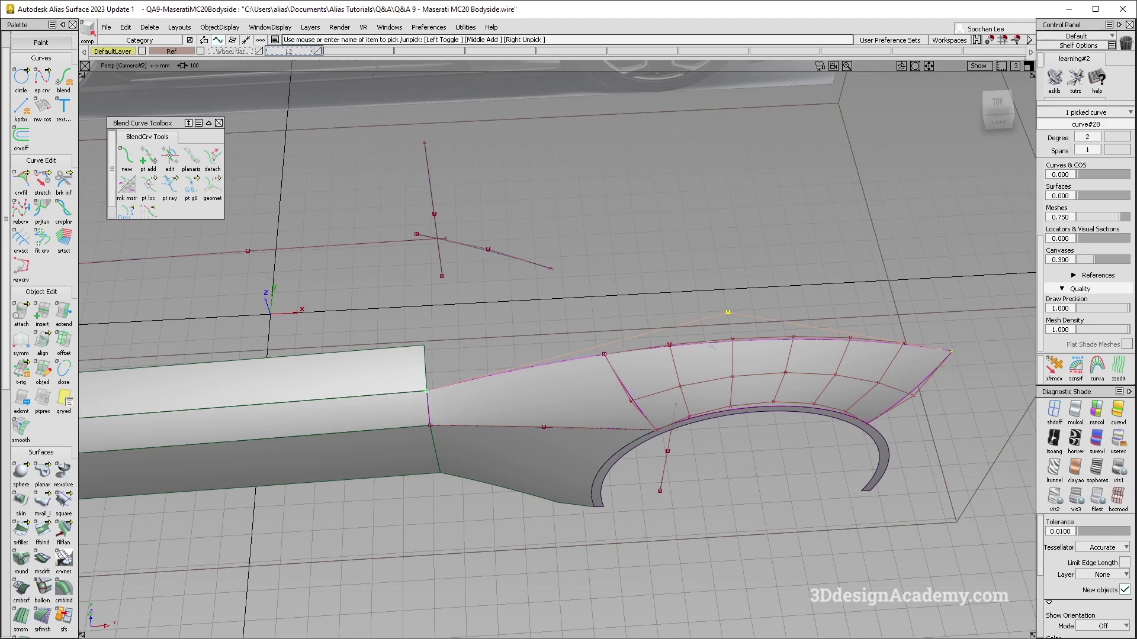
Paste a copy of the rear fender's upper curve and move it to the rear top corner of the new door surface
key("ctrl+v")
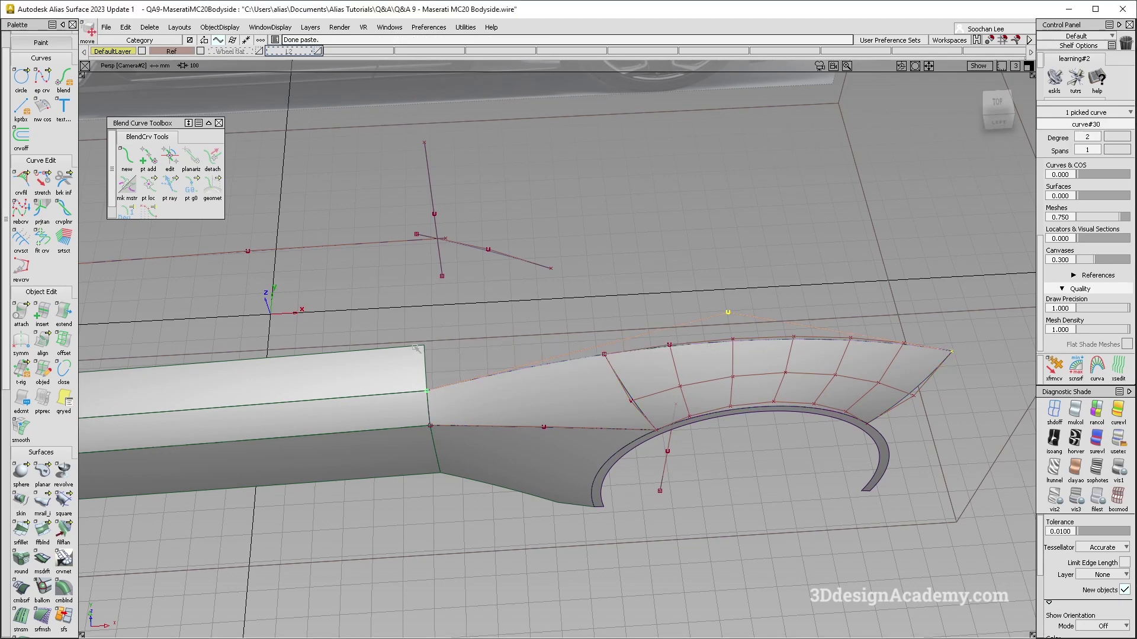
middle_click_drag(713, 381, 601, 384, "alt+shift")
key("F5")
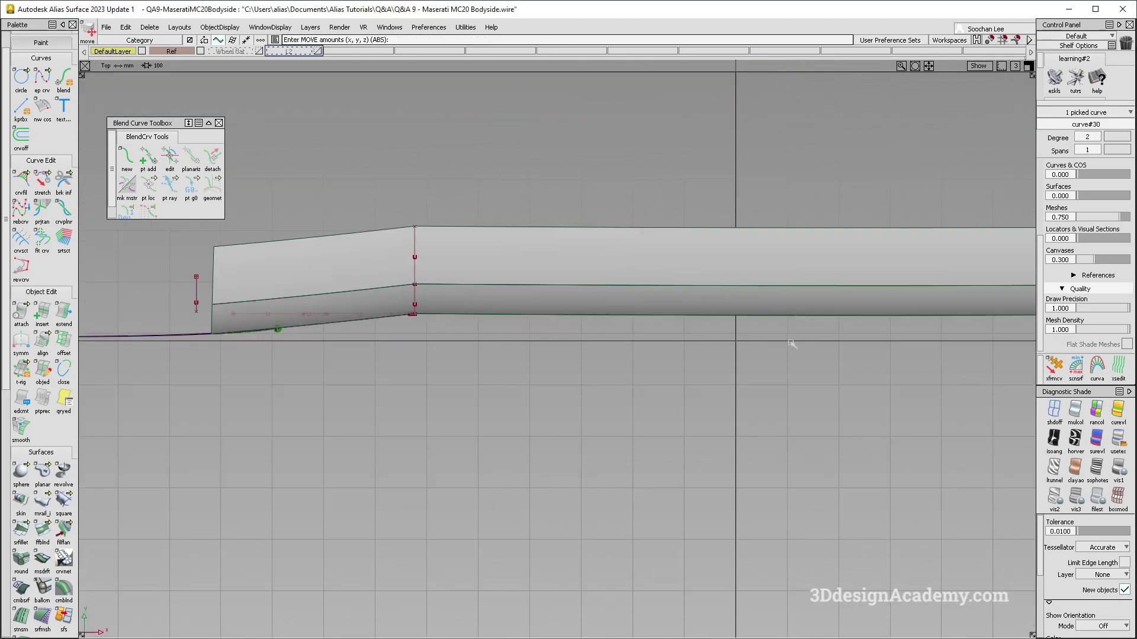
key("F8")
left_click(769, 370, "alt+shift")
left_click_drag(768, 370, 477, 388, "alt+shift")
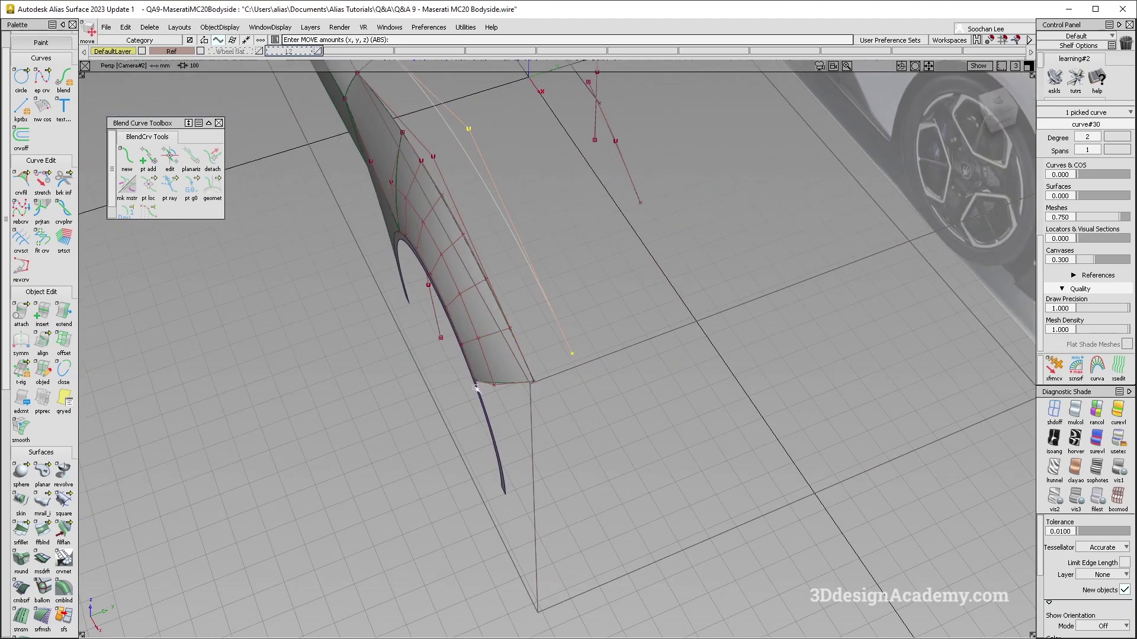
Stretch the copied curve's rear end inward toward the car's centre, using the rear overhead photo as reference
left_click(42, 181)
left_click(573, 335)
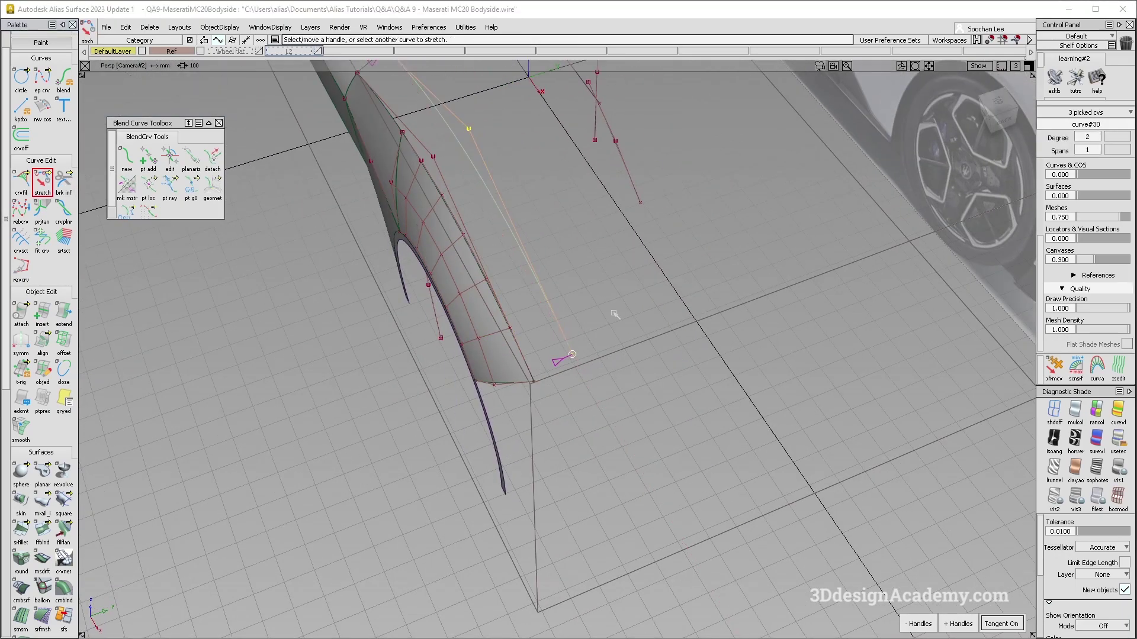
left_click_drag(573, 335, 594, 360, "alt+shift")
key("alt+Tab")
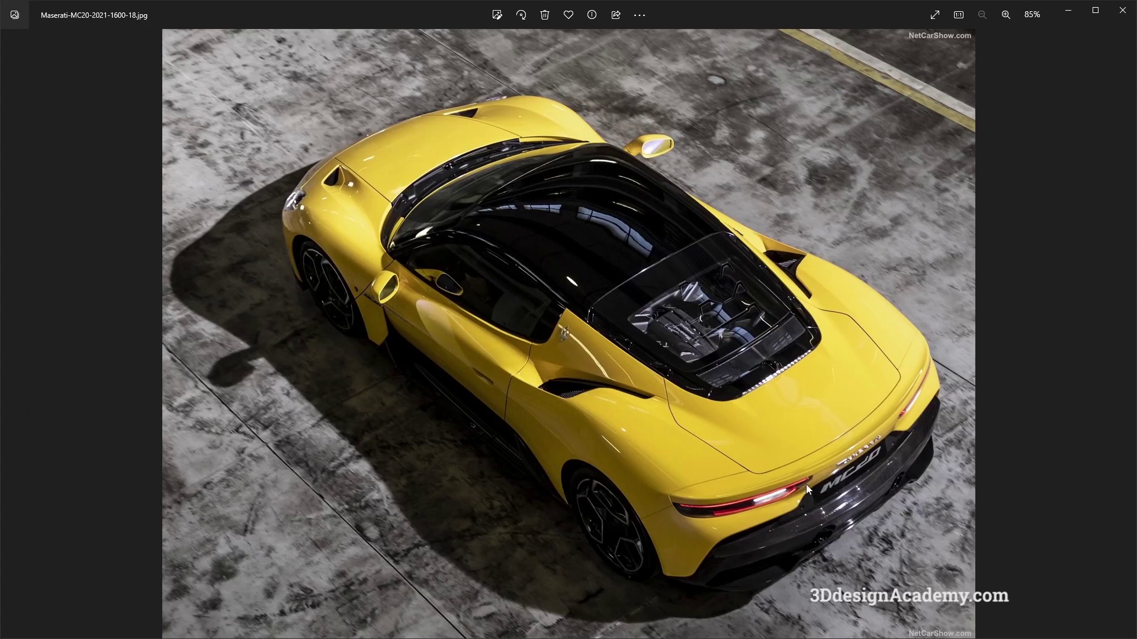
key("alt+Tab")
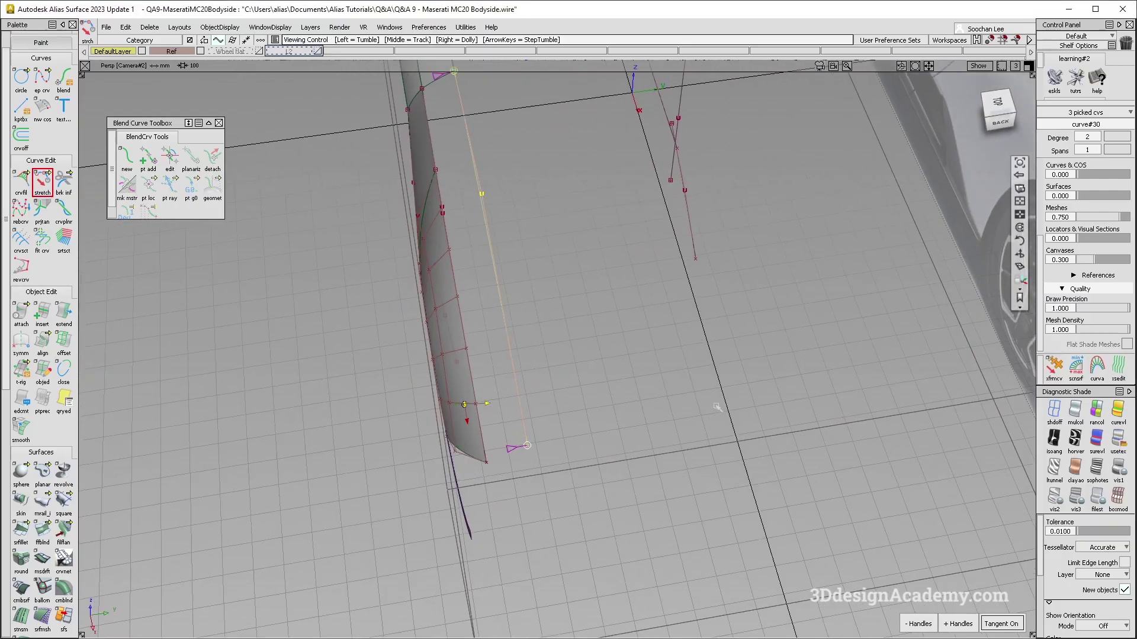
right_click_drag(740, 447, 645, 378, "alt+shift")
left_click_drag(627, 368, 617, 418, "alt+shift")
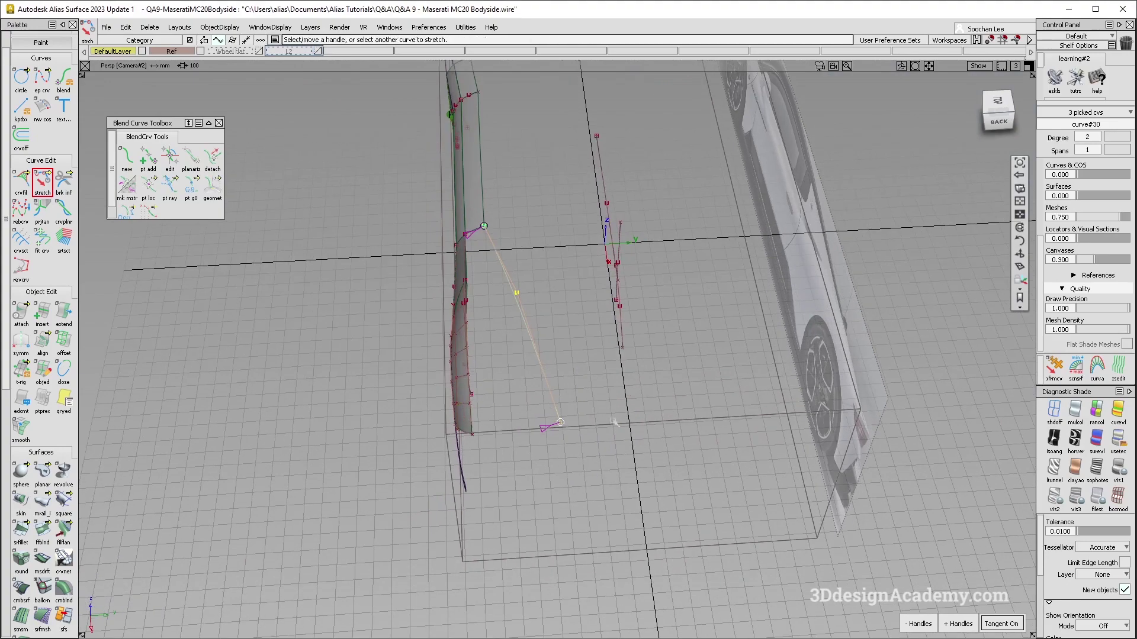
key("F5")
right_click_drag(702, 394, 673, 321, "alt+shift")
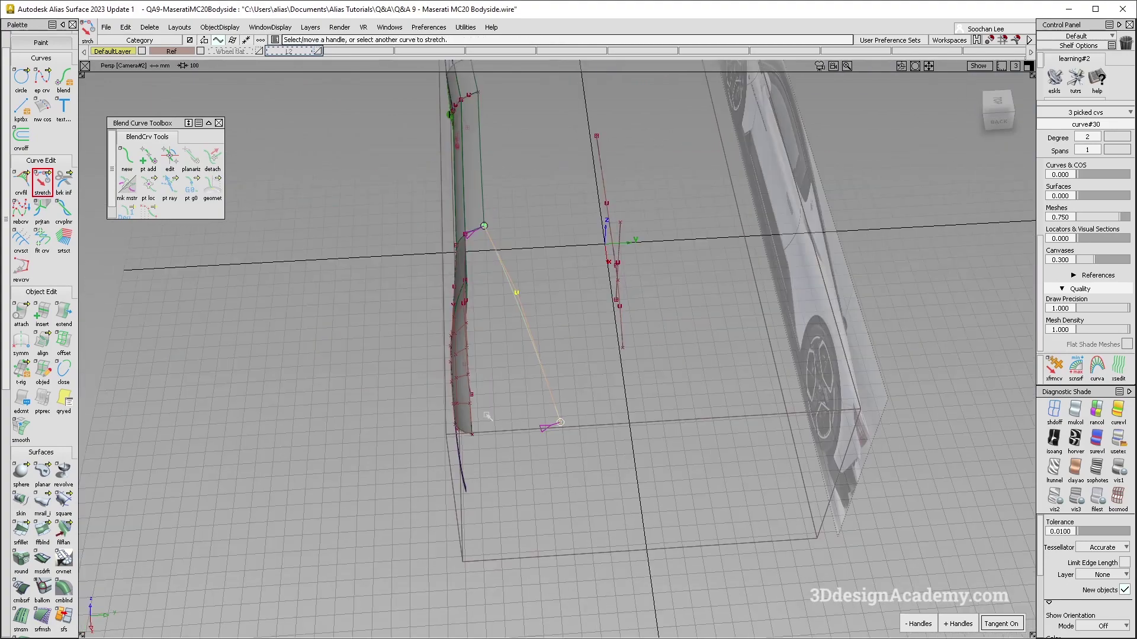
left_click_drag(488, 417, 598, 361, "alt+shift")
left_click(586, 415)
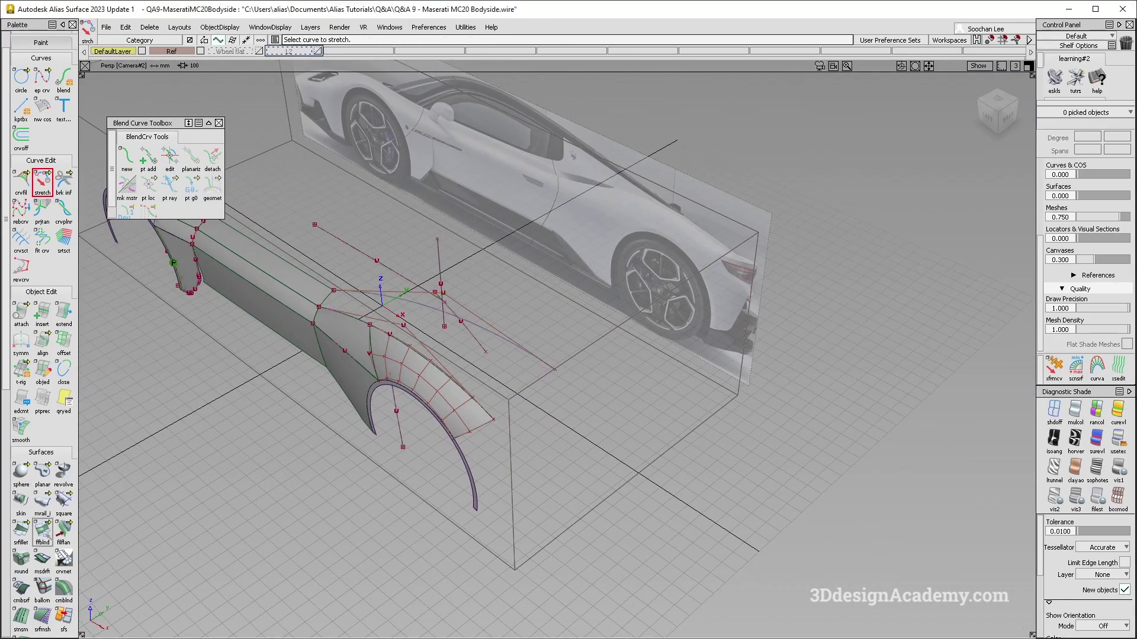
Build a Birail surface from the door surface's rear edge along the fender curve and its copy, with rebuild turned off for Rail 1
right_click_drag(204, 502, 314, 499, "alt+shift")
double_click(41, 506)
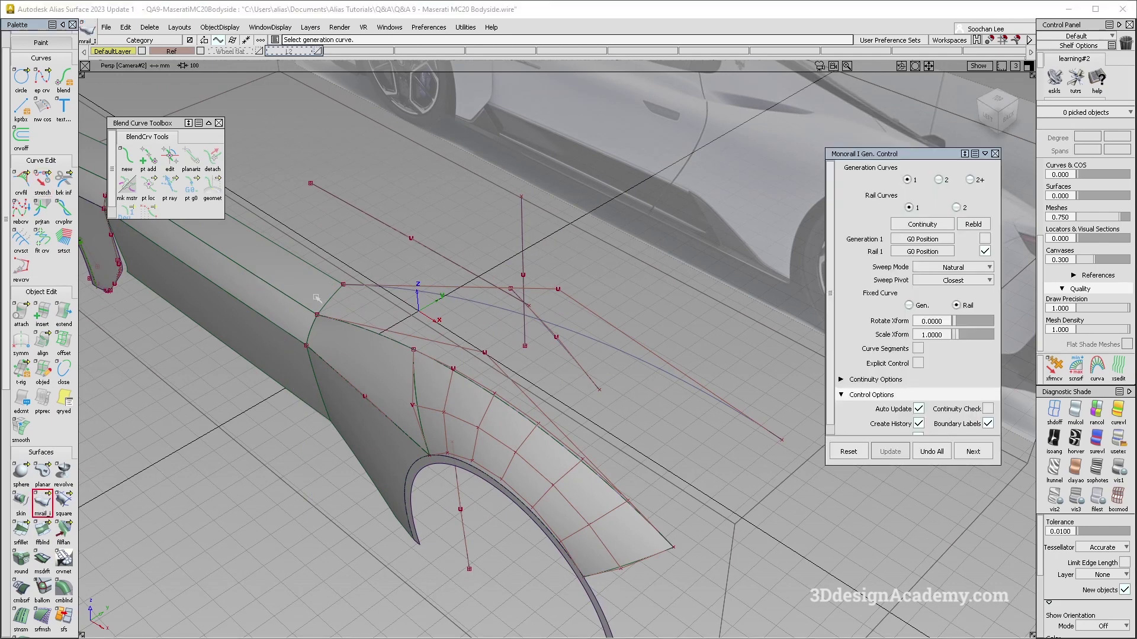
left_click(956, 208)
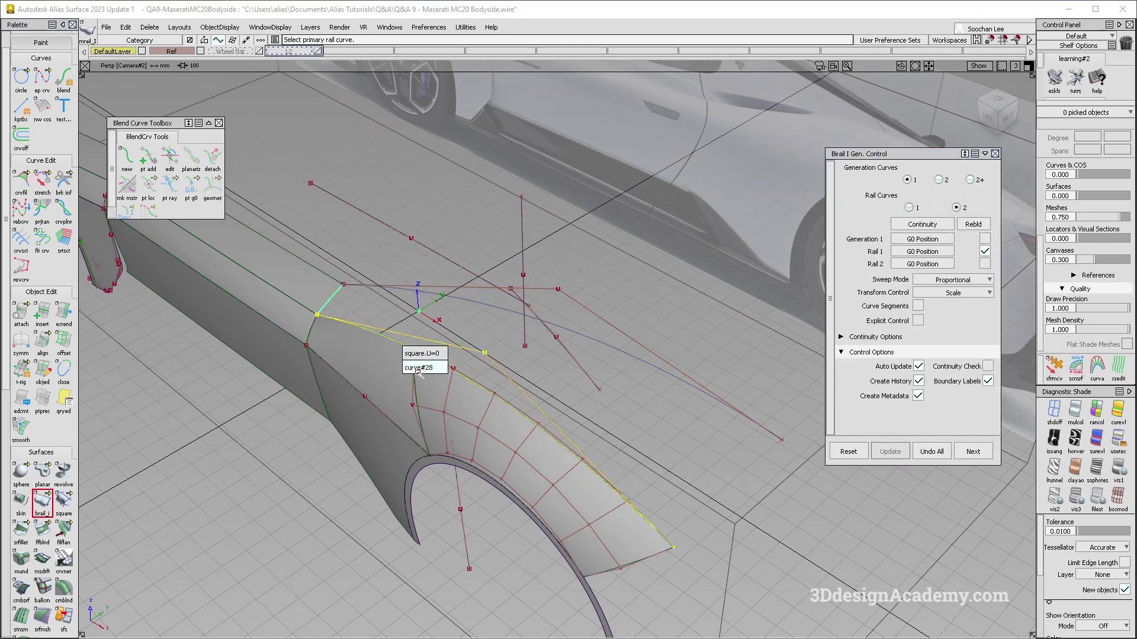
left_click(653, 379)
left_click_drag(653, 382, 622, 409, "alt+shift")
left_click(984, 224)
Inspect the new surface above the rear fender from several angles and compare it with the rear overhead photo
mouse_move(538, 447)
left_mouse_down("alt+shift")
mouse_move(574, 429)
mouse_move(431, 277)
left_mouse_up("alt+shift")
right_click_drag(471, 299, 559, 371, "ctrl+shift")
left_click_drag(504, 320, 577, 408, "alt+shift")
right_click_drag(684, 329, 603, 405, "ctrl+shift")
left_click_drag(603, 405, 603, 441, "ctrl+shift")
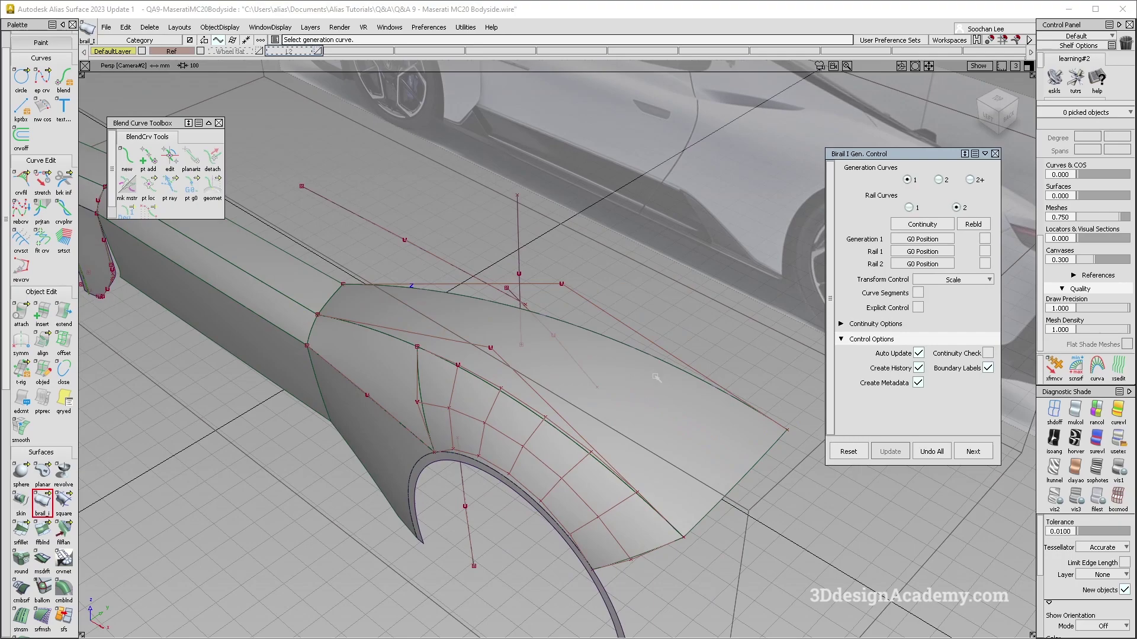
right_click_drag(601, 402, 492, 373, "alt+shift")
left_click_drag(489, 379, 486, 347, "ctrl+shift")
key("alt+Tab")
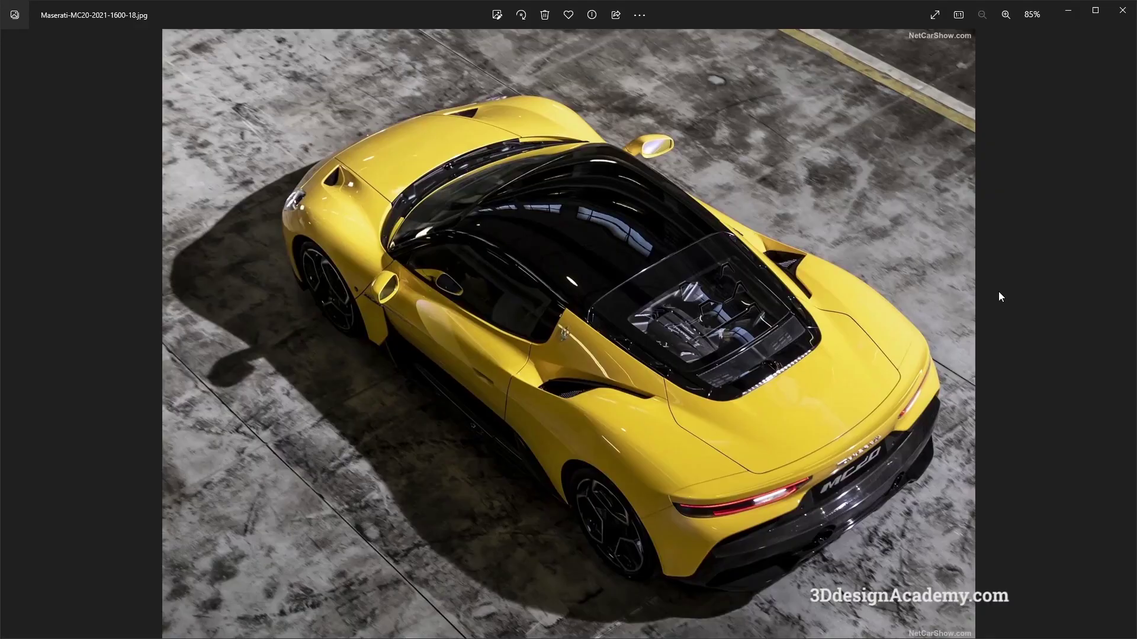
key("alt+Tab")
Turn on symmetry for the default layer to show the bodyside mirrored across the car's centreline, and view it from the rear
left_click(120, 52)
left_click(115, 105)
left_click_drag(379, 296, 370, 309, "alt+shift")
left_click(61, 206)
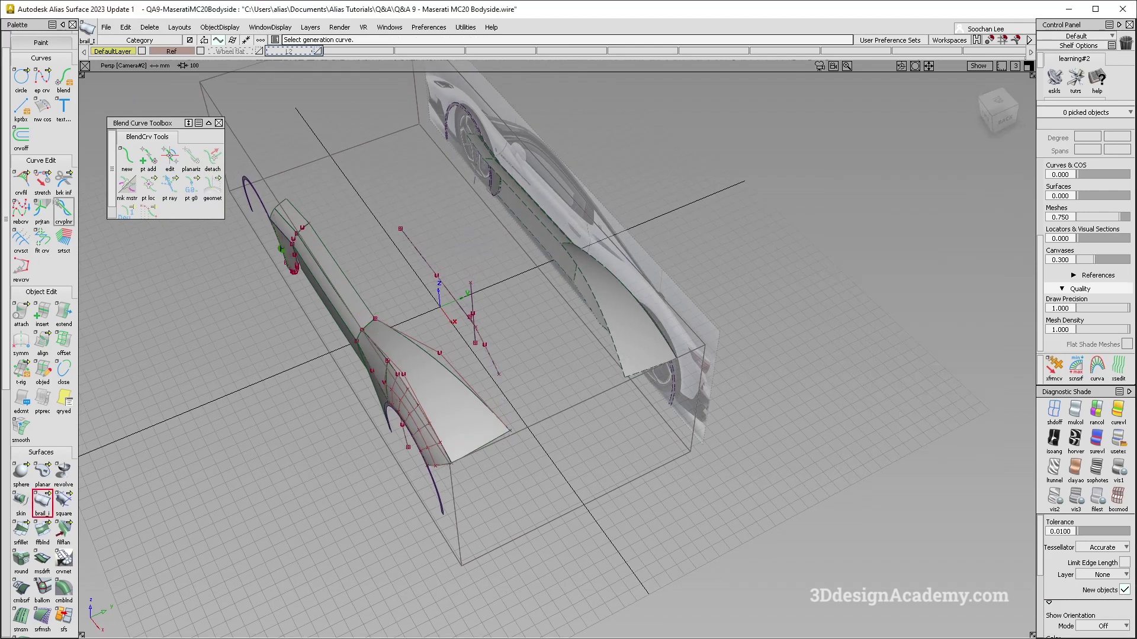
Stretch the inner fender curve's rear end further inward and rearward, using the rear overhead photo as reference
left_click(46, 182)
left_click(489, 445)
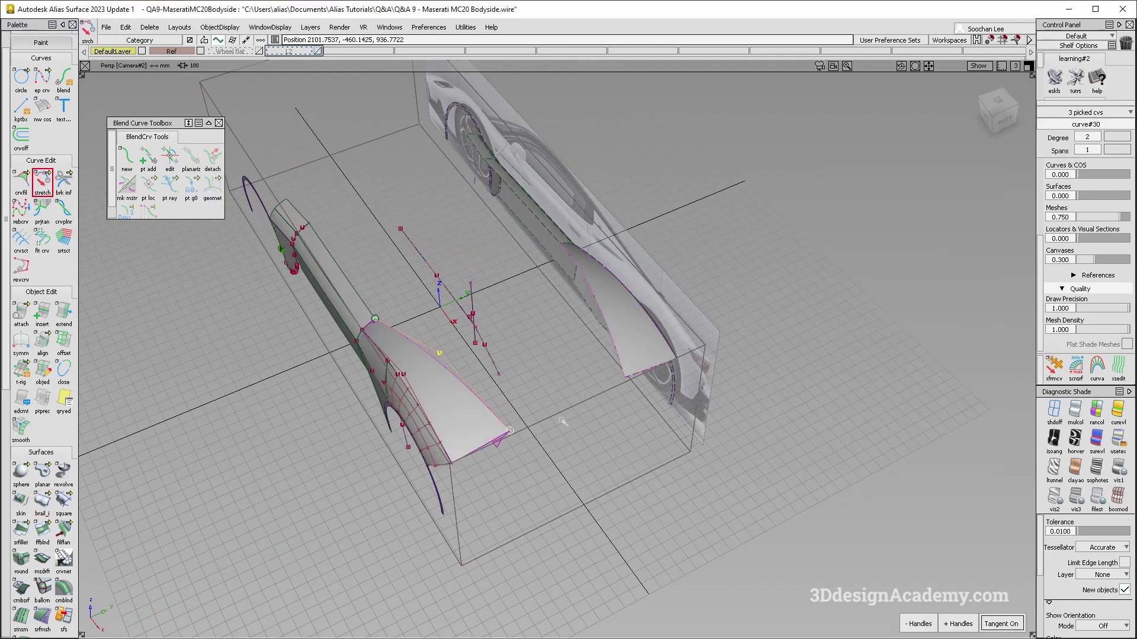
left_click_drag(569, 416, 571, 418)
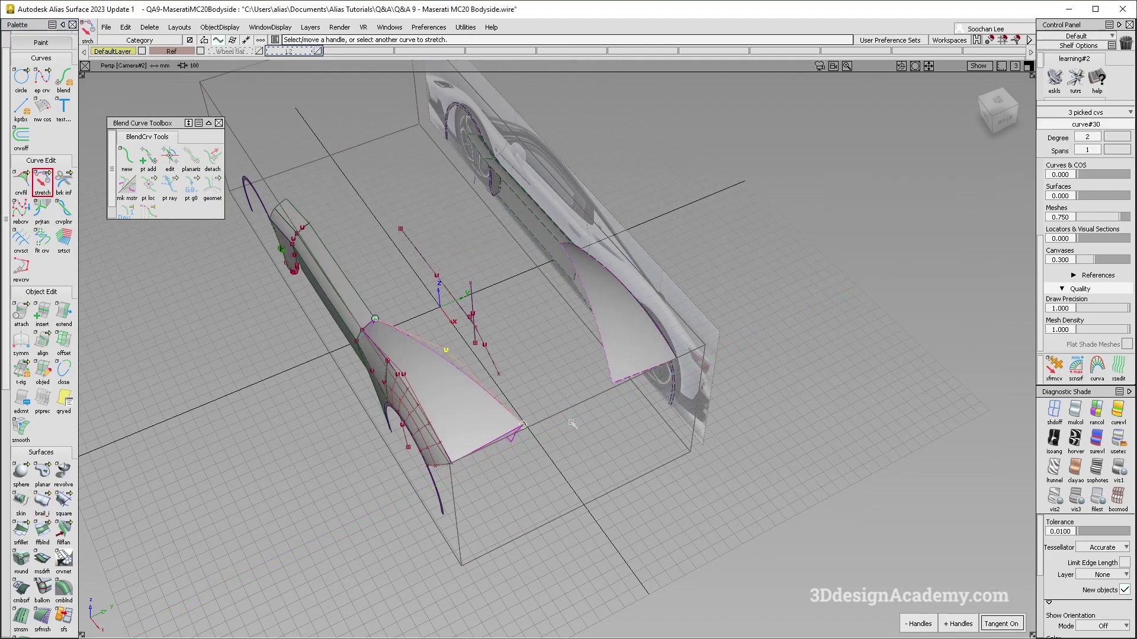
key("alt+Tab")
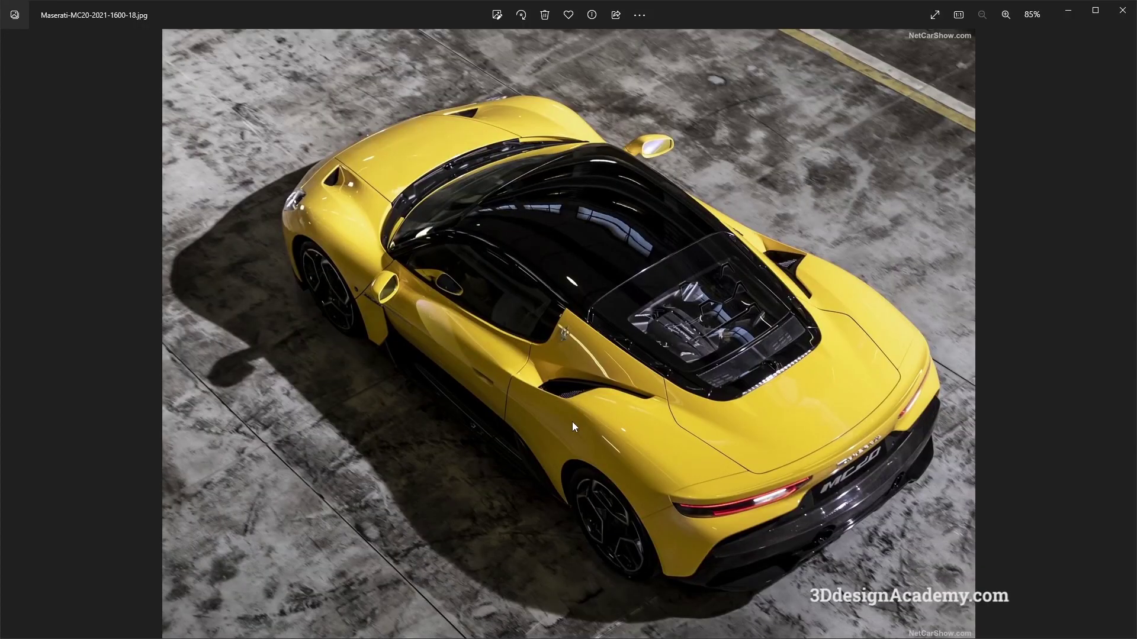
key("alt+Tab")
left_click_drag(559, 438, 560, 442)
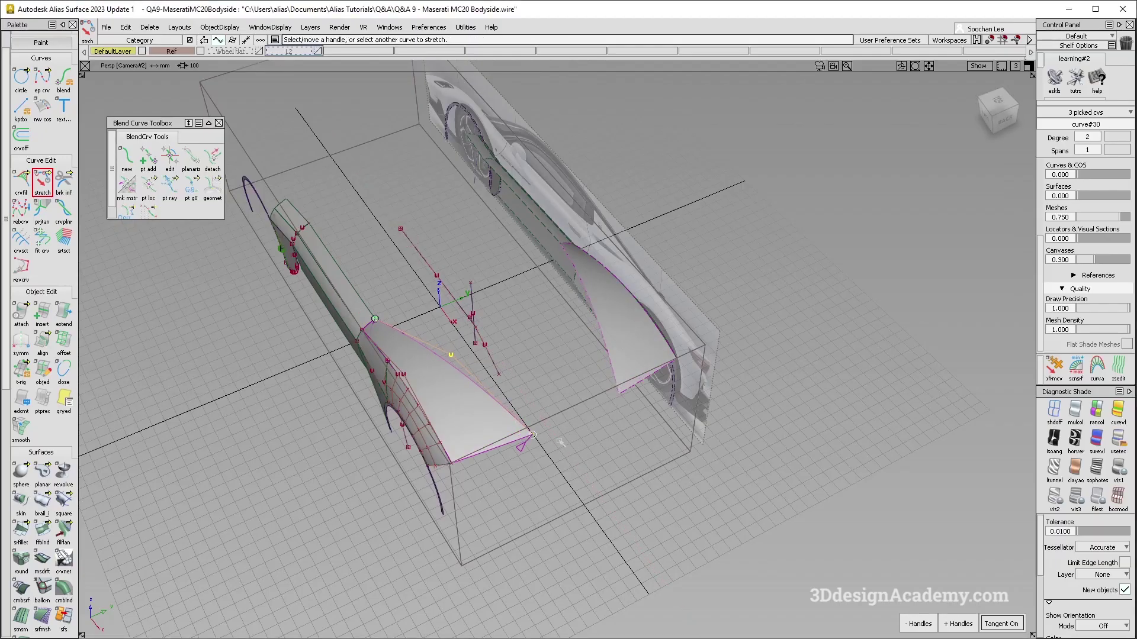
key("alt+Tab")
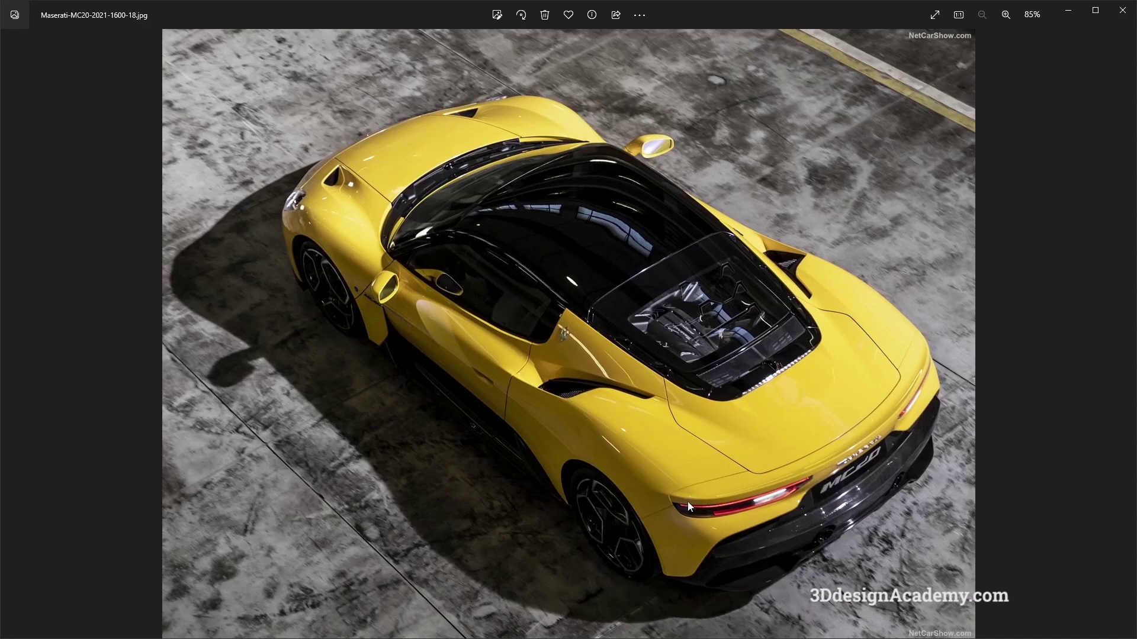
key("alt+Tab")
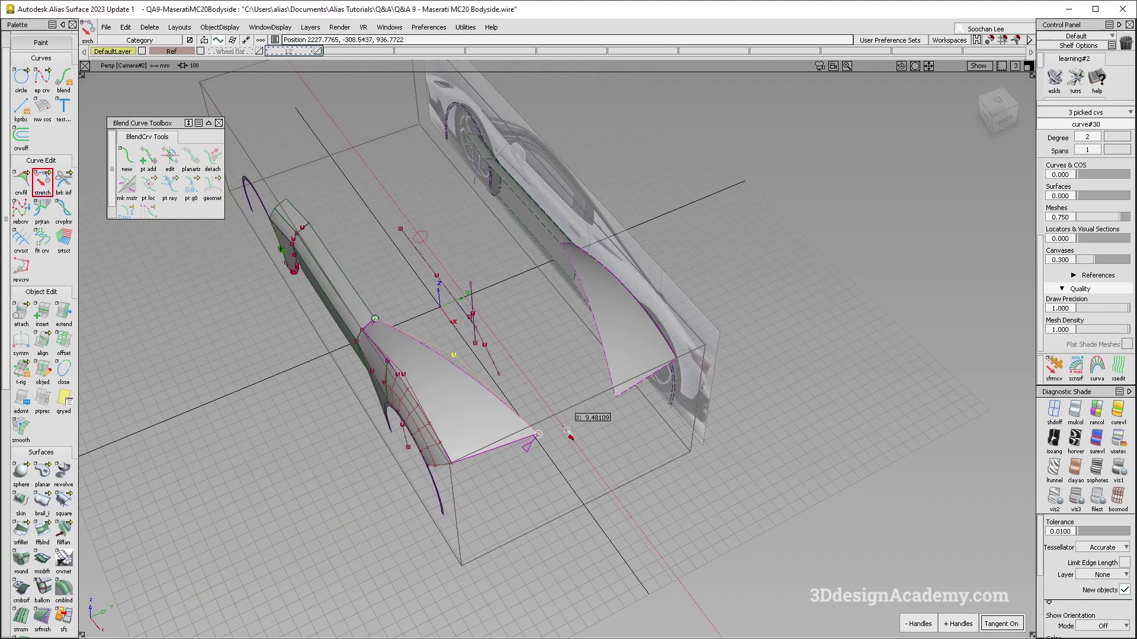
left_click_drag(568, 432, 660, 427, "alt+shift")
left_click(661, 427)
Lower the rear end CV of the inner fender curve in side view to suit the side photo above the tail light
key("F6")
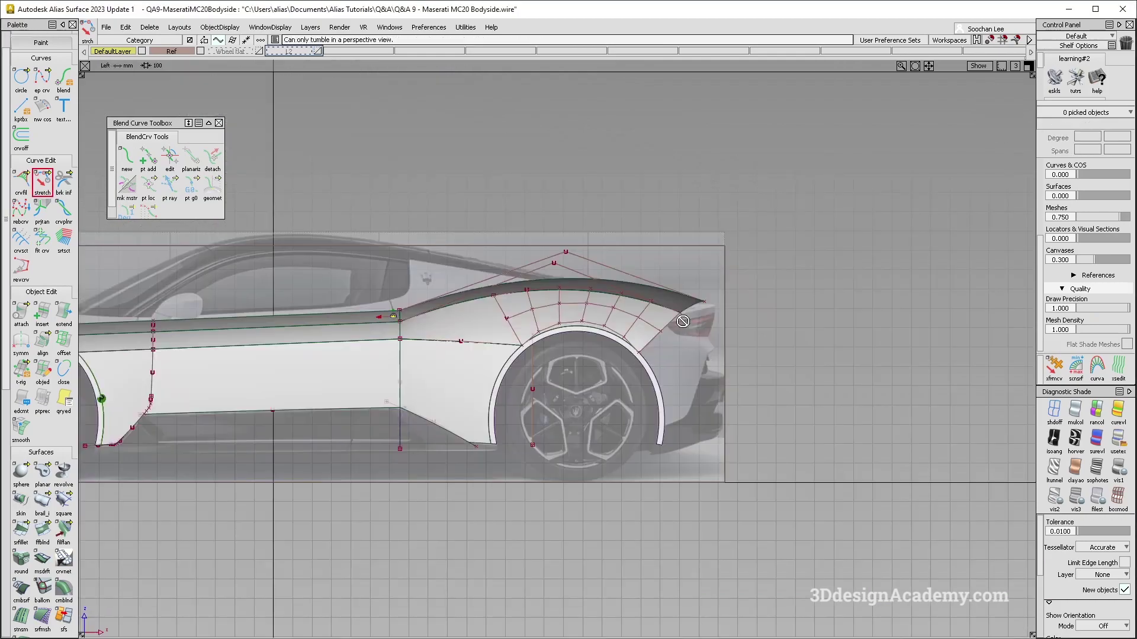
right_click_drag(683, 322, 794, 308, "alt+shift")
middle_click_drag(793, 308, 497, 350, "alt+shift")
left_click(1054, 411)
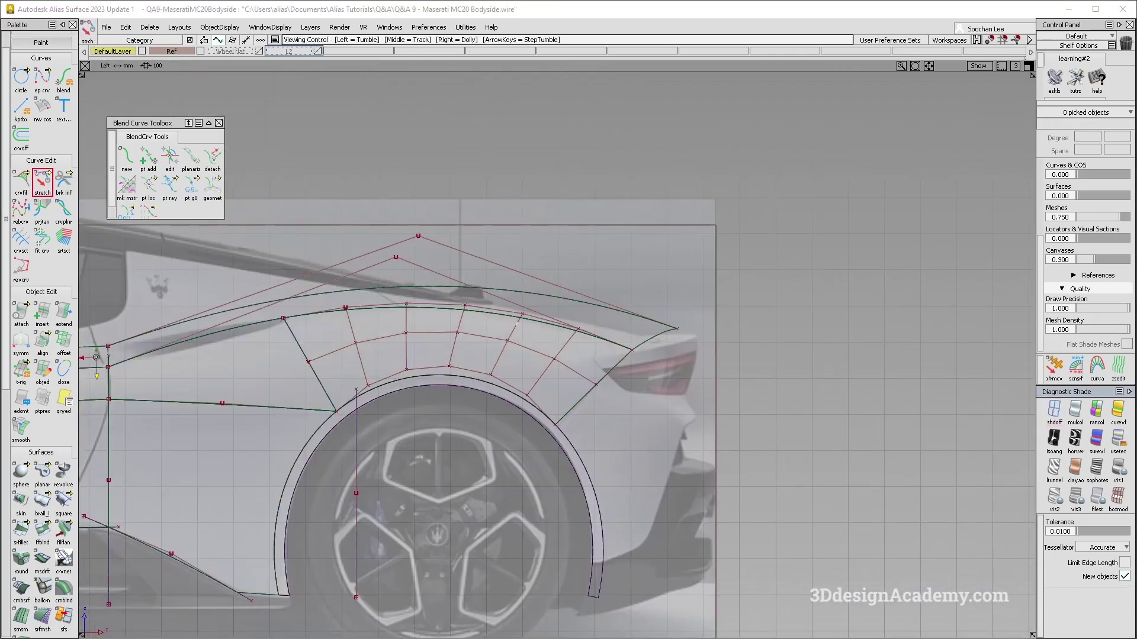
left_click_drag(685, 328, 686, 329, "ctrl+shift")
left_click(678, 330)
middle_click_drag(681, 333, 689, 376, "ctrl+shift")
right_click_drag(690, 362, 690, 383)
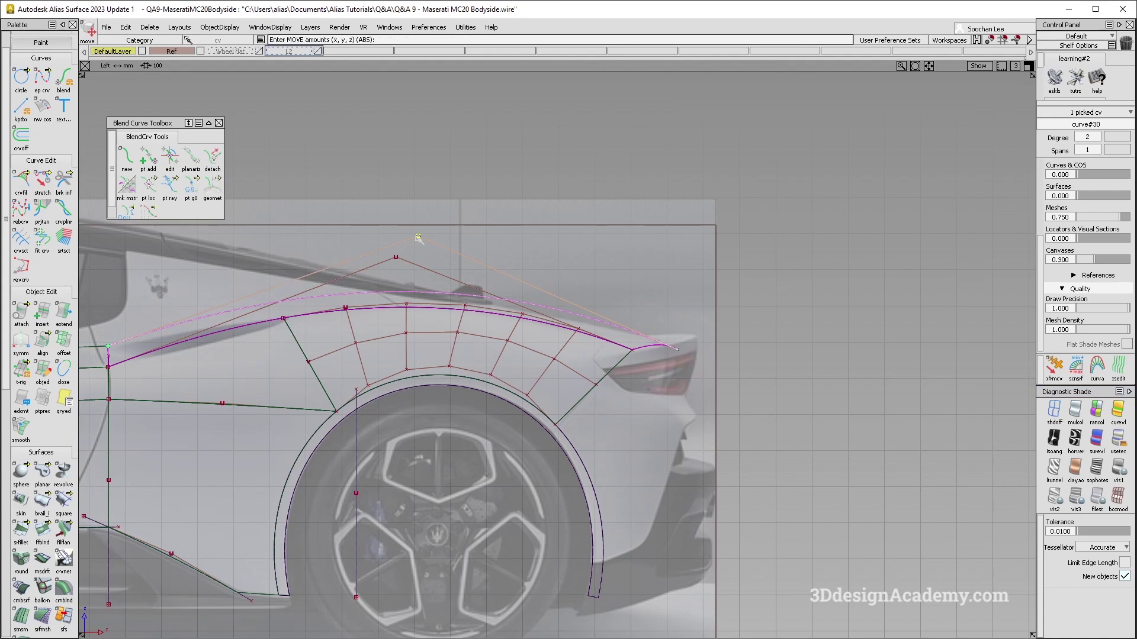
Lower the inner fender curve's middle CV and slide it forward along the hull with Transform CV
right_click_drag(485, 246, 497, 253)
middle_click_drag(489, 257, 987, 342, "alt+shift")
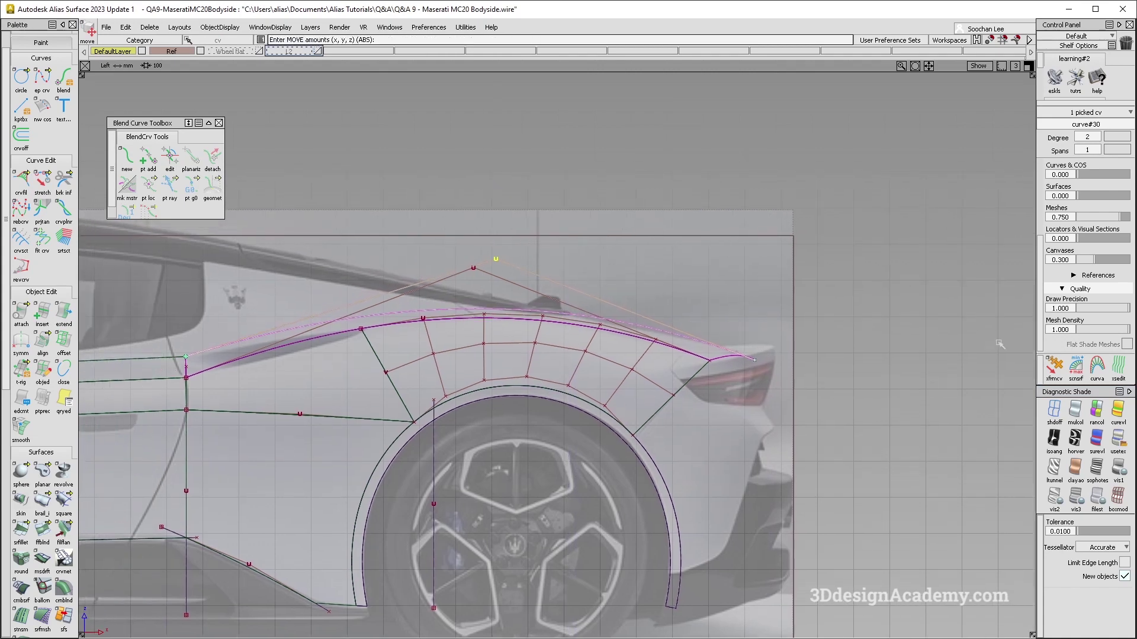
left_click(1054, 368)
left_click(466, 264)
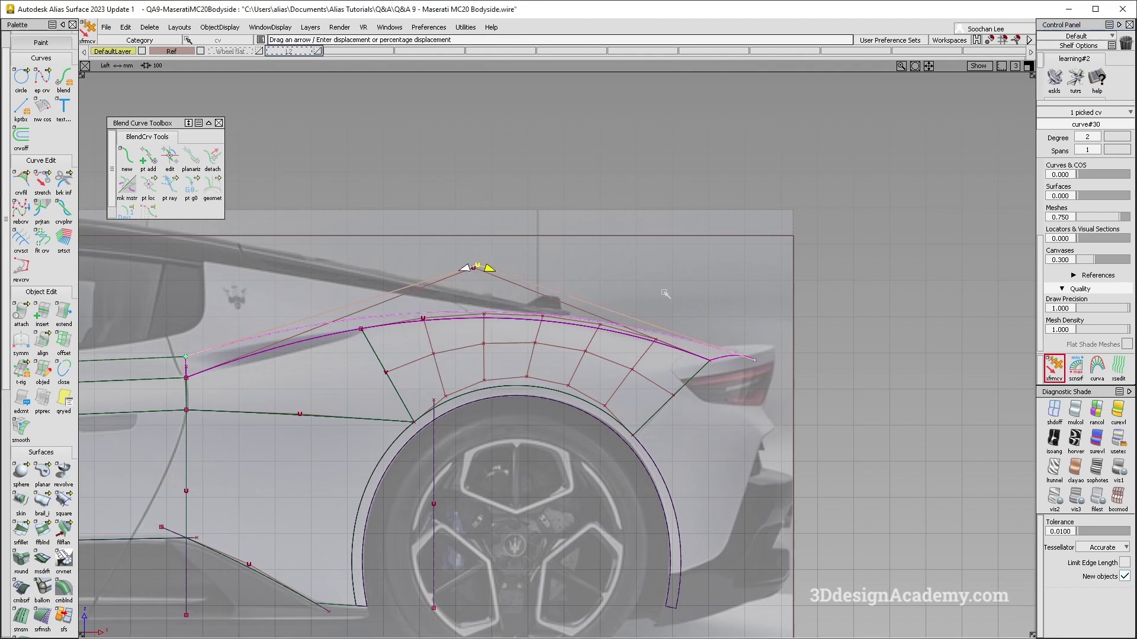
right_click_drag(680, 321, 671, 294, "ctrl+shift")
middle_click_drag(671, 294, 668, 294)
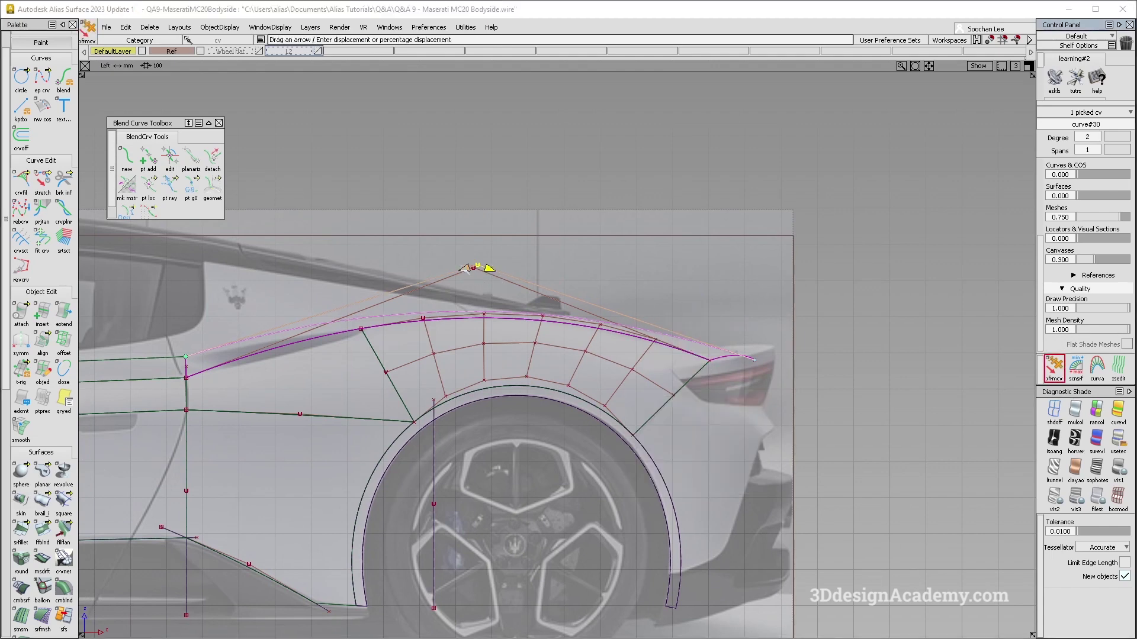
left_click(459, 270)
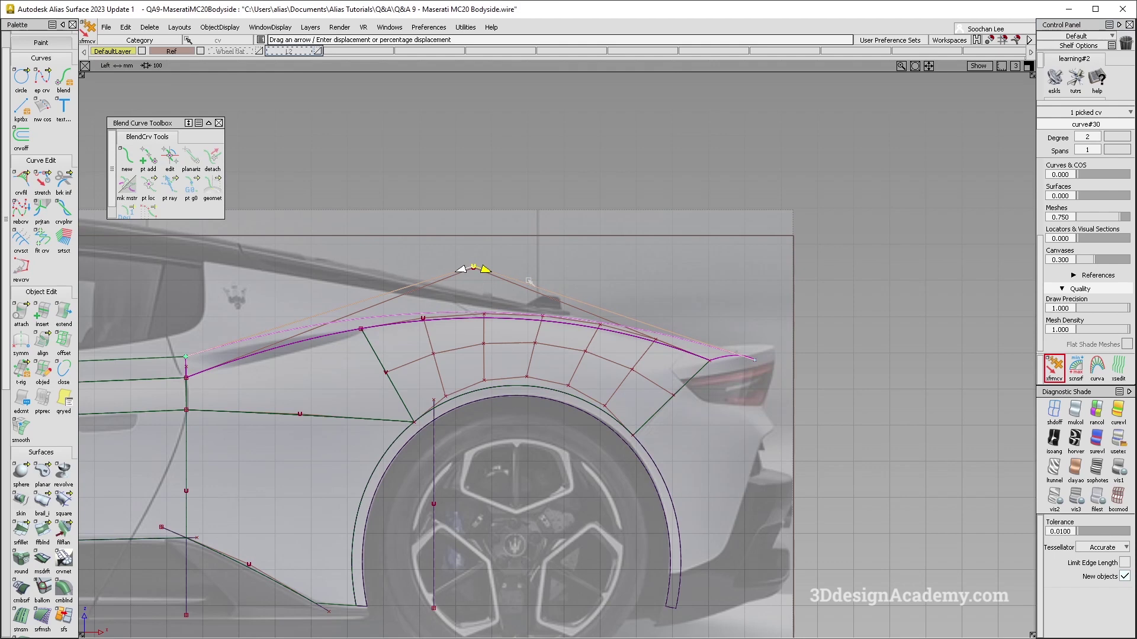
Fine-tune the position of the inner fender curve's middle CV so its crest sits just above the fender curve, and clear the selection
middle_click_drag(561, 307, 580, 297, "alt+shift")
right_click_drag(680, 325, 682, 288, "ctrl+shift")
left_click_drag(681, 288, 680, 287, "ctrl+shift")
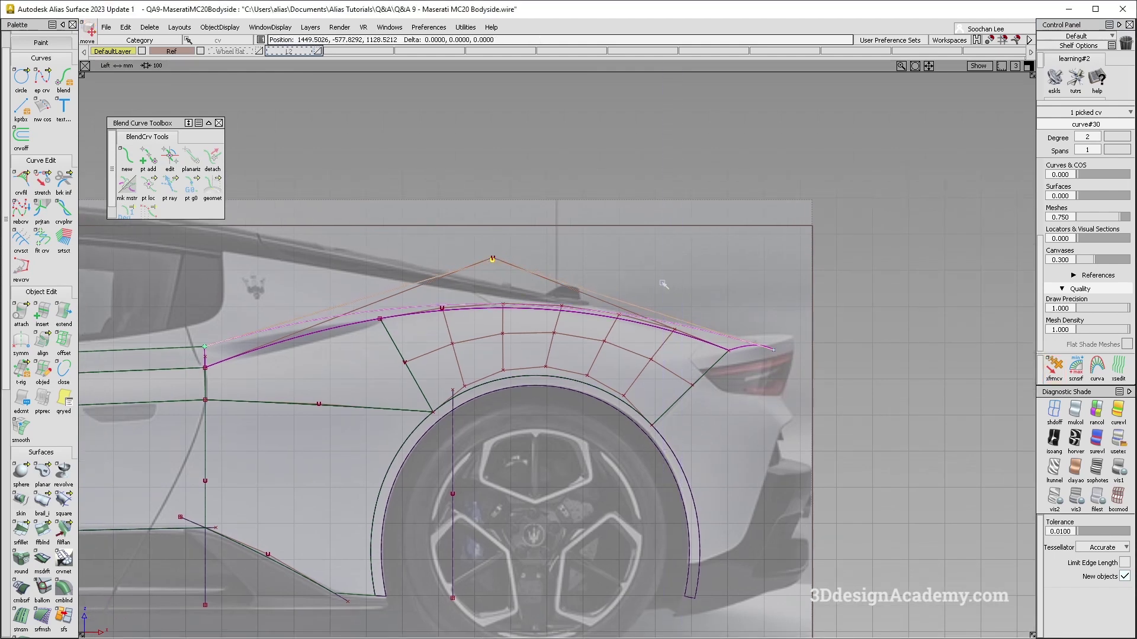
left_click_drag(621, 270, 621, 271)
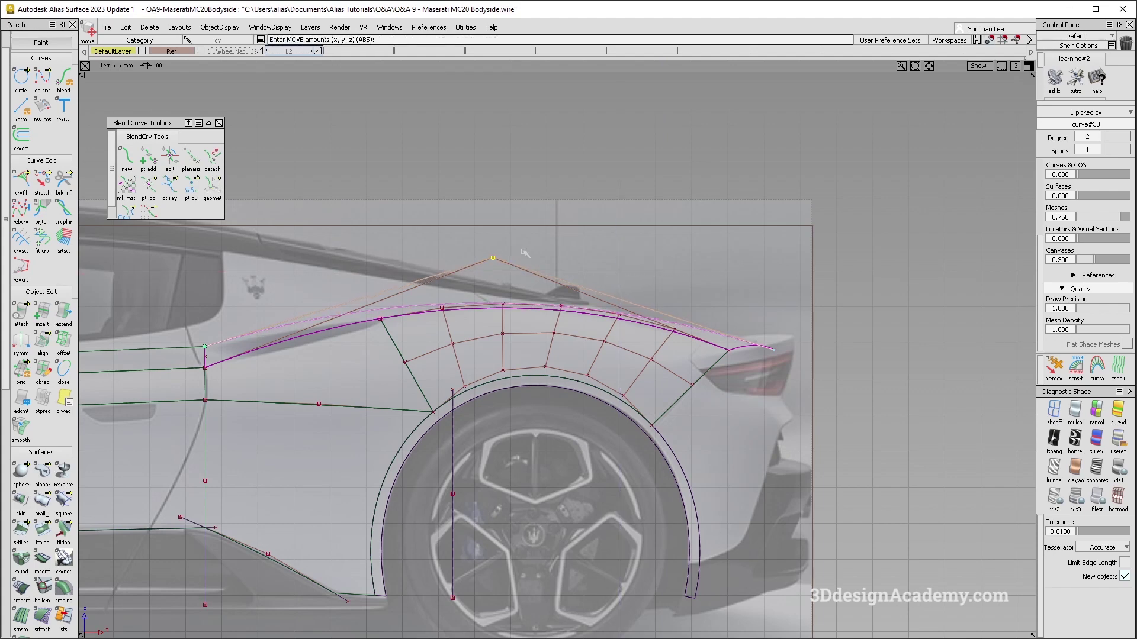
middle_click_drag(526, 252, 555, 239, "alt+shift")
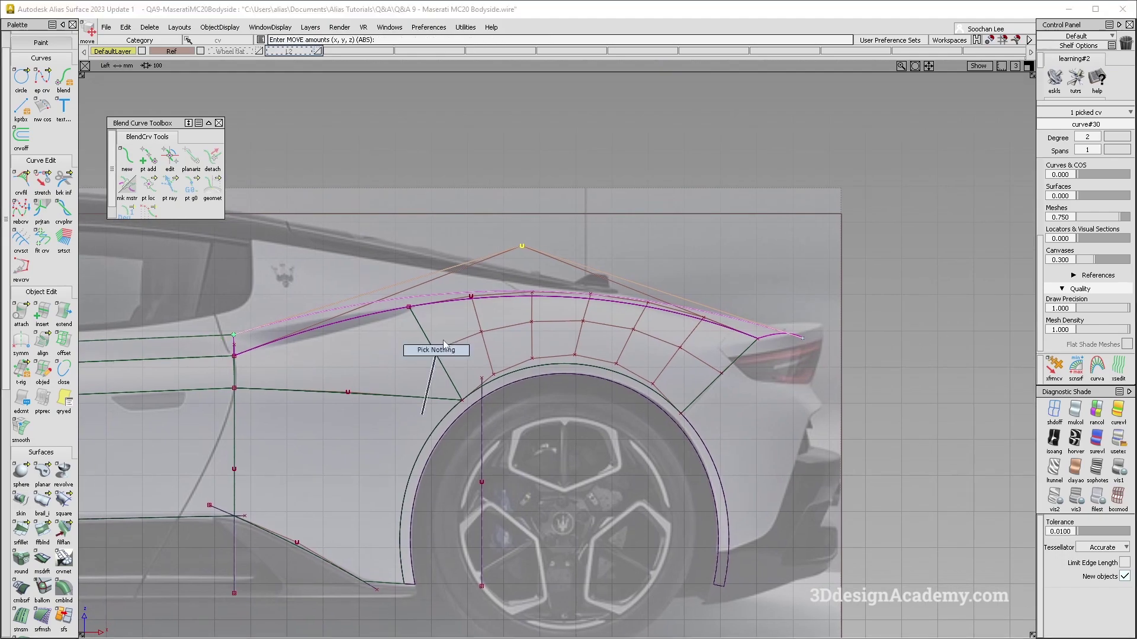
left_click_drag(554, 238, 555, 207, "ctrl+shift")
Examine the shaded bodyside and the reshaped upper fender surface in perspective from above, the side and close up
key("F8")
left_click(1074, 411)
left_click_drag(499, 297, 509, 368, "alt+shift")
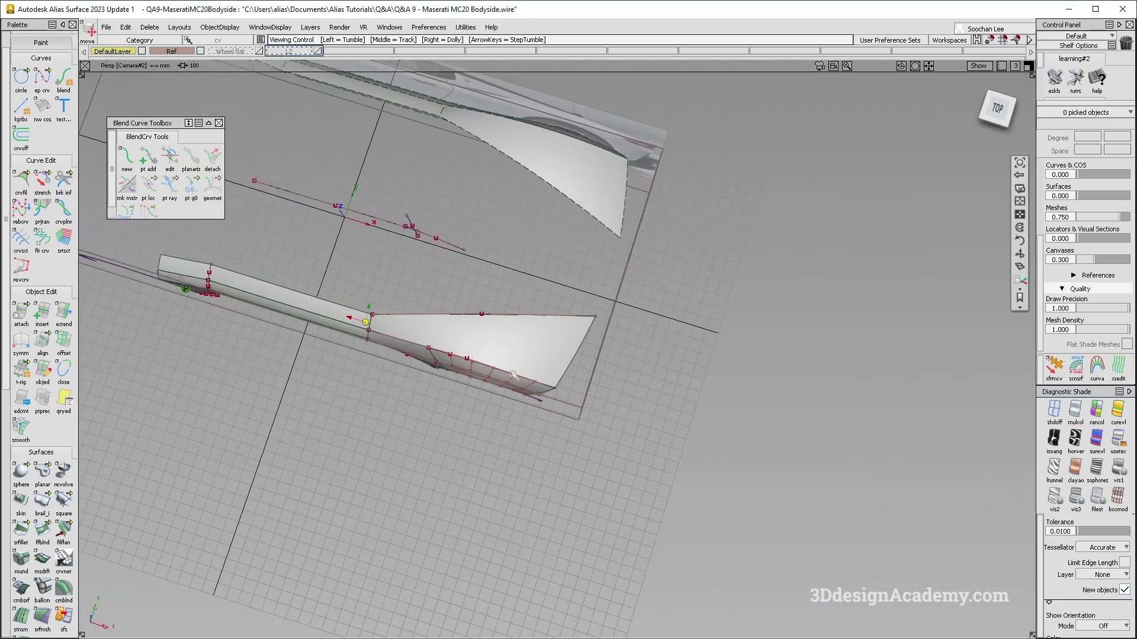
right_click_drag(500, 358, 581, 358, "alt+shift")
left_click_drag(500, 358, 551, 402, "alt+shift")
right_click_drag(601, 457, 524, 340, "ctrl+shift")
mouse_move(524, 425)
left_mouse_down("alt+shift")
mouse_move(469, 449)
mouse_move(312, 322)
mouse_move(408, 373)
mouse_move(498, 451)
left_mouse_up("alt+shift")
middle_click_drag(498, 450, 691, 314, "alt+shift")
right_click_drag(690, 314, 563, 349, "alt+shift")
left_click_drag(562, 349, 486, 293, "alt+shift")
right_click_drag(486, 293, 414, 237, "ctrl+shift")
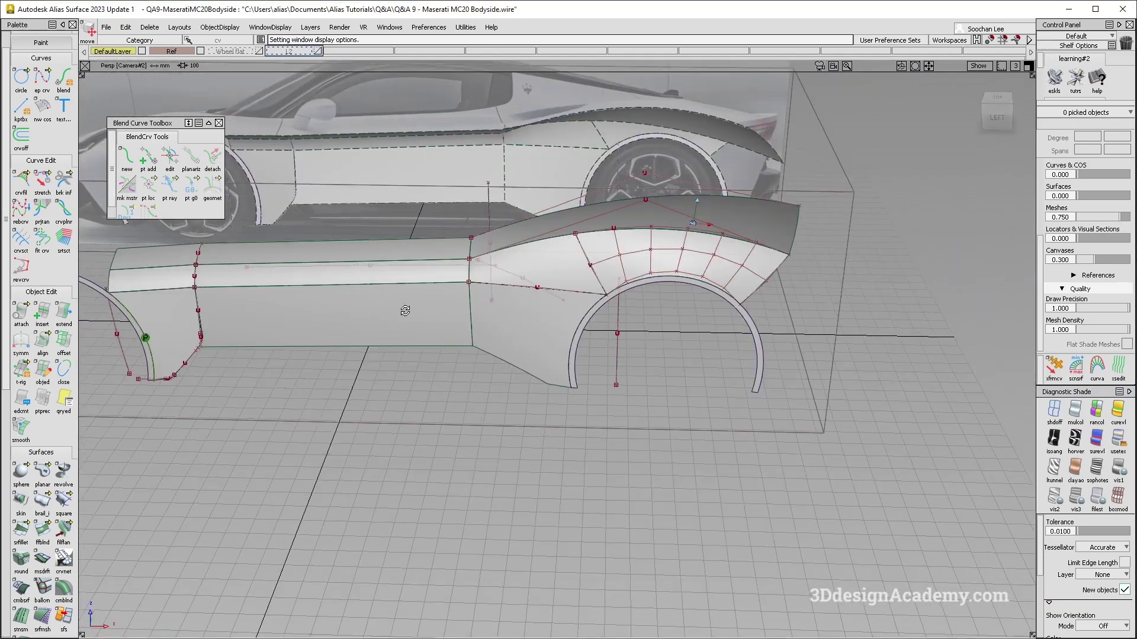
middle_click_drag(403, 309, 614, 309, "alt+shift")
left_click_drag(614, 310, 672, 327, "alt+shift")
right_click_drag(713, 319, 656, 486, "alt+shift")
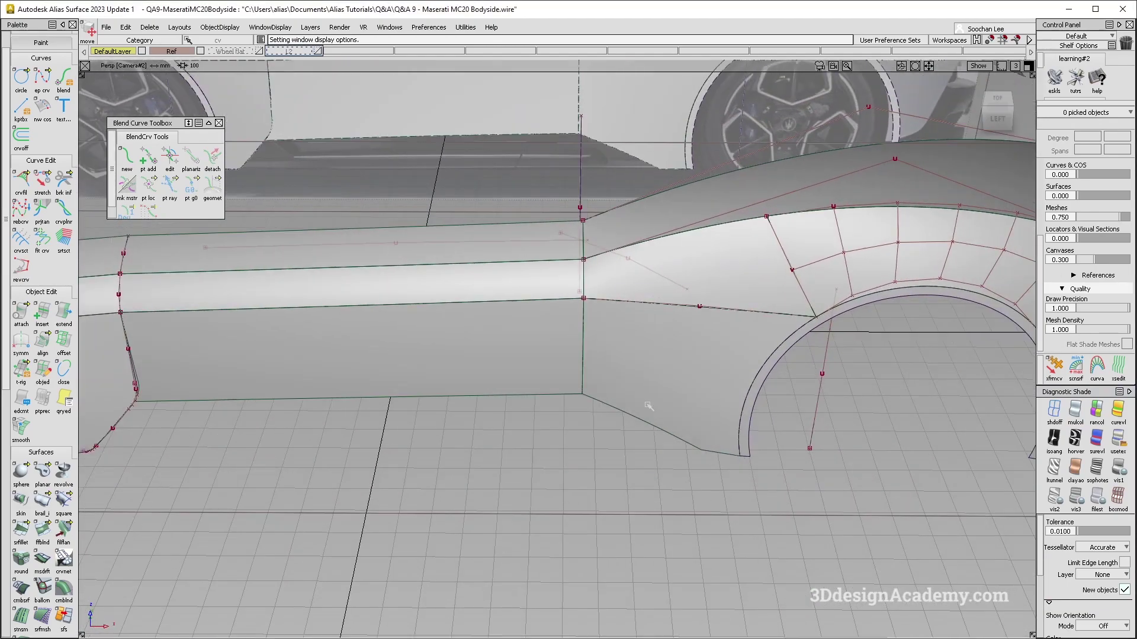
Draw a vertical edit-point curve in side view through the rear of the door, just behind the door handle
key("F6")
left_click(1054, 410)
mouse_move(296, 451)
middle_mouse_down("alt+shift")
mouse_move(502, 413)
mouse_move(517, 353)
middle_mouse_up("alt+shift")
scroll(41, 89, "up", 1)
left_click(42, 105)
left_click_drag(437, 289, 468, 325, "ctrl+shift")
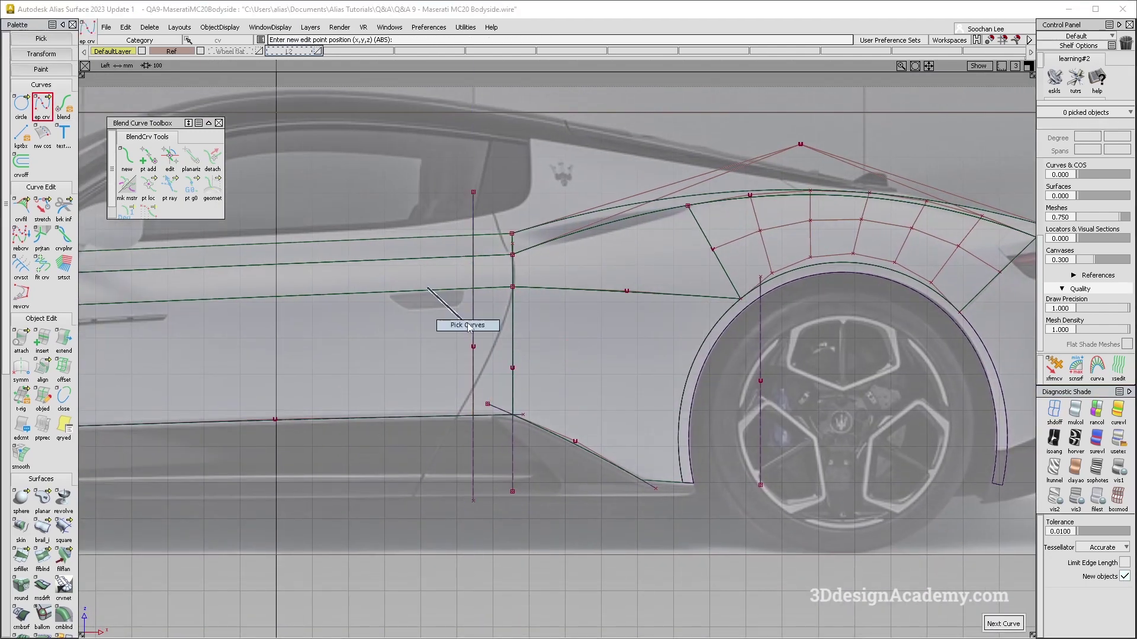
left_click(475, 333)
right_click_drag(576, 424, 576, 342, "ctrl+shift")
left_click_drag(120, 176, 141, 161, "ctrl+shift")
left_click(143, 160)
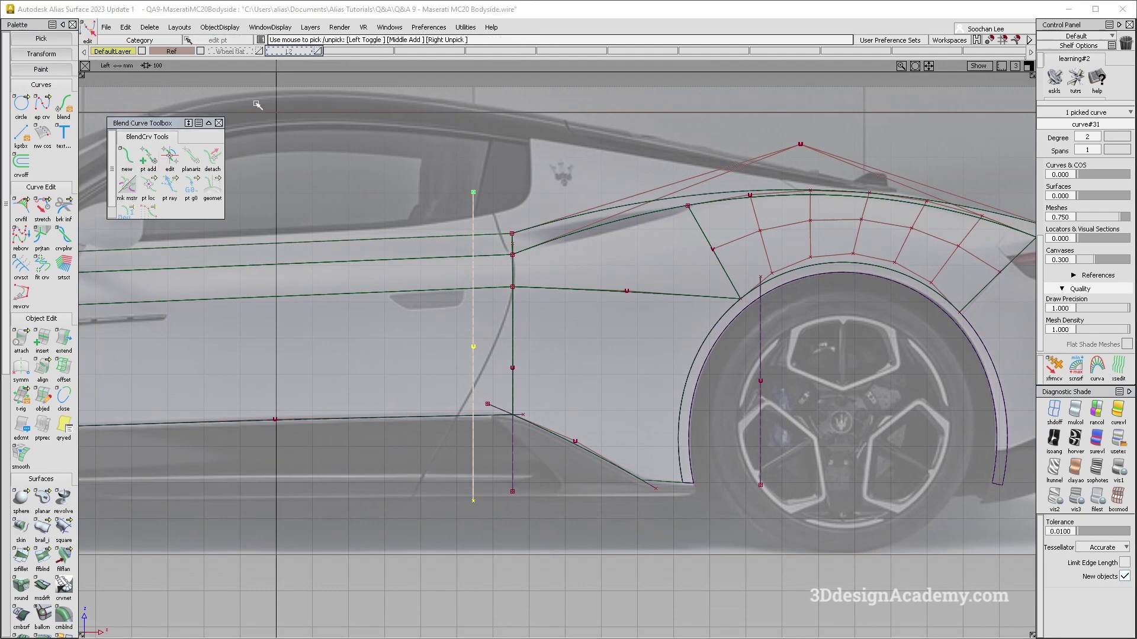
Close the Blend Curve Toolbox and turn off symmetry for the default layer
left_click(219, 122)
left_click(122, 52)
left_click(113, 63)
Nudge the new vertical curve slightly forward along X
left_click_drag(412, 286, 470, 324, "ctrl+shift")
left_click(473, 331)
middle_click_drag(568, 345, 560, 349, "alt+shift")
right_click_drag(566, 409, 551, 356, "ctrl+shift")
middle_click_drag(551, 357, 547, 357)
Paste a copy of the vertical curve and move it rearward along X, behind the door's rear edge
middle_click_drag(588, 431, 610, 372)
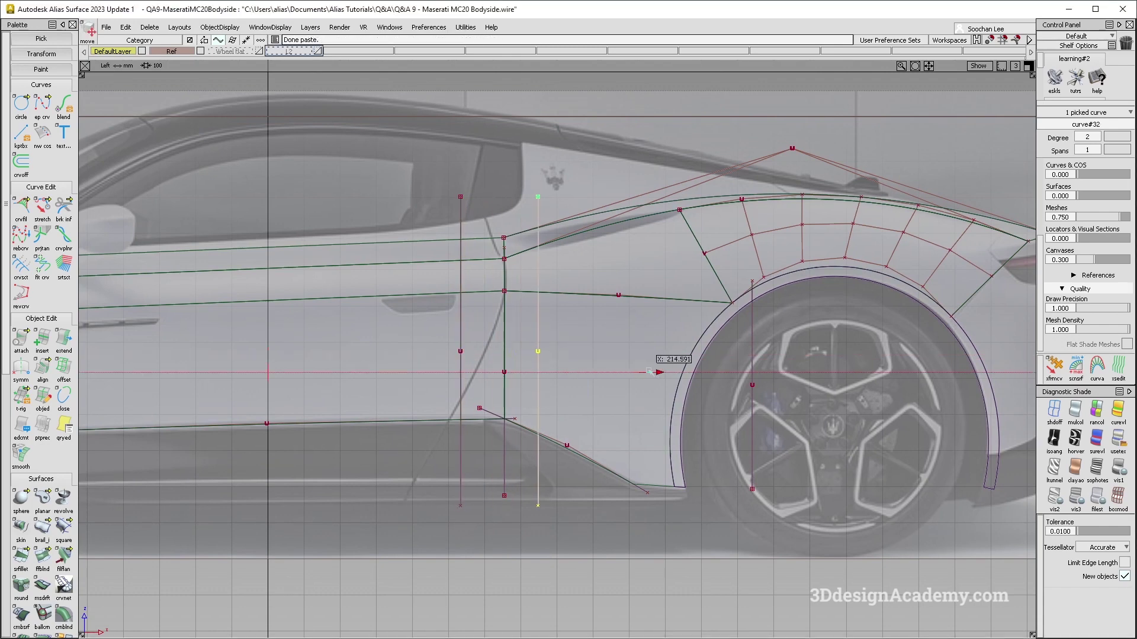
middle_click_drag(656, 372, 657, 372)
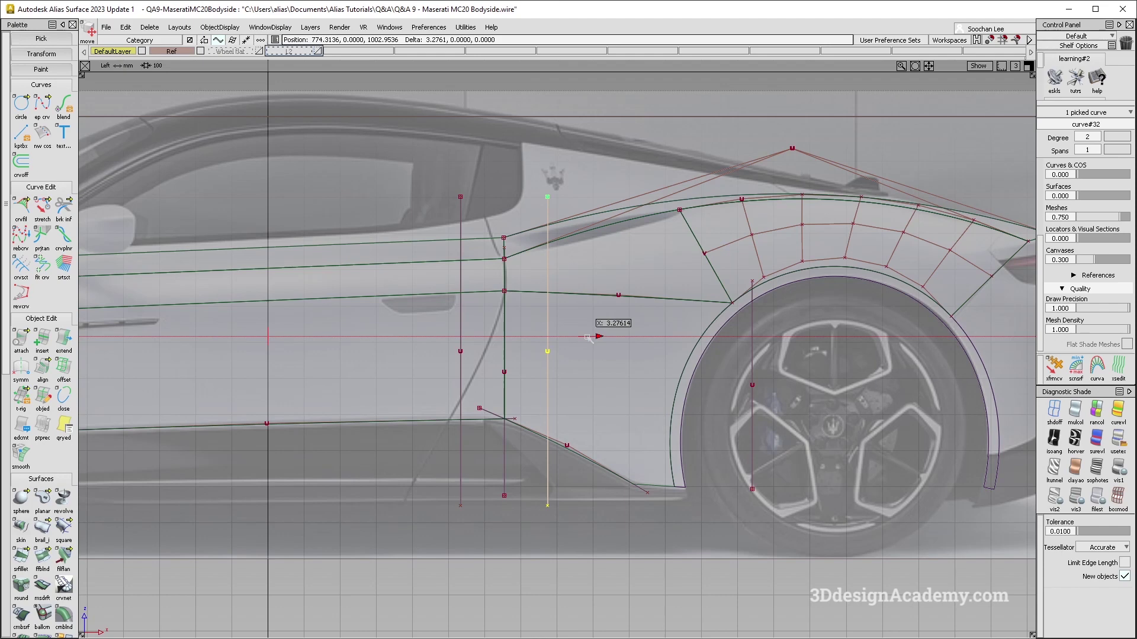
middle_click_drag(586, 336, 586, 336)
Nudge the front vertical curve slightly forward and the rear one slightly rearward to widen the strip between them
left_click_drag(438, 382, 459, 306, "ctrl+shift")
left_click_drag(442, 322, 466, 349)
right_click_drag(478, 358, 482, 334, "ctrl+shift")
middle_click_drag(481, 335, 478, 335)
left_click_drag(532, 368, 503, 311, "ctrl+shift")
middle_click_drag(574, 365, 586, 351)
Project the two vertical curves onto the door and rear fender surfaces in side view
left_click_drag(606, 431, 569, 271, "ctrl+shift")
left_click_drag(440, 442, 411, 254, "ctrl+shift")
scroll(47, 495, "down", 4)
scroll(47, 495, "down", 2)
left_click(24, 516)
left_click_drag(429, 215, 576, 352)
left_click(458, 333)
left_click_drag(465, 386, 400, 218, "ctrl+shift")
Trim the strip between the two projected curves out of the door and rear fender surfaces
left_click(43, 516)
left_click(355, 354)
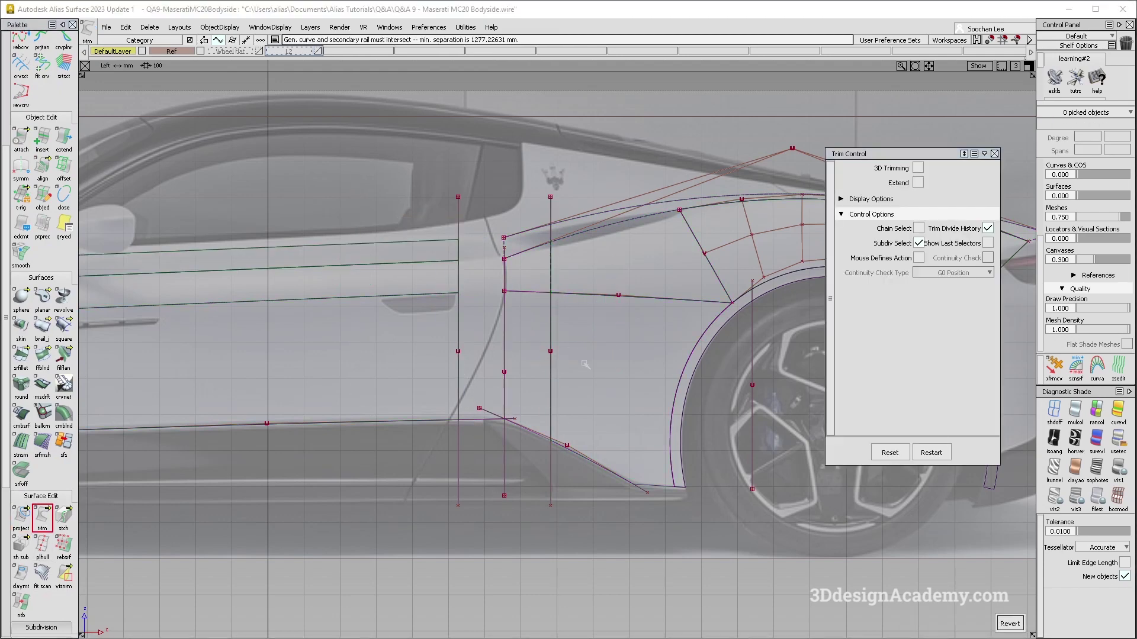
left_click(606, 218)
left_click(615, 215)
key("space")
Inspect the trimmed gap in perspective and query the construction history of the rear fender surface
key("F8")
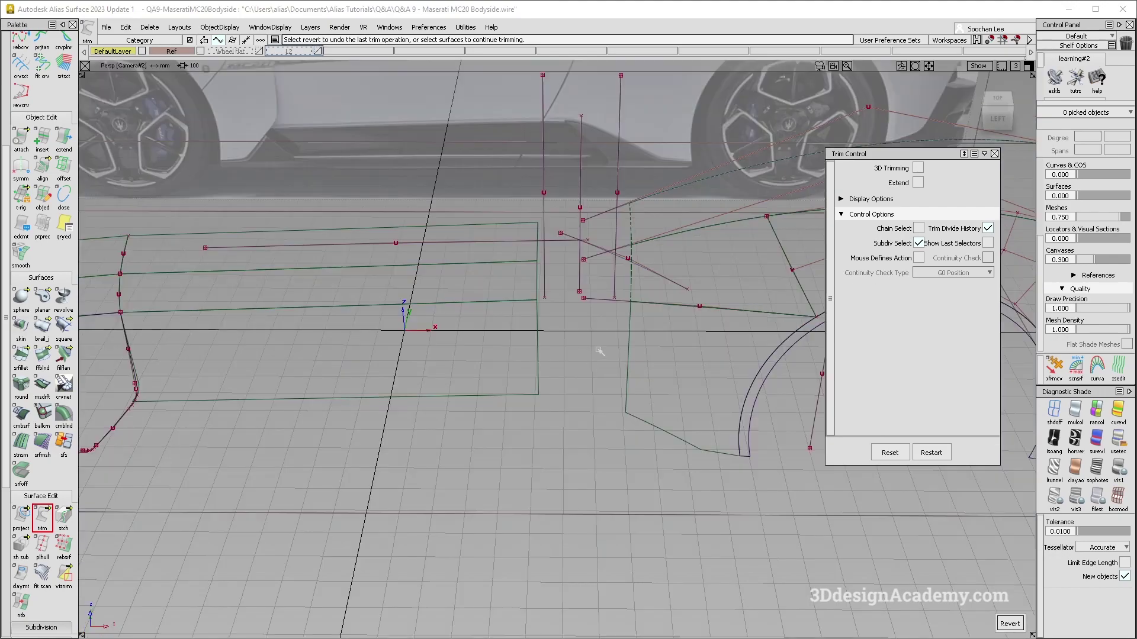
left_click_drag(646, 263, 761, 268, "alt+shift")
left_click(595, 263)
mouse_move(550, 256)
right_mouse_down("ctrl+shift")
mouse_move(555, 305)
mouse_move(601, 261)
right_mouse_up("ctrl+shift")
left_click_drag(601, 261, 573, 292, "alt+shift")
mouse_move(446, 350)
left_mouse_down("ctrl+shift")
mouse_move(469, 249)
mouse_move(454, 208)
left_mouse_up("ctrl+shift")
right_click_drag(455, 208, 414, 260, "alt+shift")
left_click_drag(414, 261, 532, 299, "alt+shift")
left_click_drag(532, 299, 535, 243, "ctrl+shift")
middle_click_drag(535, 260, 538, 314, "ctrl+shift")
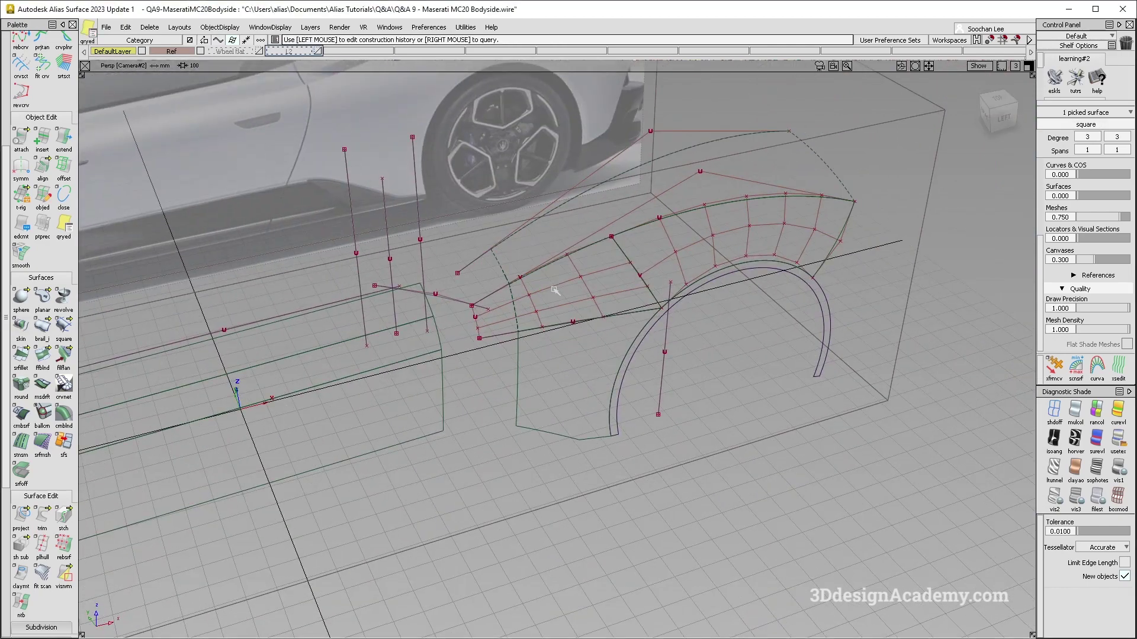
left_click(554, 290)
right_click_drag(489, 314, 540, 287, "alt+shift")
Untrim the door's shoulder band surface at the gap ahead of the rear fender
right_click_drag(446, 376, 397, 417, "alt+shift")
left_click_drag(338, 472, 361, 348, "ctrl+shift")
left_click(359, 379)
left_click_drag(43, 517, 88, 520)
left_click(478, 310, "alt+shift")
right_click_drag(497, 313, 435, 416, "alt+shift")
left_click_drag(672, 325, 691, 441, "alt+shift")
left_click_drag(693, 453, 695, 471, "ctrl+shift")
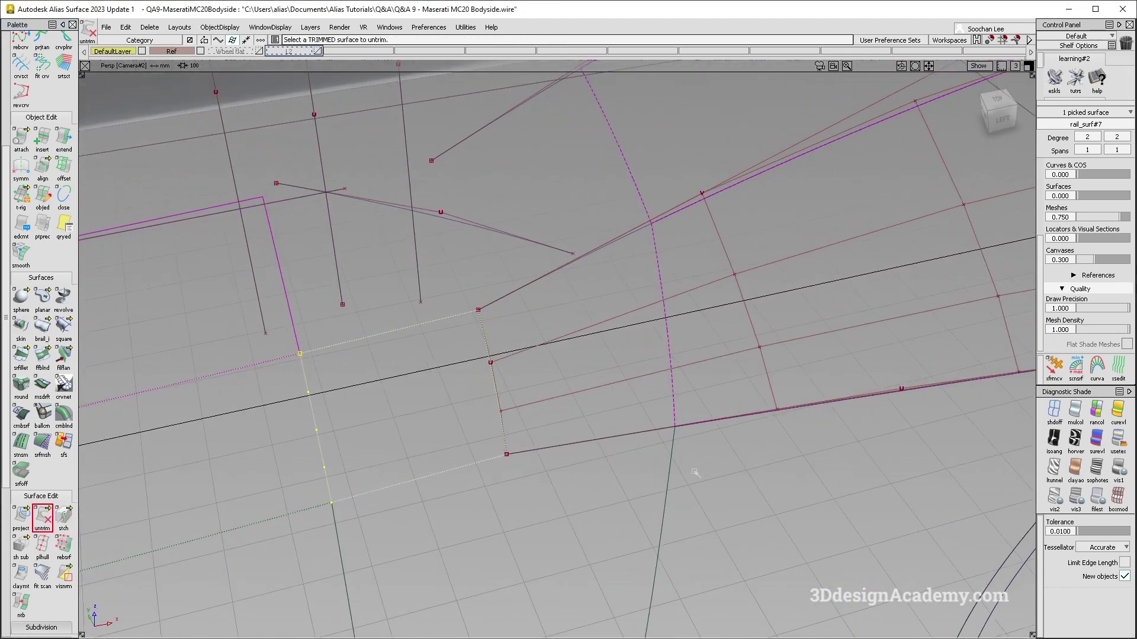
right_click_drag(695, 472, 721, 251, "alt+shift")
Delete the construction history of the shoulder band surface and the adjoining rear fender surface
left_click_drag(642, 304, 640, 297, "ctrl+shift")
left_click(626, 281)
left_click(583, 229)
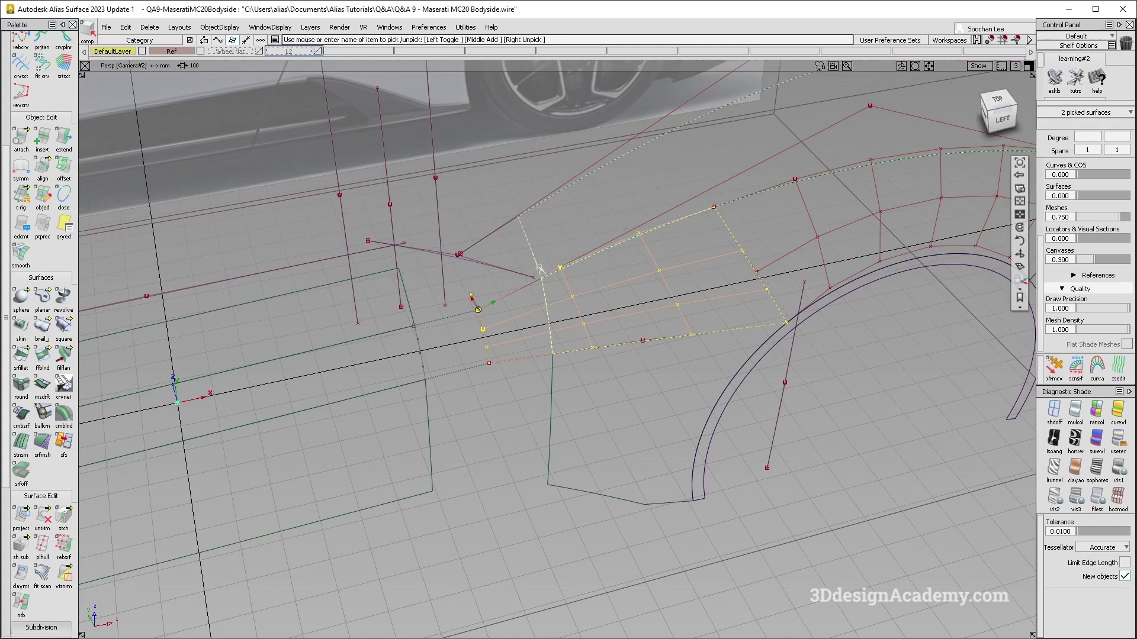
right_click_drag(499, 277, 563, 262, "alt+shift")
left_click(150, 27)
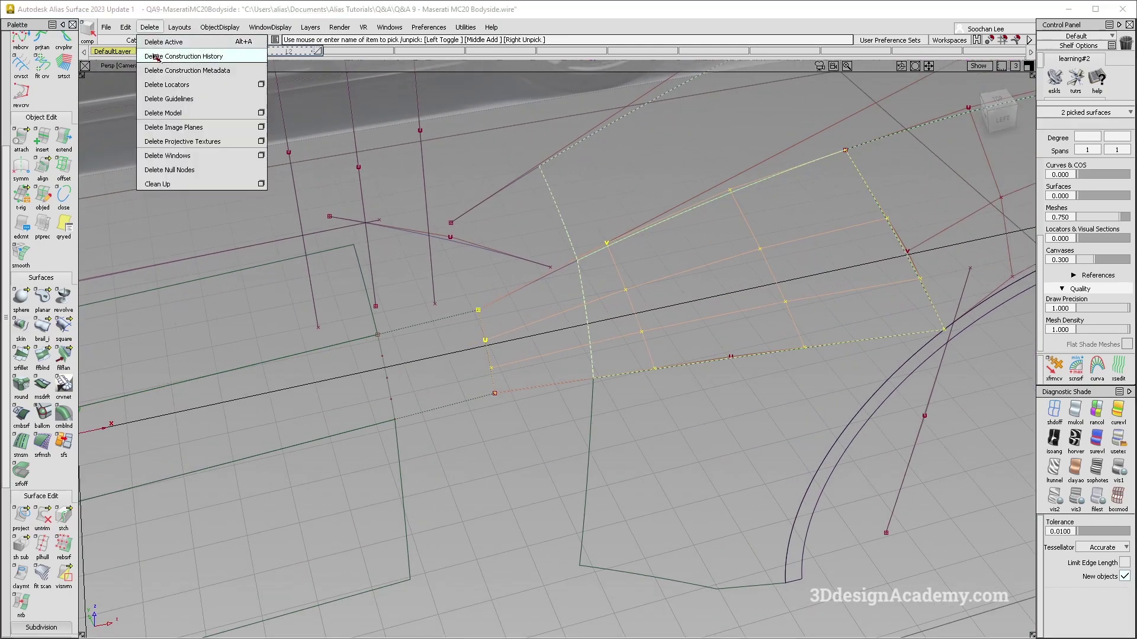
left_click(155, 55)
right_click_drag(690, 322, 586, 290, "alt+shift")
Delete the construction history of all remaining bodyside surfaces
left_click_drag(586, 289, 586, 236, "ctrl+shift")
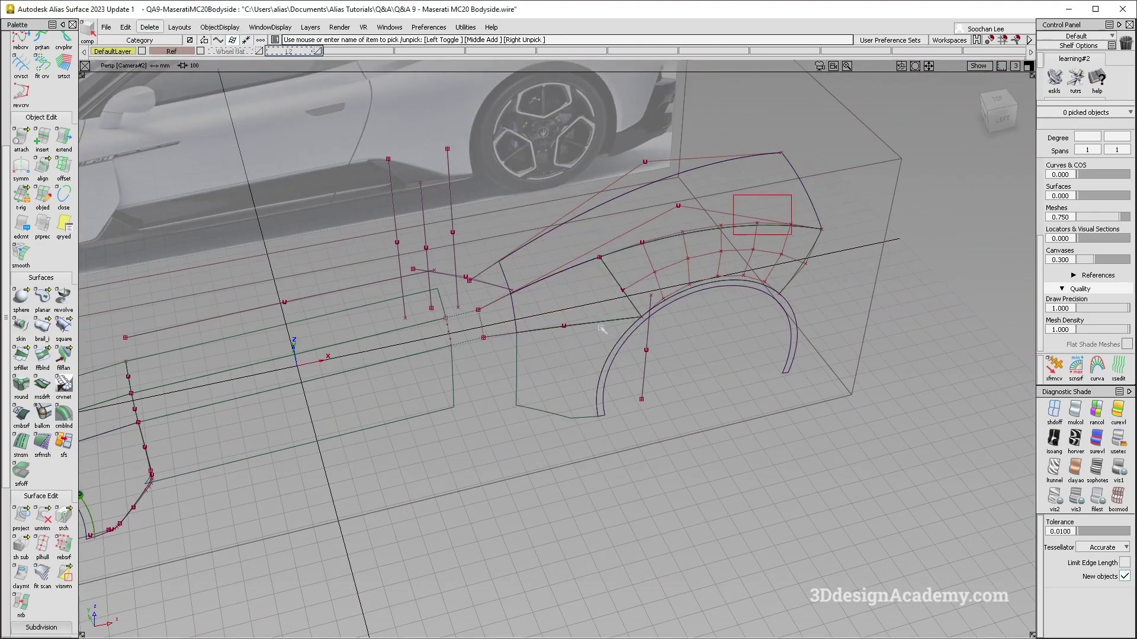
left_click_drag(756, 218, 418, 379)
left_click(157, 26)
left_click(158, 55)
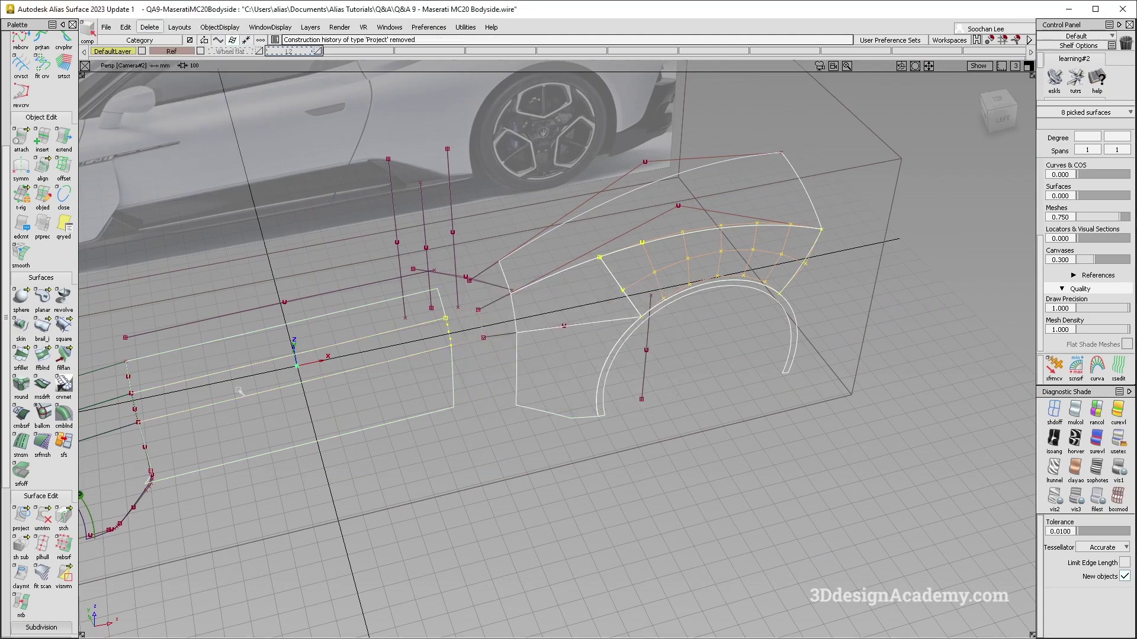
middle_click_drag(255, 364, 391, 337, "alt+shift")
left_click_drag(491, 490, 213, 98)
left_click(155, 28)
left_click(155, 56)
Trim the shoulder band surface back to the projected curve at the rear of the door
left_click_drag(592, 332, 592, 296, "ctrl+shift")
right_click_drag(450, 379, 515, 367, "alt+shift")
middle_click_drag(516, 367, 349, 421, "alt+shift")
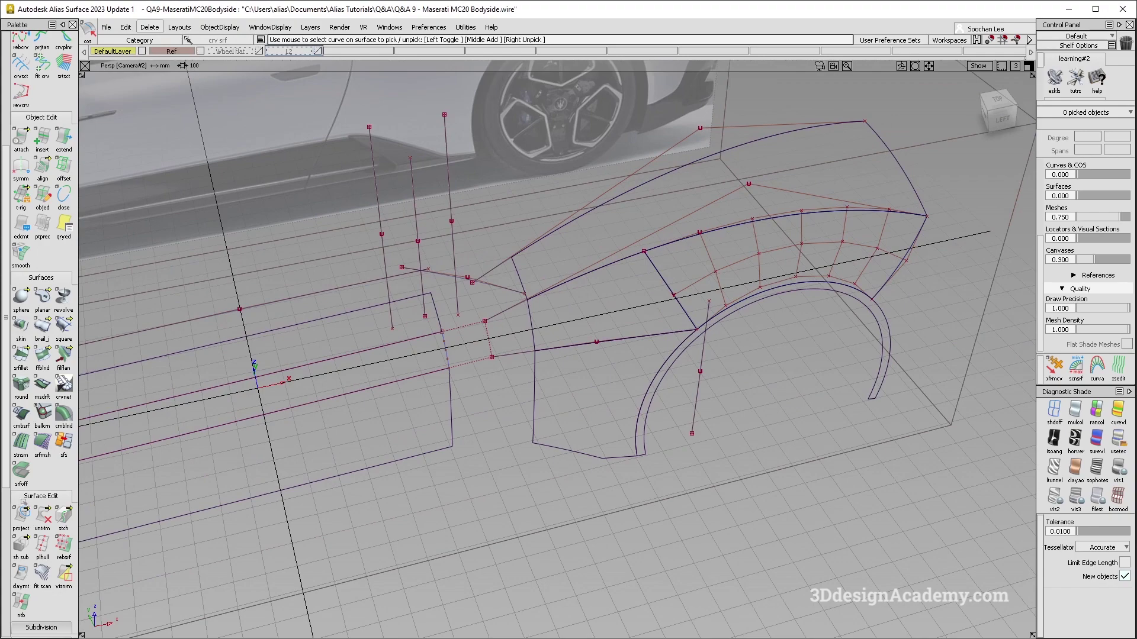
left_click(42, 517)
left_click(408, 366)
left_click(1007, 624)
middle_click_drag(486, 320, 444, 344, "alt+shift")
left_click(42, 517)
Bridge the gap between the lower door and rear fender panels with Freeform Blend, using G2 Curvature on both sides and edge-aligned ends
left_click(42, 357)
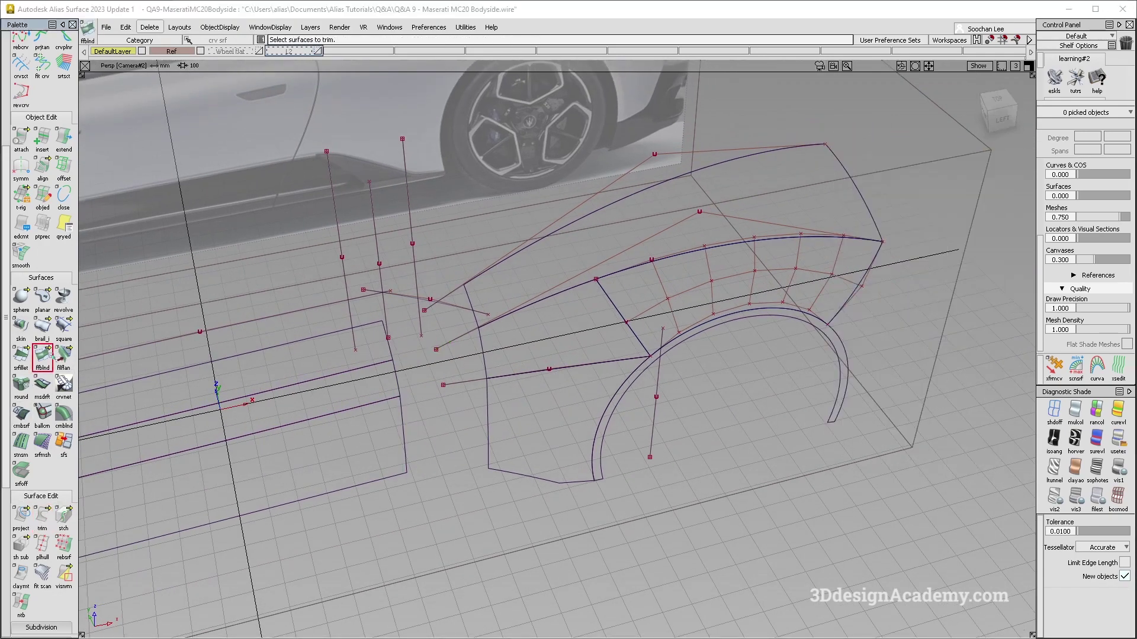
left_click(953, 168)
left_click(953, 209)
left_click(953, 183)
left_click(953, 224)
left_click(964, 345)
left_click(958, 382)
left_click_drag(560, 428, 379, 376)
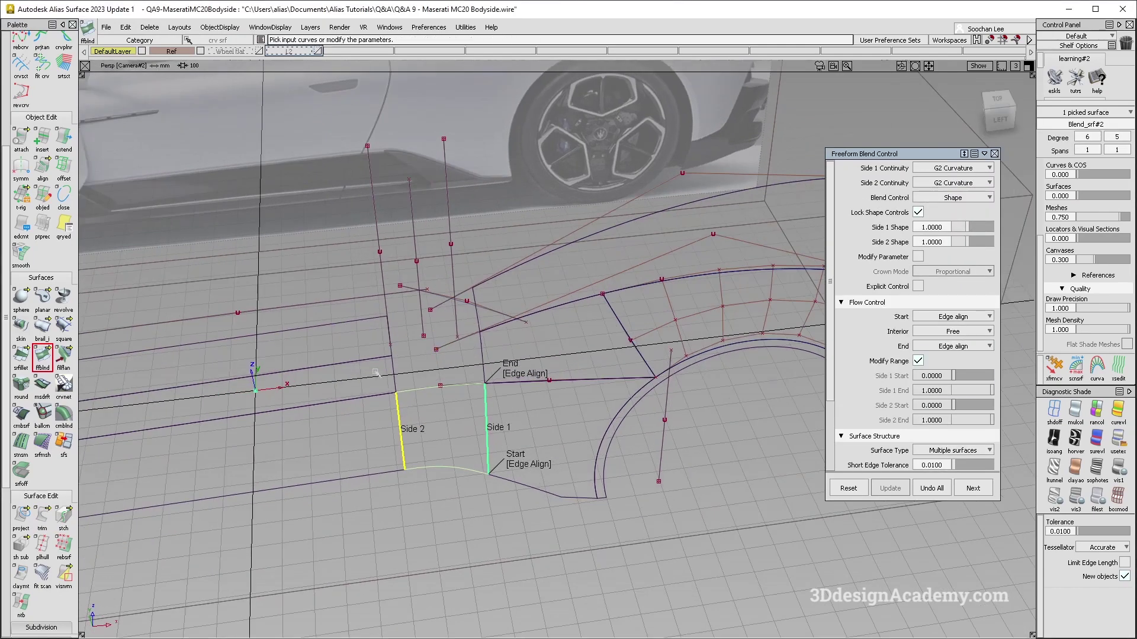
right_click_drag(379, 376, 435, 453, "alt+shift")
left_click_drag(435, 453, 418, 426, "alt+shift")
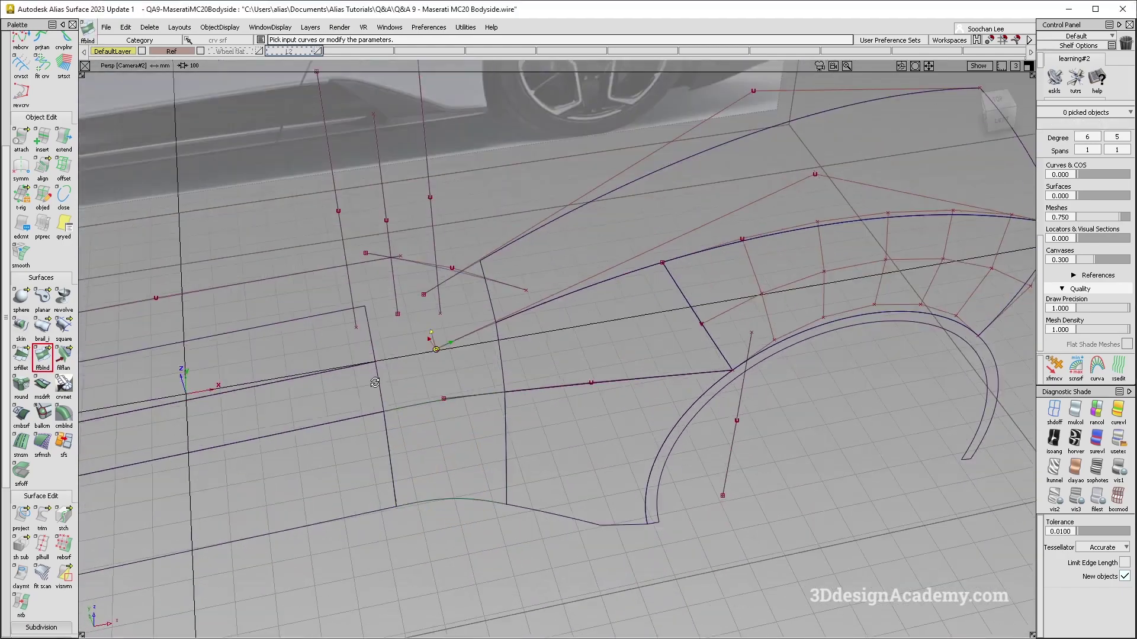
Bridge the upper door-to-fender gap with Freeform Blend, using G2 Curvature on both sides and explicit control with U degree 5
left_click(376, 340)
left_click(477, 289)
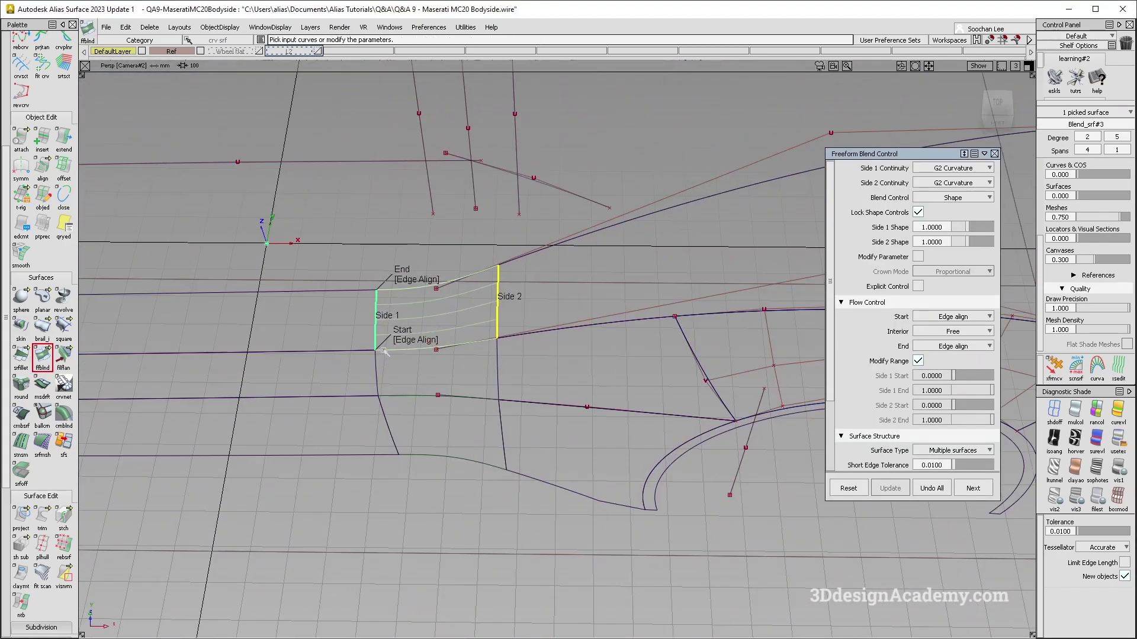
left_click(919, 286)
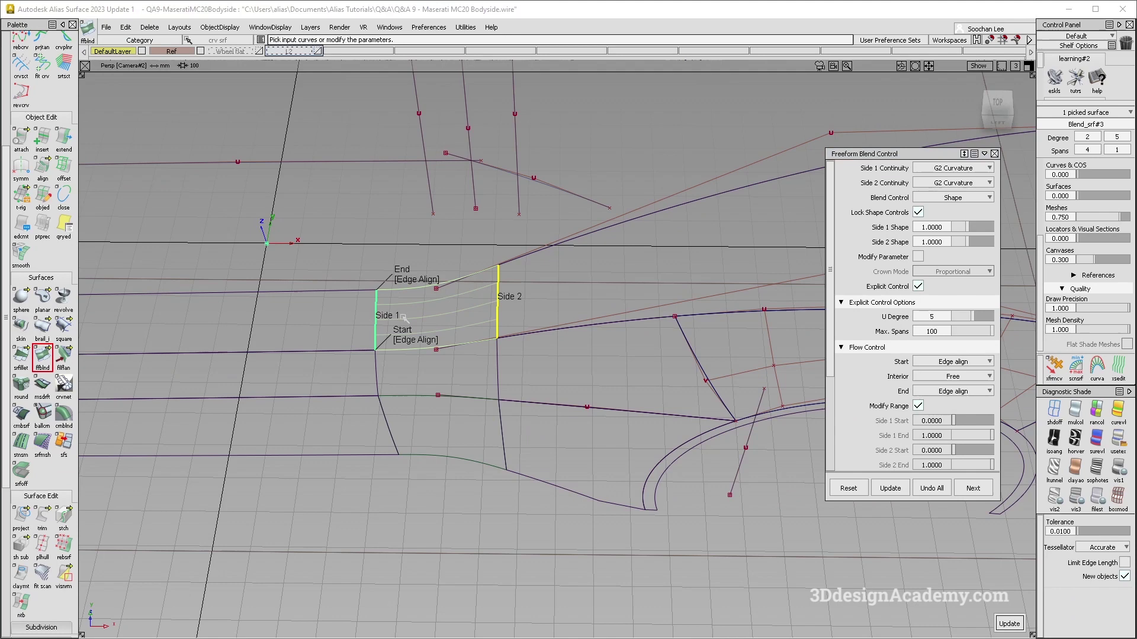
left_click_drag(403, 318, 402, 332, "alt+shift")
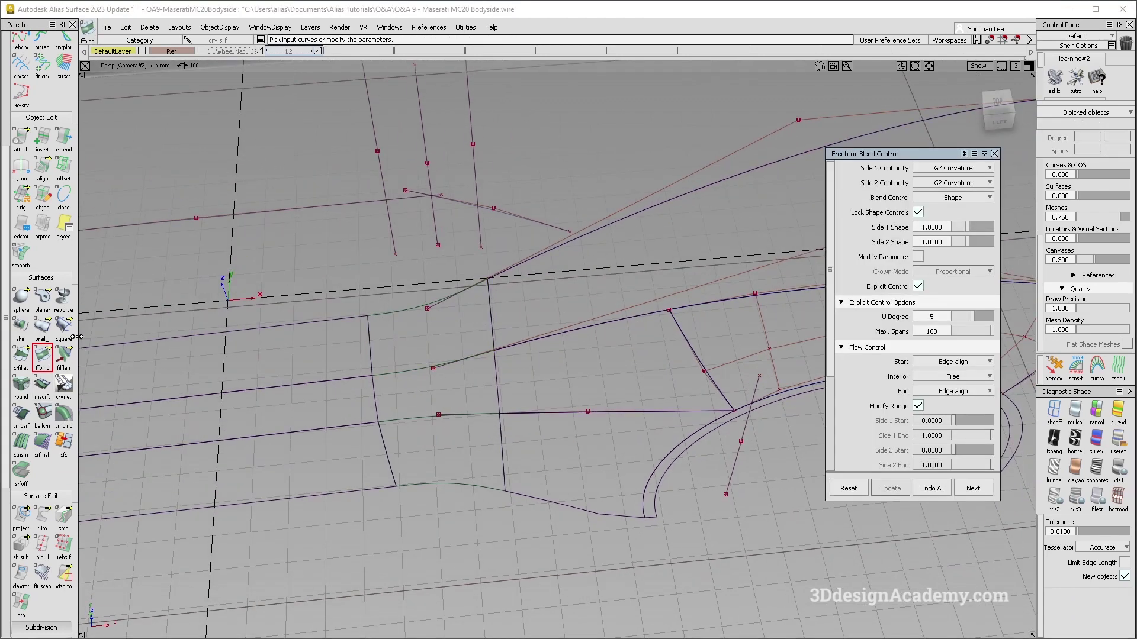
Fill the remaining middle gap with a Square surface, G2 Curvature on boundaries 1 and 3, explicit degrees 5 by 5 and single spans
left_click(371, 384)
left_click(411, 418)
right_click_drag(424, 424, 498, 358, "ctrl+shift")
left_click_drag(498, 357, 579, 348, "ctrl+shift")
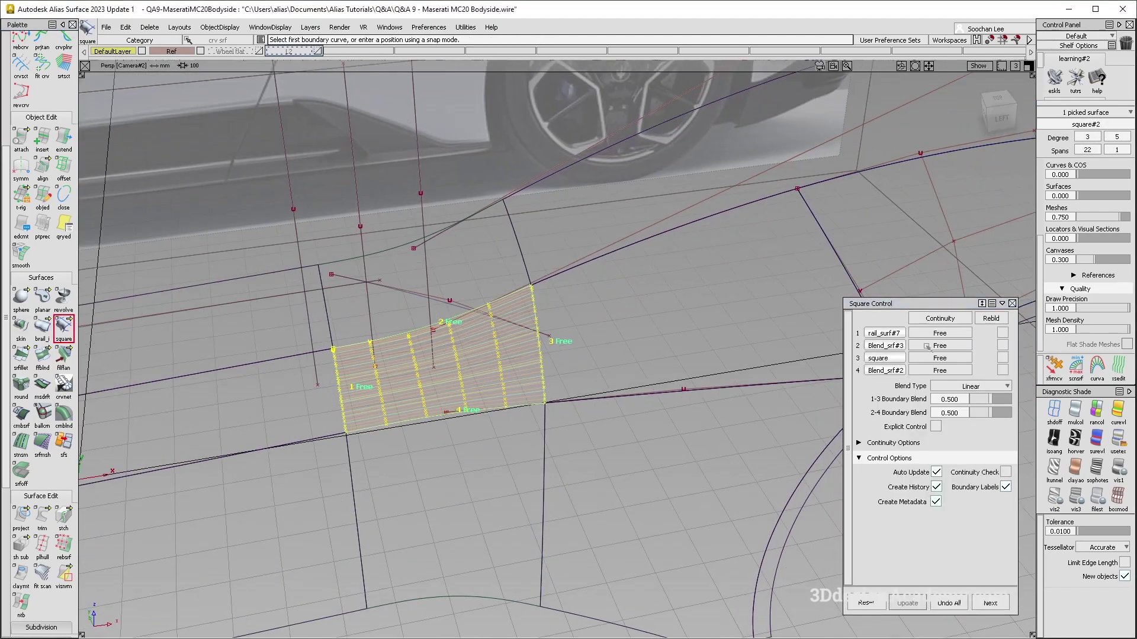
left_click(940, 333)
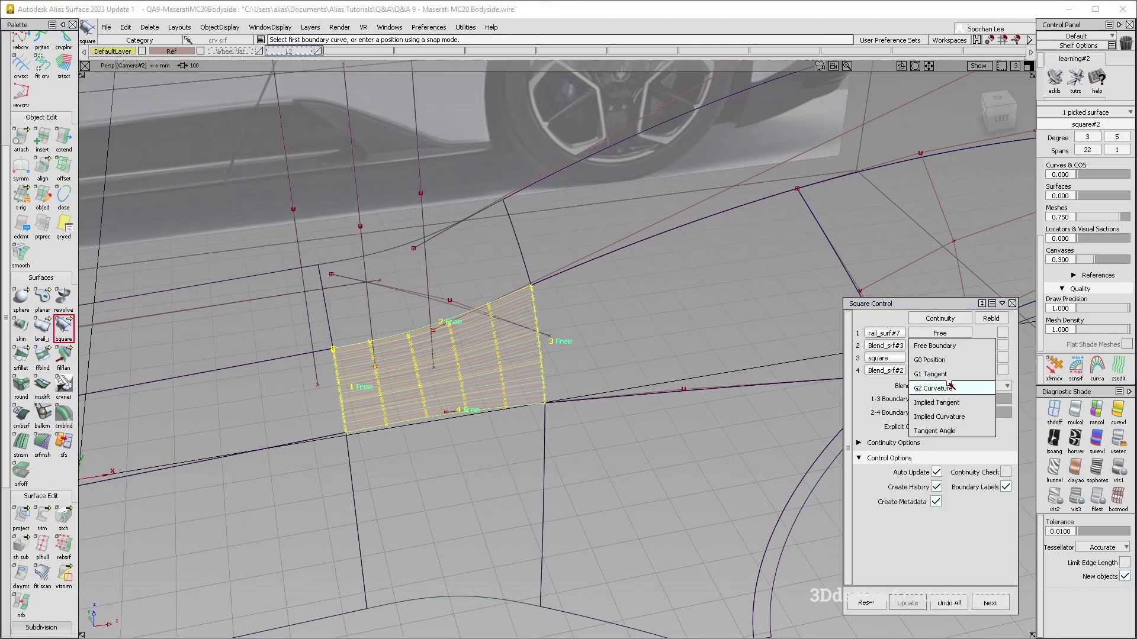
left_click(947, 388)
left_click(940, 358)
left_click(948, 413)
left_click_drag(548, 385, 473, 409, "alt+shift")
left_click(936, 427)
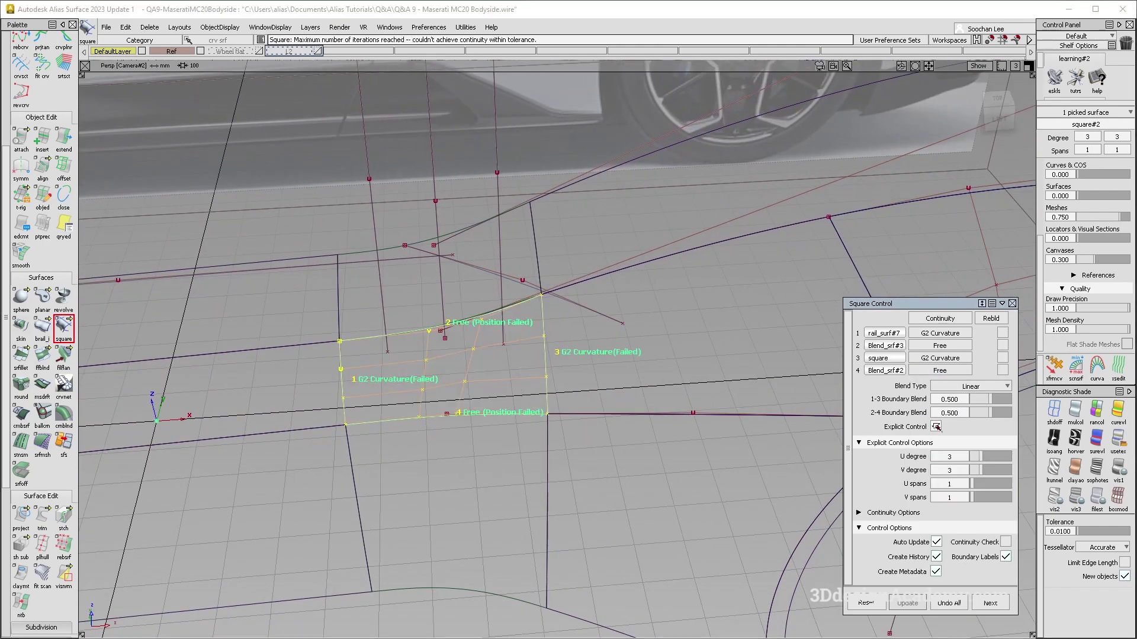
left_click(990, 469)
Shade the bodyside and examine the highlight flow through the new blends and across the rear fender seam
left_click_drag(465, 473, 462, 367, "alt+shift")
right_click_drag(462, 367, 414, 370, "alt+shift")
left_click_drag(414, 370, 422, 366, "alt+shift")
left_click(1075, 413)
right_click_drag(548, 357, 604, 354, "alt+shift")
left_click(1096, 442)
left_click_drag(706, 460, 658, 466, "alt+shift")
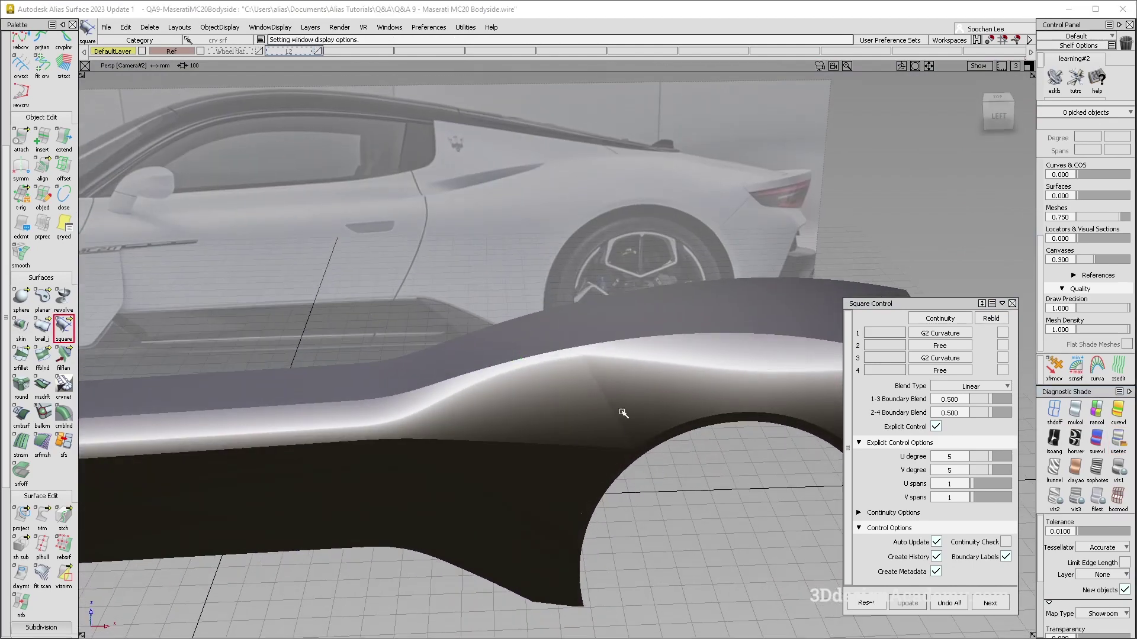
key("ctrl+m")
left_click_drag(660, 415, 667, 383, "alt+shift")
right_click_drag(667, 383, 592, 356, "alt+shift")
left_click_drag(591, 355, 577, 437, "alt+shift")
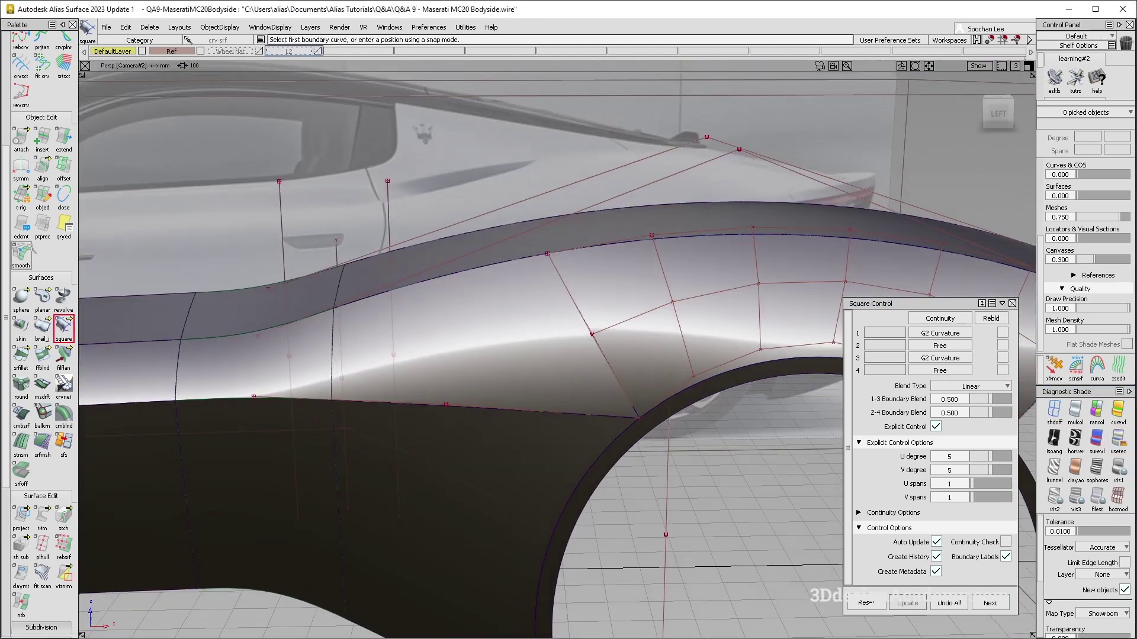
In the side view, draw an edit-point curve snapped along the seam between the two rear fender surfaces above the wheel arch
key("F6")
middle_click_drag(668, 331, 522, 425, "alt+shift")
right_click_drag(522, 425, 534, 335, "alt+shift")
left_click_drag(536, 336, 454, 376, "ctrl+shift")
left_click(418, 324)
left_click_drag(496, 409, 496, 354, "ctrl+shift")
scroll(42, 178, "up", 10)
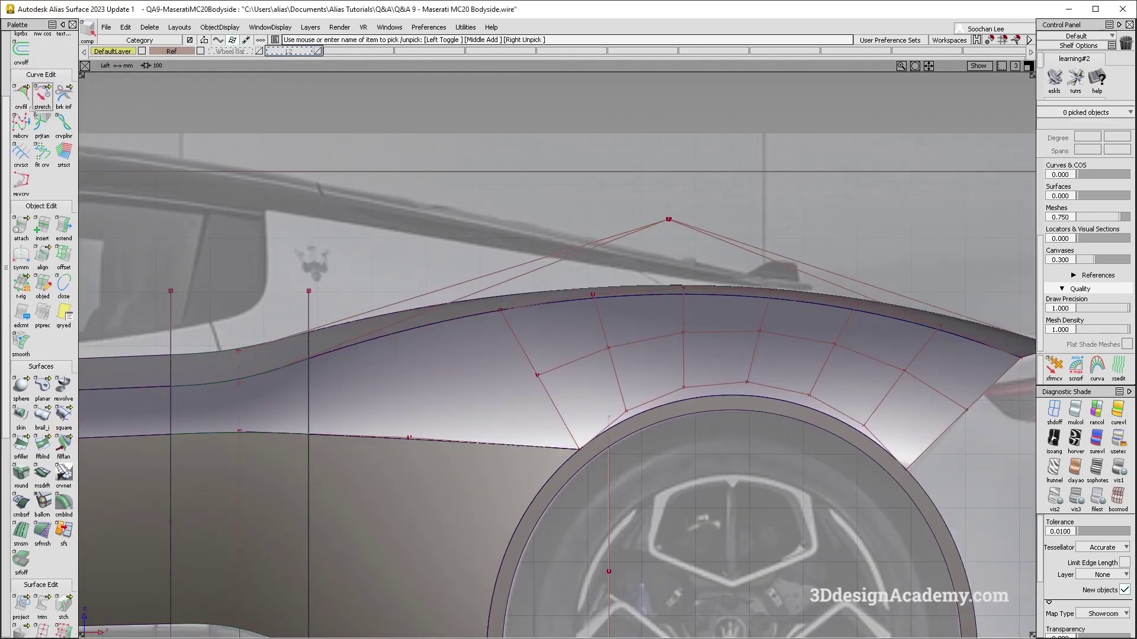
left_click(42, 106)
left_click(534, 370, "ctrl")
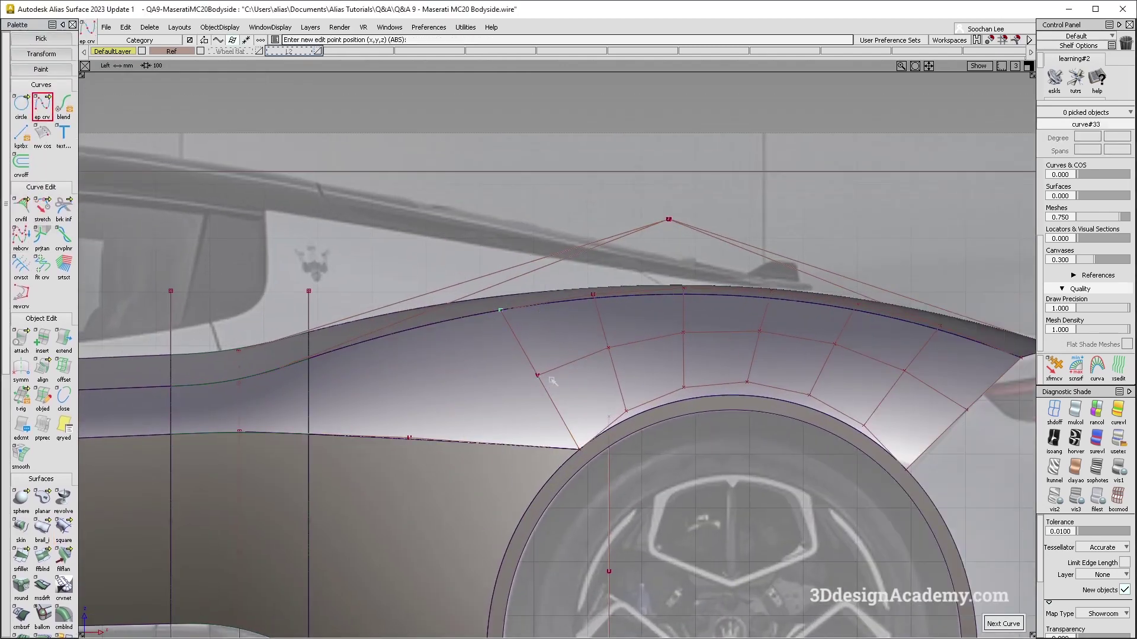
Duplicate the seam curve and place one parallel curve ahead of the rear fender seam and one behind it
left_click_drag(571, 435, 572, 382, "ctrl+shift")
left_click(510, 339)
mouse_move(581, 407)
middle_mouse_down("ctrl+shift")
mouse_move(581, 376)
mouse_move(618, 369)
middle_mouse_up("ctrl+shift")
left_click_drag(559, 352, 525, 365)
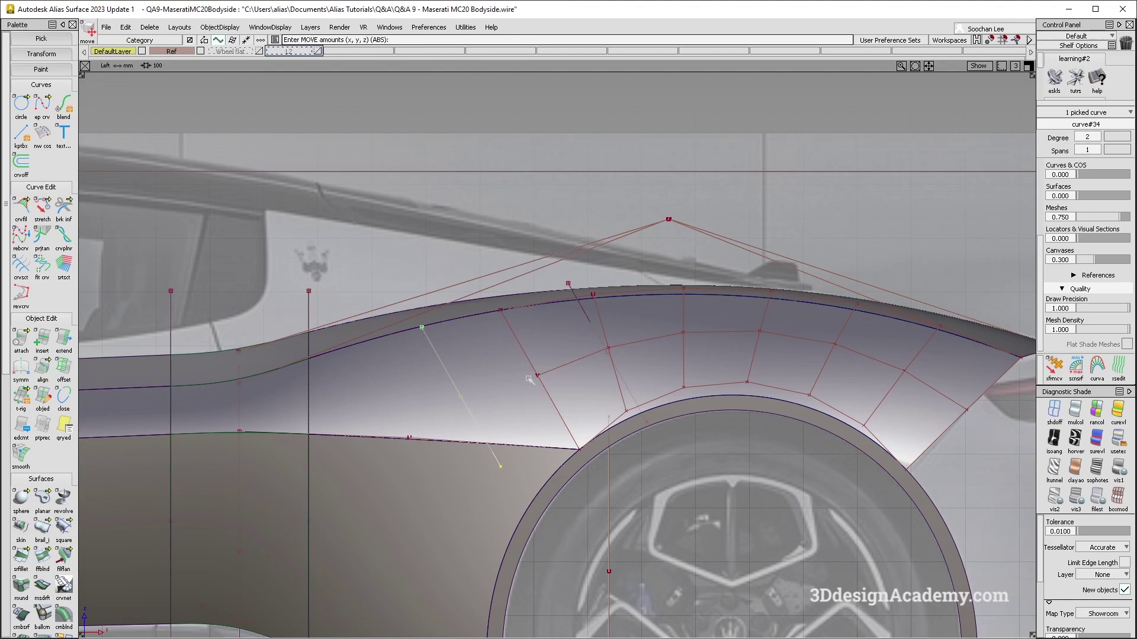
left_click_drag(563, 334, 588, 342, "ctrl+shift")
left_click(593, 332)
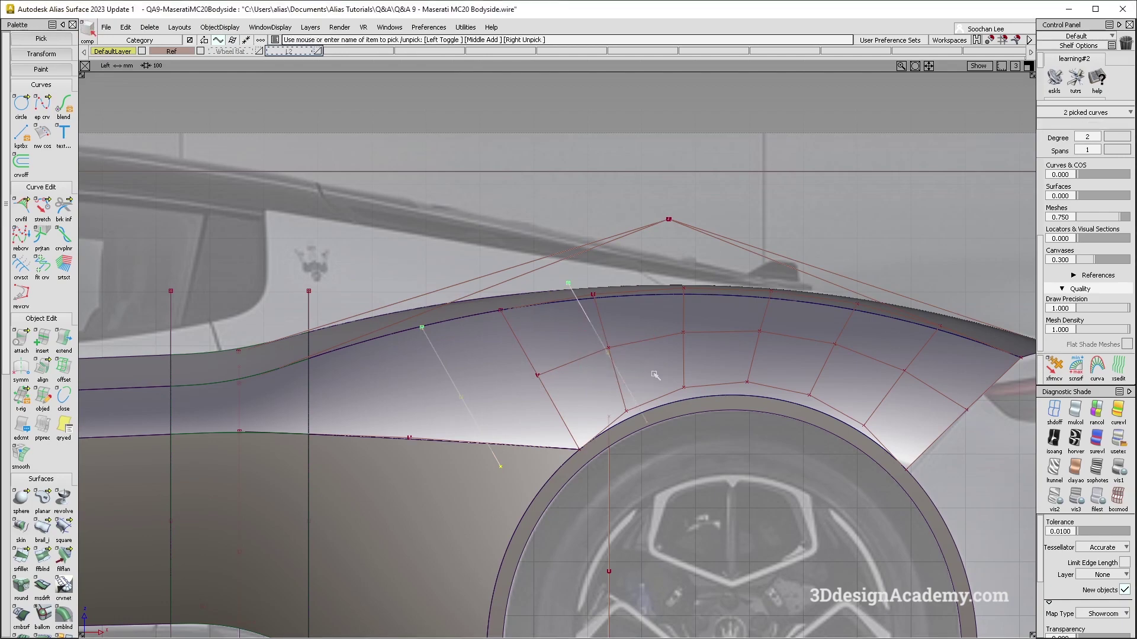
Project the two parallel curves onto the rear fender surfaces from the side view
key("alt+Tab")
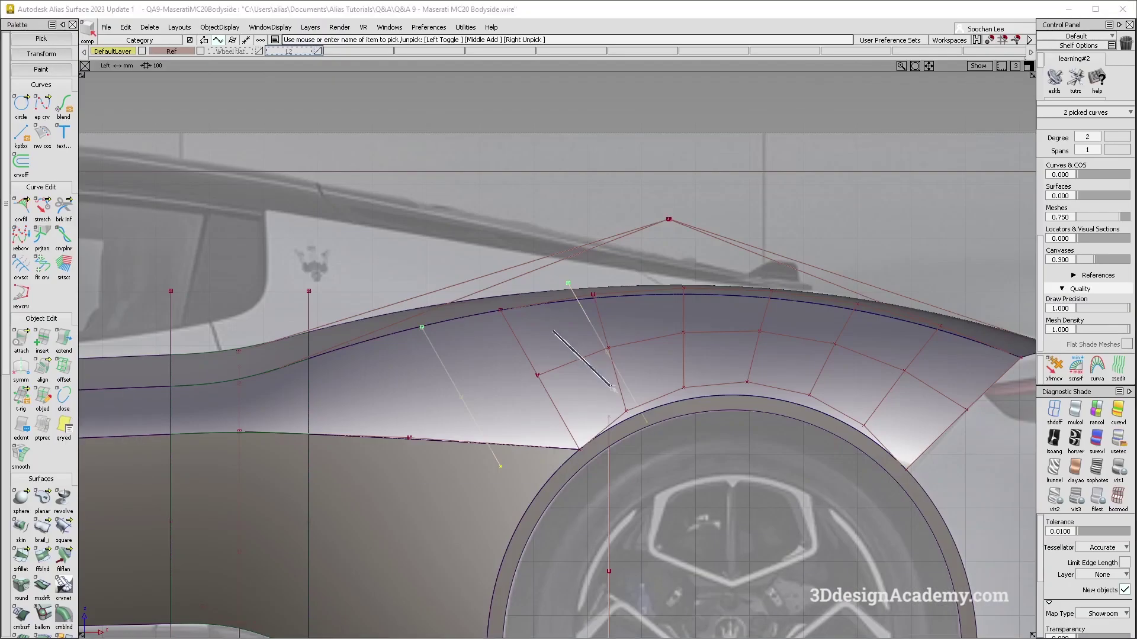
scroll(22, 588, "down", 3)
left_click(23, 584)
left_click(379, 402)
left_click(457, 391)
Delete the two original parallel curves on either side of the rear fender seam, keeping their projections
left_click_drag(573, 341, 645, 373)
left_click_drag(634, 325, 635, 323, "ctrl+shift")
mouse_move(585, 331)
left_mouse_down()
mouse_move(635, 369)
mouse_move(614, 360)
left_mouse_up()
left_click_drag(633, 385, 685, 429, "ctrl+shift")
left_click(617, 372)
key("Delete")
key("Return")
left_click(835, 290)
left_click_drag(618, 456, 604, 350, "ctrl+shift")
left_click_drag(454, 344, 479, 391, "ctrl+shift")
left_click(462, 397)
key("Delete")
key("Return")
Trim both rear fender surfaces back to their projected curves, keeping the outer portions and opening a gap around the seam
left_click(44, 588)
left_click(352, 398)
left_click(355, 395)
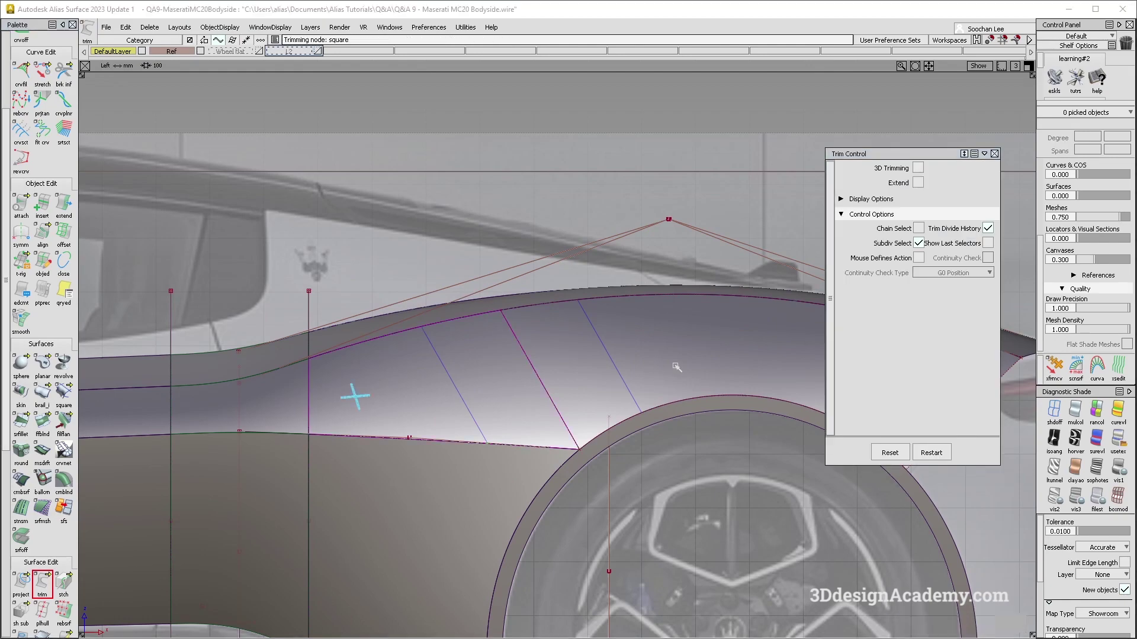
key("space")
left_click(683, 362)
left_click(683, 361)
key("space")
Bridge the rear fender gap with Freeform Blend, using G2 Curvature on both sides, edge-aligned ends and explicit U degree 5
key("F8")
left_click_drag(599, 422, 434, 314, "alt+shift")
right_click_drag(449, 380, 464, 482, "ctrl+shift")
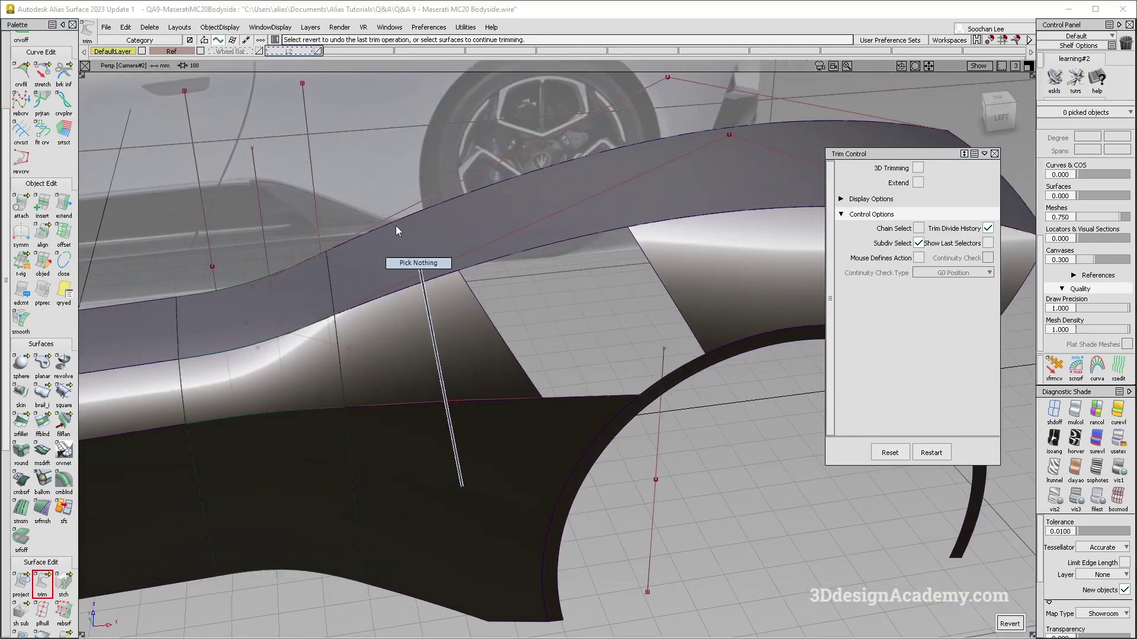
left_click(664, 287)
left_click_drag(629, 325, 635, 401, "alt+shift")
left_click(595, 401)
left_click(608, 402)
Examine the shaded bodyside from several angles, checking the highlight flow through the rear fender blend and along the door
mouse_move(620, 411)
left_mouse_down("alt+shift")
mouse_move(665, 380)
mouse_move(592, 403)
mouse_move(641, 470)
left_mouse_up("alt+shift")
right_click_drag(641, 469, 523, 363, "alt+shift")
left_click_drag(522, 363, 513, 413, "alt+shift")
right_click_drag(517, 295, 527, 289, "alt+shift")
mouse_move(527, 289)
left_mouse_down("alt+shift")
mouse_move(513, 306)
mouse_move(516, 272)
left_mouse_up("alt+shift")
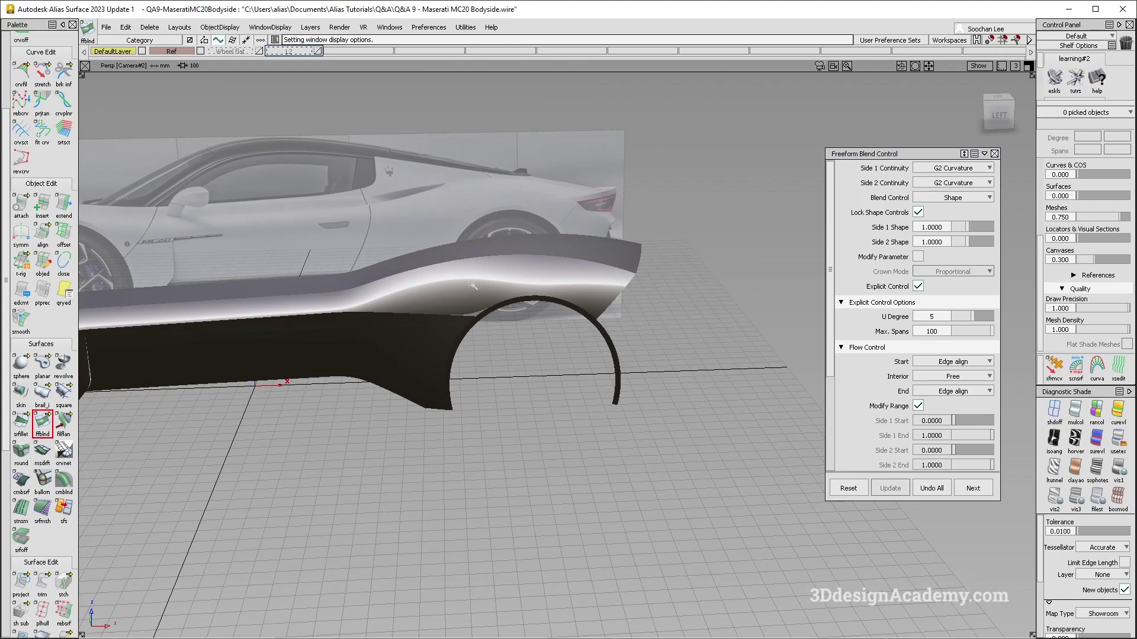
middle_click_drag(474, 312, 547, 306, "alt+shift")
mouse_move(549, 307)
left_mouse_down("alt+shift")
mouse_move(544, 259)
mouse_move(551, 345)
mouse_move(551, 323)
left_mouse_up("alt+shift")
key("alt+t")
right_click_drag(469, 332, 671, 402, "alt+shift")
key("alt+t")
left_click_drag(565, 299, 589, 307, "alt+shift")
middle_click_drag(590, 307, 713, 297, "alt+shift")
right_click_drag(713, 296, 629, 303, "alt+shift")
mouse_move(629, 304)
left_mouse_down("alt+shift")
mouse_move(643, 270)
mouse_move(635, 293)
left_mouse_up("alt+shift")
middle_click_drag(635, 293, 615, 298, "alt+shift")
left_click(300, 310)
right_click_drag(302, 314, 337, 323, "alt+shift")
left_click_drag(338, 323, 515, 320, "alt+shift")
right_click_drag(515, 319, 465, 323, "alt+shift")
left_click_drag(465, 322, 447, 308, "alt+shift")
middle_click_drag(524, 302, 415, 305, "alt+shift")
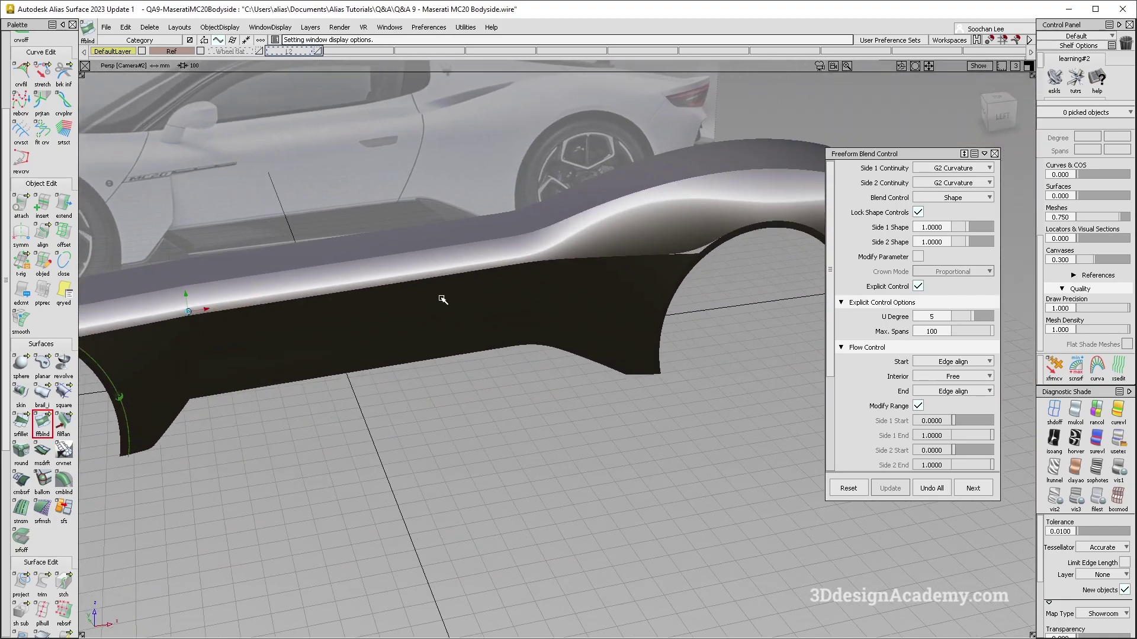
right_click_drag(414, 304, 391, 304, "alt+shift")
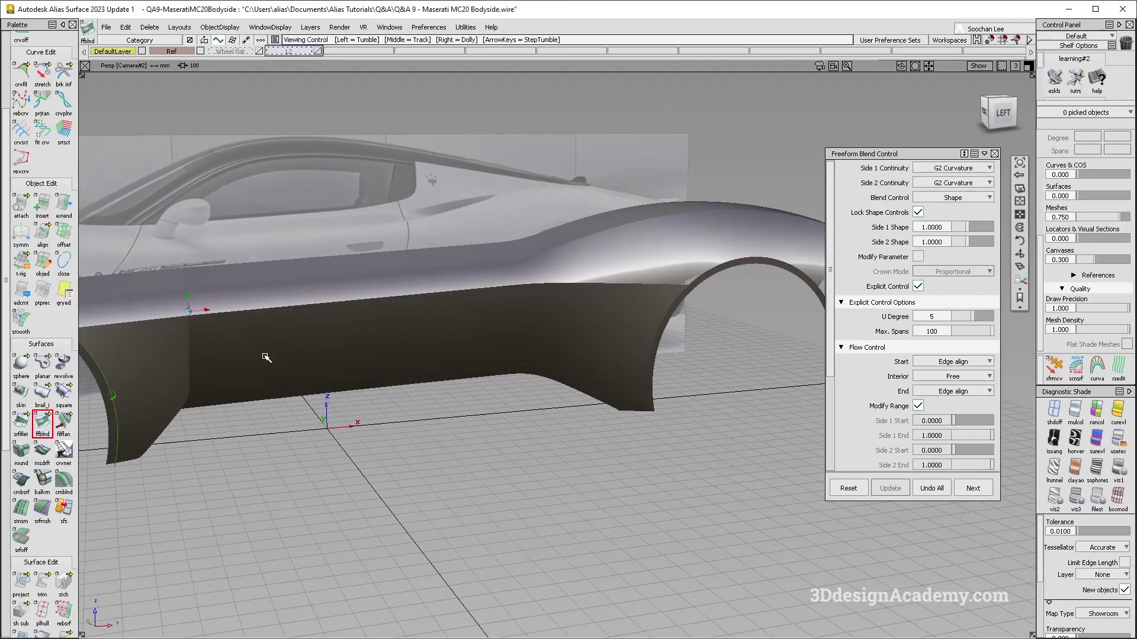
left_click_drag(264, 357, 429, 328, "alt+shift")
Start a Surface Fillet between the shoulder band and lower door panel, including the adjoining blend surfaces in each set
left_click(21, 422)
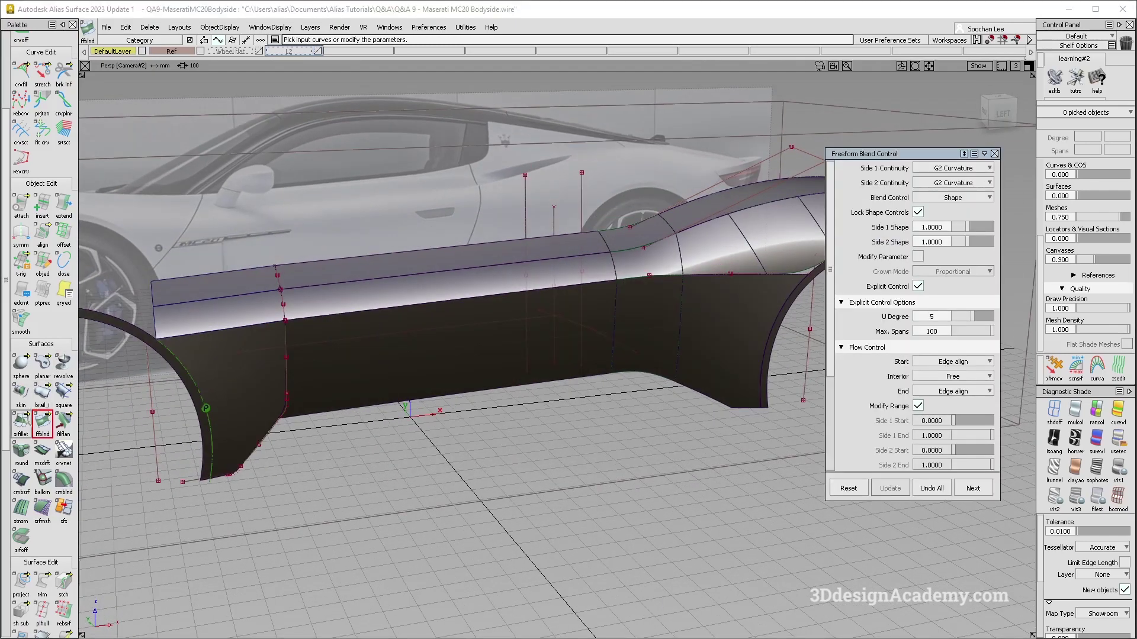
left_click(606, 266)
left_click(605, 303)
left_click_drag(622, 307, 644, 281, "alt+shift")
left_click(646, 264, "shift")
left_click(650, 301, "shift")
right_click_drag(644, 280, 651, 279, "alt+shift")
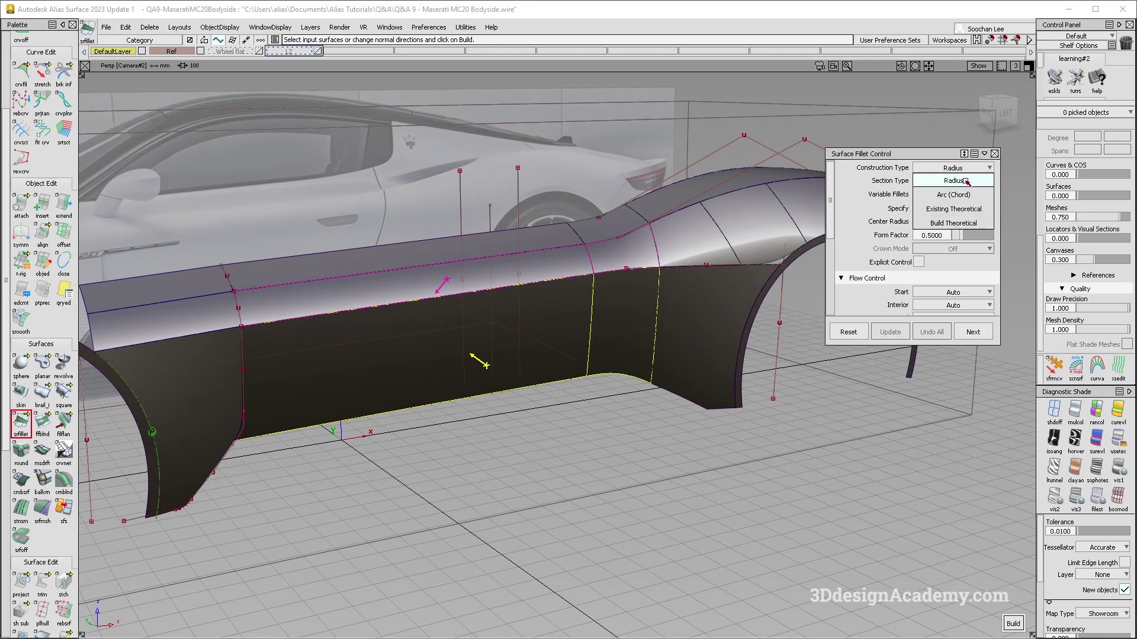
Build the fillet as Arc (Chord) with a G2 Curvature section, chordal length 50 and form factor 1.0
left_click(966, 181)
left_click(953, 168)
left_click(953, 195)
left_click(954, 180)
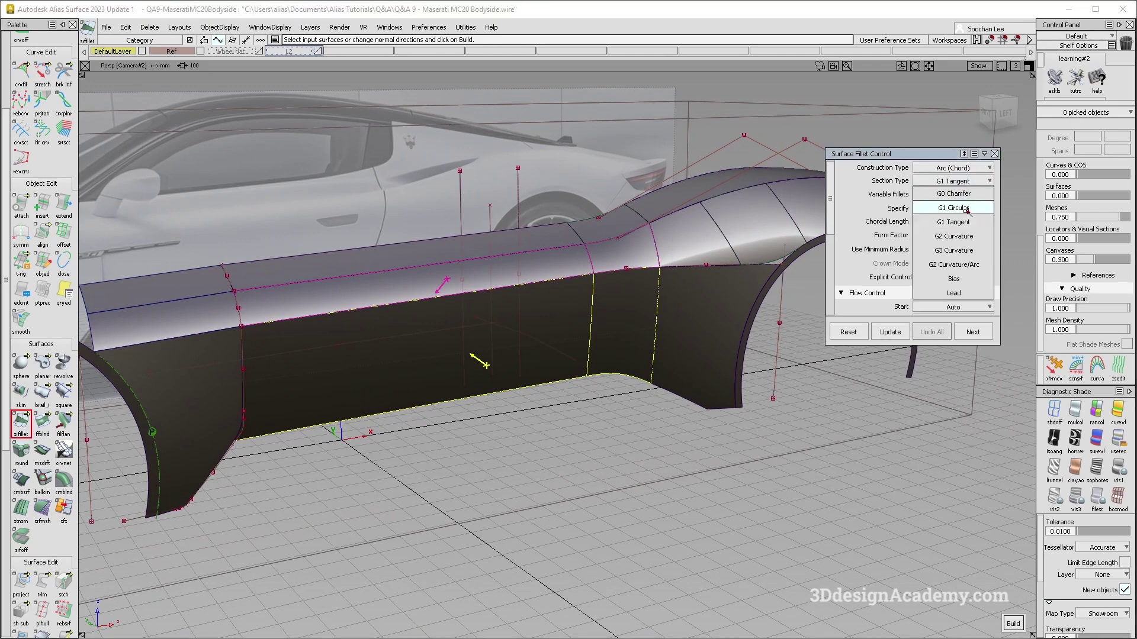
left_click(966, 236)
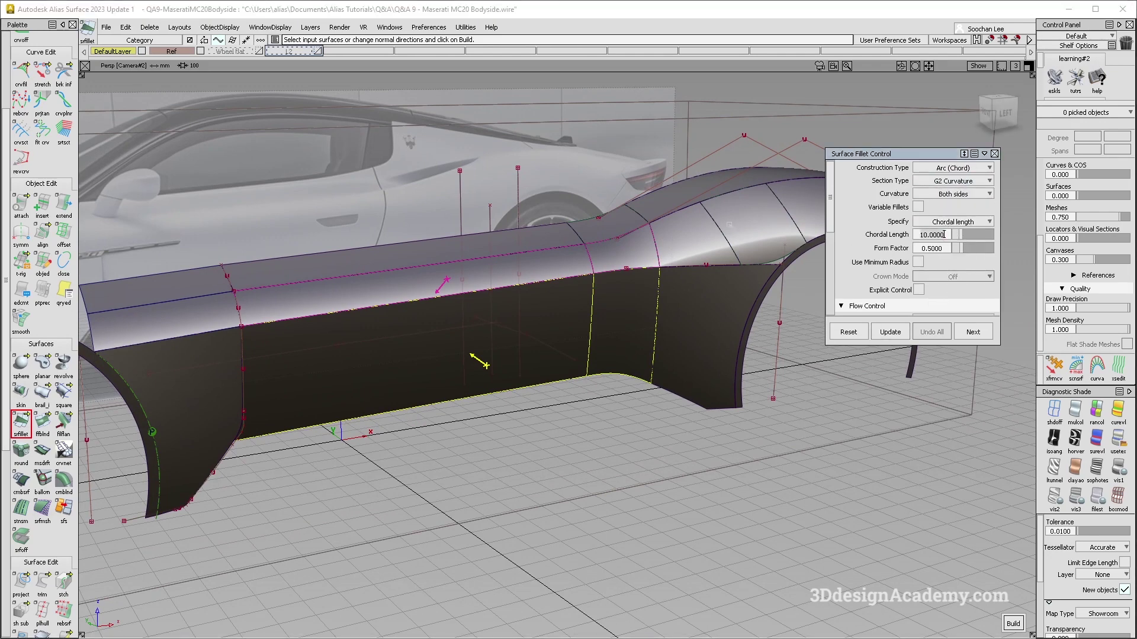
scroll(954, 193, "down", 3)
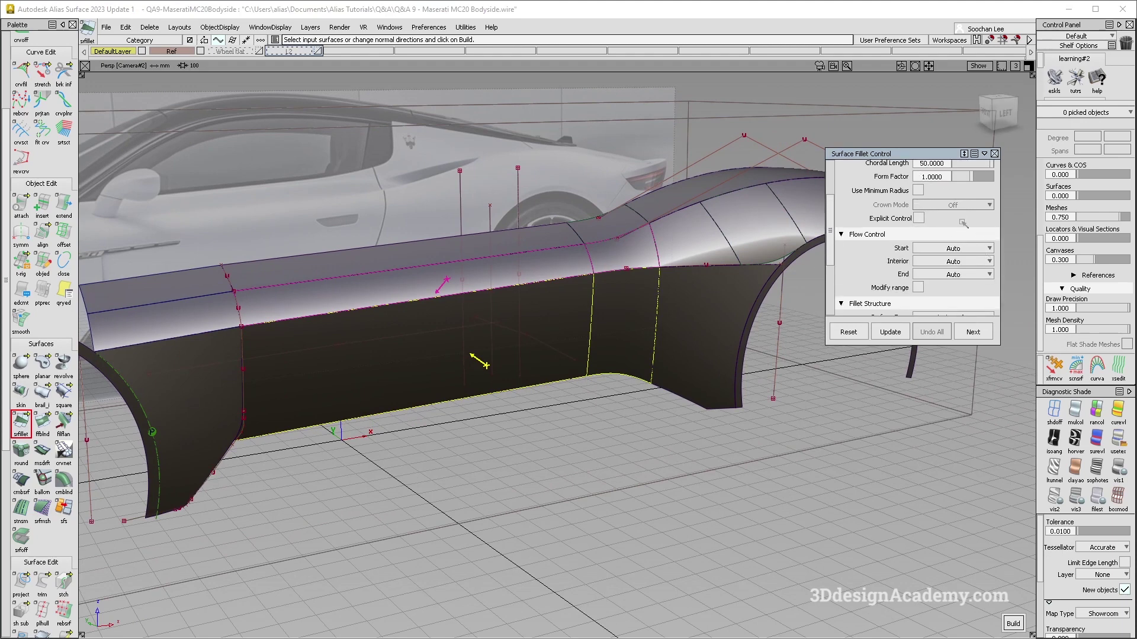
key("space")
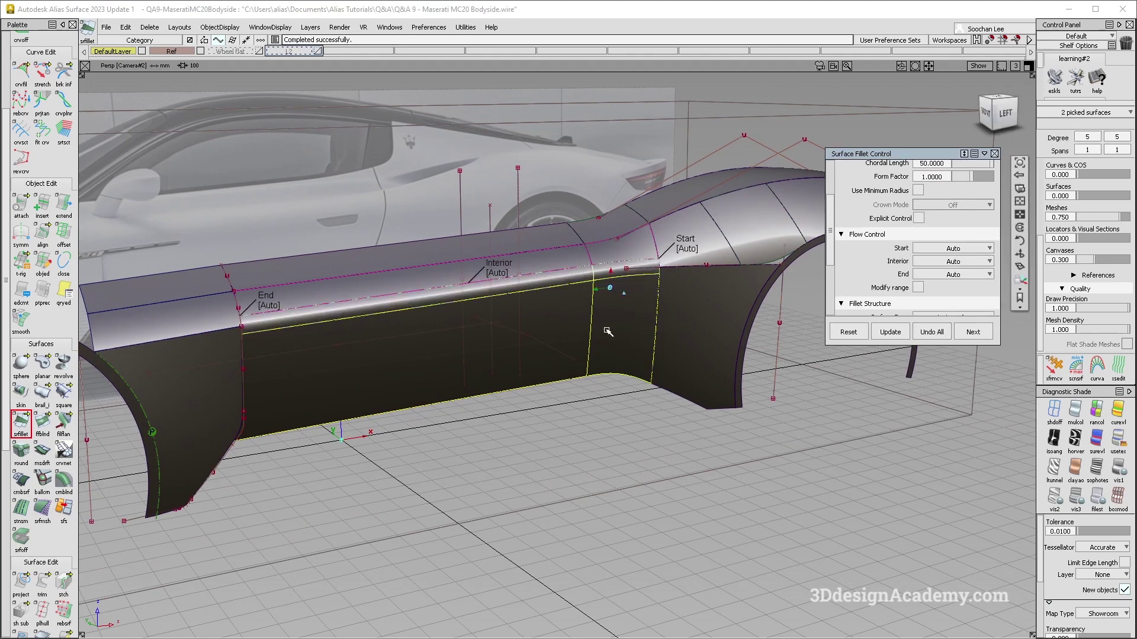
Set the fillet's chordal length to 100 and compare the result with the Maserati MC20 reference photo in the image viewer
key("alt+Tab")
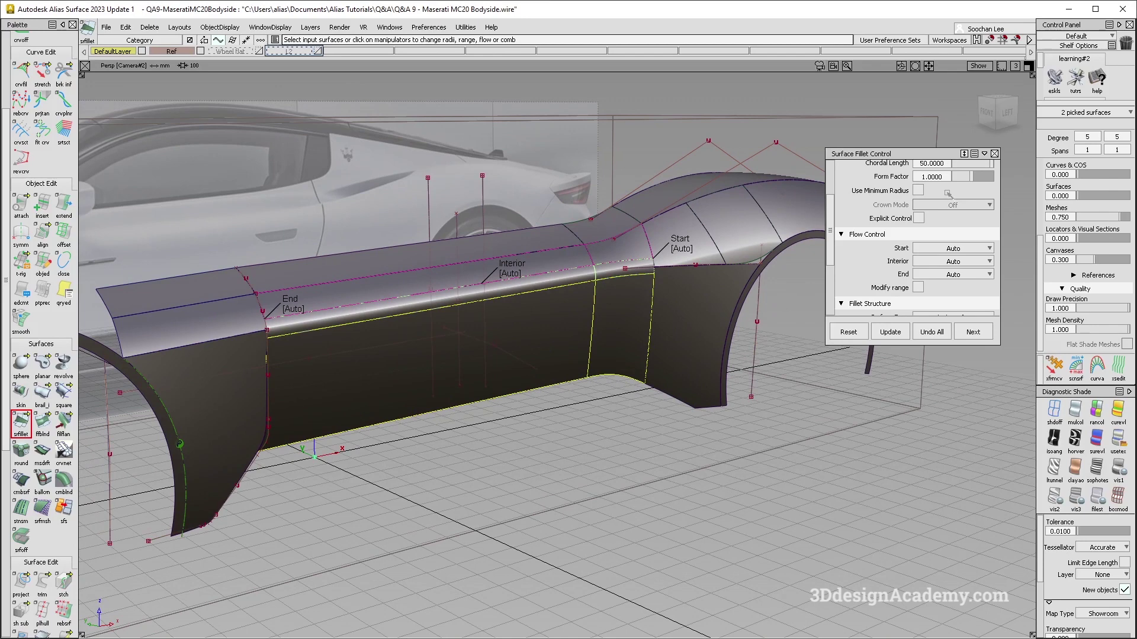
scroll(947, 194, "up", 3)
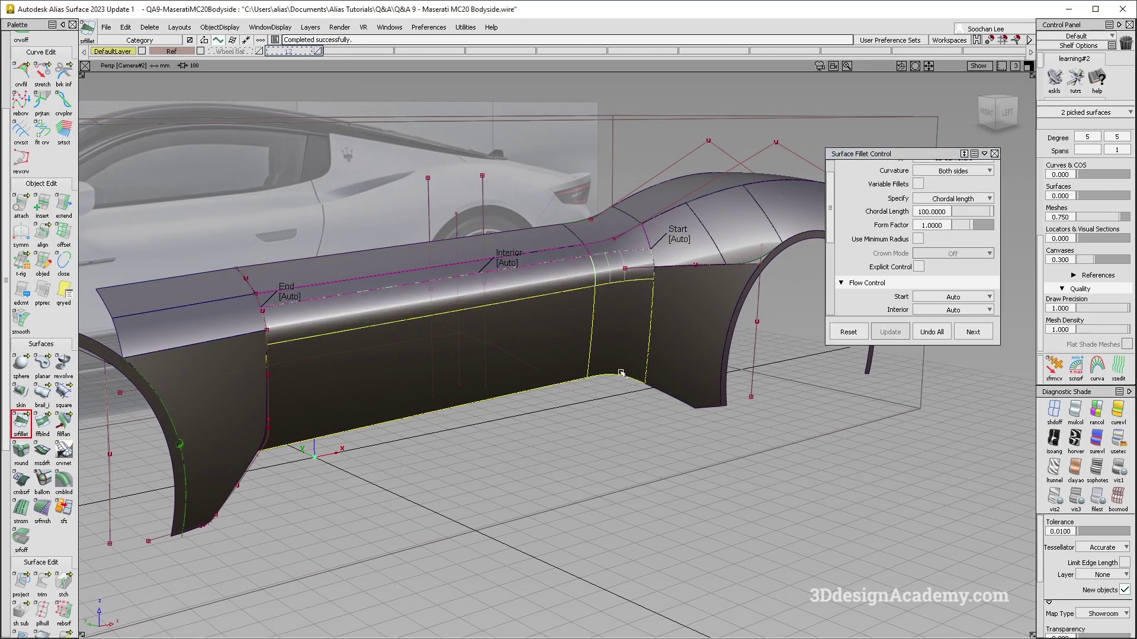
left_click(549, 311)
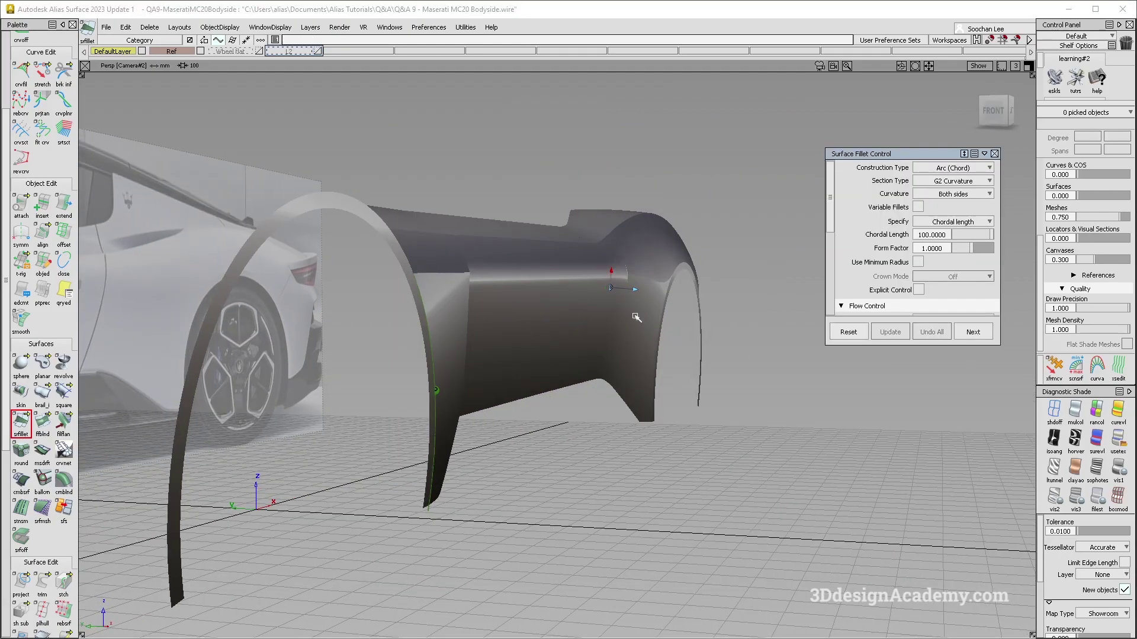
key("alt+Tab")
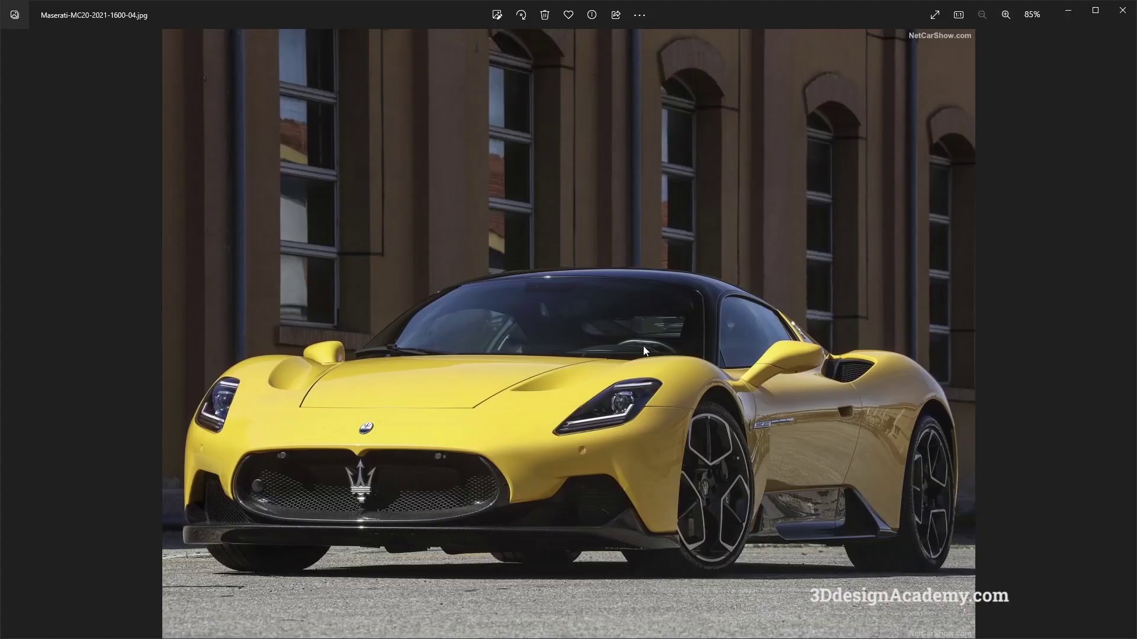
key("alt+Tab")
key("alt+m")
right_click_drag(670, 317, 629, 284, "alt+shift")
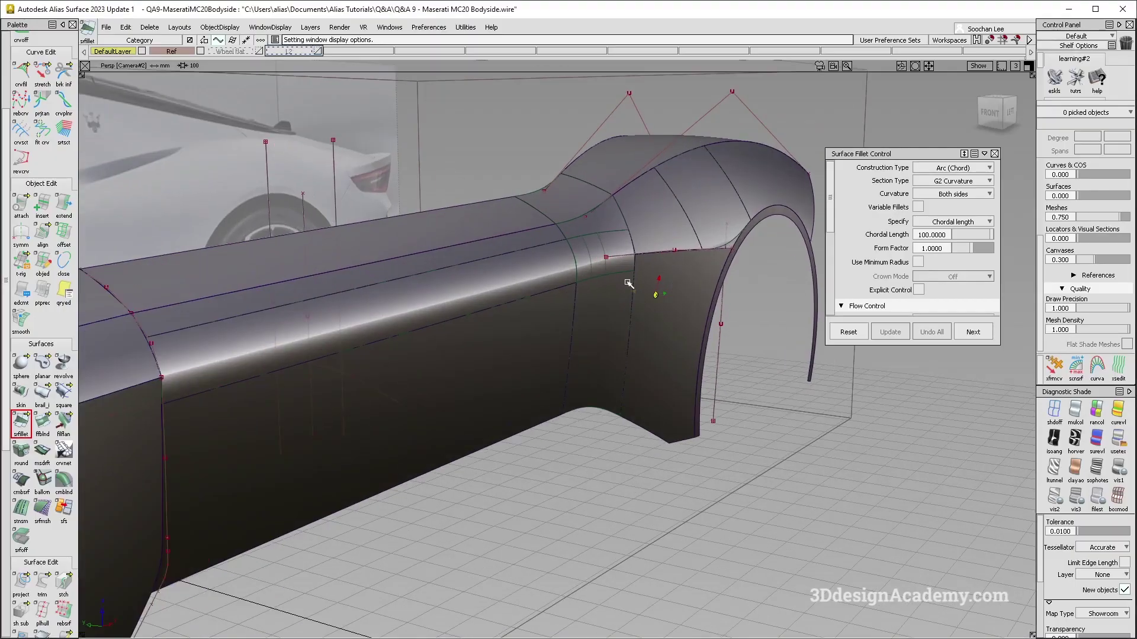
Set the body-side surface fillet's chordal length to 150 and compare its shape with the reference photo
left_click_drag(630, 285, 661, 256, "alt+shift")
left_click_drag(661, 256, 538, 270, "ctrl+shift")
left_click(540, 264)
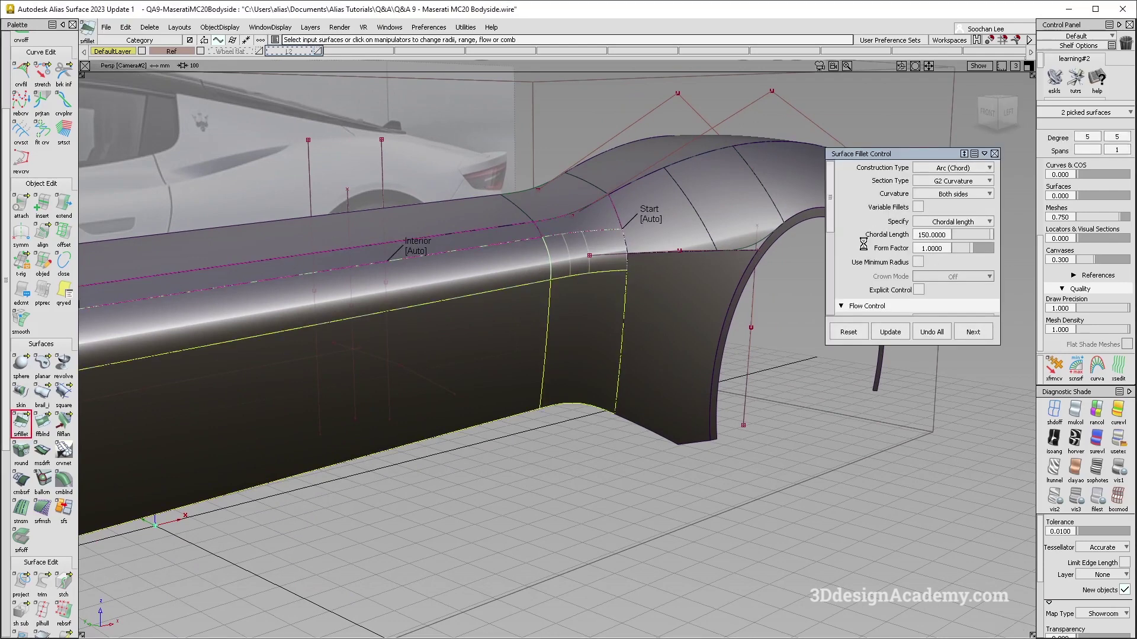
left_click_drag(566, 300, 629, 332, "alt+shift")
right_click_drag(630, 333, 621, 320, "alt+shift")
left_click_drag(622, 320, 669, 291, "alt+shift")
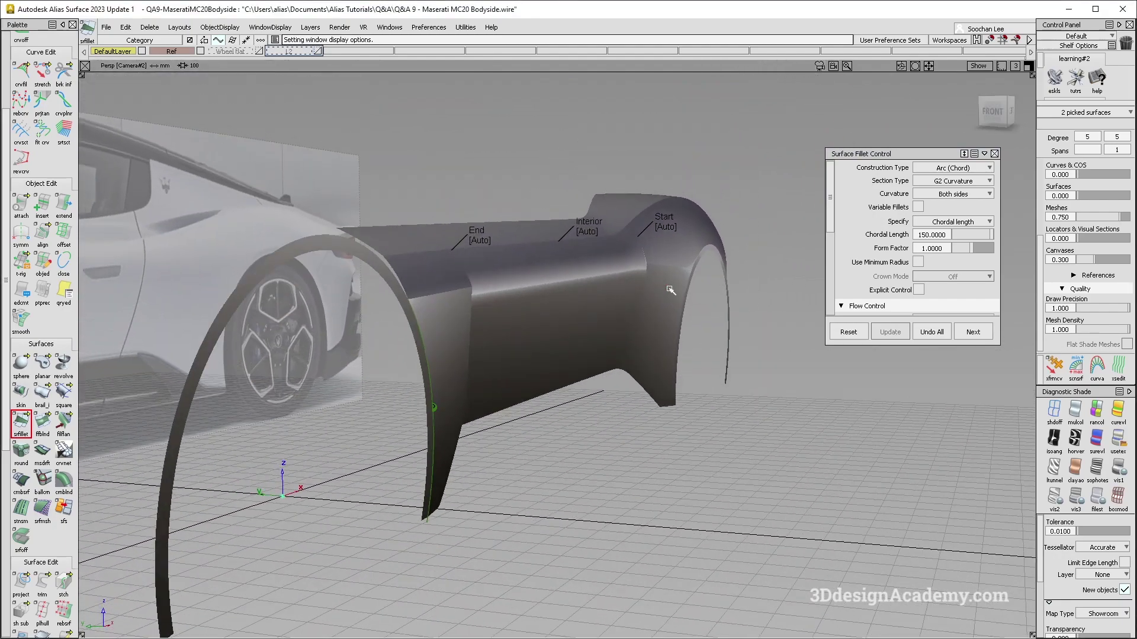
key("alt+Tab")
key("alt+Tab")
Set the body-side surface fillet's chordal length to 120 and check it against the reference photo
left_click_drag(662, 291, 609, 339, "alt+shift")
left_click(567, 278)
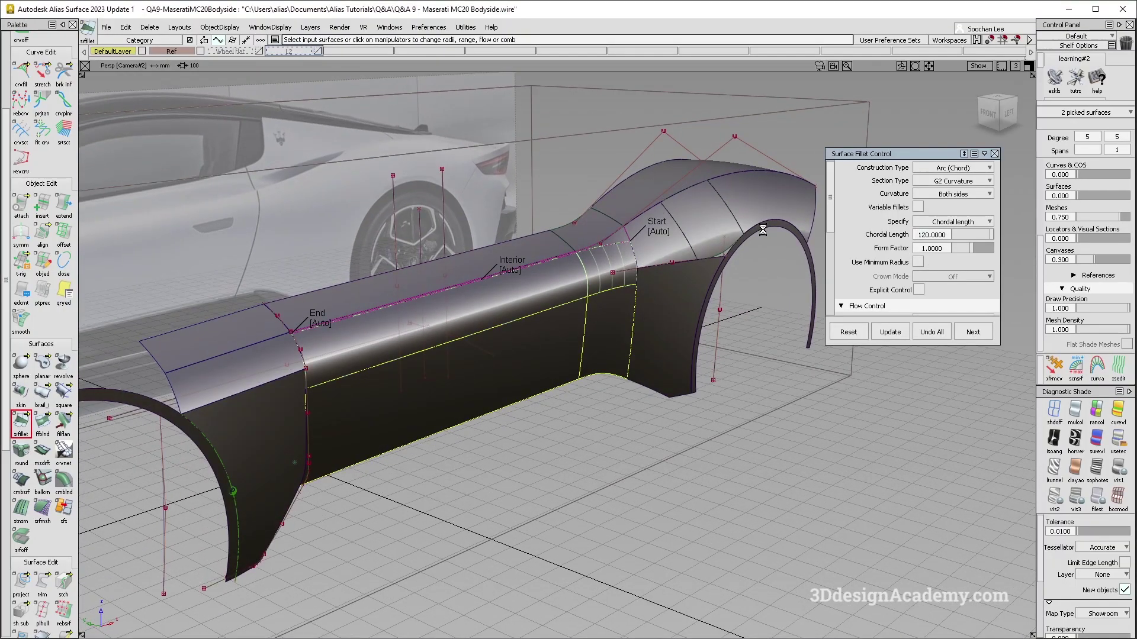
left_click_drag(596, 327, 560, 325, "alt+shift")
key("alt+Tab")
key("alt+Tab")
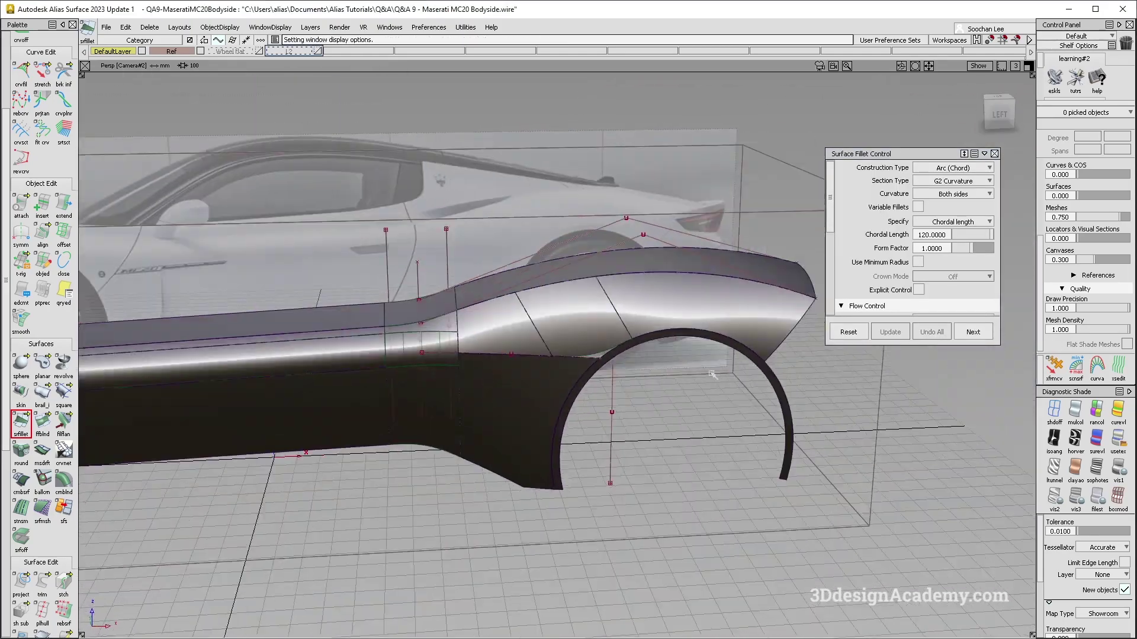
key("alt+Tab")
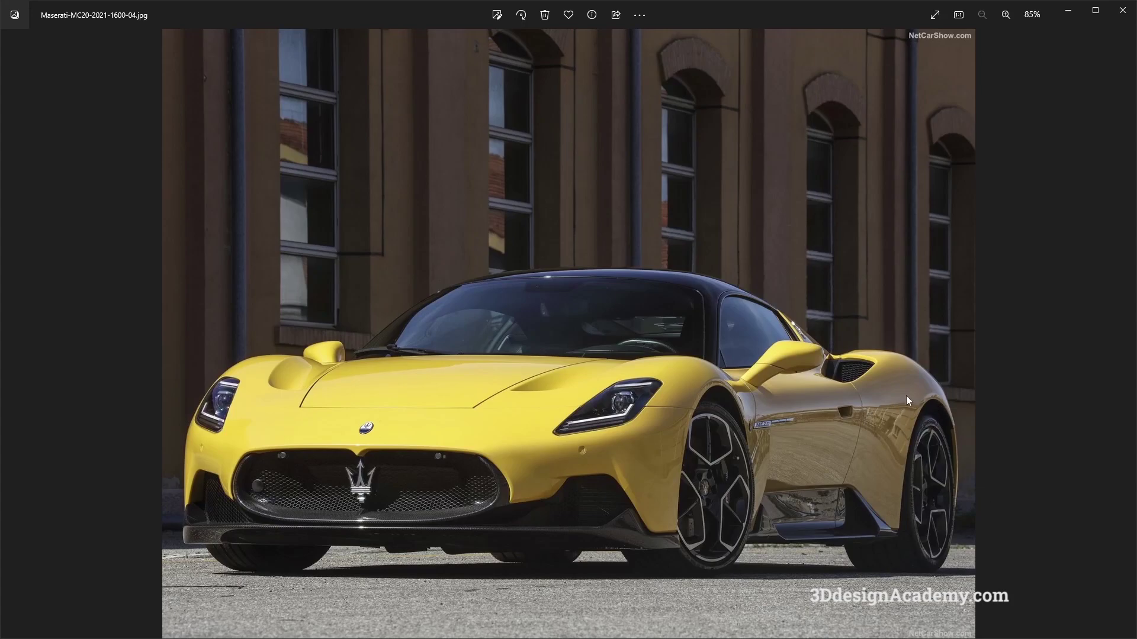
key("alt+Tab")
Try a surface fillet with chordal length 120 between the rear fender's upper surfaces and the lower surface ahead of the wheel arch
right_click_drag(470, 358, 545, 351, "alt+shift")
left_click(633, 329)
left_click(582, 397)
left_click_drag(581, 398, 605, 379, "alt+shift")
right_click_drag(602, 423, 567, 365, "ctrl+shift")
left_click_drag(567, 370, 547, 414, "alt+shift")
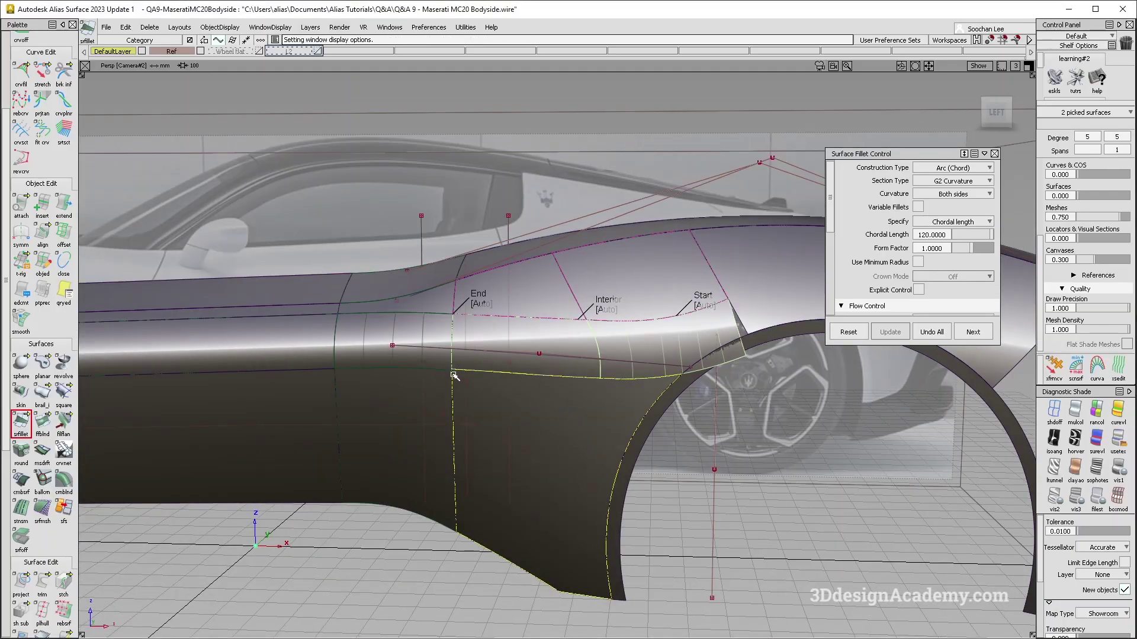
left_click_drag(466, 357, 520, 398, "alt+shift")
right_click_drag(392, 346, 445, 341, "alt+shift")
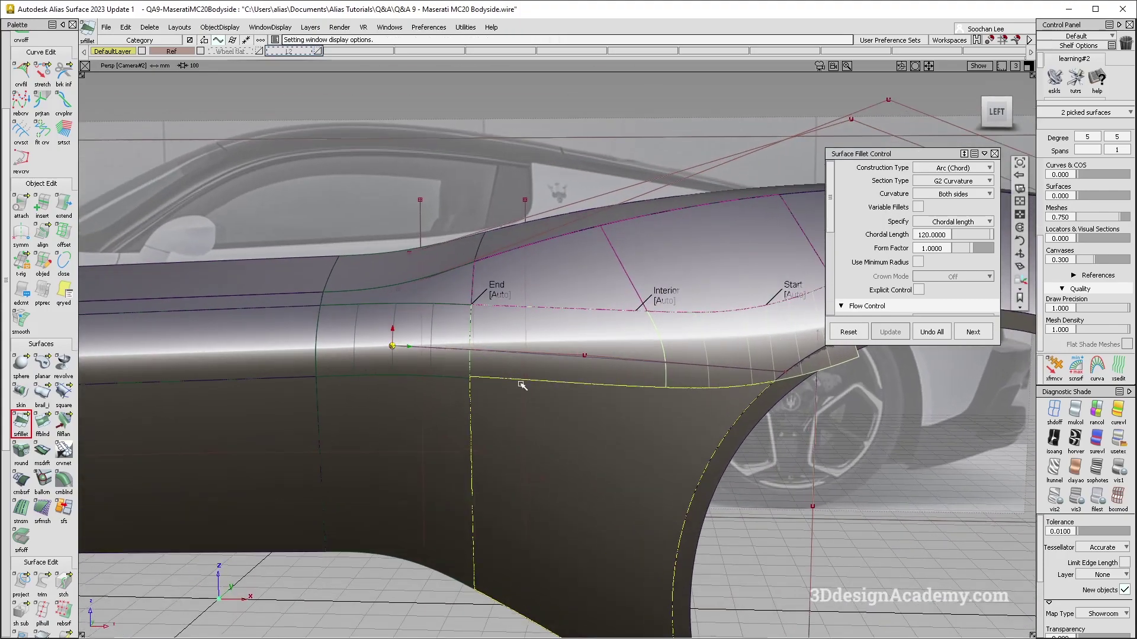
right_click_drag(522, 386, 539, 402, "alt+shift")
mouse_move(557, 353)
left_mouse_down("alt+shift")
mouse_move(583, 346)
mouse_move(568, 333)
mouse_move(583, 308)
mouse_move(551, 349)
left_mouse_up("alt+shift")
left_click(923, 332)
Undo the body-side fillet along the door and transition area, and clear the selection
left_click(445, 348)
left_click_drag(280, 299, 343, 360, "ctrl+shift")
right_click_drag(344, 359, 403, 350, "alt+shift")
mouse_move(402, 349)
left_mouse_down("alt+shift")
mouse_move(250, 327)
mouse_move(320, 329)
mouse_move(339, 314)
mouse_move(929, 358)
left_mouse_up("alt+shift")
left_click(937, 333)
left_click_drag(355, 330, 565, 325, "alt+shift")
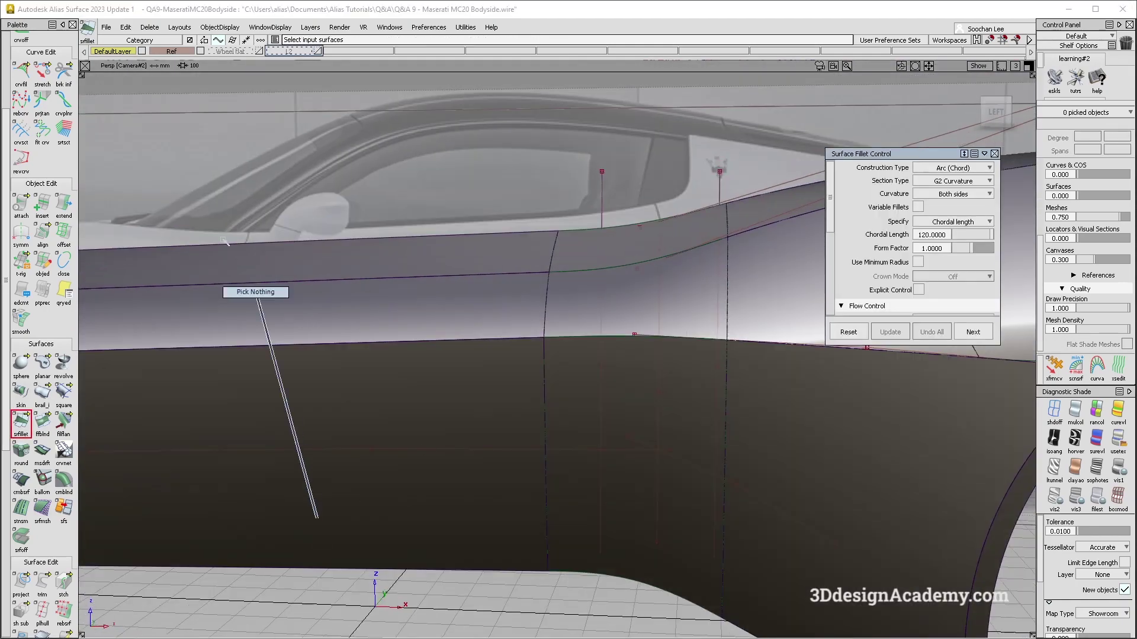
Build a tubular offset with radius 60 along the door's shoulder edge and delete the tube, keeping its curves on surface
left_click(64, 423)
left_click(137, 429)
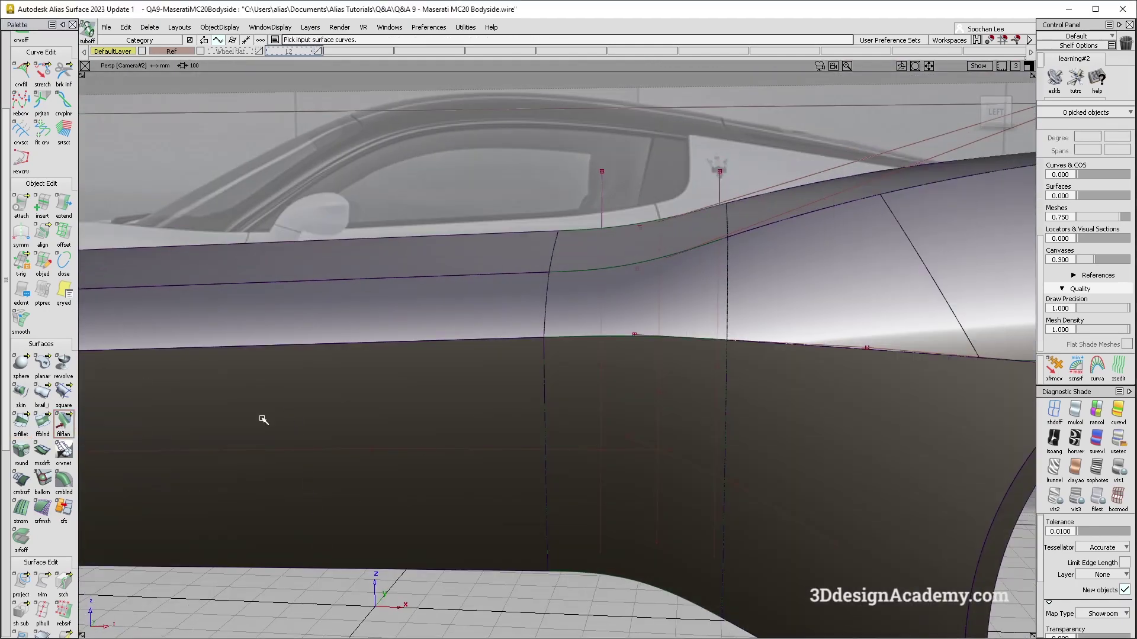
left_click(472, 345)
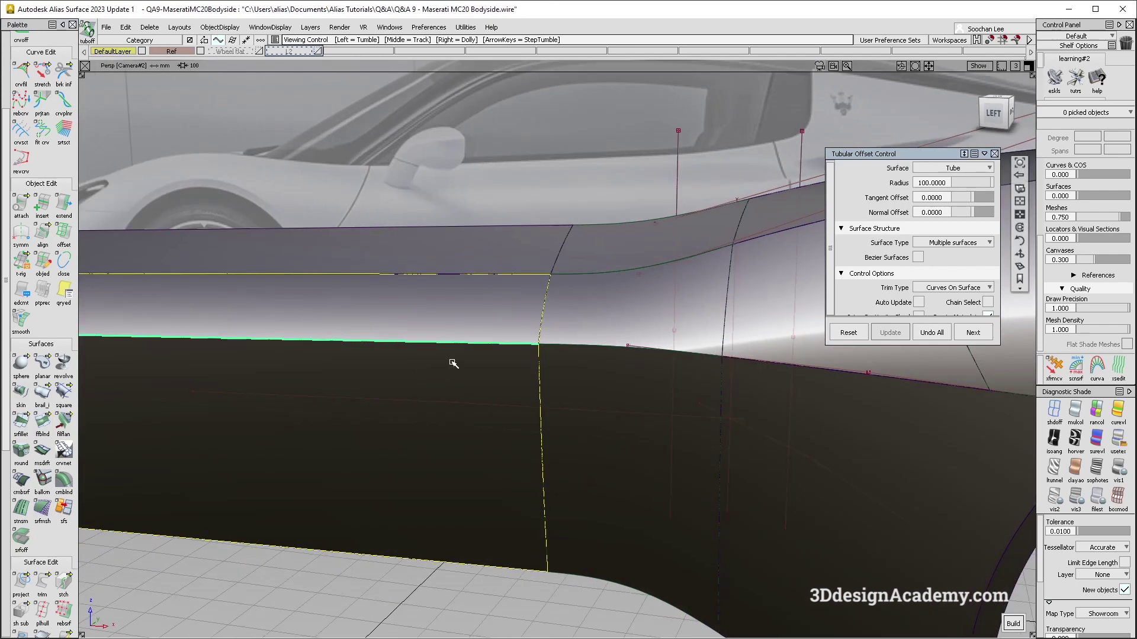
left_click(949, 183)
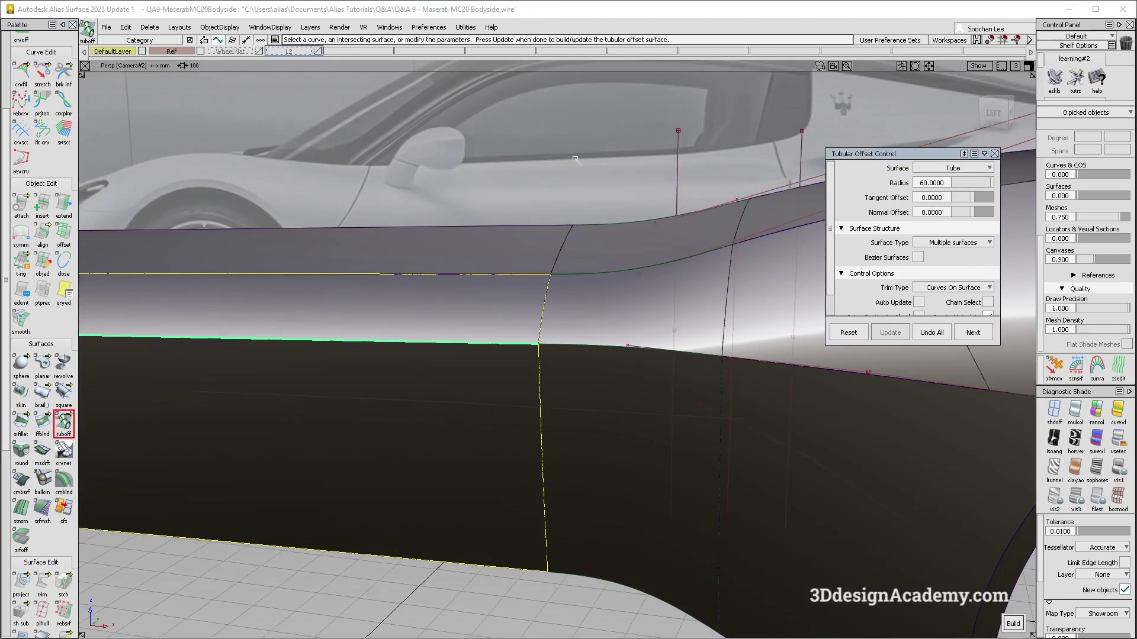
key("space")
left_click_drag(592, 385, 421, 349, "alt+shift")
key("Delete")
key("Return")
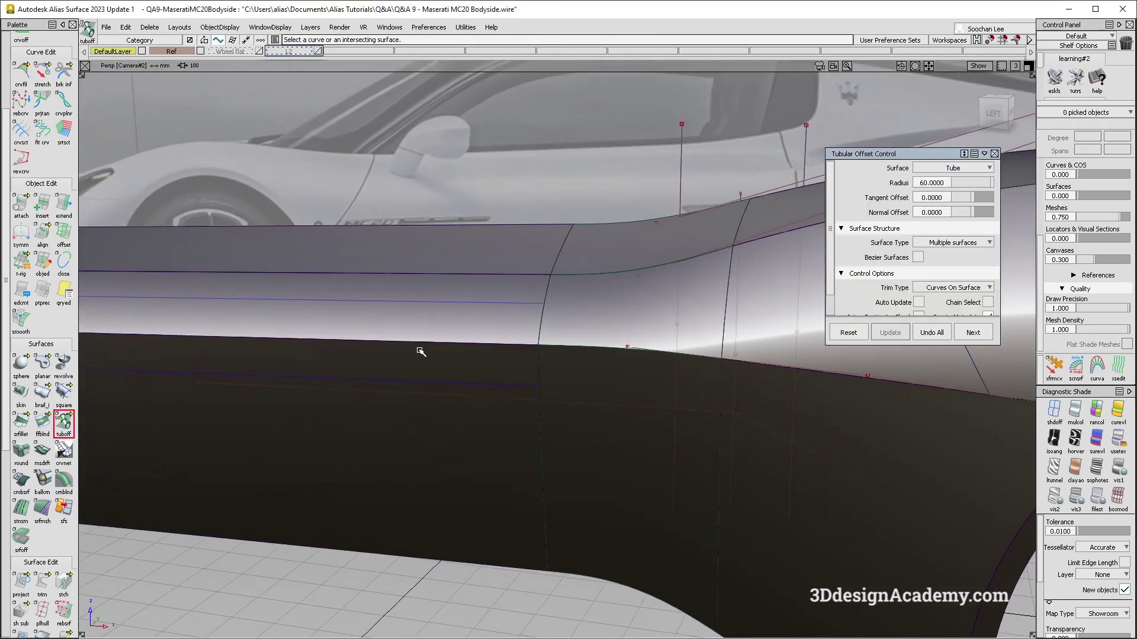
Trim away the strips of the upper and lower door surfaces between the offset curves and the shoulder edge
left_click(42, 583)
left_click(489, 482)
key("space")
left_click(519, 282)
key("space")
Create a freeform blend between the two trimmed door edges with Bezier Surfaces enabled
left_click_drag(460, 498, 421, 273, "ctrl+shift")
left_click(398, 302)
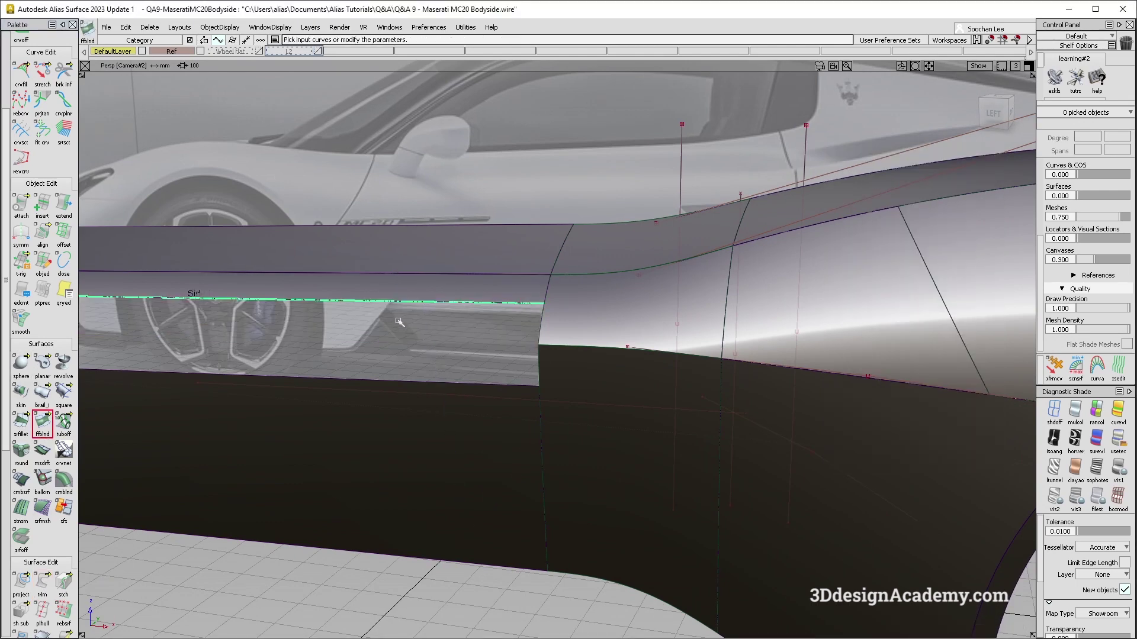
left_click(392, 381)
left_click_drag(465, 365, 662, 314, "alt+shift")
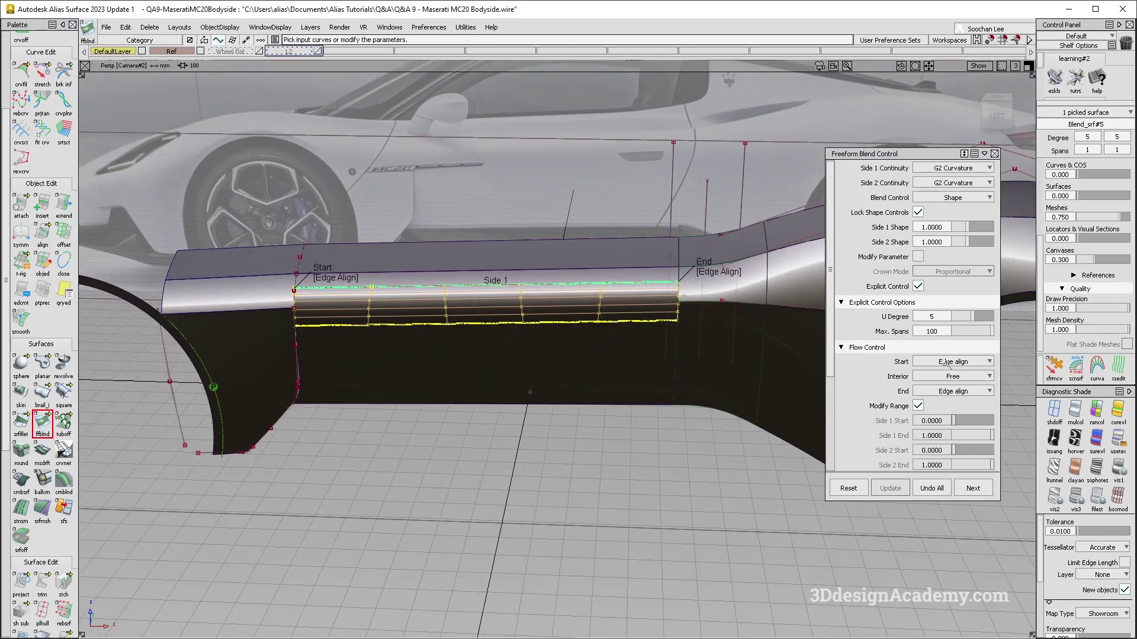
scroll(925, 409, "down", 3)
left_click(921, 392)
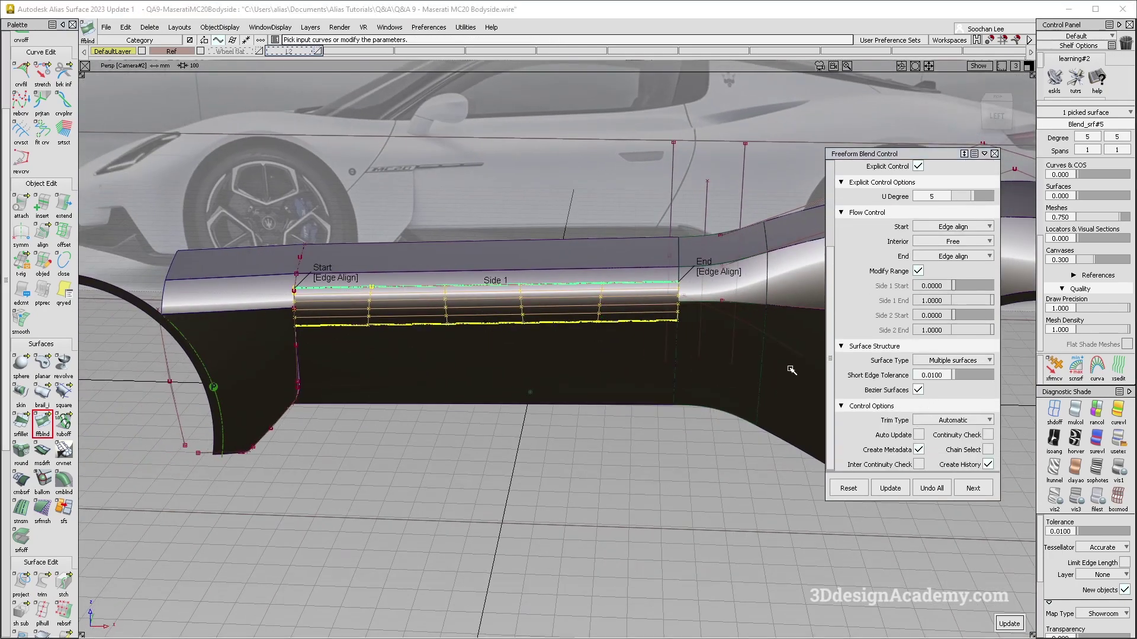
Turn off Explicit Control for the door blend and set its Blend Control to Form Factor
right_click_drag(657, 322, 709, 310, "alt+shift")
left_click_drag(708, 310, 695, 317, "alt+shift")
scroll(630, 330, "down", 5)
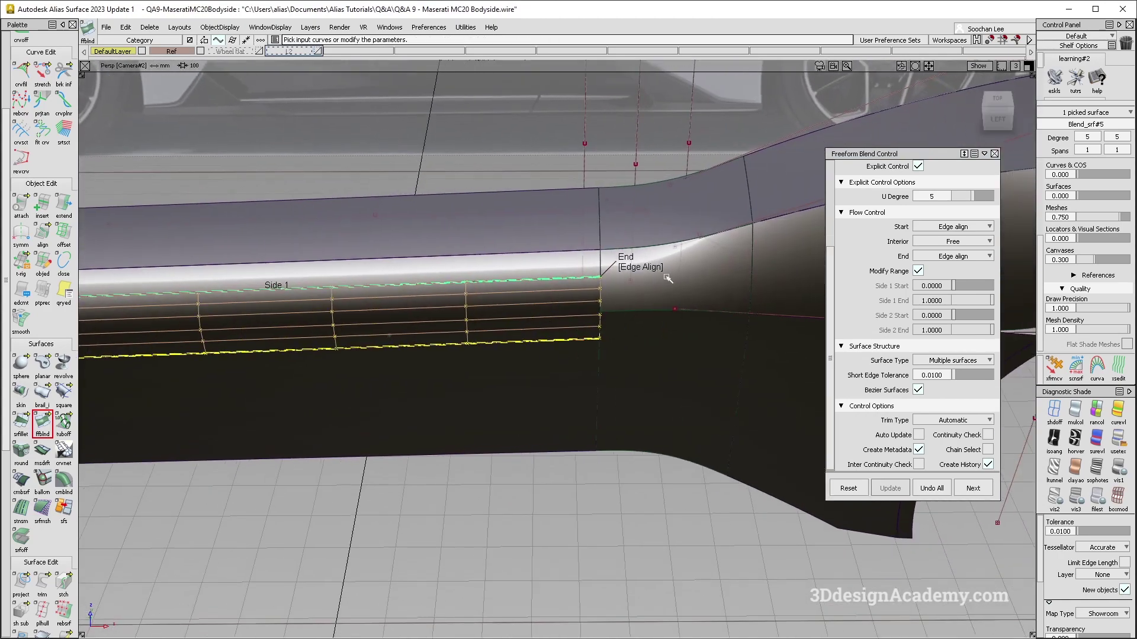
scroll(952, 261, "up", 1)
scroll(951, 263, "up", 2)
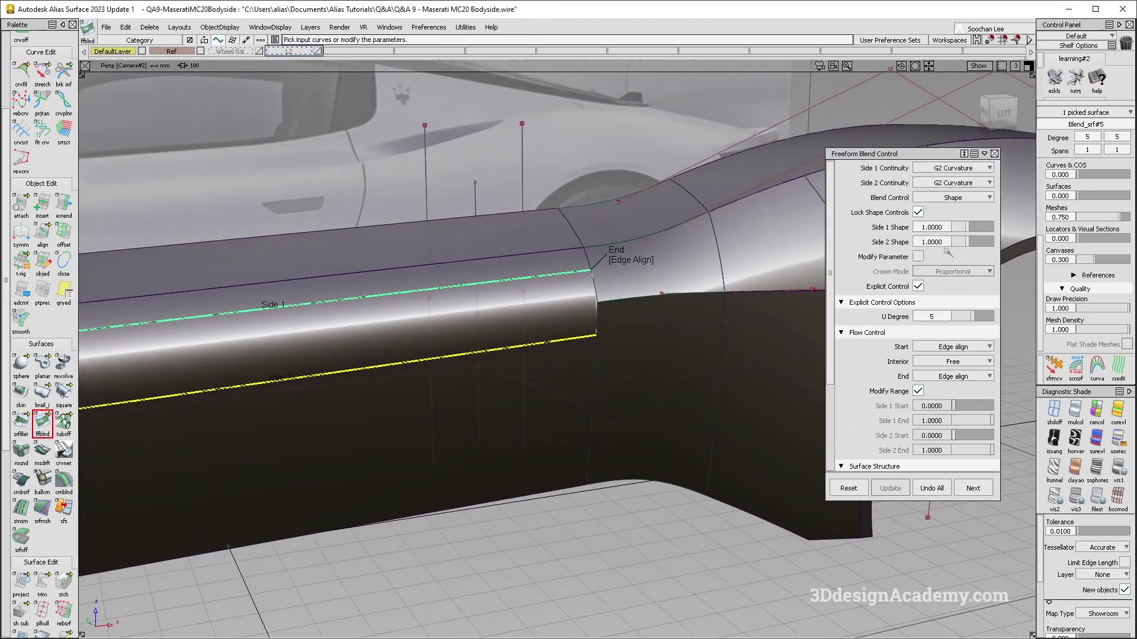
left_click(918, 287)
left_click(973, 199)
left_click(976, 213)
Inspect the end profile of the door blend and switch its Blend Control to Shape
left_click(582, 313, "alt+shift")
right_click_drag(617, 297, 527, 247, "alt+shift")
right_click_drag(528, 246, 602, 323, "ctrl+shift")
mouse_move(543, 318)
left_mouse_down("alt+shift")
mouse_move(741, 289)
mouse_move(592, 308)
left_mouse_up("alt+shift")
right_click_drag(592, 308, 640, 280, "alt+shift")
left_click_drag(640, 280, 528, 319, "alt+shift")
right_click_drag(528, 319, 479, 296, "alt+shift")
left_click(975, 200)
left_click(971, 225)
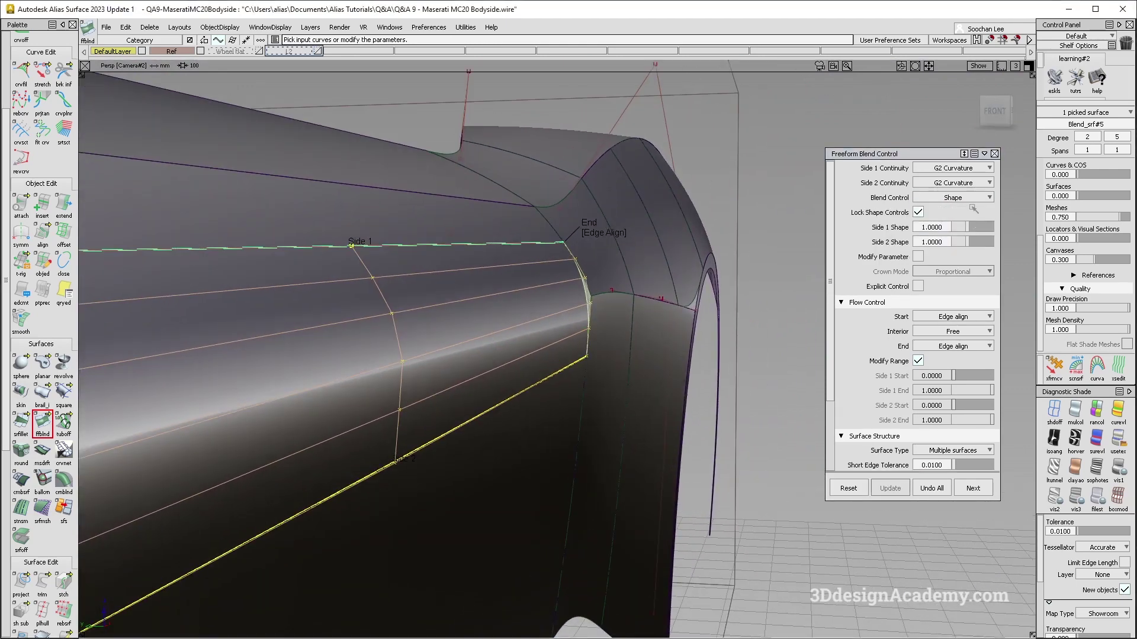
Set the door blend's Blend Control back to Form Factor and inspect its transition into the rear fender
left_click(975, 199)
left_click(975, 212)
left_click_drag(631, 320, 597, 311, "alt+shift")
left_click(717, 405)
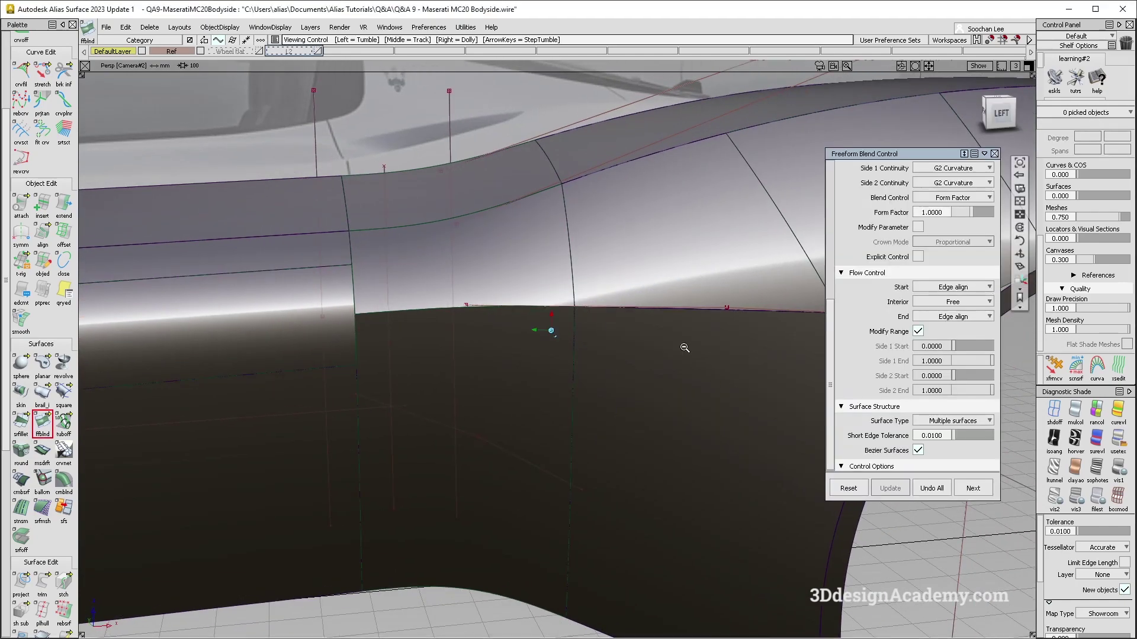
right_click_drag(681, 346, 661, 348, "alt+shift")
left_click_drag(661, 348, 510, 363, "alt+shift")
left_click(474, 320)
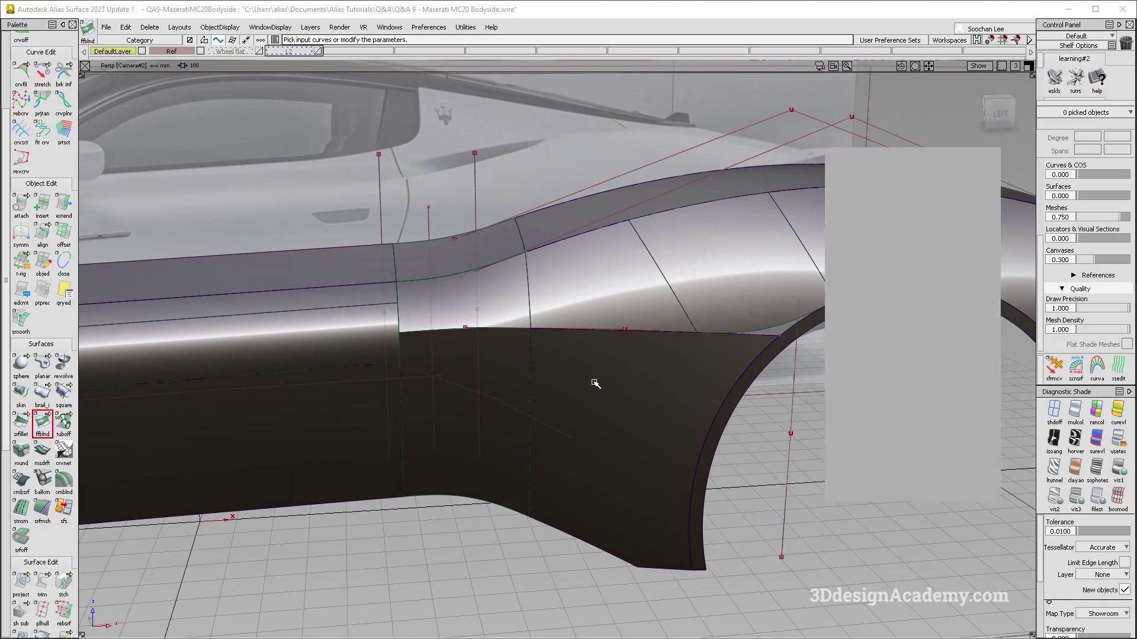
left_click_drag(594, 383, 553, 289, "alt+shift")
mouse_move(741, 372)
left_mouse_down("alt+shift")
mouse_move(500, 384)
mouse_move(498, 361)
left_mouse_up("alt+shift")
Delete the freeform blend surface along the door
left_click_drag(494, 270, 335, 363, "ctrl+shift")
left_click(253, 379)
key("Delete")
key("Return")
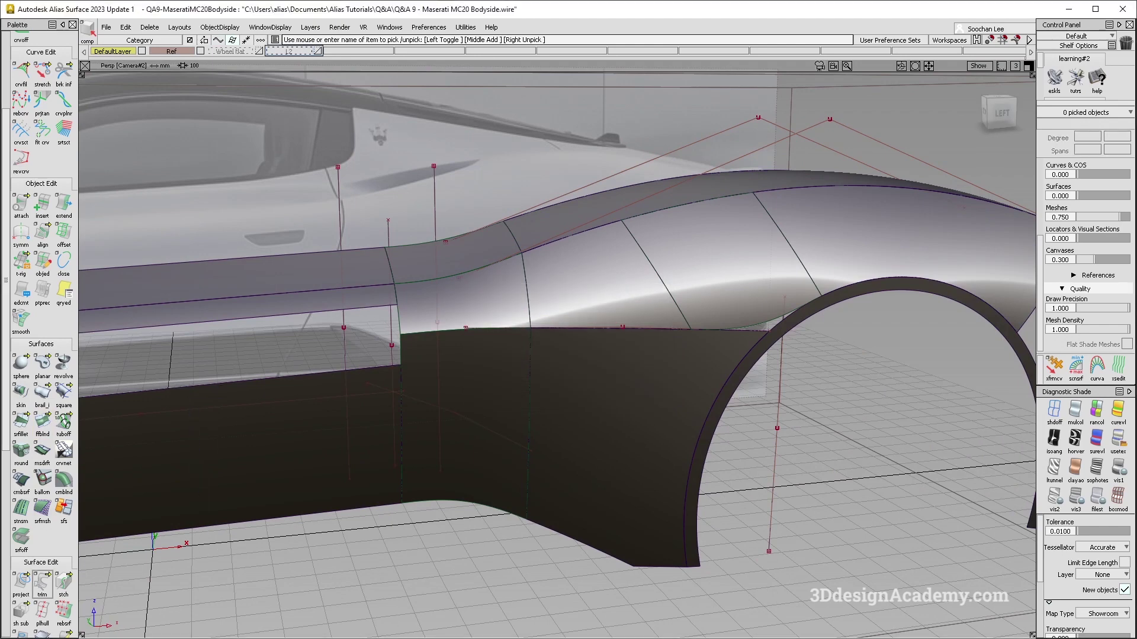
Untrim the upper and lower door surfaces and delete the offset curves on surface
left_click_drag(42, 583, 86, 584)
left_click(342, 302)
left_click(307, 392)
left_click_drag(329, 371, 319, 337, "ctrl+shift")
left_click_drag(307, 288, 321, 398)
key("Delete")
key("Return")
Try a surface fillet with chordal length 120 running from the door along the rear fender to the wheel arch
left_click(21, 421)
left_click(312, 325)
left_click(331, 375)
left_click_drag(450, 372, 476, 374, "alt+shift")
left_click_drag(516, 347, 628, 385, "alt+shift")
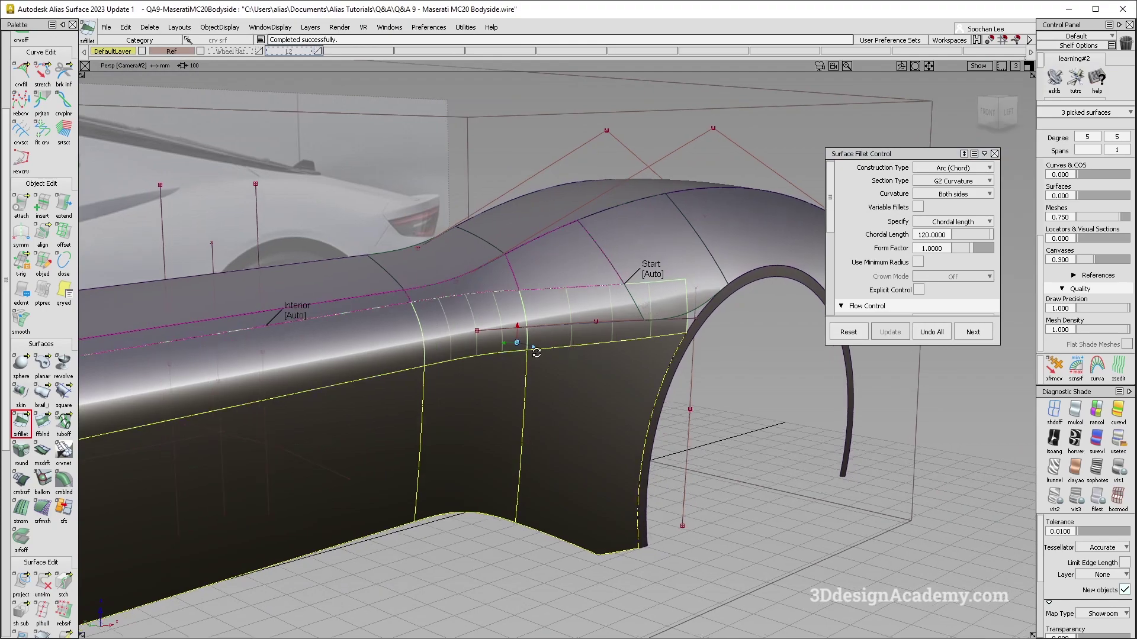
left_click_drag(562, 352, 488, 375, "alt+shift")
left_click_drag(681, 299, 593, 337, "alt+shift")
right_click_drag(594, 337, 734, 317, "alt+shift")
left_click_drag(734, 317, 722, 223, "alt+shift")
key("ctrl+z")
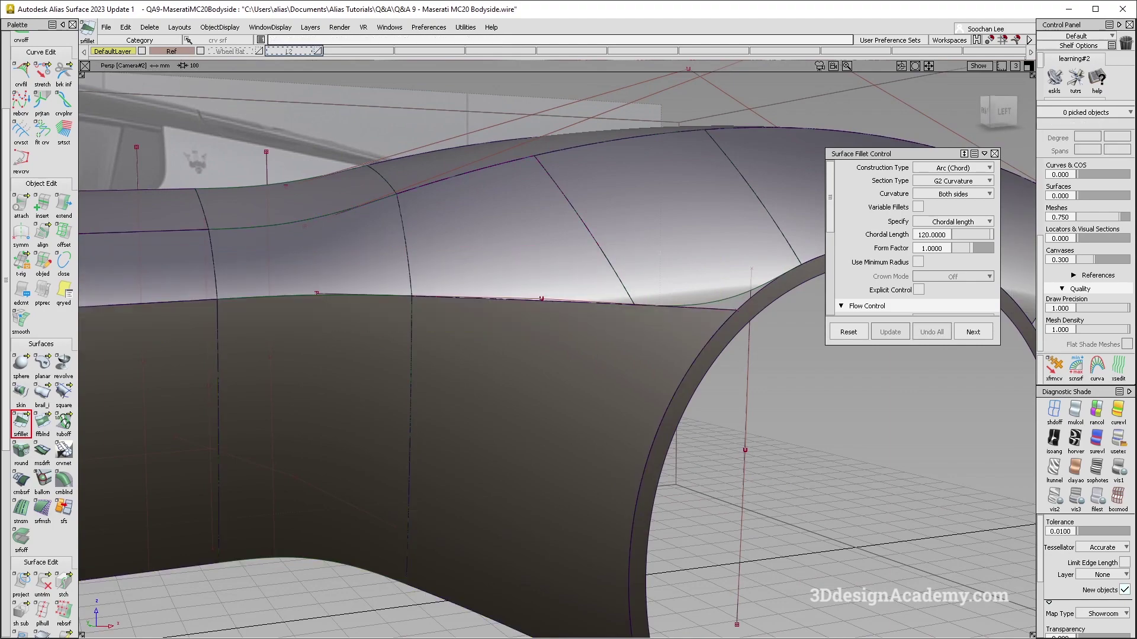
Fillet the upper shoulder surfaces with all lower body surfaces from the door to the rear wheel arch, using chordal length 120
right_click_drag(379, 273, 319, 279, "alt+shift")
left_click(296, 281)
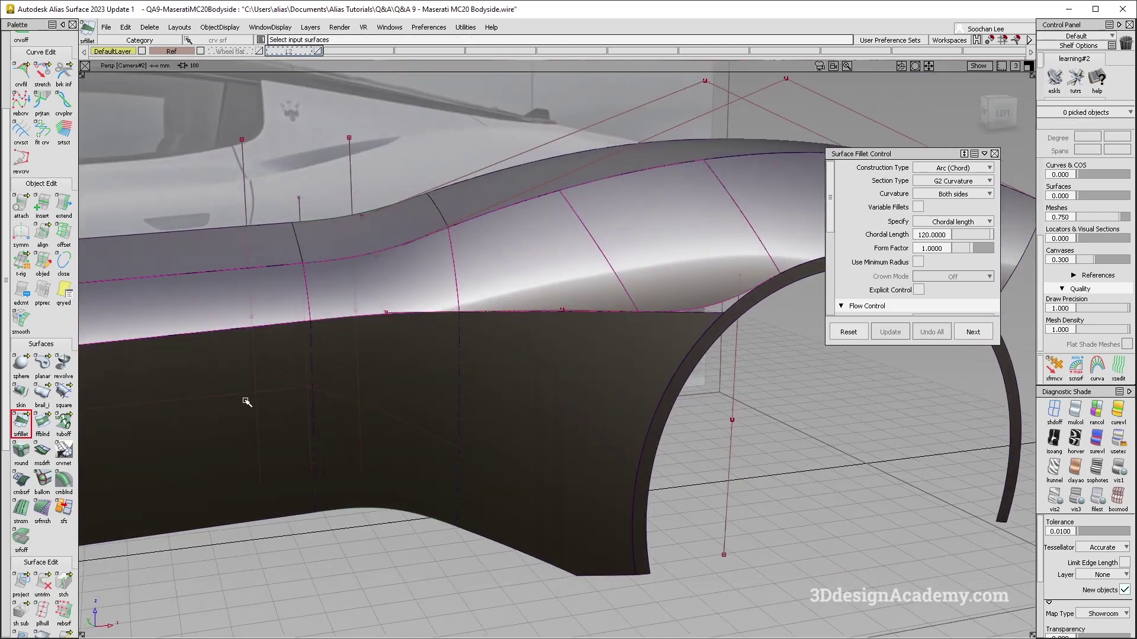
left_click(426, 355)
left_click(563, 373)
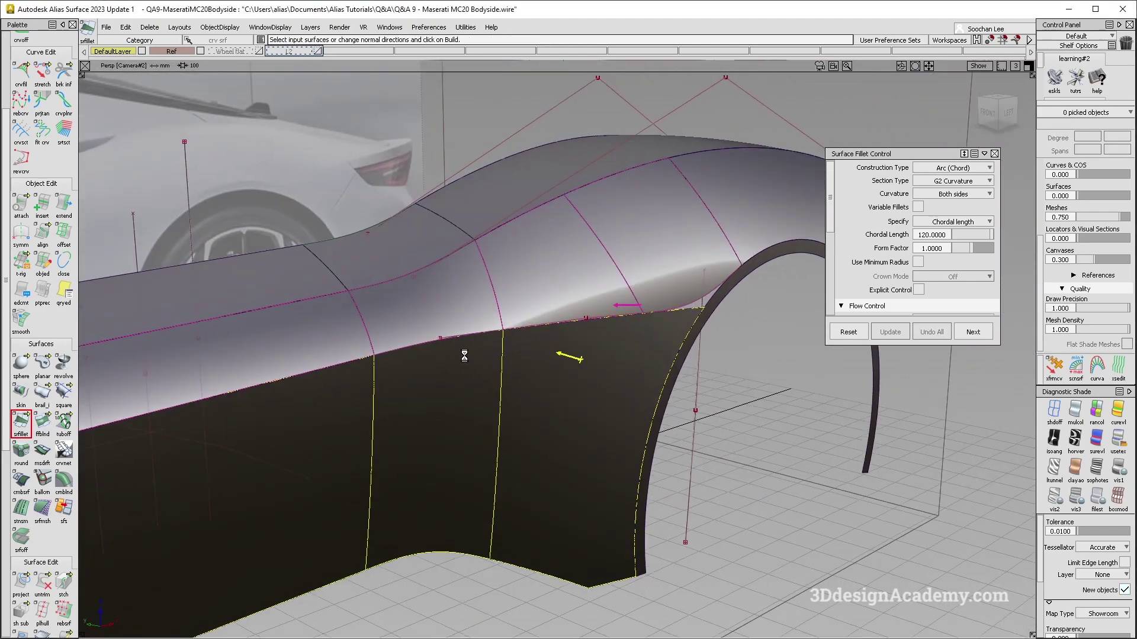
left_click_drag(657, 333, 643, 302, "alt+shift")
right_click_drag(643, 302, 718, 320, "alt+shift")
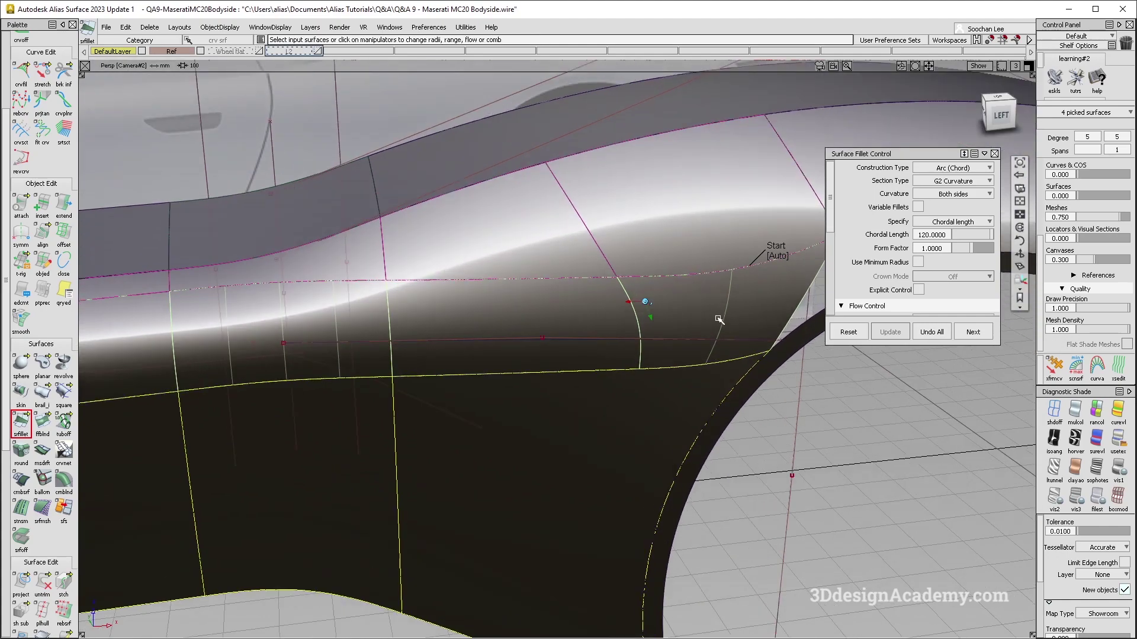
middle_click_drag(718, 320, 601, 309, "alt+shift")
left_click_drag(602, 310, 619, 255, "alt+shift")
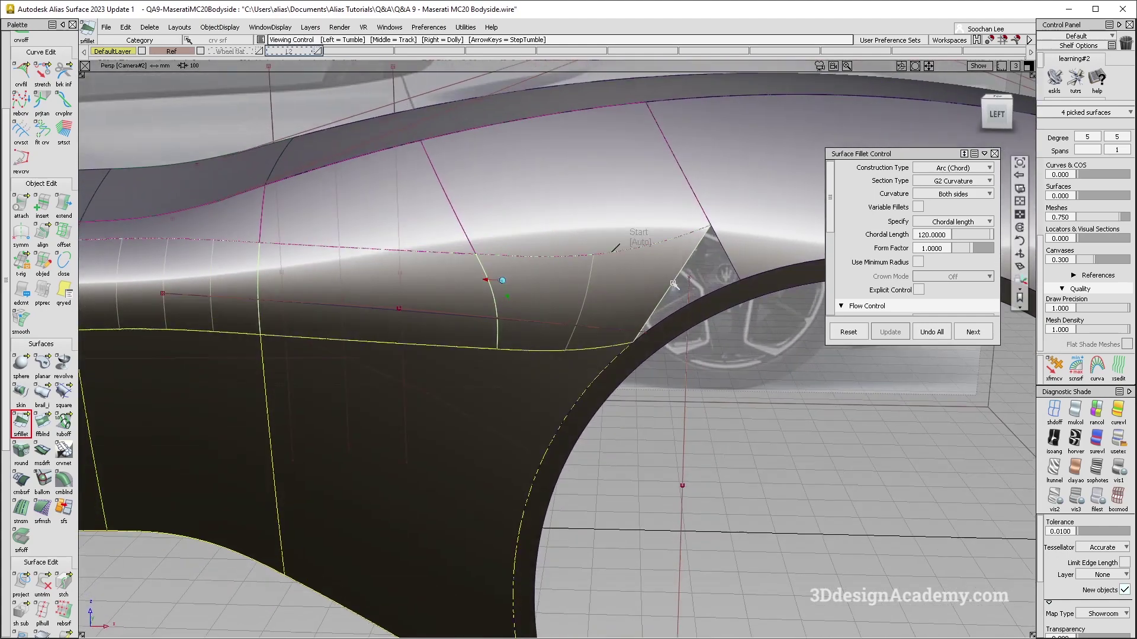
Change the fillet's start flow control near the rear wheel arch from Auto to Default
left_click(646, 243)
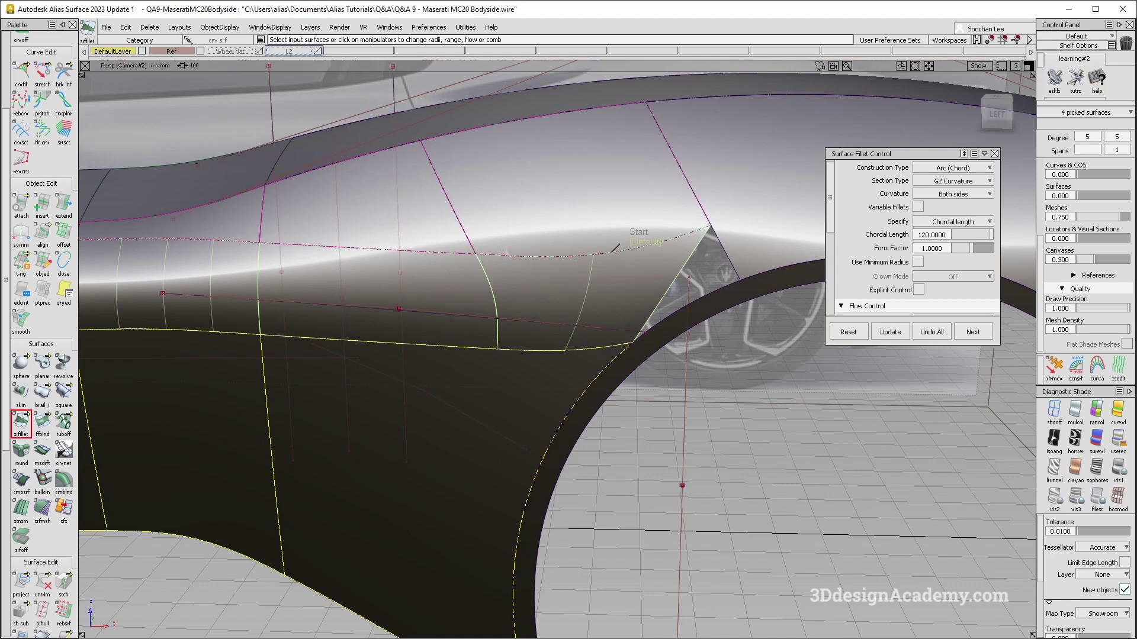
left_click_drag(733, 267, 567, 363, "alt+shift")
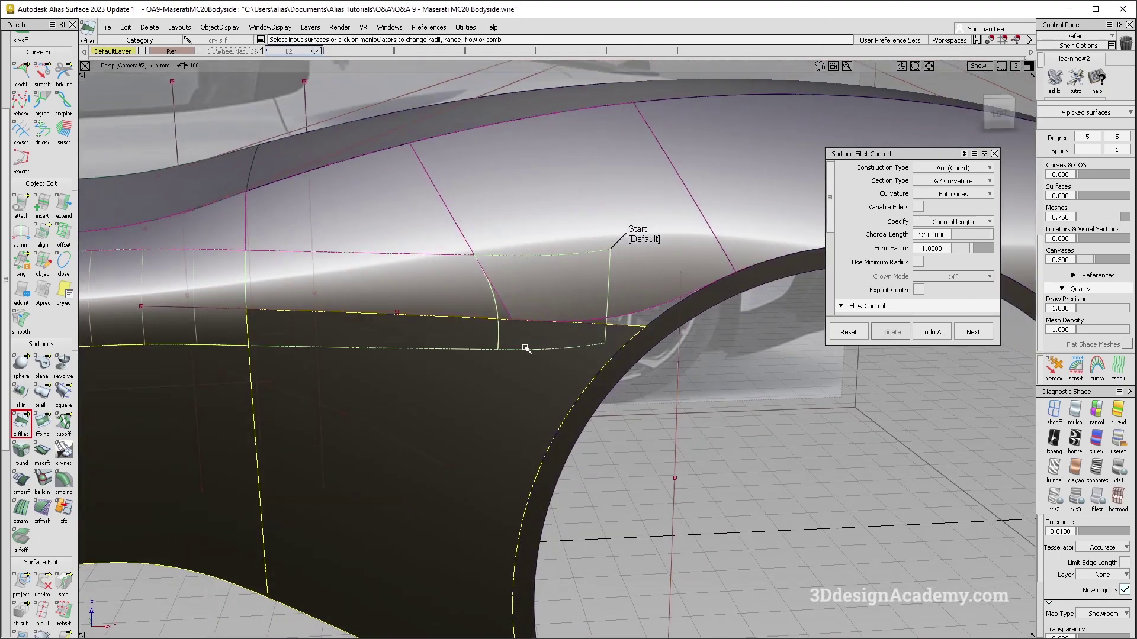
mouse_move(620, 386)
left_mouse_down("alt+shift")
mouse_move(506, 326)
mouse_move(647, 338)
mouse_move(588, 329)
mouse_move(623, 325)
left_mouse_up("alt+shift")
Reopen the body-side fillet for editing and rebuild it with Explicit Control and Bezier Surfaces enabled
left_click_drag(624, 323, 639, 481, "ctrl+shift")
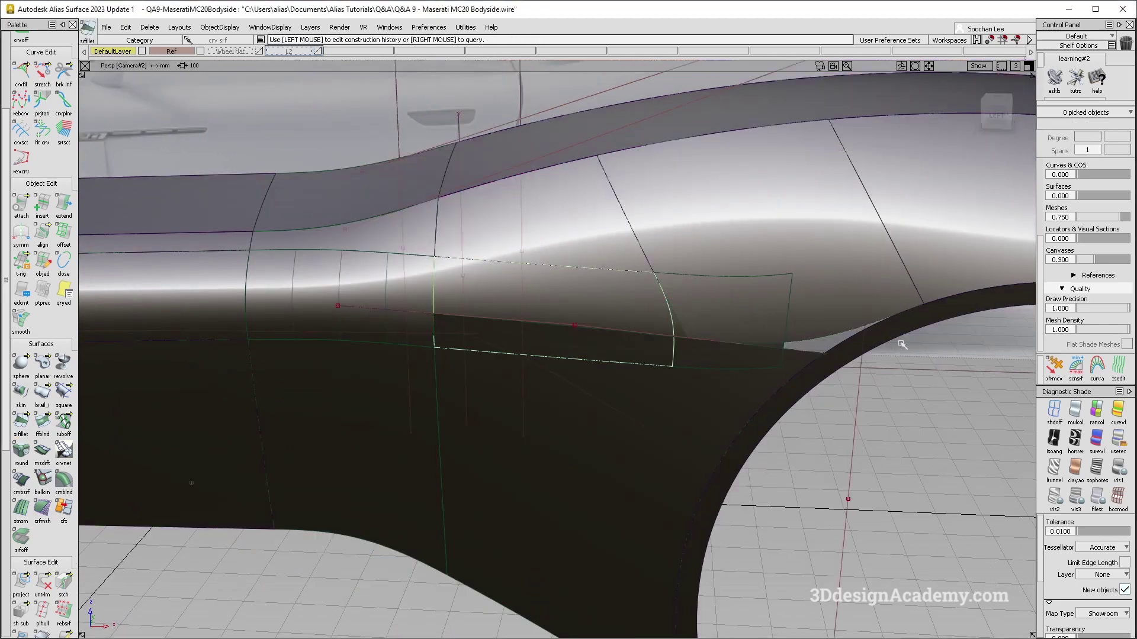
left_click(917, 290)
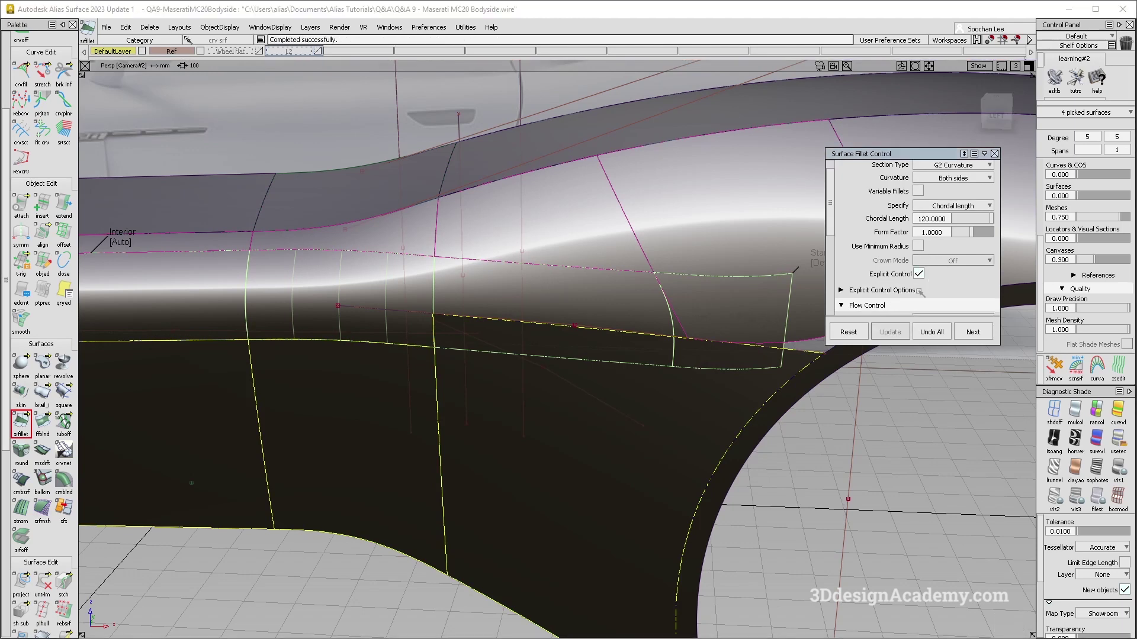
scroll(921, 276, "down", 5)
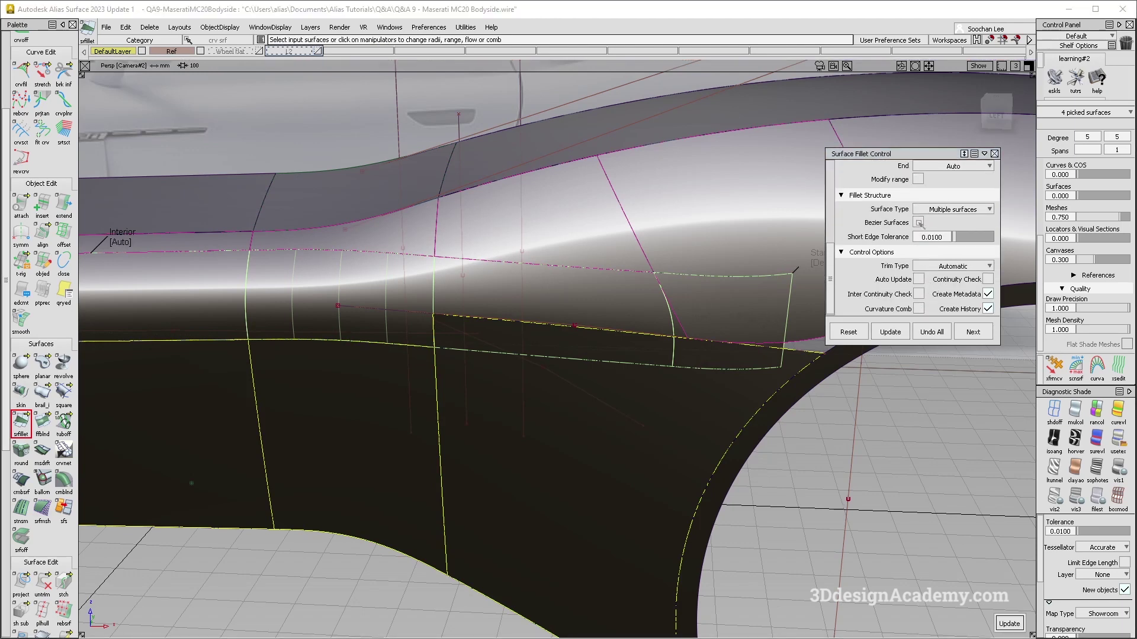
left_click(919, 222)
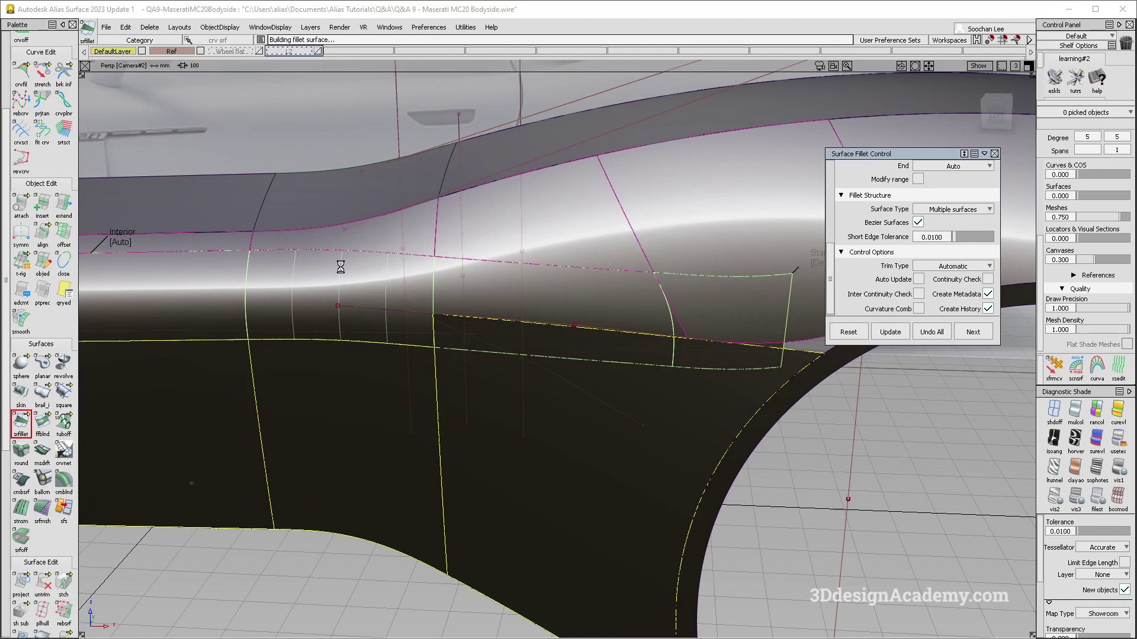
mouse_move(611, 279)
left_mouse_down("alt+shift")
mouse_move(712, 360)
mouse_move(389, 310)
mouse_move(293, 351)
left_mouse_up("alt+shift")
right_click_drag(293, 350, 425, 369, "alt+shift")
mouse_move(425, 368)
left_mouse_down("alt+shift")
mouse_move(417, 379)
mouse_move(438, 373)
left_mouse_up("alt+shift")
Rebuild the fillet without Bezier Surfaces to compare the surface layout, and turn Bezier Surfaces back on
left_click(918, 223)
key("space")
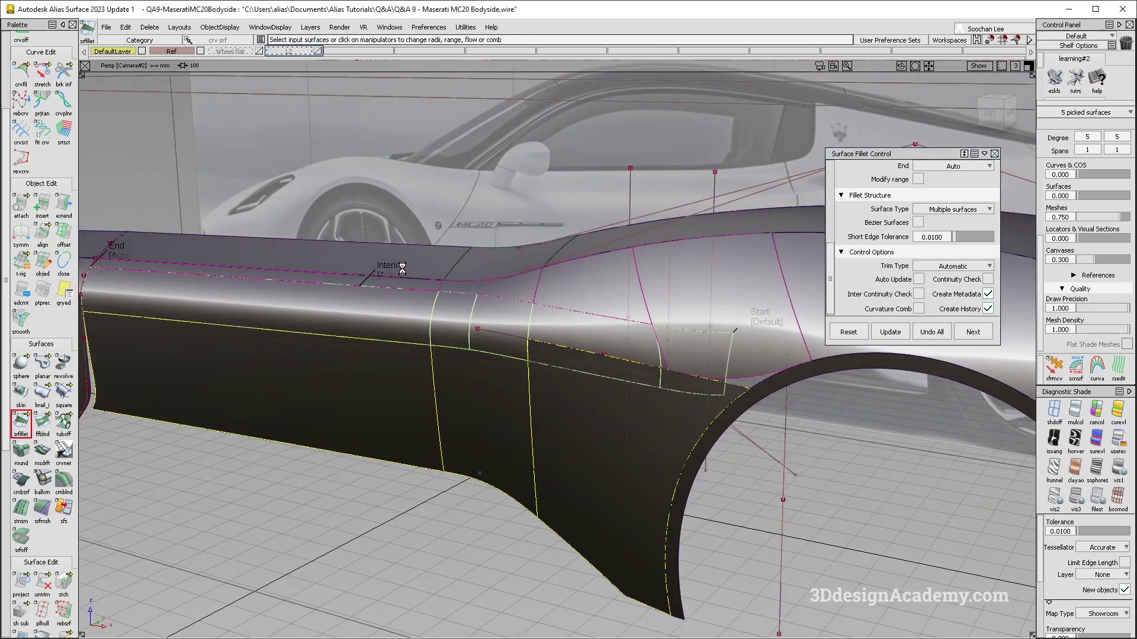
left_click_drag(493, 302, 521, 337, "alt+shift")
middle_click_drag(521, 338, 712, 333, "alt+shift")
left_click_drag(472, 354, 572, 353, "alt+shift")
middle_click_drag(572, 353, 386, 338, "alt+shift")
left_click_drag(386, 337, 530, 323, "alt+shift")
left_click(918, 222)
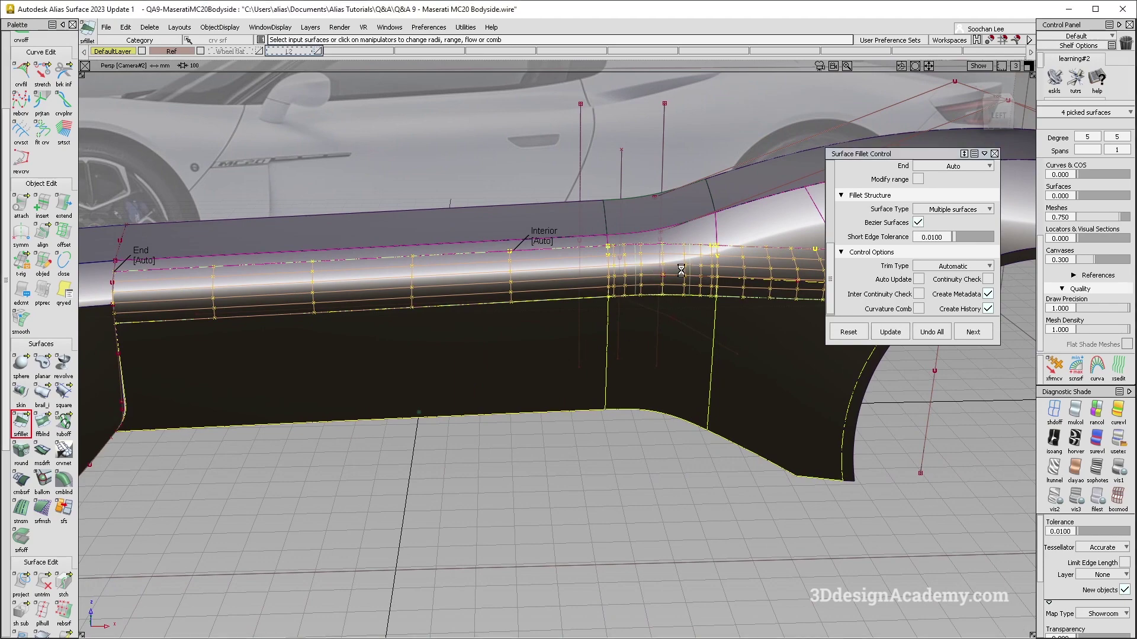
Examine the rear end of the rebuilt fillet where it meets the wheel arch, in perspective and from the left side
middle_click_drag(700, 270, 476, 286, "alt+shift")
left_click(660, 280, "alt+shift")
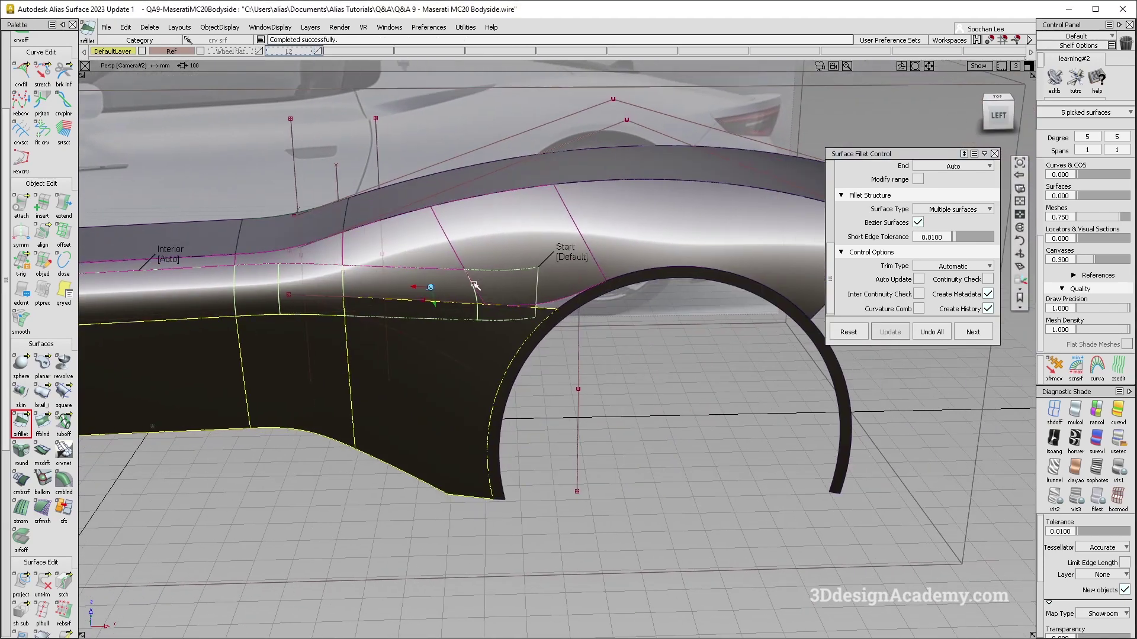
left_click(555, 291, "alt+shift")
right_click_drag(555, 290, 610, 279, "alt+shift")
left_click_drag(609, 279, 453, 299, "alt+shift")
left_click_drag(521, 450, 540, 318, "ctrl+shift")
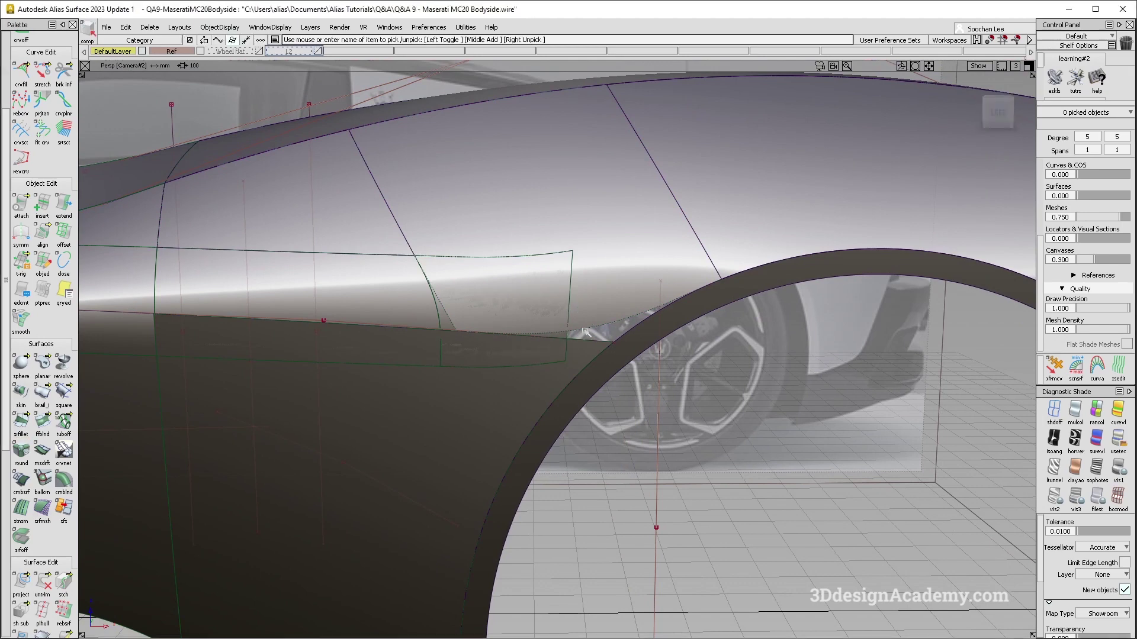
key("alt+shift")
mouse_move(581, 290)
middle_mouse_down("alt+shift")
mouse_move(596, 294)
mouse_move(592, 304)
middle_mouse_up("alt+shift")
key("F6")
middle_click_drag(649, 436, 637, 371, "alt+shift")
left_click(554, 386, "alt+shift")
right_click_drag(555, 386, 652, 378, "alt+shift")
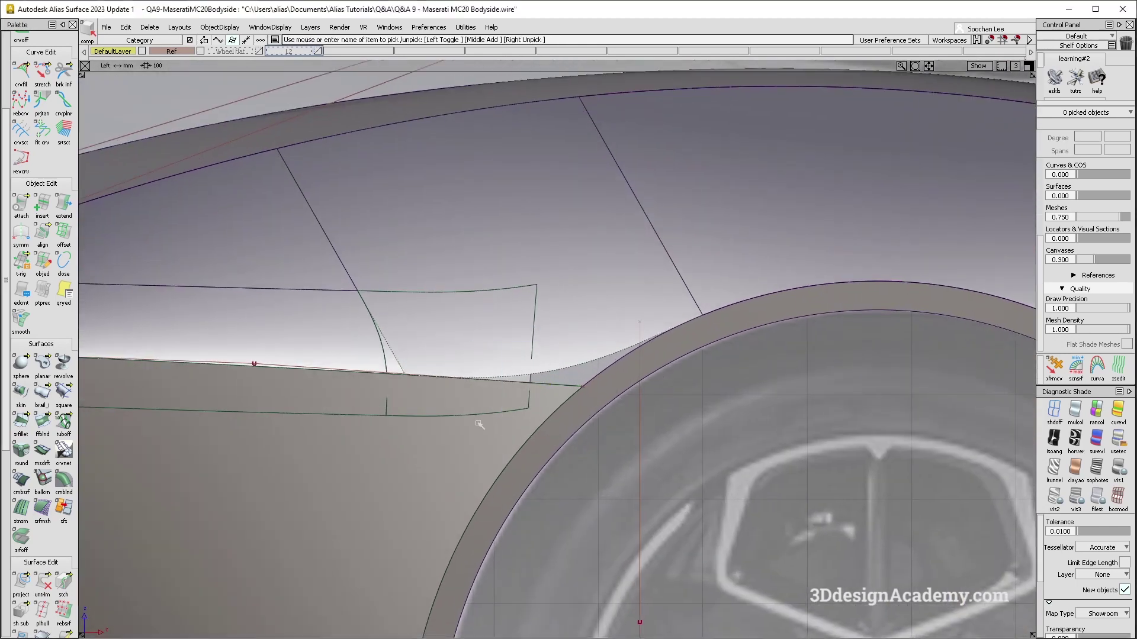
Inspect the last fillet piece ahead of the wheel arch in perspective, and return to the left view with nothing picked
left_click(343, 356)
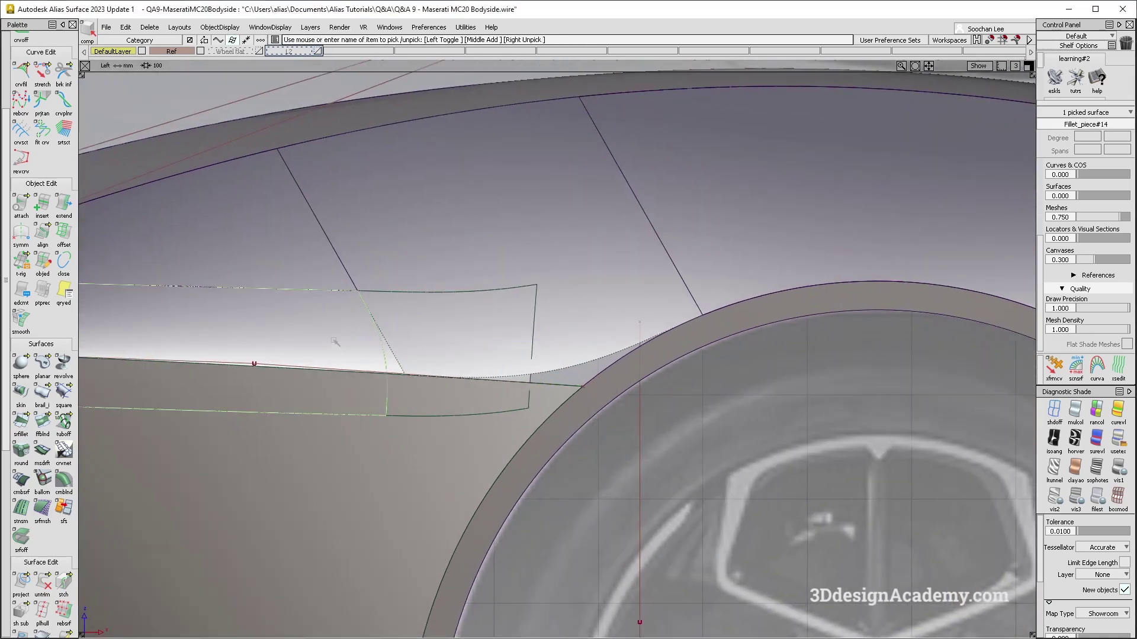
middle_click_drag(345, 365, 550, 357, "alt+shift")
key("F8")
mouse_move(417, 403)
left_mouse_down("alt+shift")
mouse_move(300, 437)
mouse_move(686, 401)
mouse_move(774, 414)
mouse_move(474, 403)
left_mouse_up("alt+shift")
right_click_drag(598, 357, 691, 317, "ctrl+shift")
left_click_drag(556, 471, 556, 358, "ctrl+shift")
key("F6")
middle_click_drag(701, 345, 546, 365, "alt+shift")
scroll(54, 108, "up", 3)
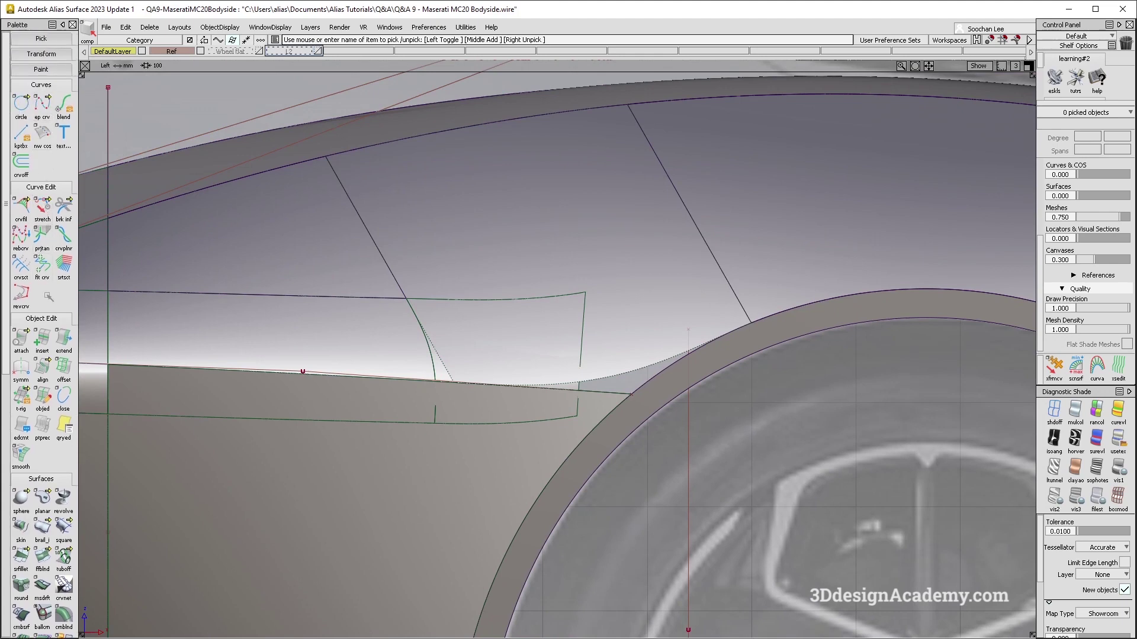
double_click(42, 340)
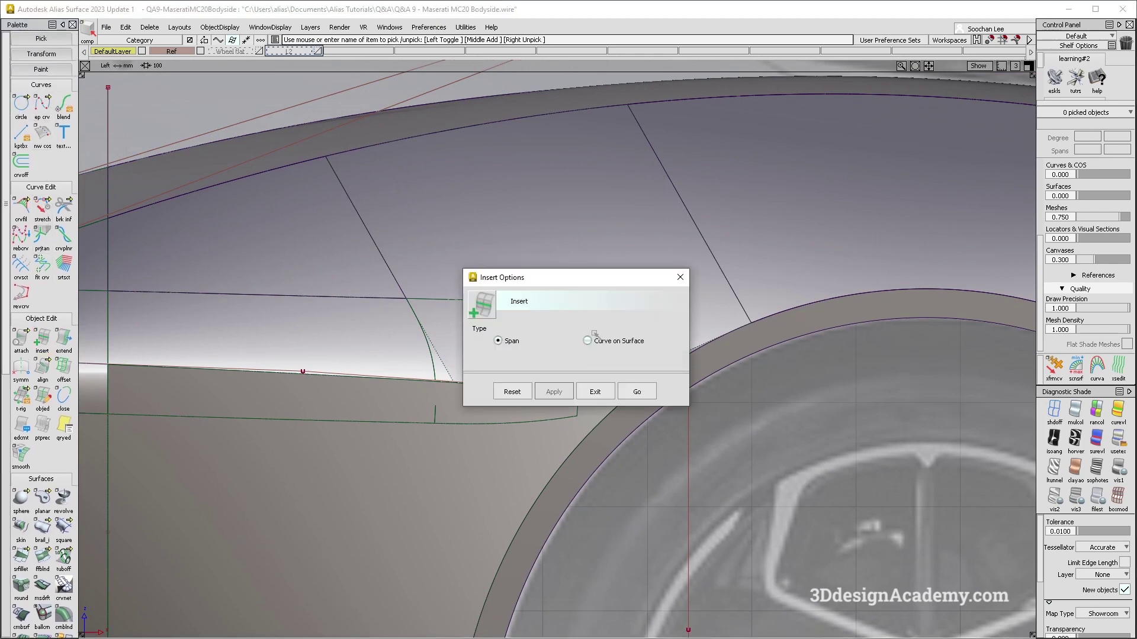
left_click(640, 393)
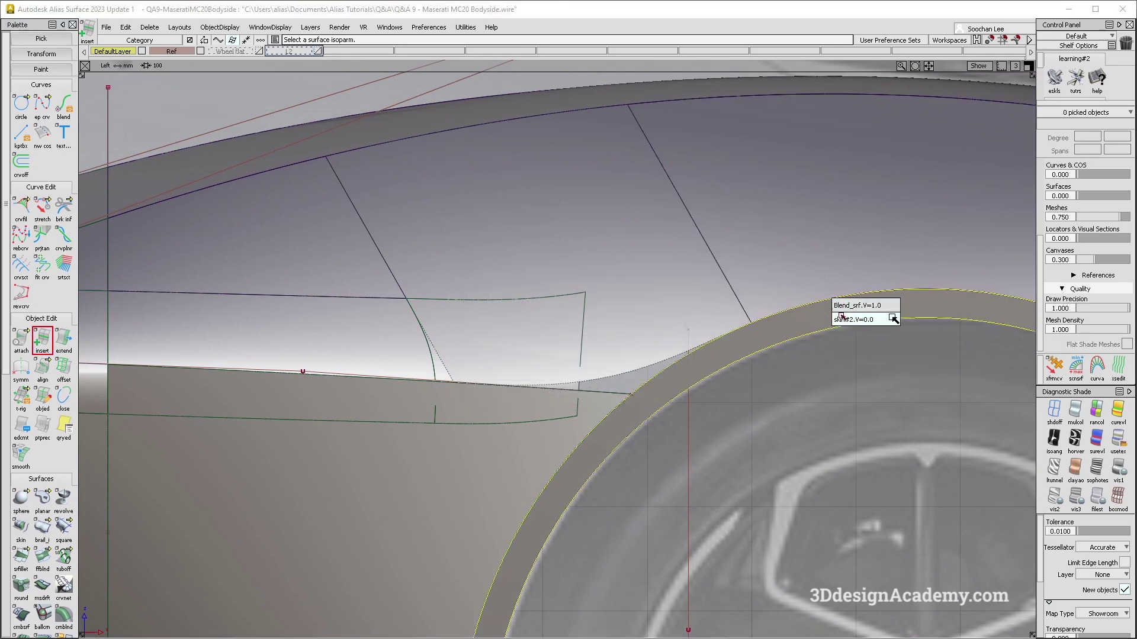
middle_click_drag(510, 239, 404, 245, "alt+shift")
Extend the wheel arch flange's outer edge over the body side by about -69 mm, using Extrapolate with Merge off
double_click(64, 339)
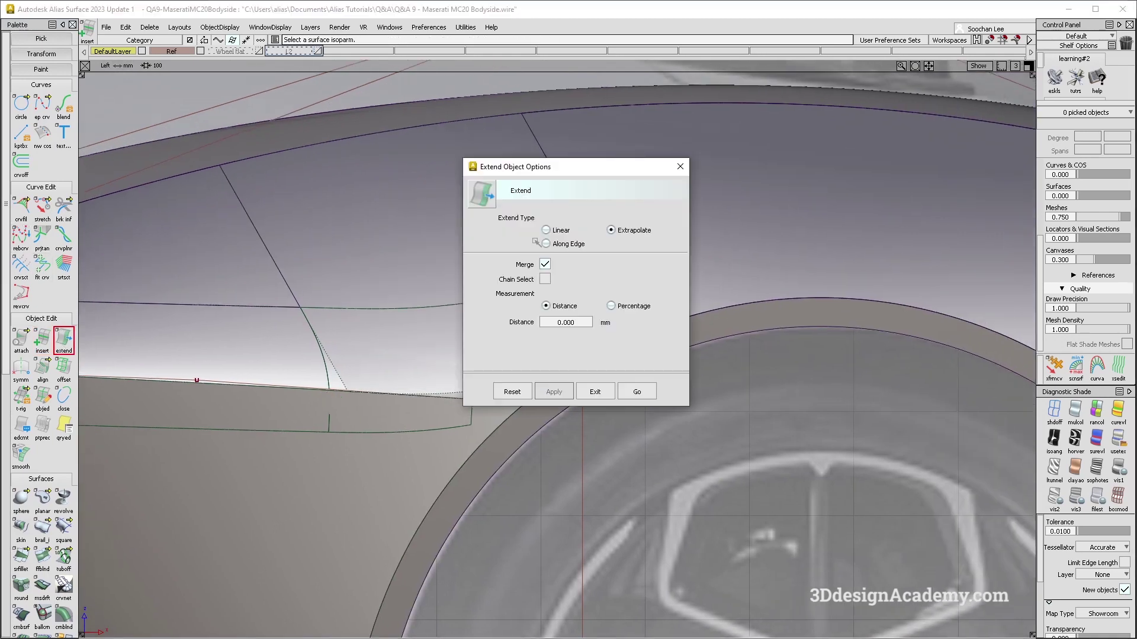
left_click(544, 265)
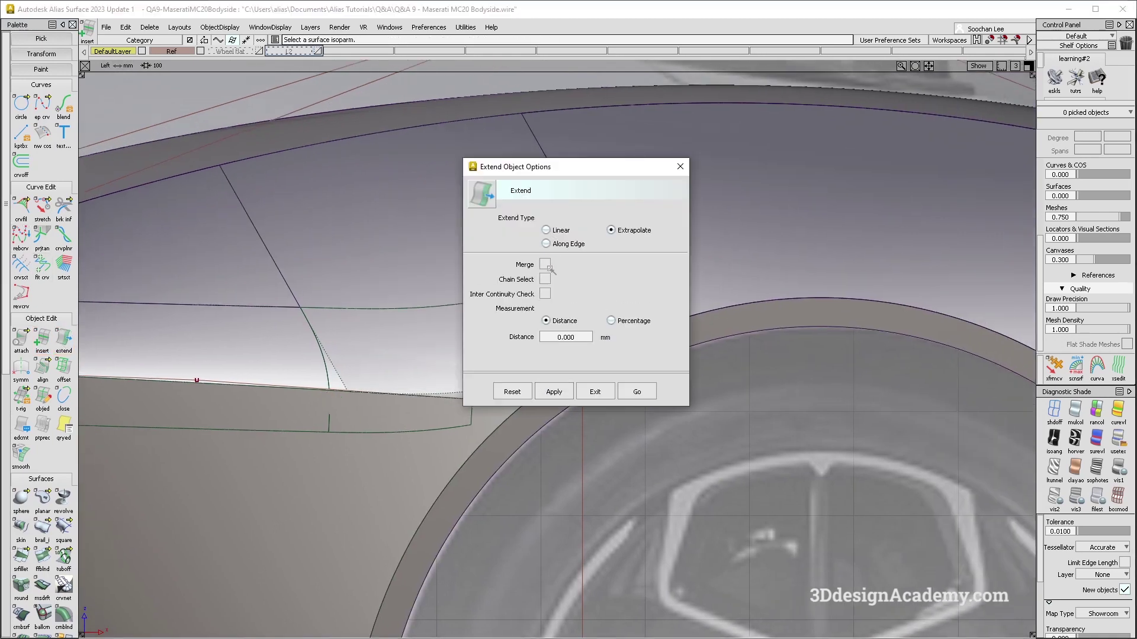
left_click(640, 392)
left_click_drag(723, 295, 634, 124)
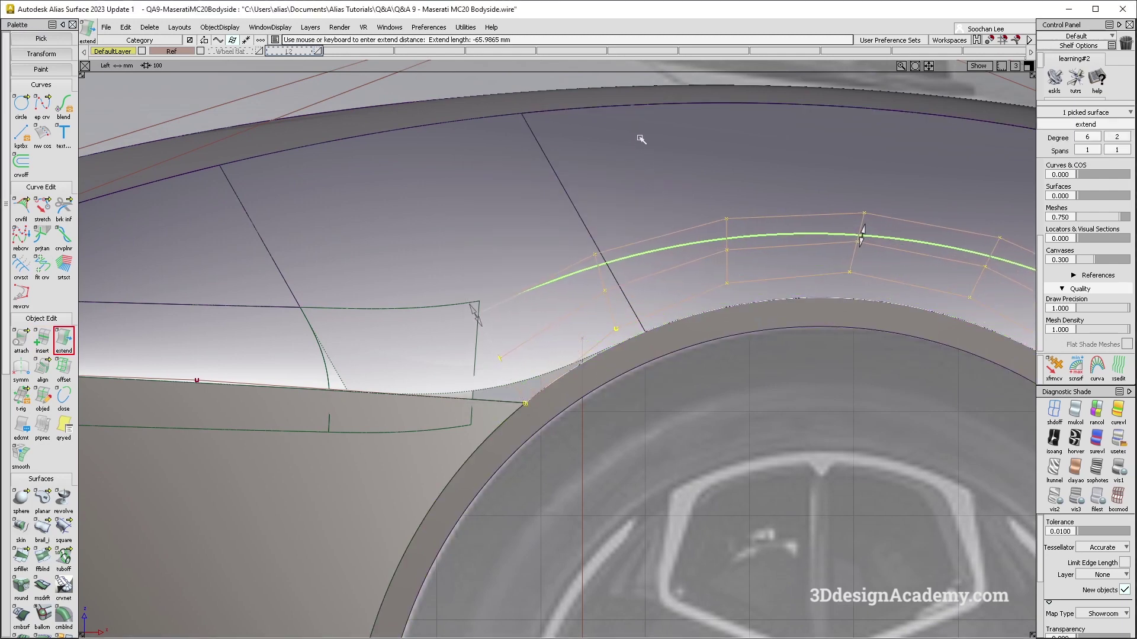
key("ctrl+z")
left_click(731, 298)
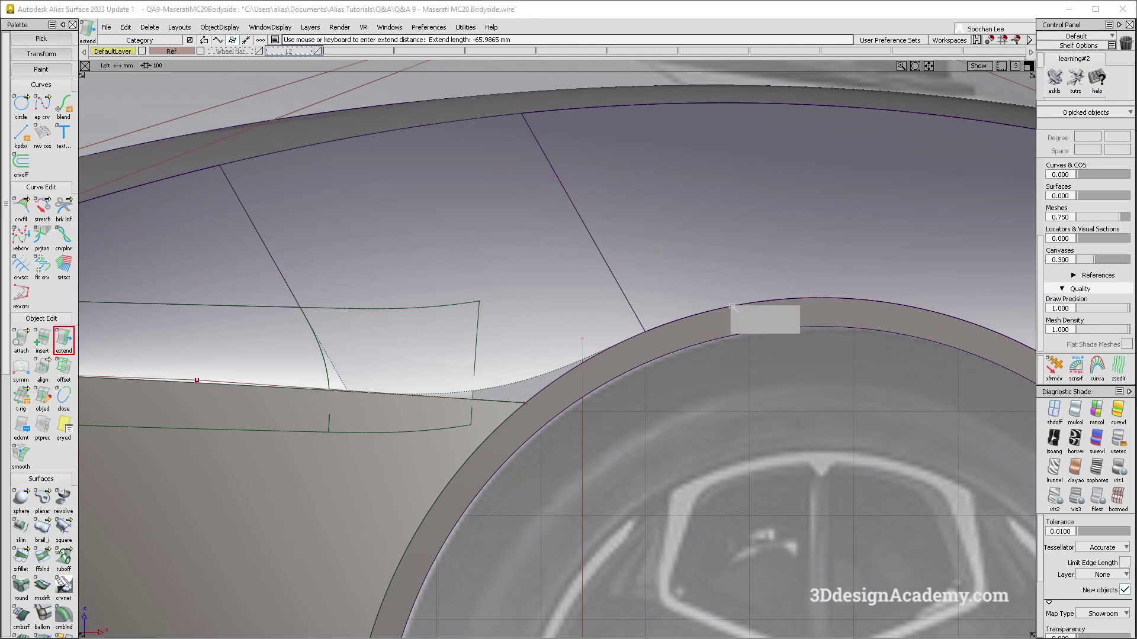
left_click(748, 316)
left_click_drag(740, 284, 693, 117)
middle_click_drag(510, 338, 626, 307, "alt+shift")
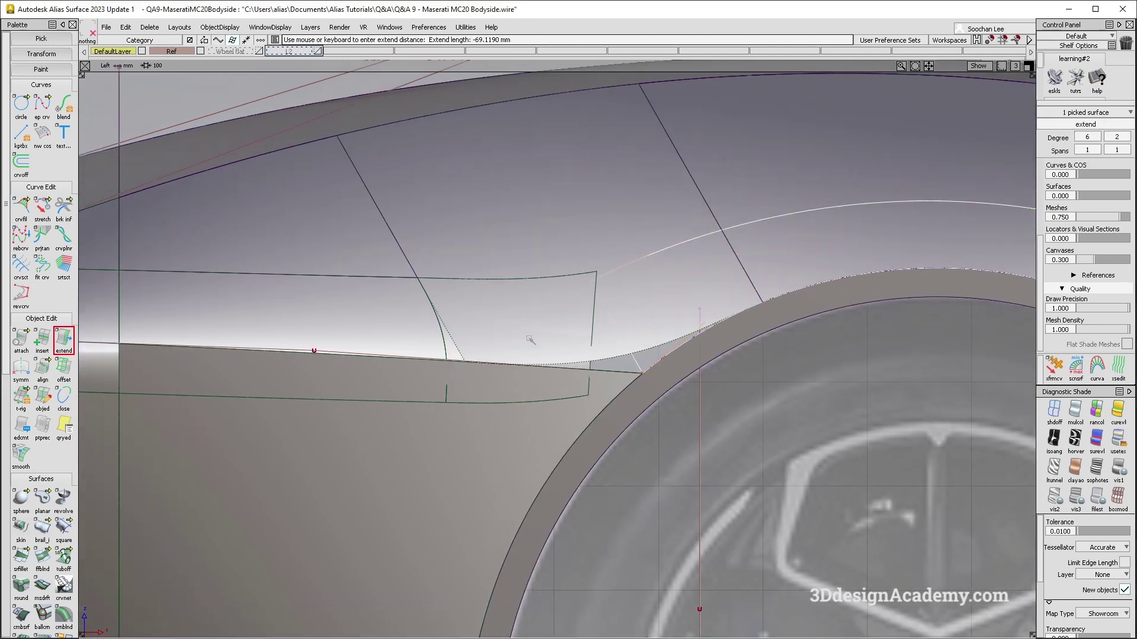
left_click(770, 229)
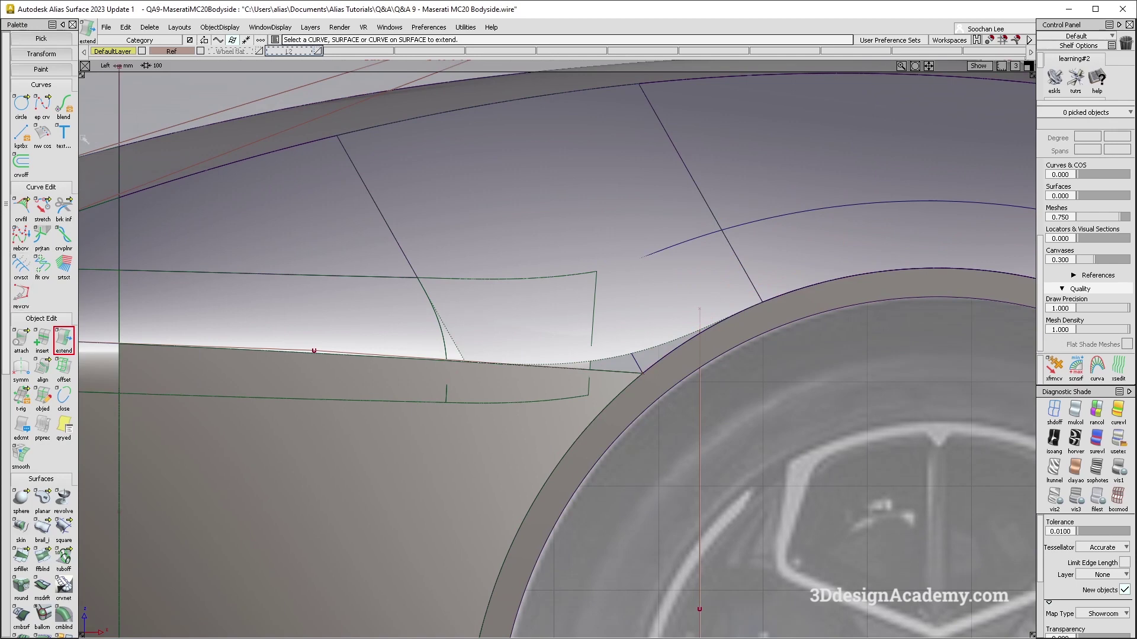
Create a blend curve from the fillet's upper edge at its rear patch boundary to the extended arch surface's upper edge
left_click(64, 105)
left_click(399, 276)
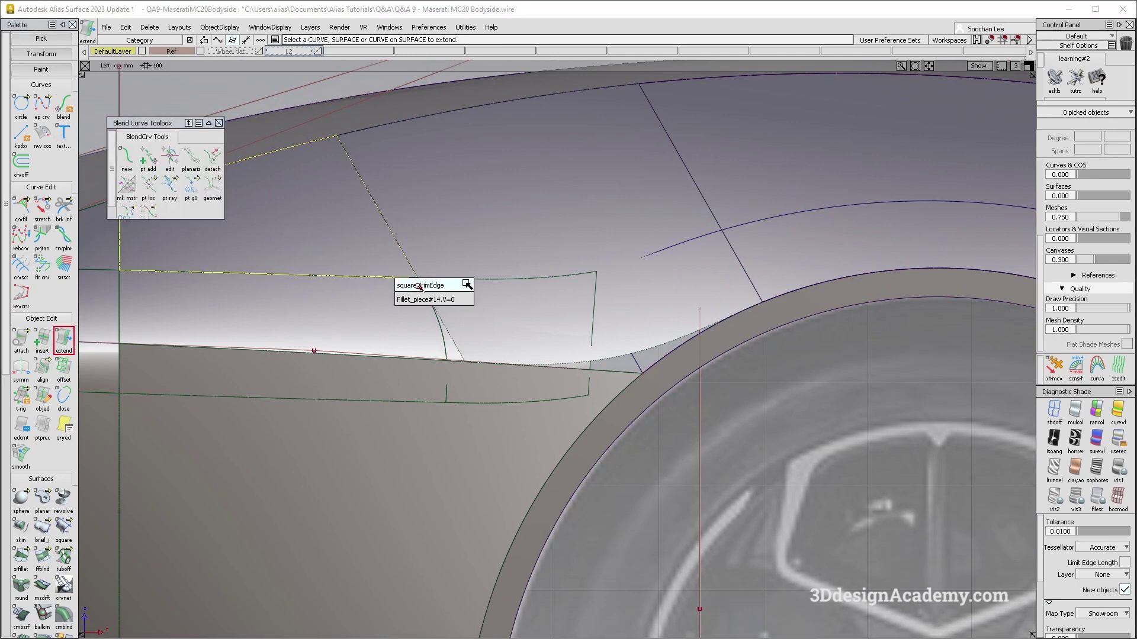
left_click(419, 285)
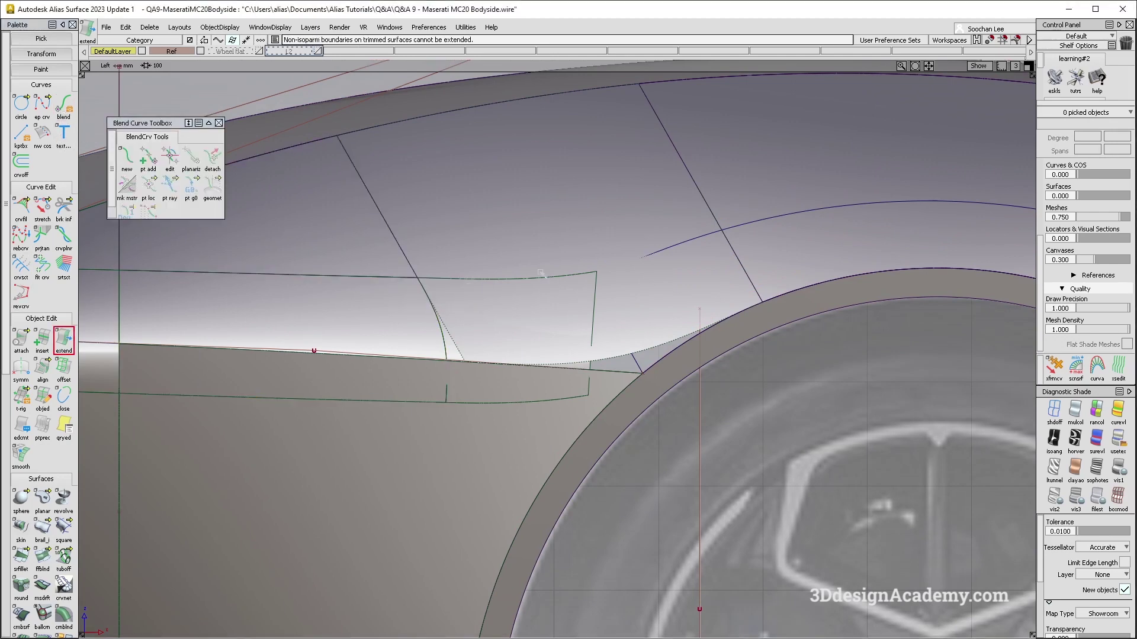
key("ctrl+z")
left_click(127, 158)
left_click(387, 278)
left_click(461, 290)
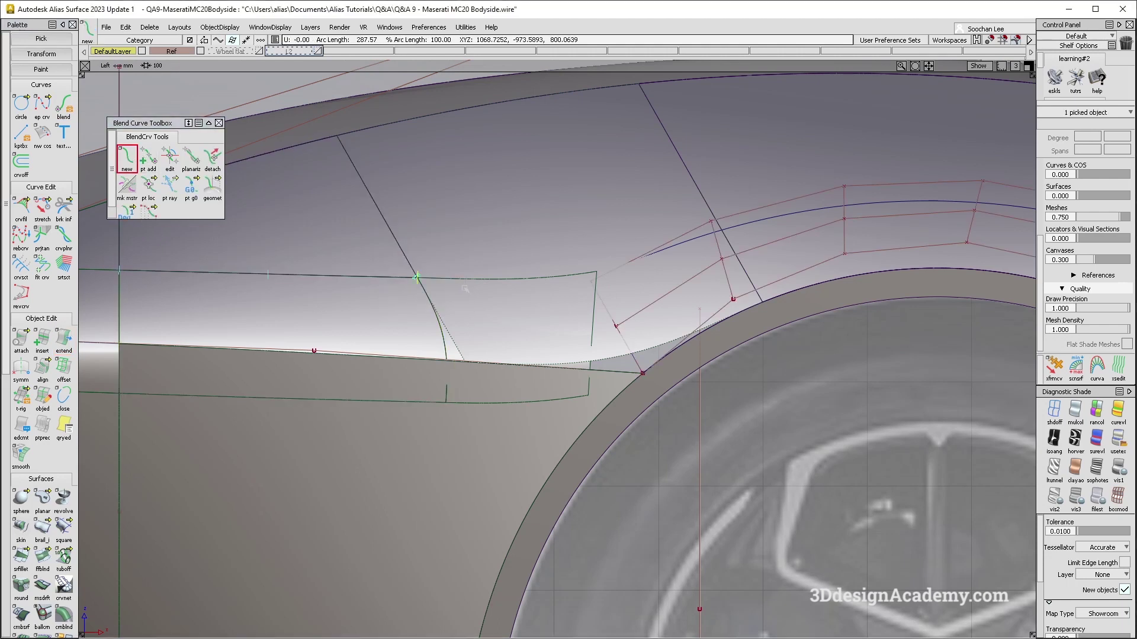
left_click(735, 231)
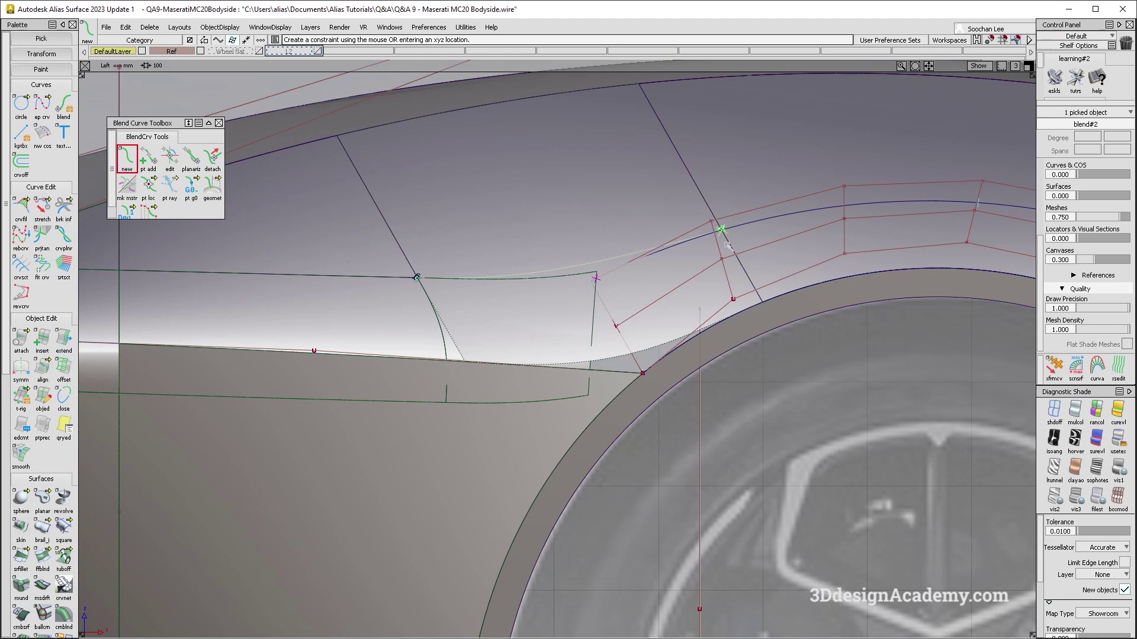
left_click(435, 400)
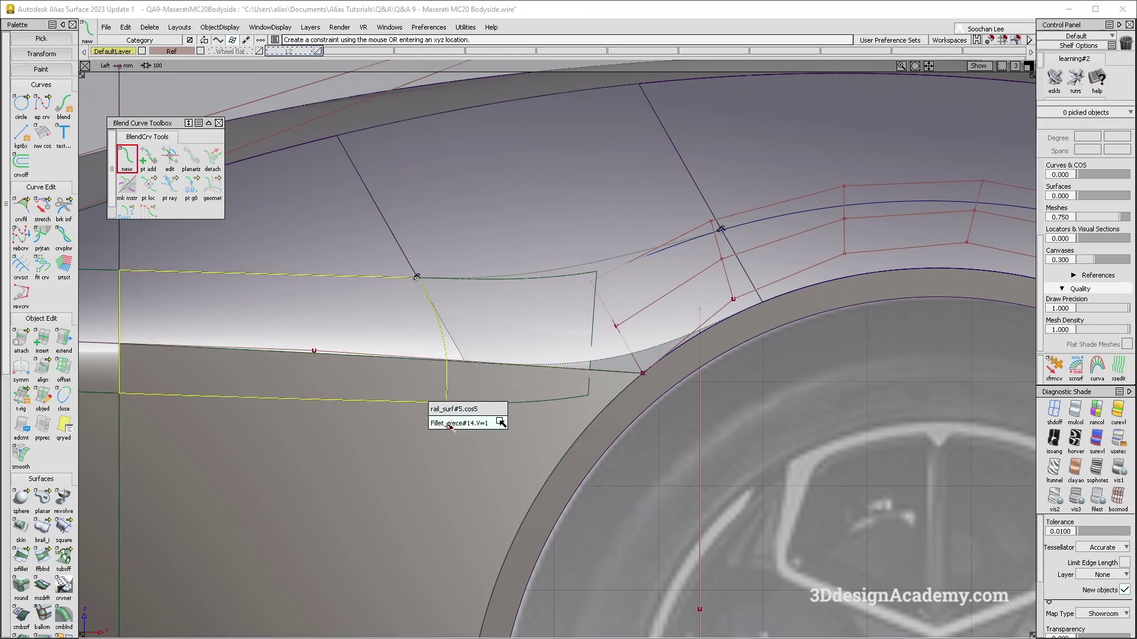
left_click(491, 423)
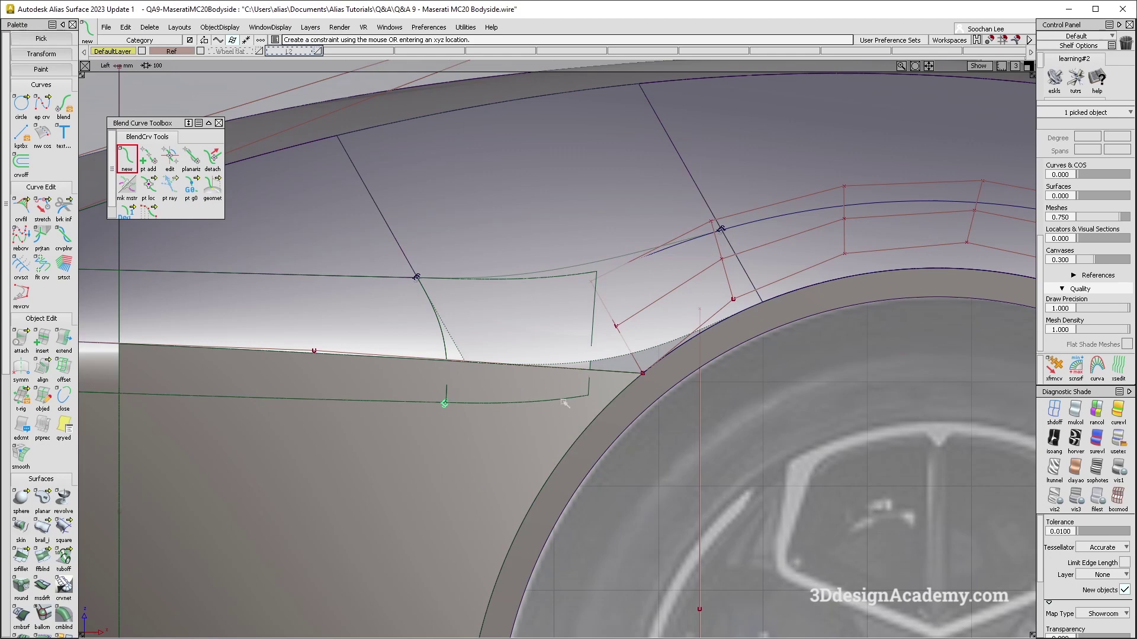
middle_click_drag(444, 389, 379, 420, "alt+shift")
Display the new blend curve's control vertices and turn off the surface shading
left_click_drag(525, 245, 540, 291, "ctrl+shift")
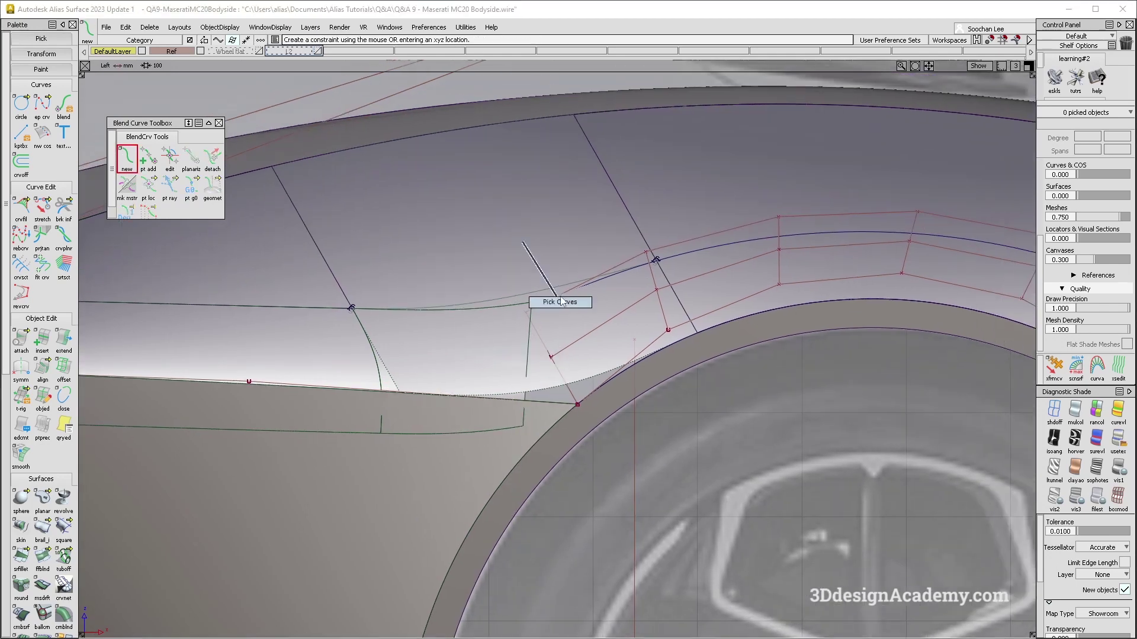
left_click(545, 300)
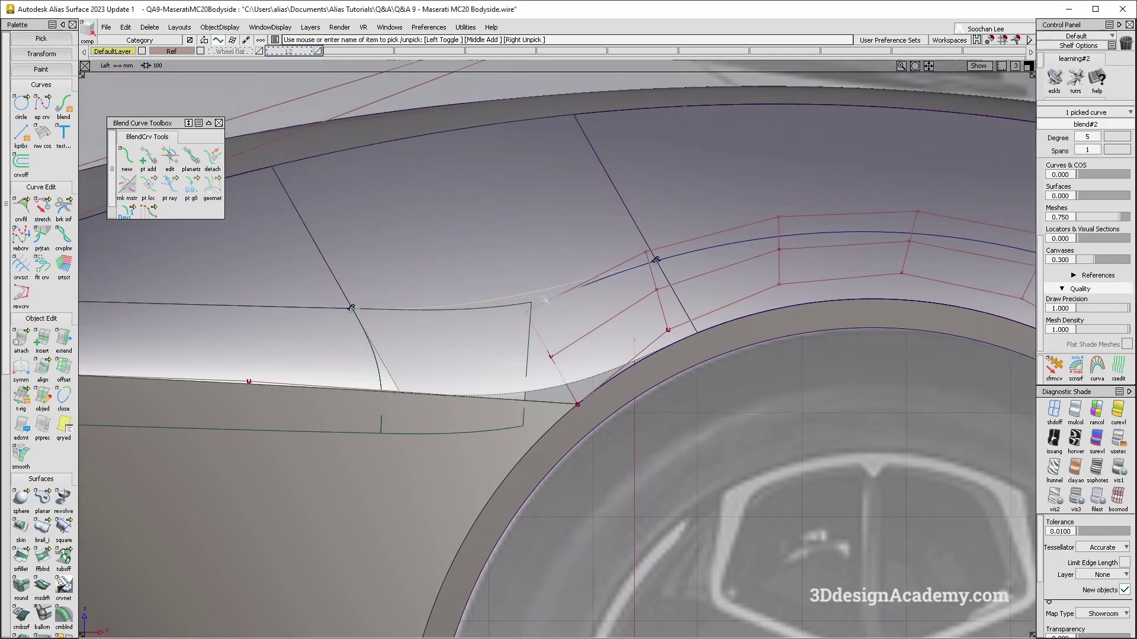
middle_click_drag(547, 411, 552, 418, "alt+shift")
left_click(551, 418)
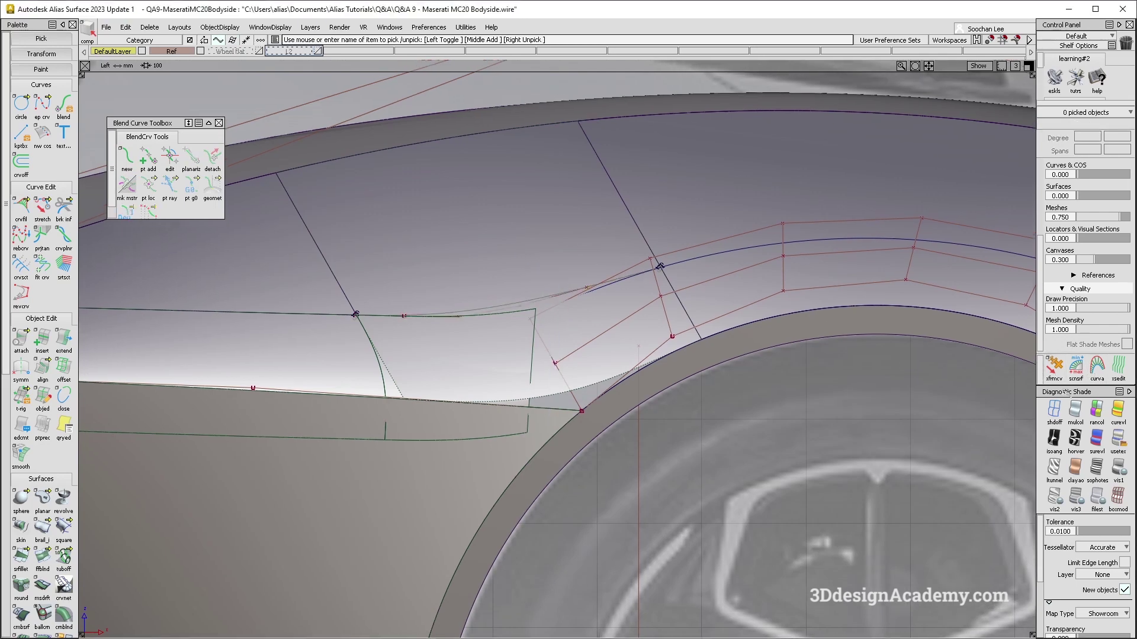
left_click(1054, 410)
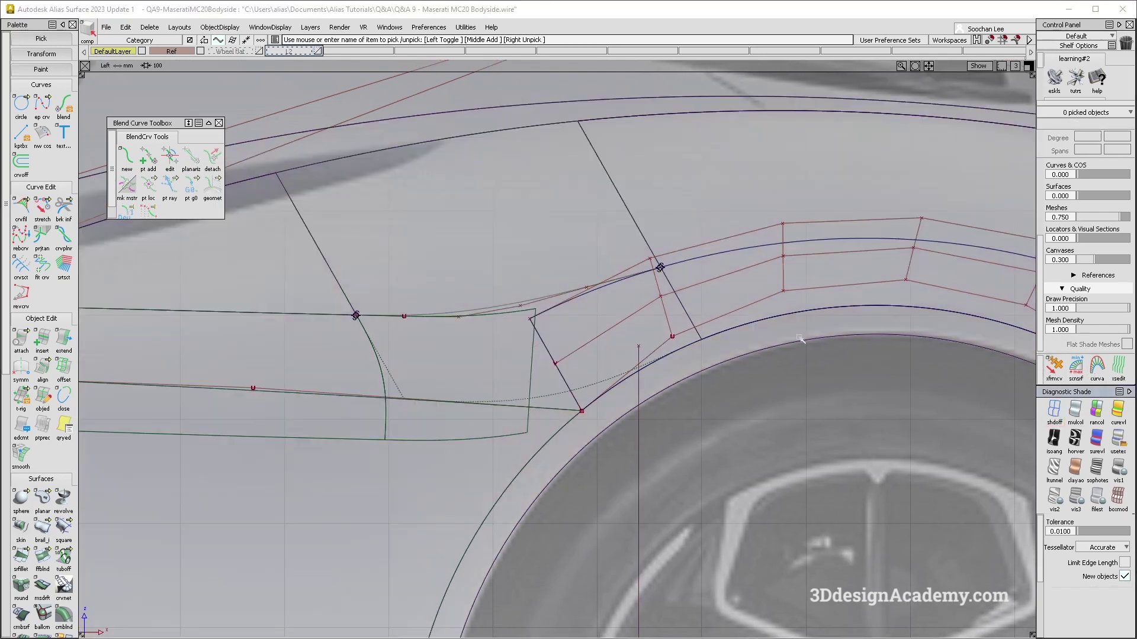
Edit the blend curve's tangents at its fillet end and its wheel arch end
left_click(170, 157)
left_click(356, 316)
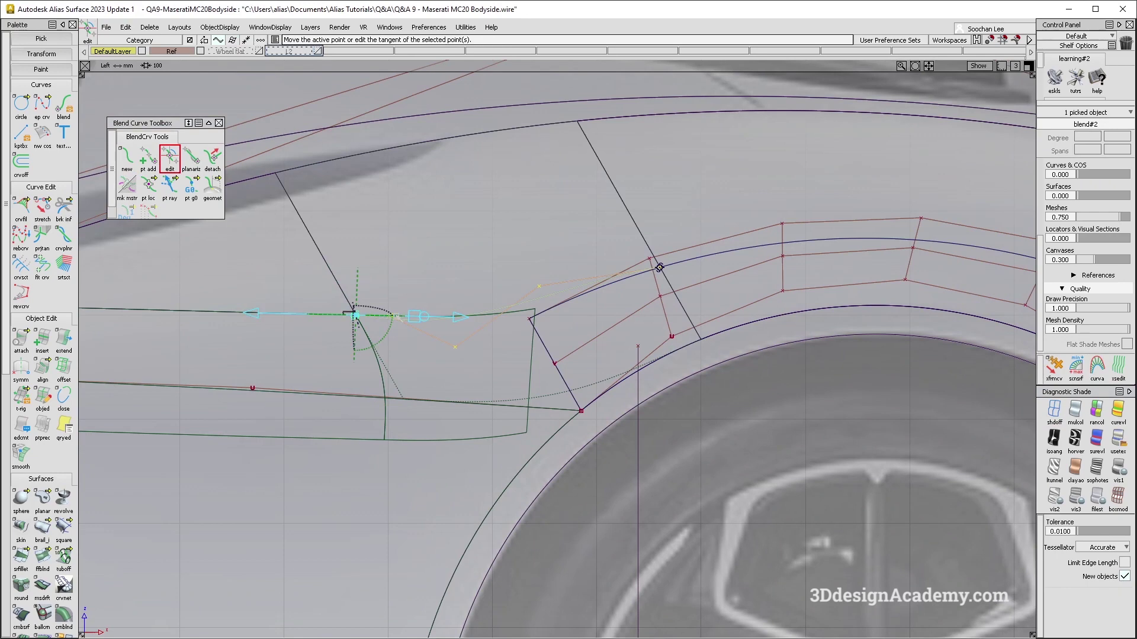
left_click(659, 267)
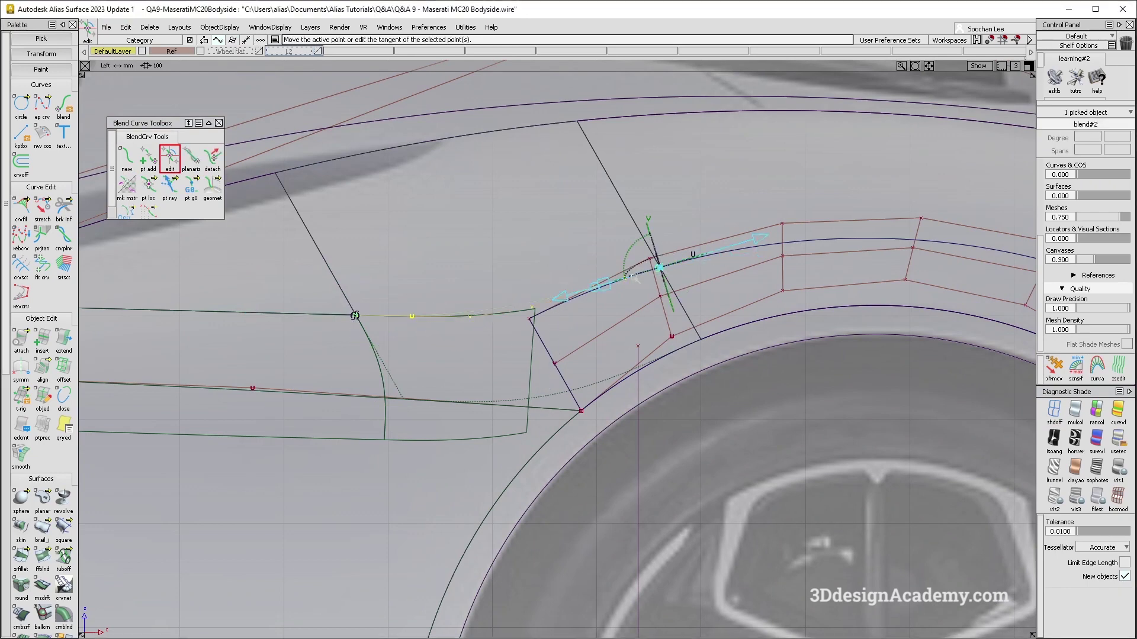
left_click(477, 263)
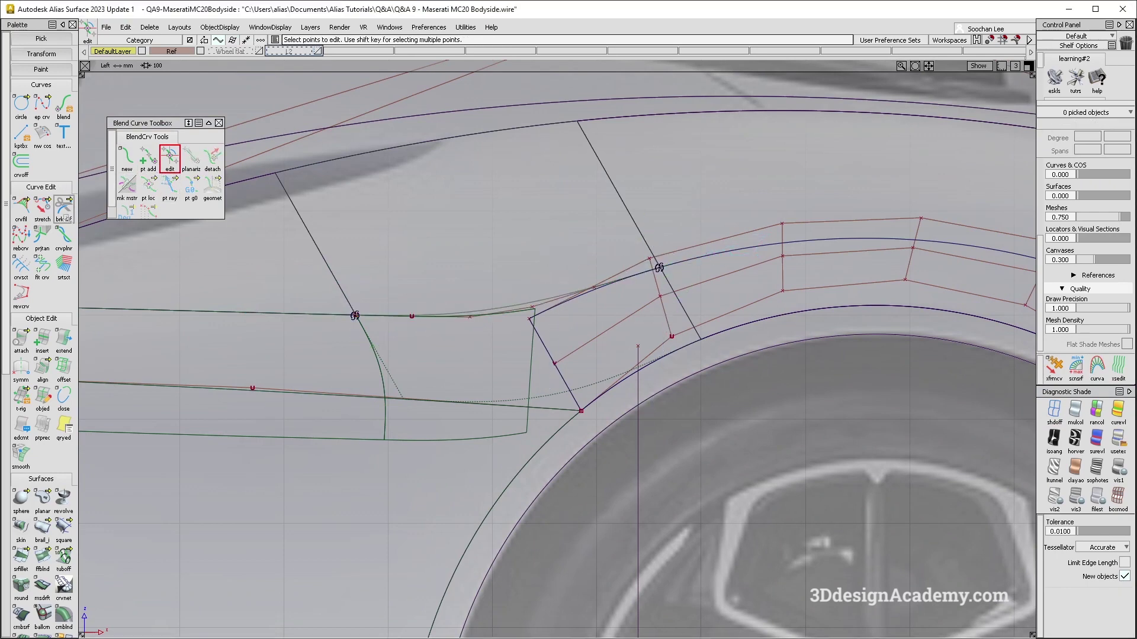
Shorten the extended wheel arch surface at its upper edge by about 2.4 mm with Extend
left_click(63, 339)
left_click(705, 254)
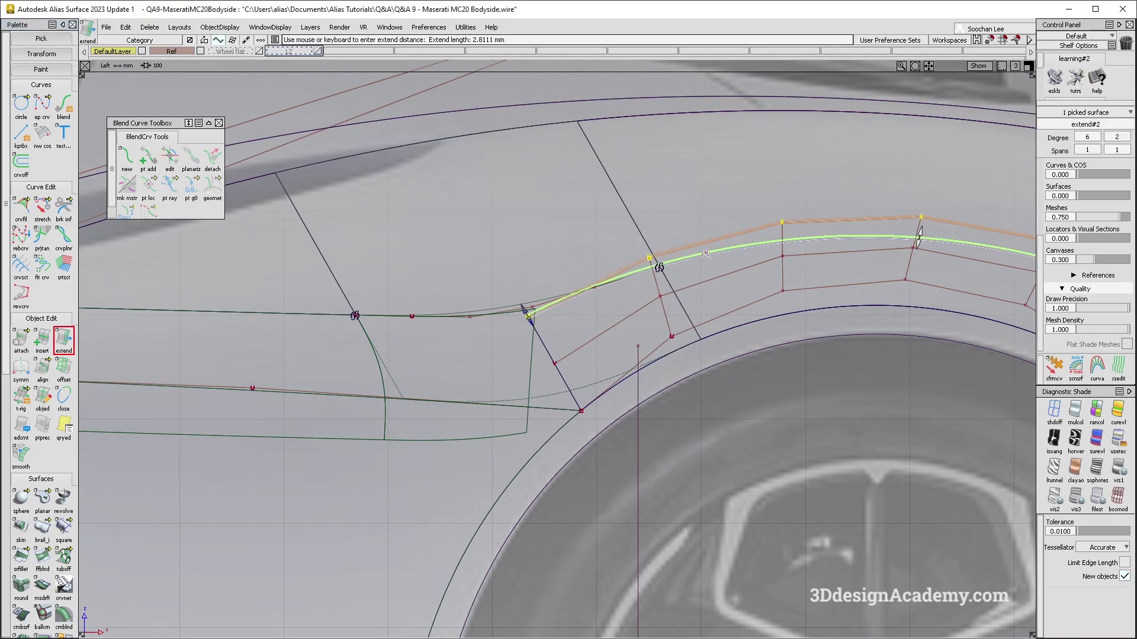
left_click(47, 222)
double_click(64, 338)
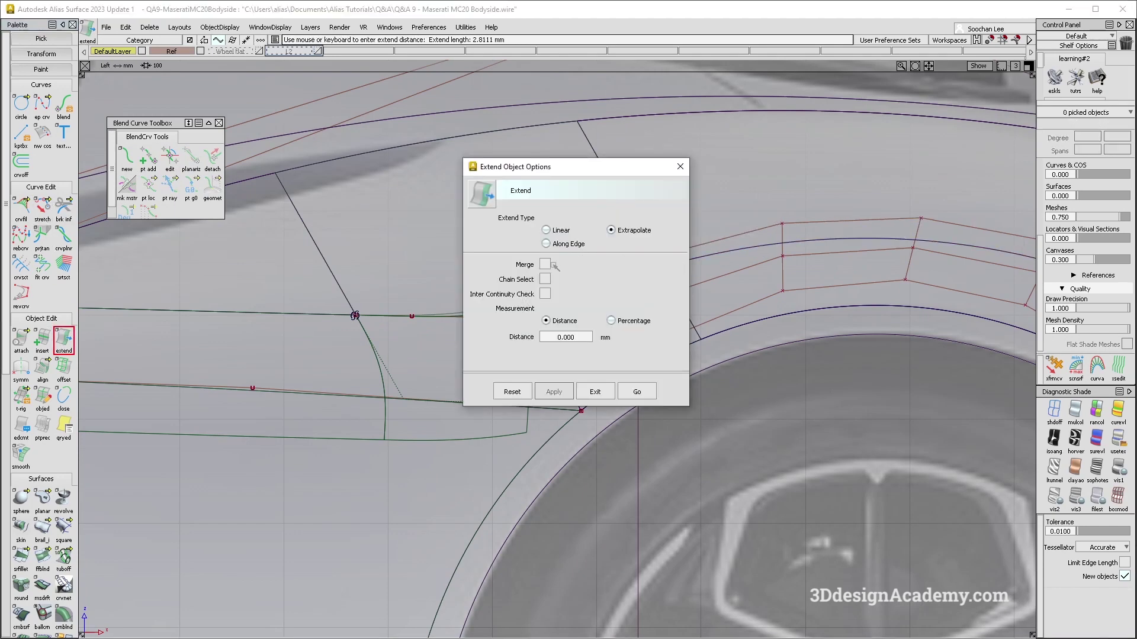
left_click(636, 391)
left_click(701, 259)
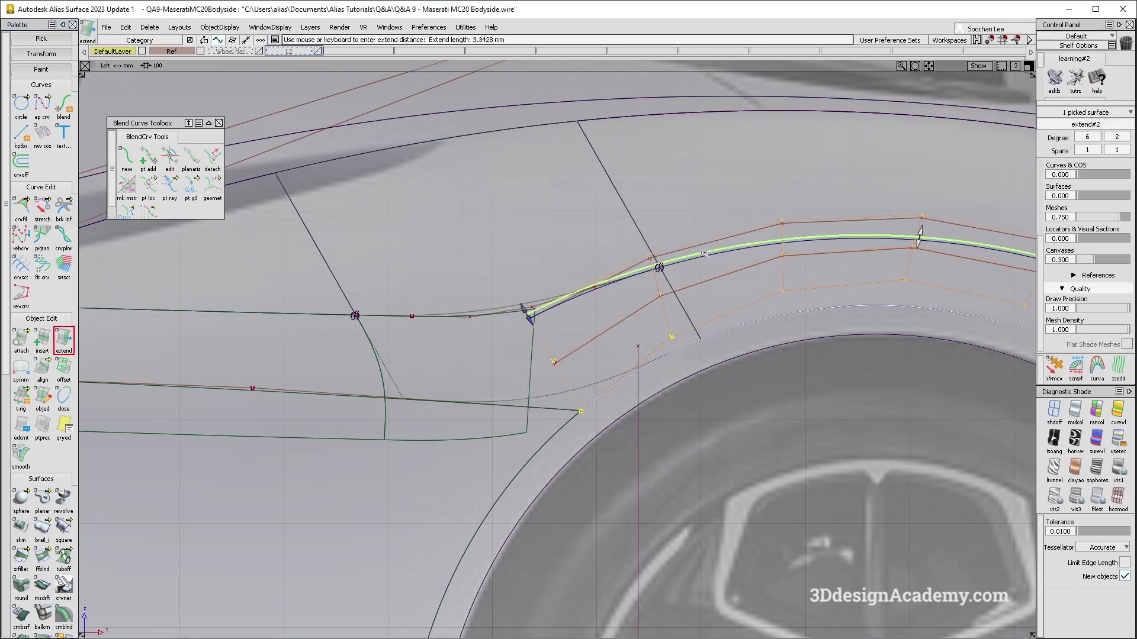
left_click_drag(705, 258, 703, 278)
left_click(705, 279)
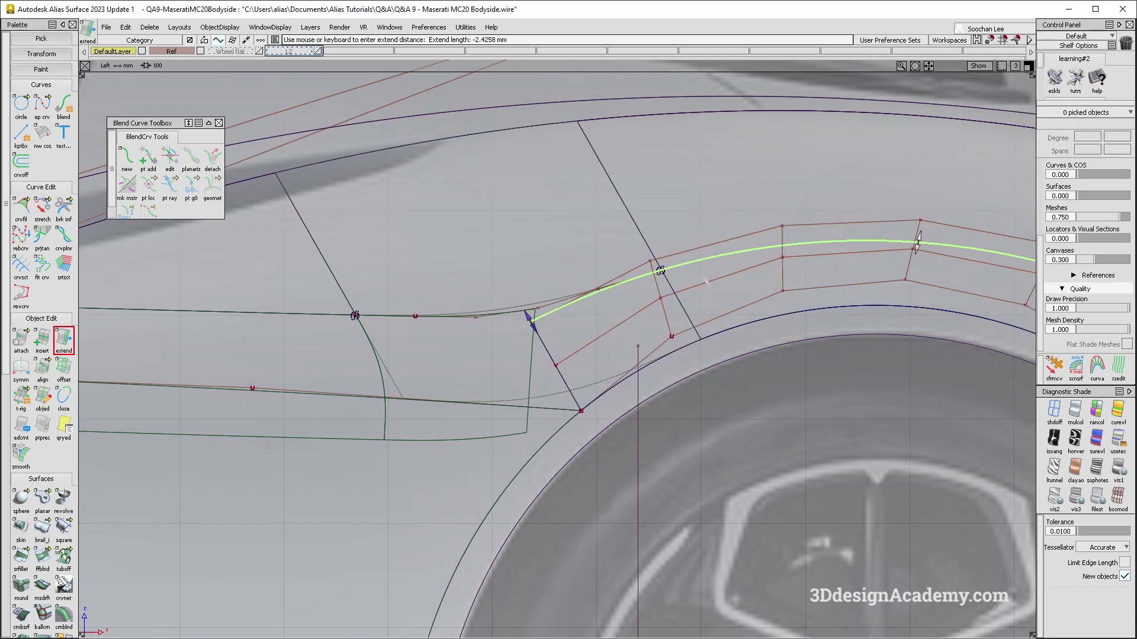
Display the control hull of the body surface above the fillet's rear end, and shorten the extended arch surface by about 3.8 mm
left_click_drag(540, 308, 588, 167, "ctrl+shift")
left_click(600, 164)
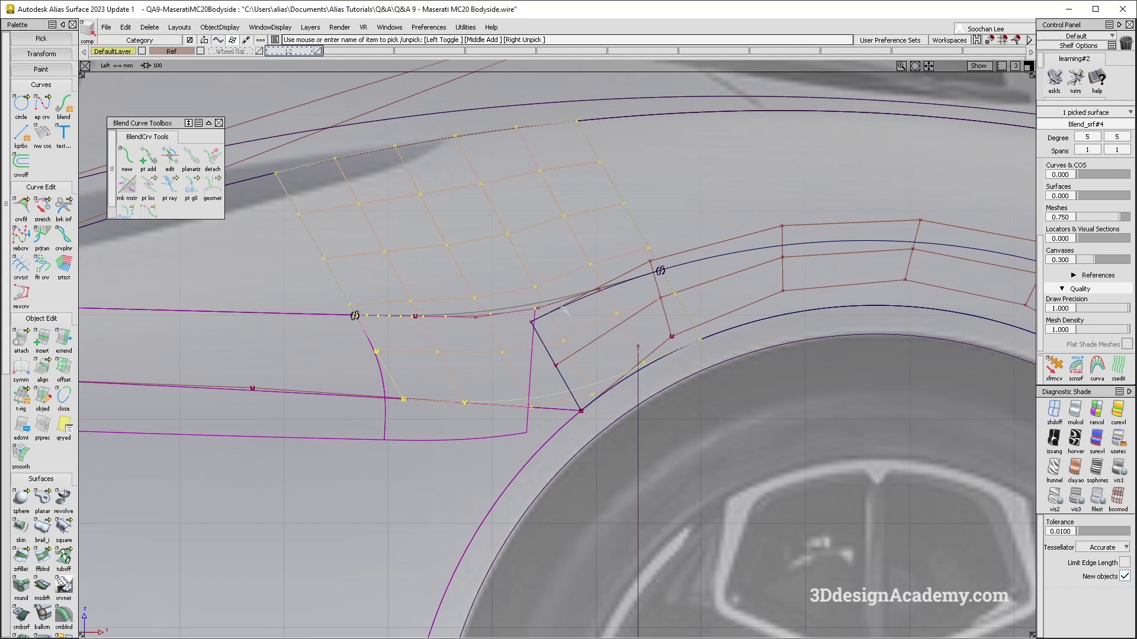
left_click(203, 297)
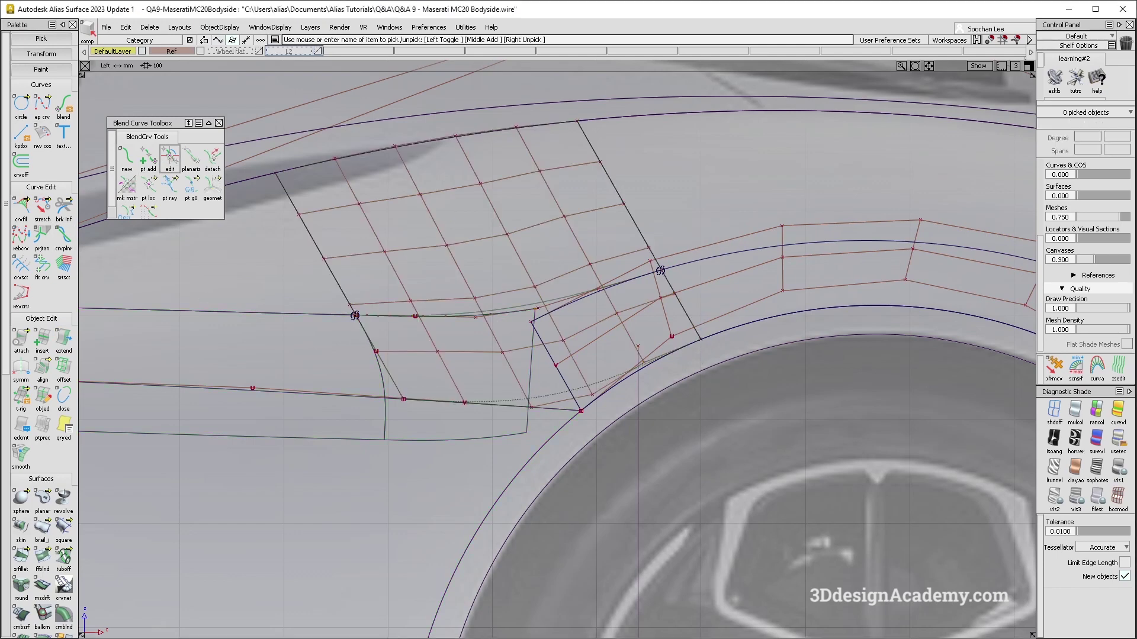
left_click(64, 341)
left_click(533, 323)
left_click_drag(722, 203, 721, 205)
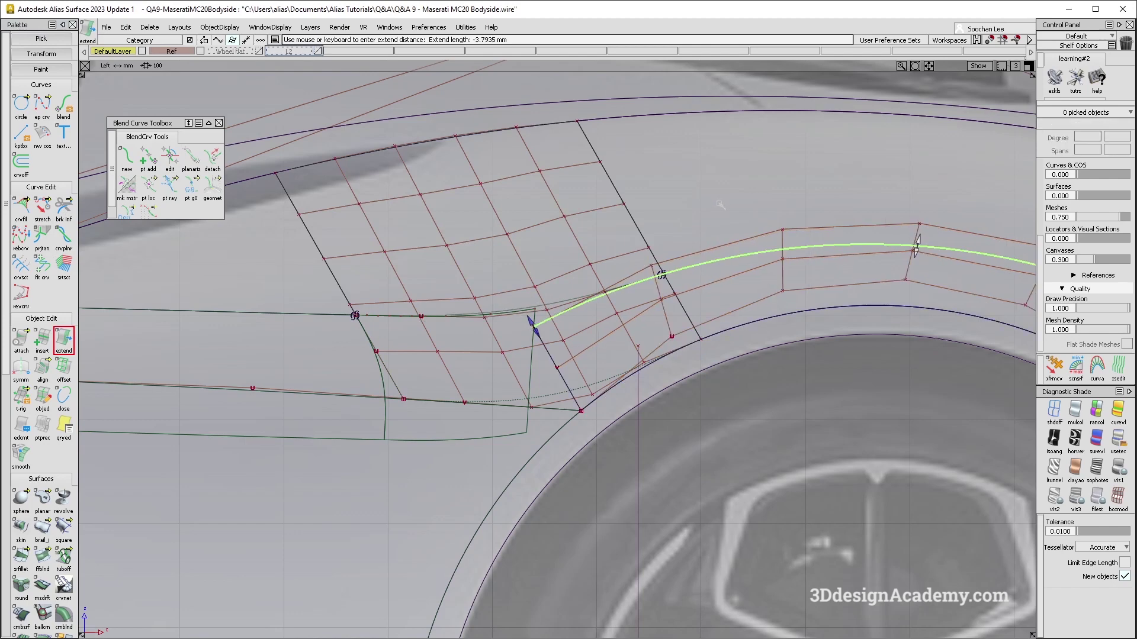
Duplicate the blend curve and move the copy to start at the lower corner of the fillet's rear patch boundary
left_click_drag(698, 344, 698, 203, "ctrl+shift")
middle_click_drag(572, 443, 593, 401, "alt+shift")
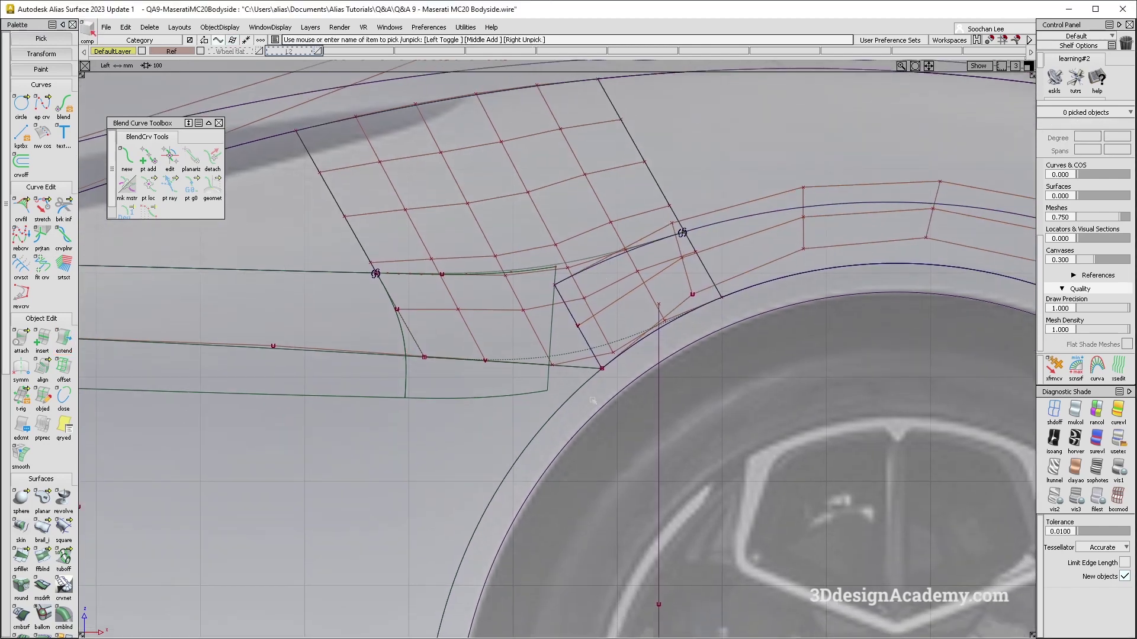
left_click(558, 266)
key("ctrl+c")
key("ctrl+v")
middle_click_drag(408, 455, 409, 385, "ctrl+shift")
left_click_drag(405, 400, 454, 409, "ctrl+alt")
left_click_drag(510, 449, 574, 375, "ctrl+shift")
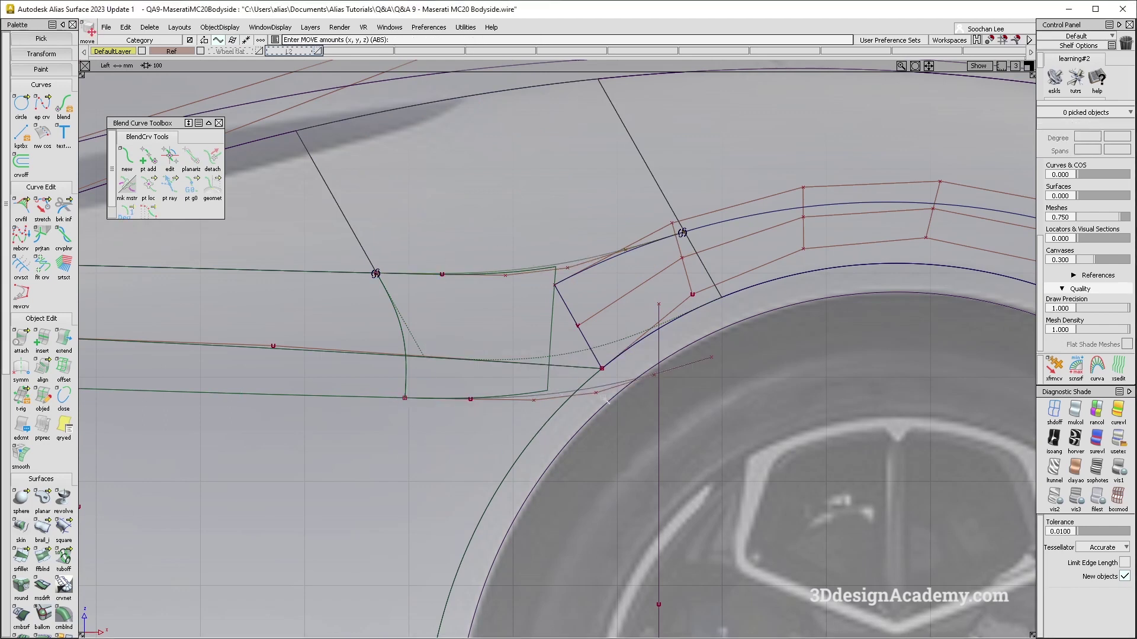
Delete the old rear patch behind the fillet and the curves on surface left around it
mouse_move(415, 496)
left_mouse_down("ctrl+shift")
mouse_move(418, 438)
mouse_move(497, 468)
left_mouse_up("ctrl+shift")
left_click(552, 337)
key("Delete")
key("Return")
left_click_drag(563, 470, 495, 344)
key("Delete")
key("Return")
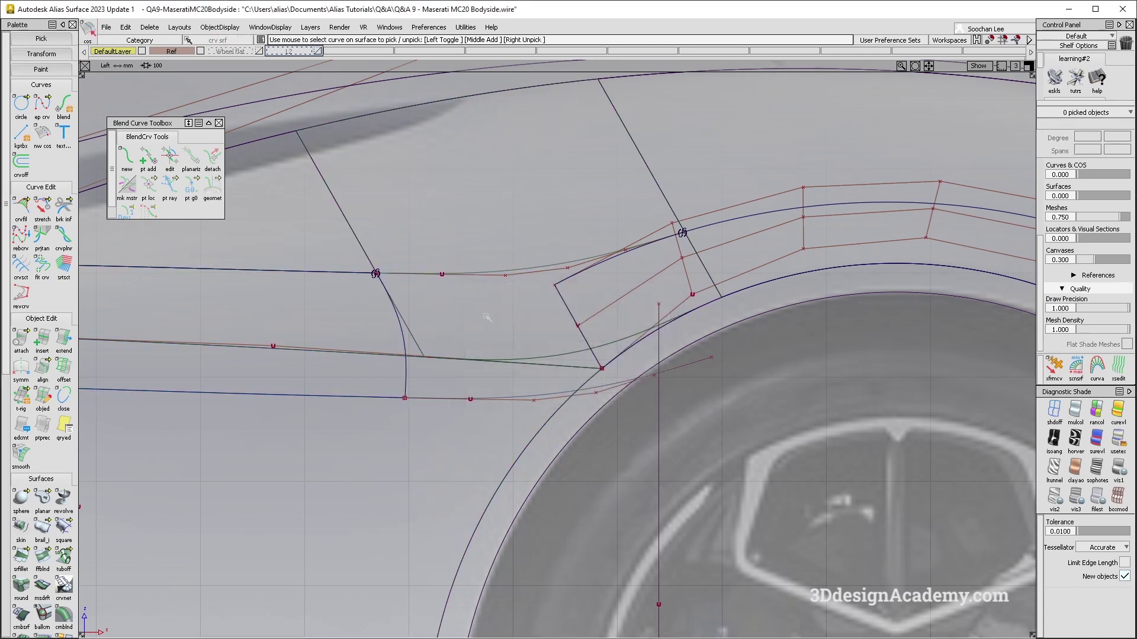
Adjust the upper blend curve's end point on the extended wheel arch surface
scroll(711, 223, "up", 3)
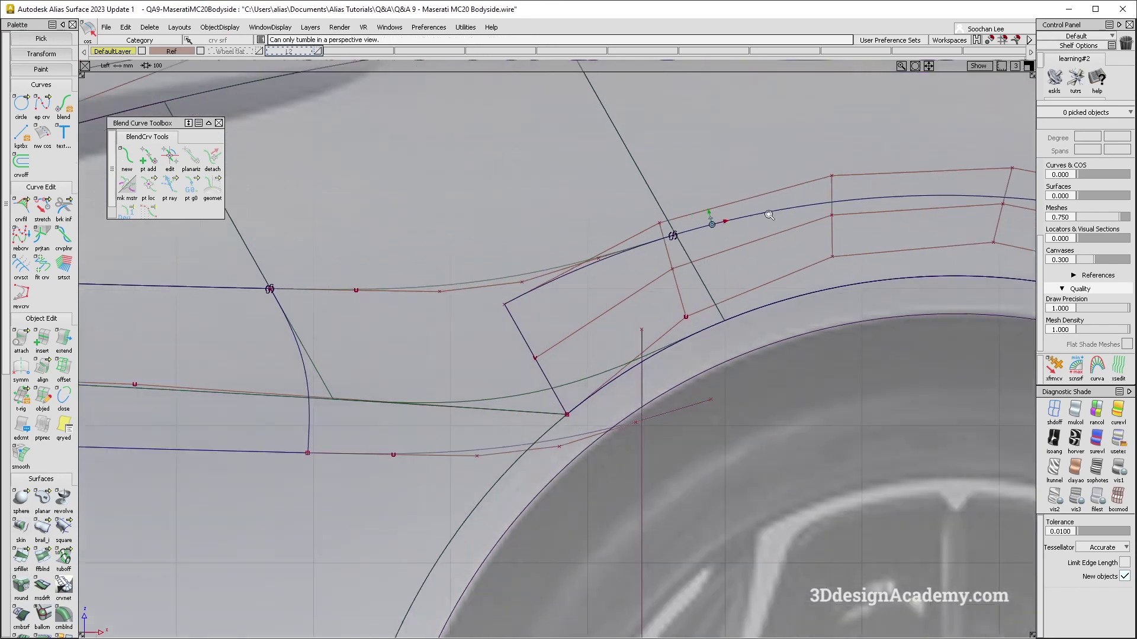
left_click(170, 155)
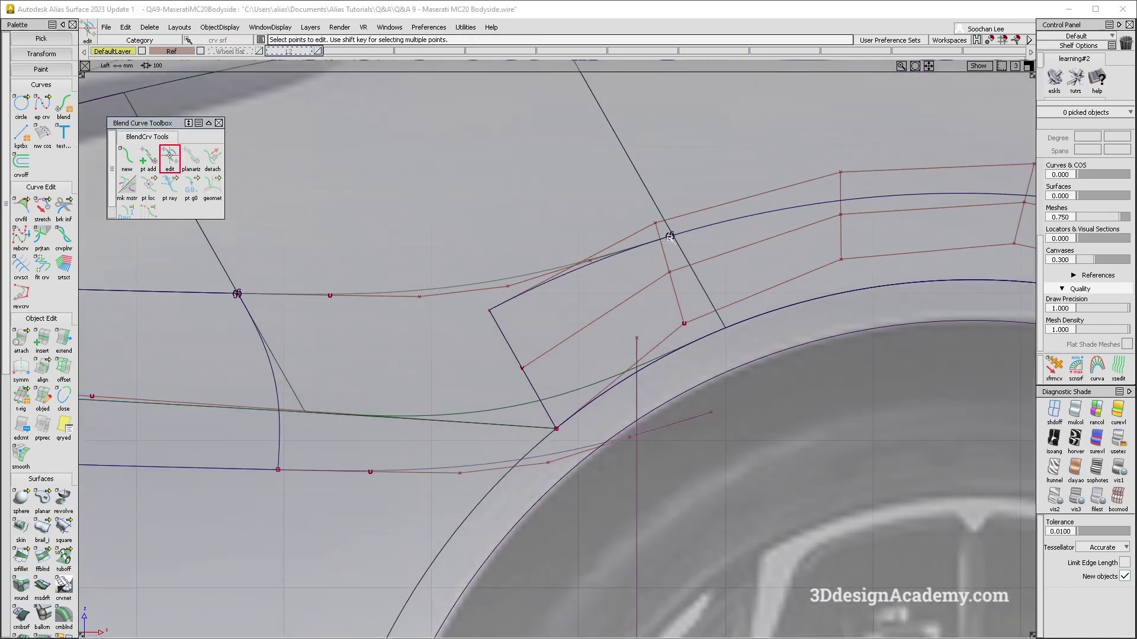
left_click(670, 236)
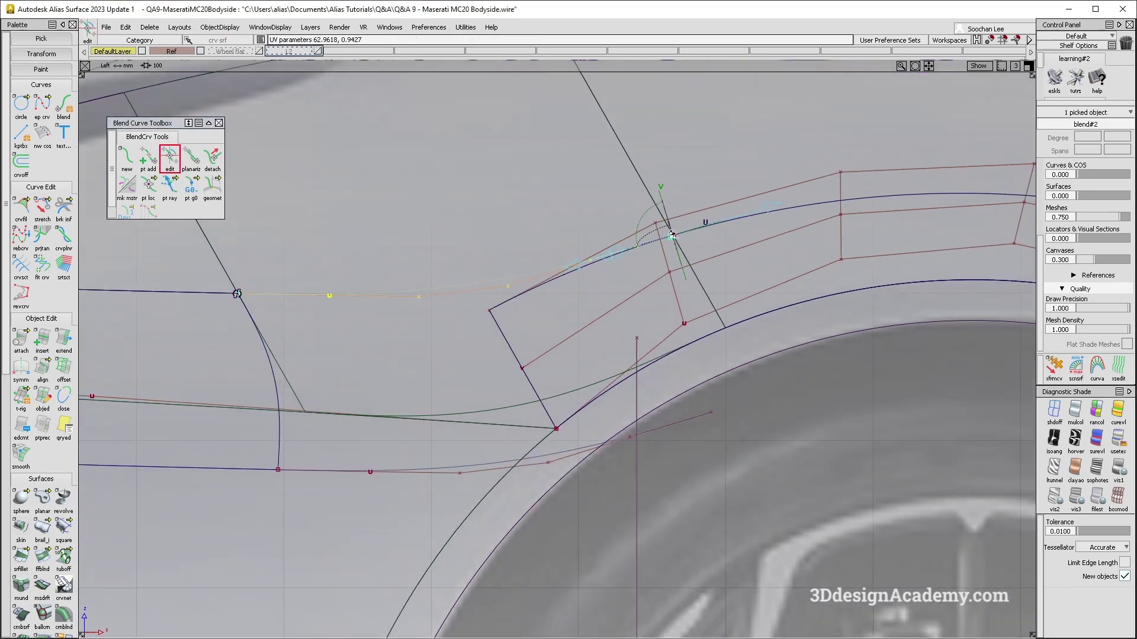
left_click(563, 236)
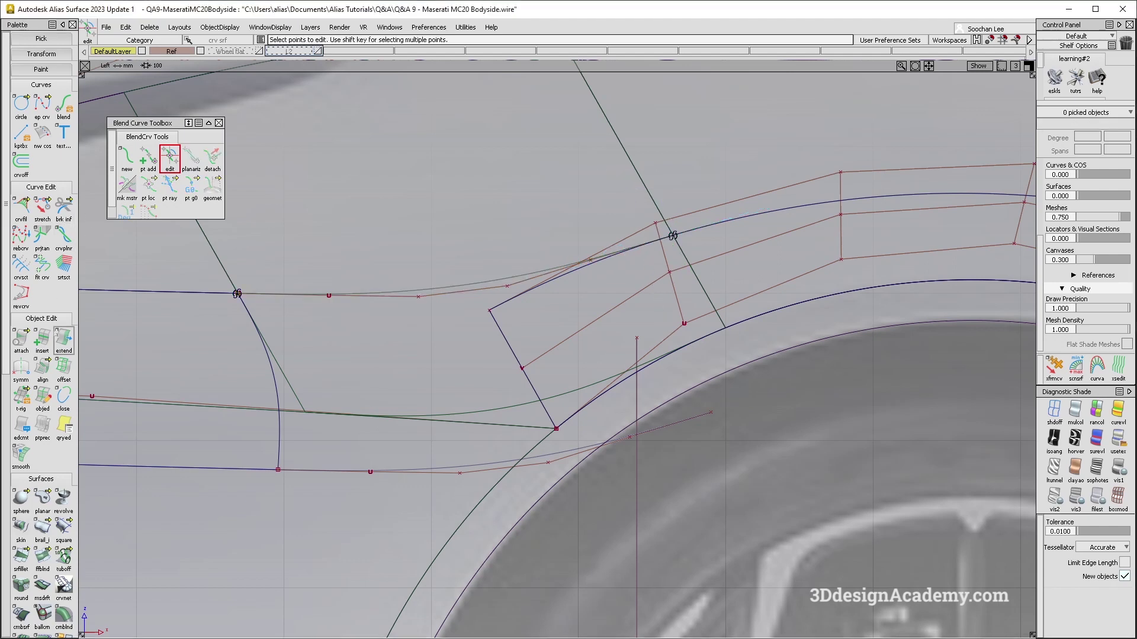
Project the upper body surface's rear edge onto the wheel arch surface in the side view and trim off the arch's front end
left_click(63, 336)
left_click(505, 349)
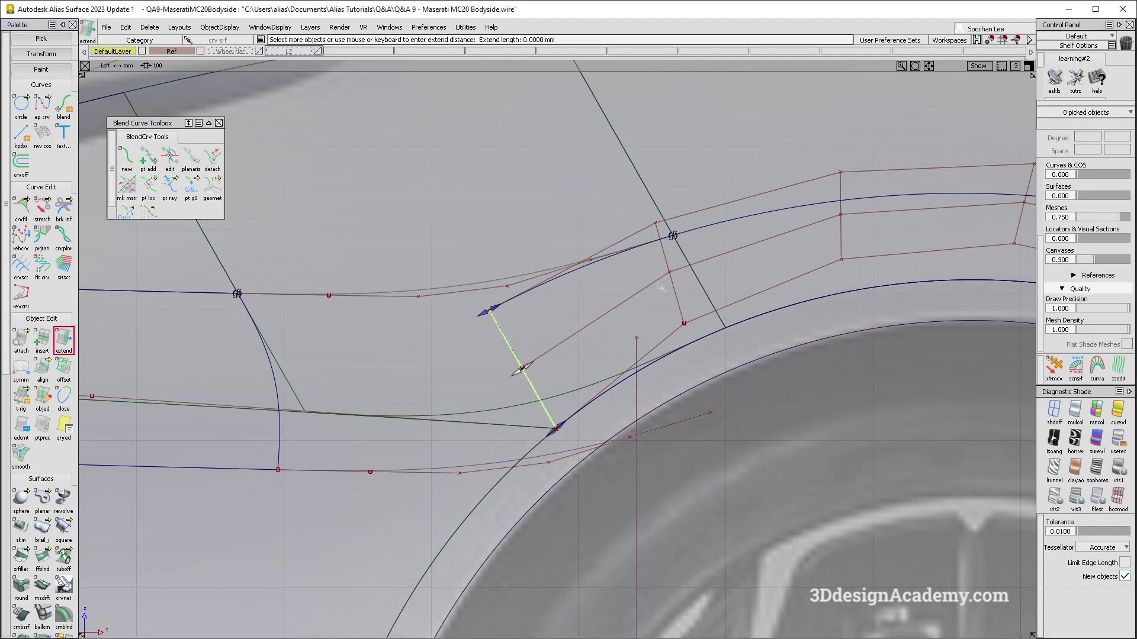
scroll(41, 557, "down", 3)
left_click(22, 584)
left_click(708, 275)
left_click(729, 297)
middle_click_drag(688, 363, 616, 378, "alt+shift")
left_click_drag(530, 274, 465, 179, "ctrl+shift")
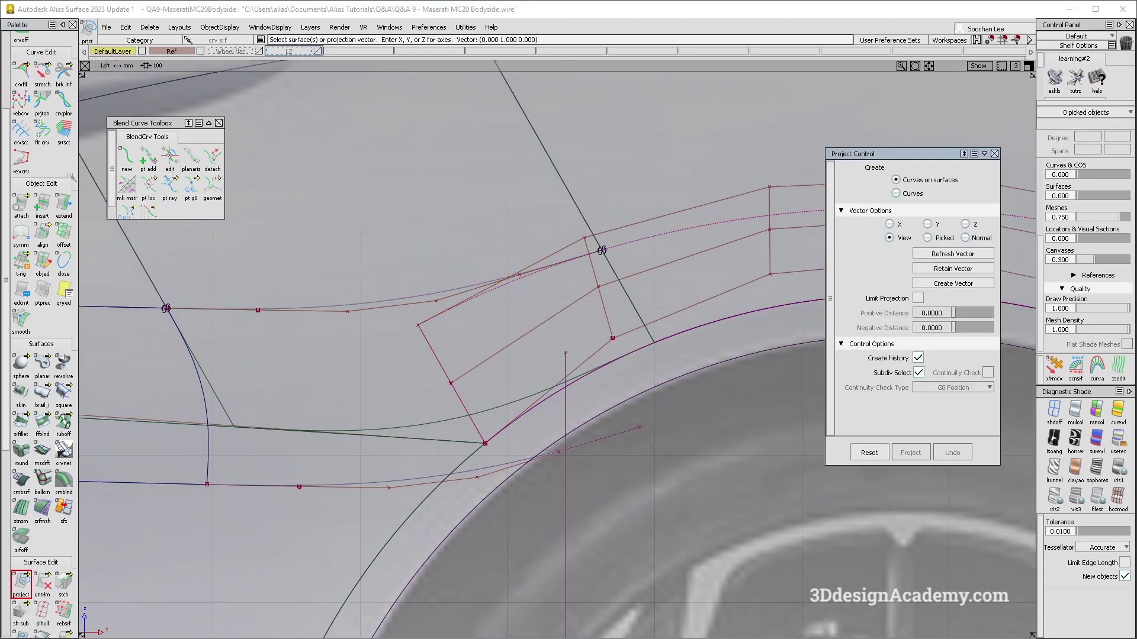
left_click(45, 584)
left_click(656, 236)
key("space")
left_click_drag(533, 456, 471, 364, "ctrl+shift")
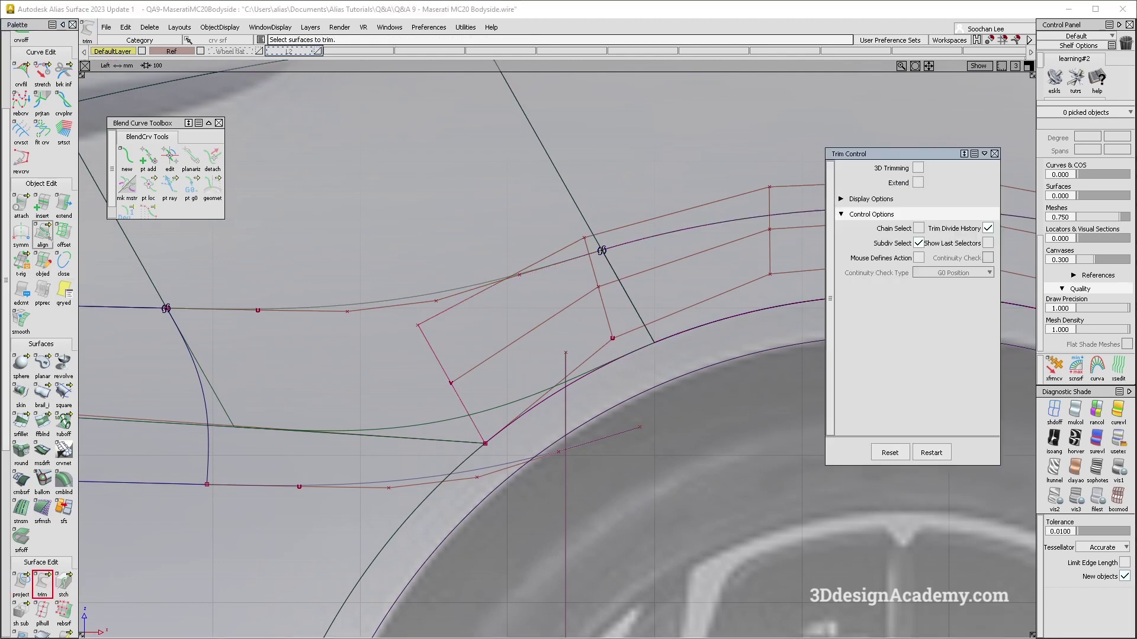
Align the blend curve to the trimmed arch edge with G2 continuity and blending off, and align its front end to the fillet's upper edge
left_click(44, 234)
left_click(581, 256)
key("Return")
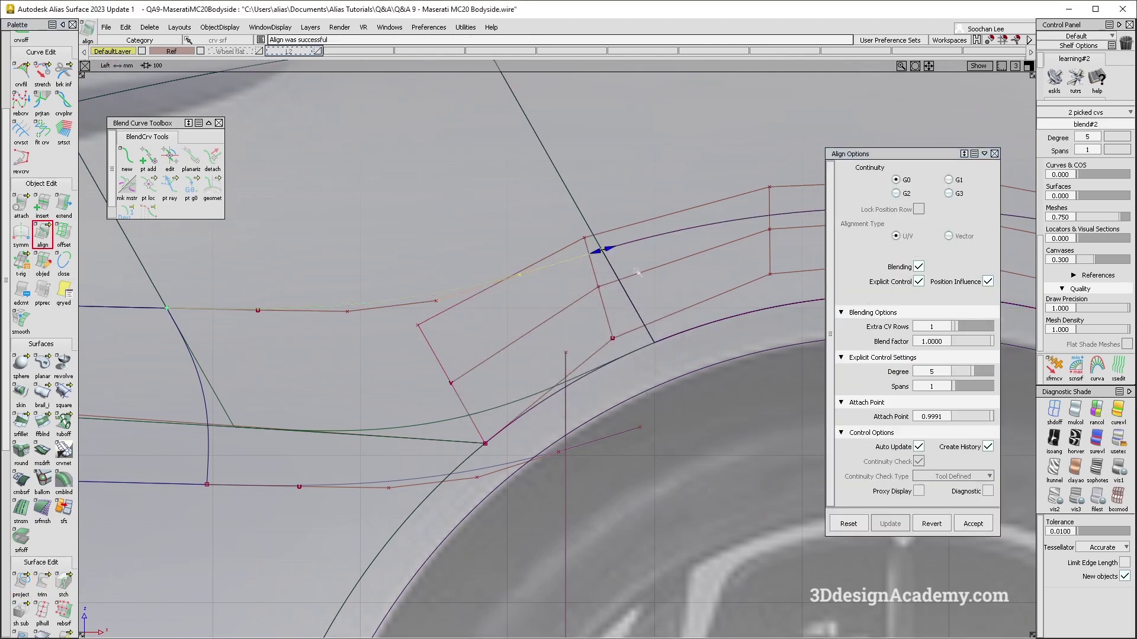
left_click(895, 193)
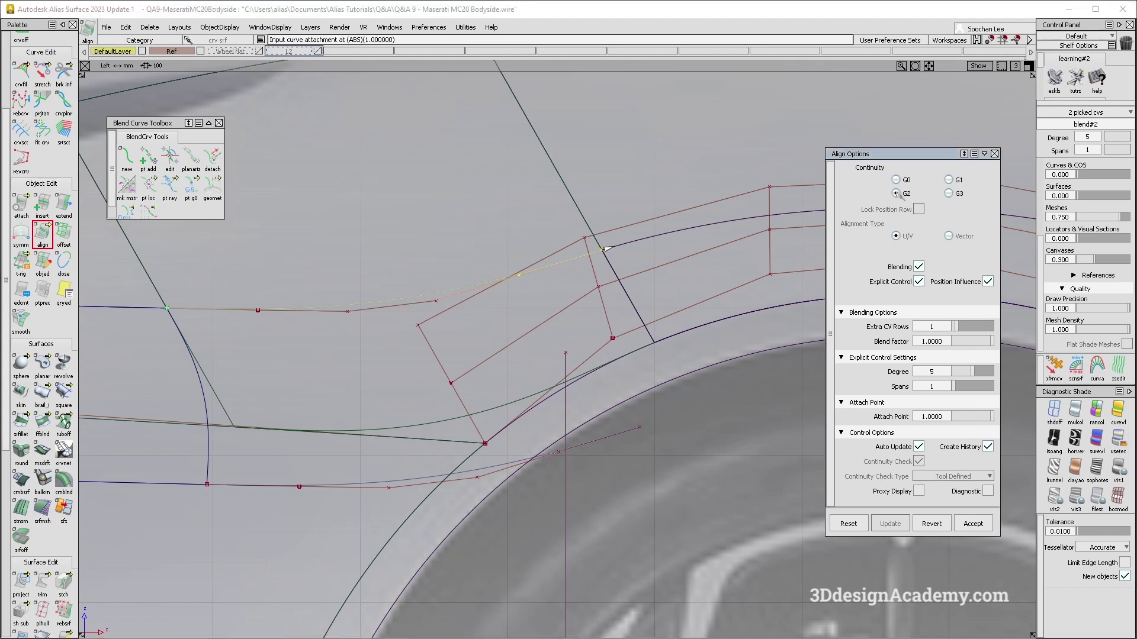
left_click(918, 267)
middle_click_drag(444, 346, 516, 334, "alt+shift")
left_click_drag(360, 406, 350, 263, "ctrl+shift")
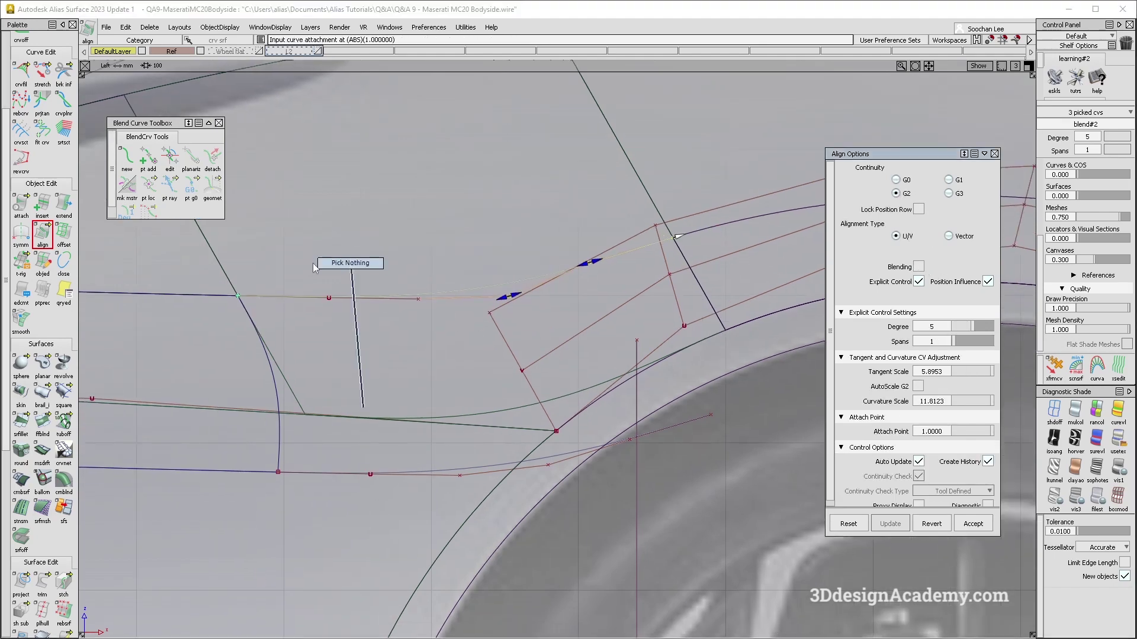
left_click(269, 296)
left_click(235, 300)
left_click(236, 301)
Hide the control hull of the trimmed wheel arch surface
left_click_drag(586, 299, 514, 213, "ctrl+shift")
left_click(521, 406)
middle_click_drag(521, 406, 517, 269, "ctrl+shift")
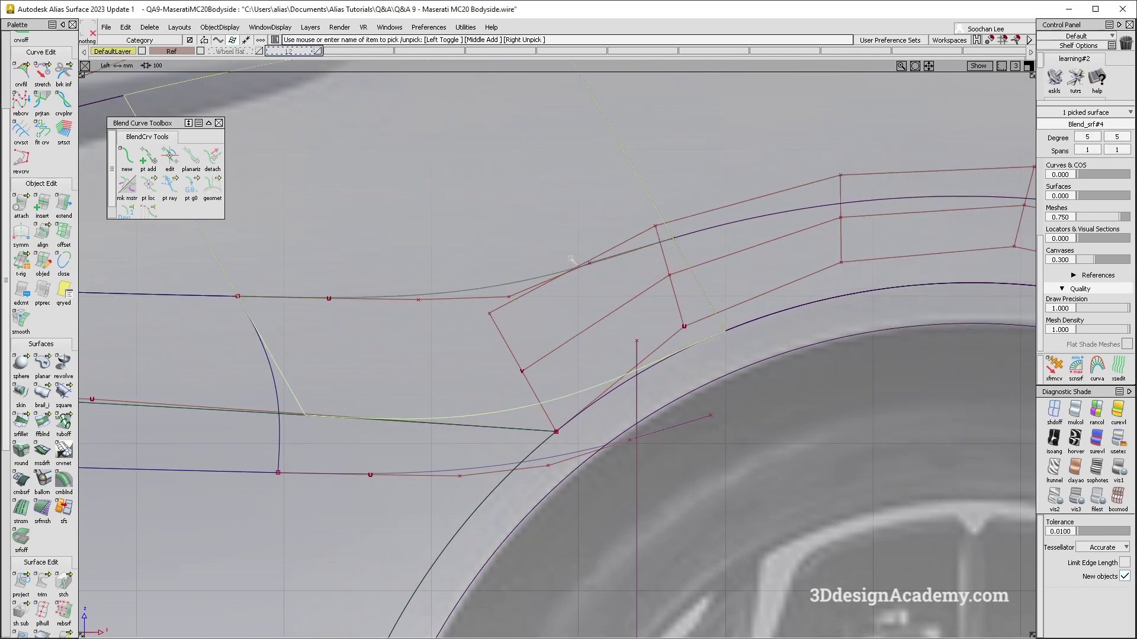
left_click(580, 305)
right_click_drag(612, 266, 591, 284, "alt+shift")
left_click_drag(591, 285, 519, 350, "ctrl+shift")
left_click(578, 330)
right_click_drag(579, 330, 524, 372, "ctrl+shift")
left_click_drag(514, 380, 514, 227, "ctrl+shift")
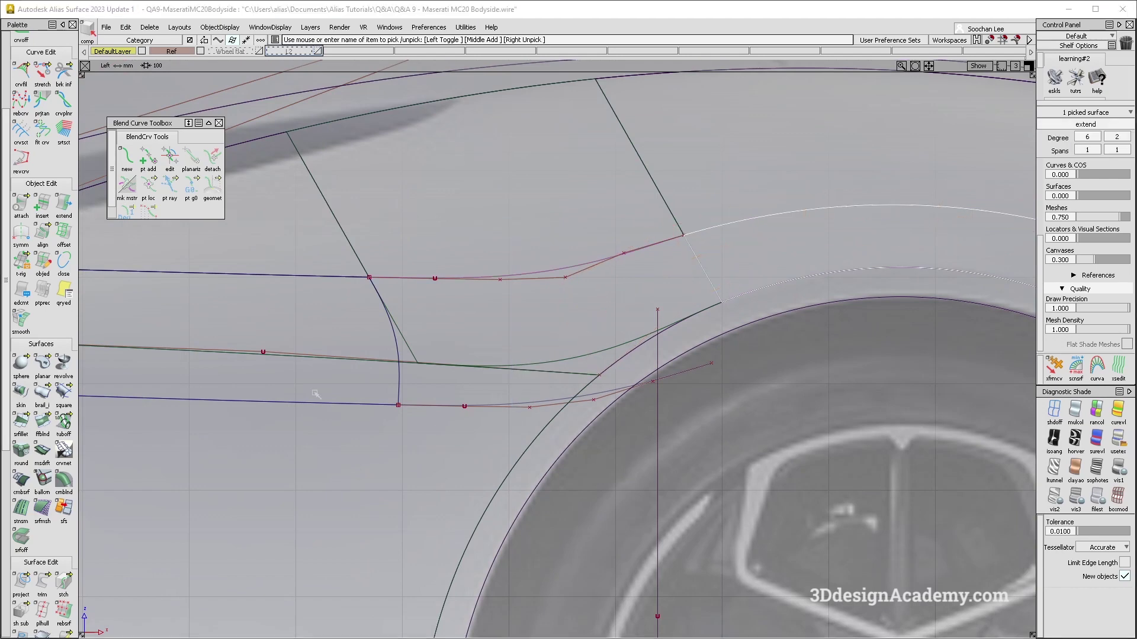
Project the lower blend curve onto the lower body surface and trim away the region above it
left_click(22, 582)
left_click(498, 369)
left_click_drag(497, 390, 497, 415)
middle_click_drag(508, 402, 467, 426, "alt+shift")
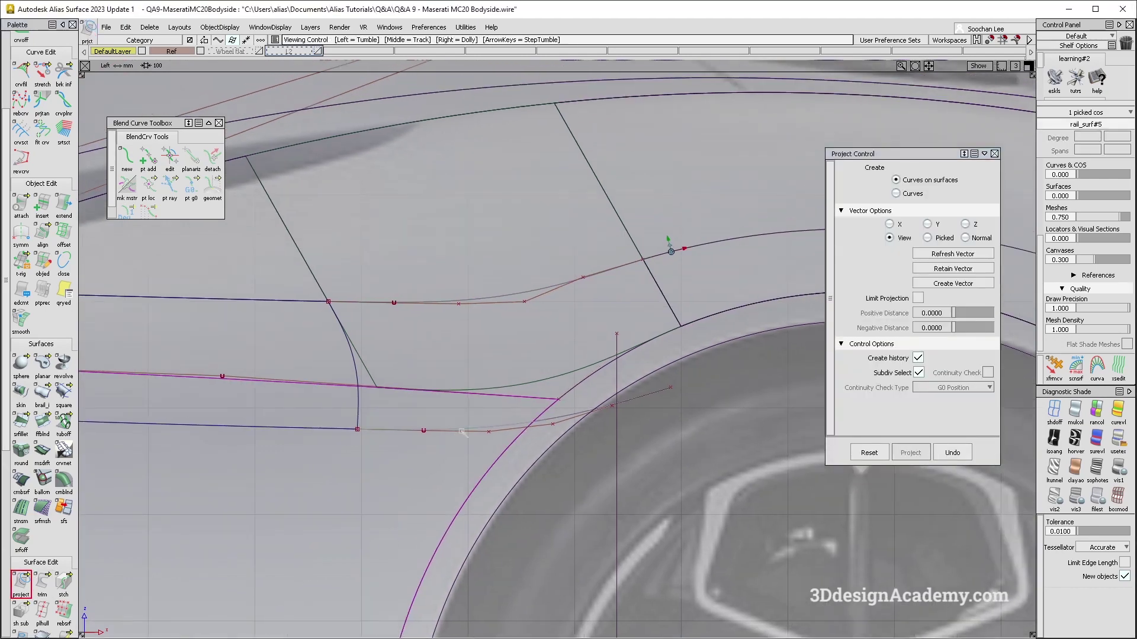
key("space")
left_click(43, 582)
left_click(542, 383)
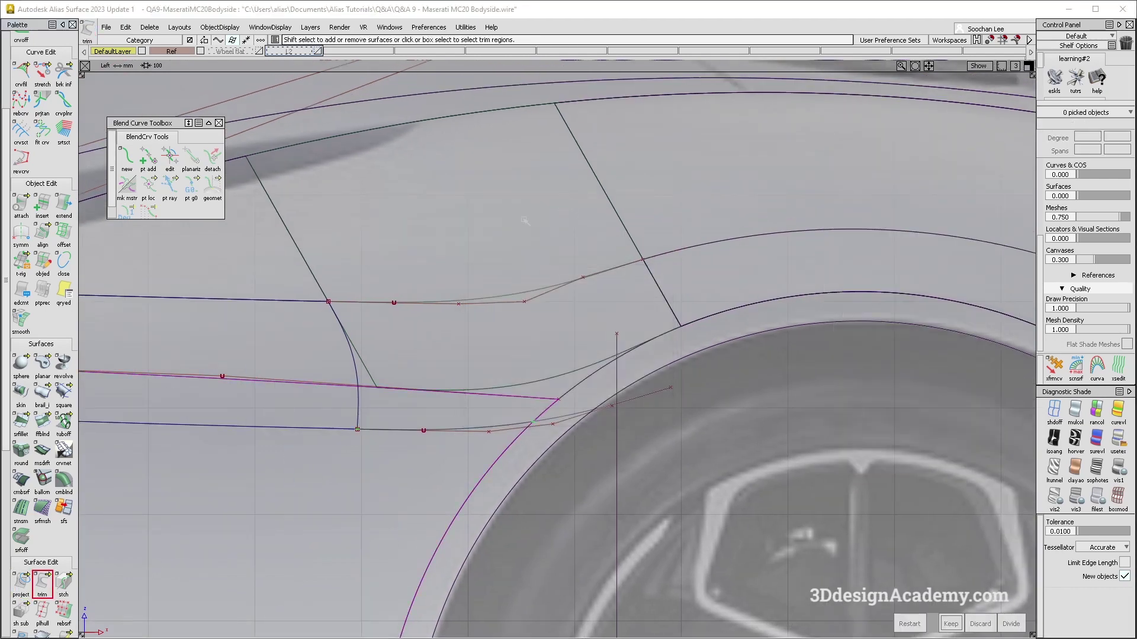
left_click(425, 468)
key("space")
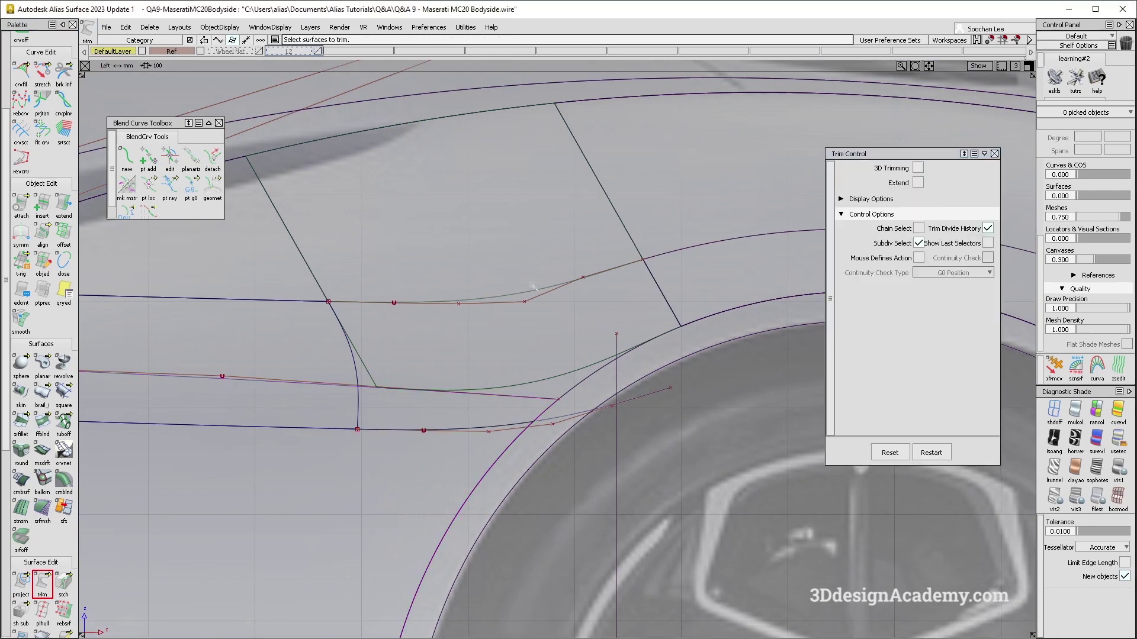
Project the upper blend curve onto the upper body surface and trim away the region below it
left_click(21, 584)
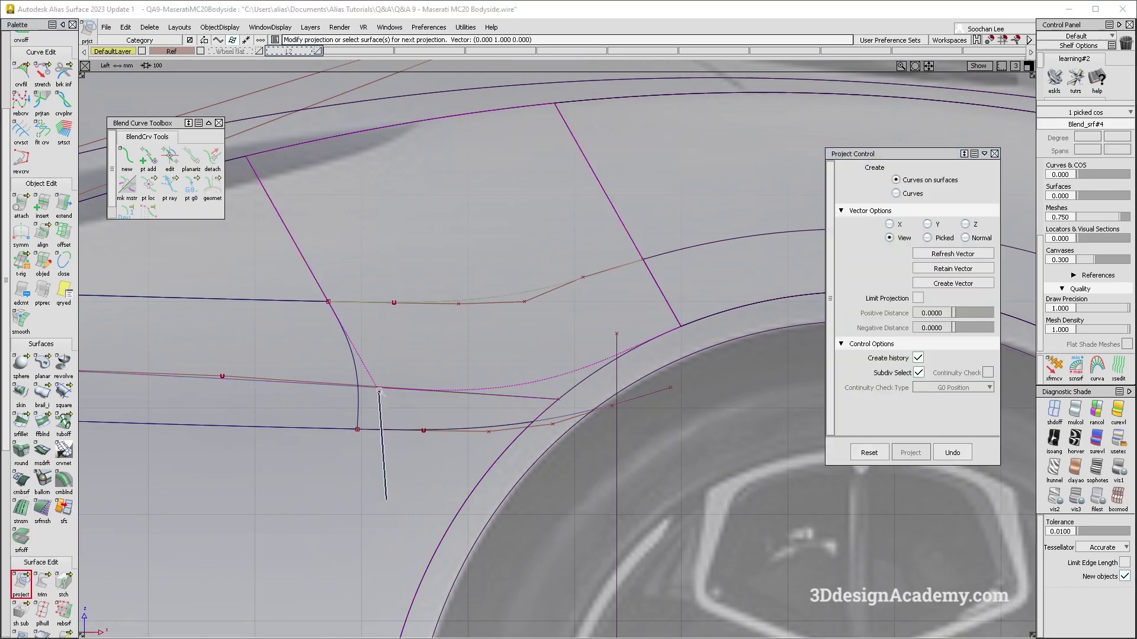
left_click(42, 583)
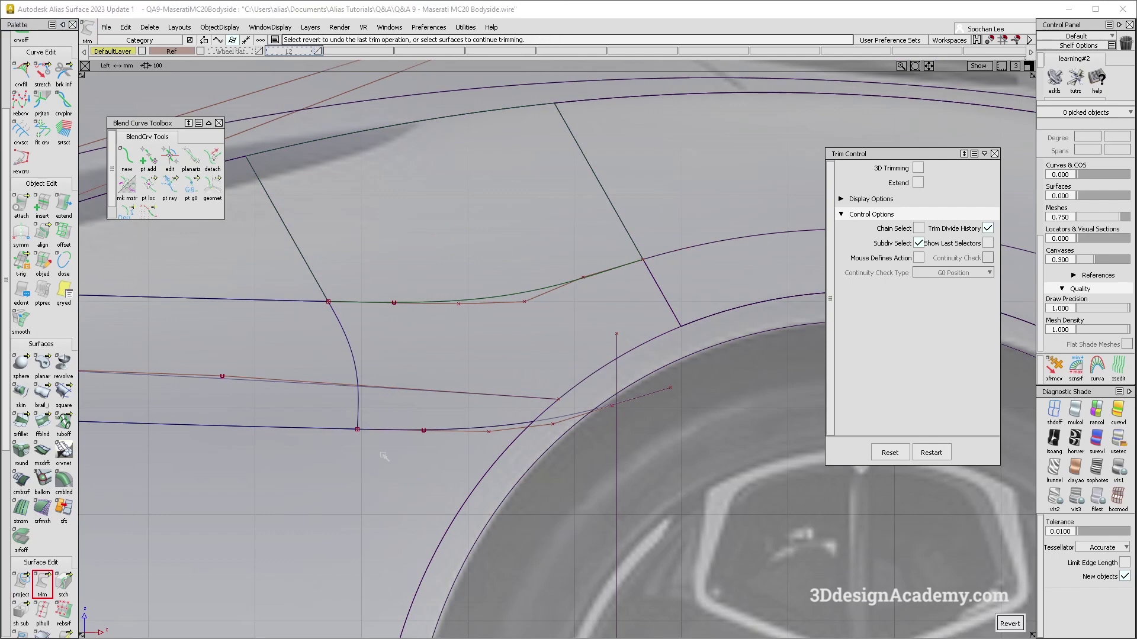
Create a Freeform Blend between the upper and lower trimmed body edges with G2 Curvature on both sides
left_click(42, 394)
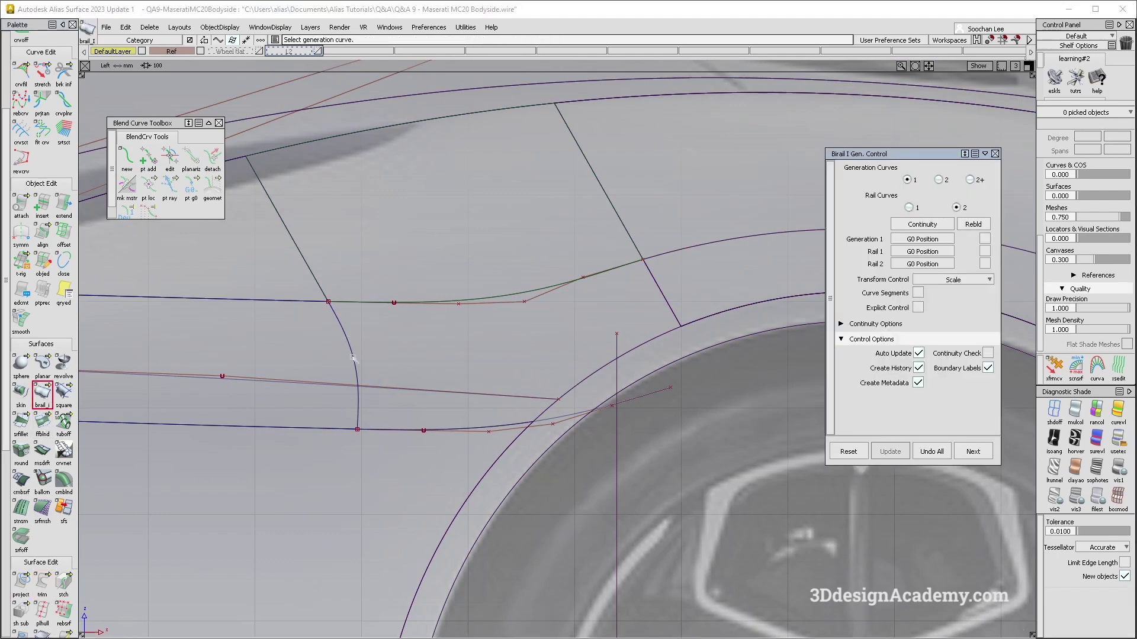
left_click(42, 422)
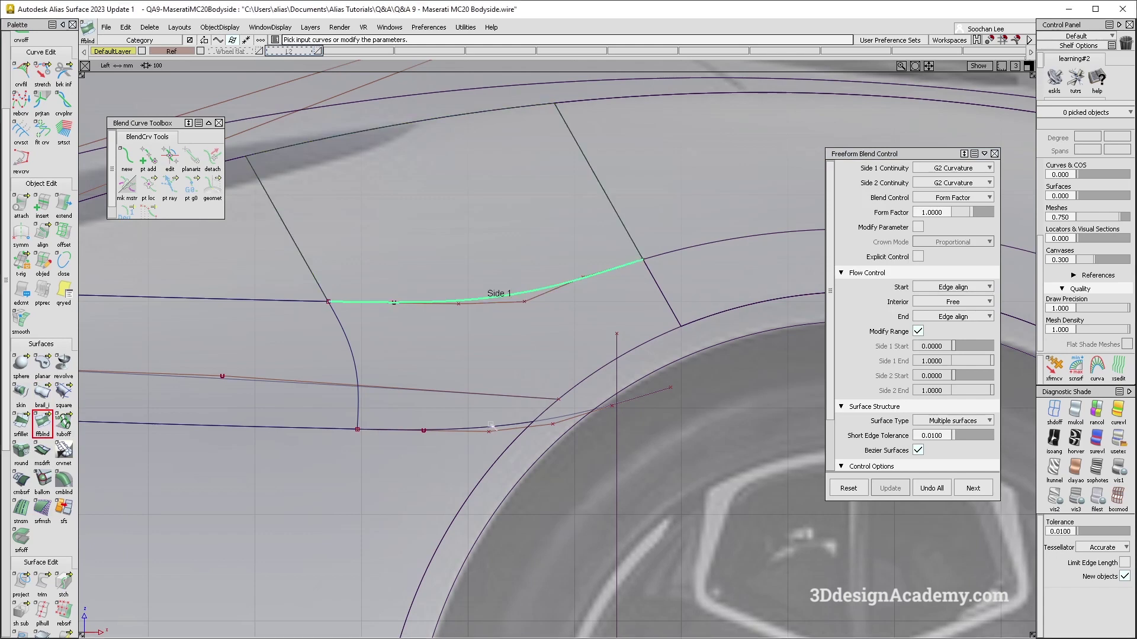
left_click(510, 428)
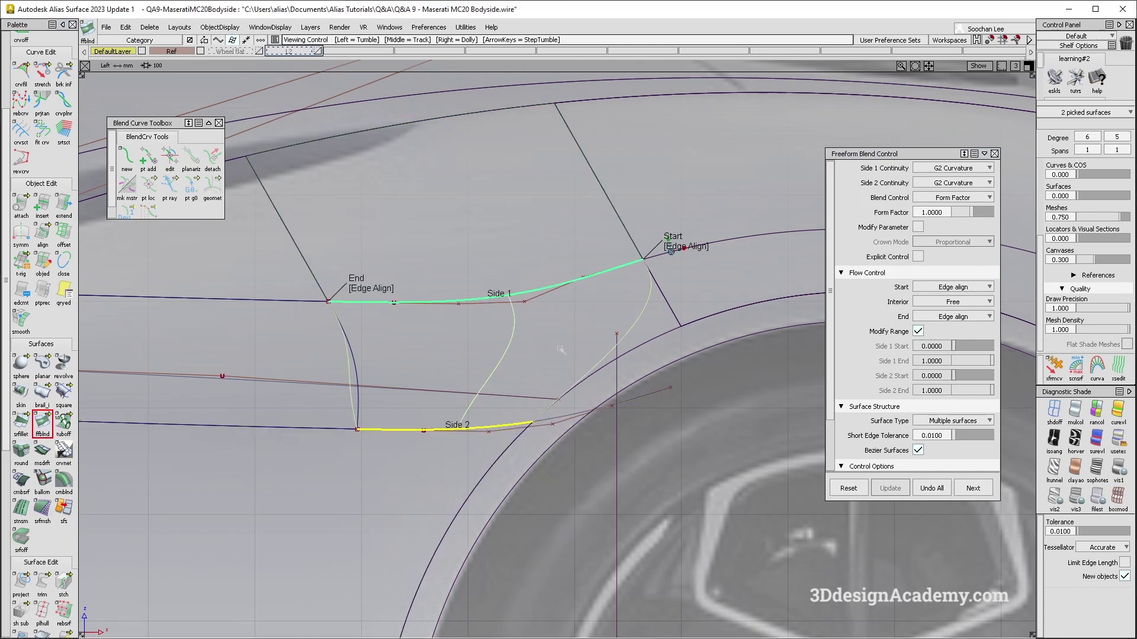
Set the blend's Start and End flow to Connect ends and its Side 1 Start to 0.5930
middle_click_drag(537, 338, 577, 320, "alt+shift")
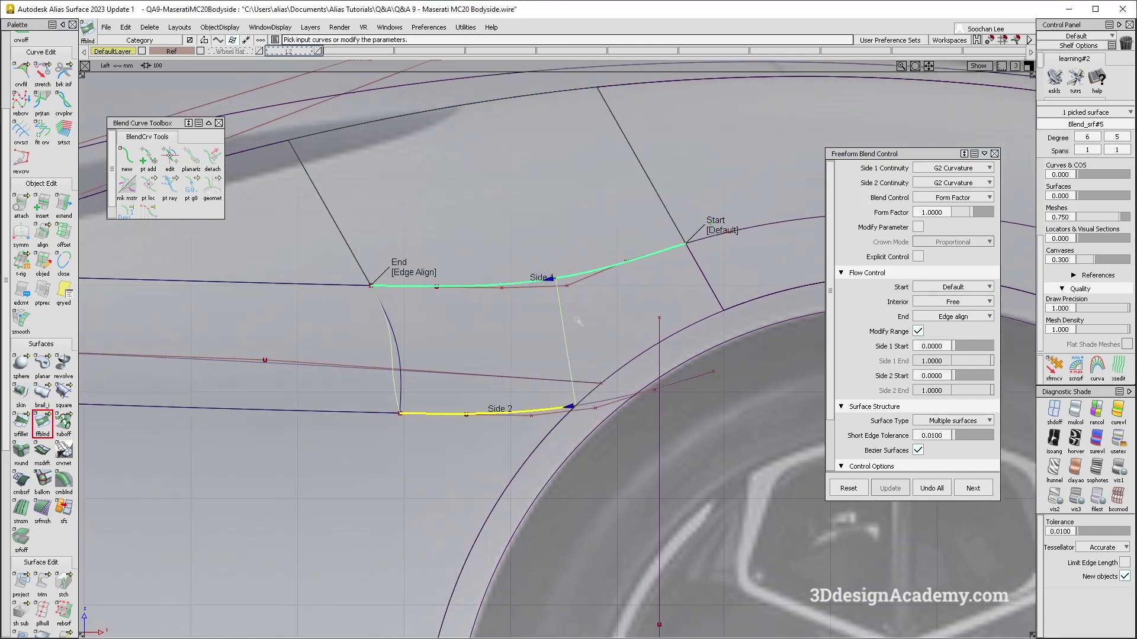
left_click(745, 234)
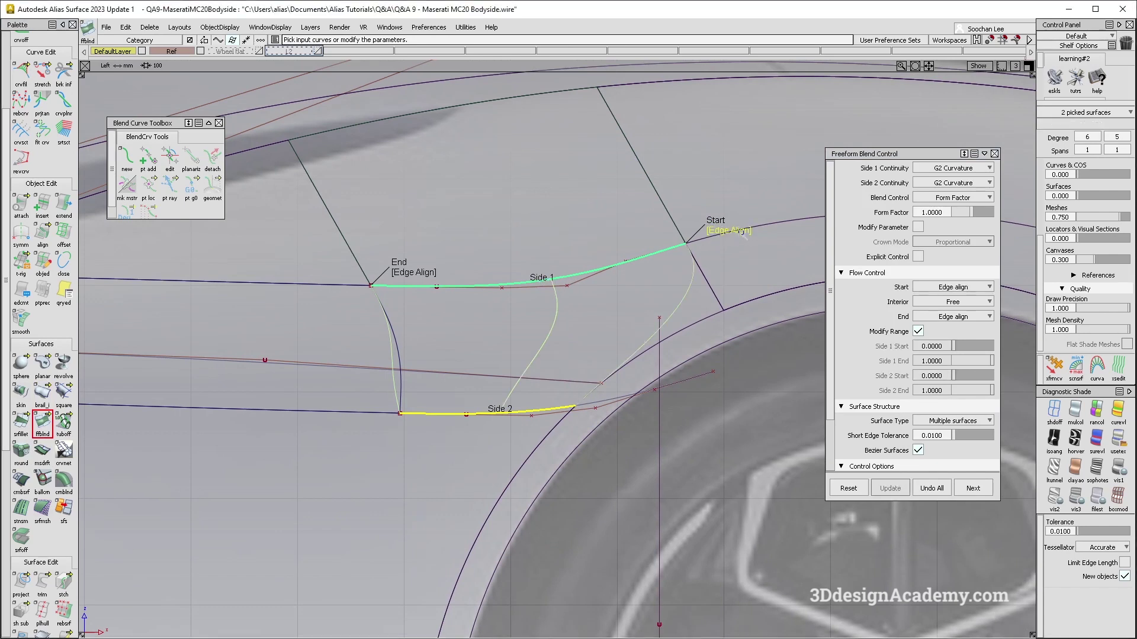
left_click_drag(675, 247, 539, 282)
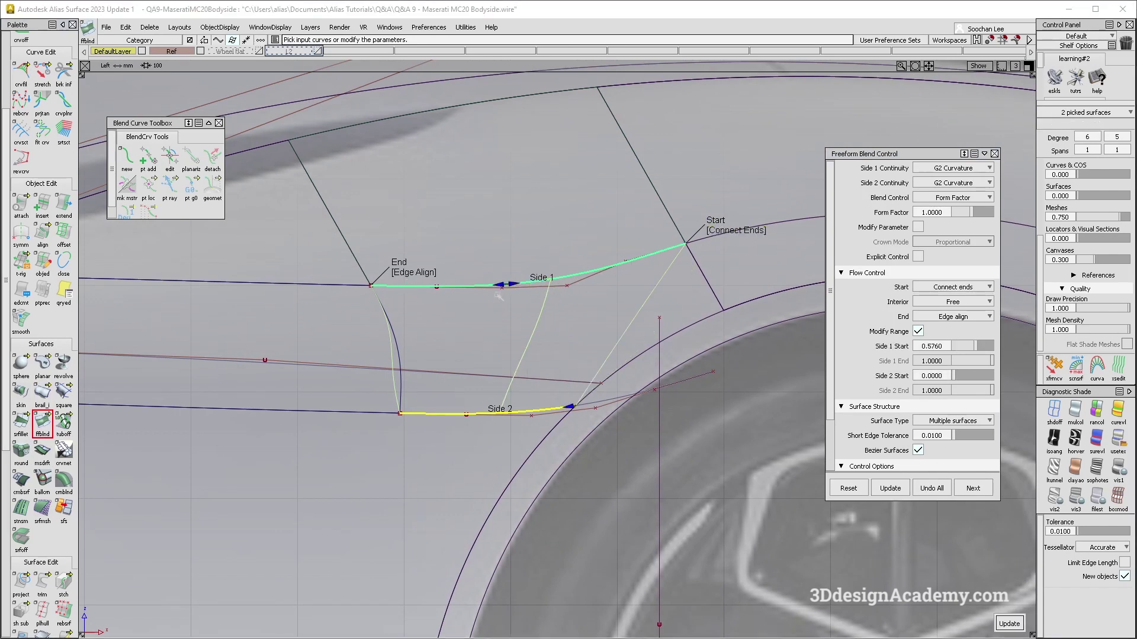
left_click_drag(507, 286, 501, 286)
left_click(418, 273)
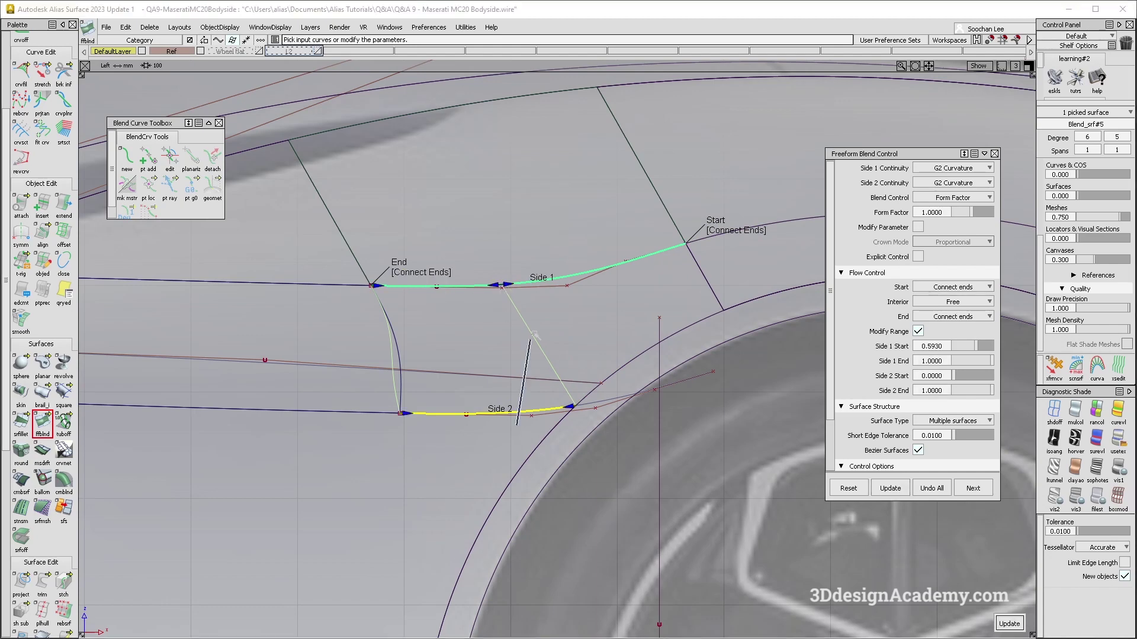
left_click_drag(532, 333, 529, 320, "ctrl+shift")
left_click(556, 354)
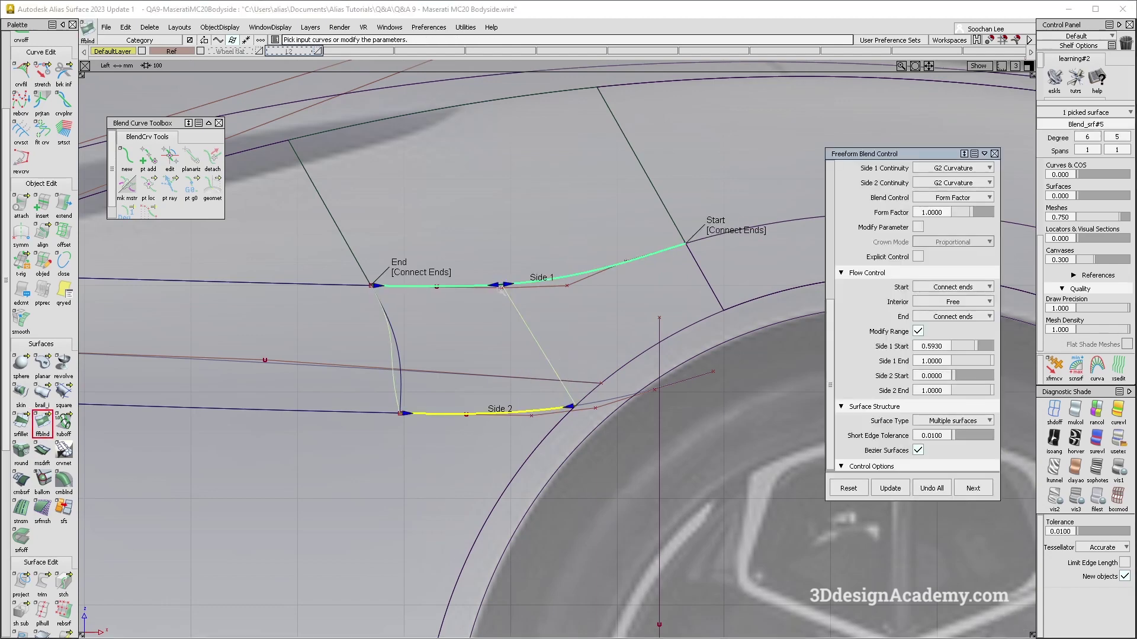
Display the blend's control hull in the perspective view and change the flow setting at its front end
key("F8")
left_click_drag(478, 400, 544, 409, "alt+shift")
mouse_move(464, 324)
left_mouse_down("ctrl+shift")
mouse_move(464, 308)
mouse_move(462, 340)
left_mouse_up("ctrl+shift")
left_click(364, 326)
left_click_drag(434, 377, 506, 388, "alt+shift")
double_click(503, 394)
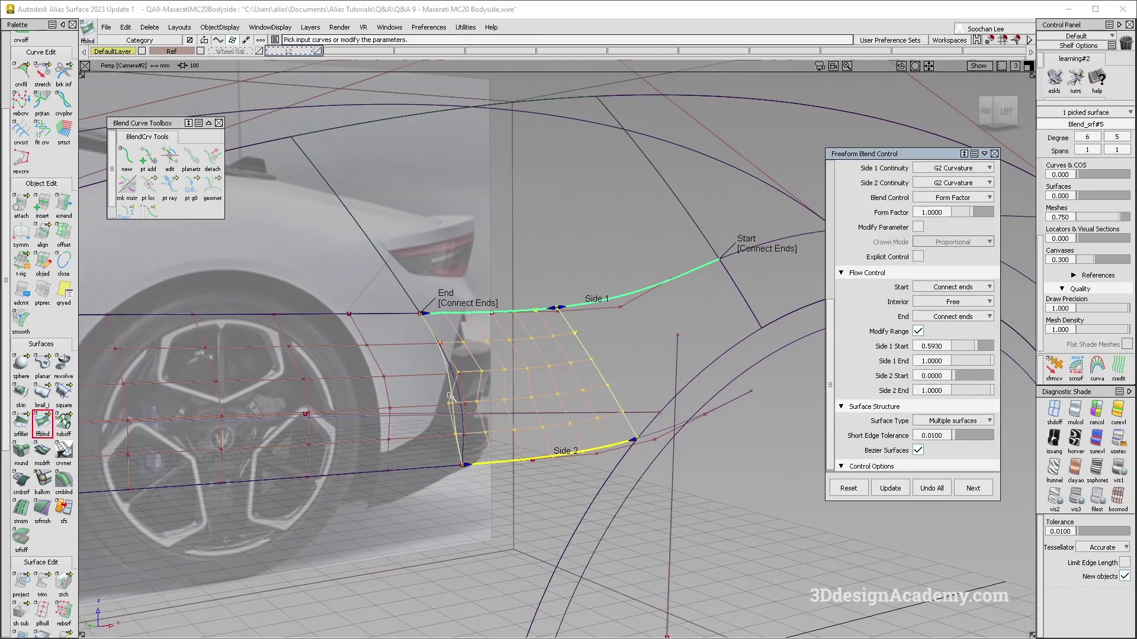
left_click(475, 304)
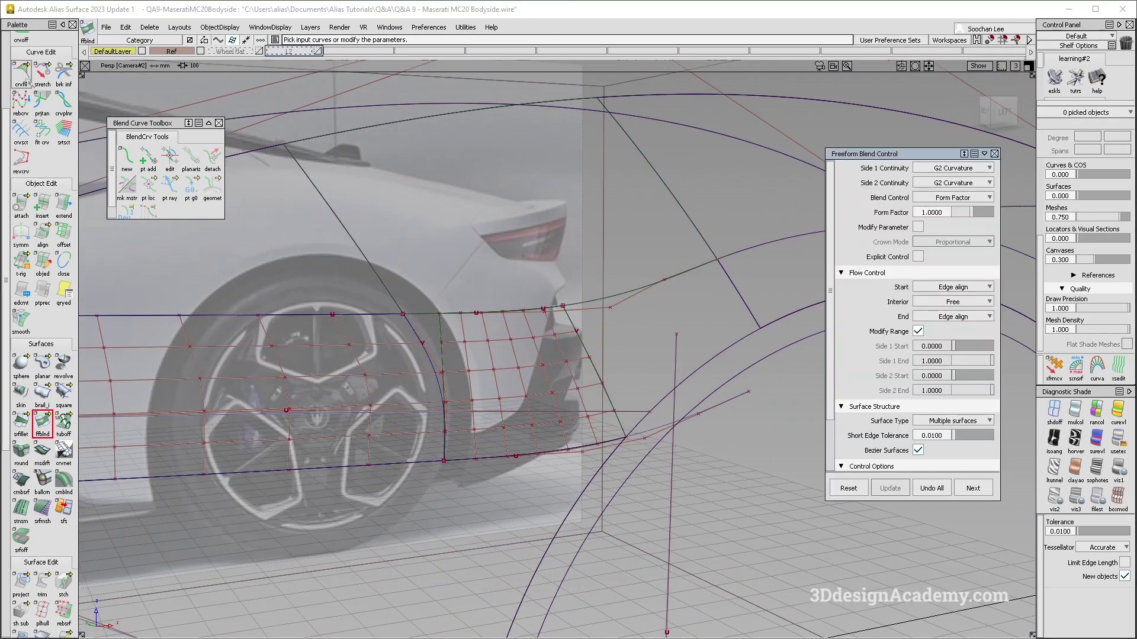
Duplicate the blend surface's rear edge as a curve and delete the blend surface
left_click_drag(21, 72, 51, 78)
left_click(590, 357)
left_click(530, 357, "ctrl+shift")
key("Delete")
key("Return")
left_click_drag(405, 448, 330, 478, "alt+shift")
left_click_drag(329, 481, 299, 263, "ctrl+shift")
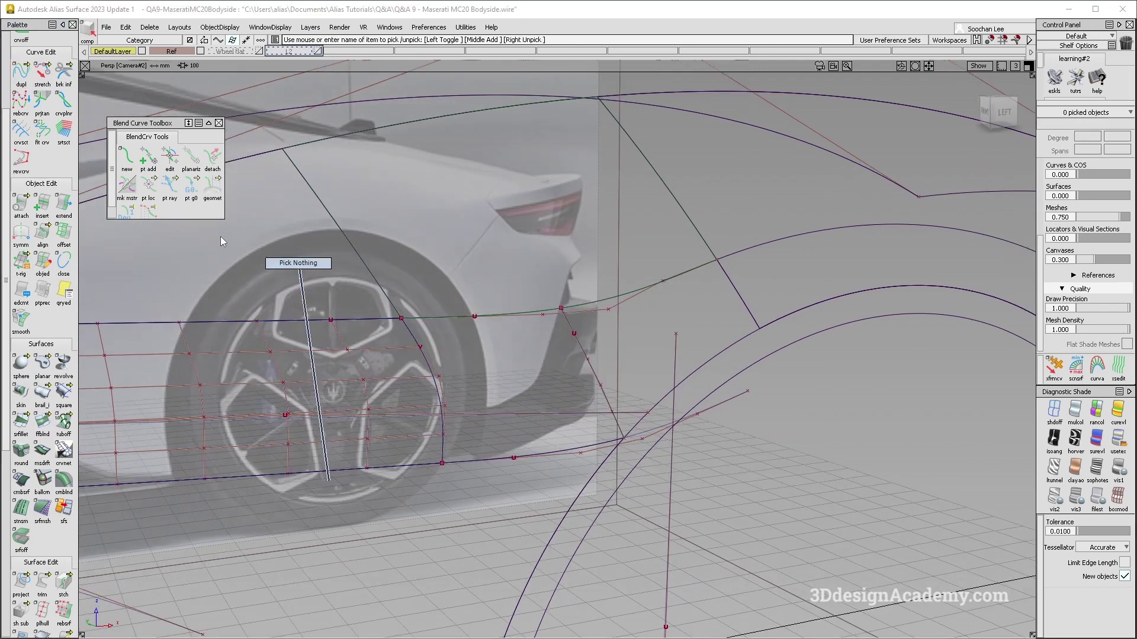
Build a degree 5 Square surface from the upper, fillet, lower and rear boundaries, with G2 Curvature along the upper and lower edges
left_click(453, 318)
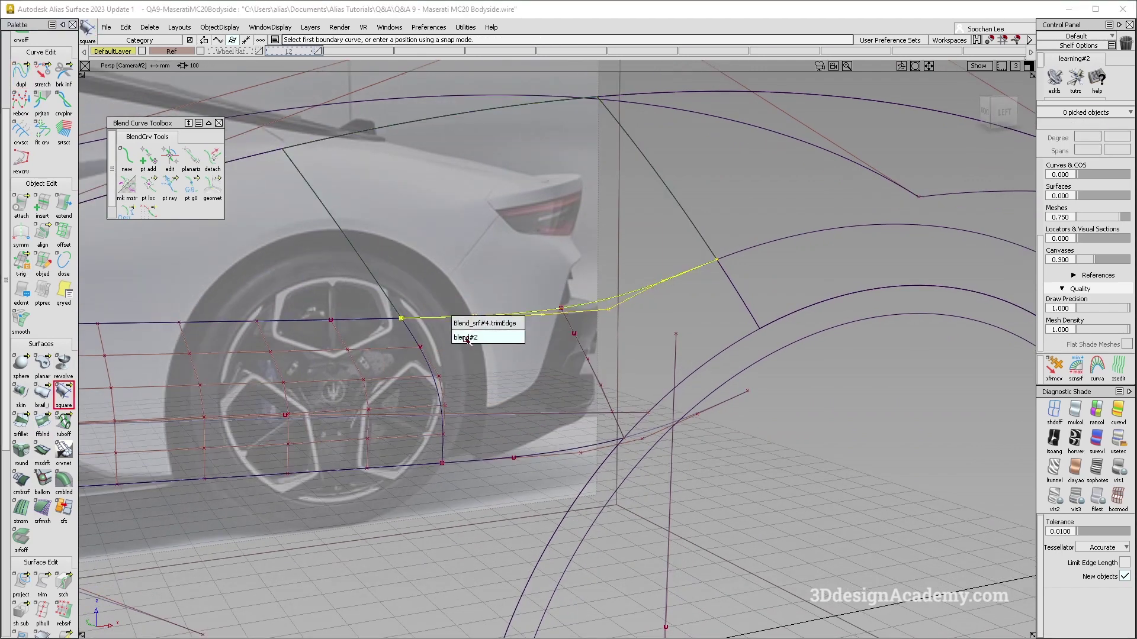
left_click(564, 453)
left_click_drag(518, 387, 539, 363, "alt+shift")
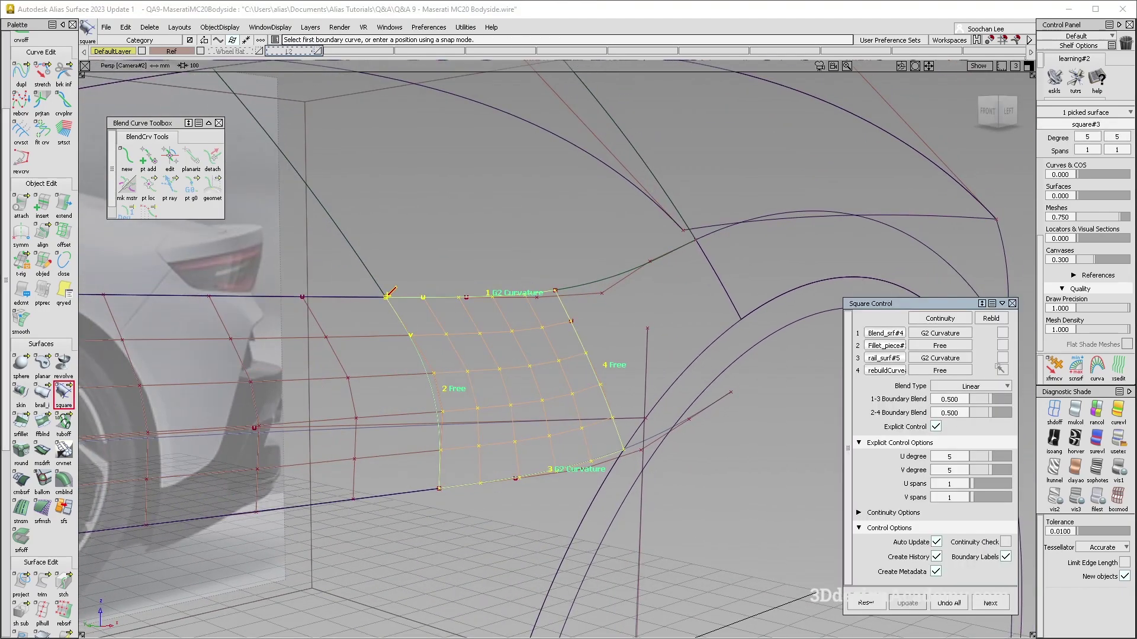
Try G2 Curvature on the square surface's fillet boundary and set that boundary to G1 Tangent
left_click(940, 346)
left_click(948, 387)
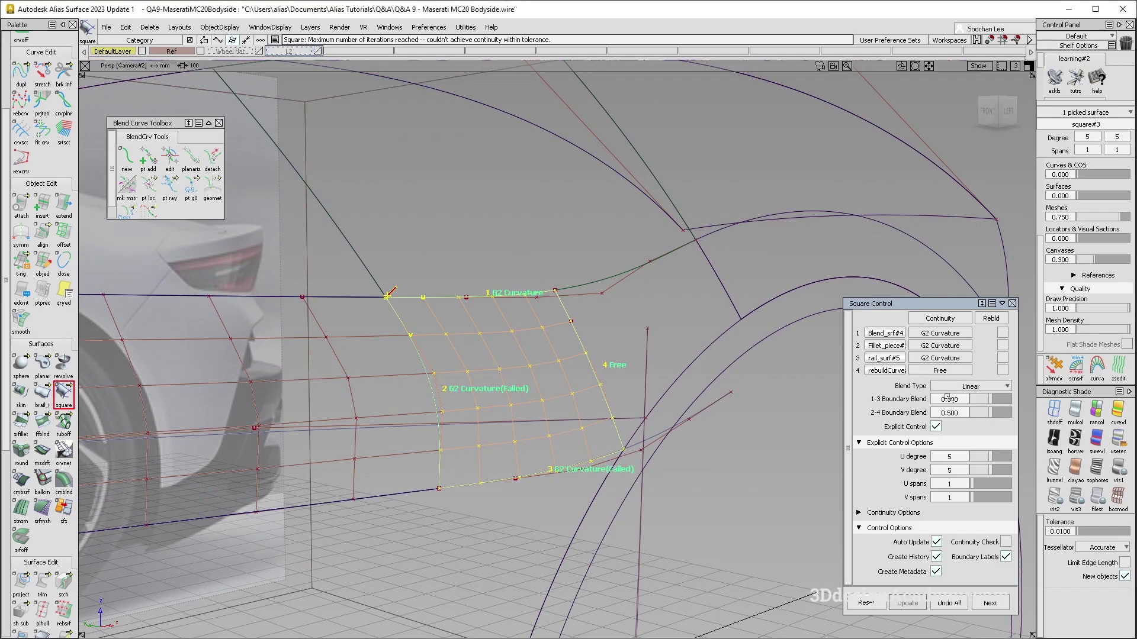
left_click(958, 359)
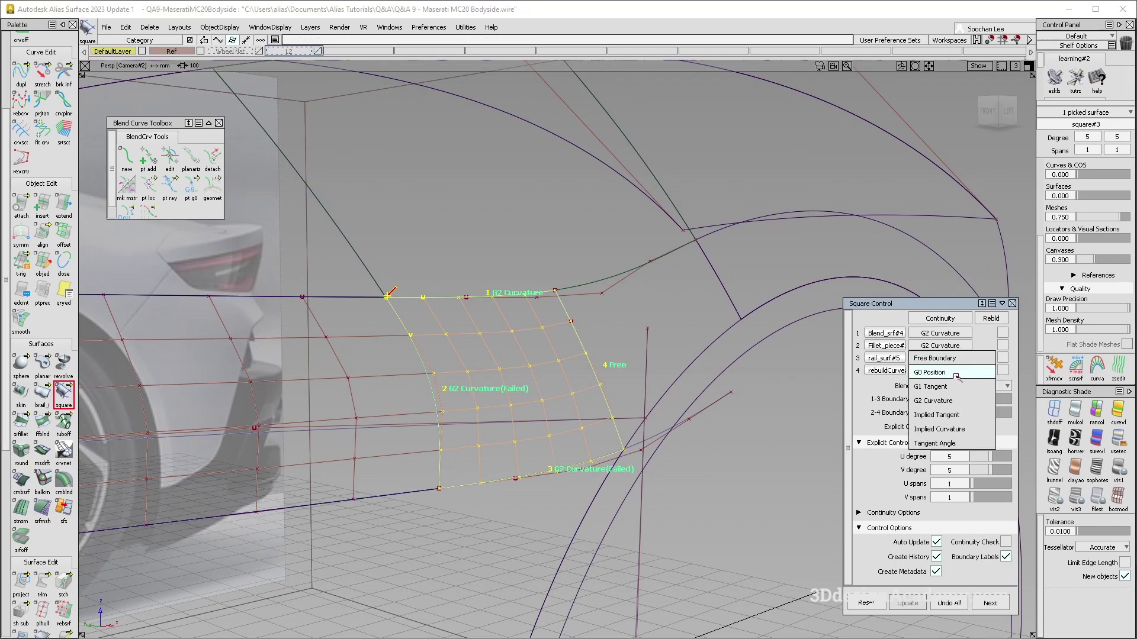
left_click(935, 386)
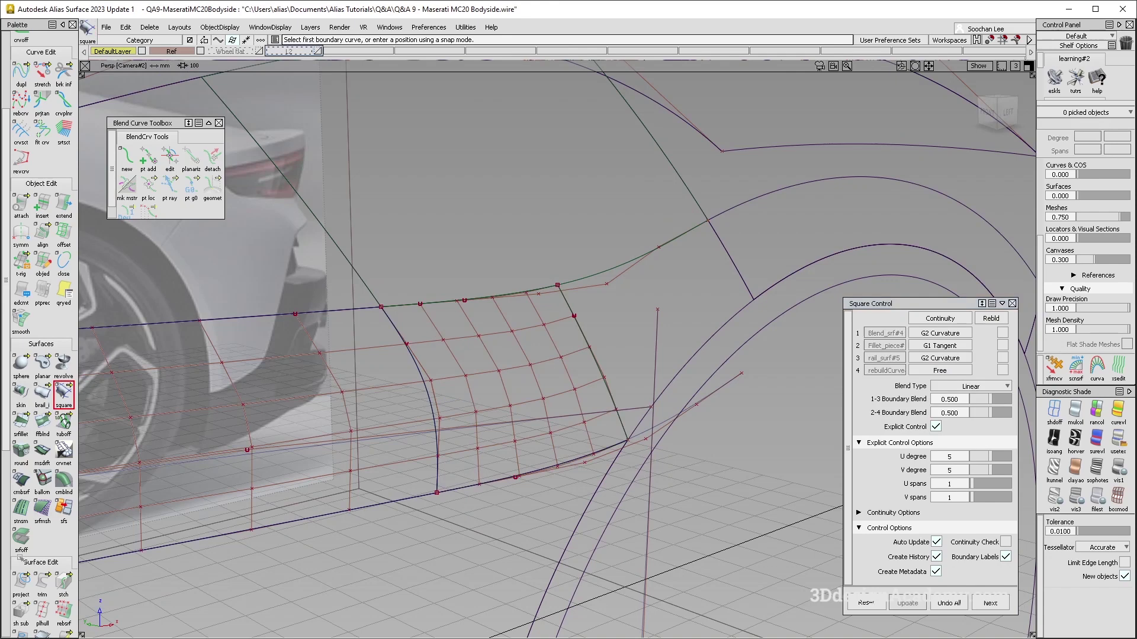
Check the surface continuity along the edges of the new square surface with the evaluation set to G2 Curvature Continuity
scroll(41, 356, "down", 5)
left_click(21, 588)
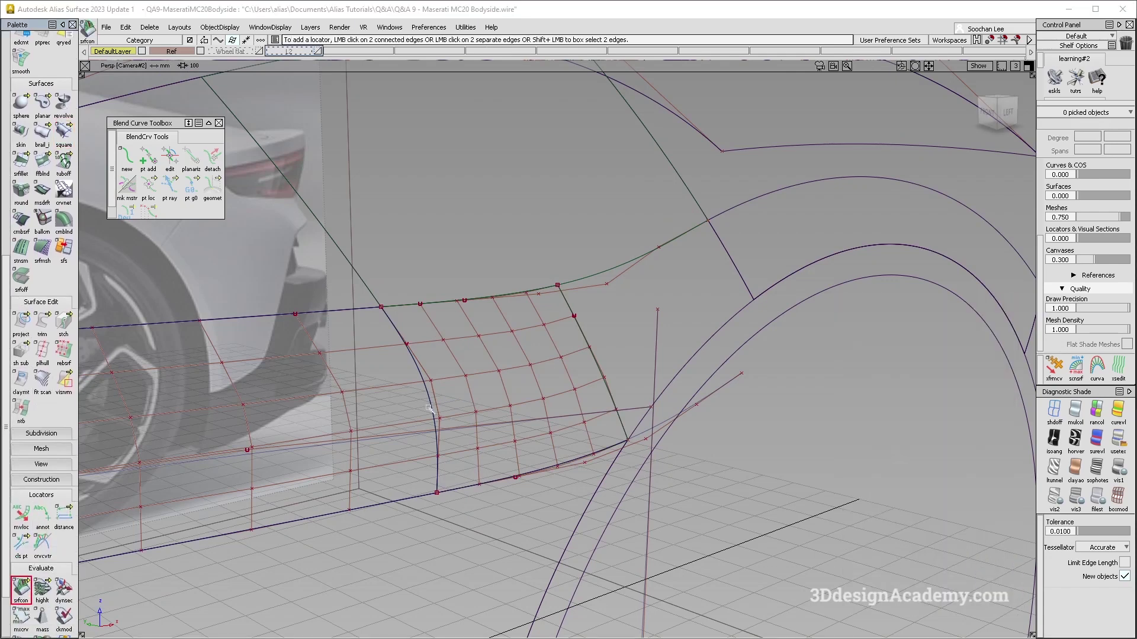
left_click(459, 424)
left_click(507, 298)
mouse_move(507, 307)
left_mouse_down("alt+shift")
mouse_move(474, 363)
mouse_move(408, 373)
left_mouse_up("alt+shift")
left_click(949, 350)
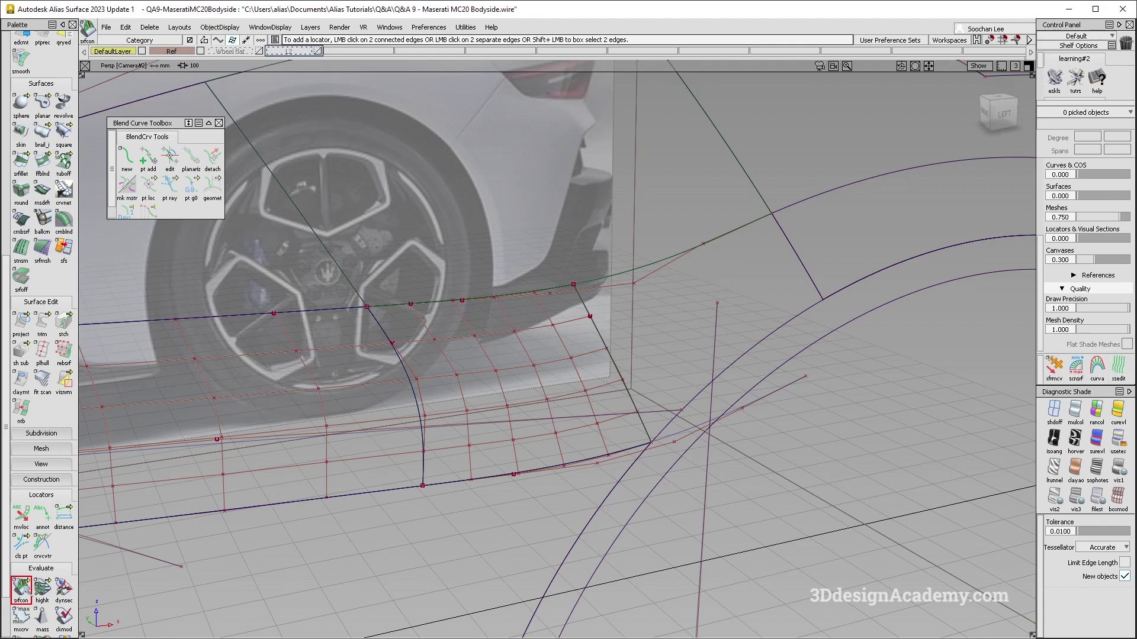
double_click(25, 590)
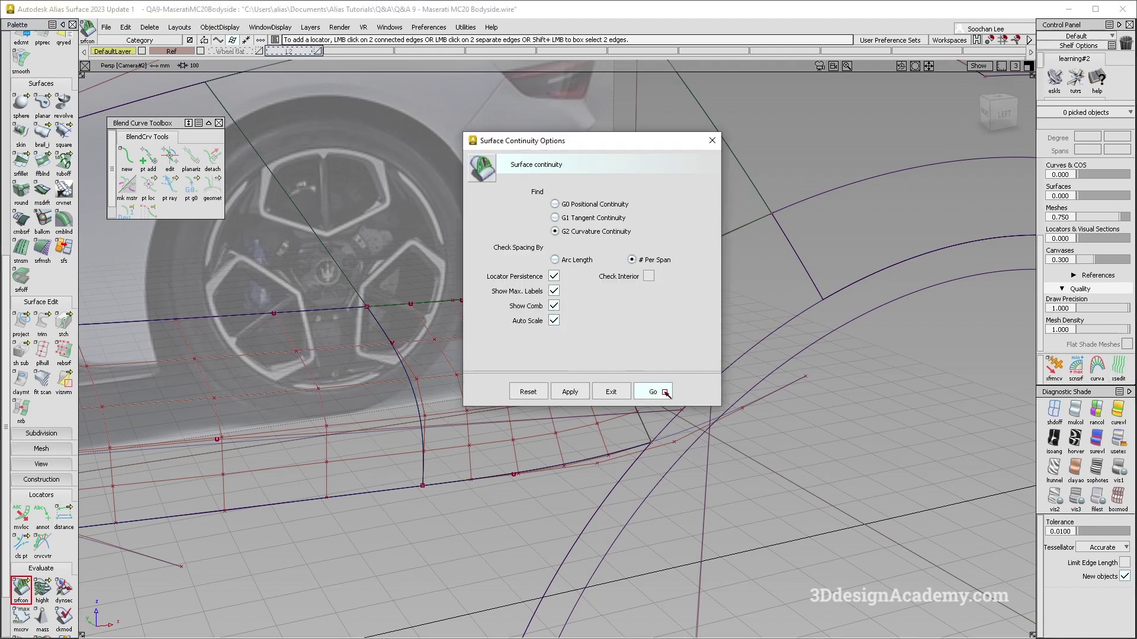
left_click(664, 392)
left_click(412, 396)
left_click_drag(412, 396, 529, 415, "alt+shift")
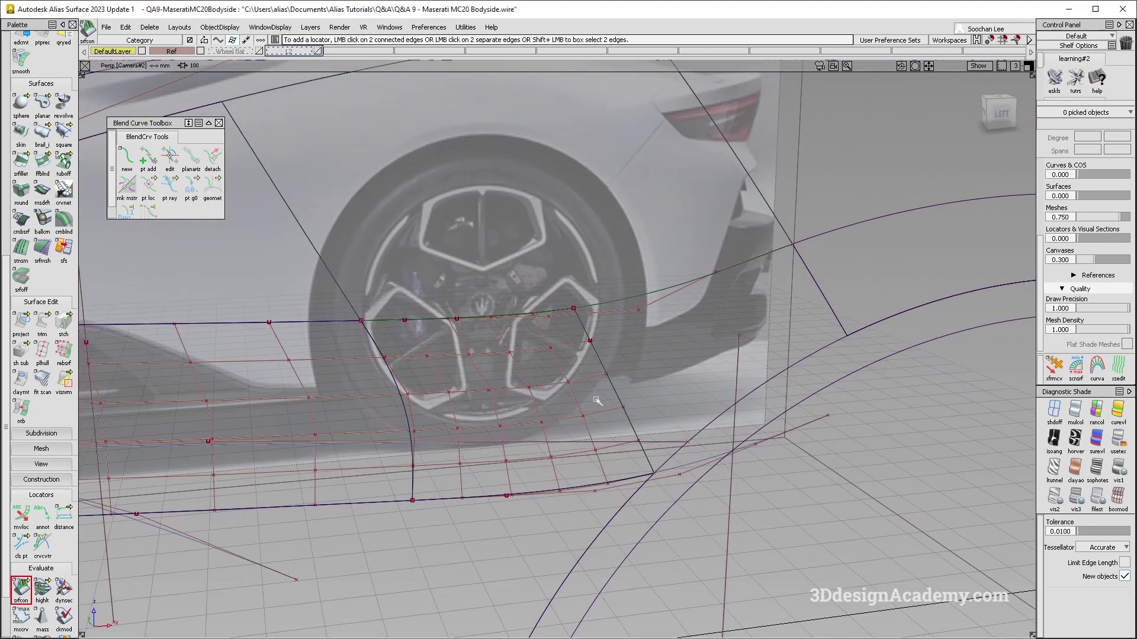
Undo the attempted deletion of the construction curves behind the square surface and assign them to layer L2
left_click_drag(608, 288, 611, 254, "ctrl+shift")
left_click_drag(619, 239, 651, 341)
key("Delete")
key("Return")
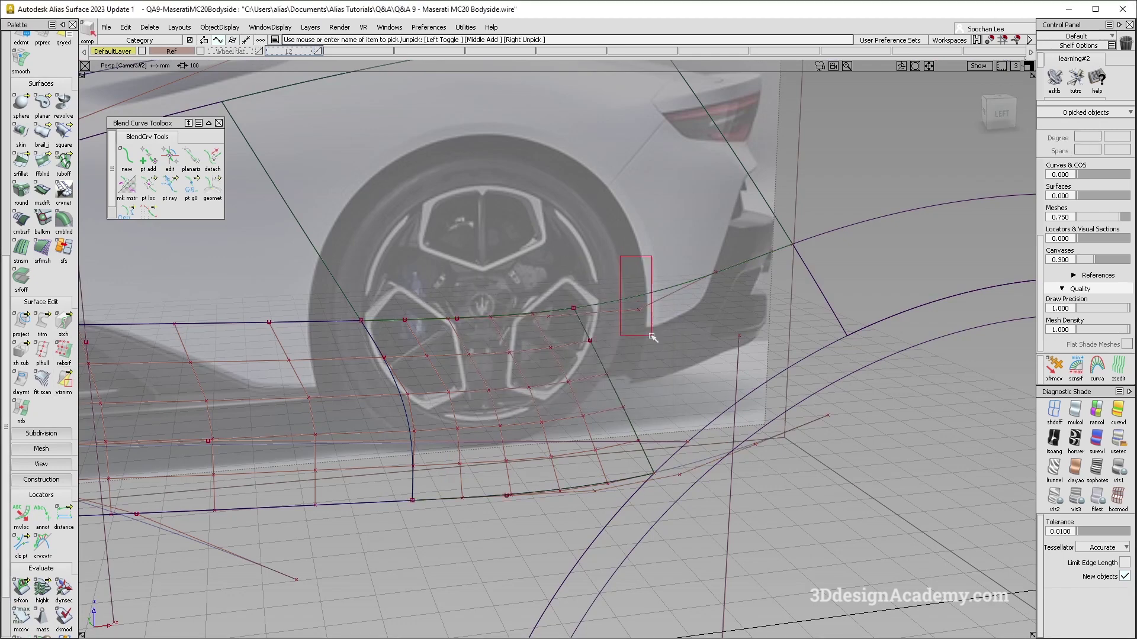
key("ctrl+z")
left_click_drag(299, 53, 301, 72)
left_click_drag(550, 396, 540, 309, "ctrl+shift")
Build a degree 5 Square surface in the rear gap, with G2 Curvature on the front, upper and rear edges and the lower edge free
left_click(64, 131)
left_click(592, 348)
left_click(816, 359)
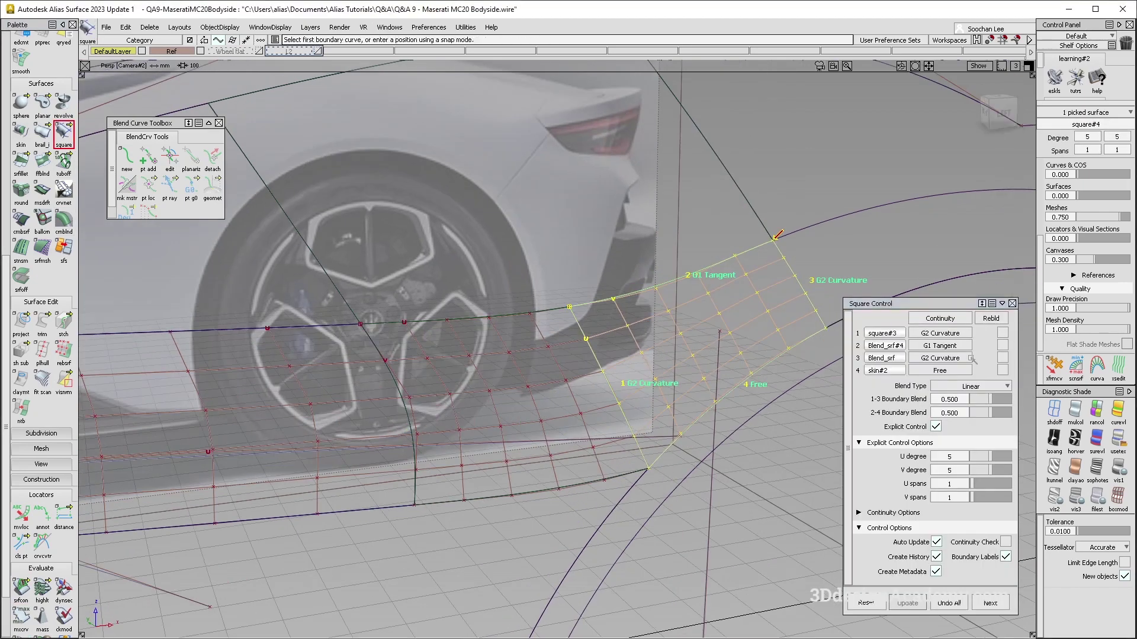
left_click(958, 347)
left_click(949, 401)
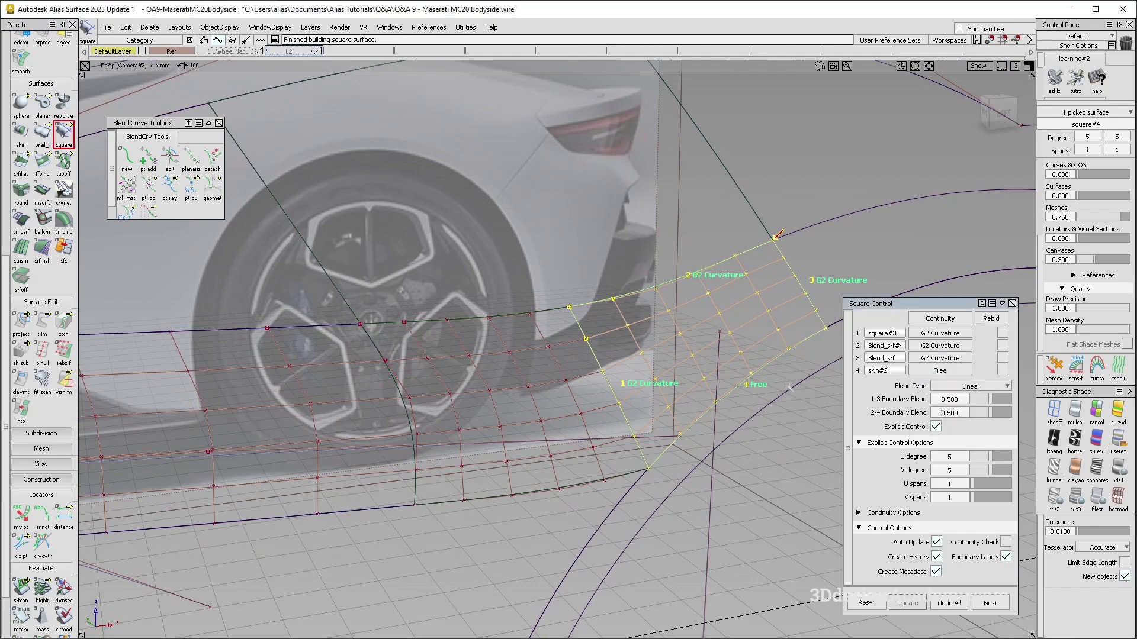
middle_click_drag(714, 364, 668, 357, "alt+shift")
left_click_drag(668, 358, 576, 342, "alt+shift")
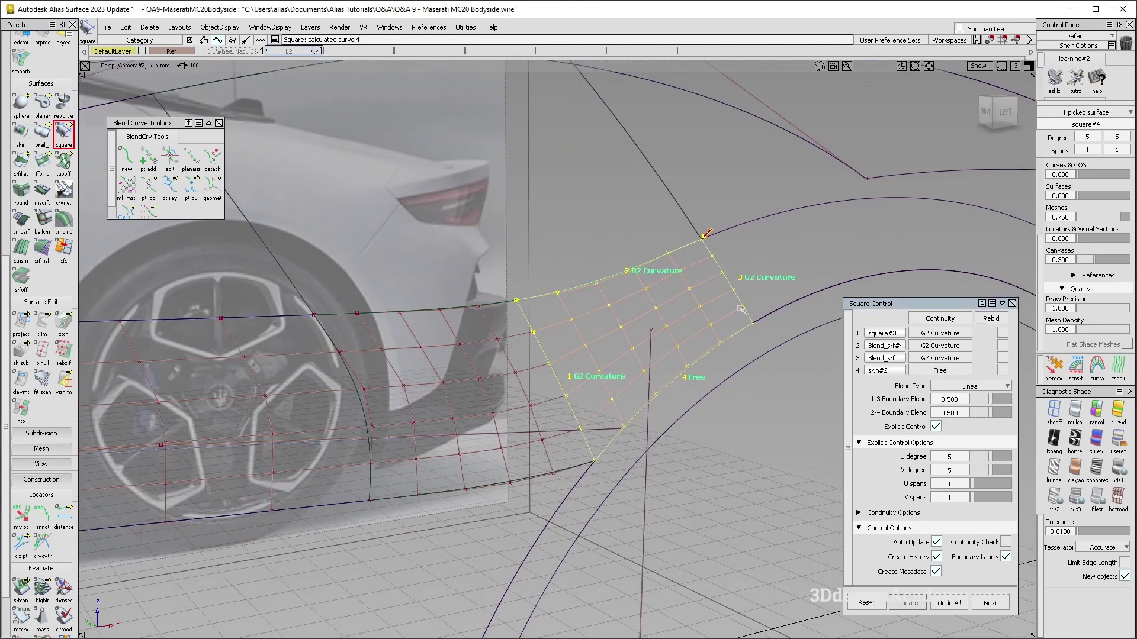
left_click_drag(742, 309, 763, 305, "alt+shift")
left_click_drag(737, 256, 713, 273, "ctrl+shift")
Shade the body side with the Showroom environment map and assign the curve above the rear wheel arch to layer L2
left_click(1118, 440)
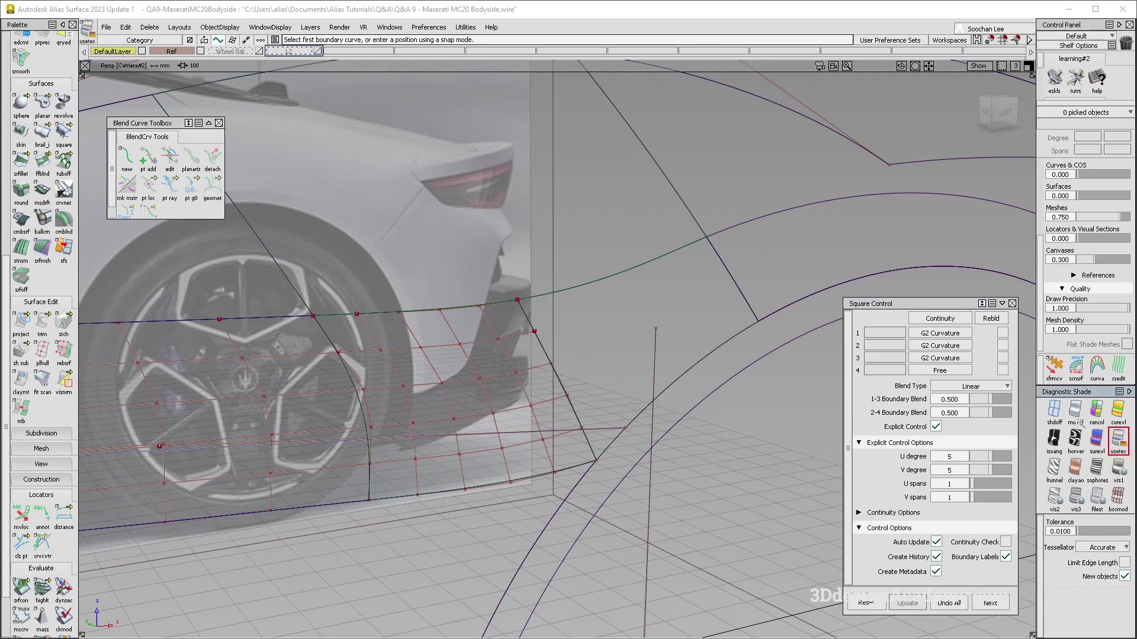
key("alt+m")
mouse_move(576, 399)
left_mouse_down("alt+shift")
mouse_move(517, 408)
mouse_move(505, 389)
mouse_move(495, 434)
mouse_move(495, 410)
mouse_move(470, 398)
mouse_move(523, 456)
left_mouse_up("alt+shift")
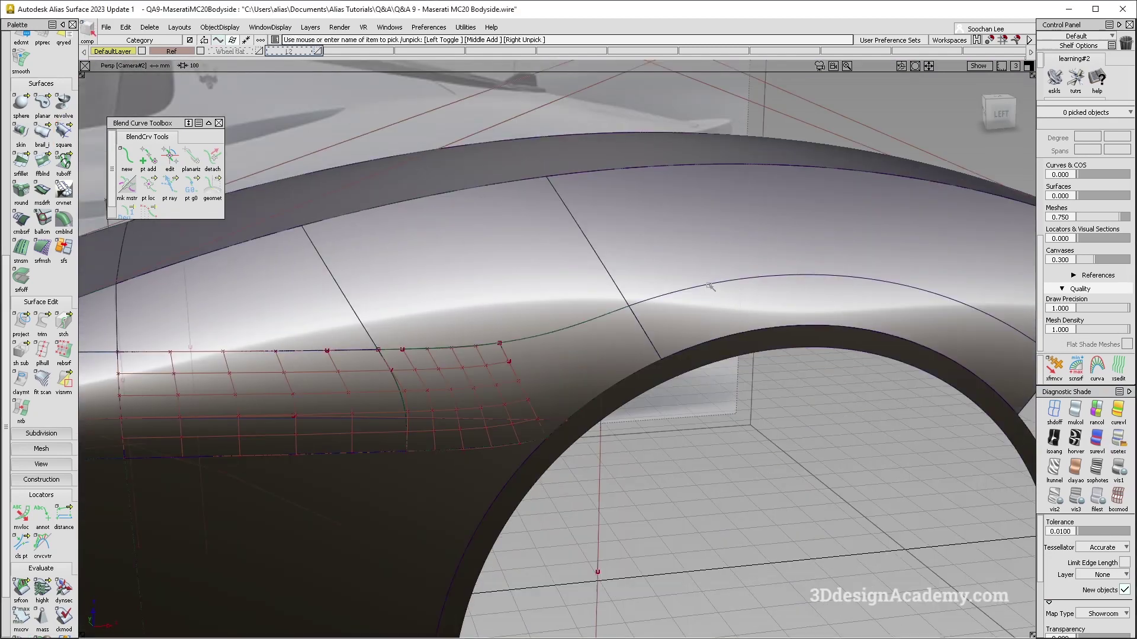
left_click(711, 286)
left_click(290, 50)
left_click(296, 59)
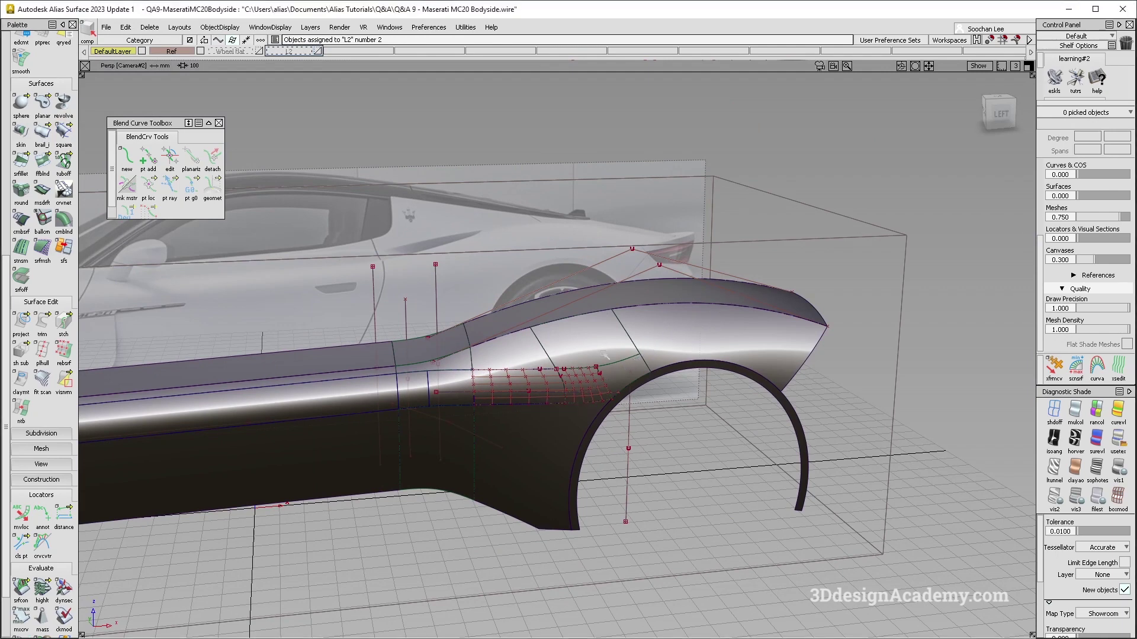
Hide the control hulls of the square surfaces and delete the construction history of the rear body side surfaces
left_click(584, 383)
left_click(555, 395)
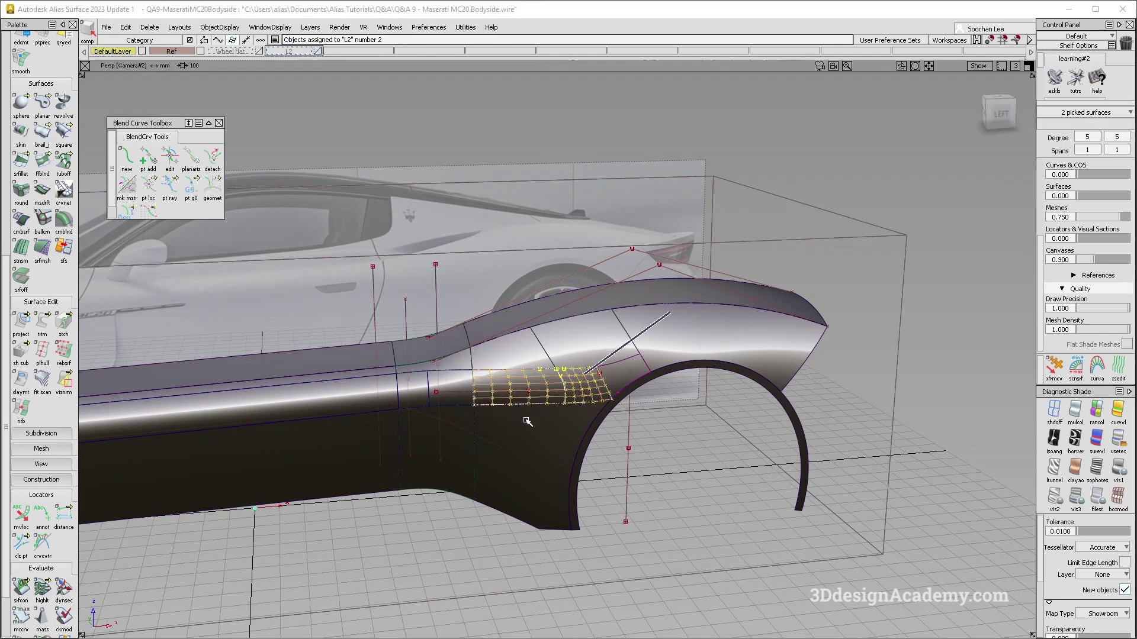
left_click_drag(734, 426, 472, 181)
left_click(149, 28)
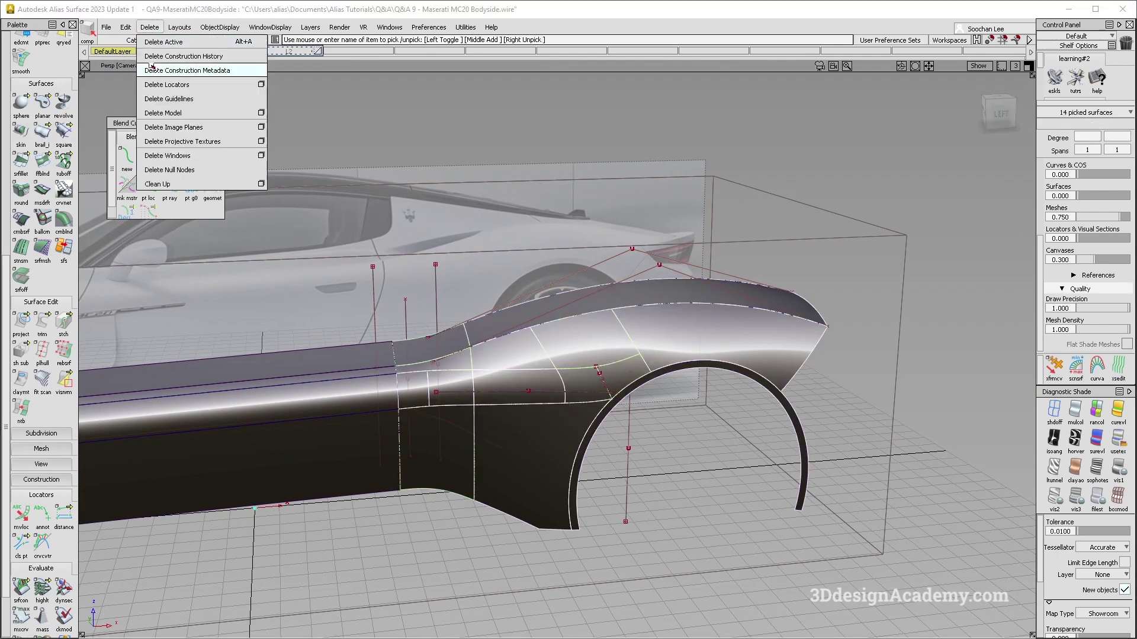
left_click(154, 55)
left_click_drag(522, 385, 527, 302, "ctrl+shift")
Examine the highlight flow over the shaded rear body side from several angles
left_click_drag(526, 432, 576, 462, "alt+shift")
left_click_drag(576, 462, 526, 386, "ctrl+shift")
left_click_drag(521, 443, 520, 392, "alt+shift")
left_click(518, 411, "alt+shift")
mouse_move(514, 463)
left_mouse_down("alt+shift")
mouse_move(536, 414)
mouse_move(528, 365)
mouse_move(555, 407)
left_mouse_up("alt+shift")
middle_click_drag(559, 401, 728, 381, "alt+shift")
left_click_drag(728, 381, 622, 386, "alt+shift")
right_click_drag(599, 411, 634, 406, "alt+shift")
Switch to the image viewer and study the shoulder shape in the Maserati MC20 reference photos
key("alt+Tab")
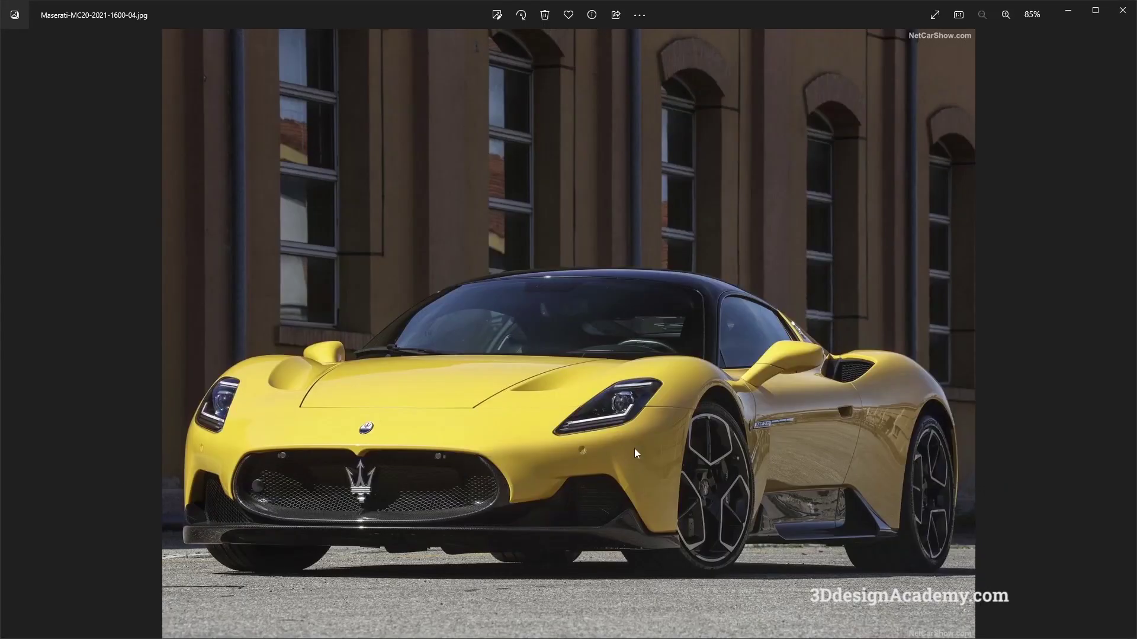
key("Right")
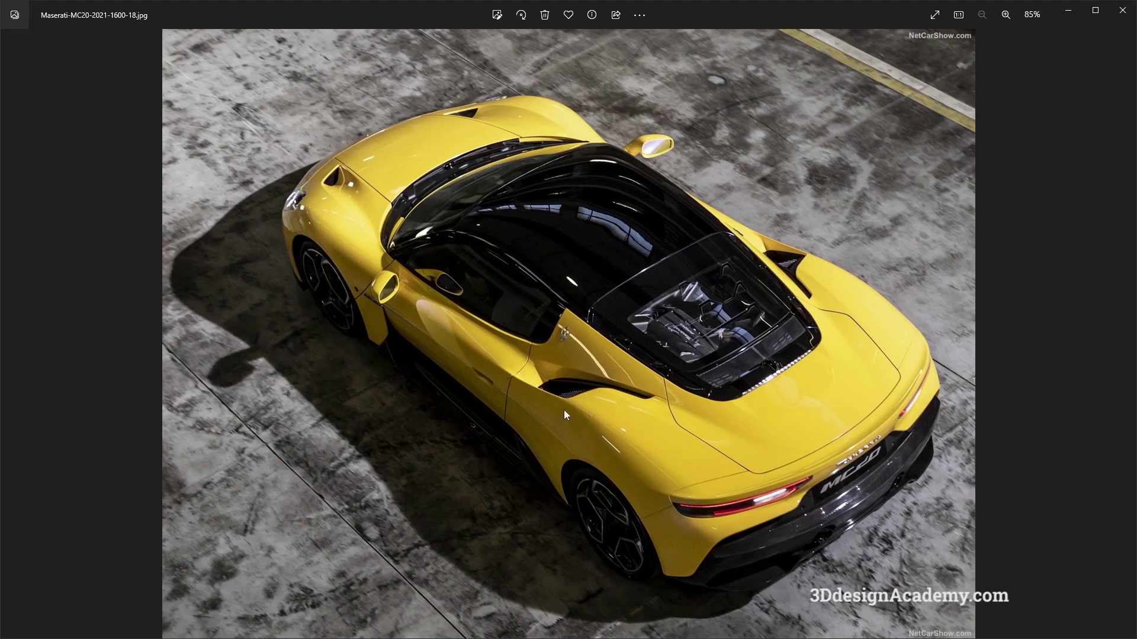
key("alt+Tab")
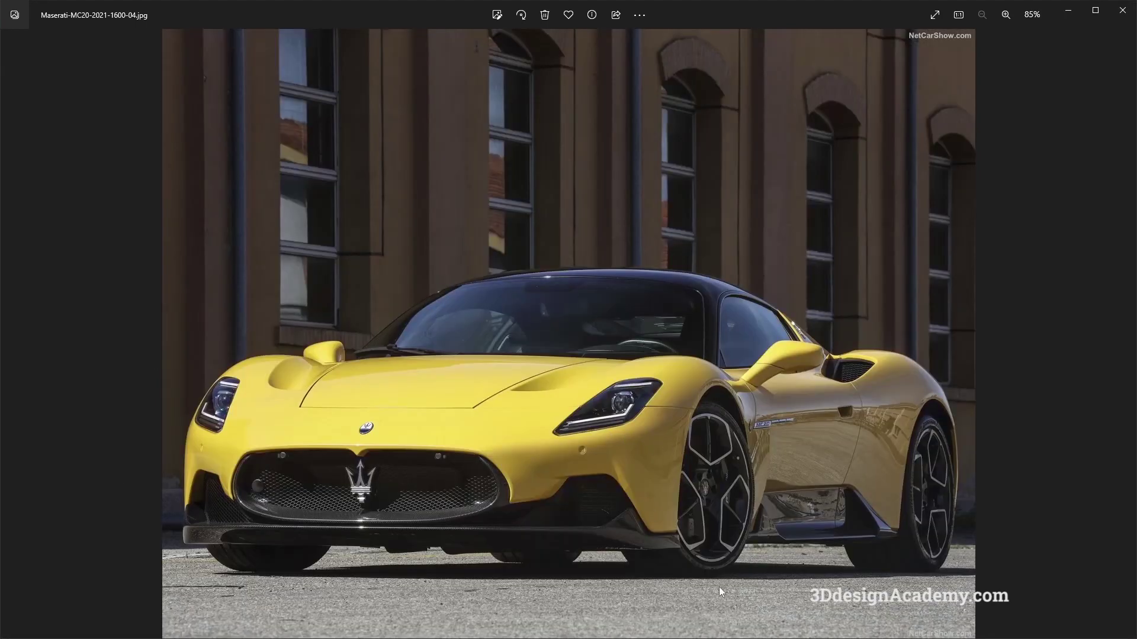
key("alt+Tab")
Build an Arc (Chord) Surface Fillet between the upper shoulder and side surfaces, with G2 Curvature section and chordal length 50
right_click_drag(572, 500, 432, 386, "ctrl+shift")
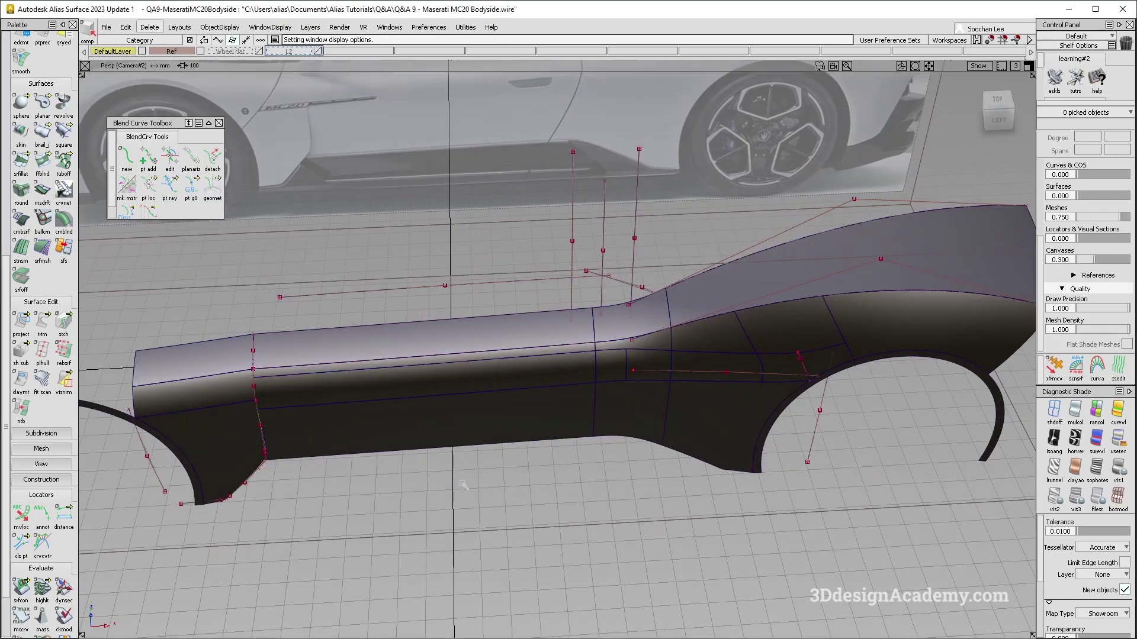
scroll(310, 373, "up", 3)
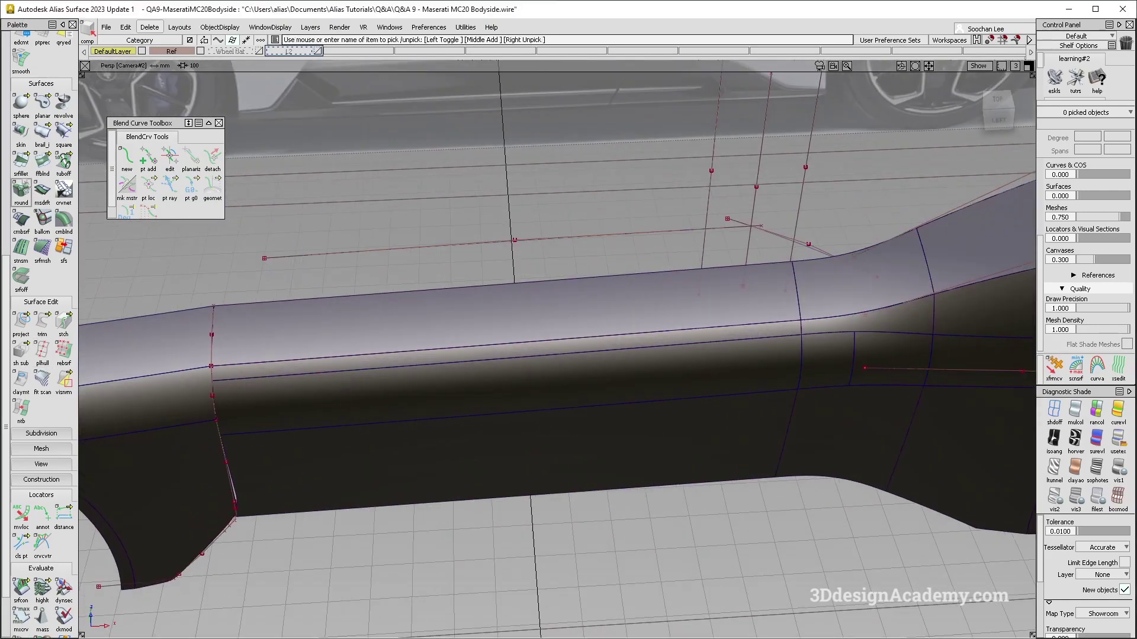
left_click(21, 162)
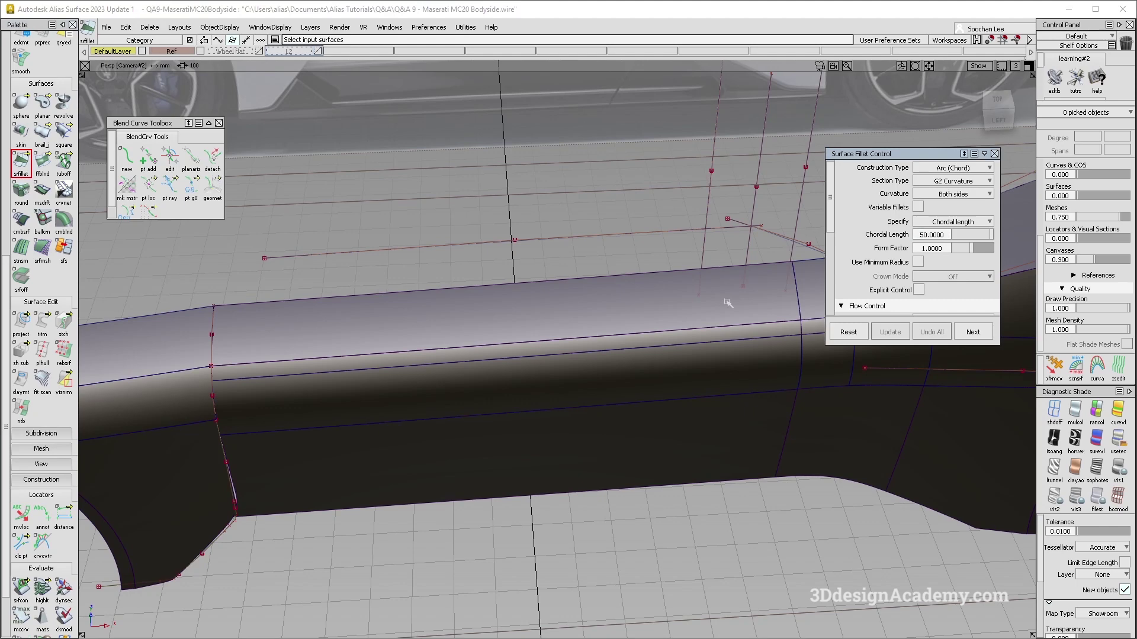
left_click(590, 335)
left_click(594, 349)
middle_click_drag(681, 350, 526, 347, "alt+shift")
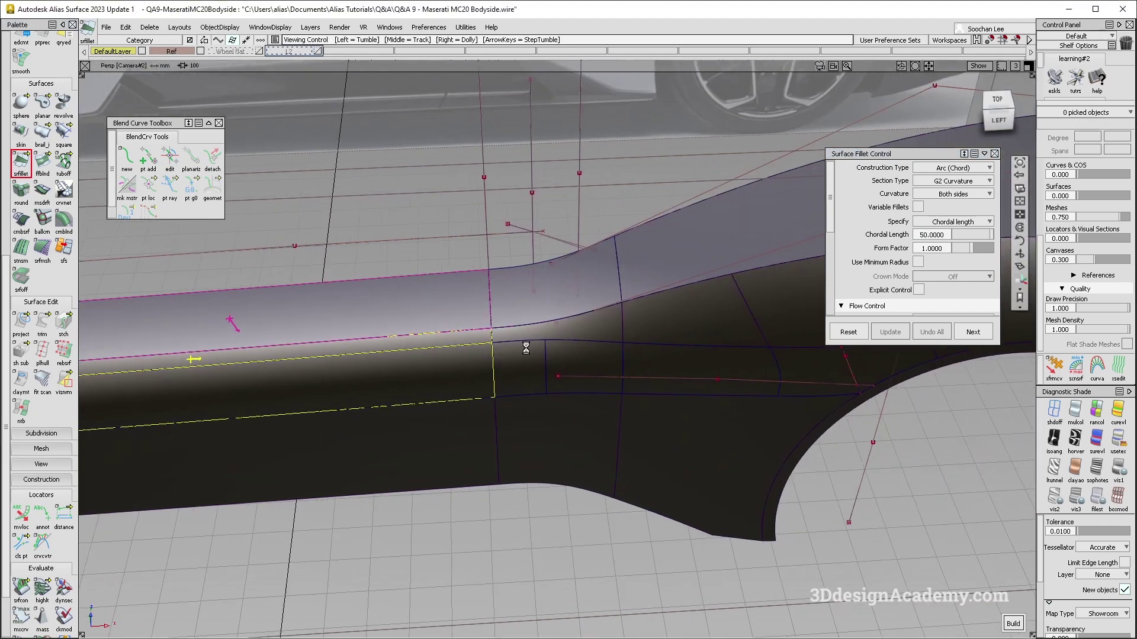
left_click_drag(526, 348, 536, 325, "alt+shift")
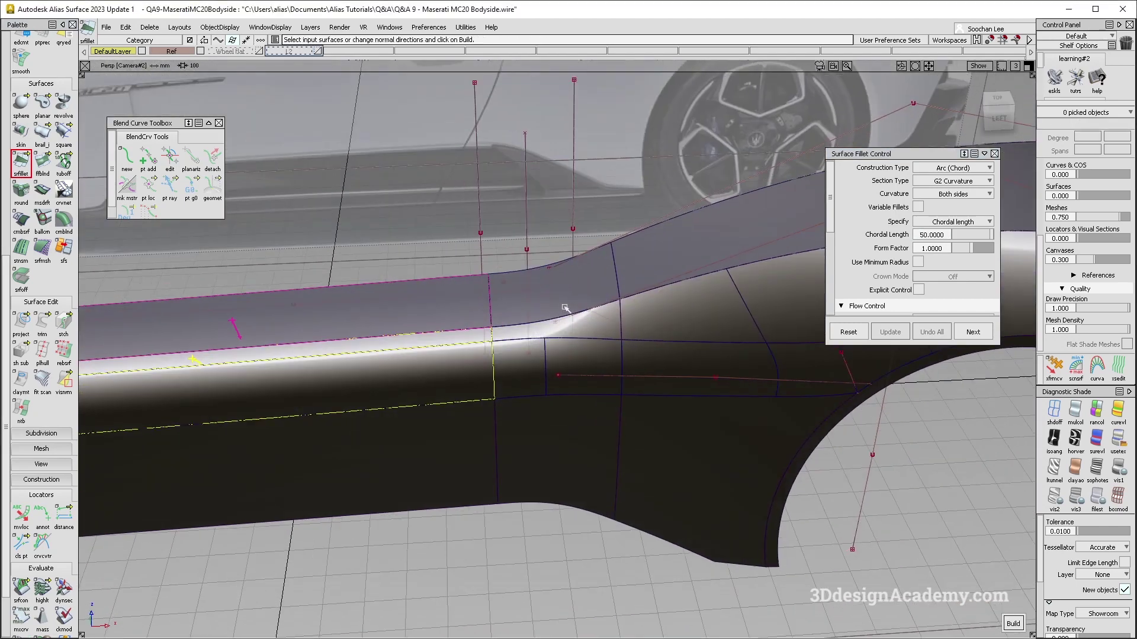
left_click(566, 309)
left_click(560, 331)
left_click(533, 358)
left_click(660, 332)
left_click_drag(574, 364, 638, 375, "alt+shift")
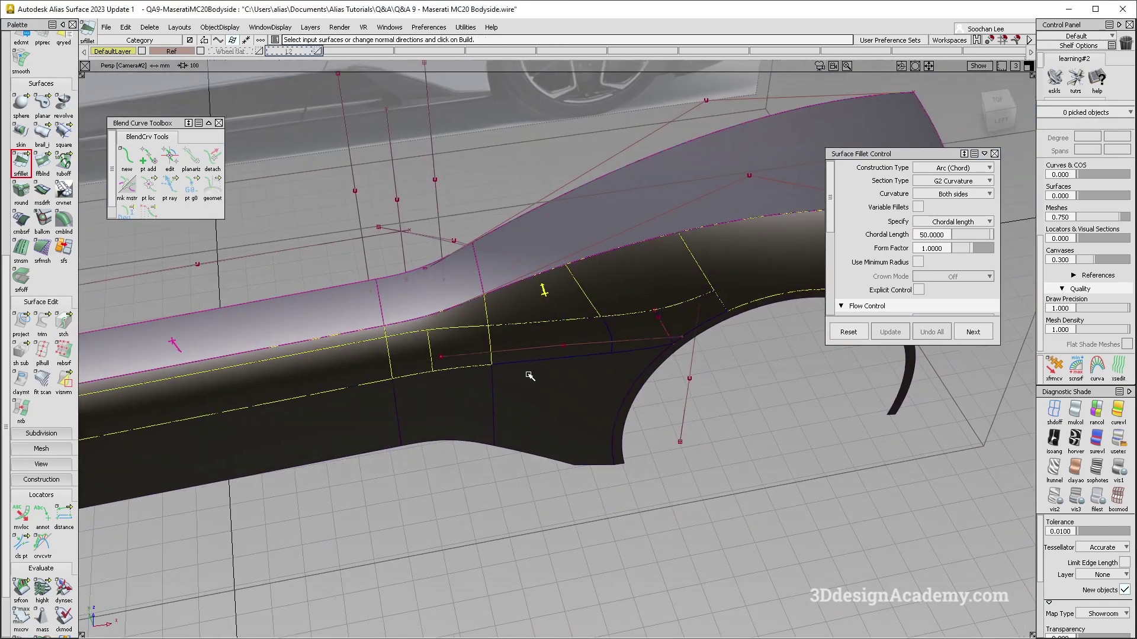
left_click_drag(521, 376, 704, 250, "alt+shift")
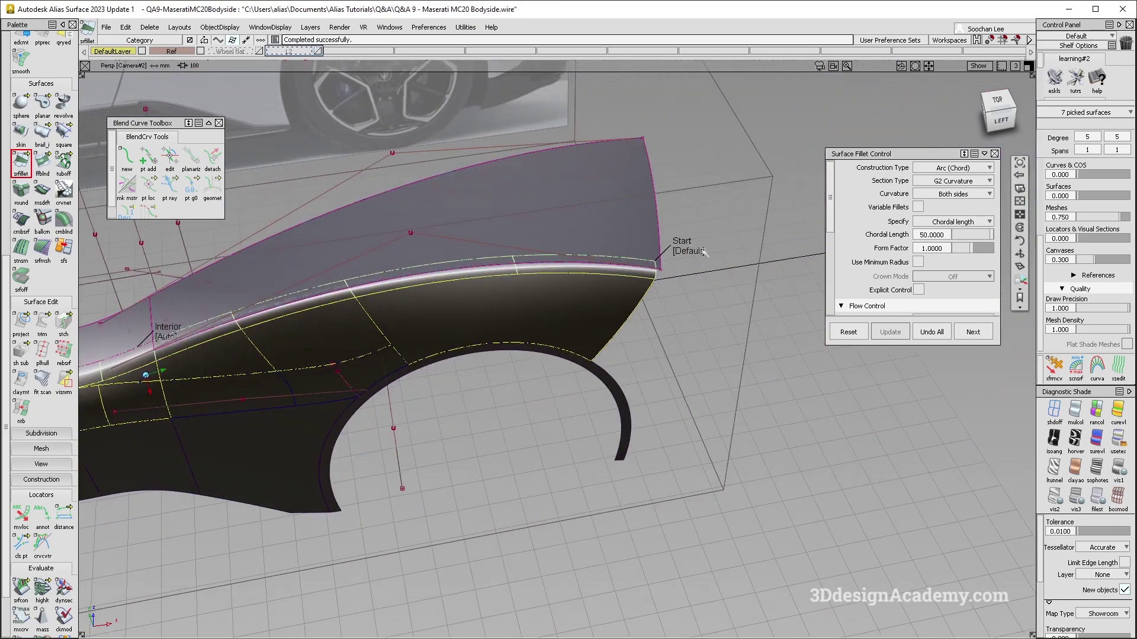
Set the fillet's start and end flow to Edge align, turn off Bezier Surfaces, and inspect the rebuilt fillet
left_click_drag(347, 312, 639, 320, "alt+shift")
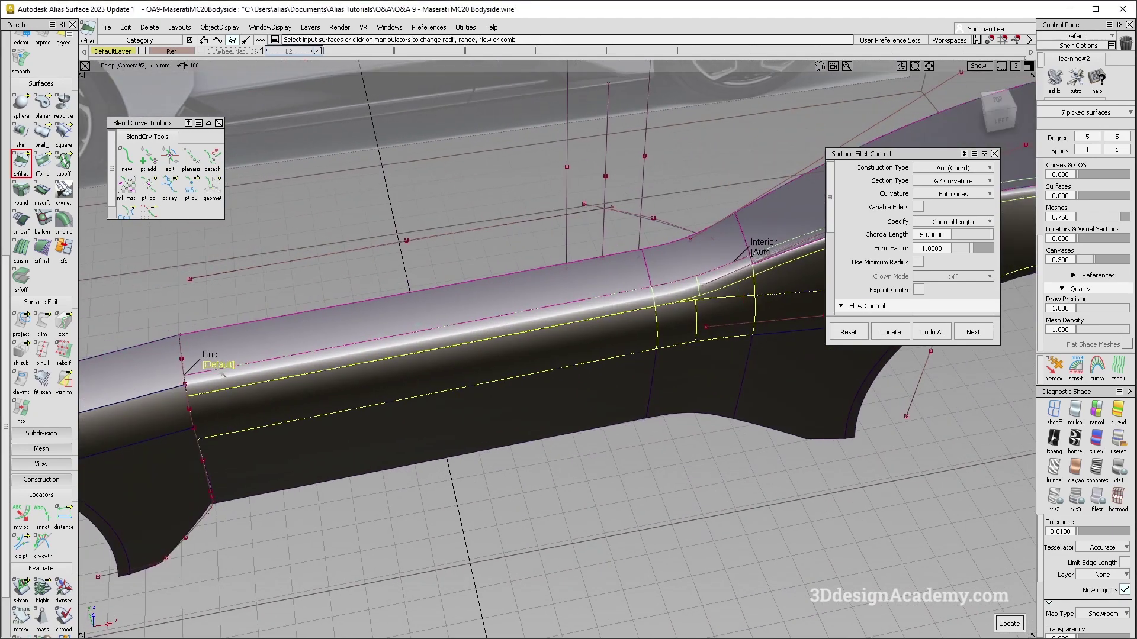
left_click(222, 368)
middle_click_drag(822, 310, 700, 332, "alt+shift")
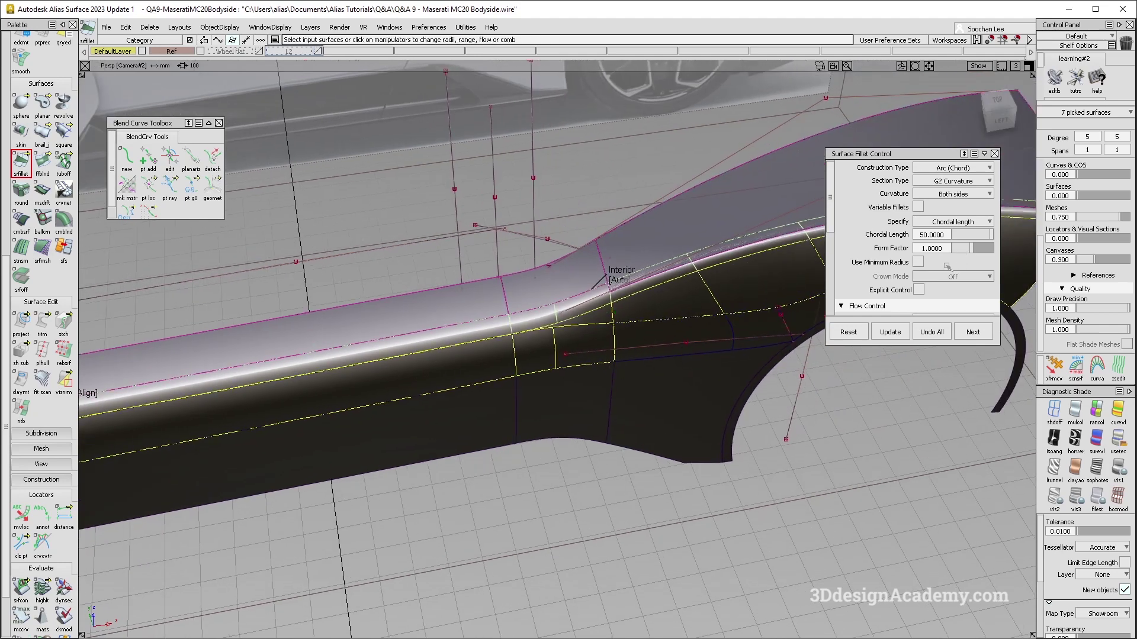
scroll(947, 267, "down", 5)
left_click(919, 222)
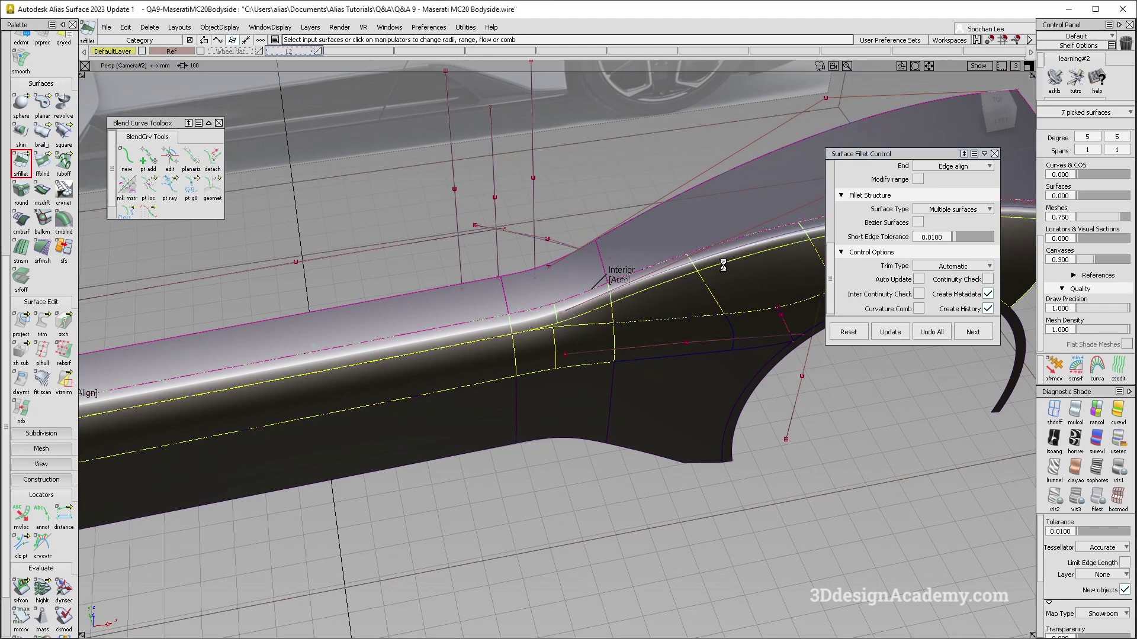
left_click_drag(735, 267, 553, 274, "alt+shift")
middle_click_drag(553, 273, 623, 272, "alt+shift")
key("ctrl+5")
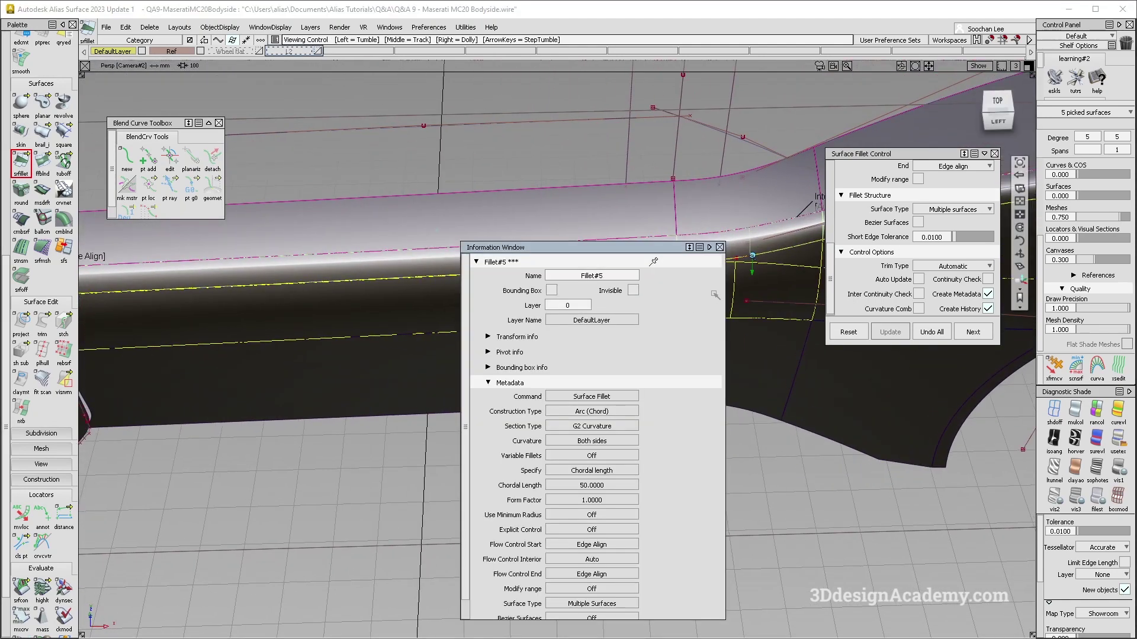
left_click(720, 247)
left_click_drag(719, 247, 655, 295, "alt+shift")
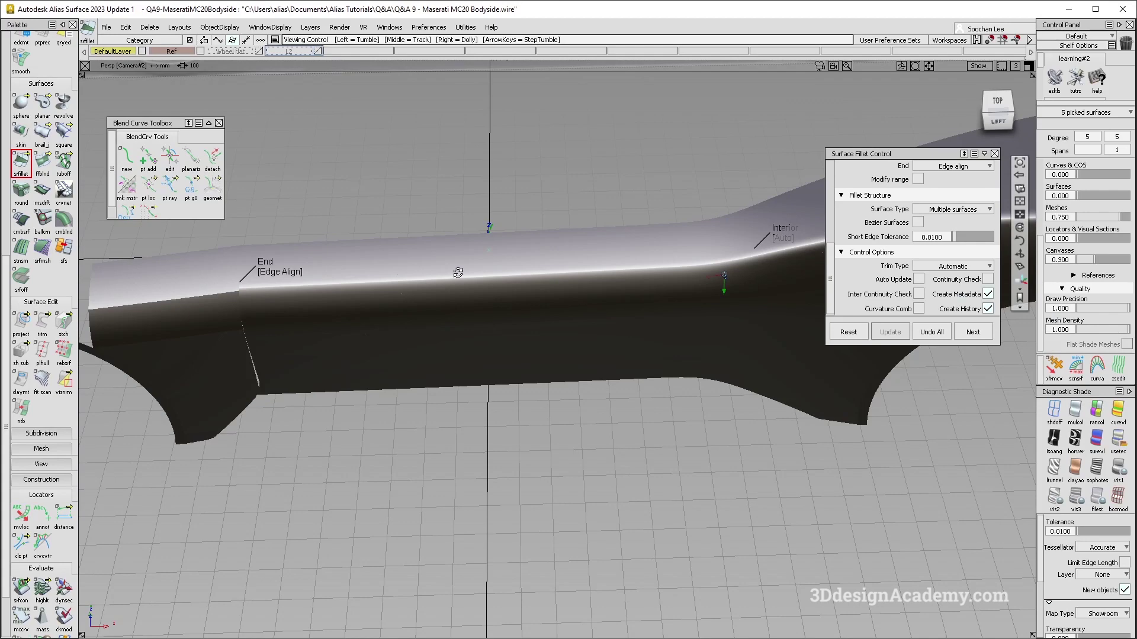
Enable Variable Fillets and add a chordal length point at 0.5336, just ahead of the rear haunch
scroll(919, 211, "up", 5)
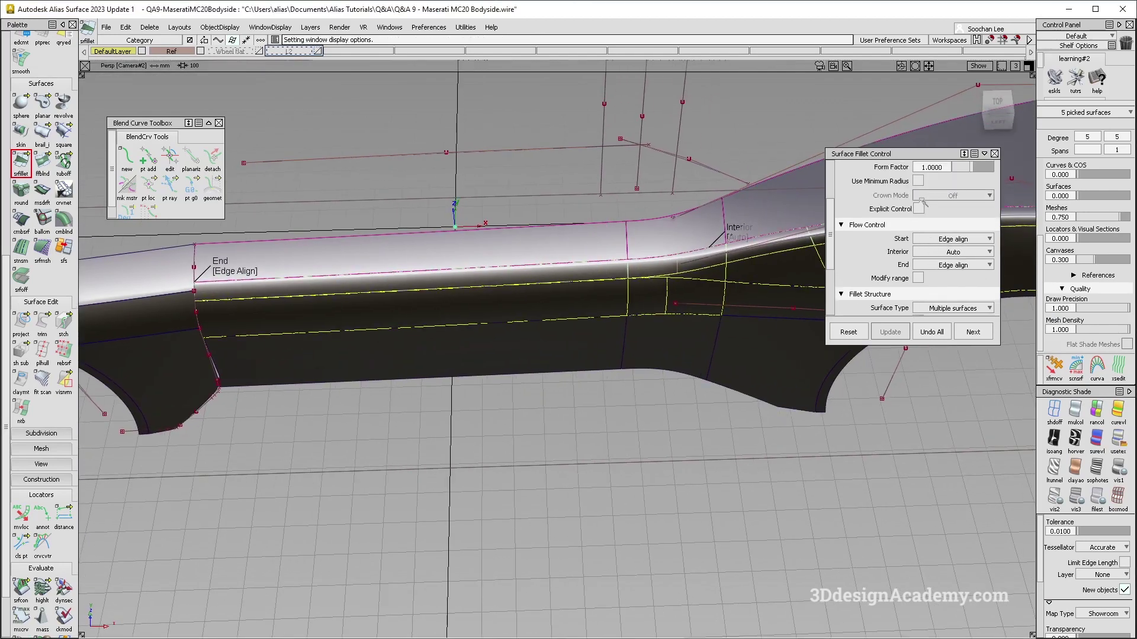
left_click(918, 170)
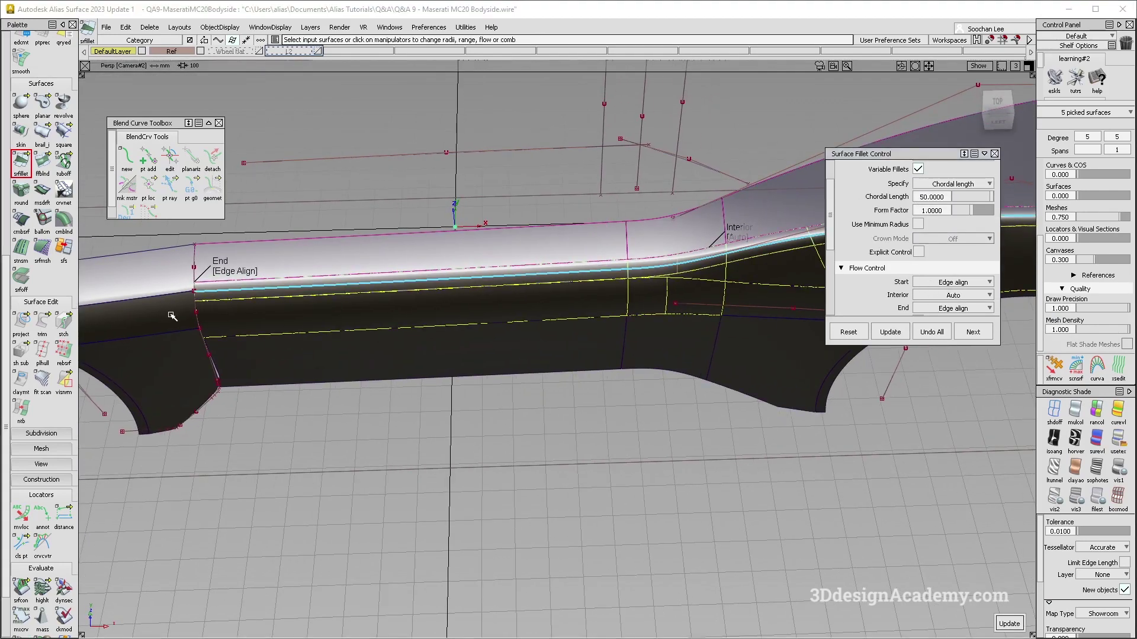
left_click(234, 291)
left_click_drag(140, 311, 362, 321, "alt+shift")
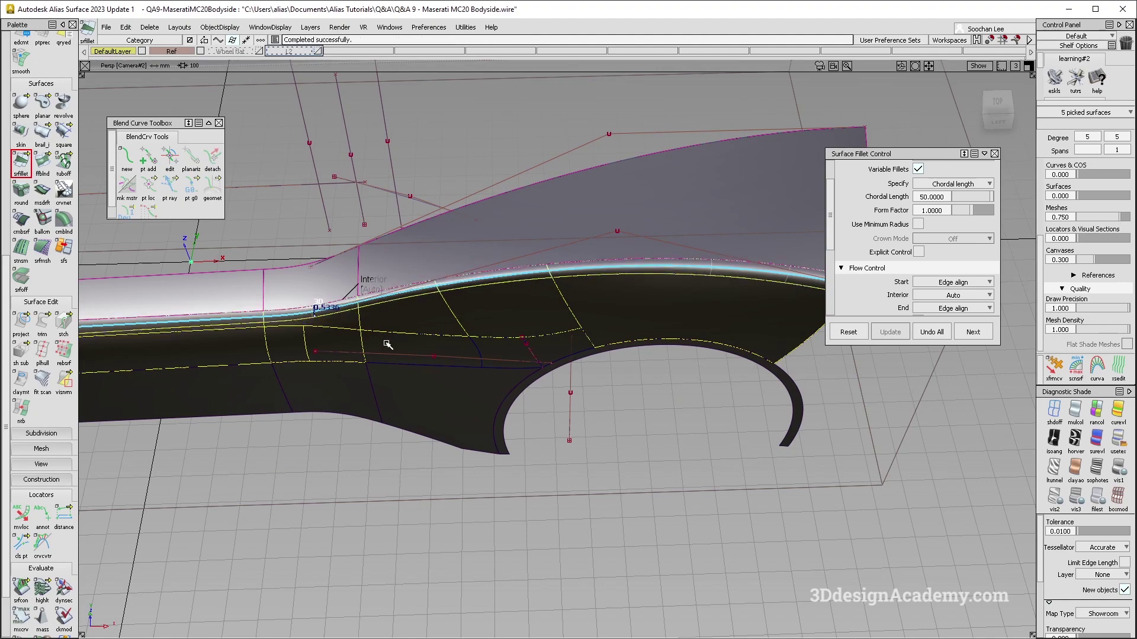
Compare the variable fillet's highlight along the shoulder with the MC20 reference photo
left_click_drag(348, 350, 500, 435, "alt+shift")
left_click_drag(517, 388, 464, 333, "ctrl+shift")
right_click_drag(464, 334, 419, 354, "alt+shift")
key("alt+Tab")
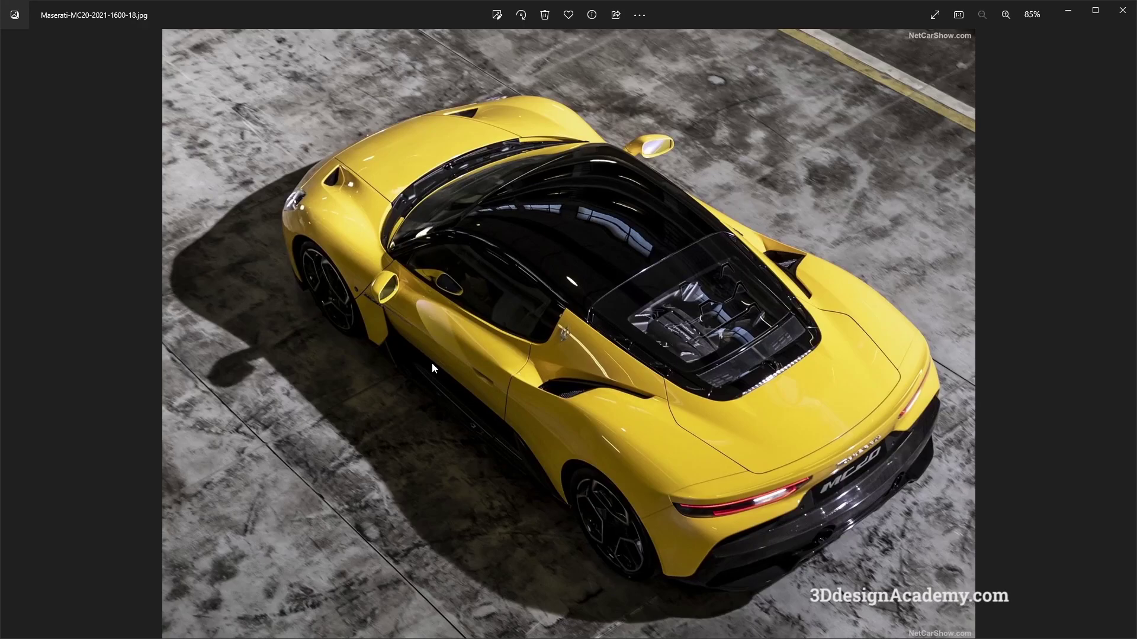
key("alt+Tab")
left_click_drag(431, 365, 439, 327, "alt+shift")
key("alt+Tab")
key("alt+Tab")
key("alt+m")
Reopen the shoulder fillet's settings and set the chordal length at its rear end to 70
left_click_drag(634, 287, 657, 304, "ctrl+shift")
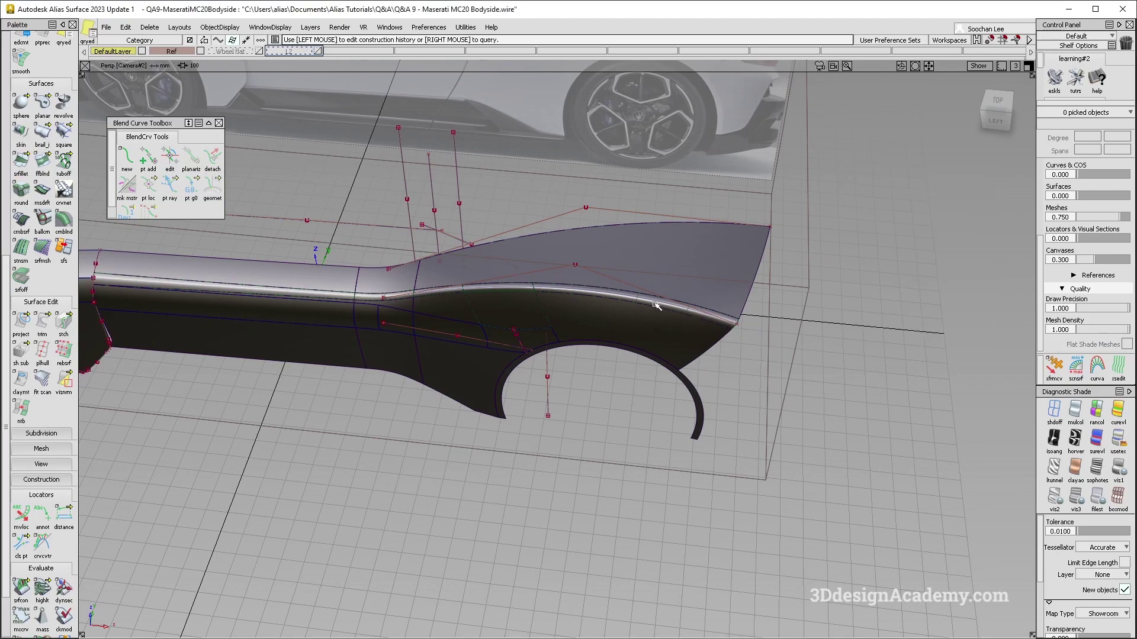
right_click_drag(549, 296, 601, 320, "alt+shift")
left_click(601, 291)
middle_click_drag(602, 320, 544, 321, "alt+shift")
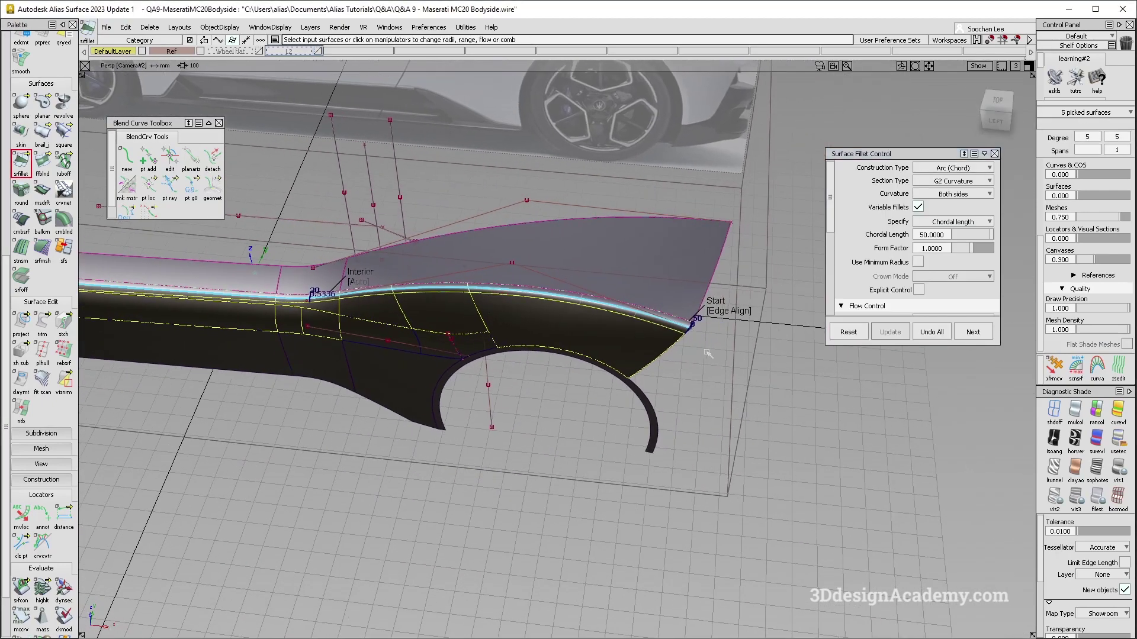
left_click(688, 330)
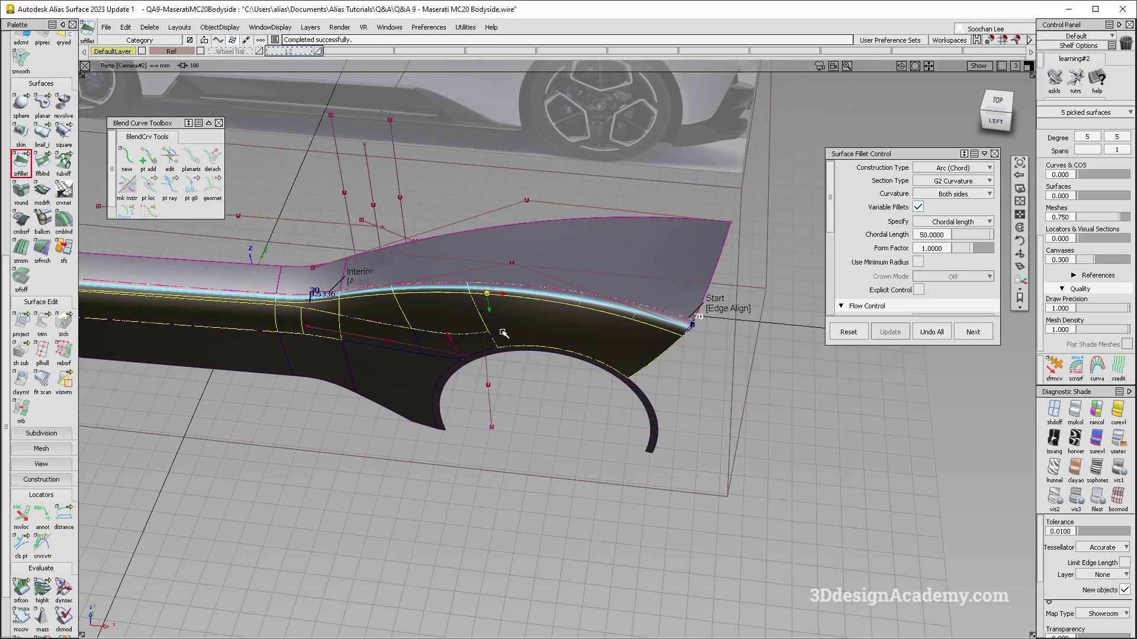
Reopen the shoulder fillet and add a chordal length point of 50 at 0.32 above the rear wheel arch
middle_click_drag(522, 335, 575, 335, "alt+shift")
right_click_drag(626, 466, 533, 355, "ctrl+shift")
left_click_drag(576, 317, 590, 335, "alt+shift")
key("alt+Tab")
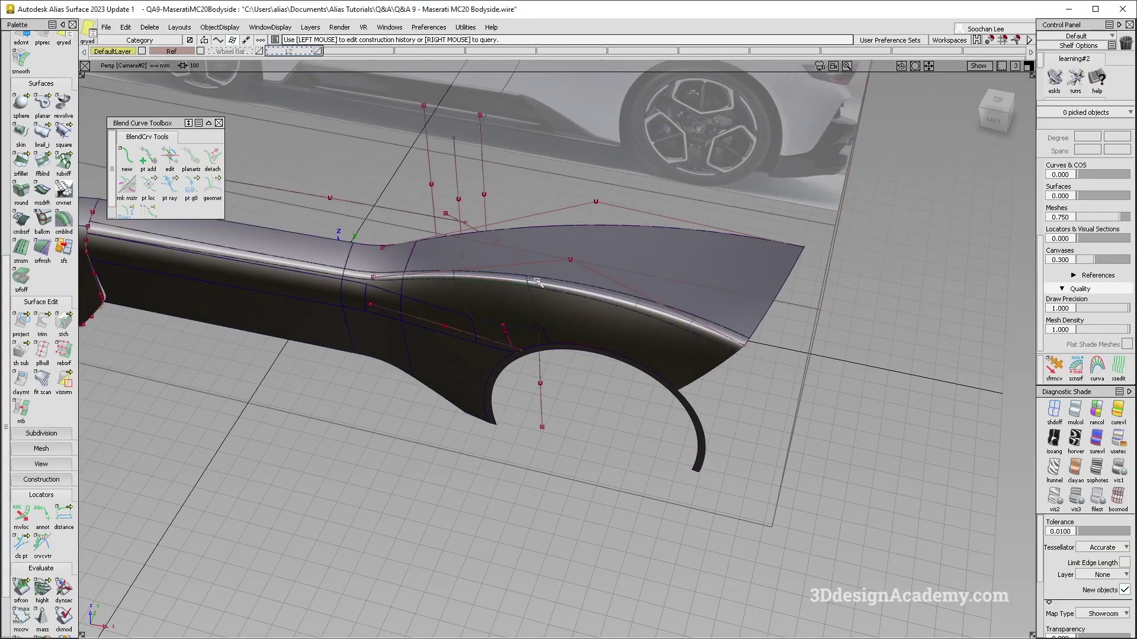
left_click(537, 282)
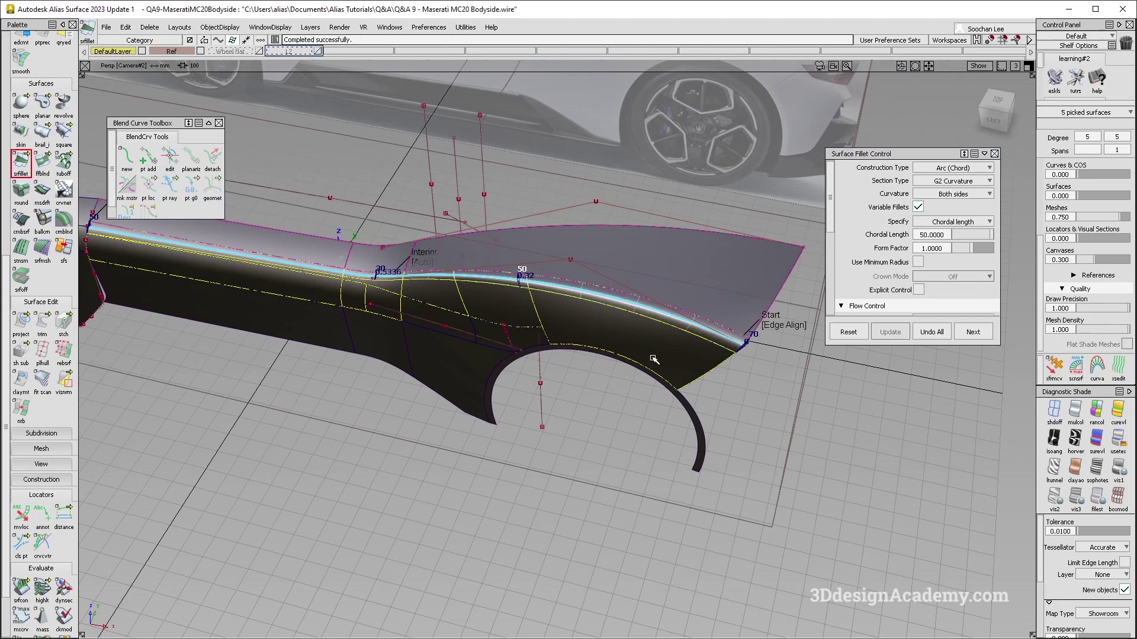
Check the highlight against the MC20 photo and slide the 30 chordal length point forward to 0.597
left_click_drag(515, 314, 576, 331, "alt+shift")
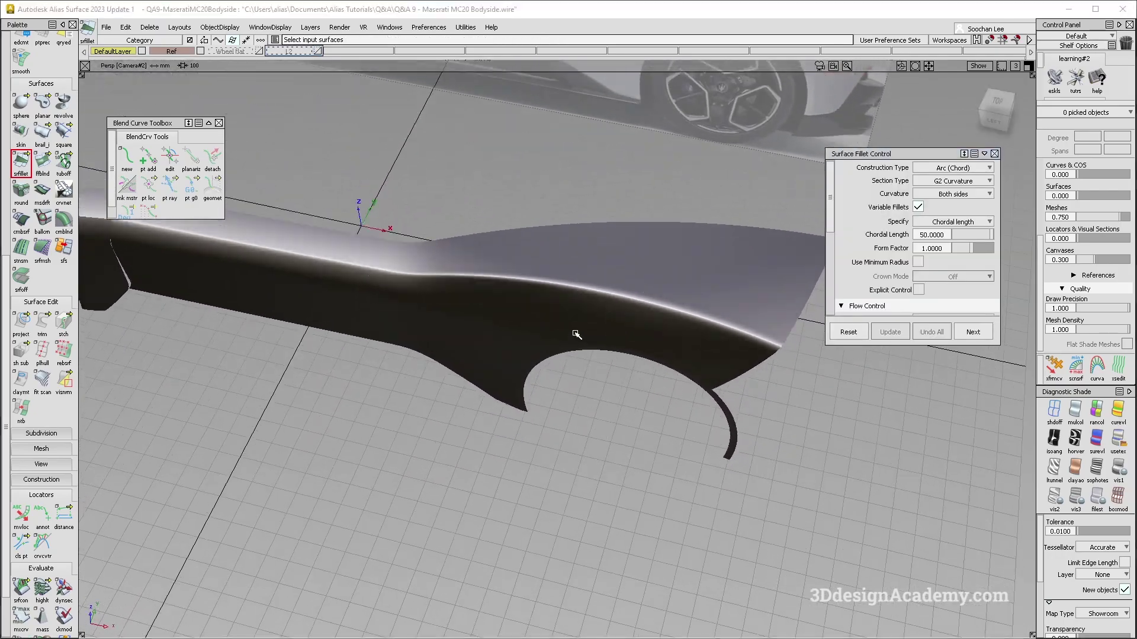
key("alt+Tab")
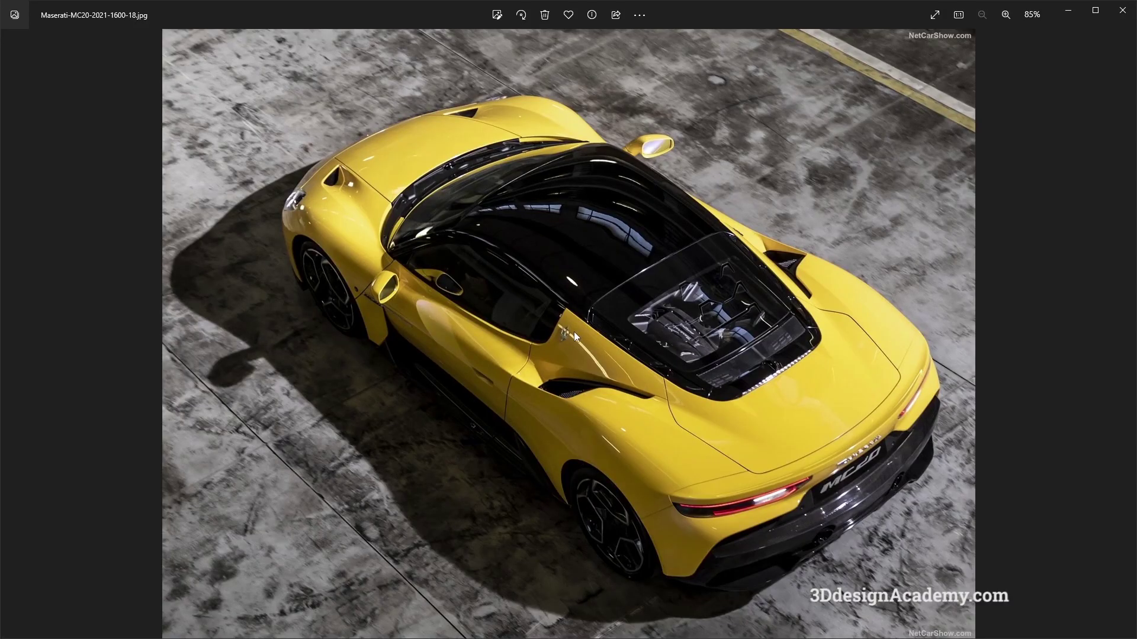
key("alt+Tab")
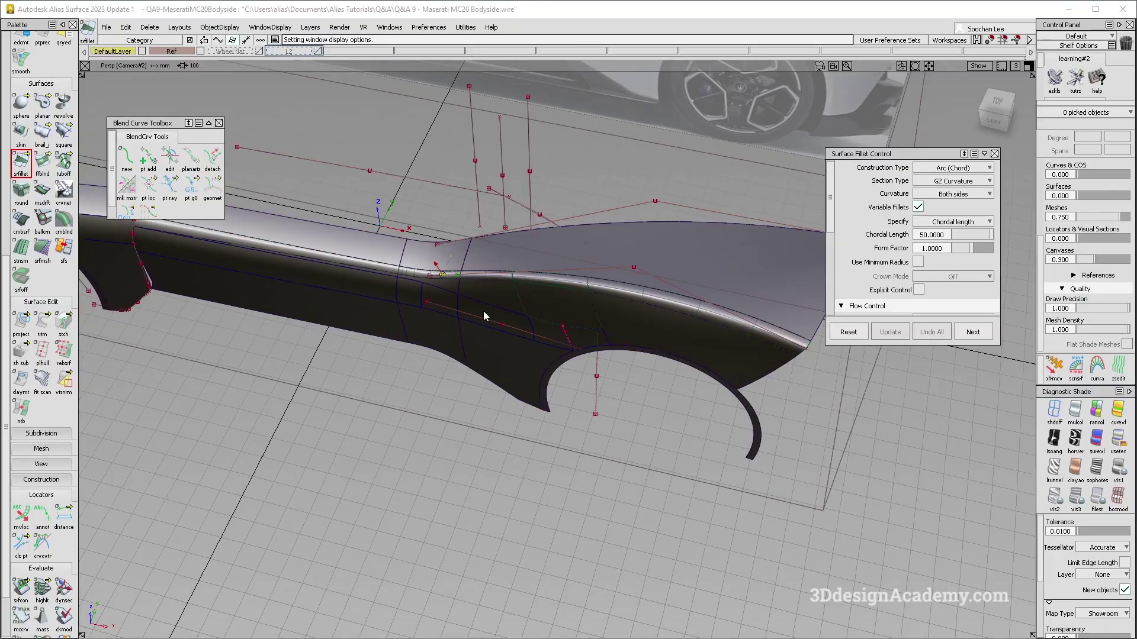
key("alt+Tab")
key("alt+Tab")
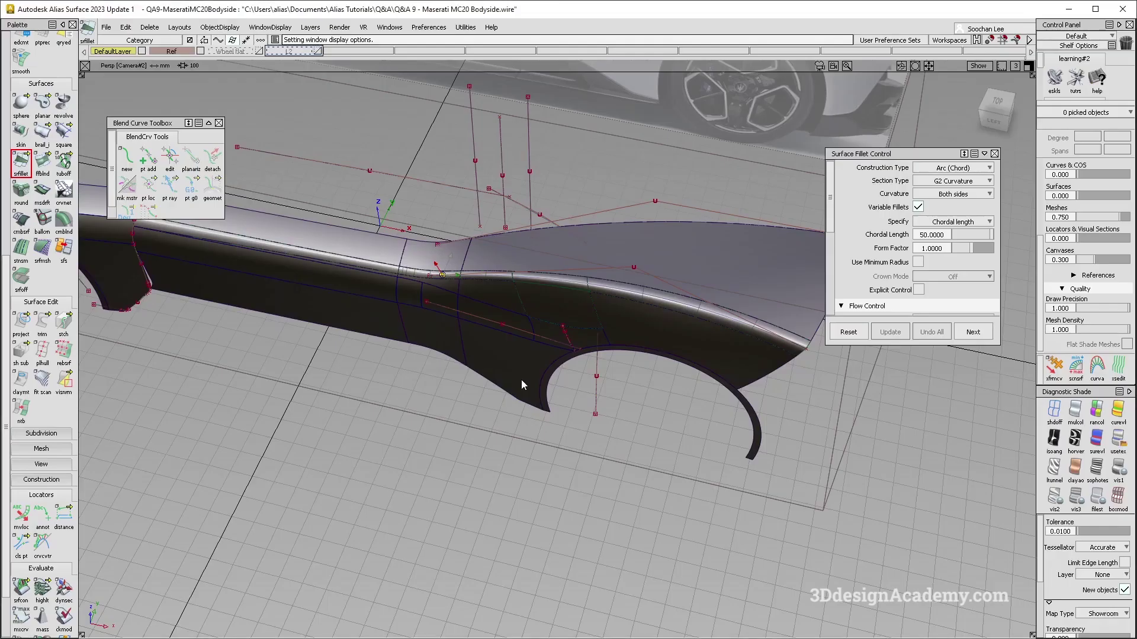
left_click(438, 274)
left_click_drag(434, 276, 421, 278)
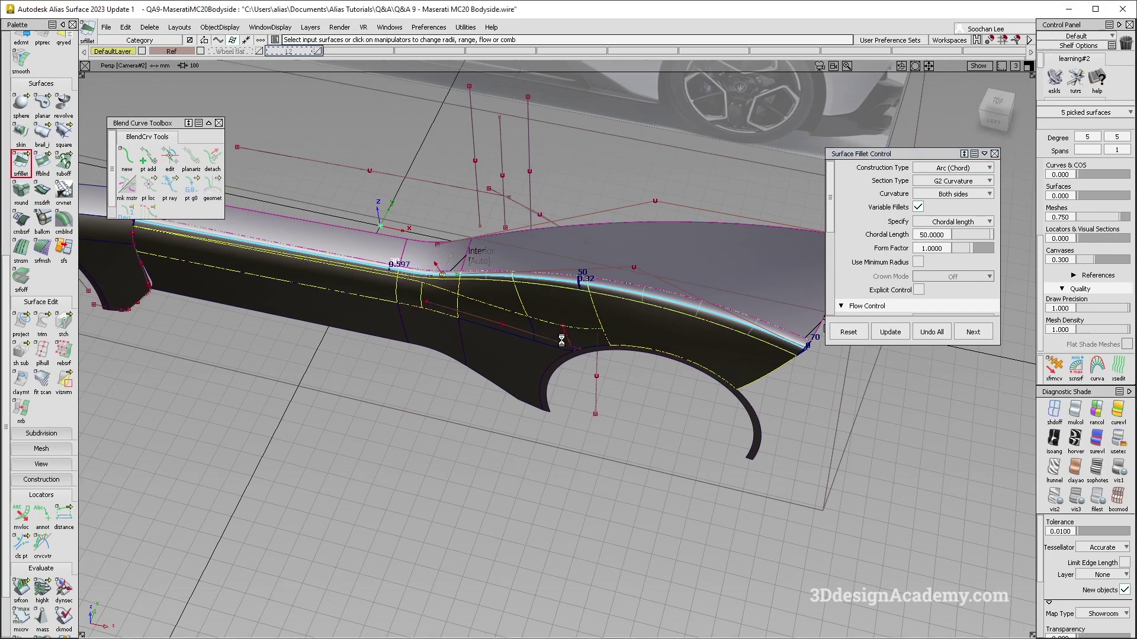
Compare the haunch with the reference photo and move the fillet's 50 chordal length point forward to 0.4126
key("alt+m")
left_click_drag(480, 309, 518, 330, "alt+shift")
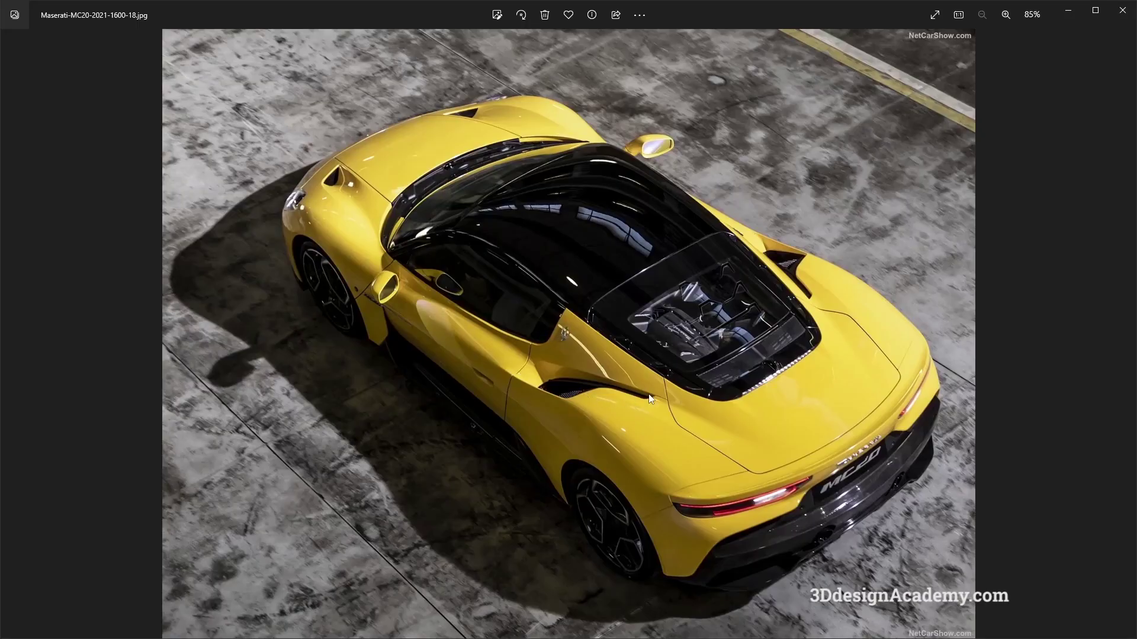
key("alt+Tab")
left_click_drag(652, 396, 654, 352, "alt+shift")
key("alt+Tab")
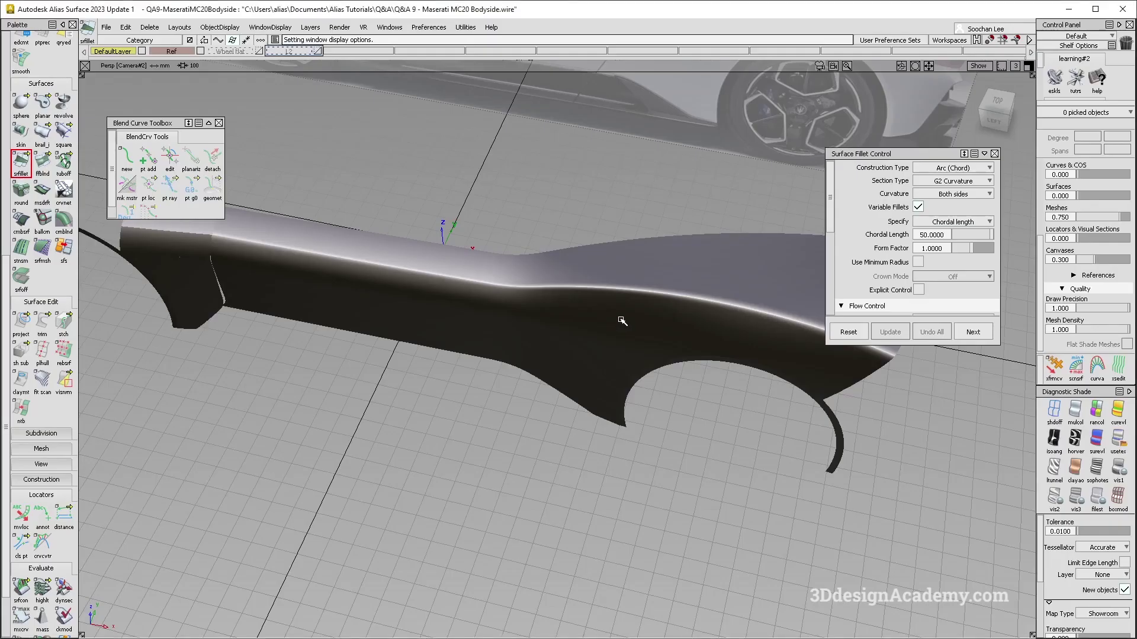
left_click(622, 290)
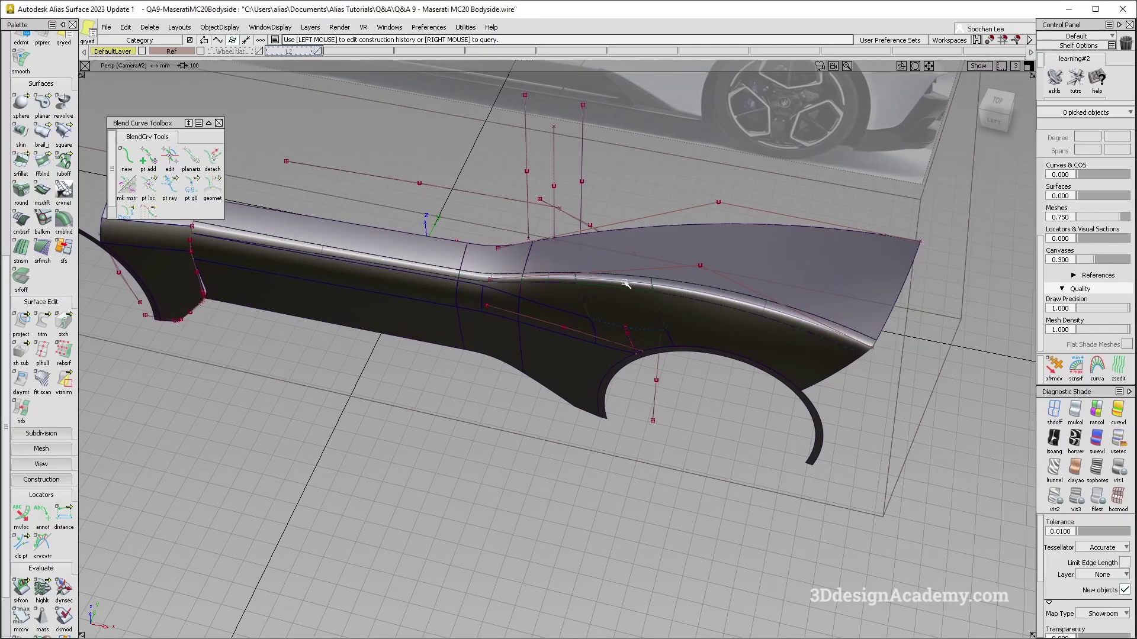
left_click(681, 296)
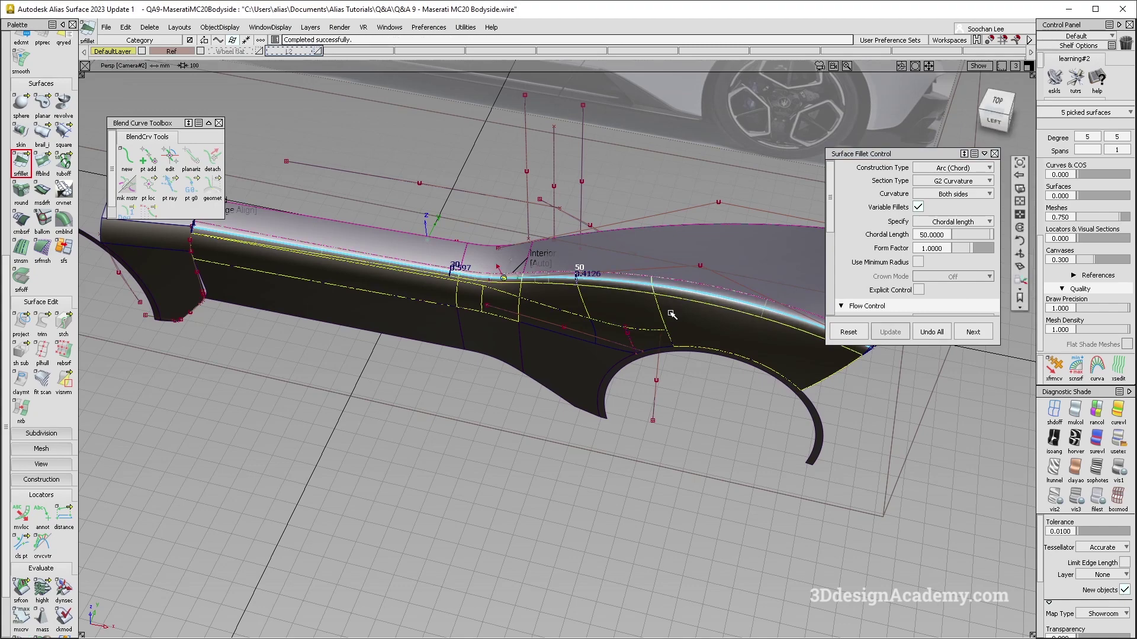
Compare the adjusted fillet highlight with the MC20 photo and examine it from the door shoulder to the rear haunch
left_click_drag(670, 314, 620, 398, "alt+shift")
left_click_drag(632, 349, 606, 314, "ctrl+shift")
right_click_drag(606, 314, 596, 332, "ctrl+shift")
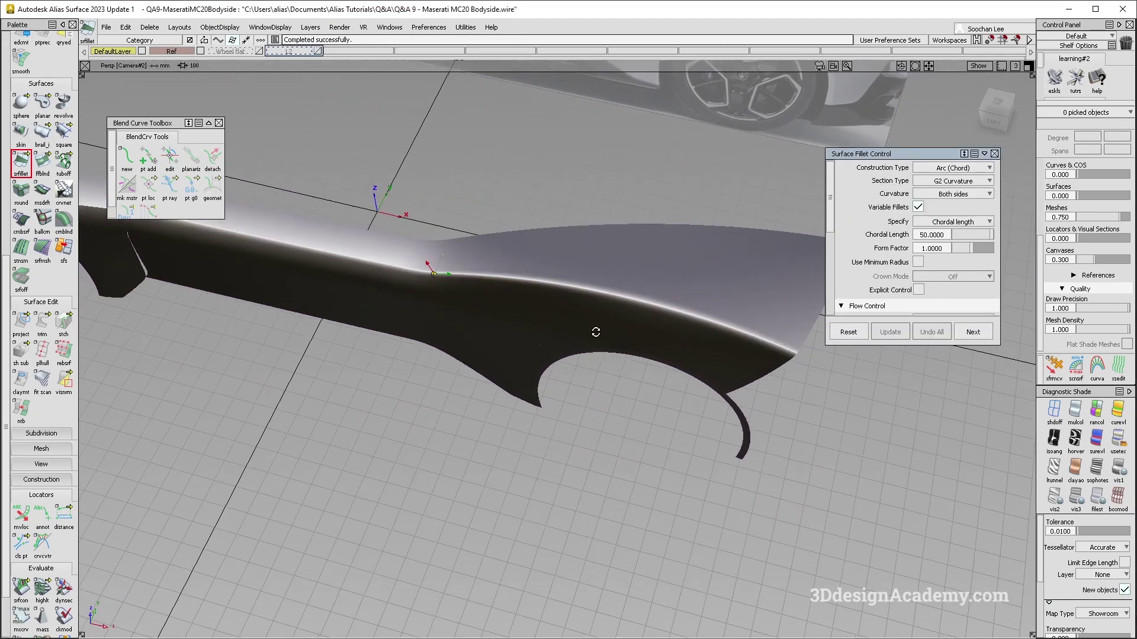
key("alt+Tab")
key("alt+Tab")
left_click_drag(601, 317, 637, 287, "alt+shift")
right_click_drag(633, 272, 680, 271, "alt+shift")
left_click_drag(679, 271, 260, 334, "alt+shift")
left_click(488, 315, "alt+shift")
middle_click_drag(260, 334, 546, 314, "alt+shift")
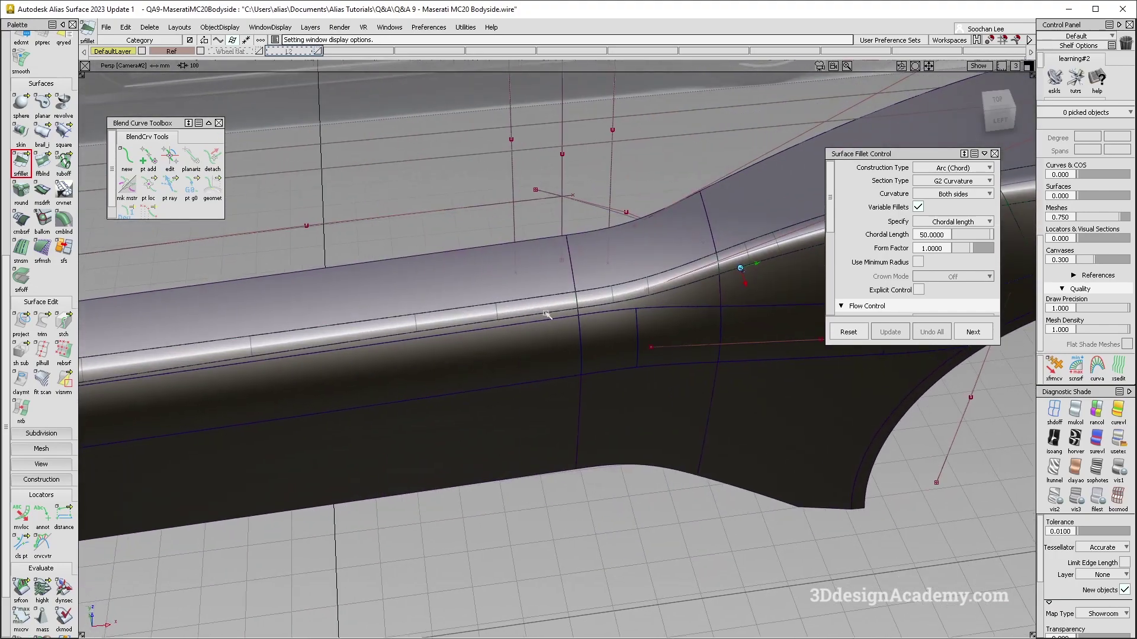
right_click_drag(711, 317, 545, 325, "alt+shift")
middle_click_drag(787, 275, 599, 291, "alt+shift")
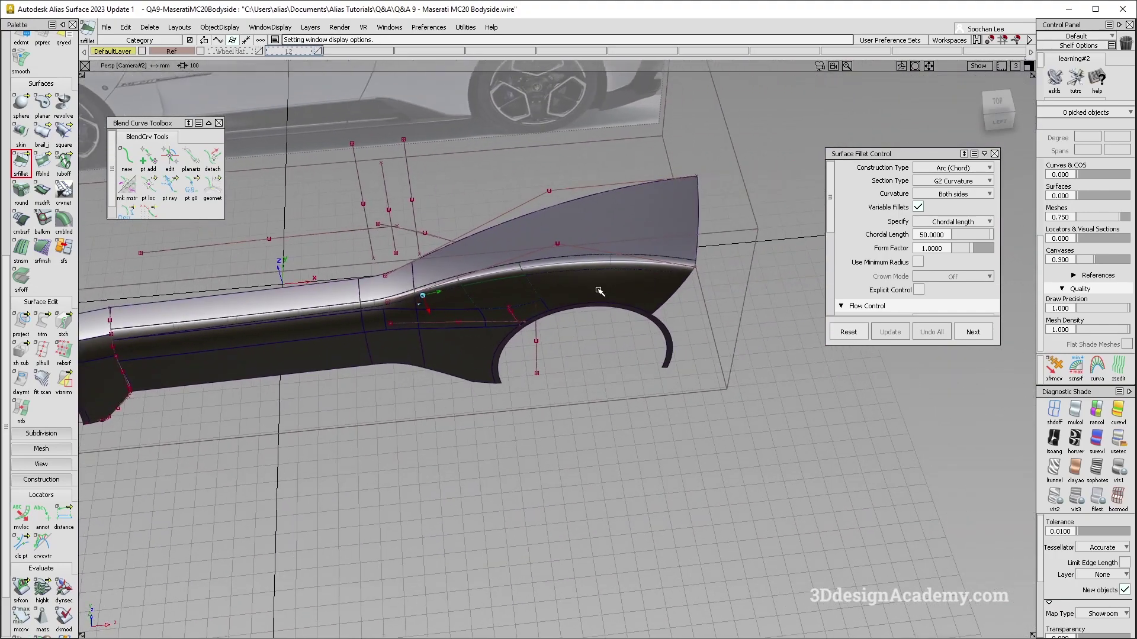
left_click(602, 277, "alt+shift")
right_click_drag(601, 277, 634, 270, "alt+shift")
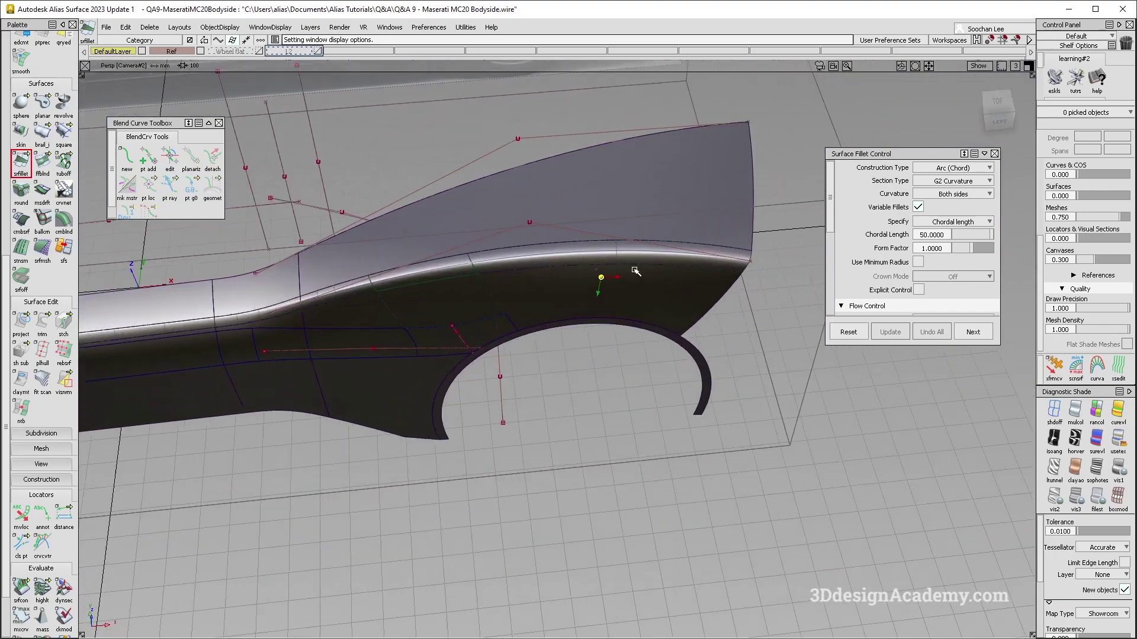
Examine the fillet's transition and highlight flow along the straight shoulder just ahead of the rear haunch
left_click_drag(635, 270, 264, 323, "alt+shift")
middle_click_drag(178, 340, 414, 332, "alt+shift")
left_click(387, 307, "alt+shift")
right_click_drag(387, 307, 666, 306, "alt+shift")
right_click_drag(601, 286, 610, 270, "alt+shift")
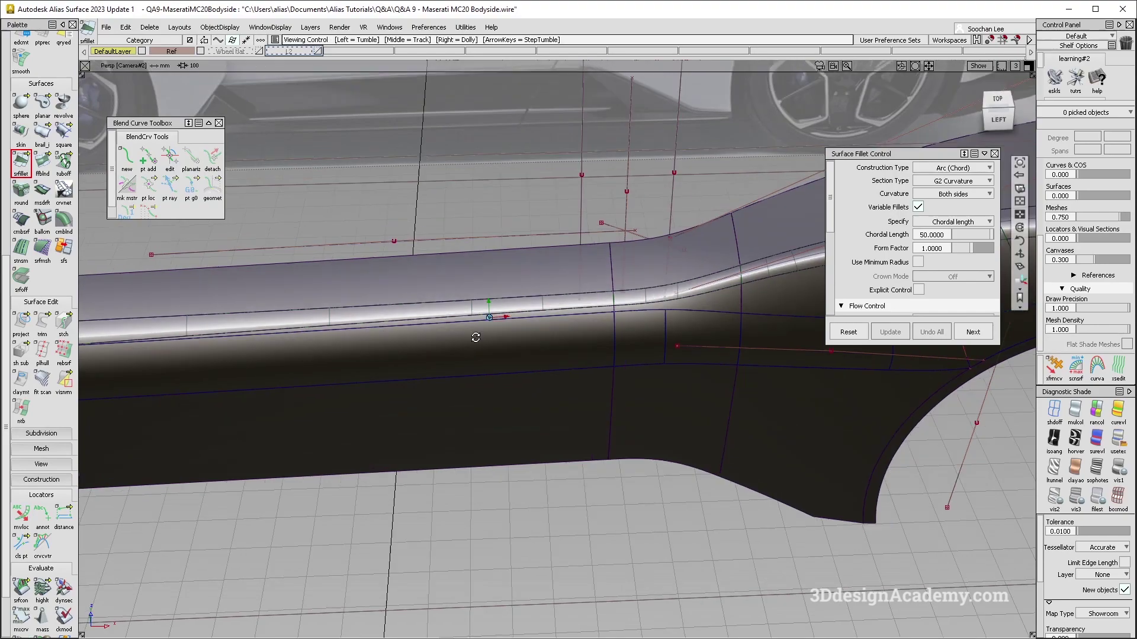
right_click_drag(474, 332, 447, 375, "alt+shift")
middle_click_drag(447, 374, 520, 373, "alt+shift")
left_click_drag(520, 373, 464, 355, "alt+shift")
left_click_drag(487, 397, 492, 319, "ctrl+shift")
left_click_drag(413, 344, 377, 318, "alt+shift")
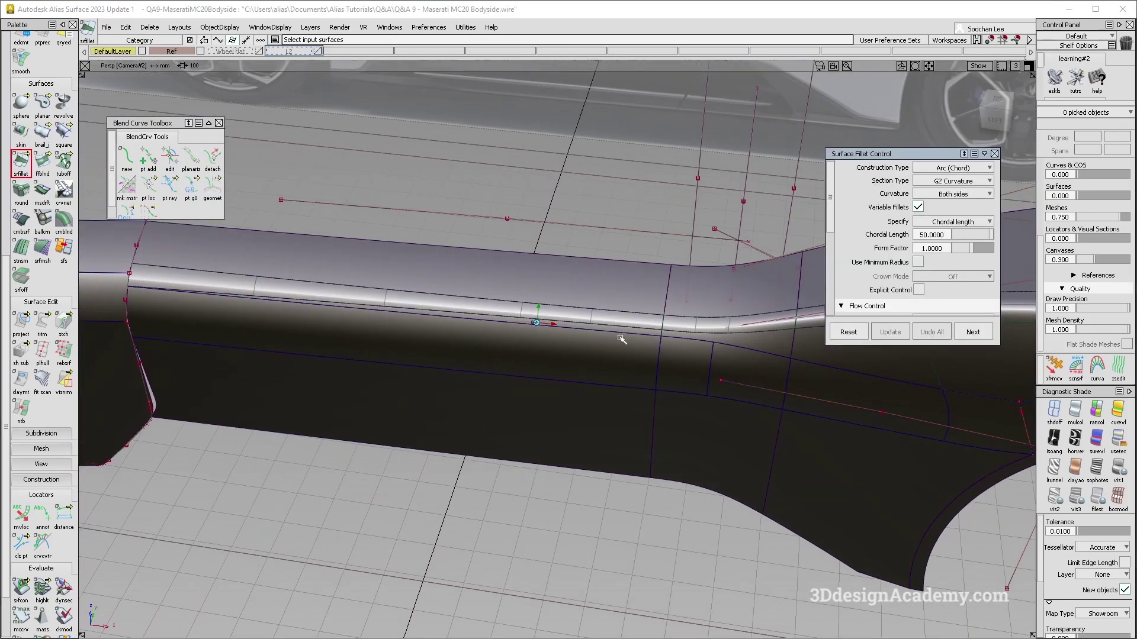
right_click_drag(620, 339, 553, 330, "alt+shift")
left_click_drag(553, 329, 723, 347, "alt+shift")
middle_click_drag(723, 347, 629, 307, "alt+shift")
left_click_drag(630, 307, 568, 296, "ctrl+shift")
Reopen the shoulder fillet and move its 30 chordal length point to 0.5836, at the body side patch boundary
left_click(526, 287)
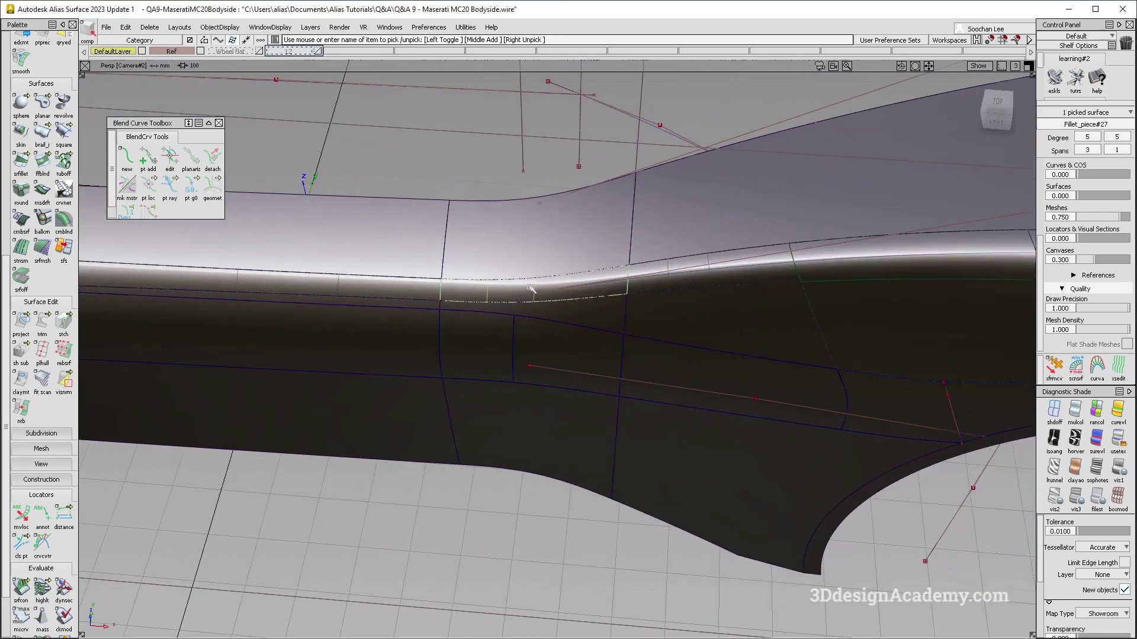
middle_click_drag(703, 306, 587, 308, "alt+shift")
left_click_drag(608, 384, 631, 275, "ctrl+shift")
left_click(632, 276)
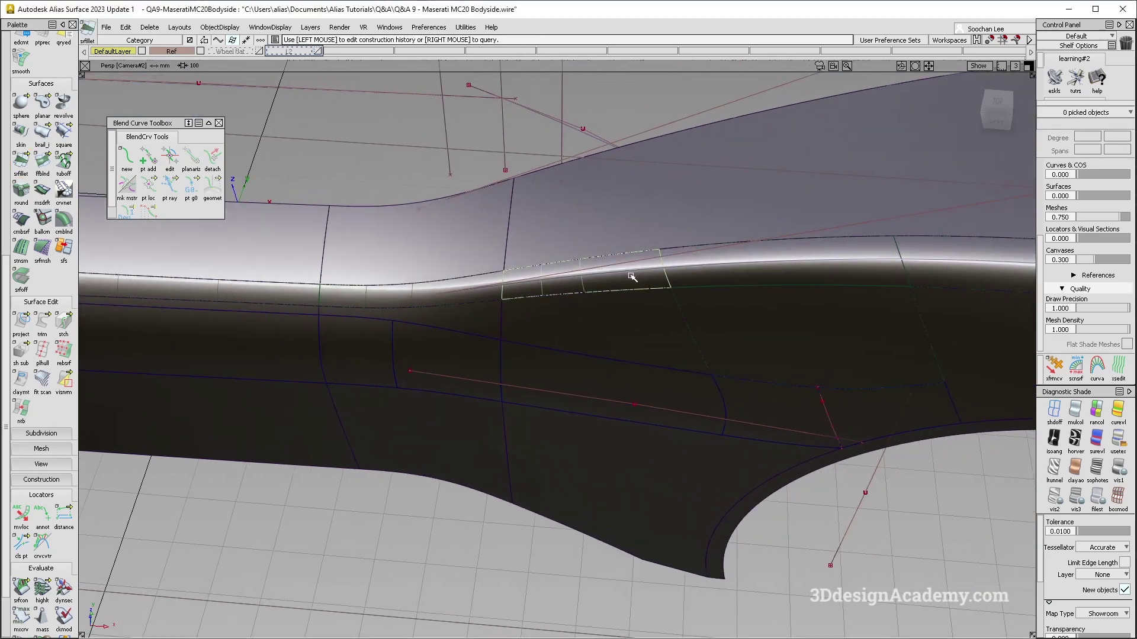
middle_click_drag(512, 330, 549, 322, "alt+shift")
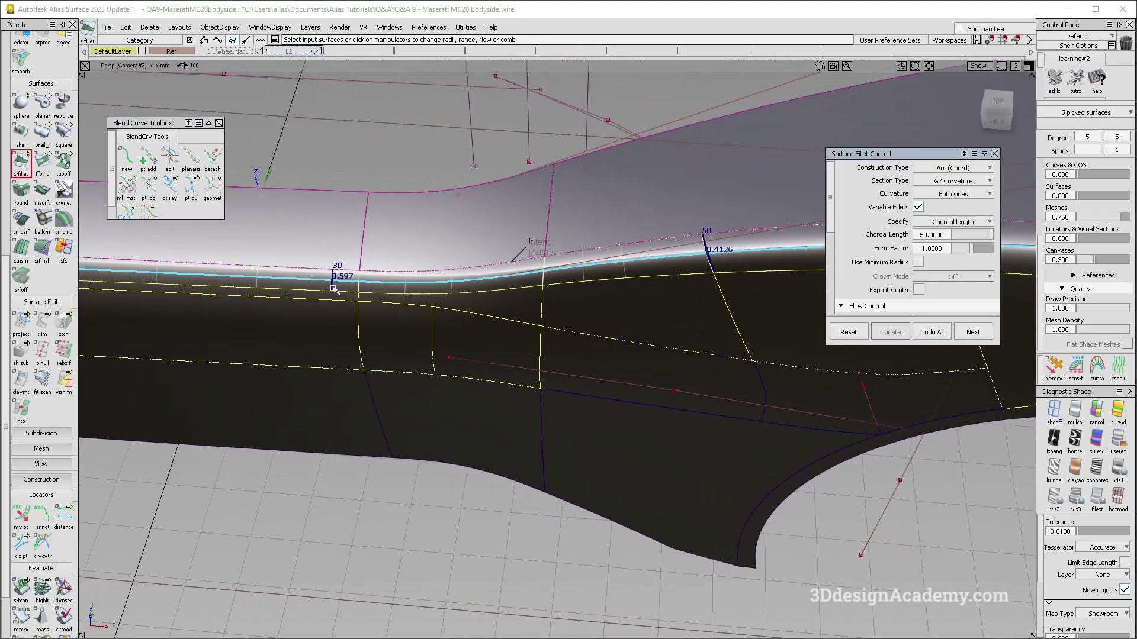
left_click_drag(333, 289, 350, 290)
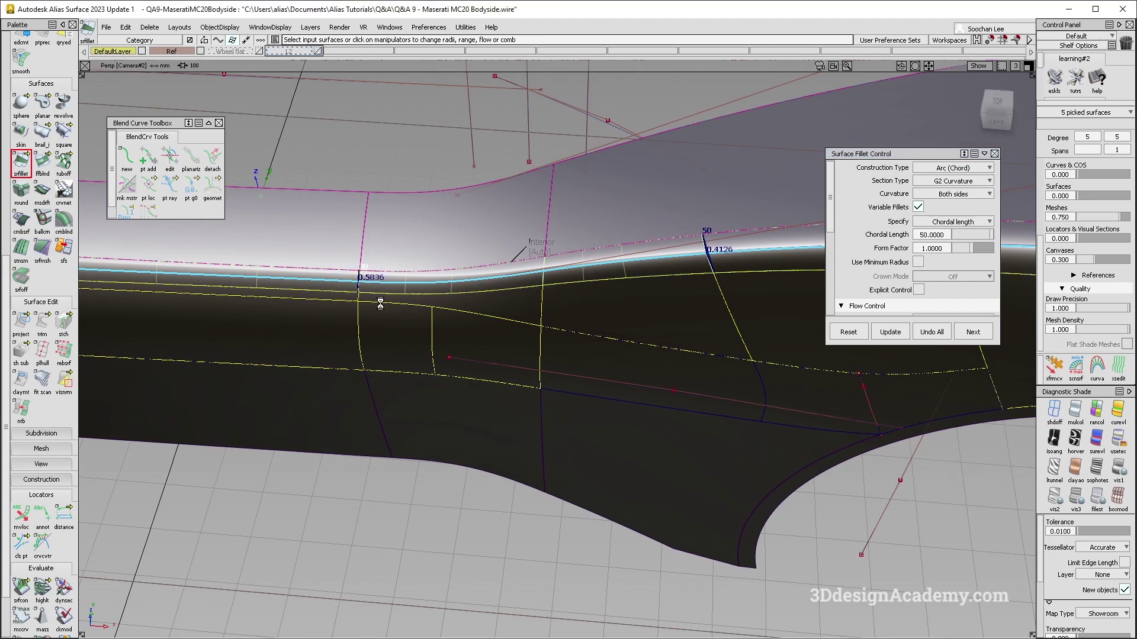
Inspect the rebuilt fillet's highlight along the whole shoulder and over the rear haunch
right_click_drag(414, 316, 204, 290, "alt+shift")
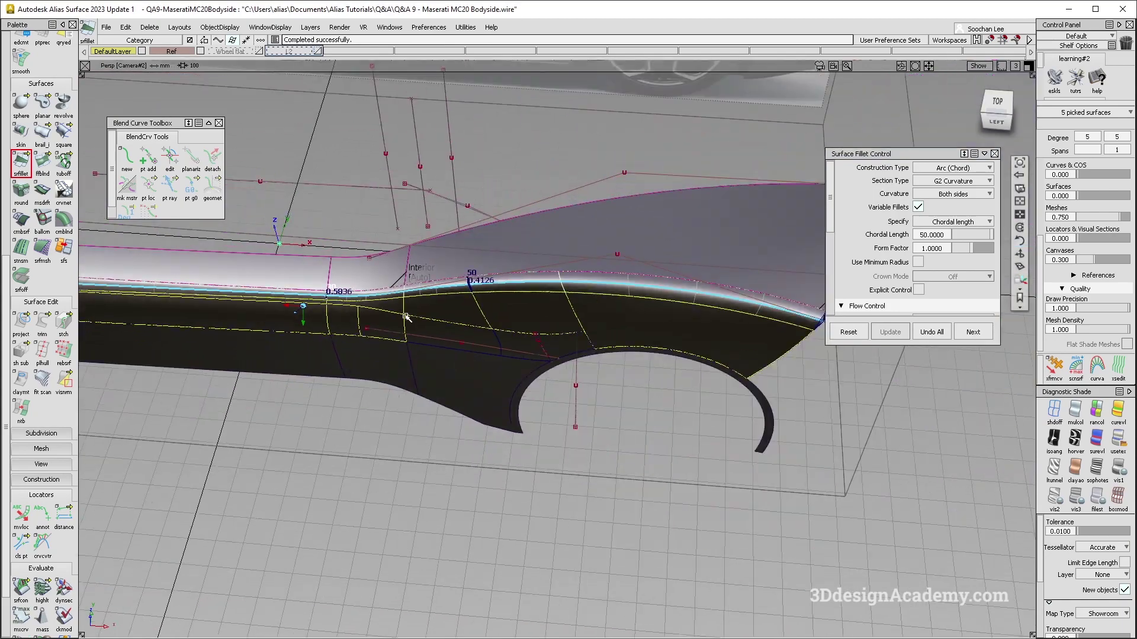
middle_click_drag(204, 290, 337, 300, "alt+shift")
right_click_drag(227, 294, 366, 305, "alt+shift")
middle_click_drag(366, 305, 6, 311, "alt+shift")
middle_click_drag(567, 351, 492, 336, "alt+shift")
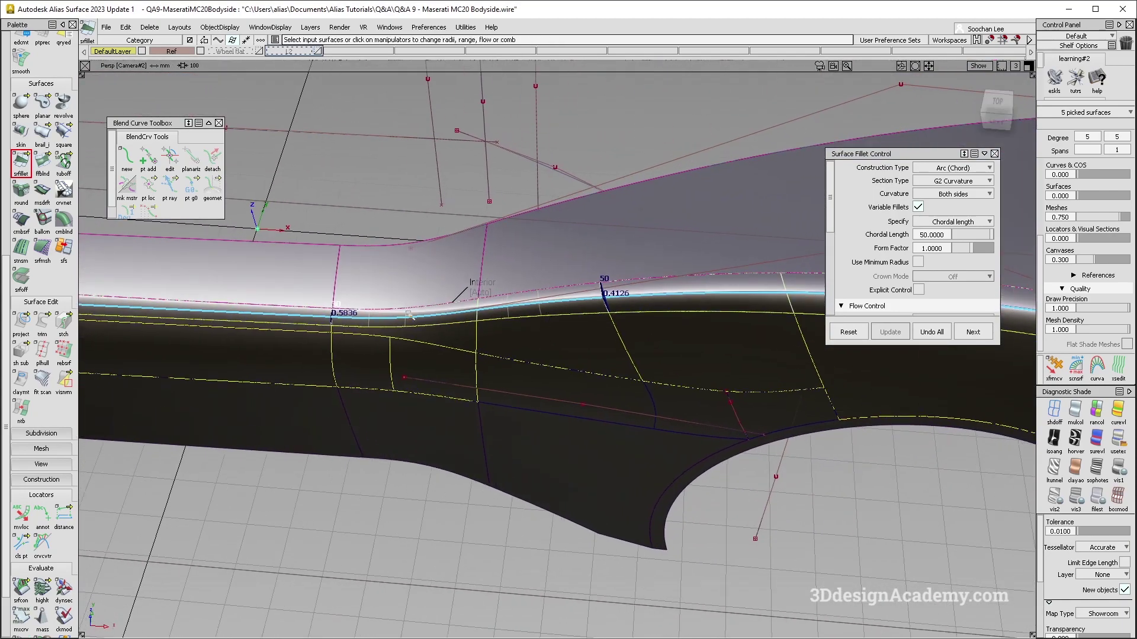
left_click_drag(399, 398, 399, 349, "ctrl+shift")
middle_click_drag(393, 352, 519, 337, "alt+shift")
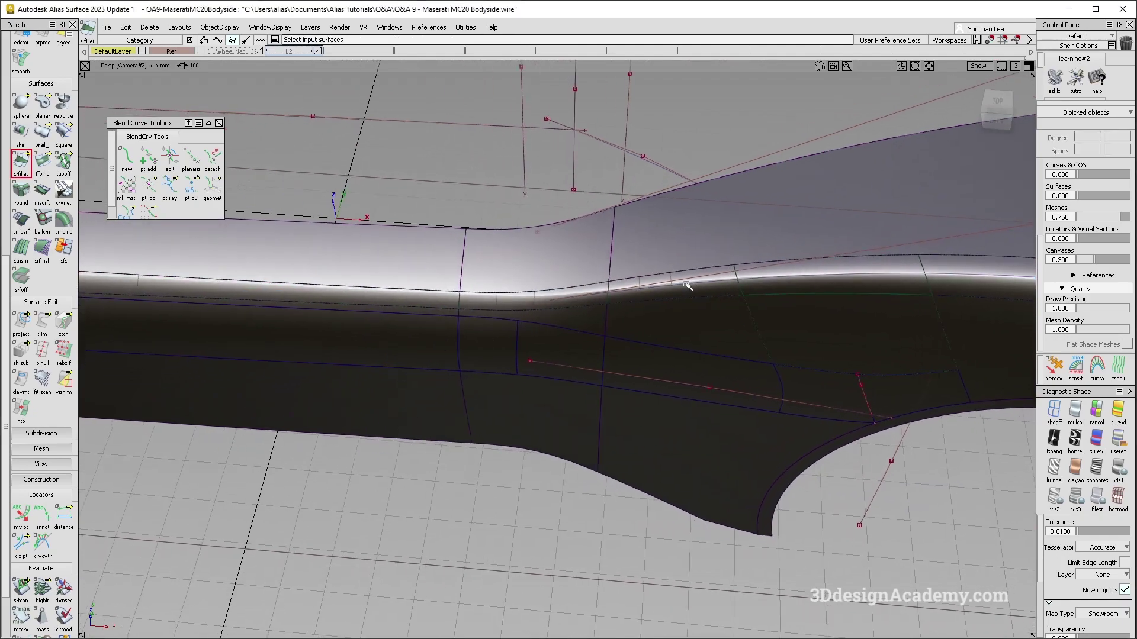
middle_click_drag(638, 288, 525, 285, "alt+shift")
right_click_drag(524, 285, 403, 350, "alt+shift")
middle_click_drag(393, 354, 517, 327, "alt+shift")
mouse_move(519, 328)
left_mouse_down("alt+shift")
mouse_move(522, 223)
mouse_move(497, 204)
mouse_move(510, 320)
left_mouse_up("alt+shift")
right_click_drag(728, 249, 660, 261, "alt+shift")
middle_click_drag(660, 261, 607, 301, "alt+shift")
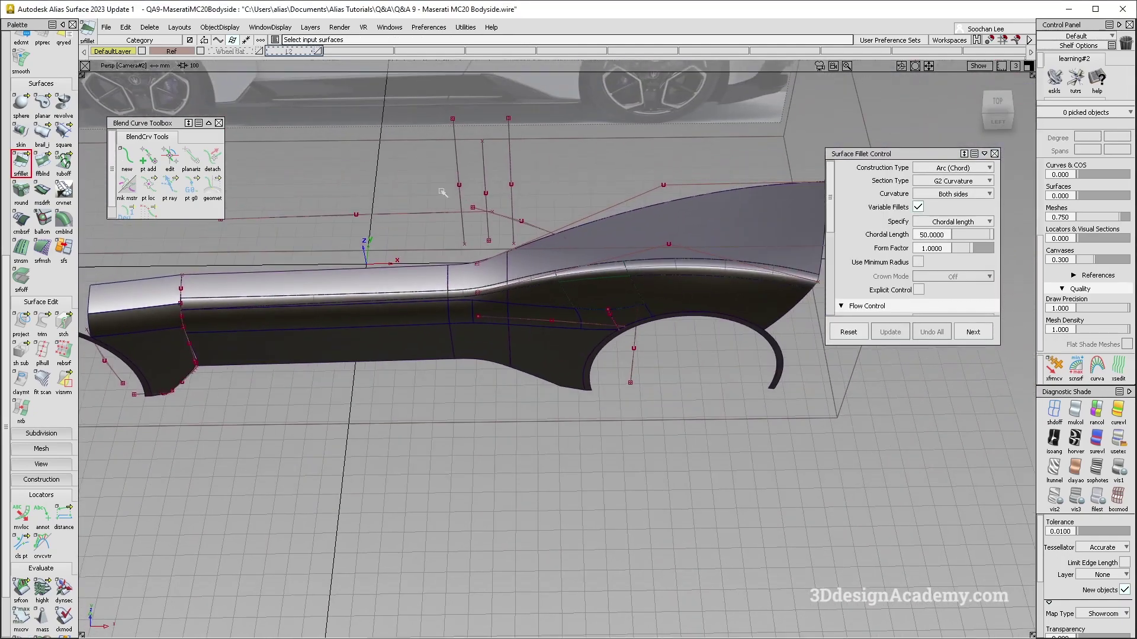
left_click_drag(442, 192, 414, 191, "ctrl+shift")
left_click_drag(415, 190, 708, 351)
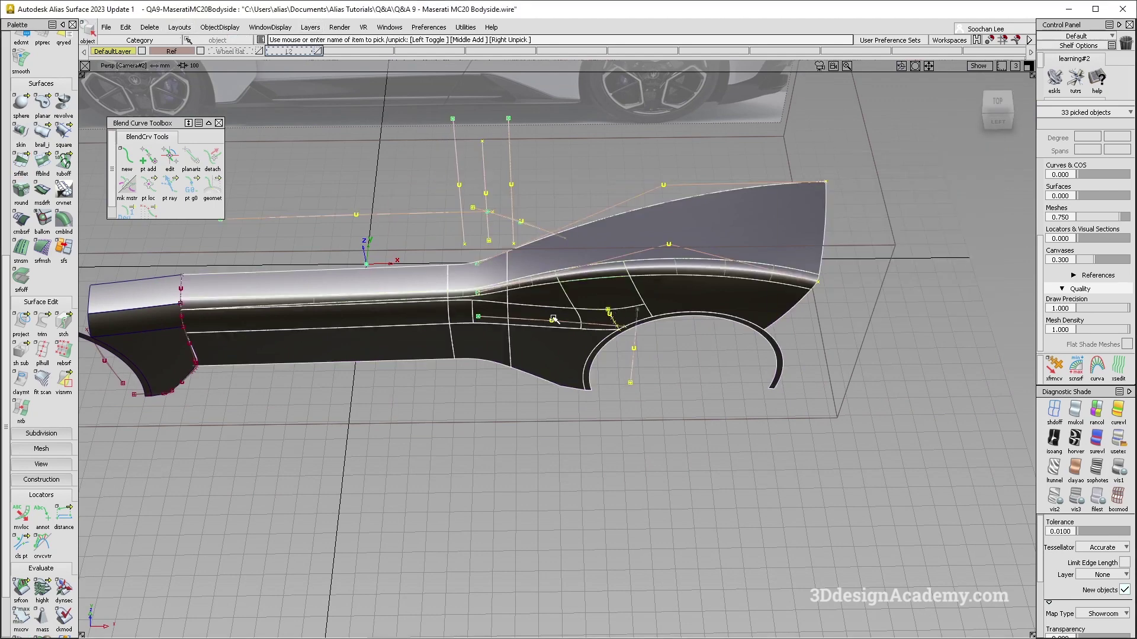
left_click_drag(583, 274, 602, 300, "ctrl+shift")
right_click_drag(601, 300, 644, 252, "alt+shift")
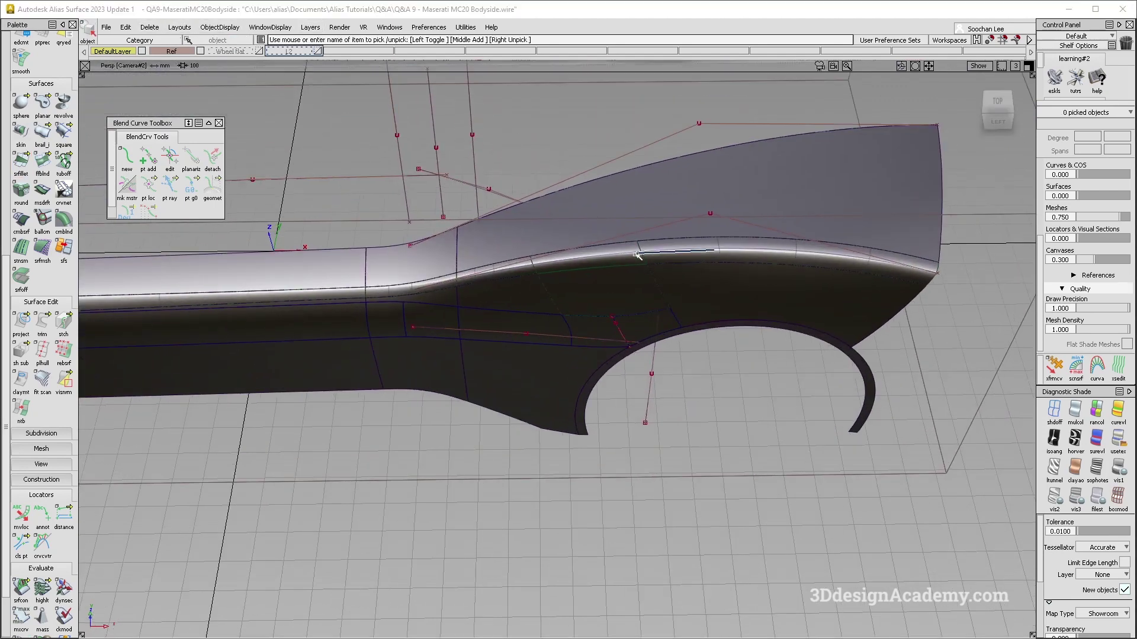
Try Bezier Surfaces on the shoulder fillet, inspect the resulting patch layout, and turn the option off again
left_click_drag(644, 252, 624, 262, "ctrl+shift")
left_click(623, 262)
scroll(927, 284, "down", 5)
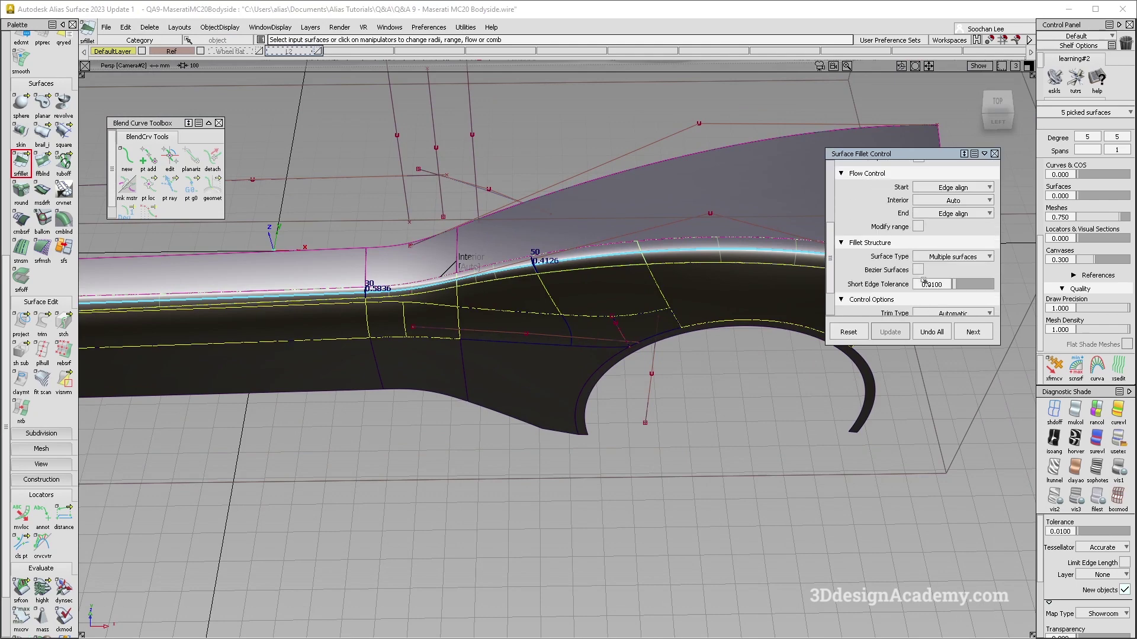
left_click(918, 270)
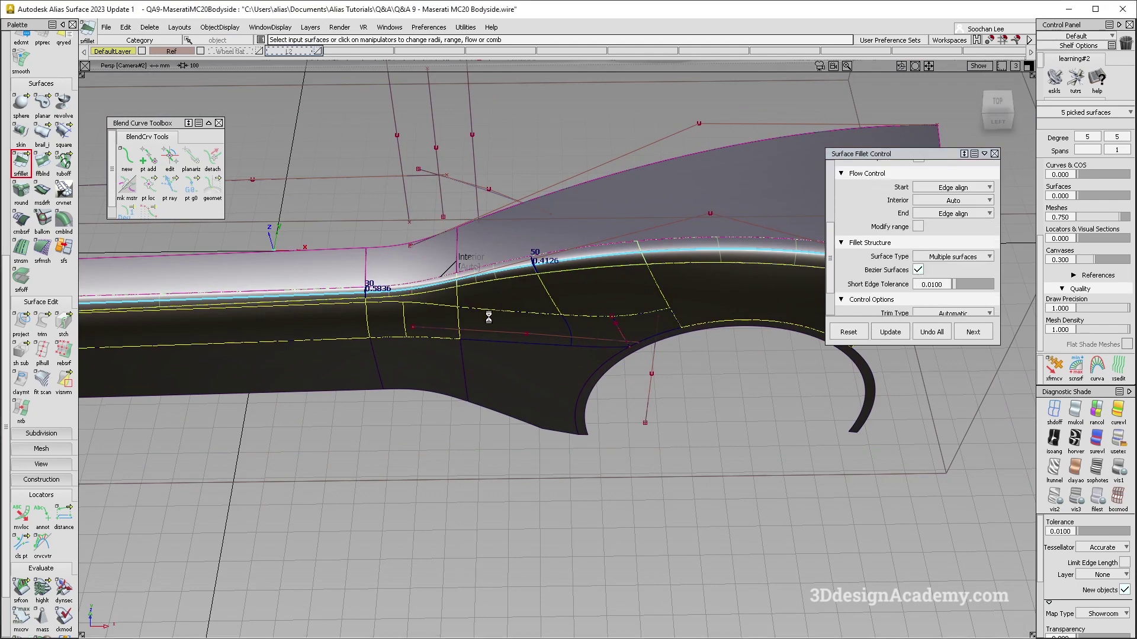
middle_click_drag(513, 310, 932, 285, "alt+shift")
middle_click_drag(650, 304, 377, 302, "alt+shift")
middle_click_drag(554, 276, 527, 297, "alt+shift")
left_click(918, 269)
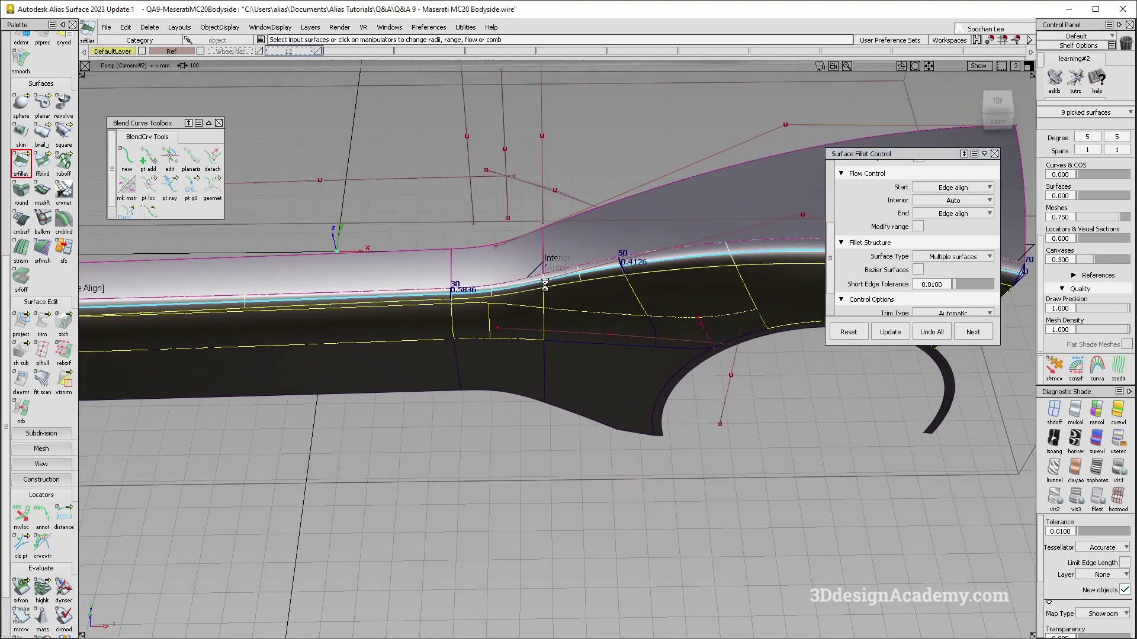
Pick all the body side surfaces and curves and delete their construction history
right_click_drag(468, 311, 510, 299, "alt+shift")
left_click_drag(468, 391, 450, 197, "ctrl+shift")
left_click_drag(375, 132, 934, 413)
left_click(150, 28)
left_click(154, 54)
left_click(536, 393)
Switch the diagnostic shading to multi-color and compare the body side ahead of the rear arch with the MC20 photo
left_click_drag(592, 427, 622, 334, "alt+shift")
left_click_drag(498, 343, 630, 497, "alt+shift")
left_click(1075, 409)
left_click_drag(663, 344, 634, 342, "alt+shift")
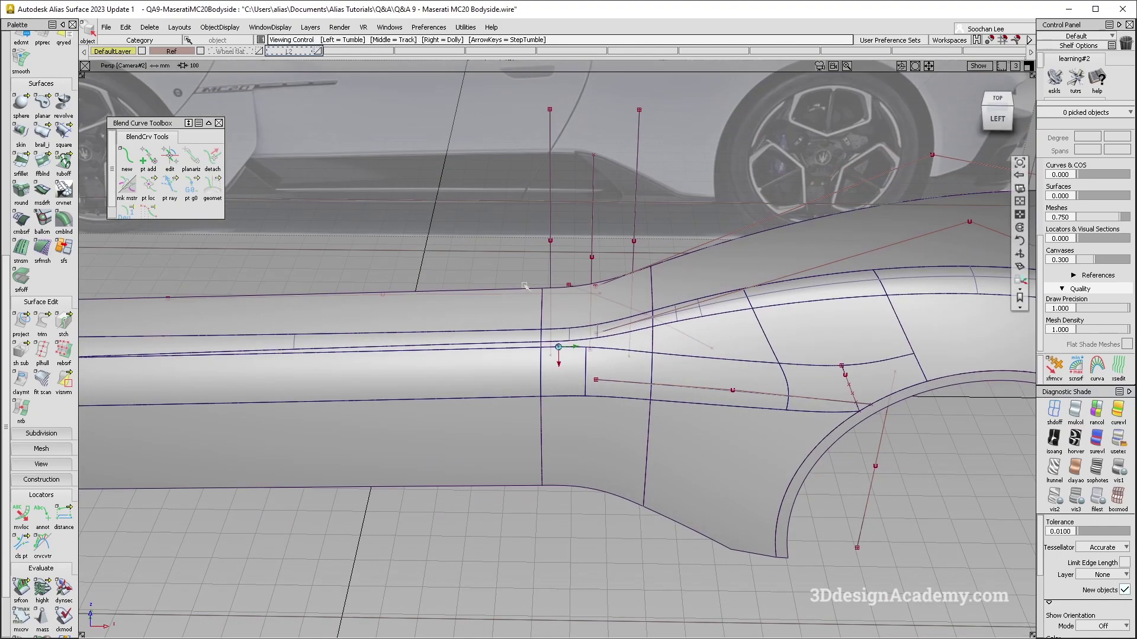
left_click_drag(554, 329, 572, 313, "alt+shift")
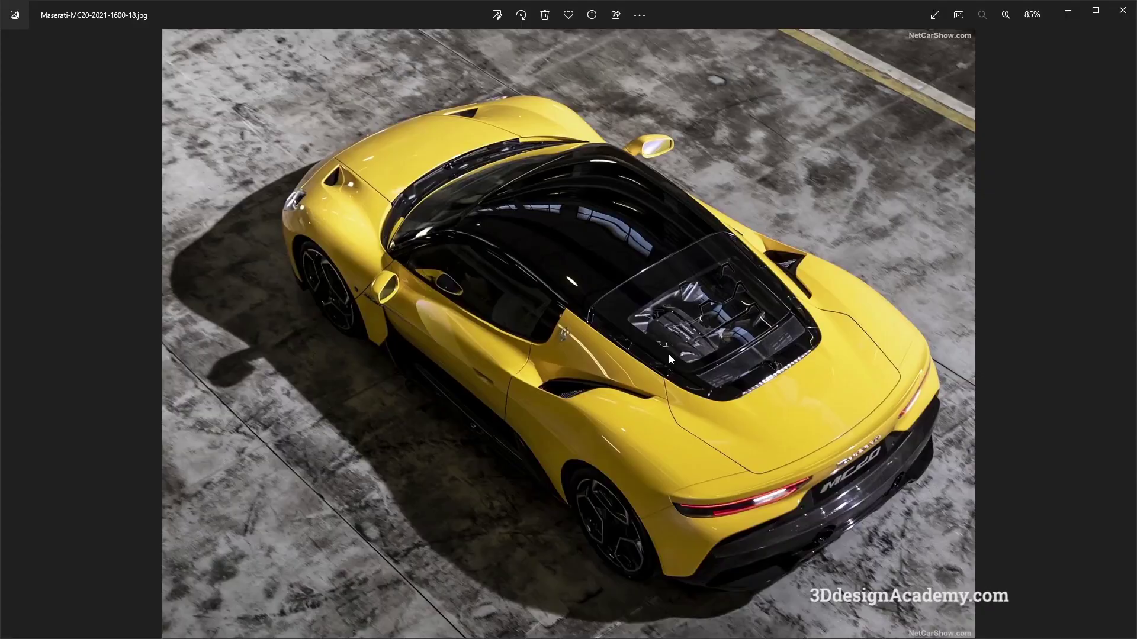
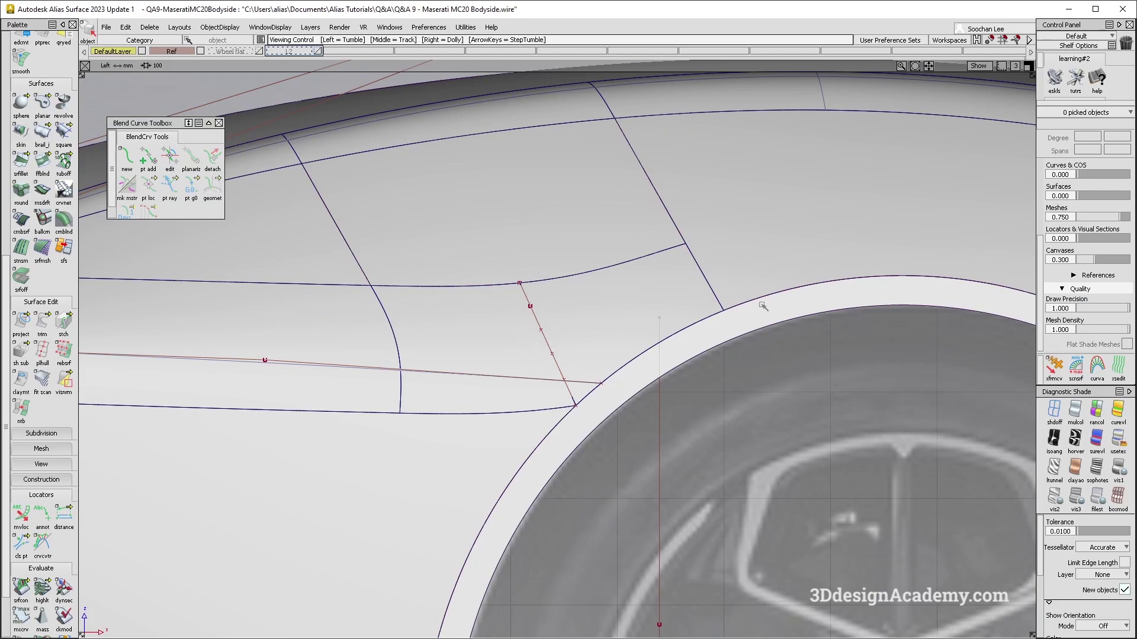
Untrim the square surface below the shoulder fillet, ahead of the rear wheel arch
right_click_drag(740, 314, 538, 327, "alt+shift")
middle_click_drag(537, 328, 428, 335, "alt+shift")
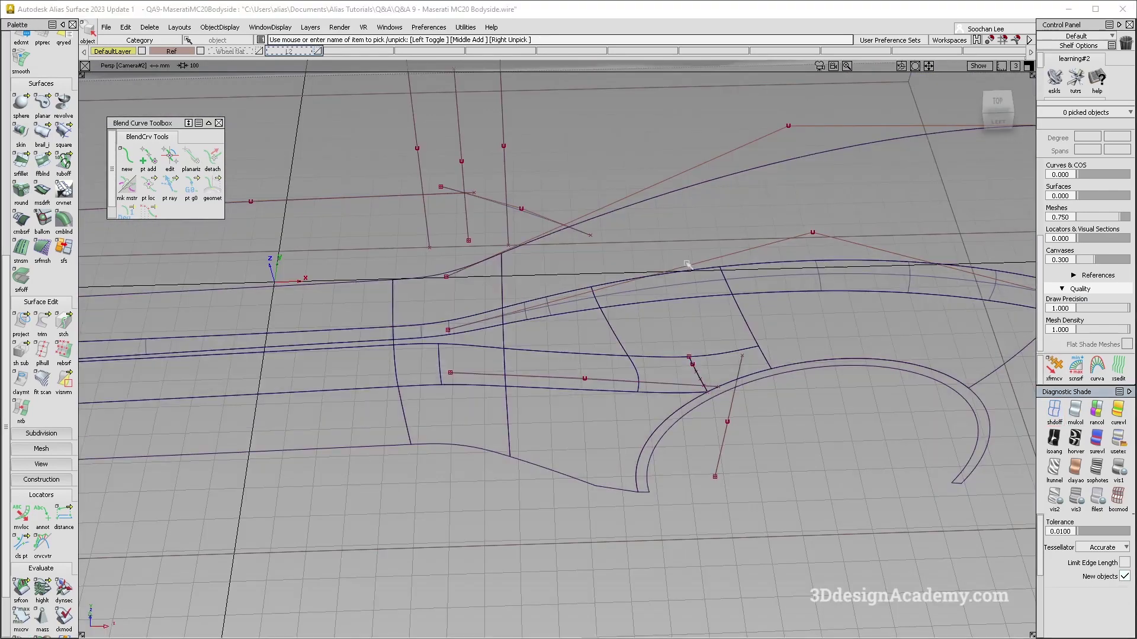
left_click(574, 336)
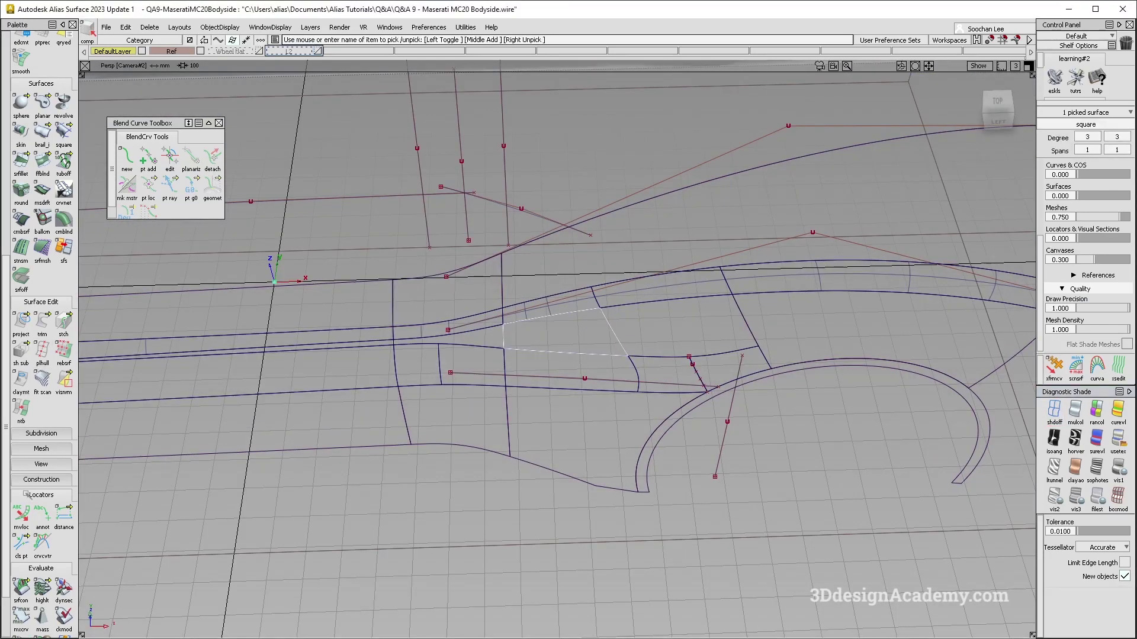
left_click_drag(45, 334, 107, 325)
left_click(544, 342)
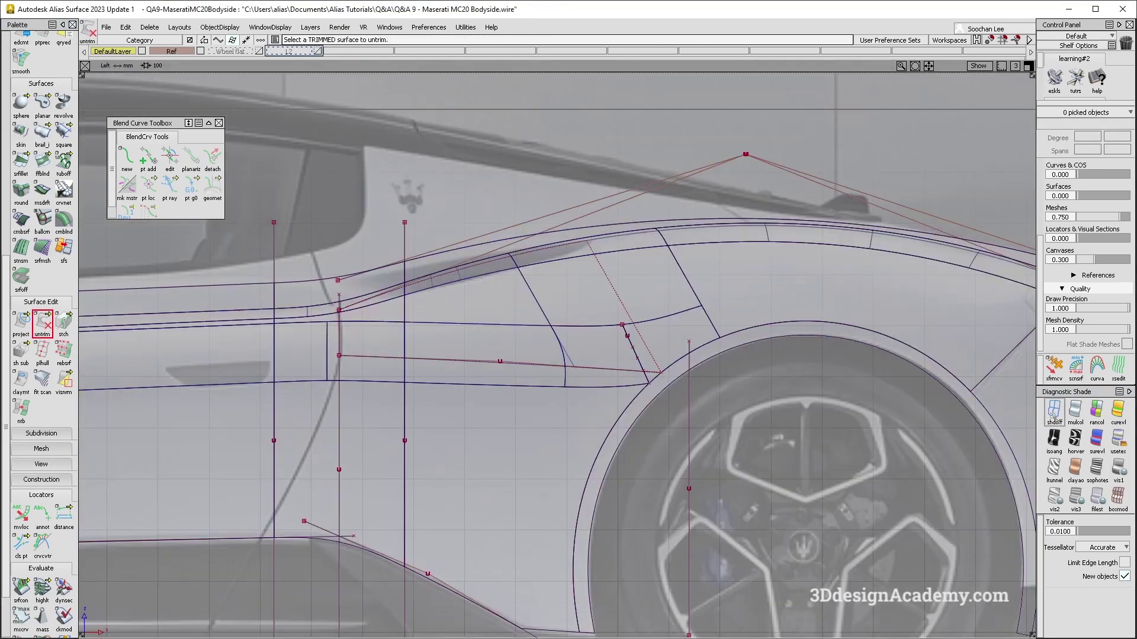
Compare the untrimmed area with the side intake in the MC20 side photo, checking the upper shoulder surface and nearby edges
scroll(429, 304, "up", 2)
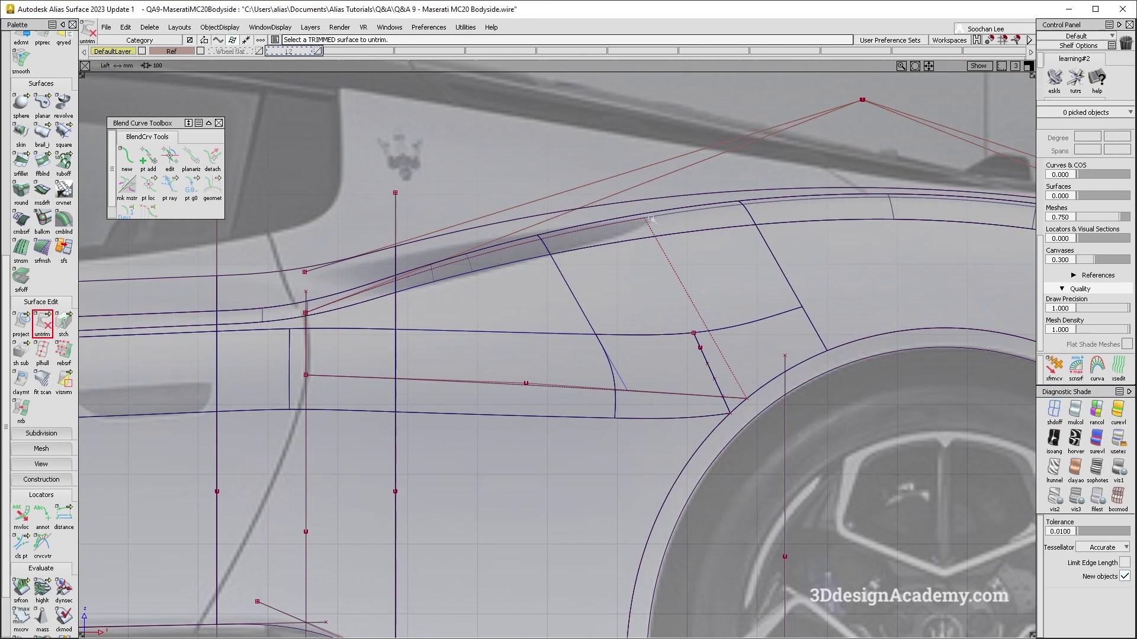
middle_click_drag(612, 265, 588, 294, "alt+shift")
left_click(590, 307)
left_click(591, 309)
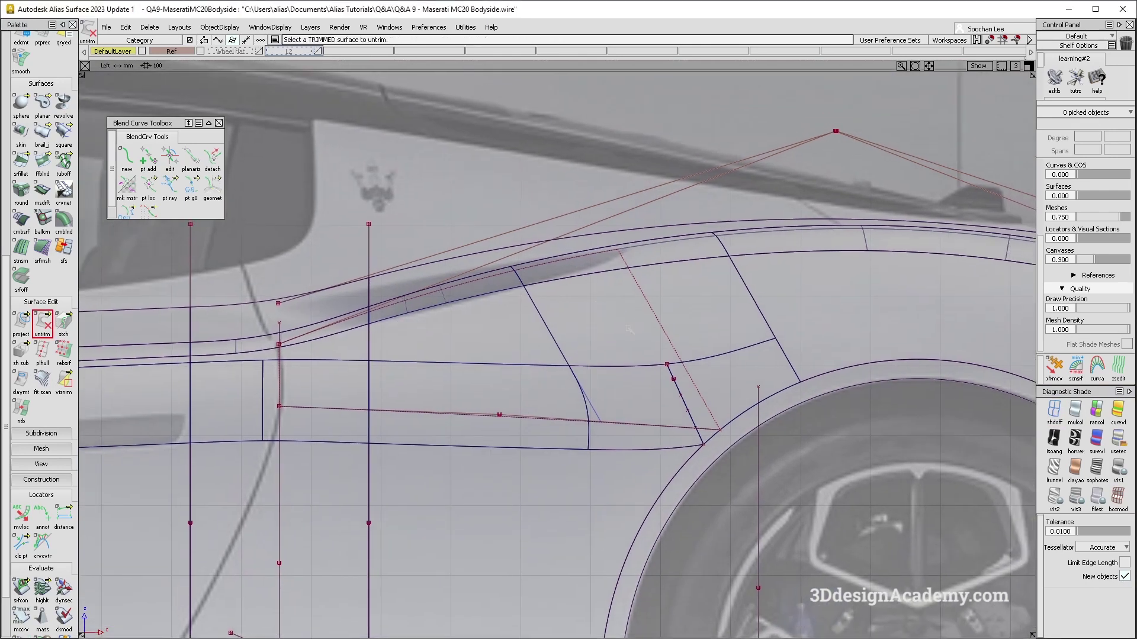
middle_click_drag(504, 413, 586, 411, "alt+shift")
left_click_drag(564, 380, 508, 155, "ctrl+shift")
scroll(43, 331, "up", 5)
left_click_drag(716, 210, 660, 257, "ctrl+shift")
left_click(660, 261)
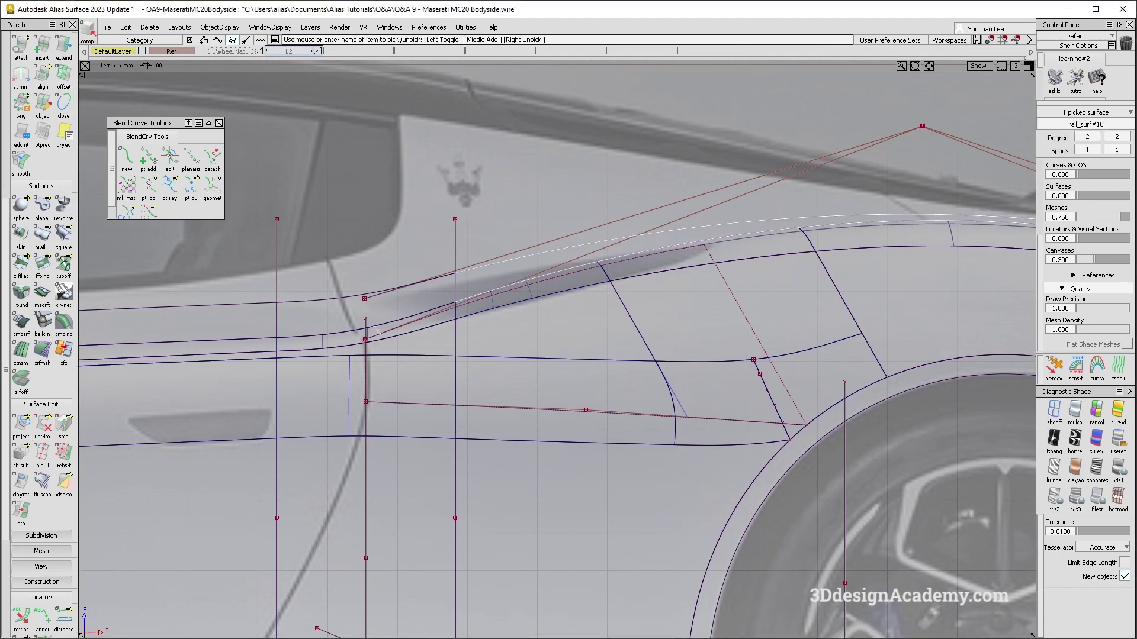
middle_click_drag(579, 304, 578, 326, "alt+shift")
left_click_drag(553, 464, 651, 331, "ctrl+shift")
left_click(706, 276)
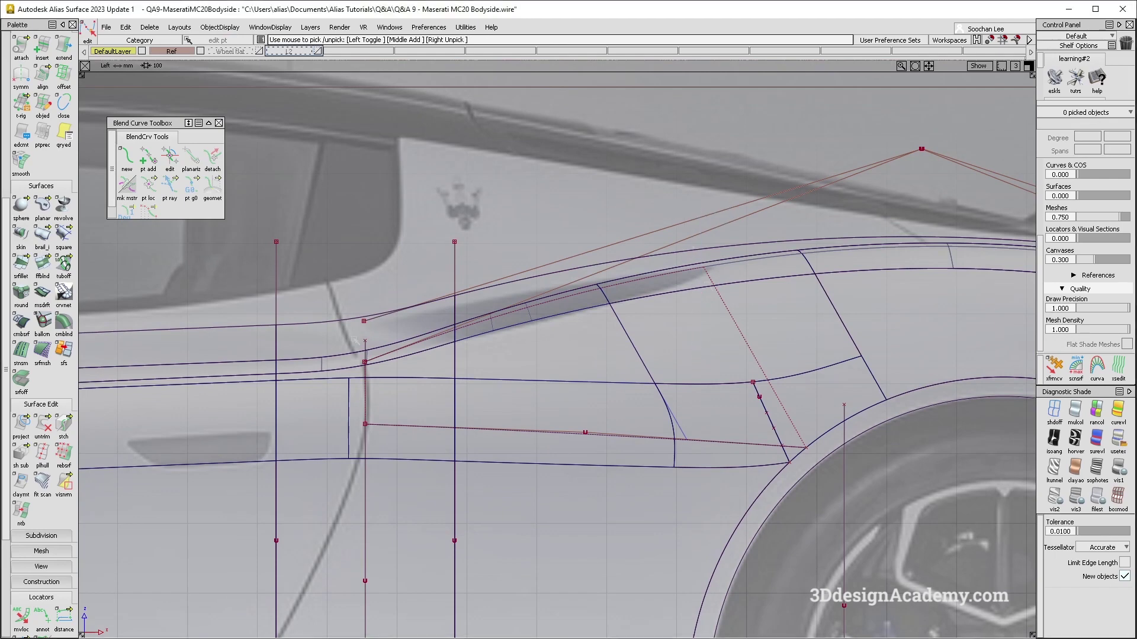
Draw a degree 2 edit point curve from the front to the rear tip of the side intake and shape it with its middle CV
scroll(43, 122, "up", 5)
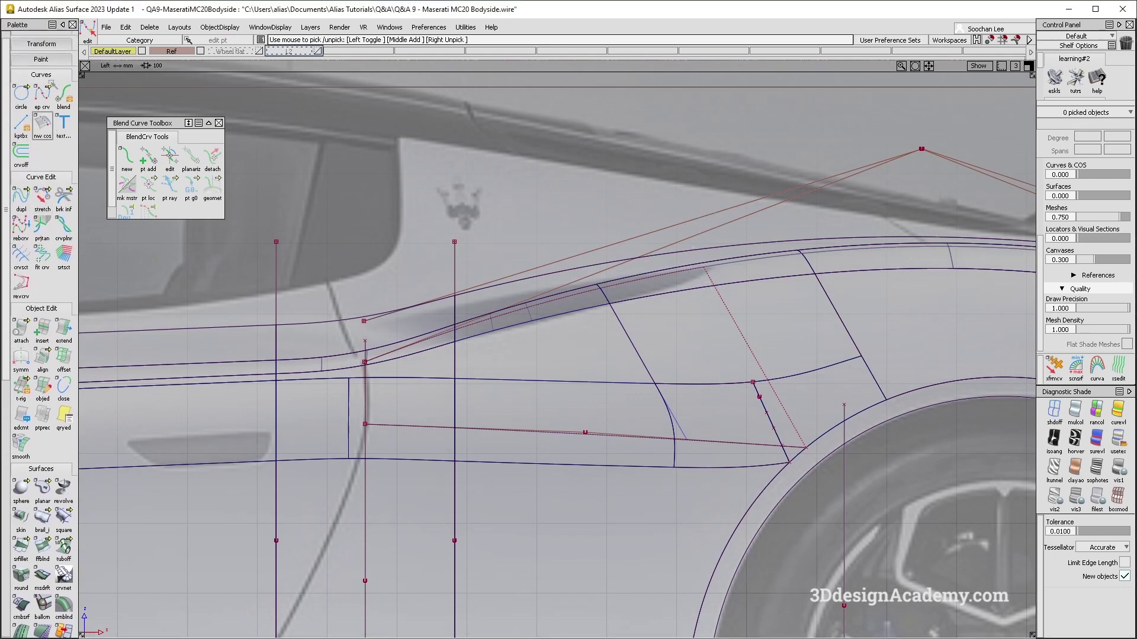
left_click(42, 95)
left_click(365, 362)
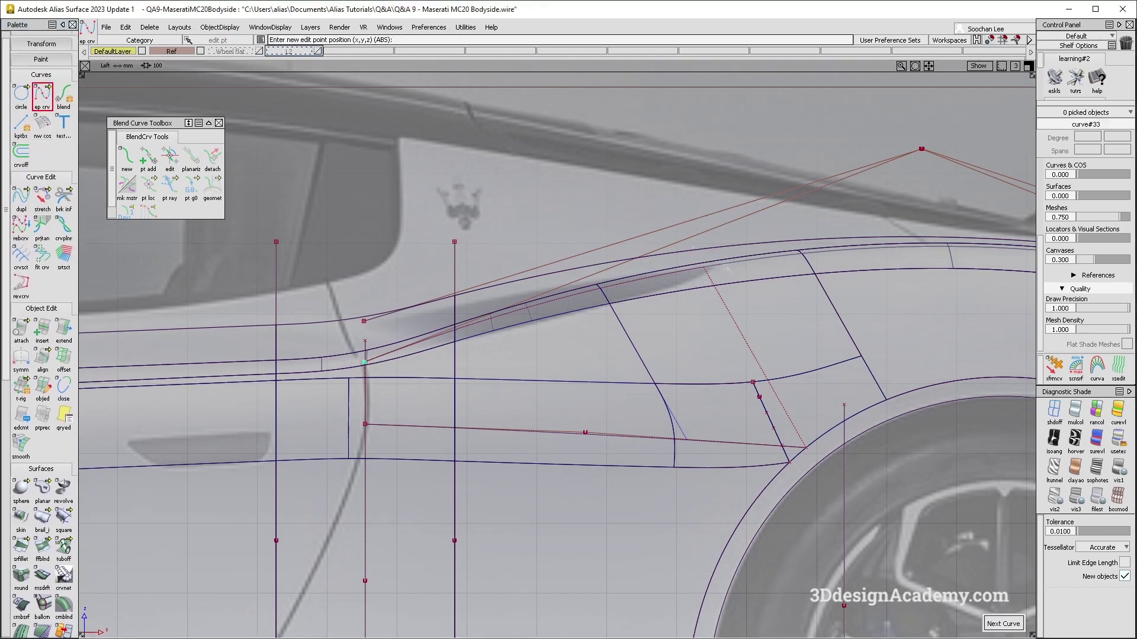
left_click_drag(586, 271, 586, 355, "ctrl+shift")
left_click_drag(515, 300, 551, 330)
middle_click_drag(612, 307, 612, 371, "ctrl+shift")
left_click_drag(584, 339, 595, 343)
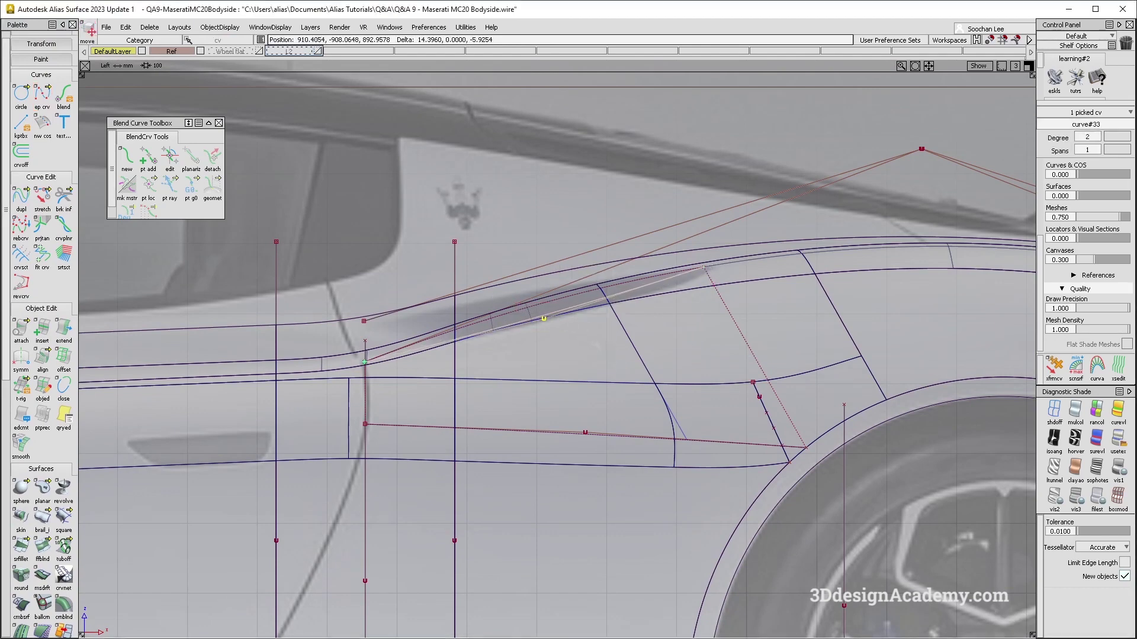
In the top view, draw a straight curve slanting inboard from the intake curve's rear end, using the MC20 photo as reference
left_click_drag(646, 254, 645, 219, "ctrl+shift")
key("F5")
left_click(41, 94)
middle_click_drag(811, 468, 611, 421, "alt+shift")
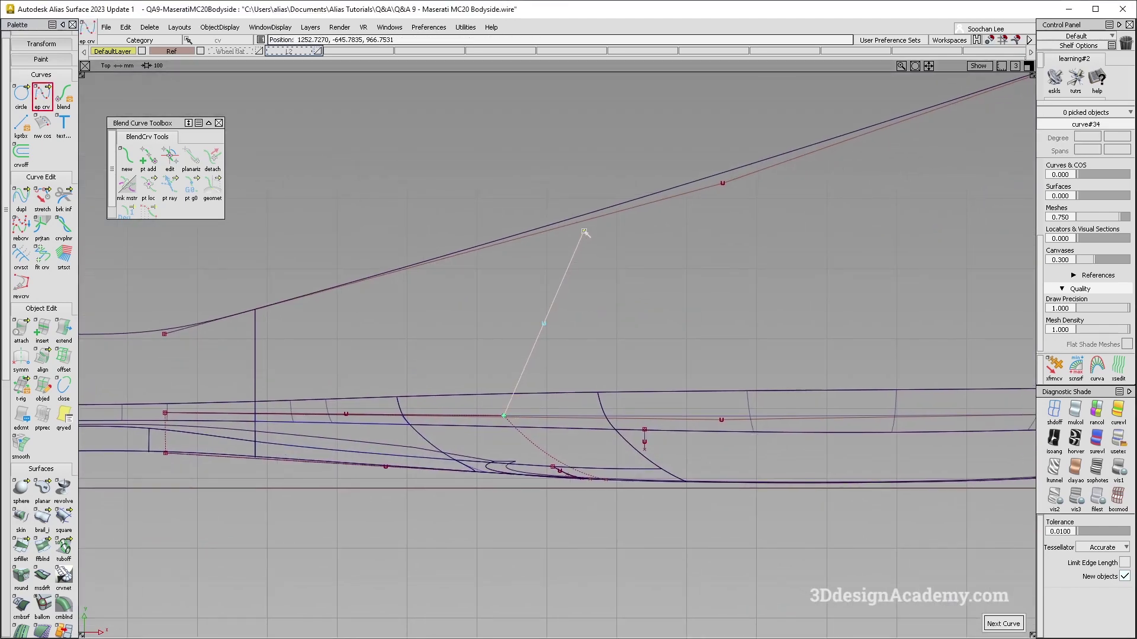
key("alt+Tab")
key("alt+Tab")
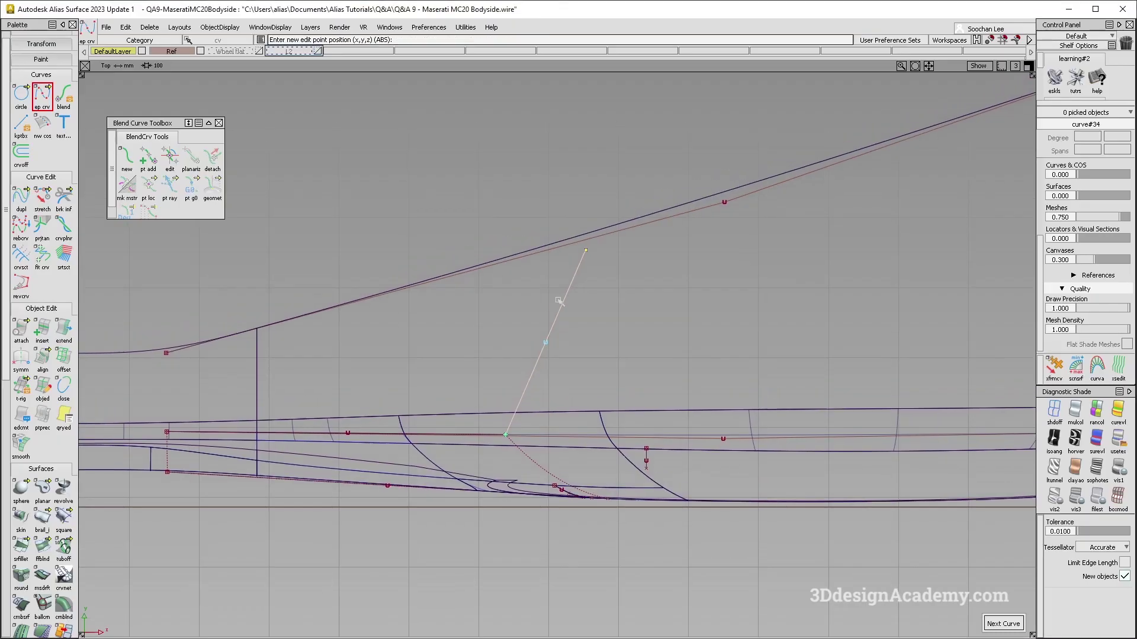
left_click(557, 285)
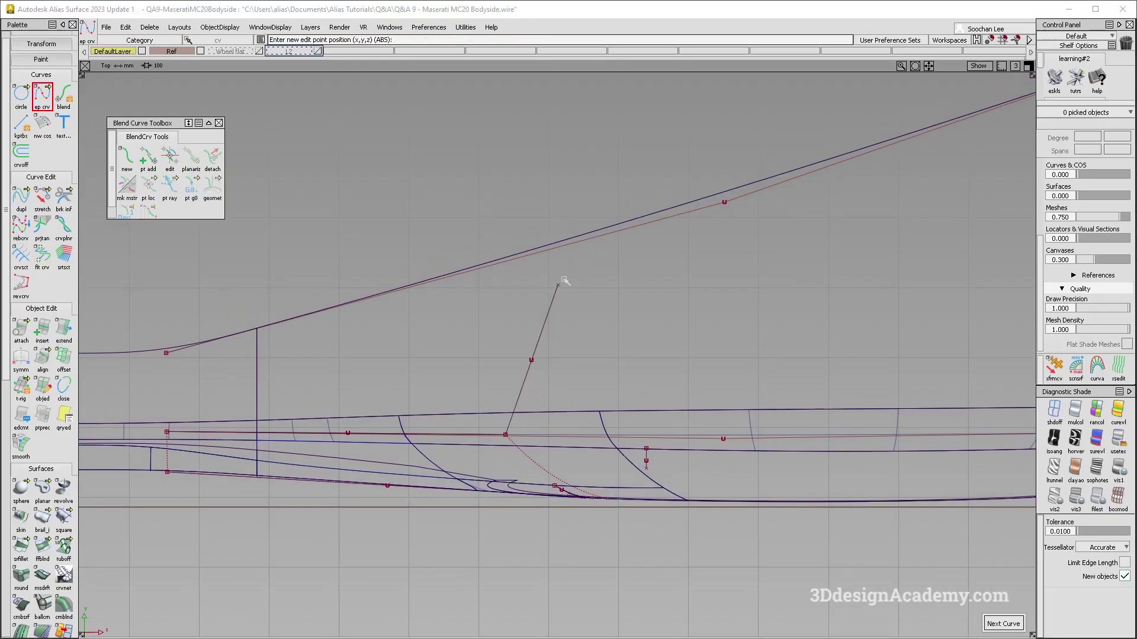
Add a long straight curve from the slanted curve's inner end and a short slanted curve at its far end
key("space")
left_click_drag(585, 253, 616, 255, "ctrl+shift")
left_click_drag(615, 251, 650, 277)
middle_click_drag(650, 277, 652, 288, "ctrl+shift")
right_click_drag(652, 289, 652, 291)
left_click(42, 195)
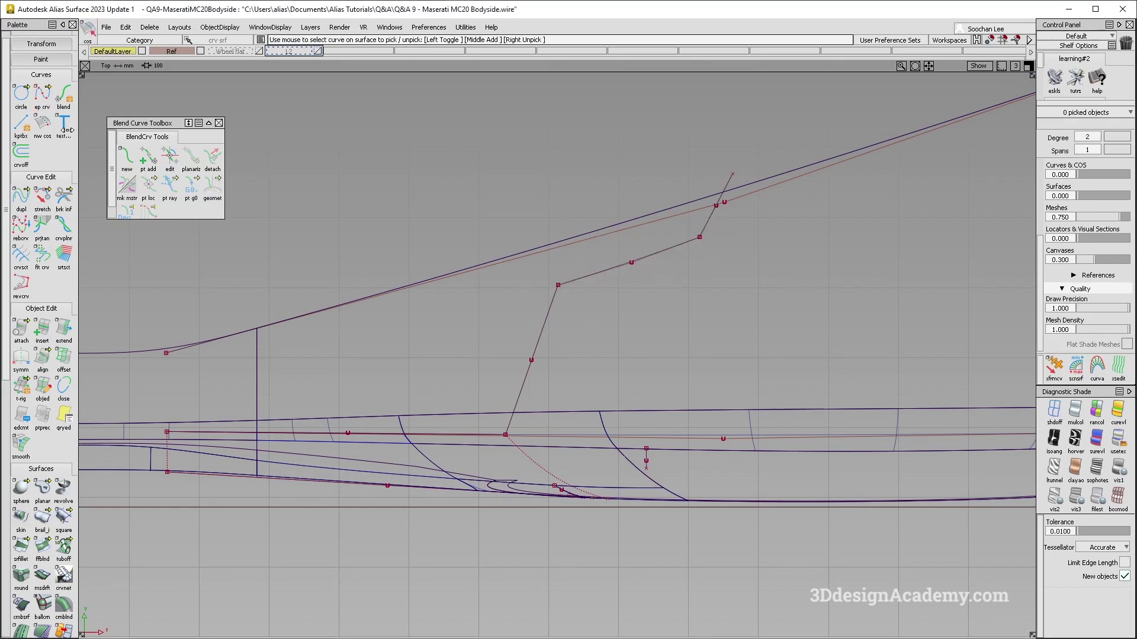
Try moving the long middle curve inboard, closer to the upper body edge
left_click(580, 277)
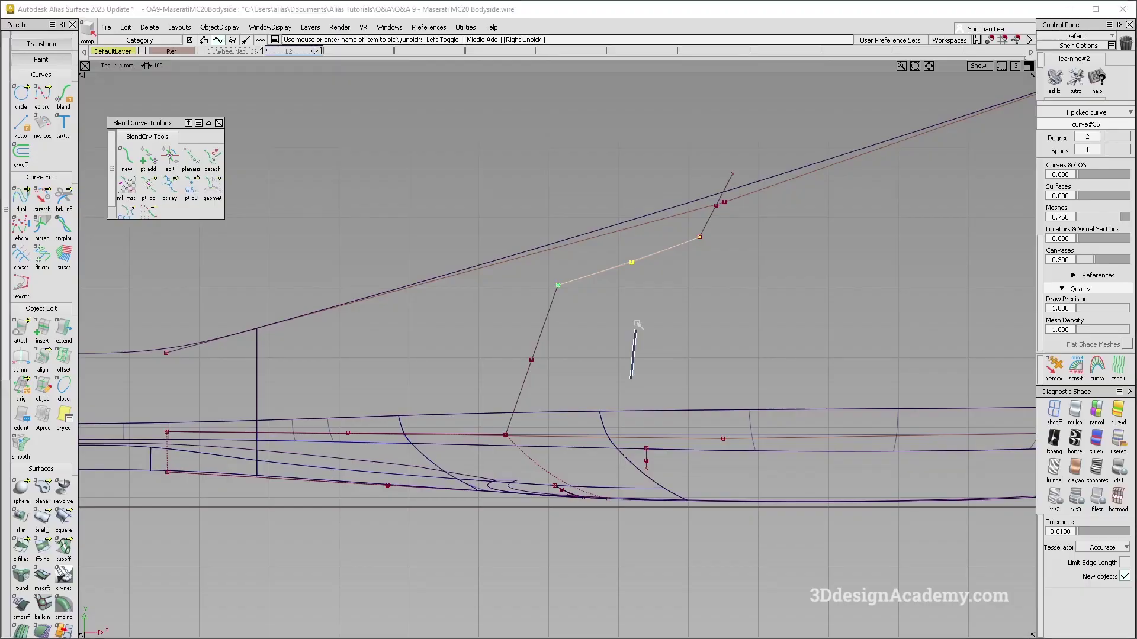
middle_click_drag(636, 324, 636, 320, "ctrl+shift")
right_click_drag(632, 317, 632, 307)
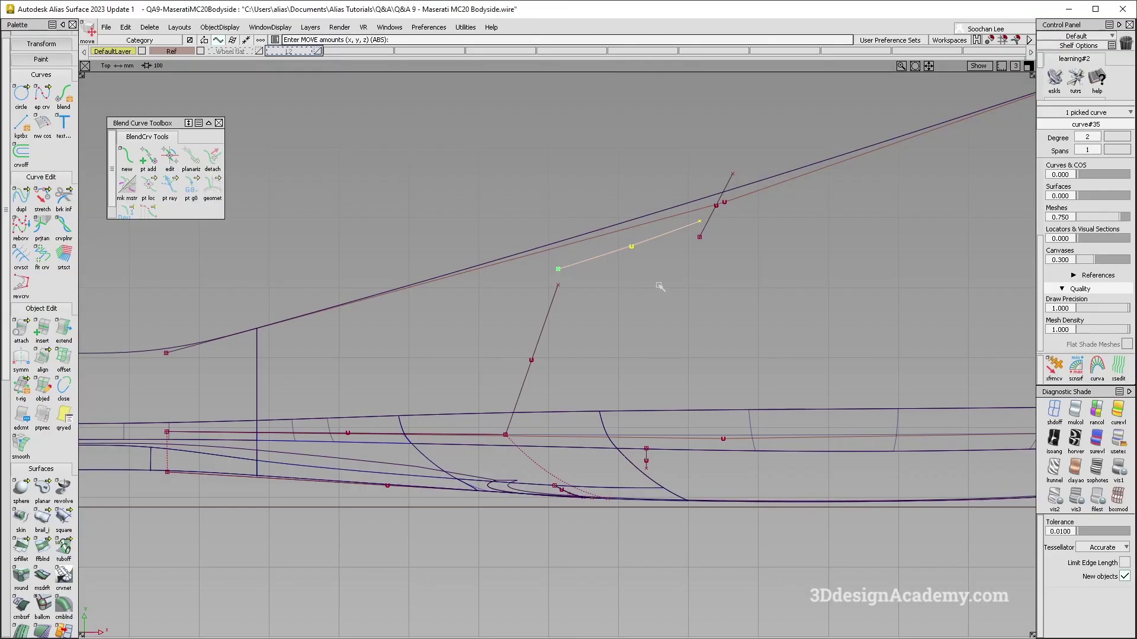
right_click_drag(660, 284, 660, 283)
Delete the long curve between the two slanted intake curves
left_click_drag(671, 219, 699, 212, "ctrl+shift")
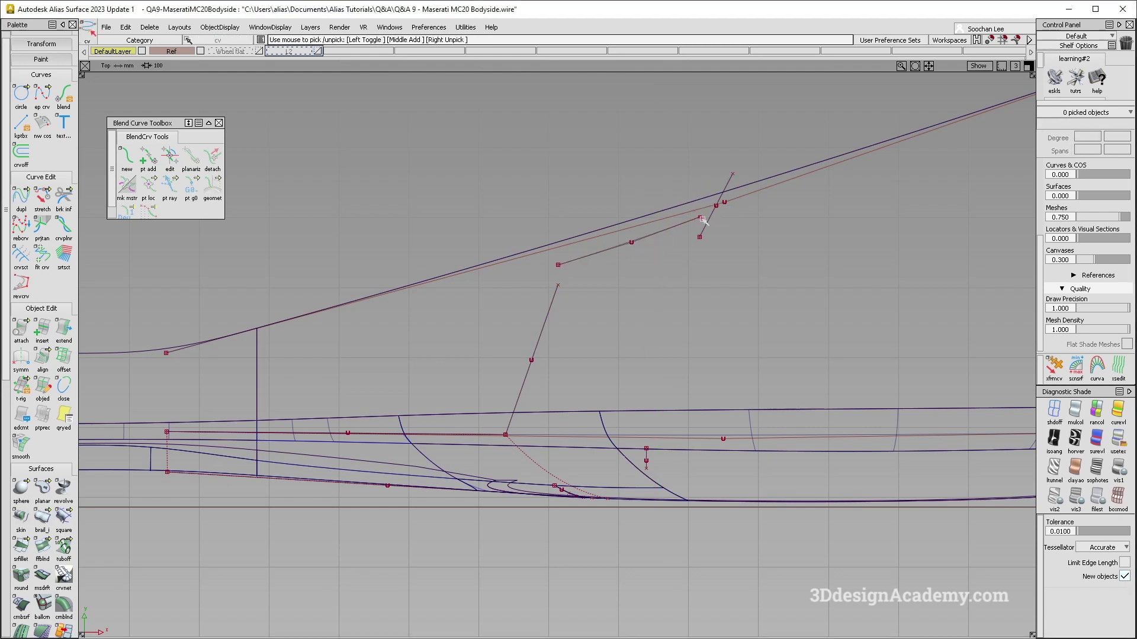
left_click(702, 219)
left_click_drag(683, 307, 682, 284, "ctrl+shift")
left_click_drag(651, 254, 631, 242, "ctrl+shift")
left_click(631, 241)
key("Delete")
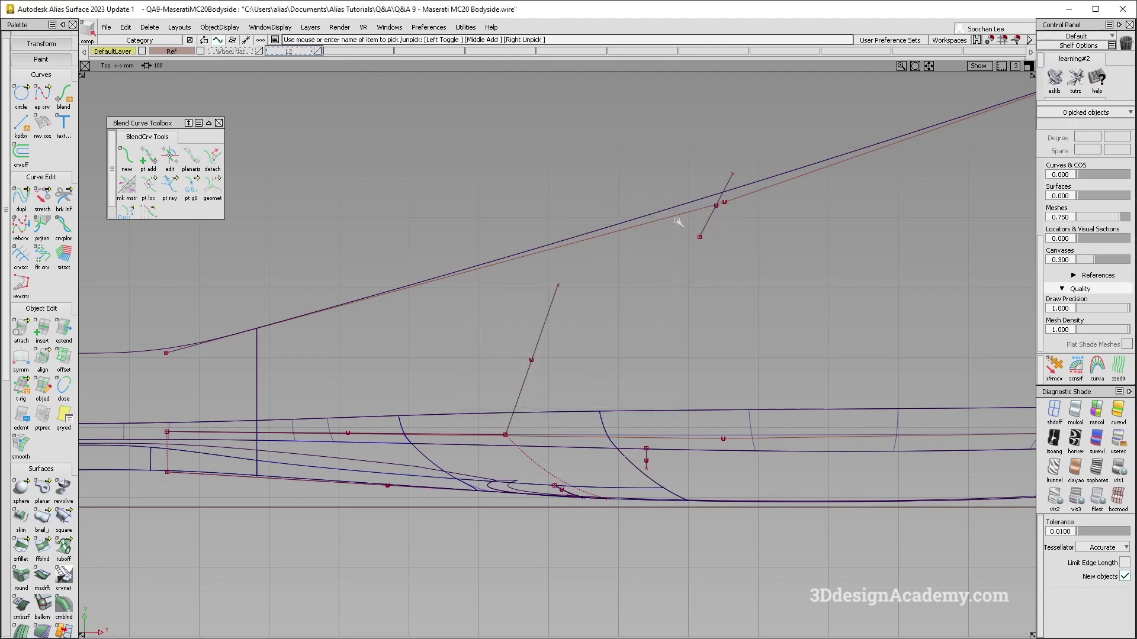
Offset the upper body edge's guide curve outboard by about 28.1 mm in the active view
left_click(679, 211)
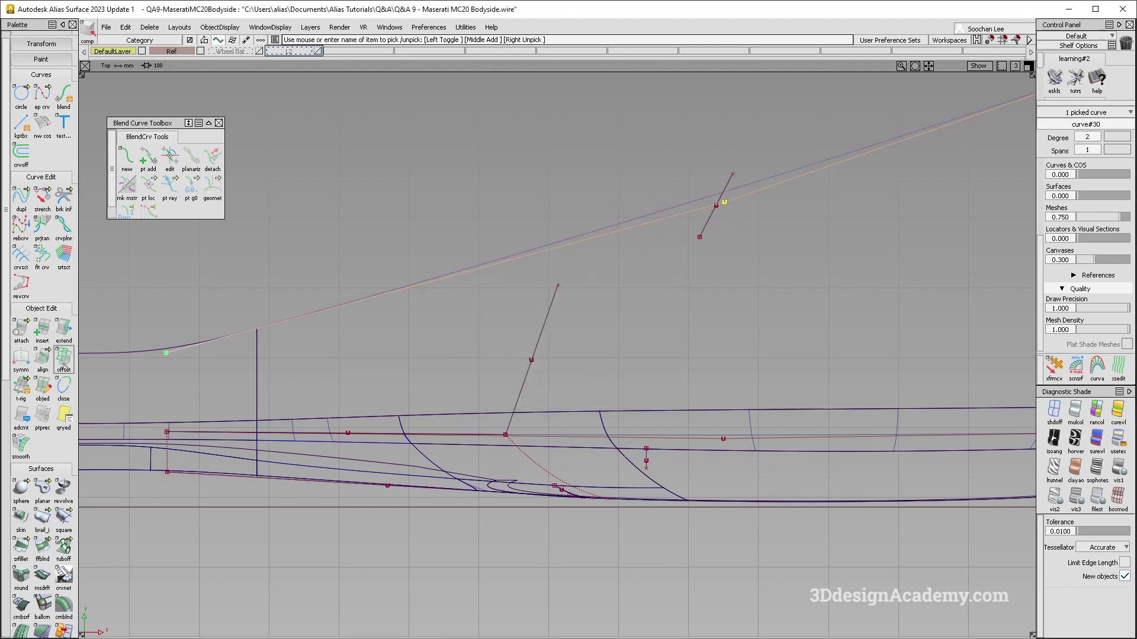
left_click(62, 363)
left_click(713, 171)
left_click_drag(742, 272, 762, 273)
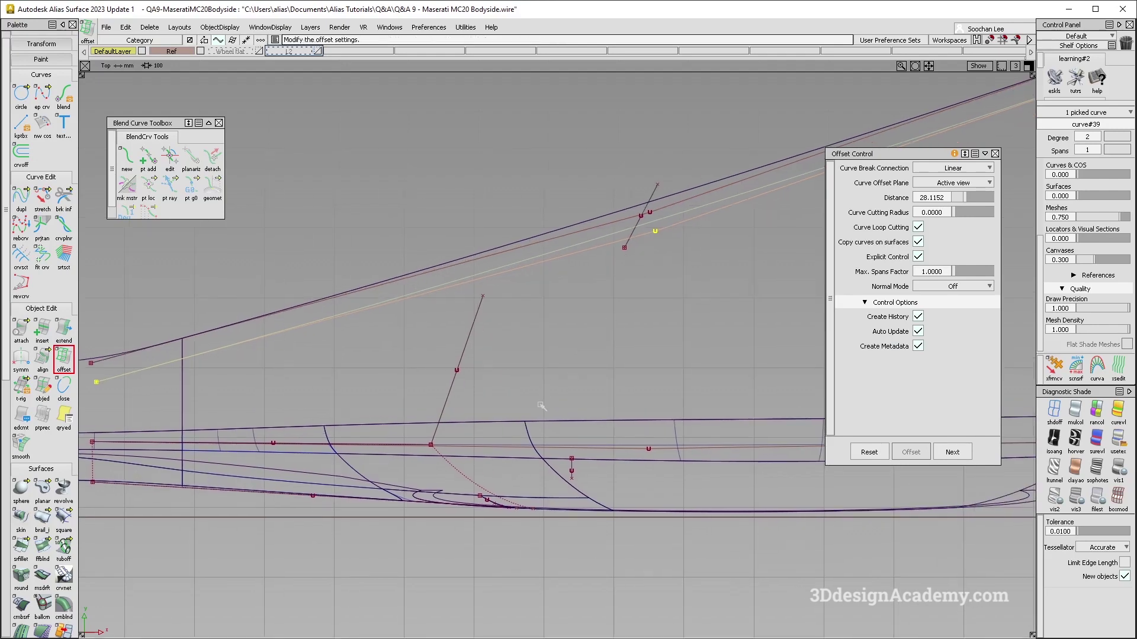
left_click_drag(551, 404, 551, 435, "ctrl+shift")
Shorten the offset curve with Extend, by about 461 mm at its front end and 820 mm at its rear end
left_click(70, 330)
left_click_drag(262, 339, 873, 236)
left_click(510, 391)
right_click_drag(855, 203, 796, 250, "alt+shift")
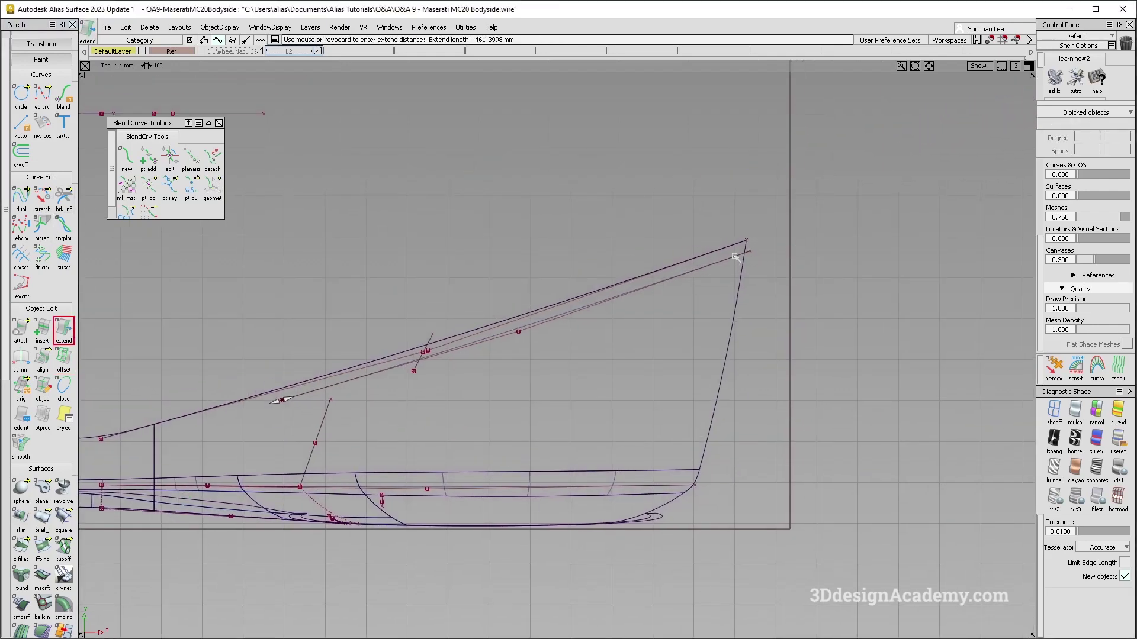
left_click_drag(214, 453, 122, 484)
right_click_drag(295, 437, 336, 405, "alt+shift")
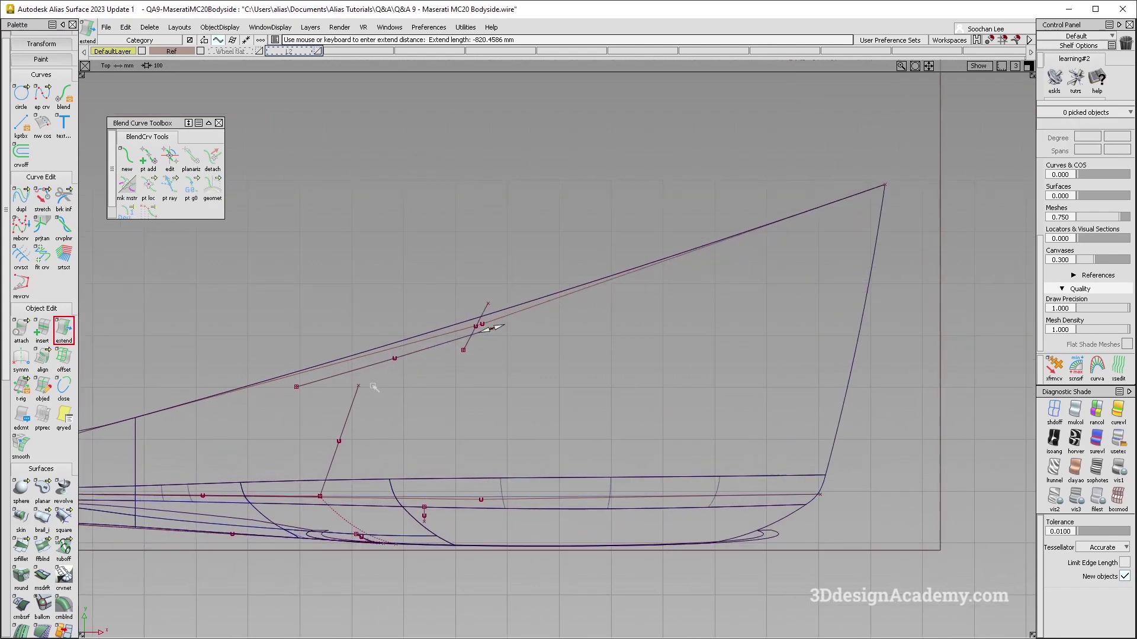
Extend the front slanted curve by about 49.6 mm so it crosses the offset curve
left_click(362, 385)
left_click_drag(499, 325, 499, 326)
middle_click_drag(384, 346, 639, 308, "alt+shift")
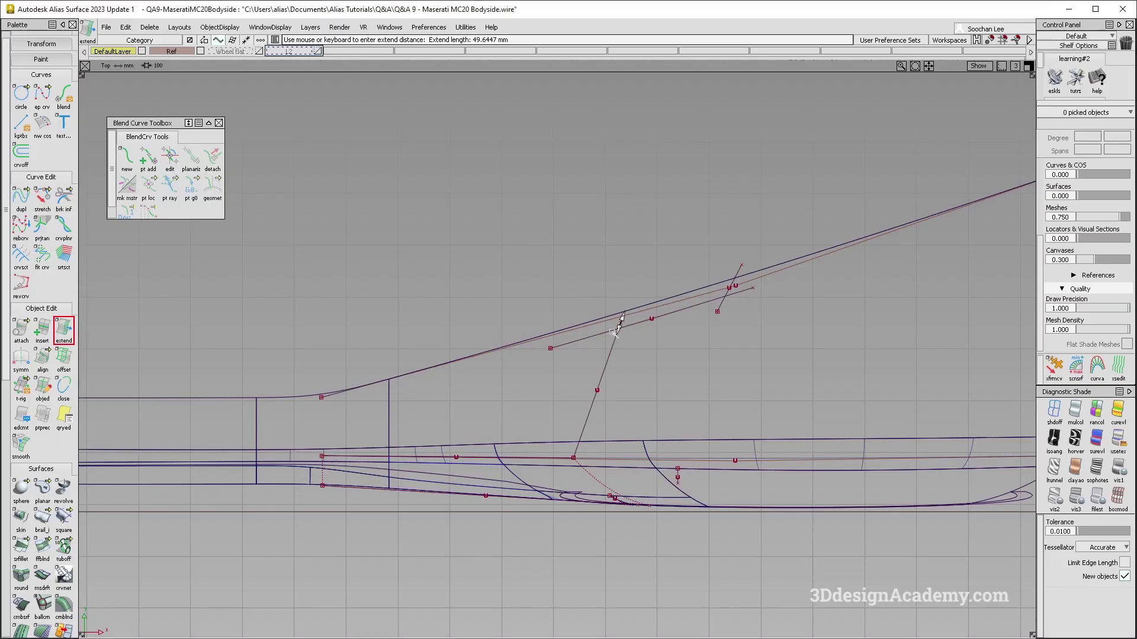
middle_click_drag(614, 403, 683, 370, "alt+shift")
Examine the intake outline curves in the top and side views, with multi-color diagnostic shading on the body side
left_click_drag(671, 359, 659, 379, "ctrl+shift")
left_click(642, 425)
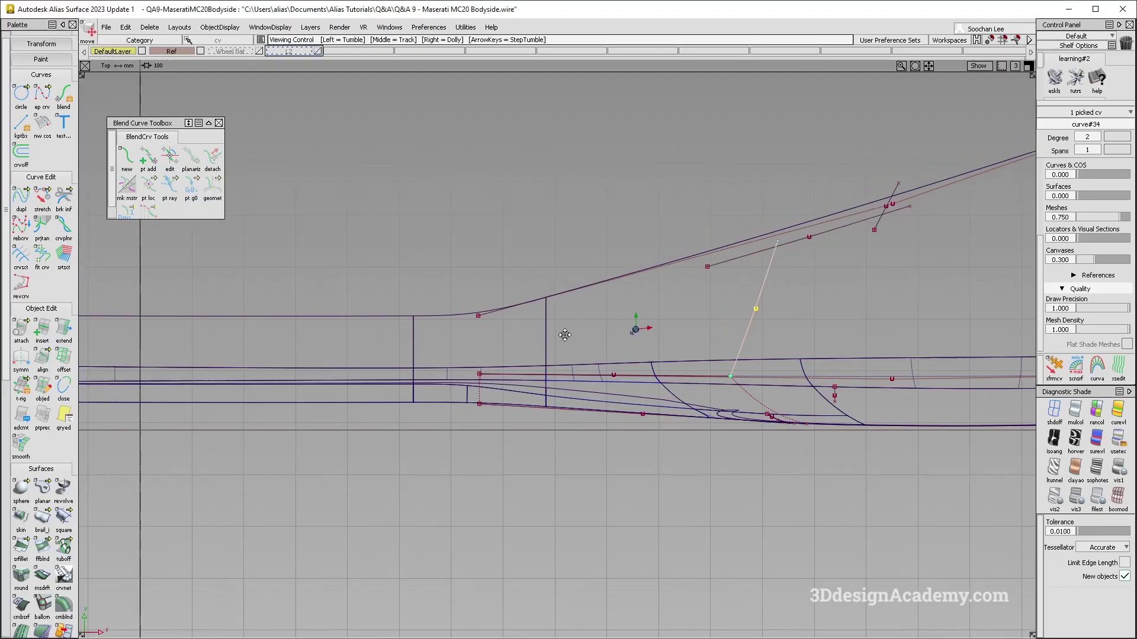
right_click_drag(521, 343, 553, 344, "alt+shift")
key("F6")
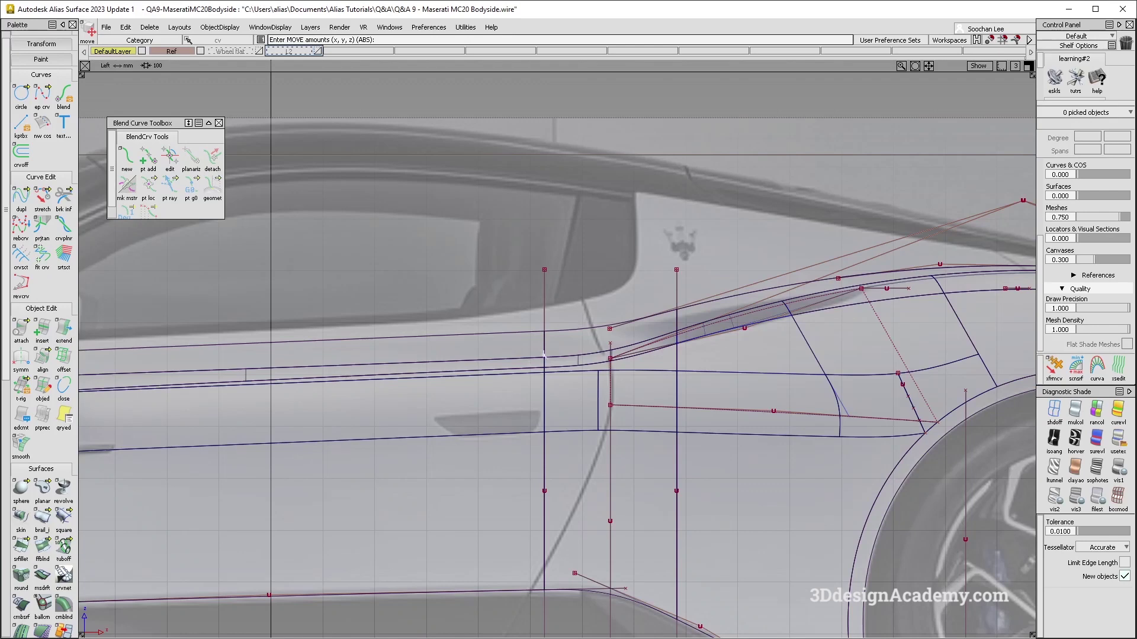
key("F5")
left_click(1075, 410)
middle_click_drag(870, 307, 550, 307, "alt+shift")
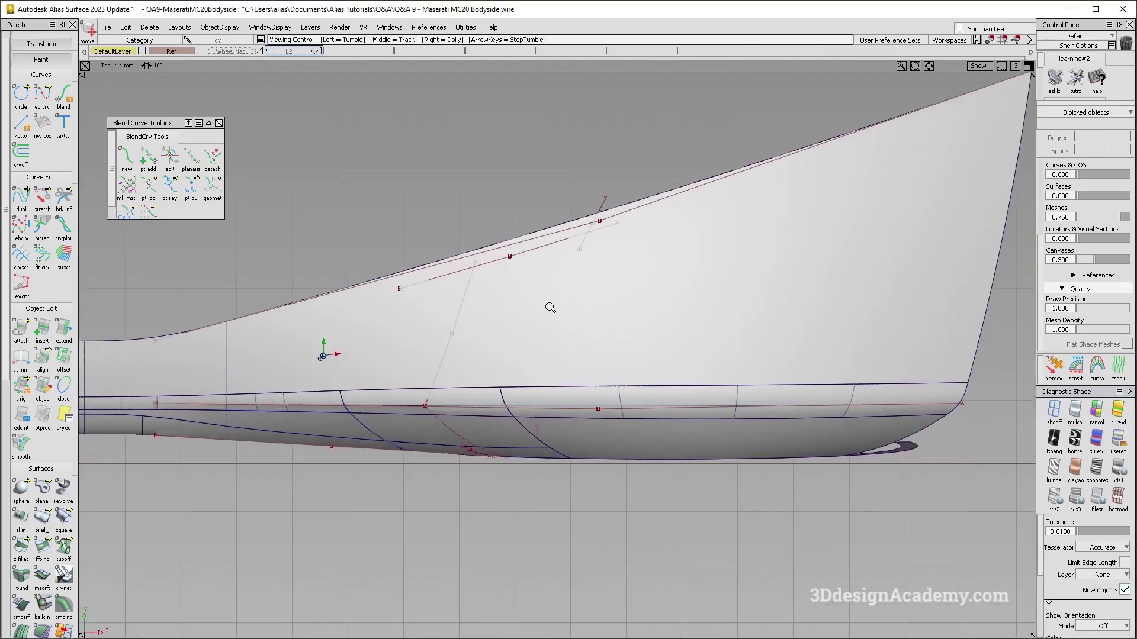
right_click_drag(550, 306, 583, 308, "alt+shift")
Pick the CVs of the intake outline curves and level them to the height of the intake curve's rear end
left_click_drag(524, 381, 526, 257, "ctrl+shift")
scroll(38, 435, "down", 5)
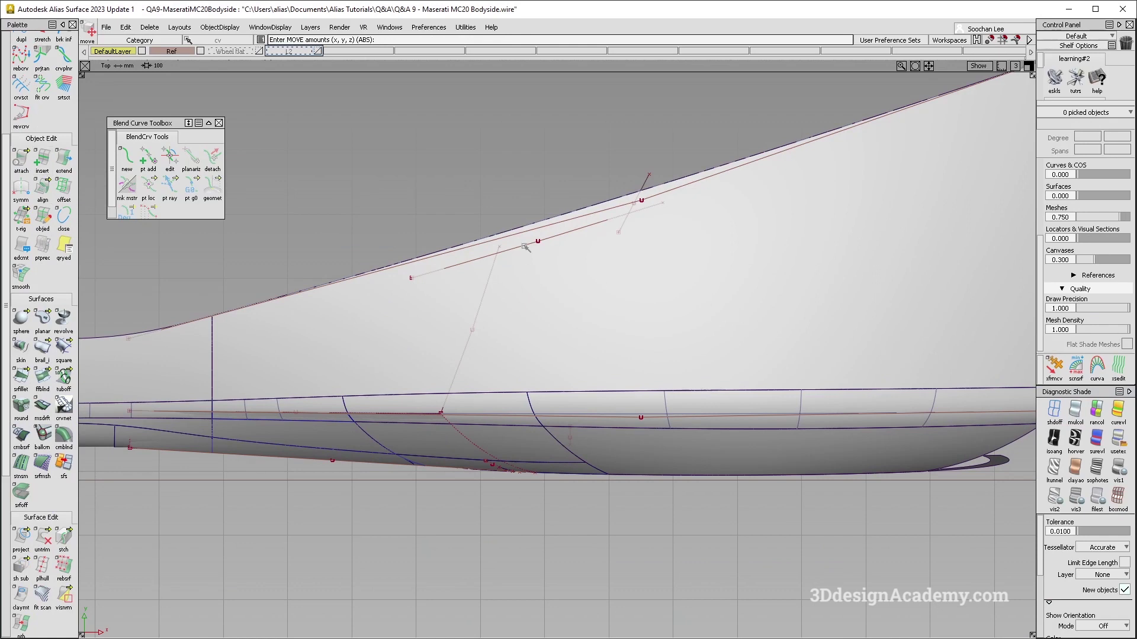
left_click(500, 251)
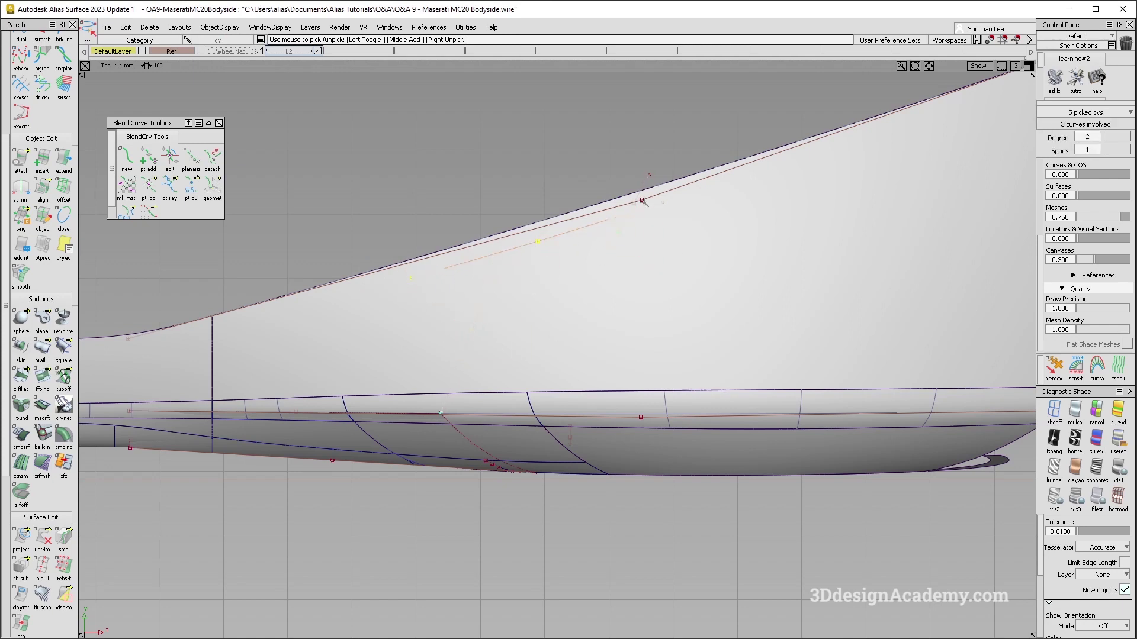
key("F8")
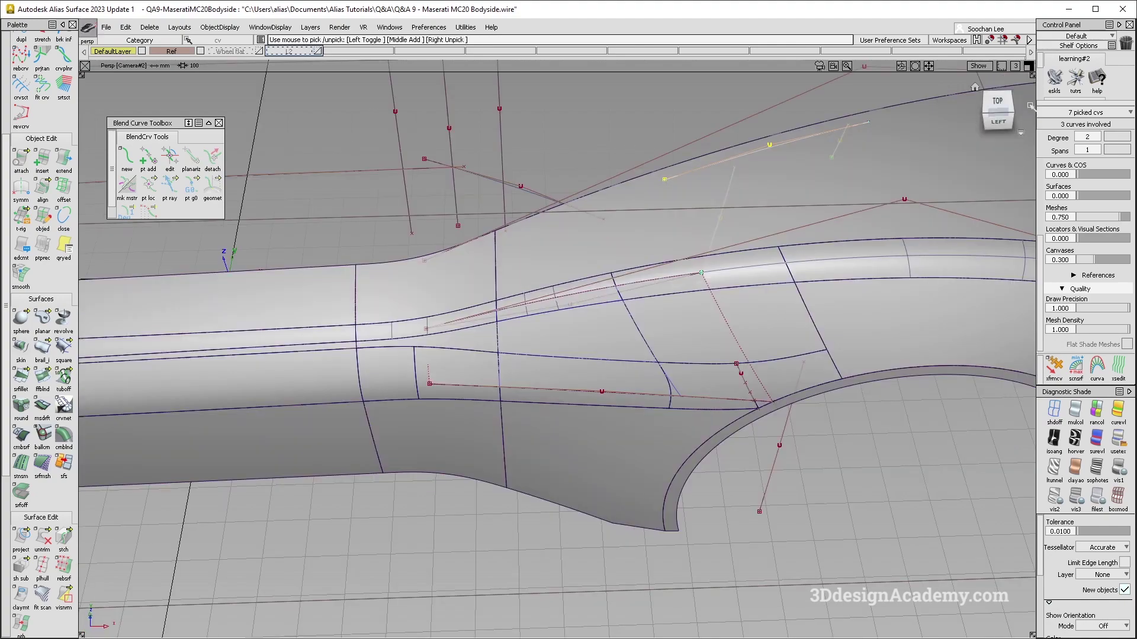
left_click(1001, 125)
middle_click_drag(720, 244, 685, 317, "ctrl+shift")
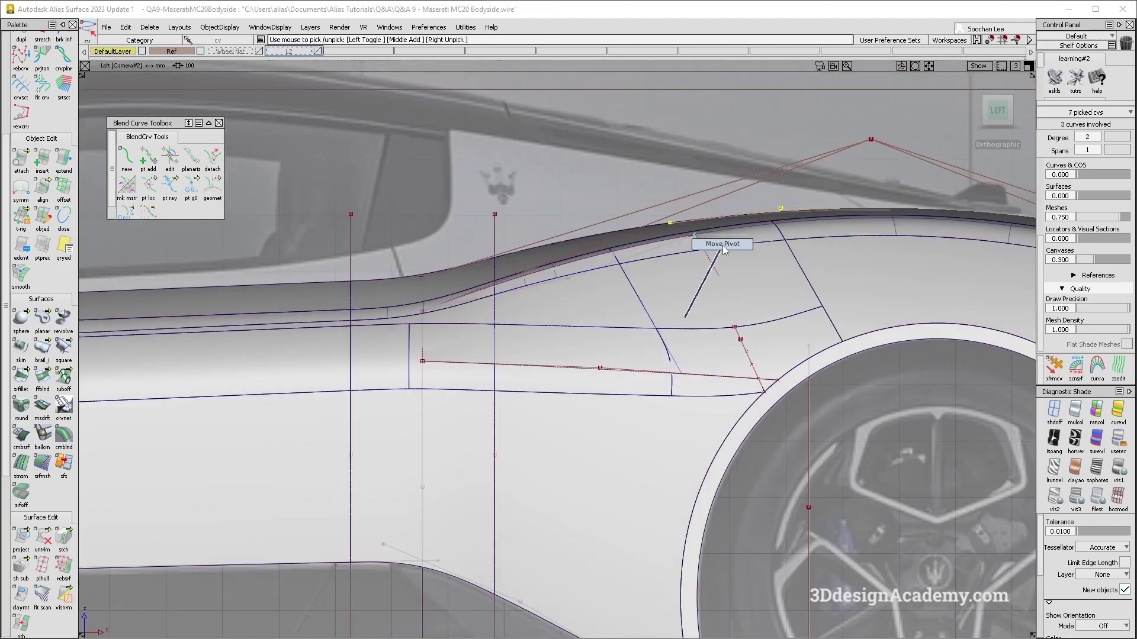
middle_click_drag(718, 240, 707, 237, "ctrl+shift")
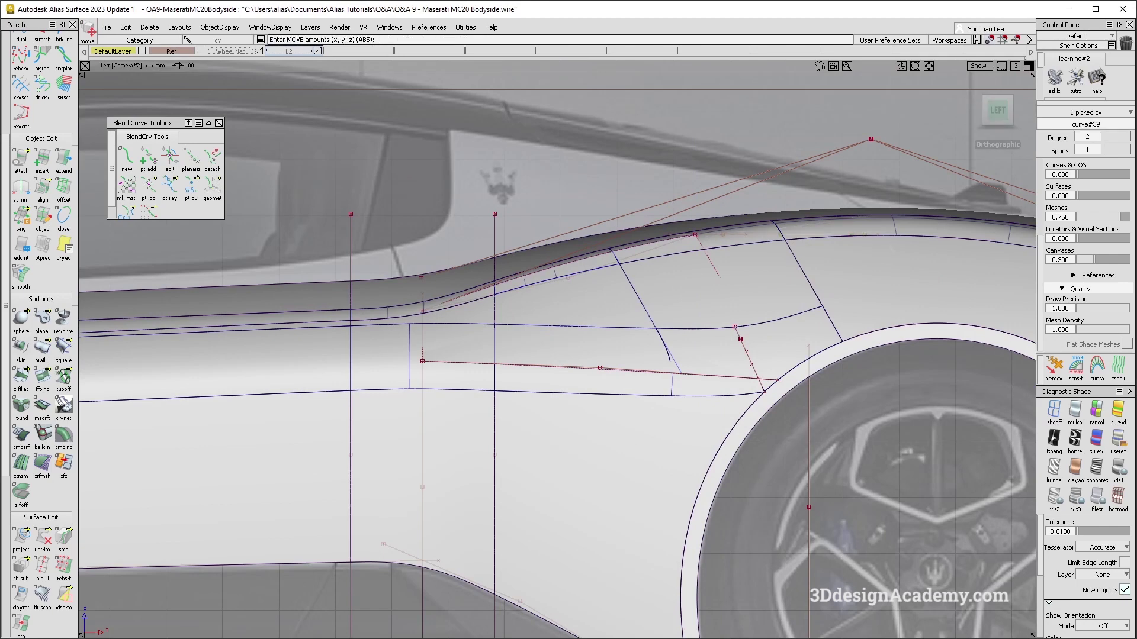
Turn diagnostic shading off and create a G2 chord curve fillet of length 100 between the front slanted curve and the offset curve
key("F9")
left_click(1057, 405)
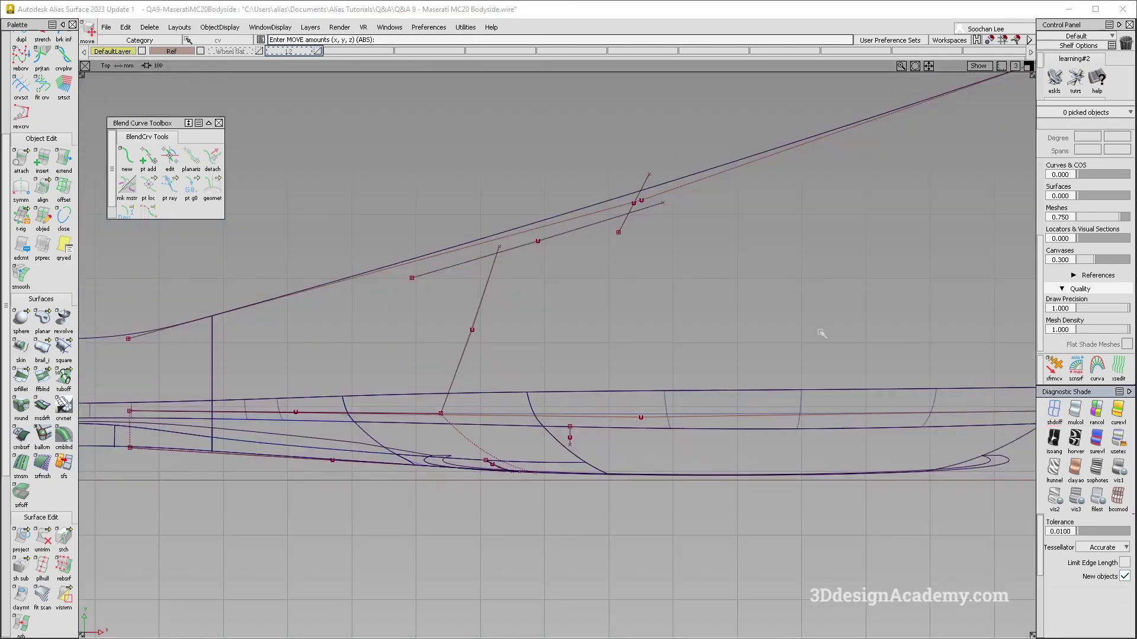
middle_click_drag(438, 372, 440, 432, "alt+shift")
scroll(39, 111, "up", 2)
left_click_drag(25, 138, 92, 139)
left_click(492, 333)
left_click(519, 308)
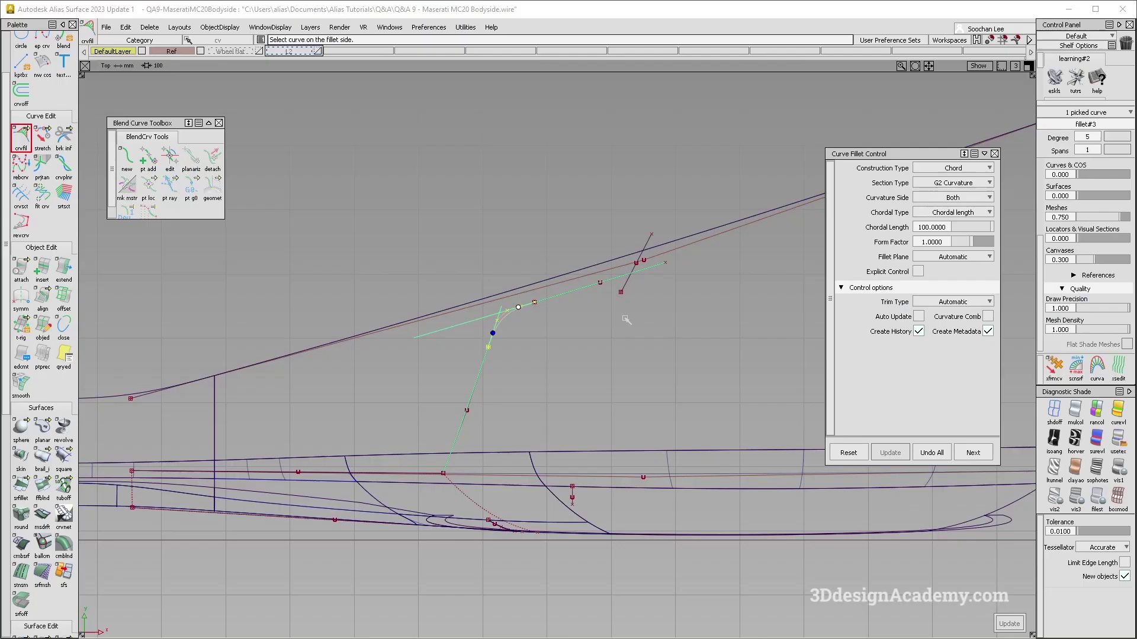
Create a G2 chord fillet with chordal length 50 between the offset curve's rear end and the short slanted curve
key("alt+Tab")
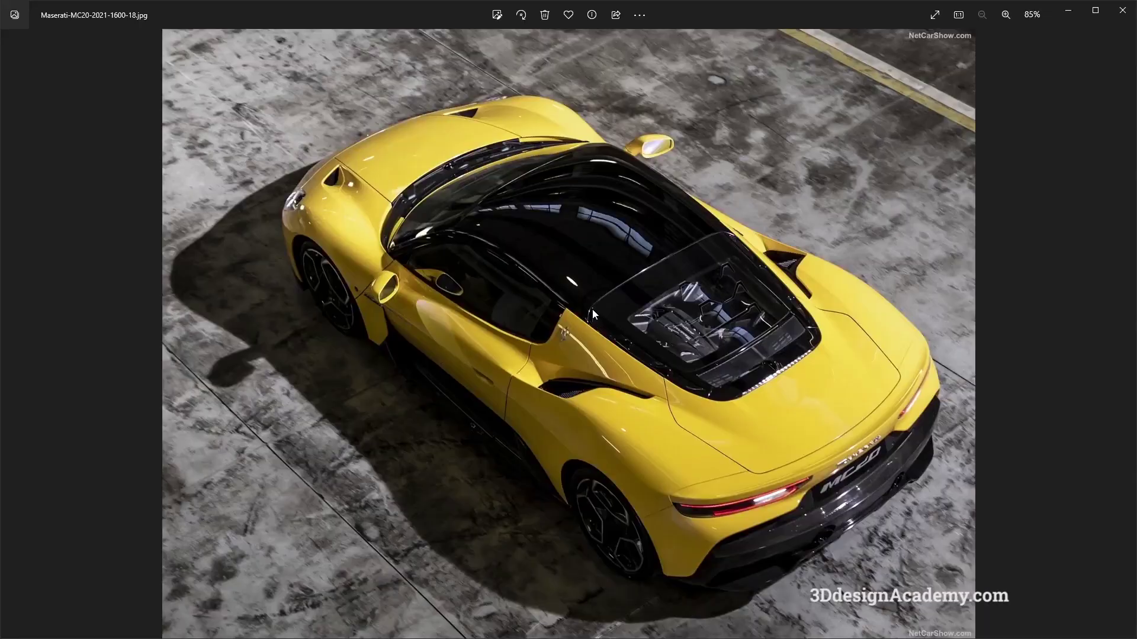
key("alt+Tab")
left_click_drag(599, 368, 620, 250, "ctrl+shift")
left_click(621, 276)
left_click(633, 270)
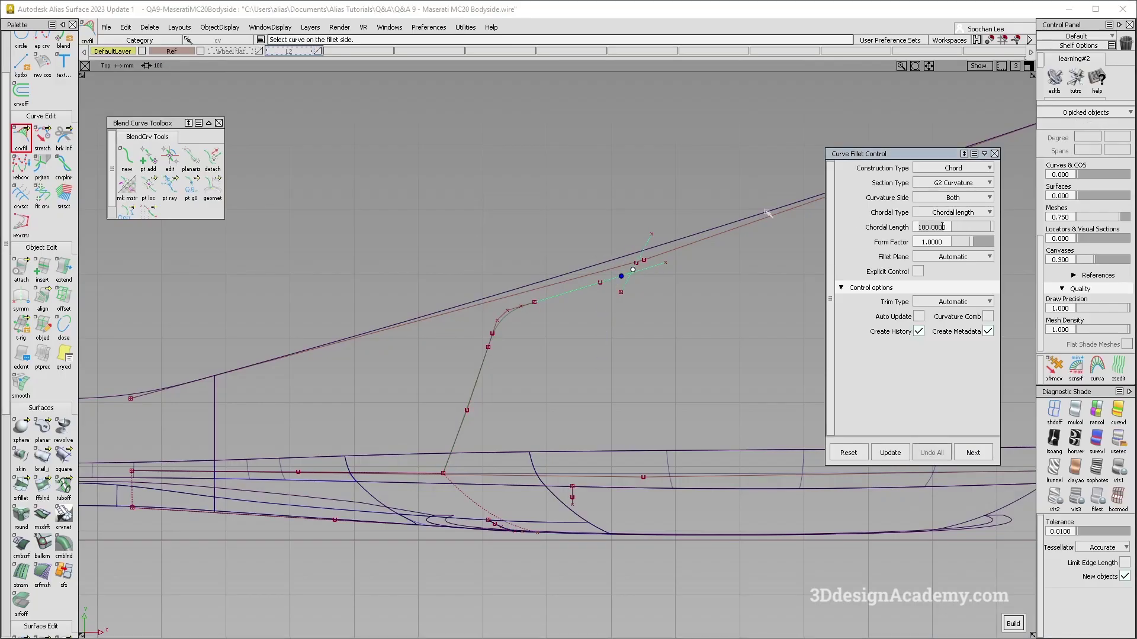
key("Return")
left_click(644, 381)
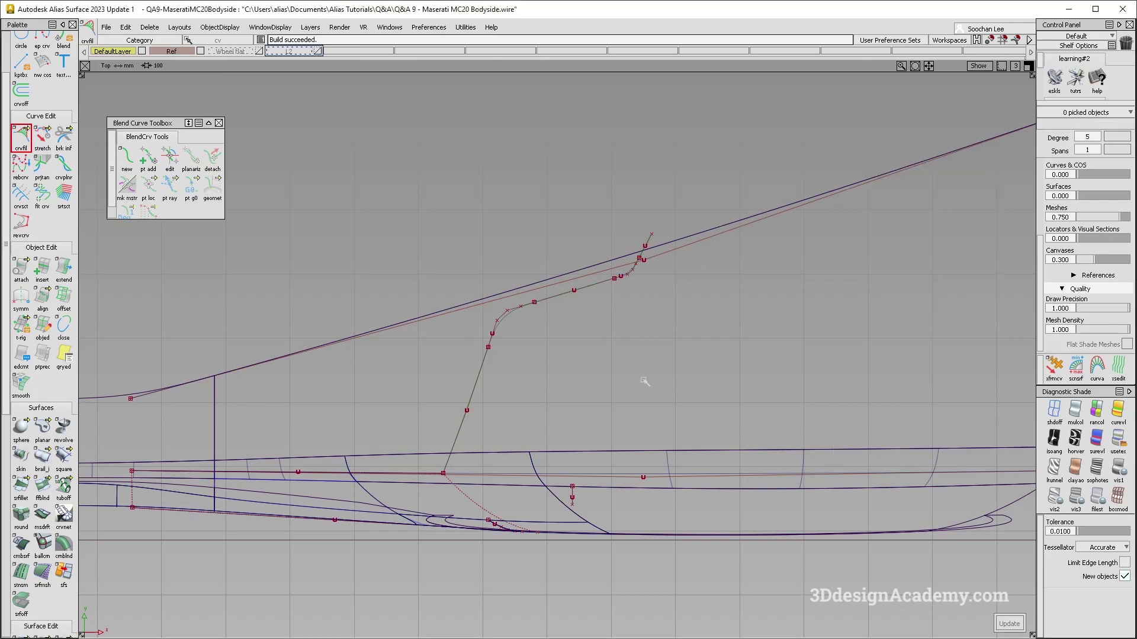
Project the filleted intake outline curves onto the upper body side surface in the top view and trim away the intake opening
left_click_drag(498, 309, 497, 303, "ctrl+shift")
scroll(30, 533, "down", 3)
left_click(22, 572)
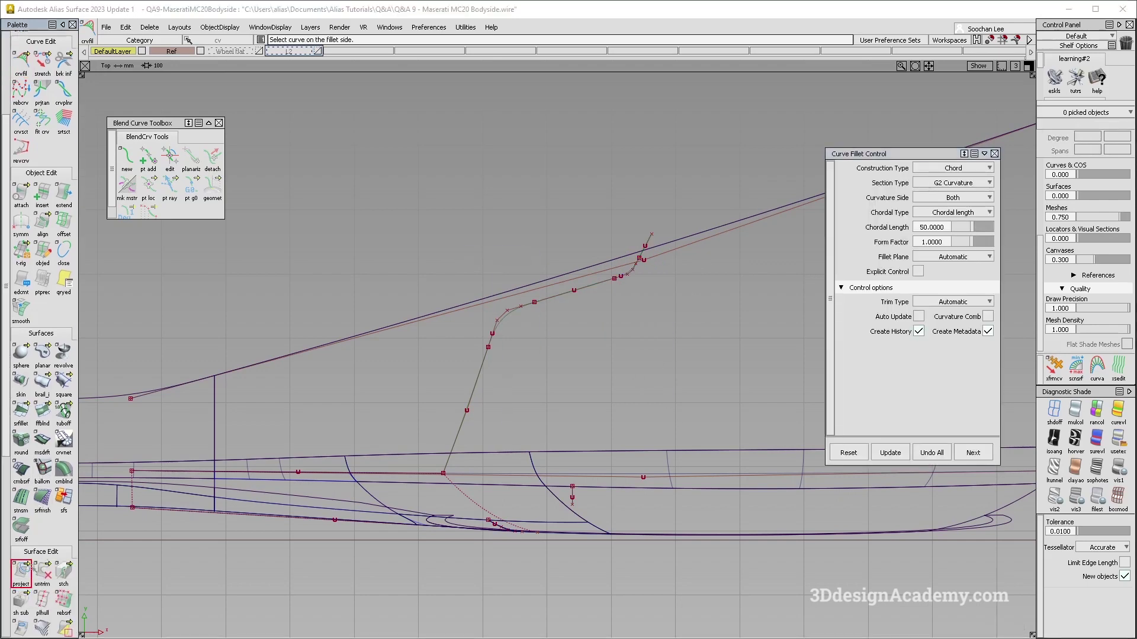
left_click(598, 263)
key("space")
left_click_drag(610, 318, 626, 273)
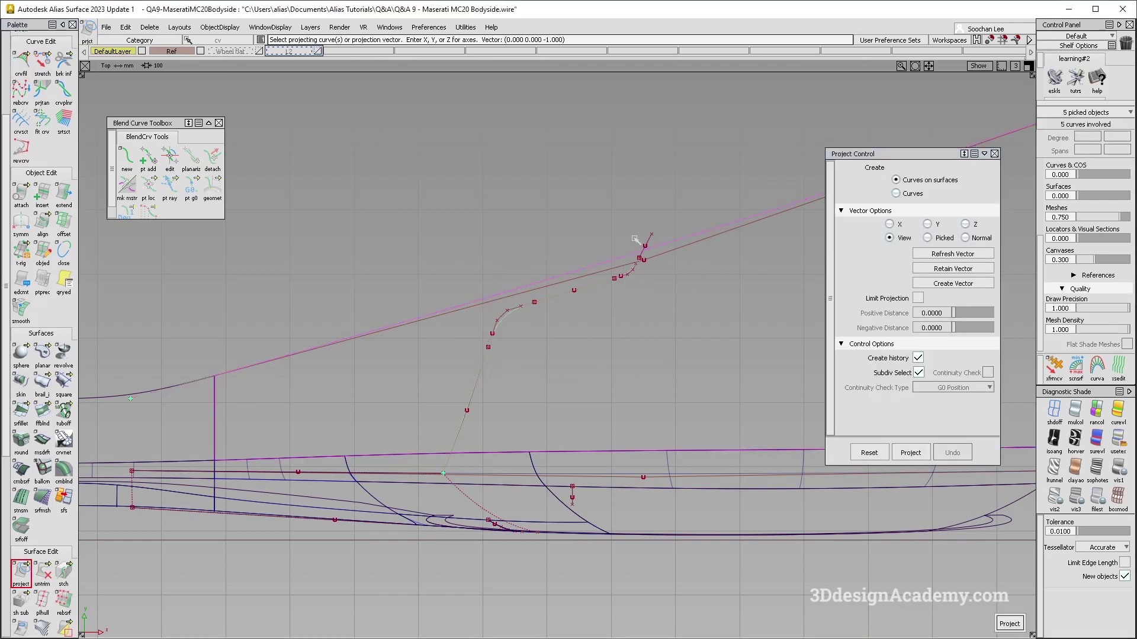
key("space")
left_click_drag(448, 453, 448, 292, "ctrl+shift")
left_click_drag(43, 572, 66, 572)
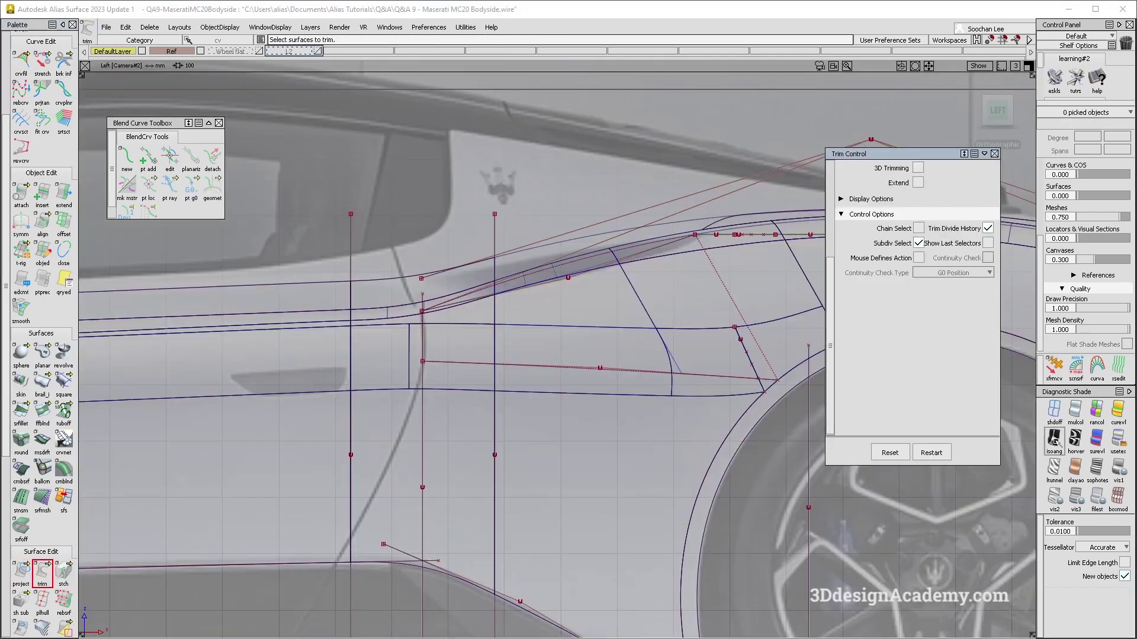
Examine the trimmed intake opening in perspective, top and side views and compare it with the two Maserati MC20 reference photos
left_click_drag(796, 306, 704, 296, "alt+shift")
middle_click_drag(705, 296, 634, 337, "alt+shift")
right_click_drag(634, 337, 713, 272, "alt+shift")
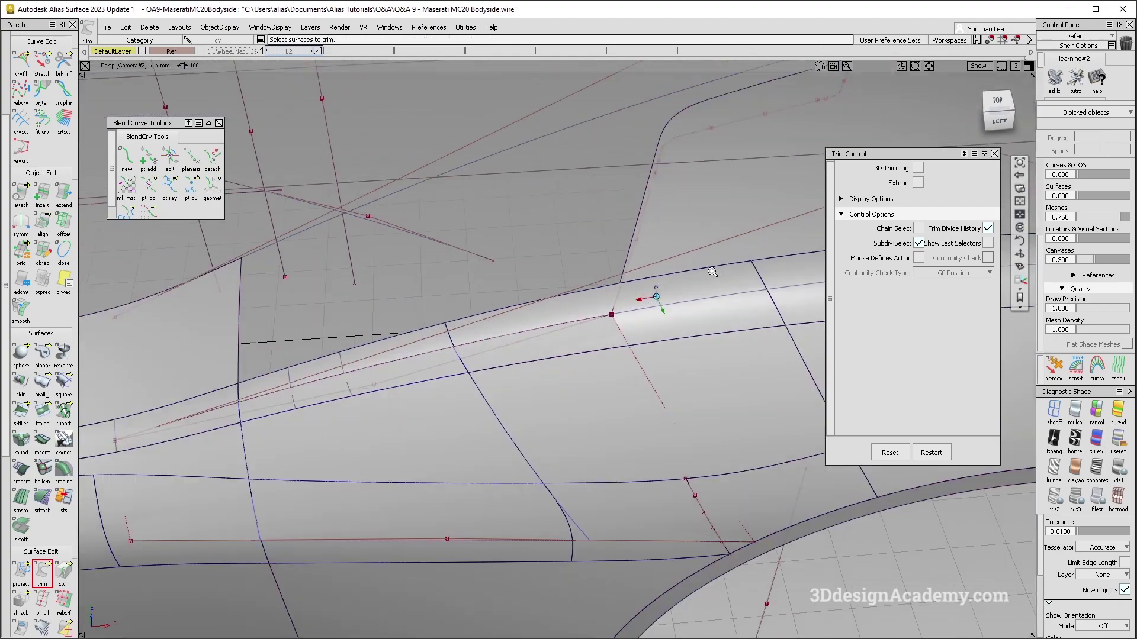
key("alt+Tab")
key("alt+Tab")
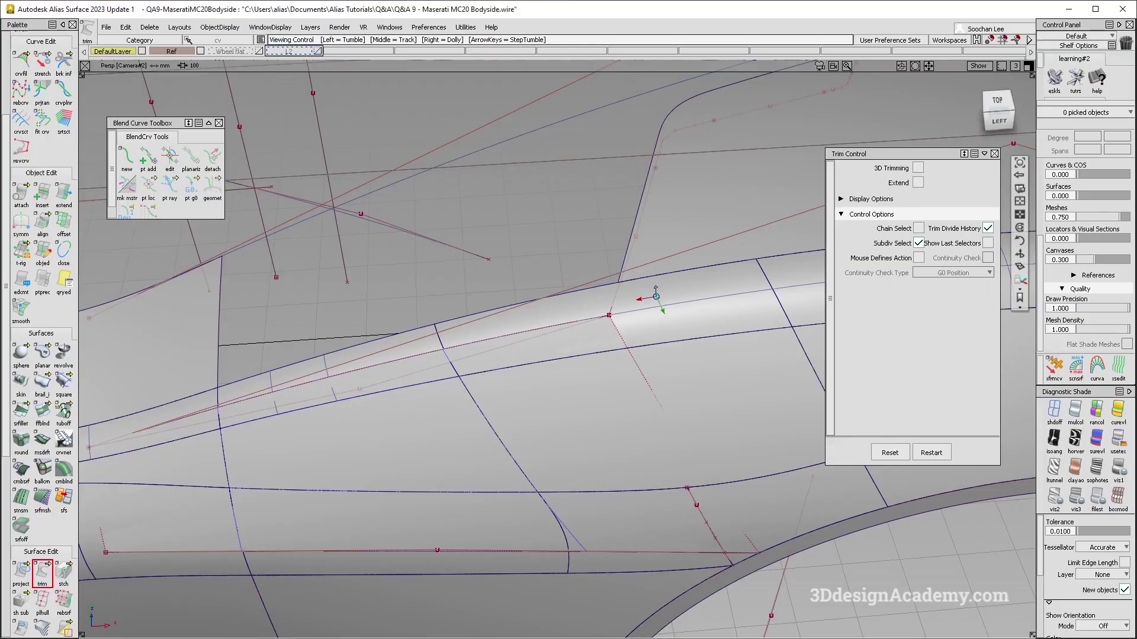
left_click_drag(606, 398, 496, 473, "alt+shift")
key("F5")
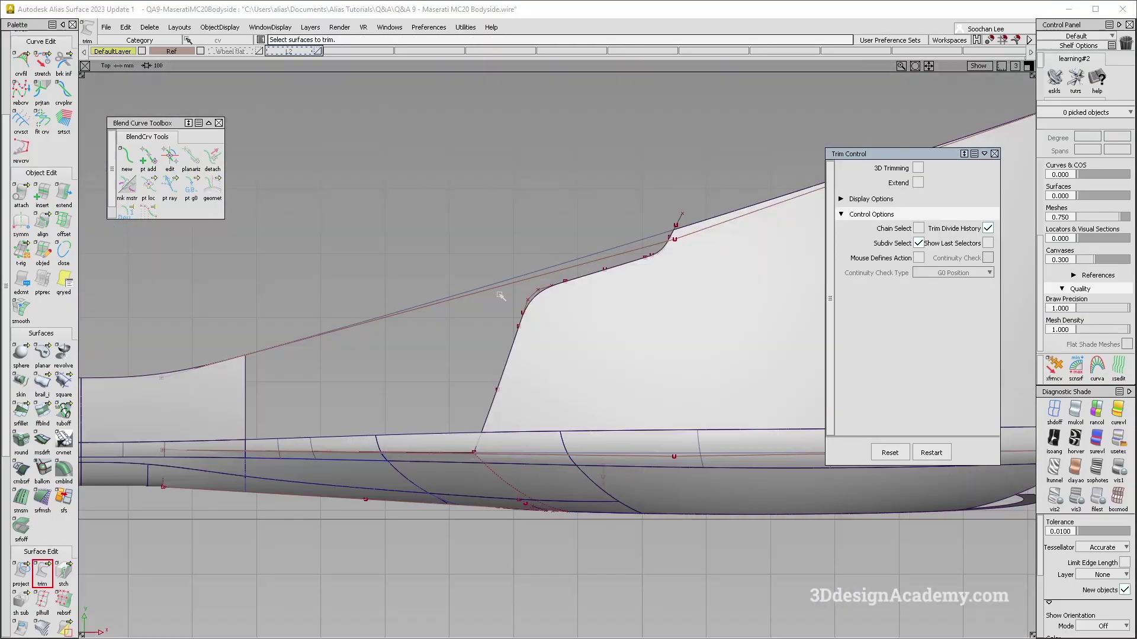
key("F6")
middle_click_drag(317, 372, 568, 341, "alt+shift")
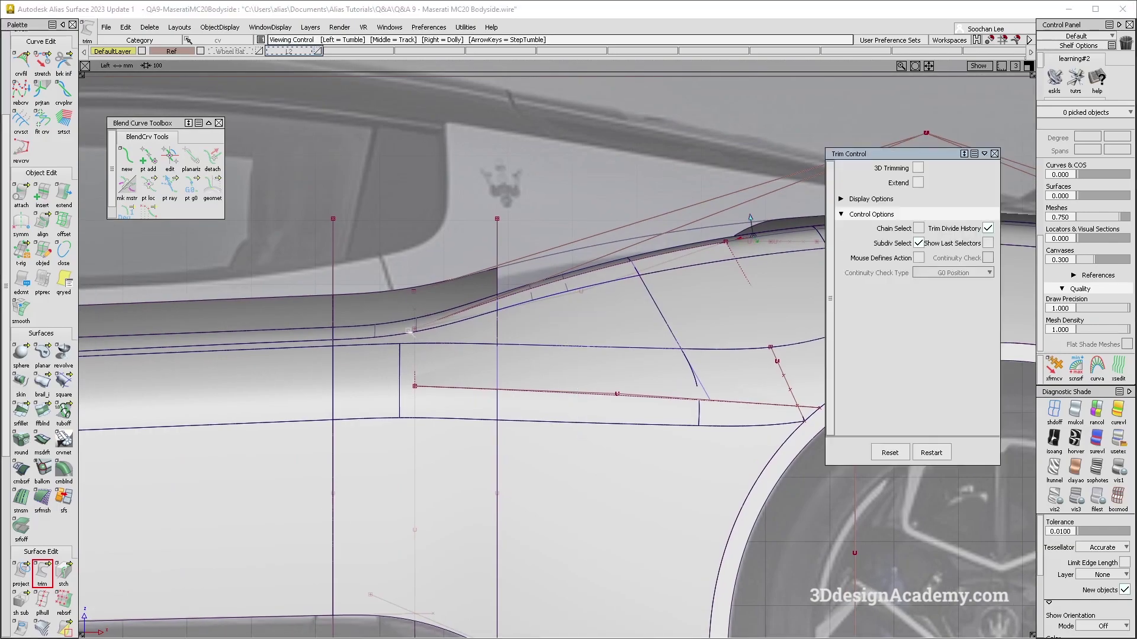
key("alt+Tab")
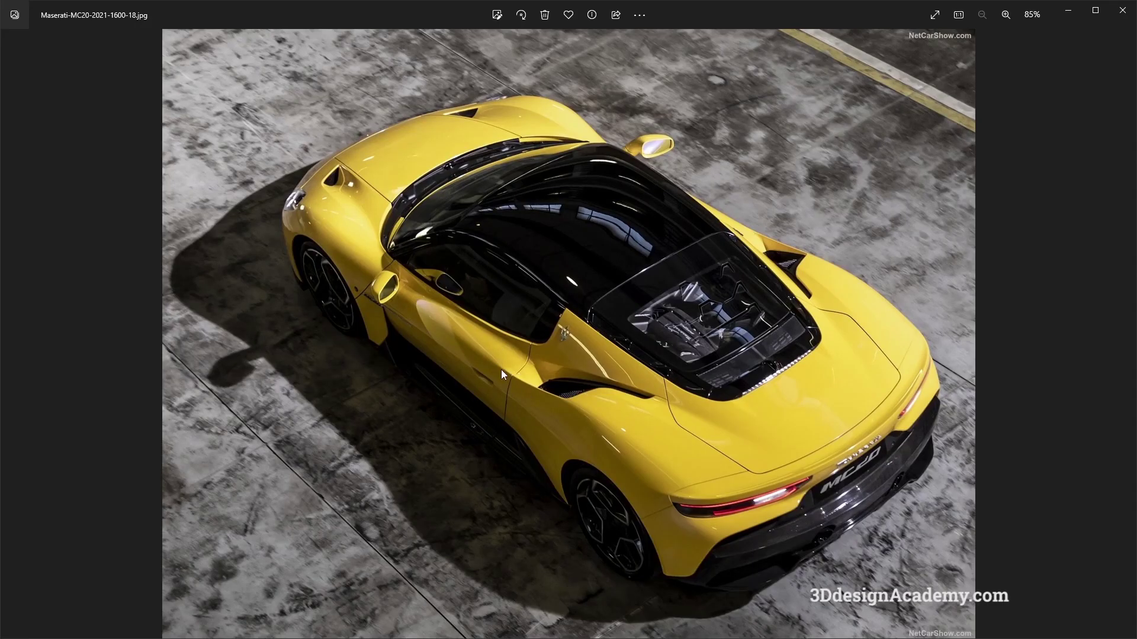
key("alt+Tab")
key("alt+Tab")
key("alt+Tab")
key("alt+Tab")
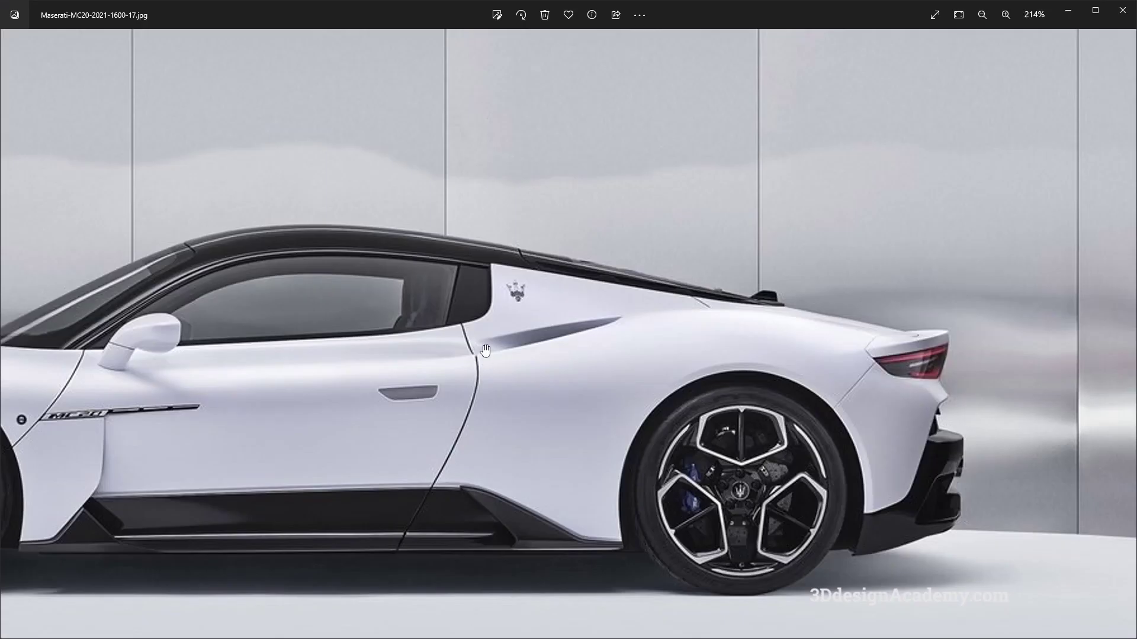
scroll(569, 341, "down", 3)
key("alt+Tab")
Pick the body side surface square#2 spanning the door's rear shut line in the side view and show its CVs
middle_click_drag(421, 332, 531, 342, "alt+shift")
right_click_drag(531, 343, 548, 317, "alt+shift")
left_click_drag(548, 315, 484, 363, "ctrl+shift")
left_click(424, 363)
left_click_drag(271, 429, 310, 330, "ctrl+shift")
left_click(308, 365)
left_click(279, 367)
left_click_drag(42, 571, 87, 573)
middle_click_drag(367, 361, 437, 360, "alt+shift")
left_click_drag(444, 370, 462, 313, "ctrl+shift")
middle_click_drag(546, 365, 539, 370, "alt+shift")
left_click_drag(627, 484, 678, 272, "ctrl+shift")
left_click_drag(734, 308, 685, 350, "ctrl+shift")
left_click(580, 313)
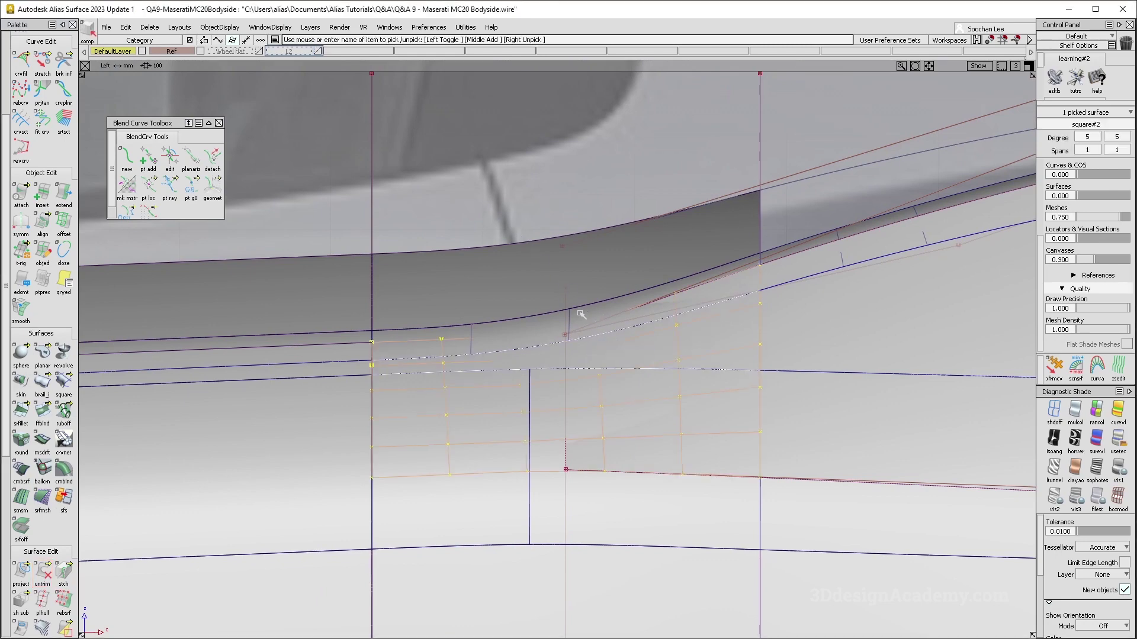
middle_click_drag(656, 334, 655, 334, "alt+shift")
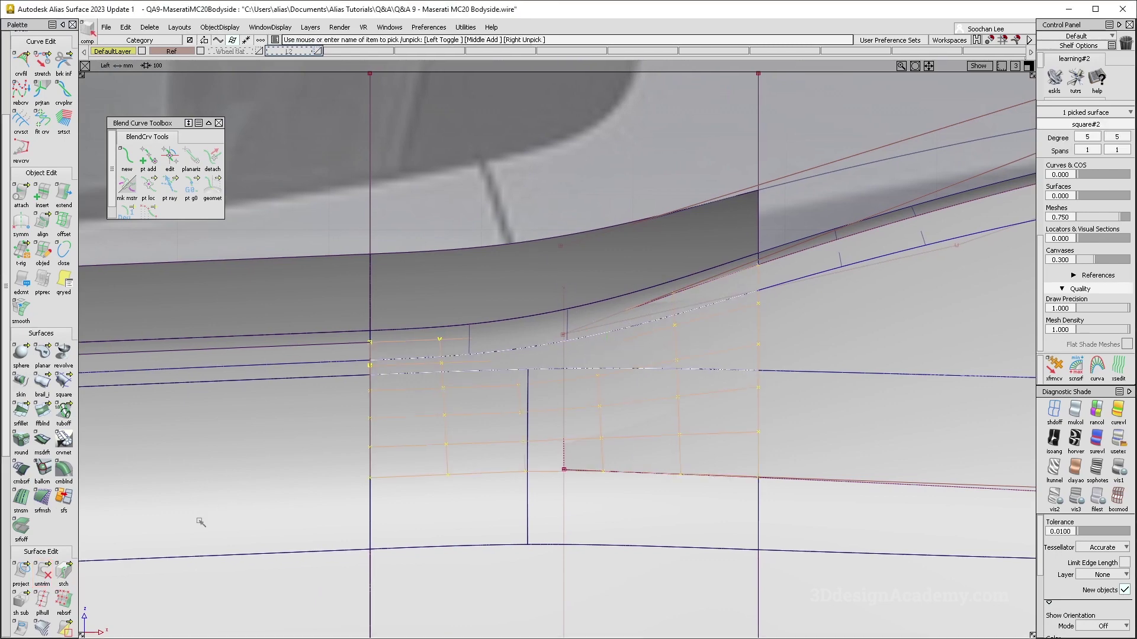
Untrim square#2 and duplicate its upper natural edge as a curve without rebuilding it
left_click(43, 573)
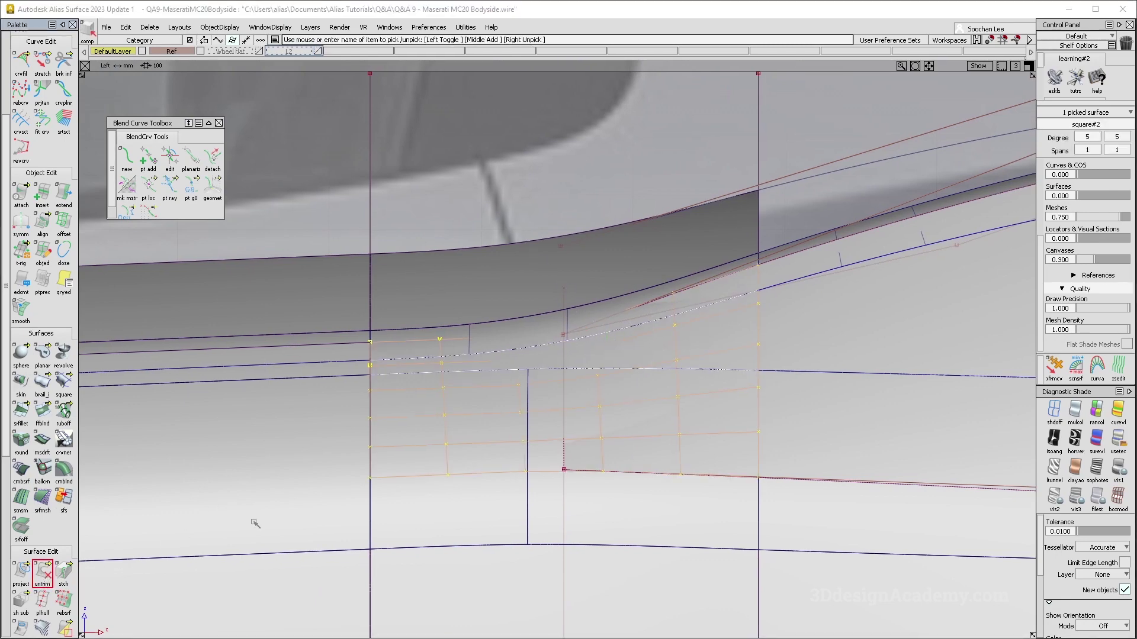
left_click(685, 306)
left_click(22, 62)
left_click_drag(22, 63, 51, 67)
middle_click_drag(499, 336, 364, 336, "alt+shift")
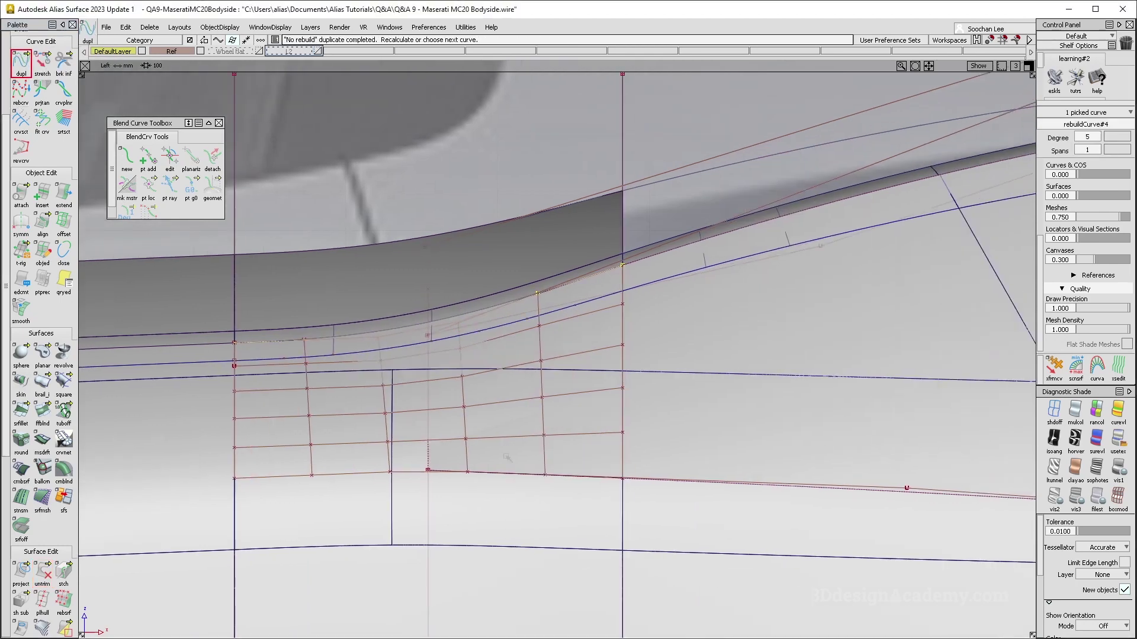
Align the rear end of the duplicated edge curve to Fillet_piece#39's V=1 edge with G2 continuity and explicit control
left_click(43, 222)
left_click(619, 275)
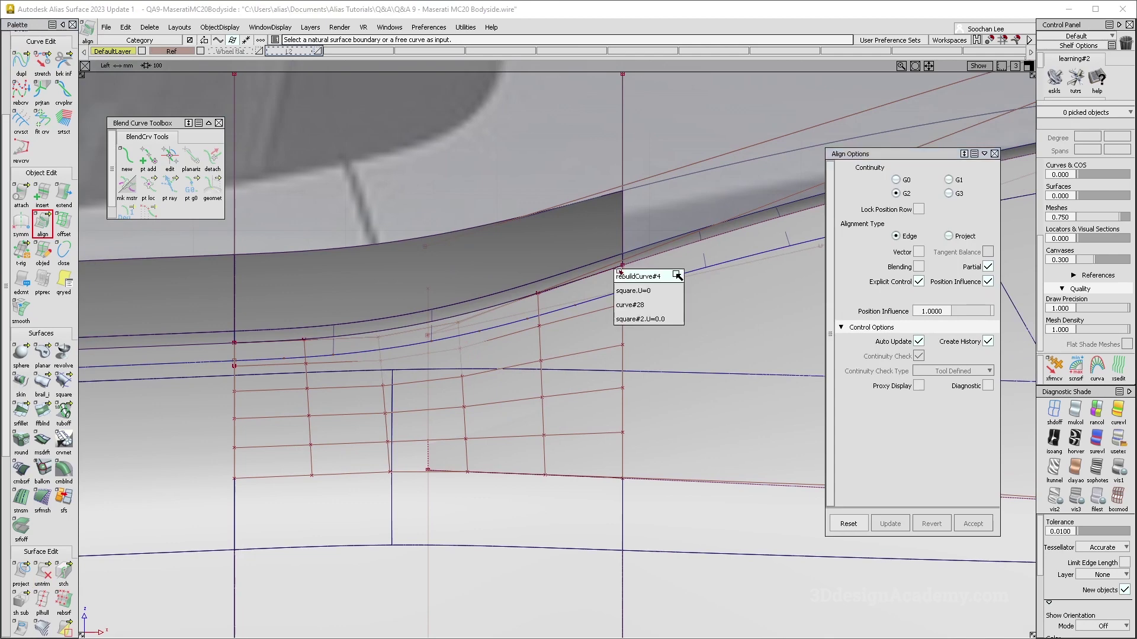
left_click(627, 277)
left_click(645, 290)
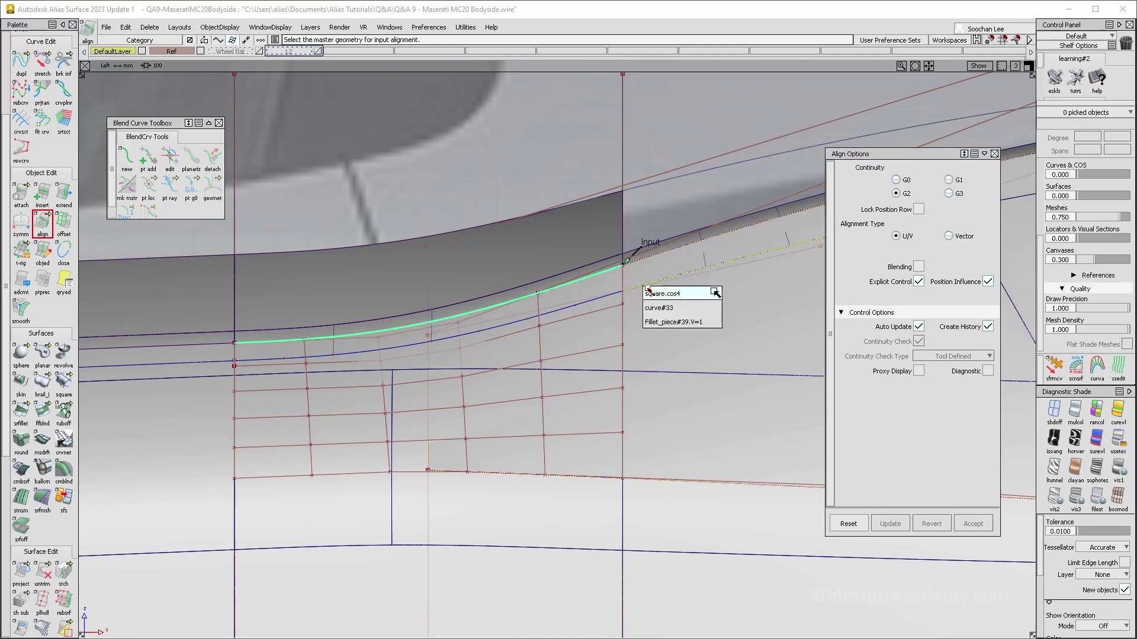
left_click(714, 320)
right_click_drag(650, 296, 693, 280, "alt+shift")
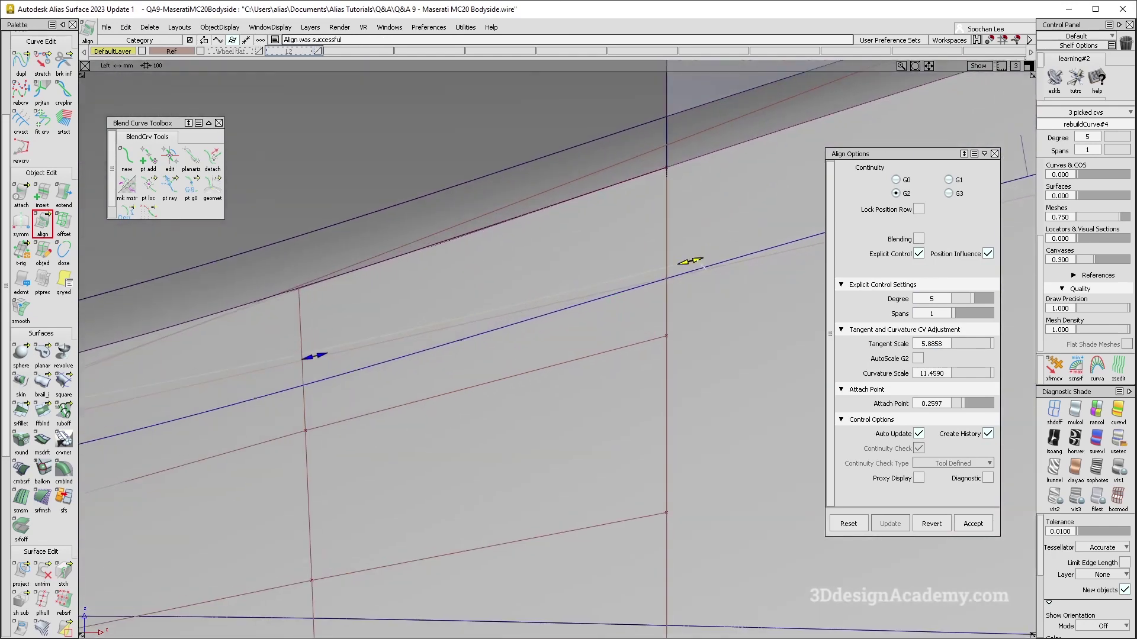
Turn diagnostic shading off, set the alignment's attach point to 0.2525 at the surface seam, and adjust the tangent scale to 5.6573
left_click(1054, 410)
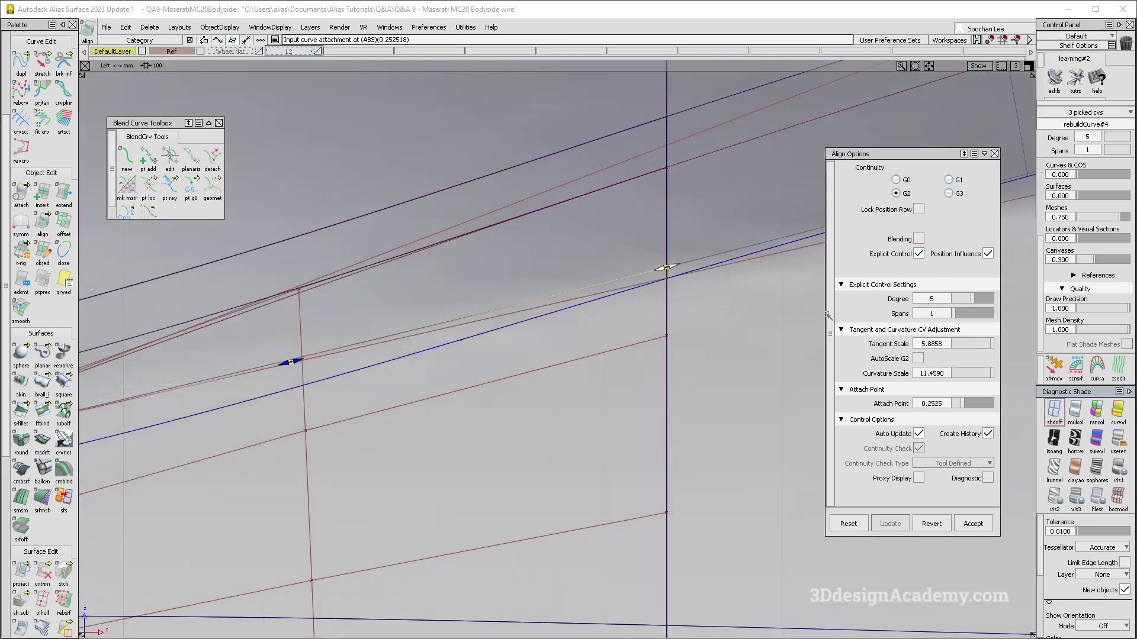
left_click(661, 265, "alt+shift")
right_click_drag(661, 265, 784, 243, "alt+shift")
middle_click_drag(903, 487, 671, 368, "alt+shift")
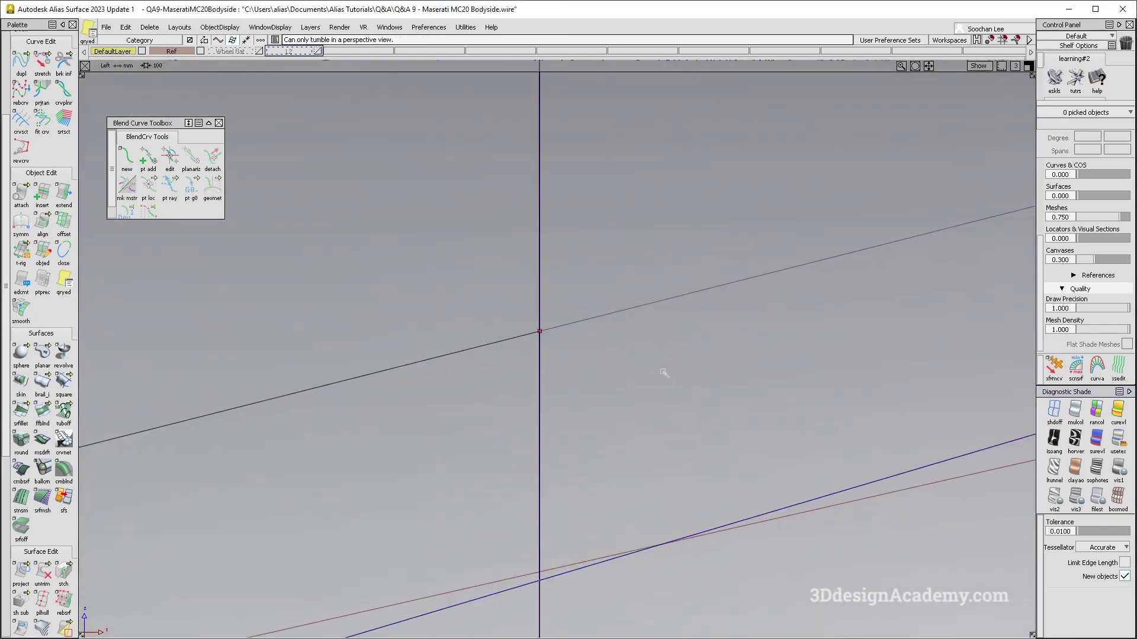
left_click(533, 333)
left_click(550, 331)
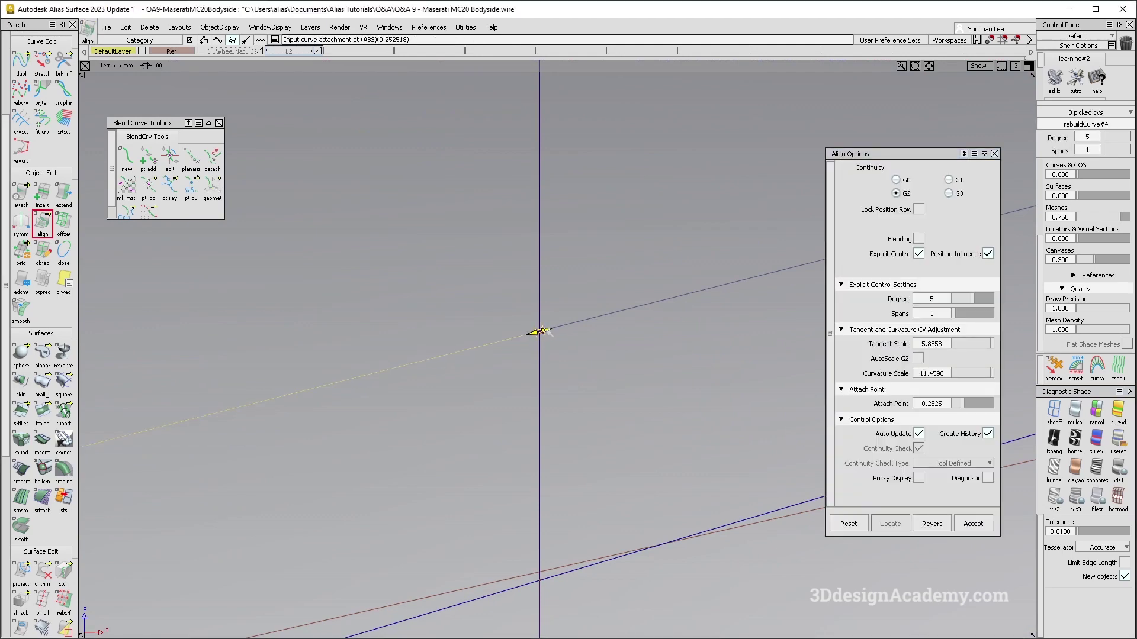
right_click_drag(670, 310, 426, 296, "alt+shift")
middle_click_drag(426, 296, 686, 312, "alt+shift")
left_click(973, 524)
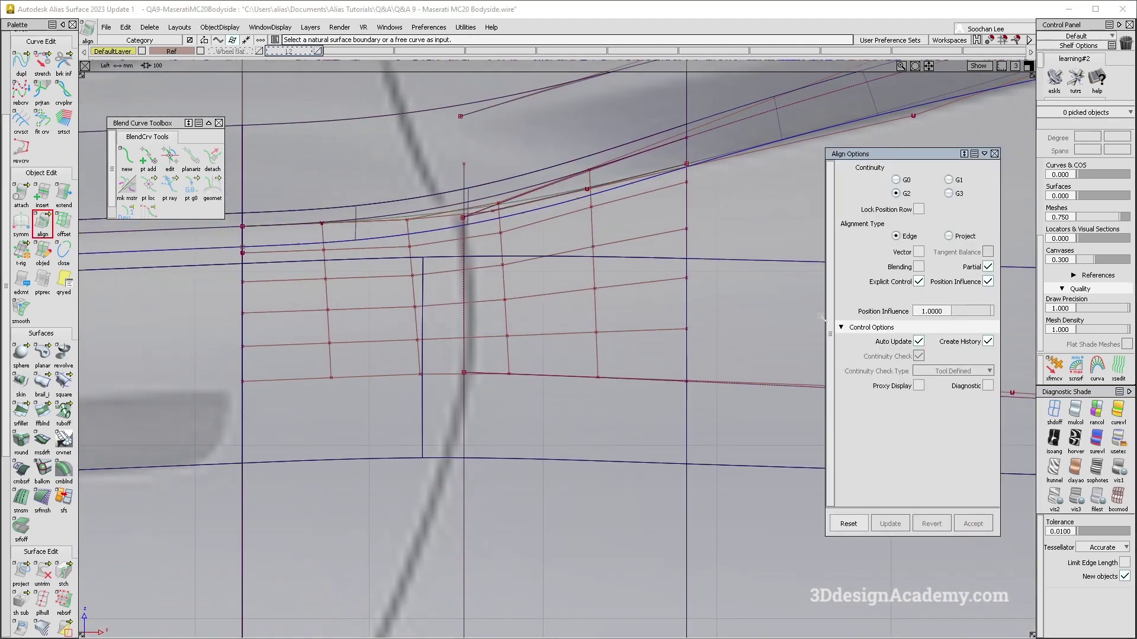
left_click(575, 201)
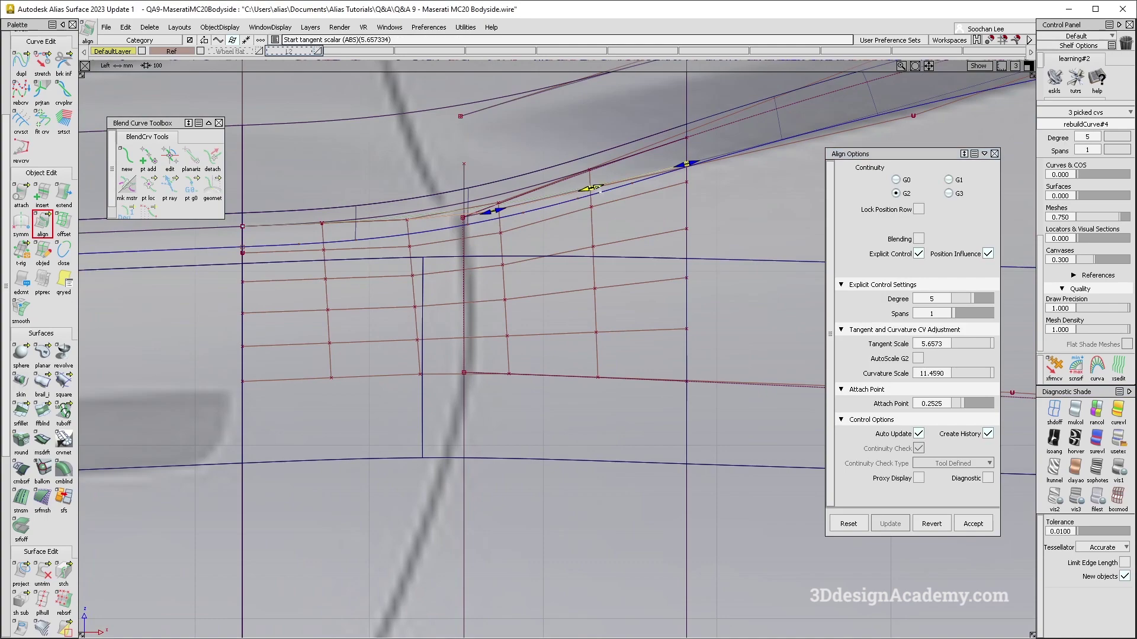
Pick the body side surface at the door's rear shut line in perspective and hide its CVs
key("F8")
left_click_drag(512, 261, 474, 387, "alt+shift")
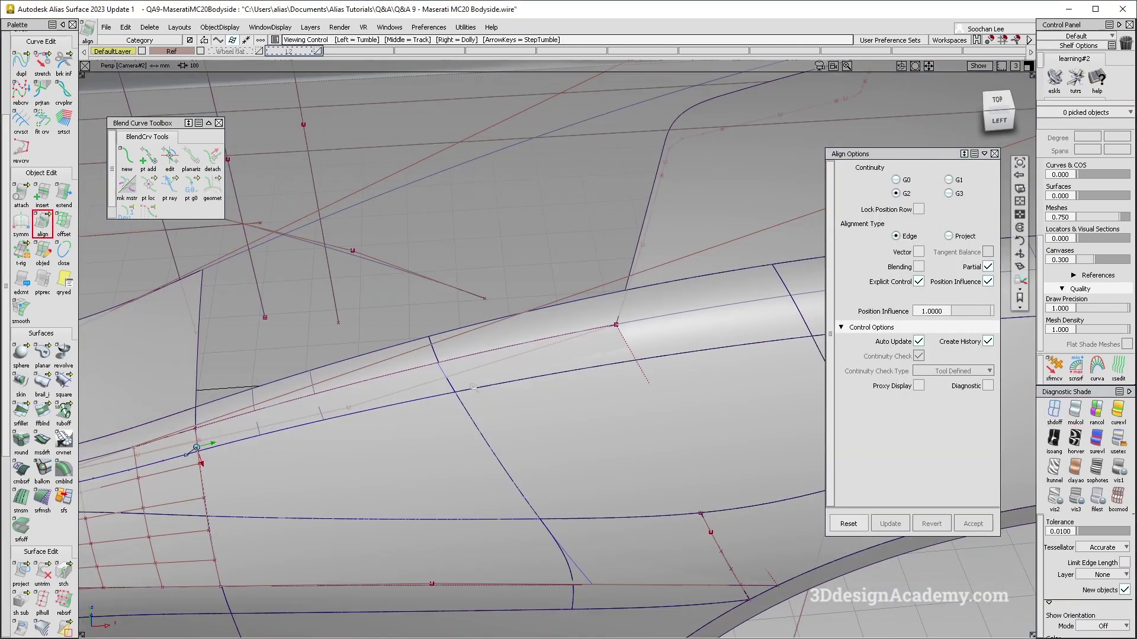
right_click_drag(473, 387, 332, 400, "alt+shift")
middle_click_drag(332, 399, 478, 393, "alt+shift")
right_click_drag(478, 393, 535, 379, "alt+shift")
left_click_drag(535, 379, 556, 355, "ctrl+shift")
left_click(557, 341)
left_click_drag(424, 457, 386, 285, "ctrl+shift")
Select the three neighbouring surfaces along the shoulder strip with the Trim tool and divide them
left_click(43, 573)
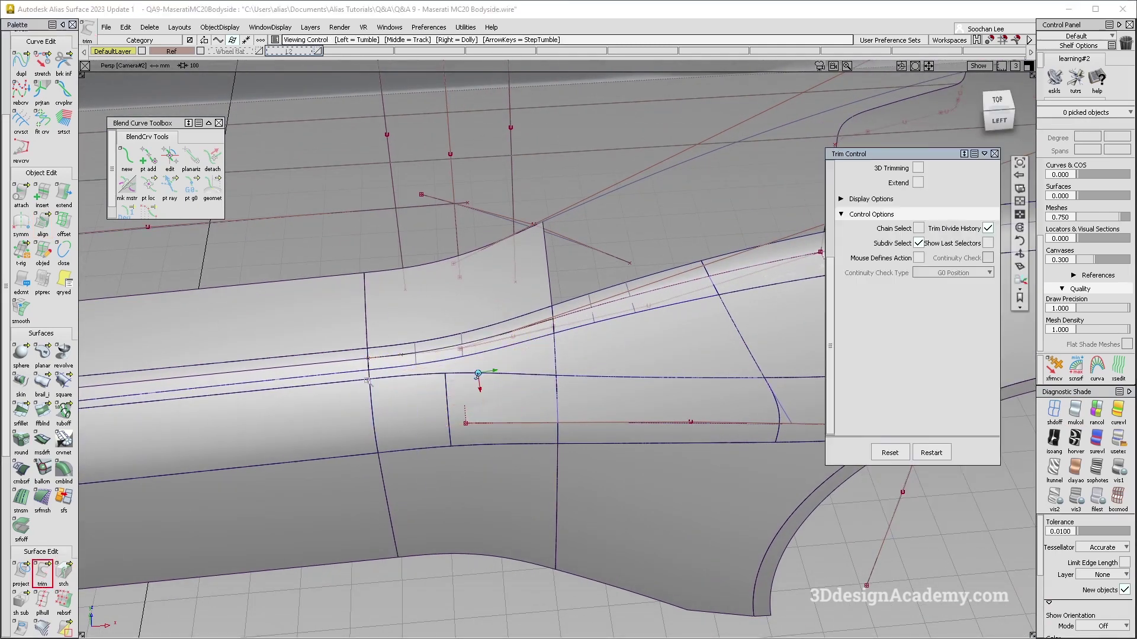
right_click_drag(369, 381, 417, 375, "alt+shift")
left_click(350, 374)
left_click(491, 359, "shift")
left_click(719, 347, "shift")
left_click(1011, 624)
middle_click_drag(695, 348, 534, 335, "alt+shift")
left_click(43, 573)
Check the divided shoulder strip by picking its surface pieces and the adjoining body side surface, and release the selection
left_click_drag(533, 281, 499, 291, "alt+shift")
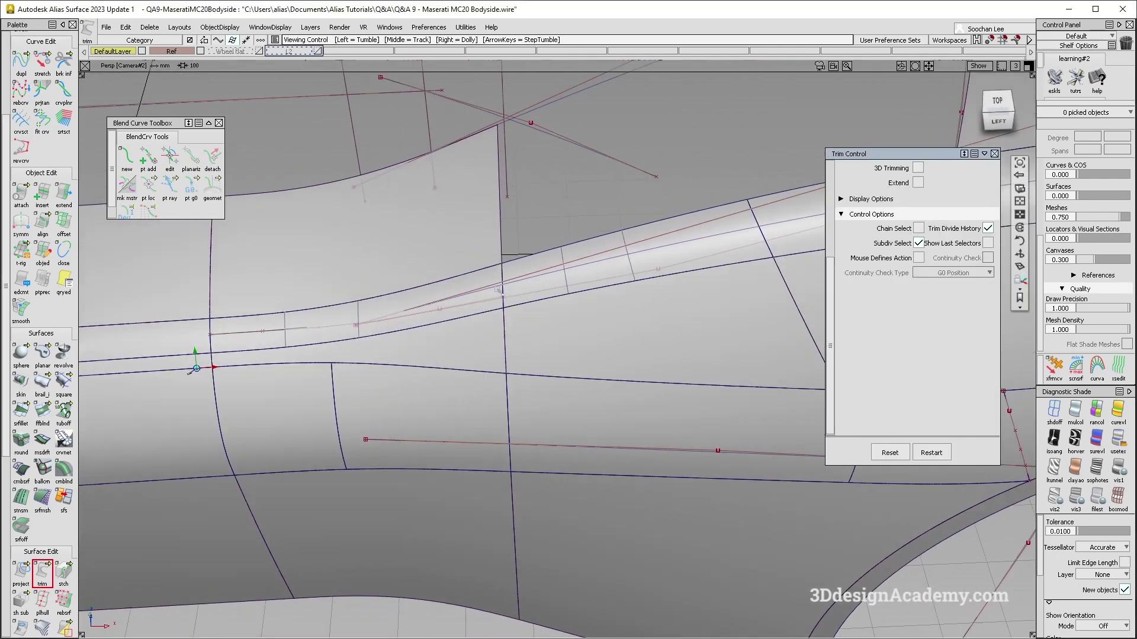
right_click_drag(580, 320, 521, 323, "alt+shift")
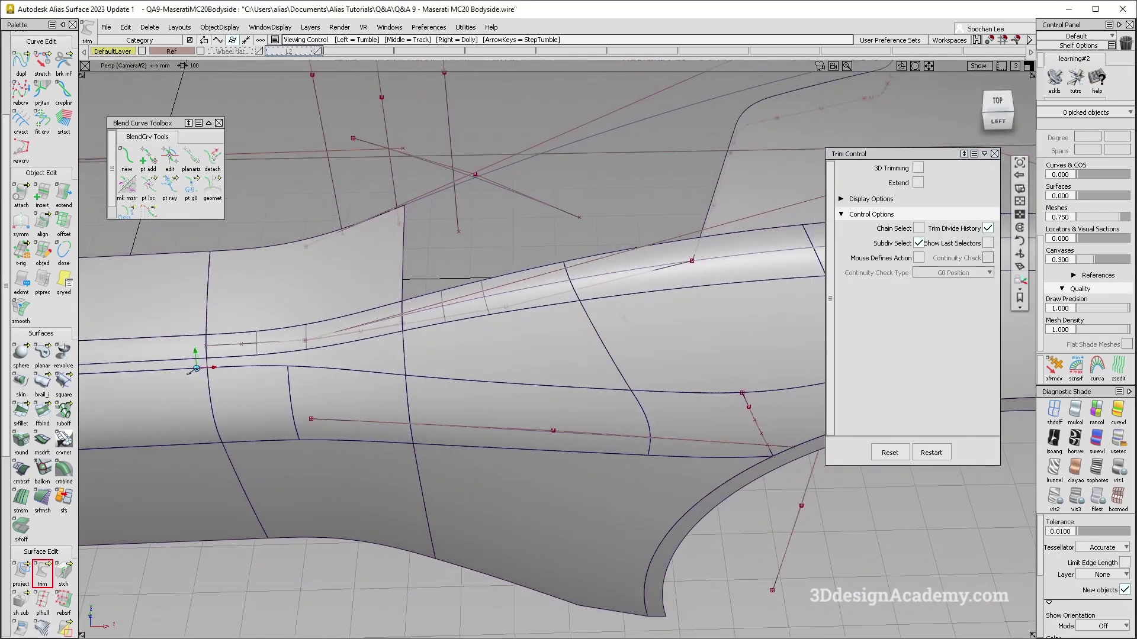
middle_click_drag(521, 323, 408, 324, "alt+shift")
left_click_drag(567, 231, 538, 251, "ctrl+shift")
left_click(363, 295)
left_click(503, 251)
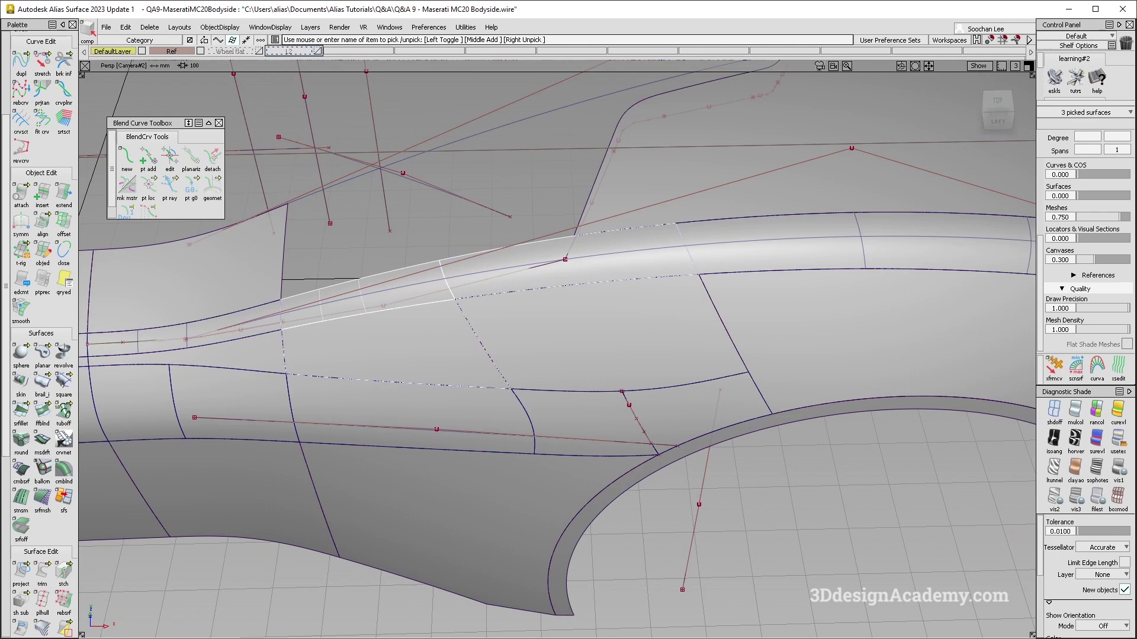
left_click(252, 307)
middle_click_drag(255, 308, 374, 307, "alt+shift")
left_click_drag(380, 306, 380, 418, "ctrl+shift")
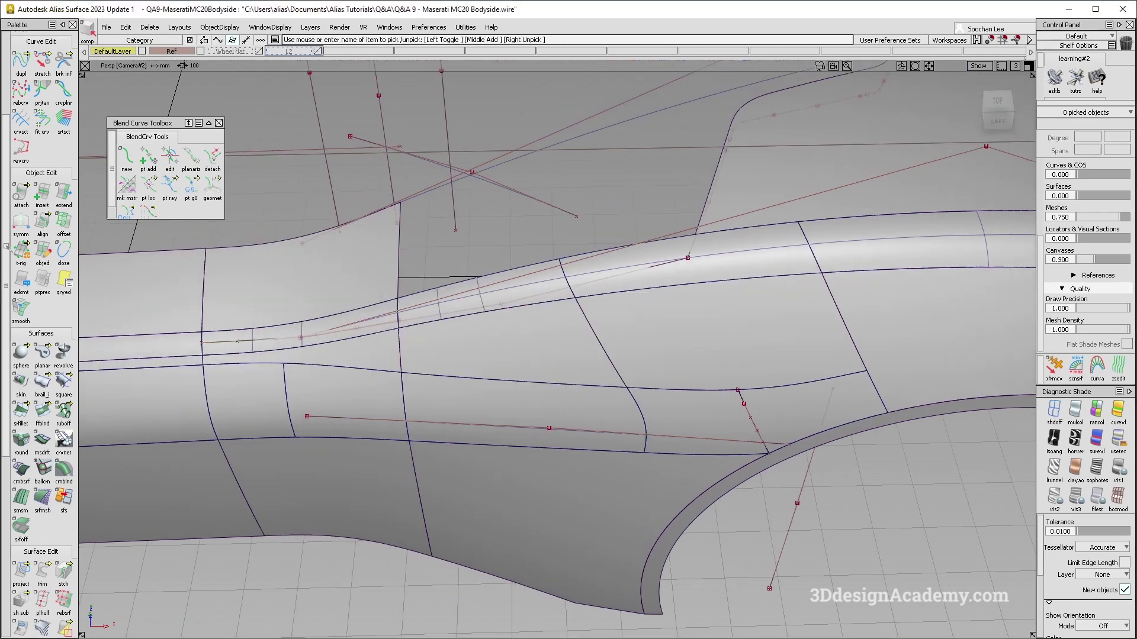
Extend the lower intake curve, curve#33, at its front end and project the intake curves onto the strip surfaces in the side view
left_click(64, 194)
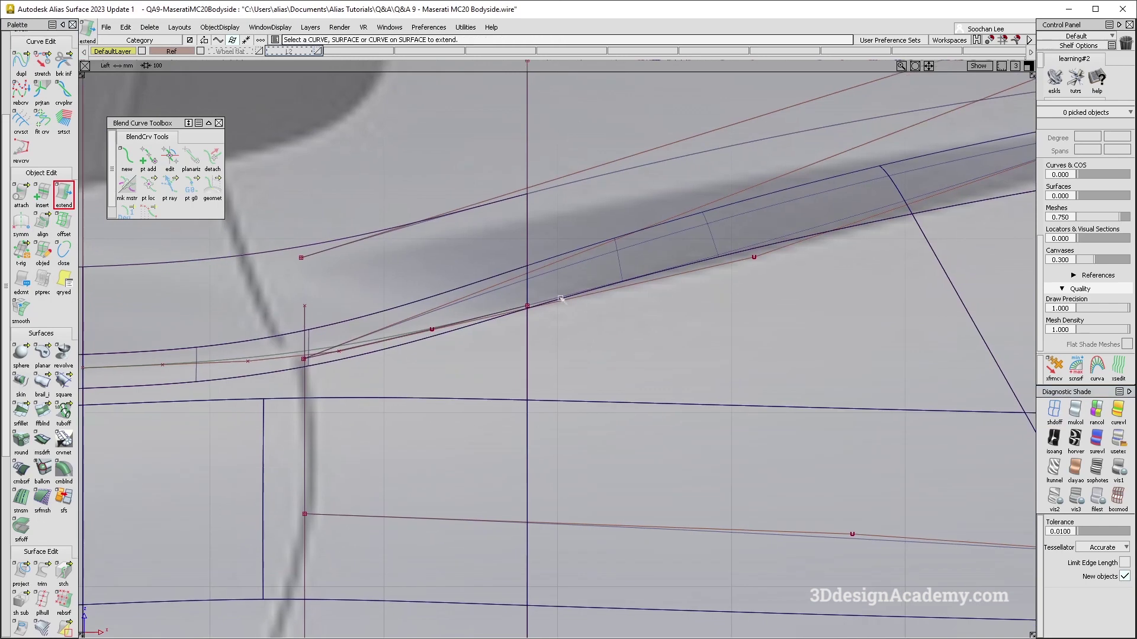
left_click(562, 301)
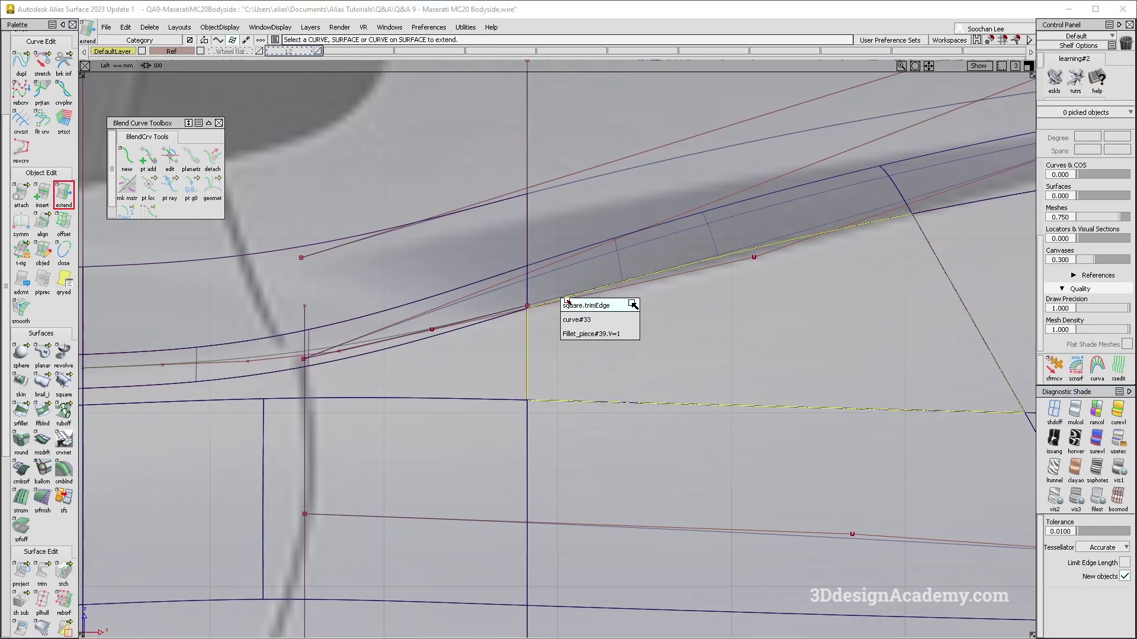
left_click(633, 320)
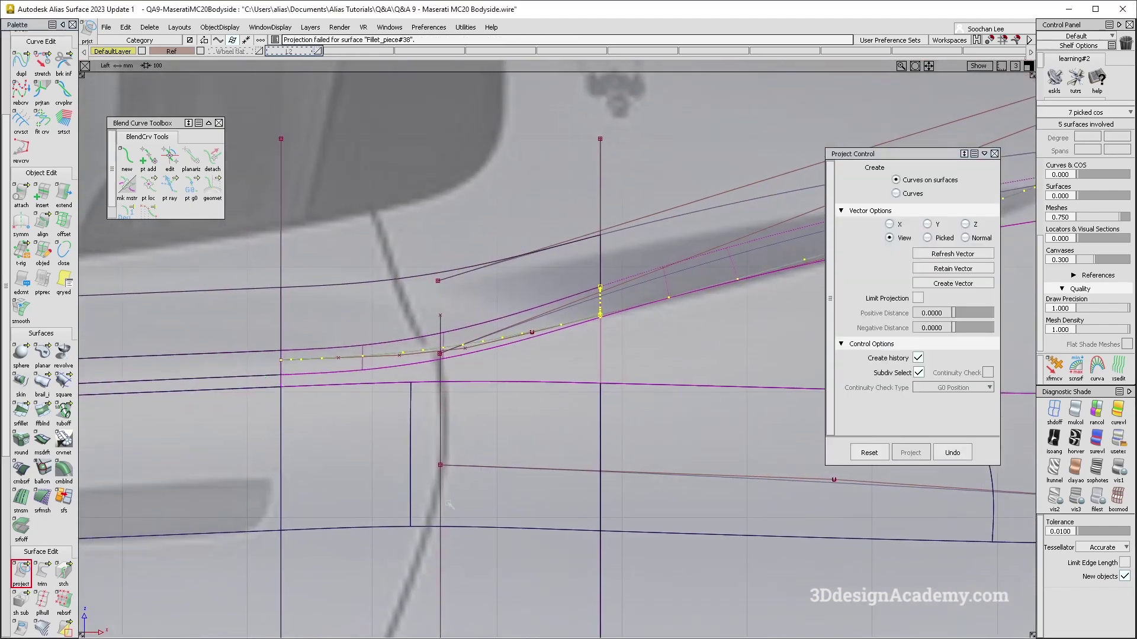
Delete the stray vertical curve on surface at the seam between the front and middle strip surfaces
left_click(602, 303)
key("Delete")
key("Return")
Trim the front and middle strip surfaces along the projected curves, keeping the region below them
left_click(43, 573)
left_click(363, 363)
left_click(951, 623)
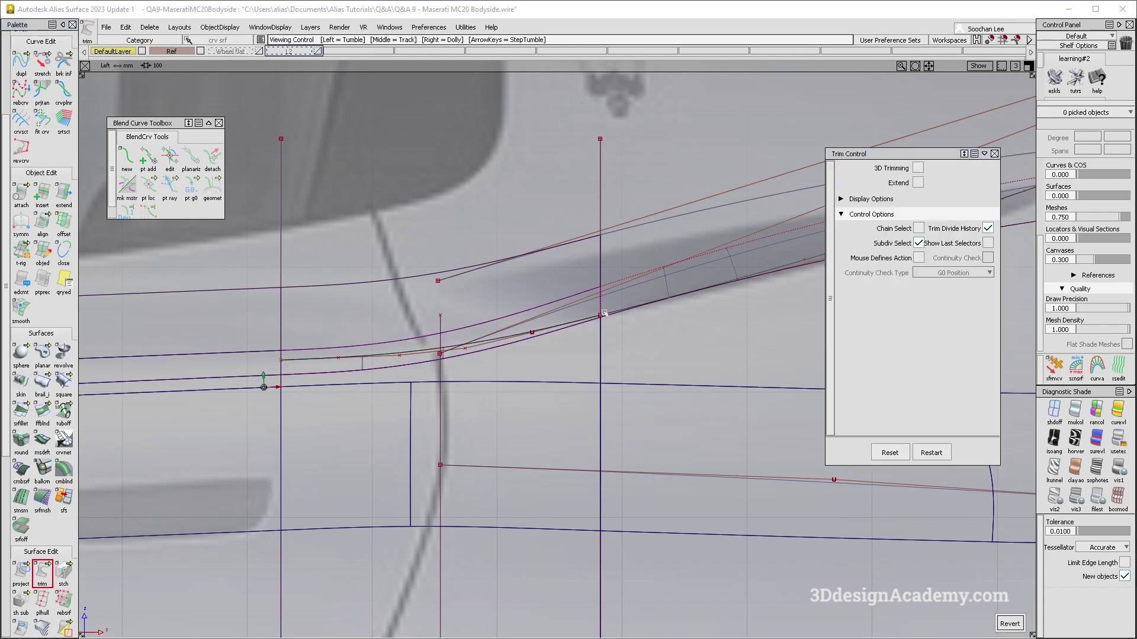
right_click_drag(608, 309, 754, 330, "alt+shift")
right_click_drag(676, 370, 550, 362, "alt+shift")
middle_click_drag(799, 338, 450, 349, "alt+shift")
left_click(604, 353)
left_click(951, 624)
Try to trim the rear strip surface along the lower intake curve, and release the selection
middle_click_drag(703, 303, 491, 378, "alt+shift")
left_click_drag(582, 390, 601, 275, "ctrl+shift")
left_click(609, 273)
left_click(609, 273)
middle_click_drag(627, 264, 233, 352, "alt+shift")
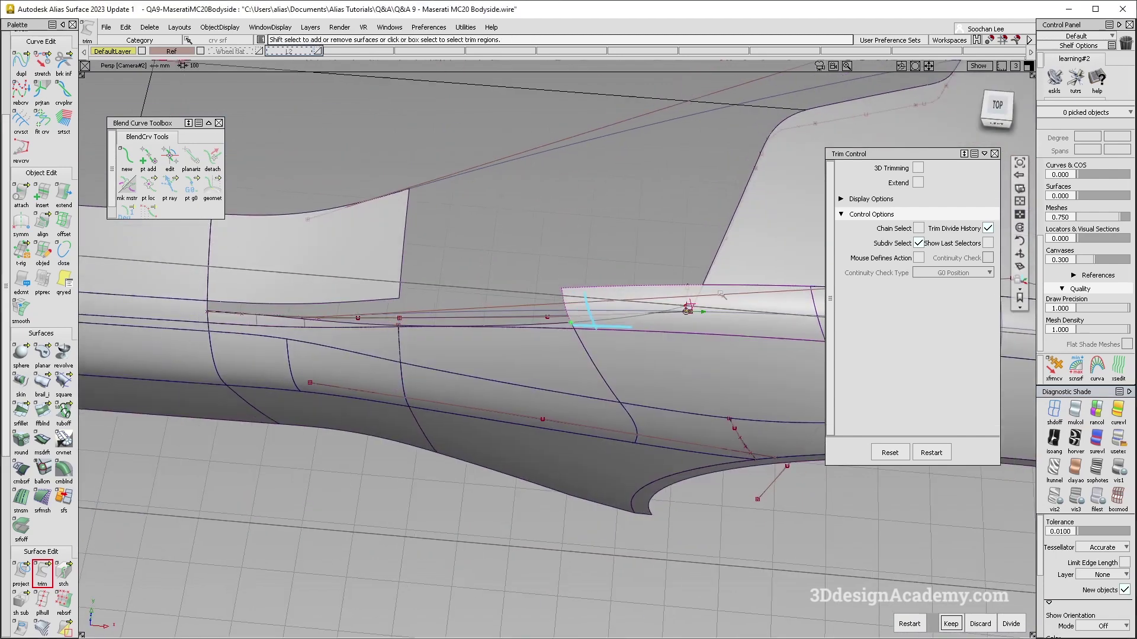
right_click_drag(721, 294, 823, 284, "alt+shift")
middle_click_drag(823, 284, 601, 320, "alt+shift")
left_click_drag(553, 423, 568, 283, "ctrl+shift")
left_click_drag(499, 345, 508, 403, "alt+shift")
left_click_drag(508, 421, 535, 265, "ctrl+shift")
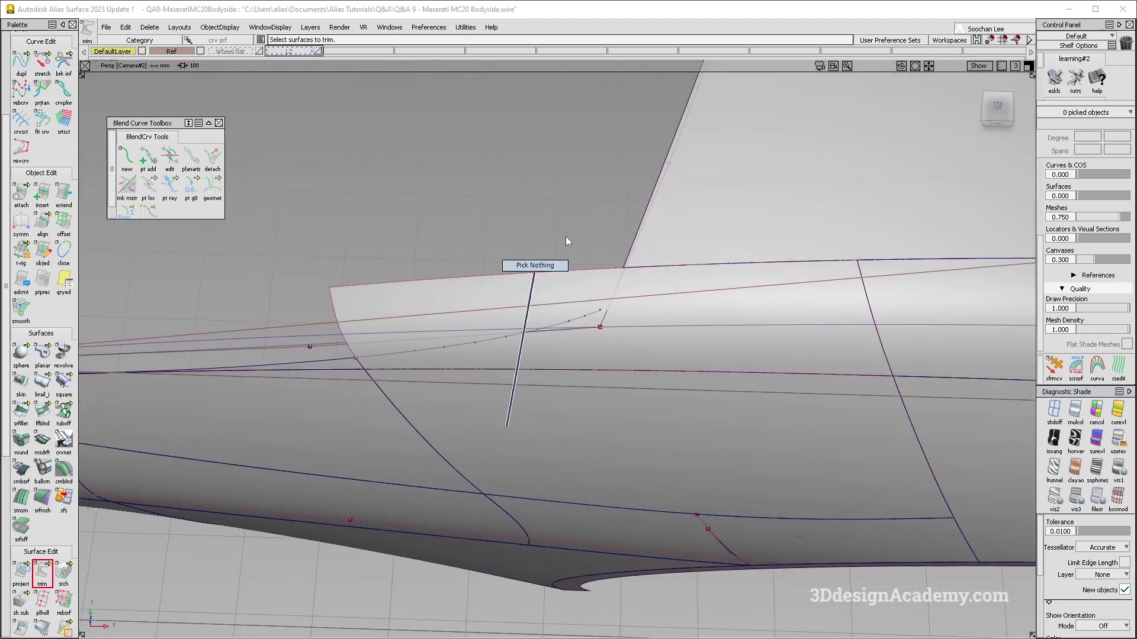
Create a blend curve from the lower intake curve to the lower corner of the side panel behind the intake, and edit its end point
left_click(127, 158)
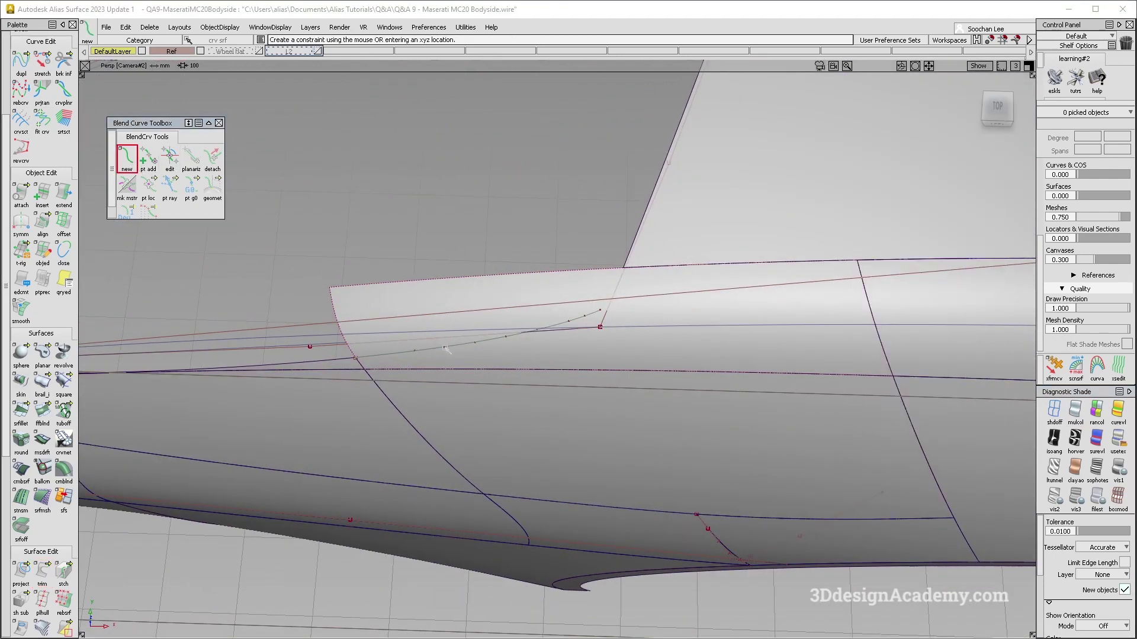
left_click(513, 350)
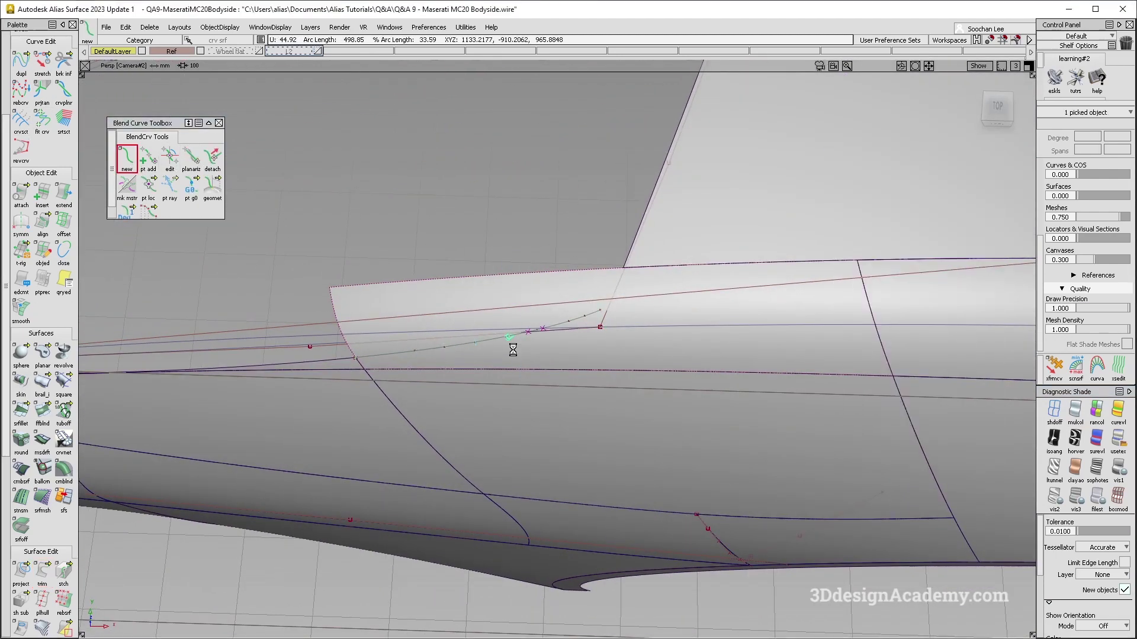
left_click(625, 263)
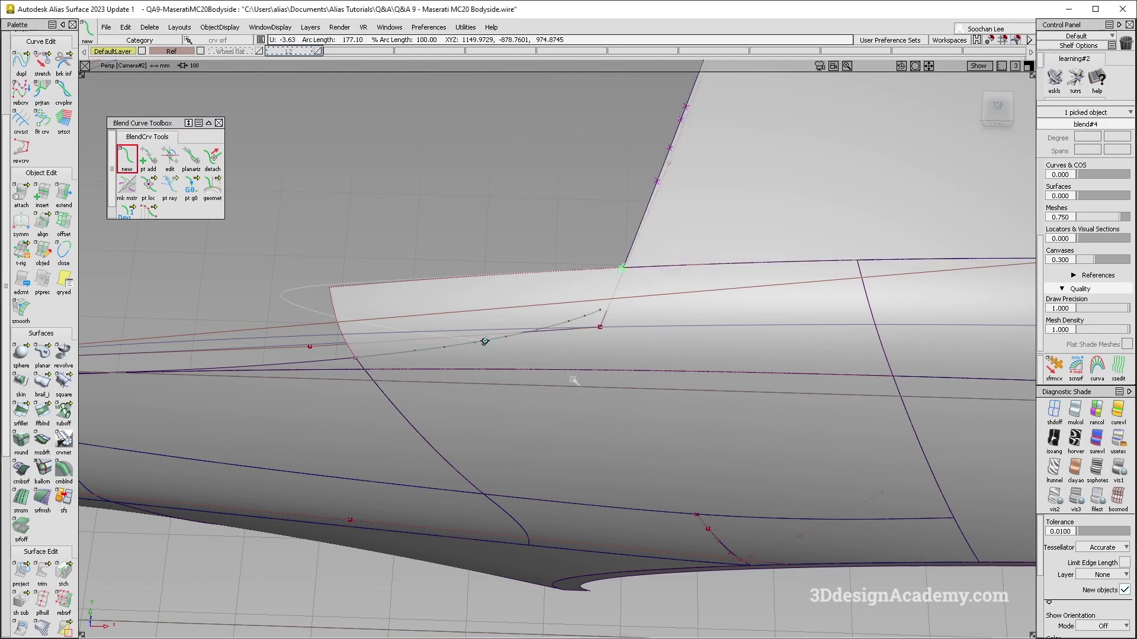
left_click(169, 158)
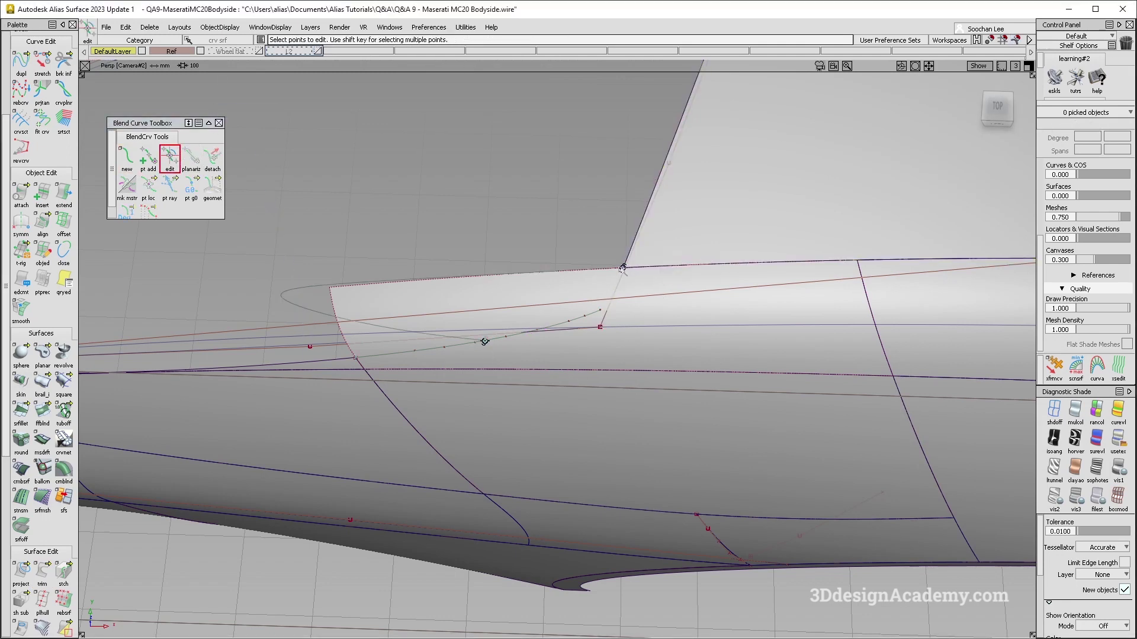
left_click(623, 268)
left_click(623, 268)
mouse_move(556, 477)
left_mouse_down("ctrl+shift")
mouse_move(570, 325)
mouse_move(622, 329)
mouse_move(593, 292)
left_mouse_up("ctrl+shift")
scroll(592, 331, "up", 3)
left_click(598, 293)
Try to project the blend curve onto the rear strip surface along the perspective view direction
mouse_move(497, 428)
left_mouse_down("alt+shift")
mouse_move(510, 404)
mouse_move(482, 474)
left_mouse_up("alt+shift")
left_click_drag(475, 499, 462, 353, "ctrl+shift")
double_click(22, 574)
left_click(610, 290)
key("space")
left_click_drag(439, 452, 424, 256, "ctrl+shift")
scroll(50, 89, "up", 2)
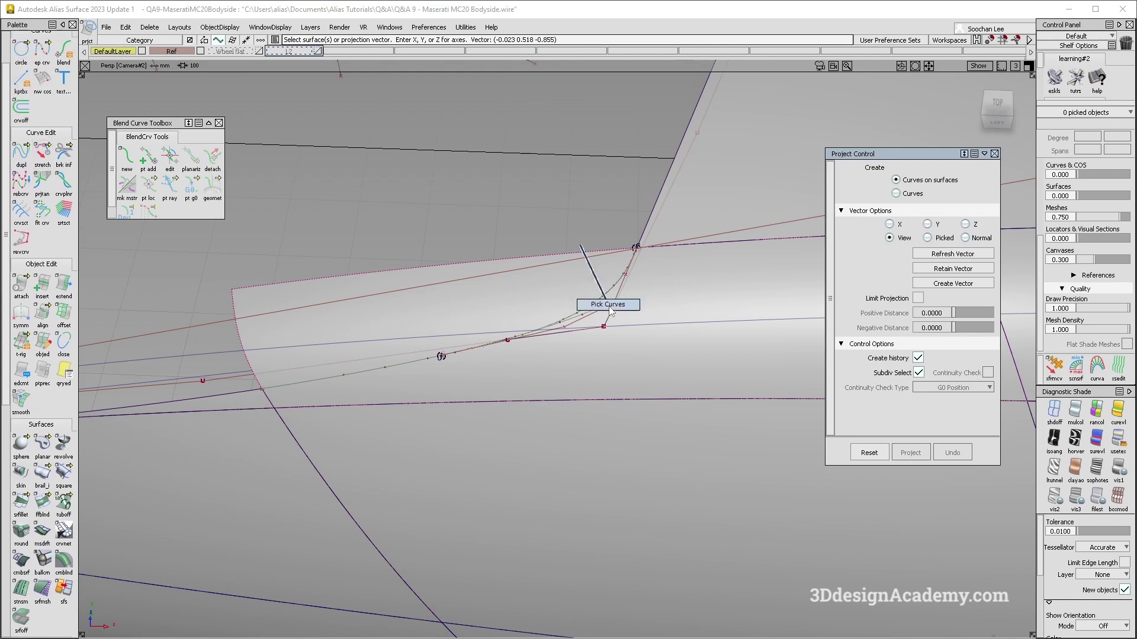
left_click_drag(611, 308, 610, 298, "ctrl+shift")
Section the lower intake curve at the start of the blend curve and project the curves onto the rear strip surface in the side view
left_click(42, 51)
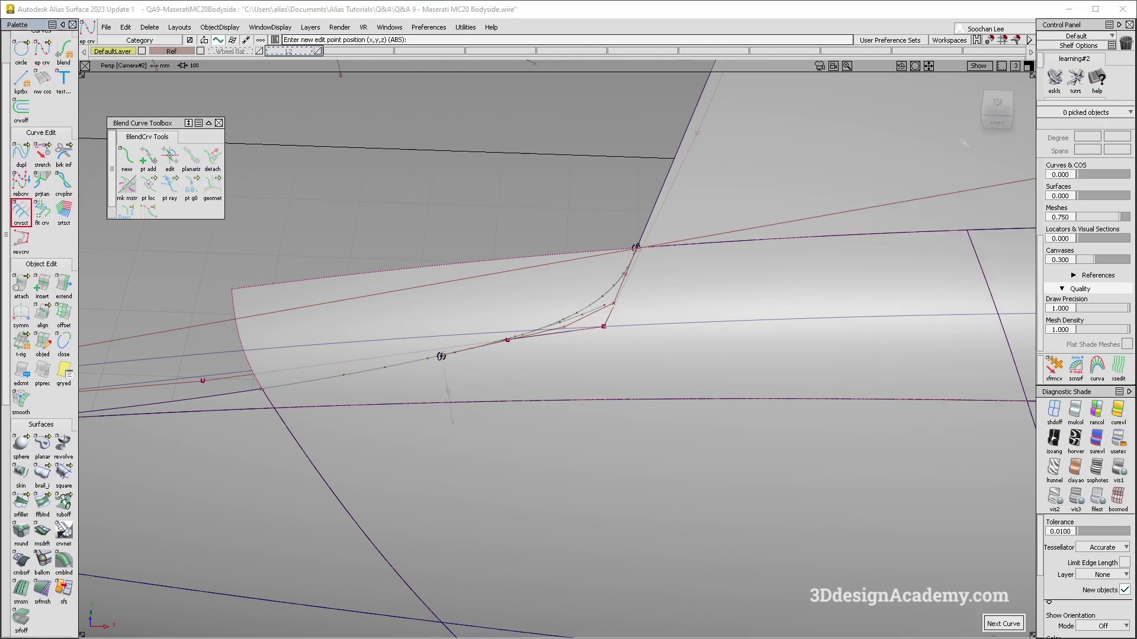
left_click(998, 123)
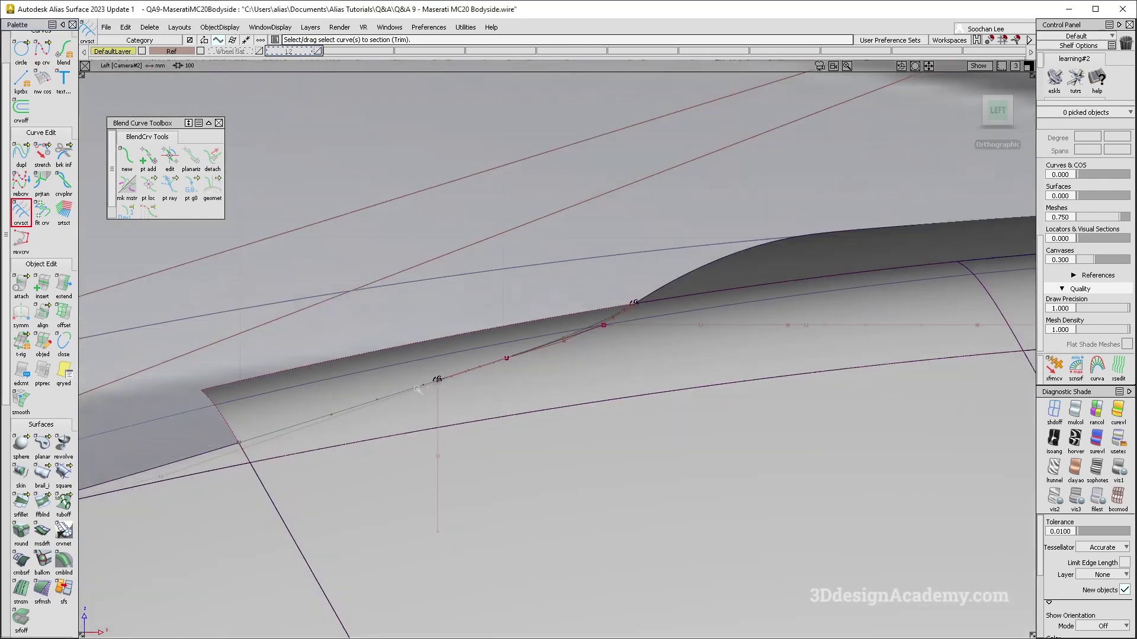
left_click(433, 384)
key("Return")
key("space")
left_click(437, 405)
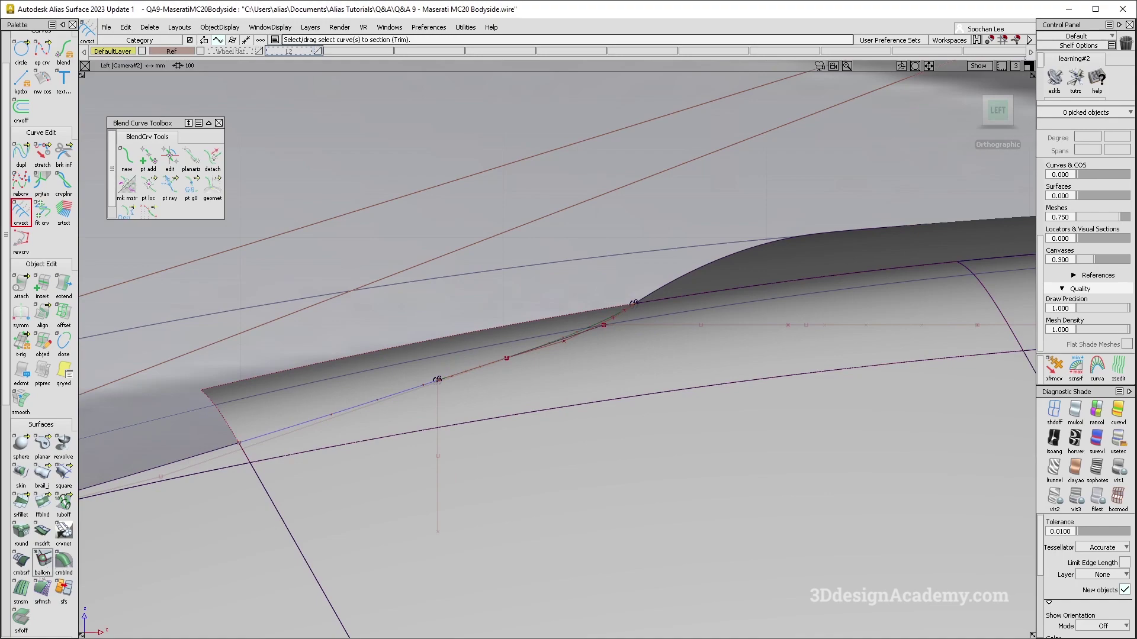
Trim the rear strip surface along the projected curves, keeping the region below them
scroll(42, 414, "down", 3)
left_click(42, 594)
right_click_drag(592, 377, 515, 409, "alt+shift")
left_click_drag(515, 408, 642, 416, "alt+shift")
right_click_drag(641, 415, 582, 350, "ctrl+shift")
left_click_drag(583, 349, 440, 326, "alt+shift")
left_click_drag(459, 306, 442, 305, "alt+shift")
right_click_drag(443, 305, 500, 308, "alt+shift")
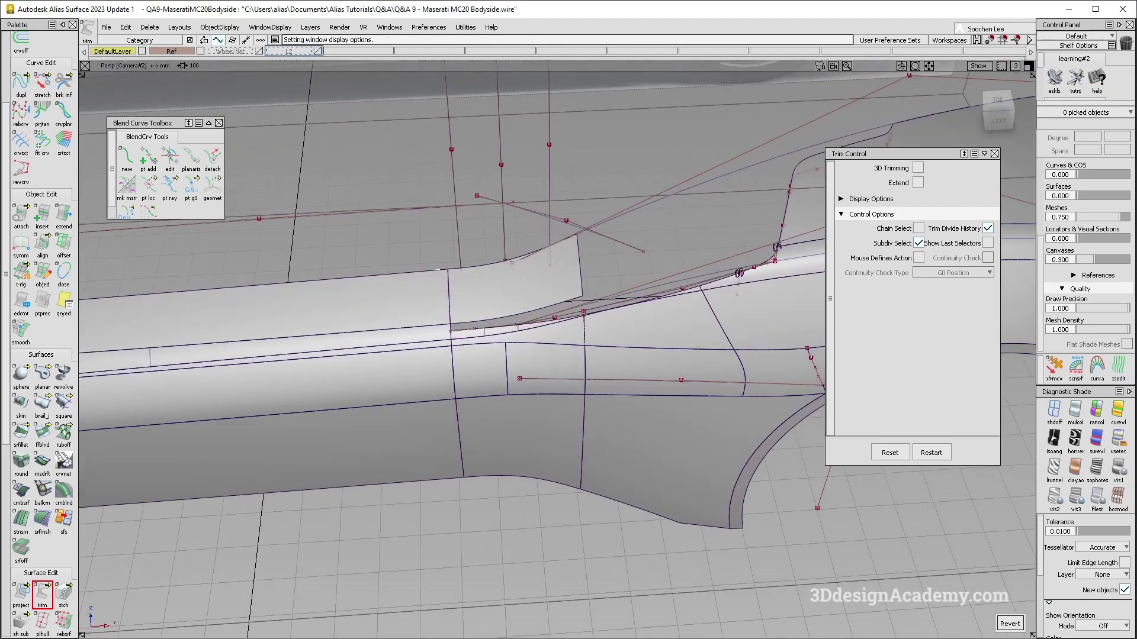
Pick the upper middle shoulder surface behind the door in the side view and assign it to layer L2
key("F6")
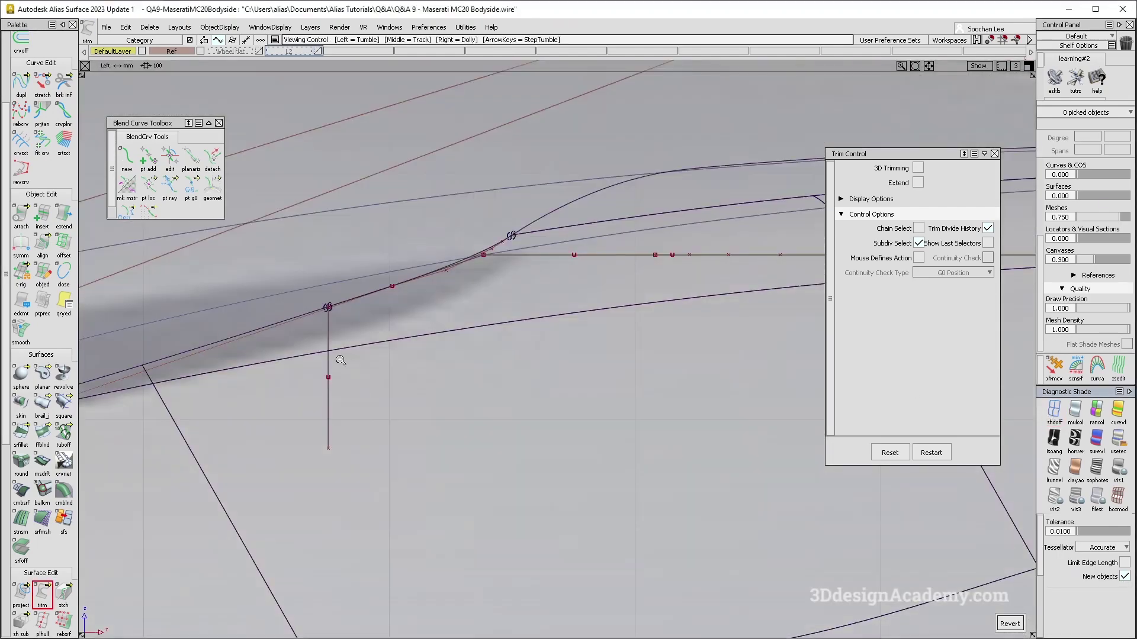
right_click_drag(512, 263, 455, 324, "alt+shift")
middle_click_drag(454, 325, 515, 296, "alt+shift")
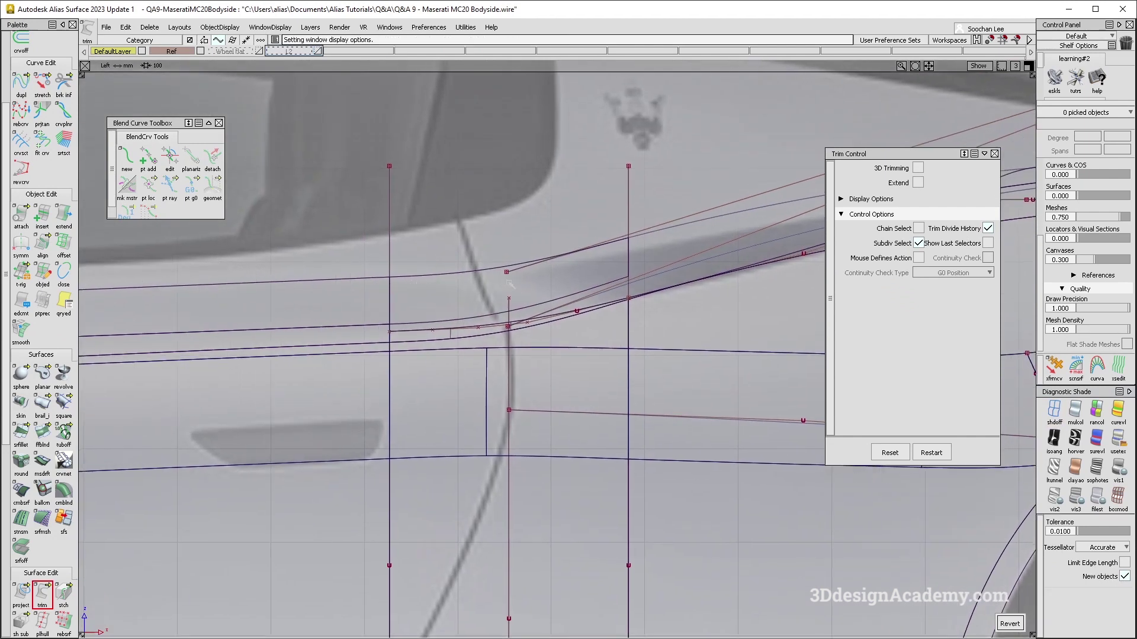
left_click_drag(541, 250, 501, 281, "ctrl+shift")
left_click(463, 308)
left_click_drag(312, 53, 309, 78)
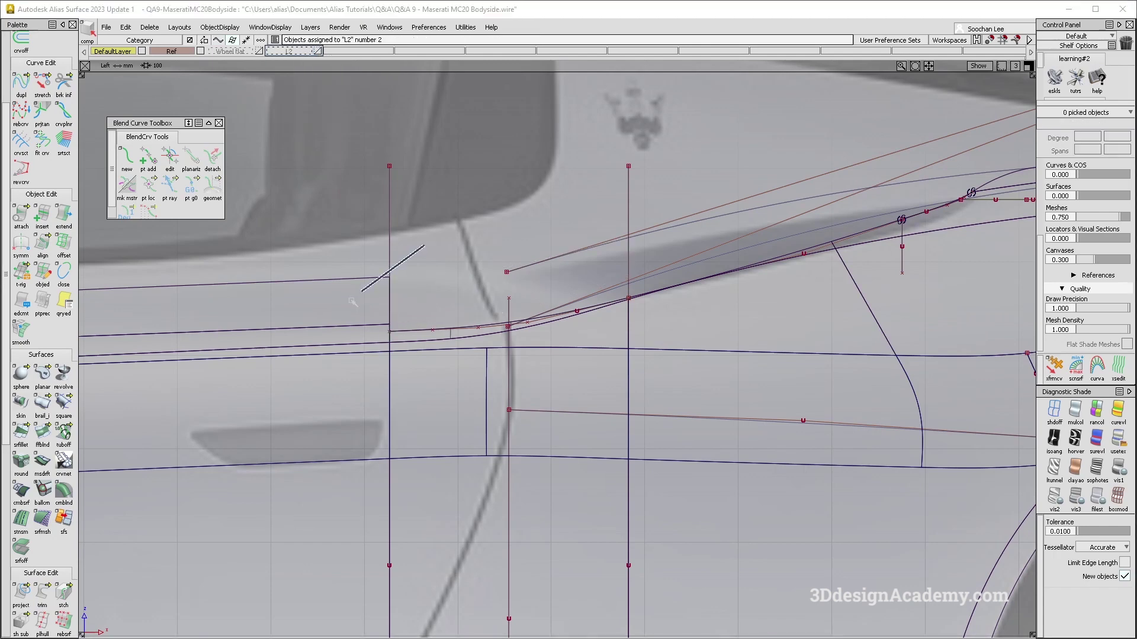
Untrim the upper front shoulder surface below the side window
left_click(401, 276)
scroll(32, 536, "down", 1)
left_click_drag(43, 559, 86, 563)
left_click(421, 396)
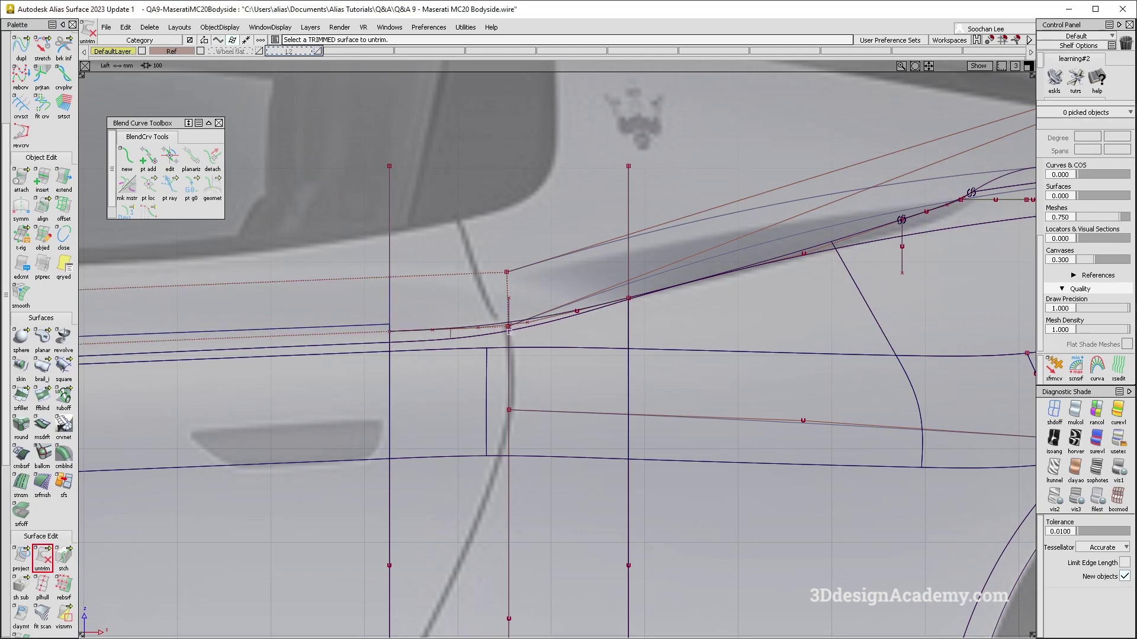
Set the canvas transparency to 0 and insert a curve on surface across the untrimmed front surface, just behind the vertical seam
double_click(42, 177)
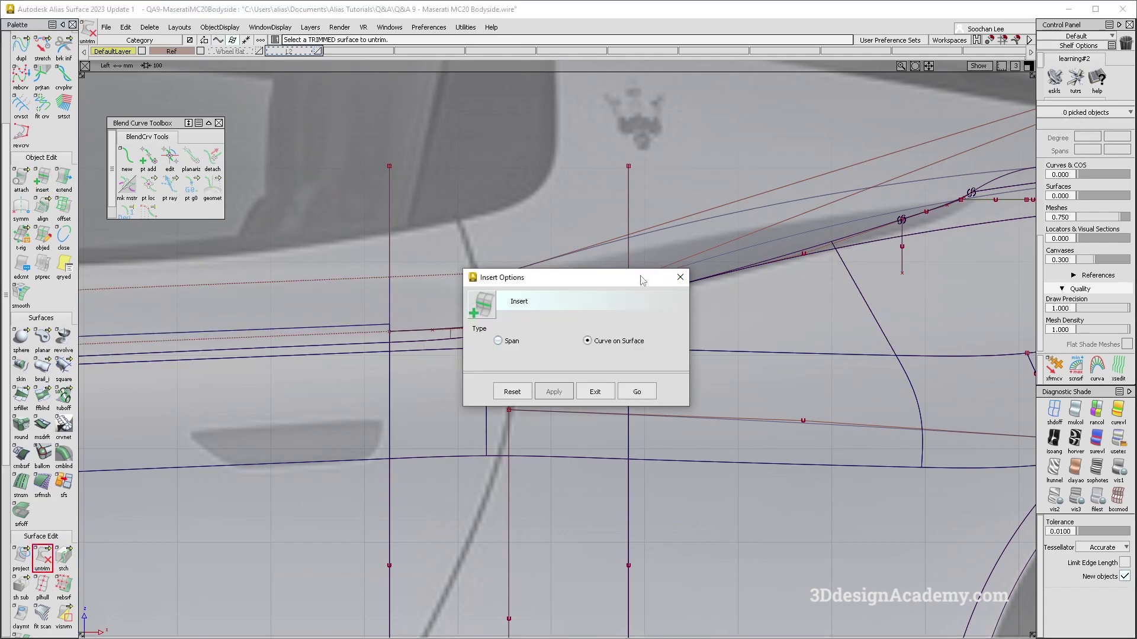
left_click_drag(642, 280, 745, 393)
left_click(742, 504)
right_click_drag(704, 303, 654, 298, "alt+shift")
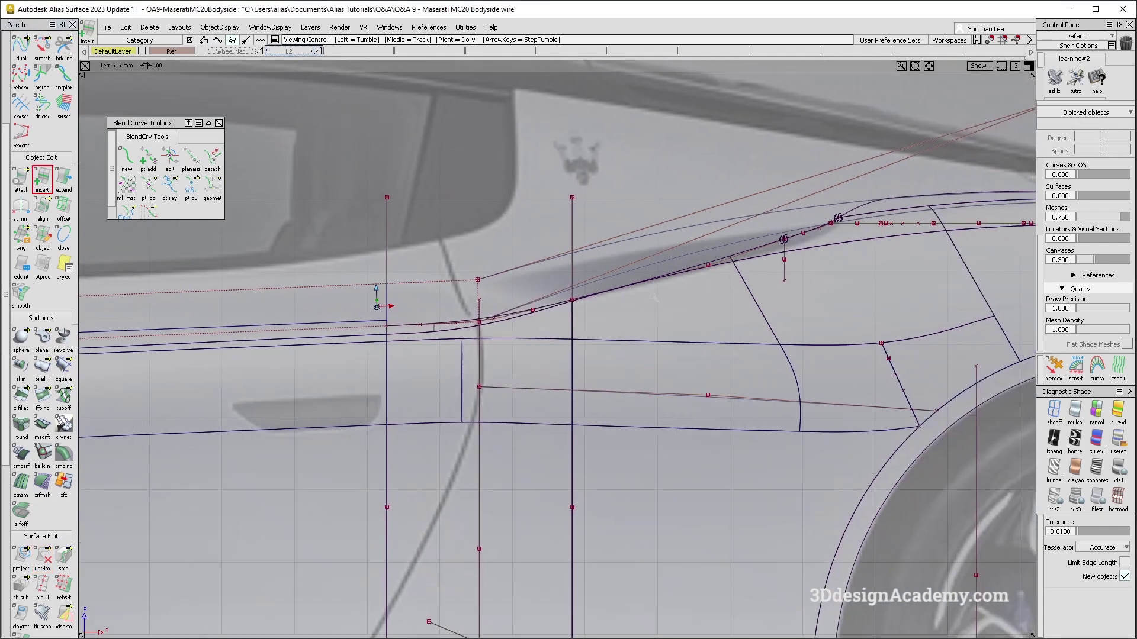
left_click_drag(1094, 260, 1032, 266)
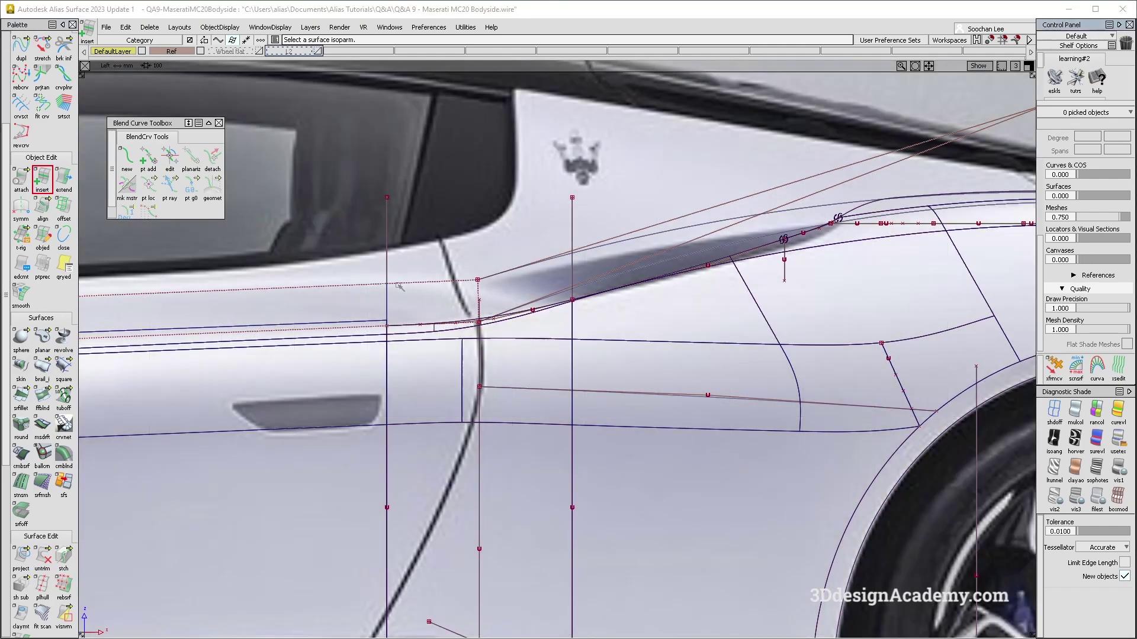
left_click(464, 292)
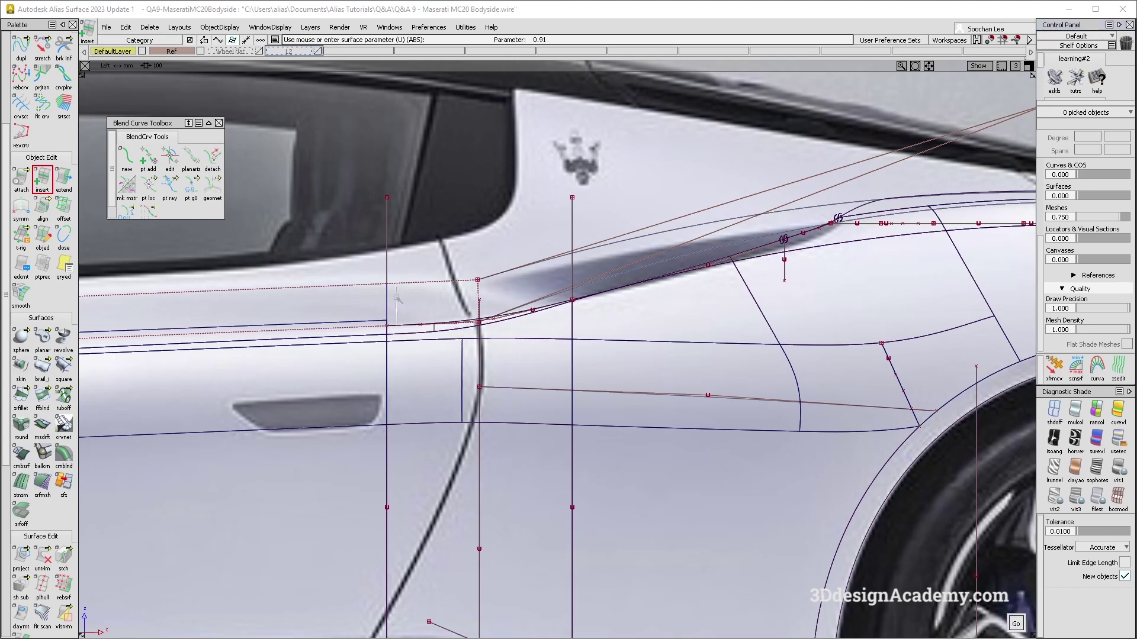
left_click_drag(398, 298, 399, 303)
key("space")
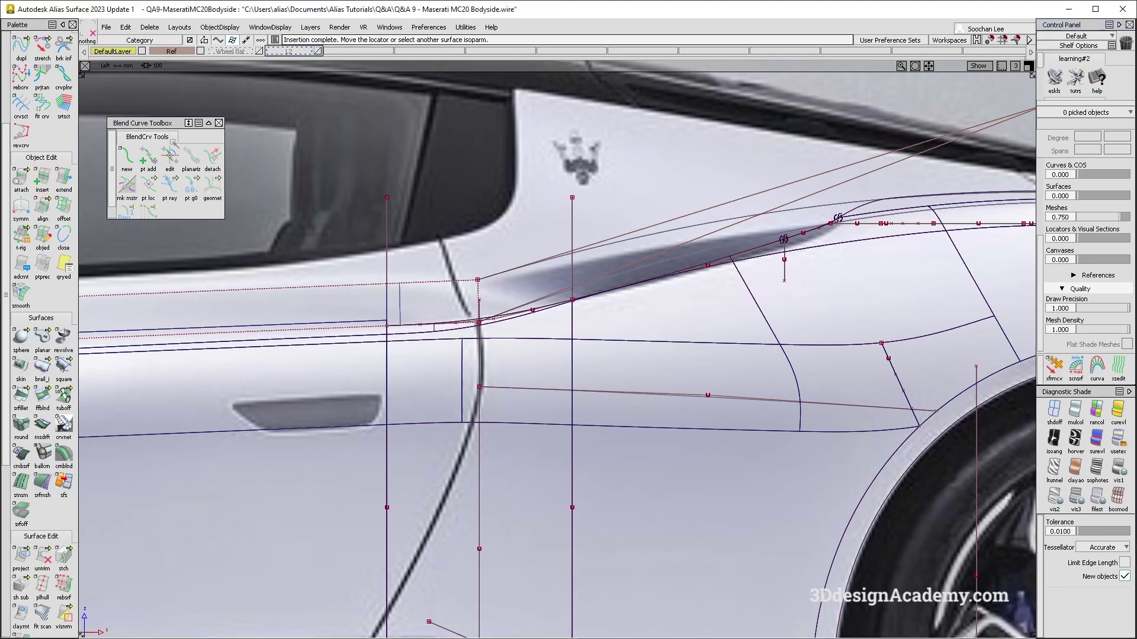
Draw an edit point curve rearward from the inserted curve's upper end and adjust its end point in the perspective view
scroll(43, 77, "up", 5)
left_click(49, 88)
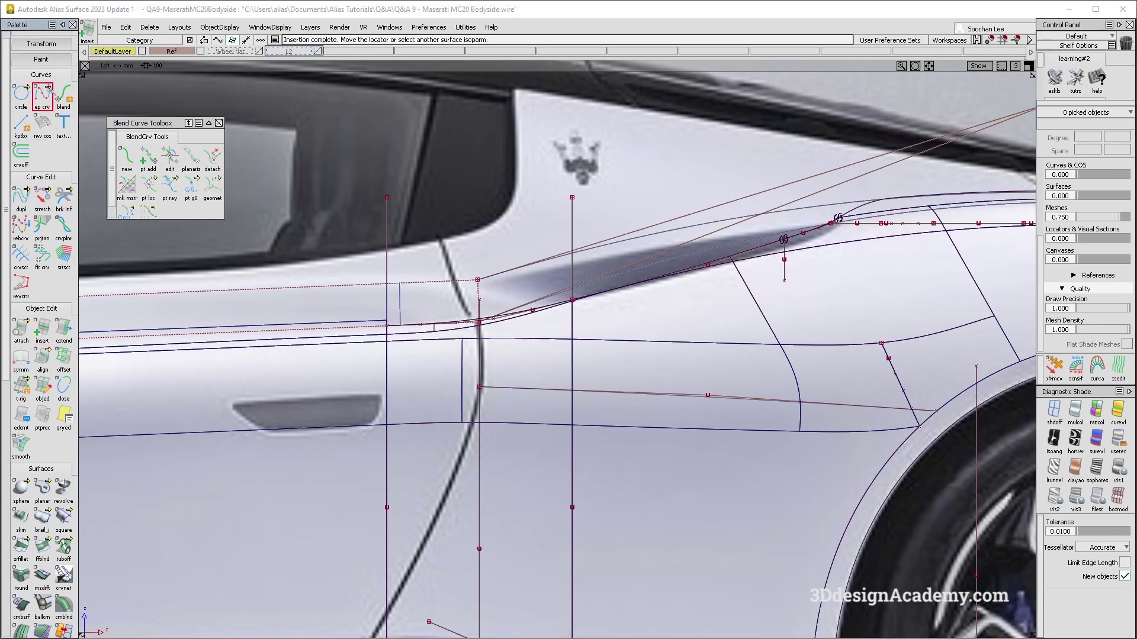
left_click(401, 301)
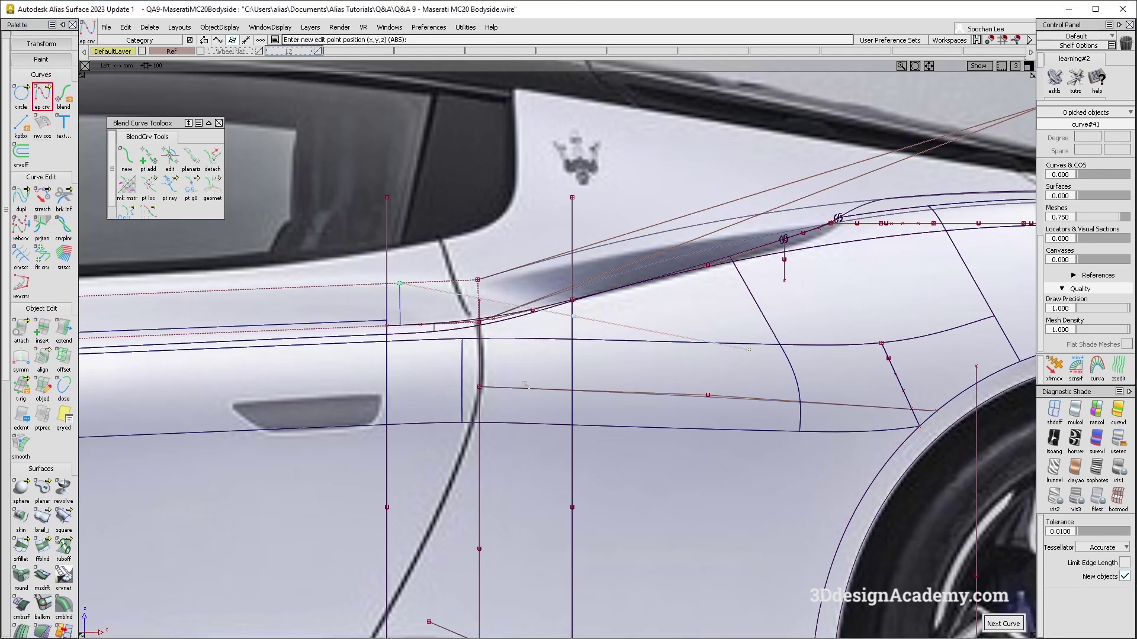
left_click_drag(560, 306, 594, 333, "ctrl+shift")
middle_click_drag(609, 349, 609, 382, "ctrl+shift")
right_click_drag(604, 363, 604, 351)
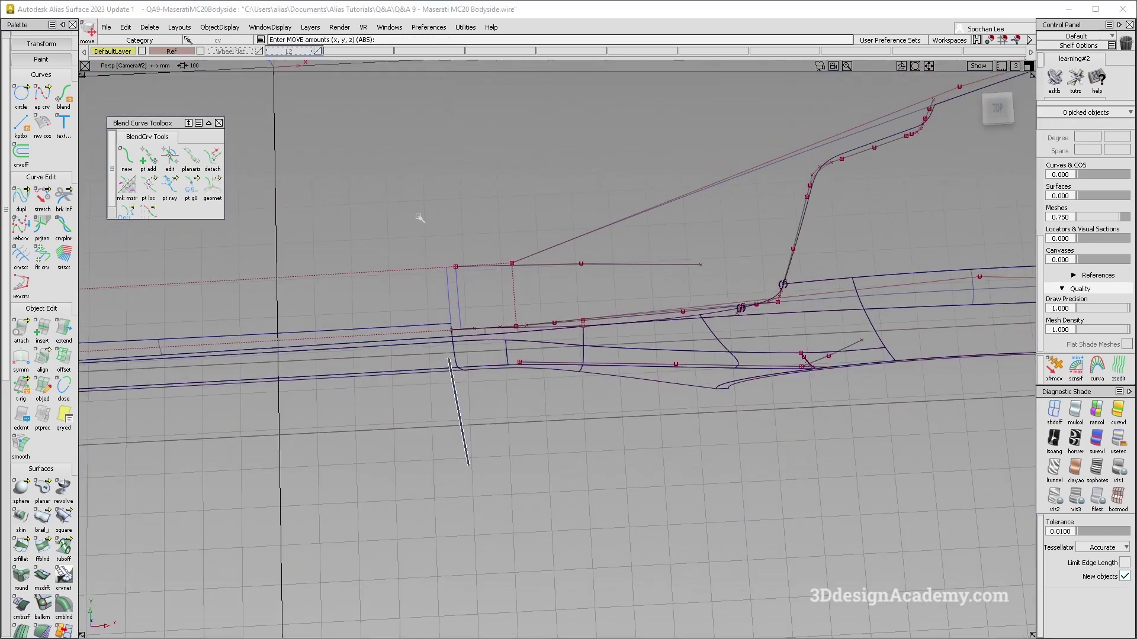
Build a monorail surface by sweeping the inserted curve on surface along the new edit point curve
left_click(42, 518)
left_click(909, 207)
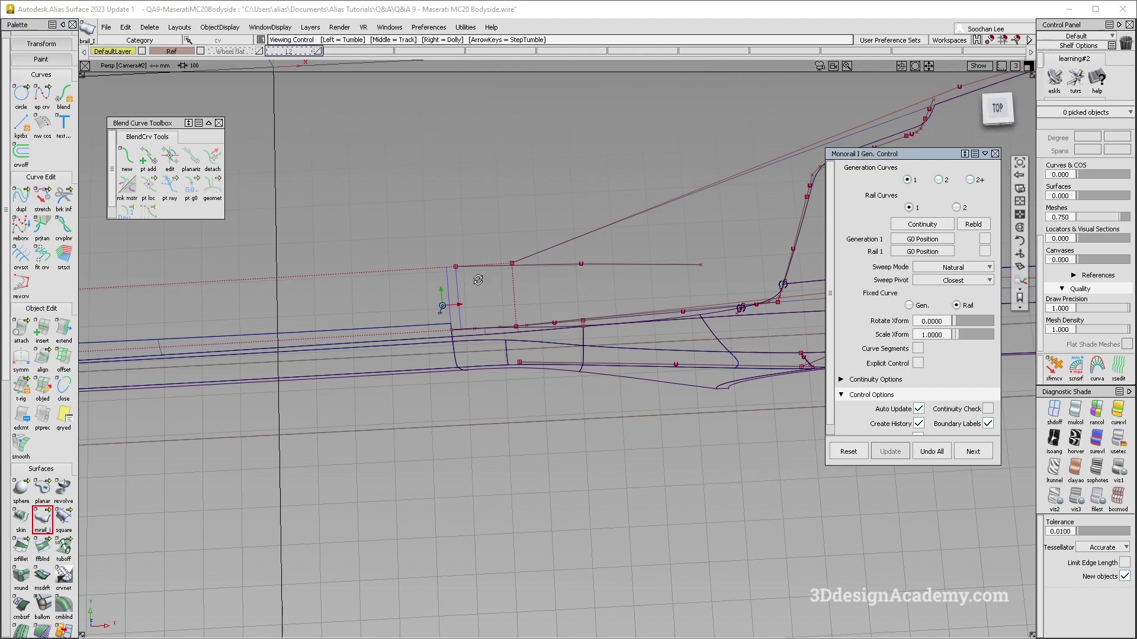
left_click(571, 269)
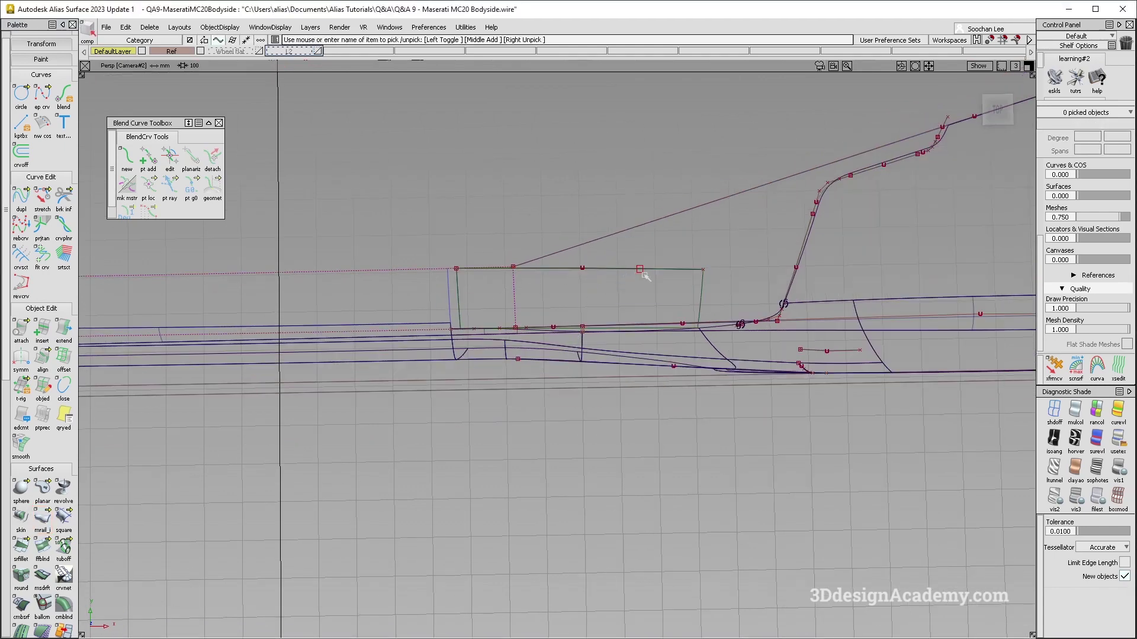
left_click_drag(642, 271, 610, 227, "alt+shift")
left_click(609, 228)
right_click_drag(610, 228, 561, 413, "alt+shift")
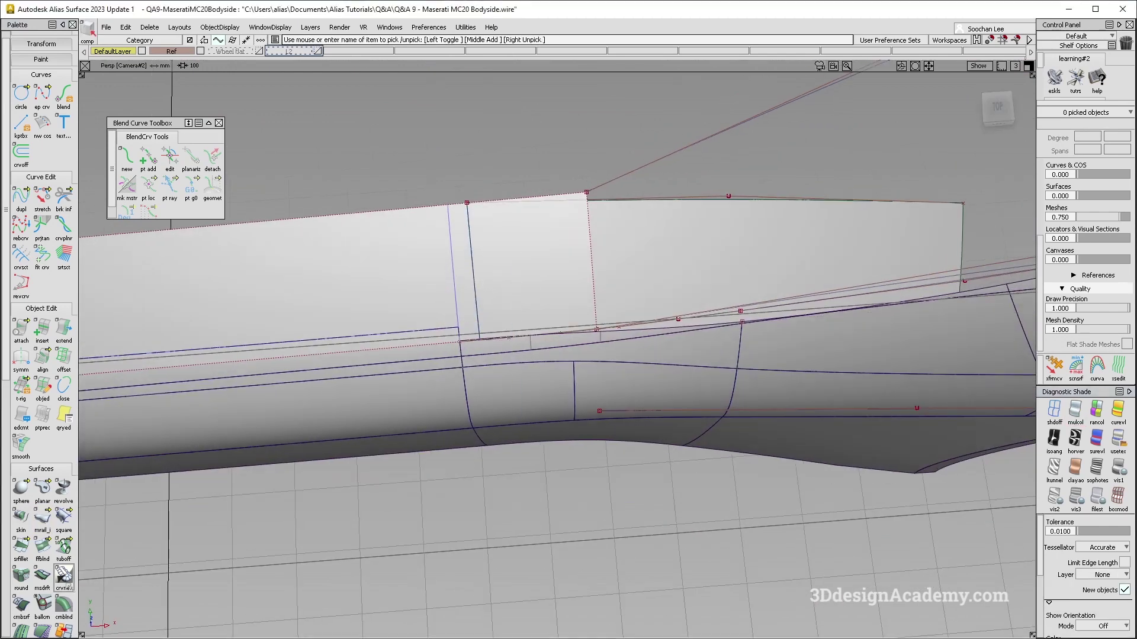
Delete the leftover vertical curve on surface just ahead of the inserted one on the upper front surface
scroll(53, 577, "down", 2)
left_click(42, 574)
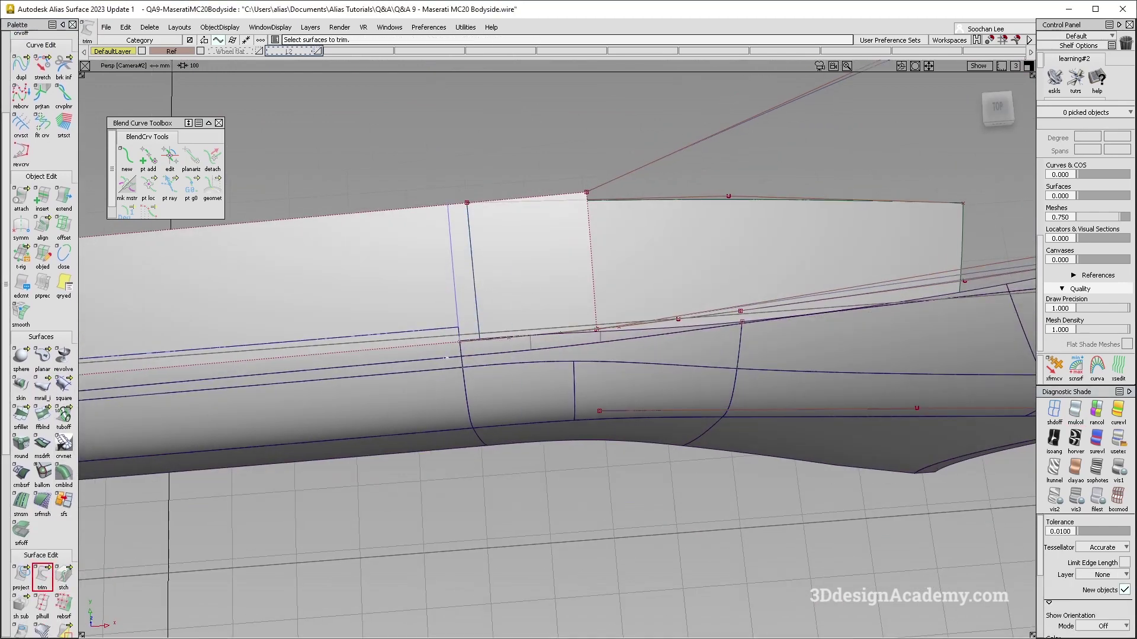
left_click_drag(488, 335, 456, 296, "ctrl+shift")
key("Delete")
key("Return")
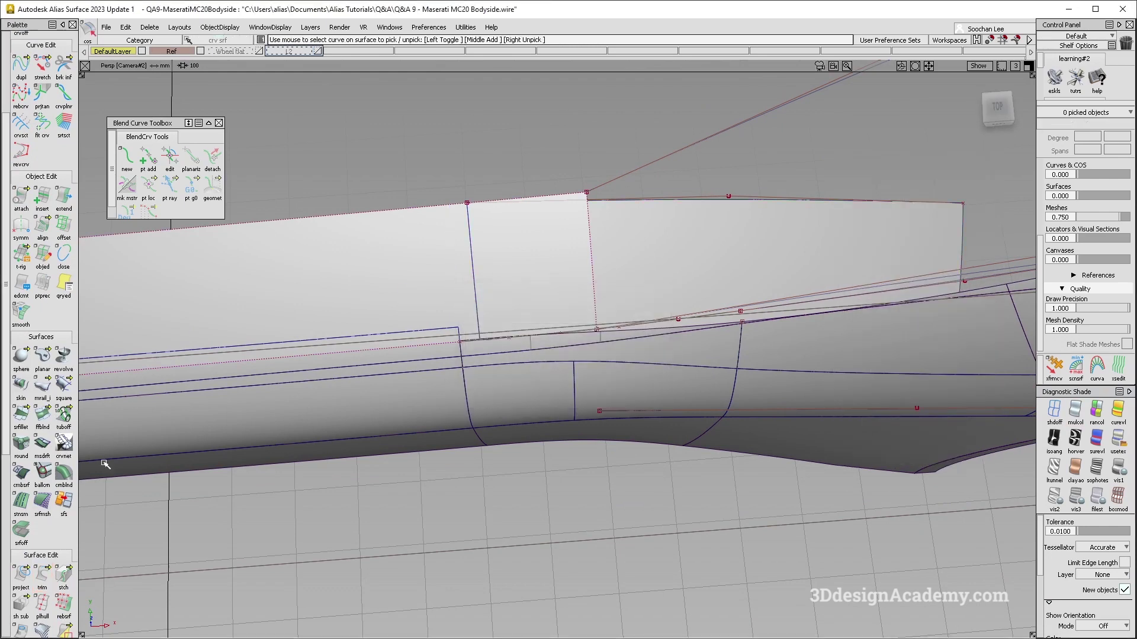
Extend the lower curve on surface to the inserted curve and trim the upper front surface along both, keeping the front region
left_click(45, 573)
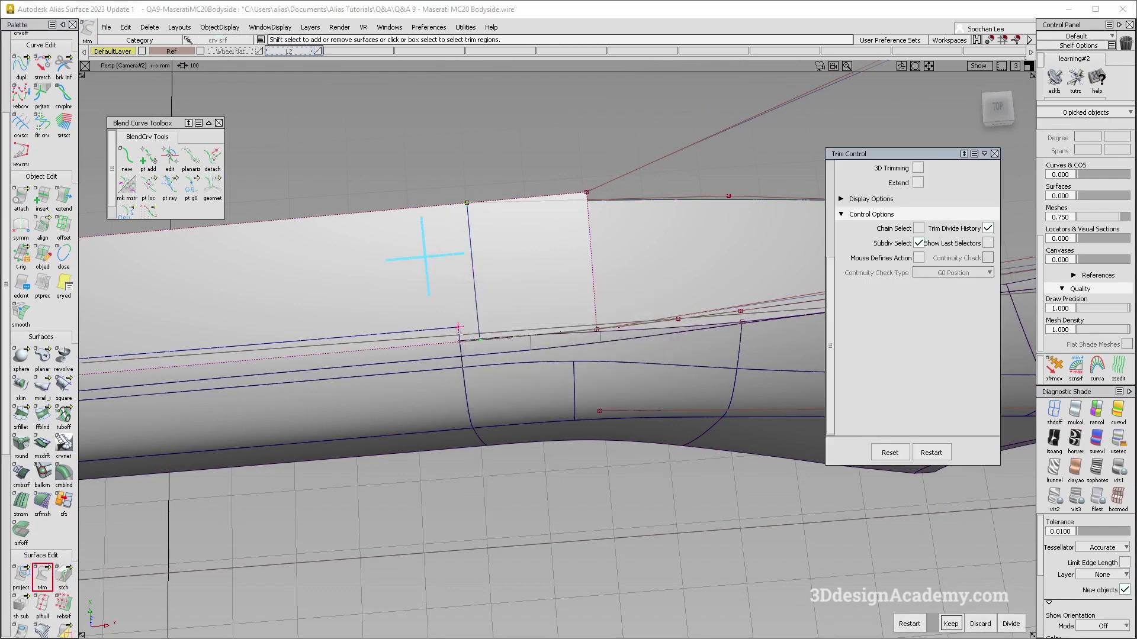
left_click(917, 183)
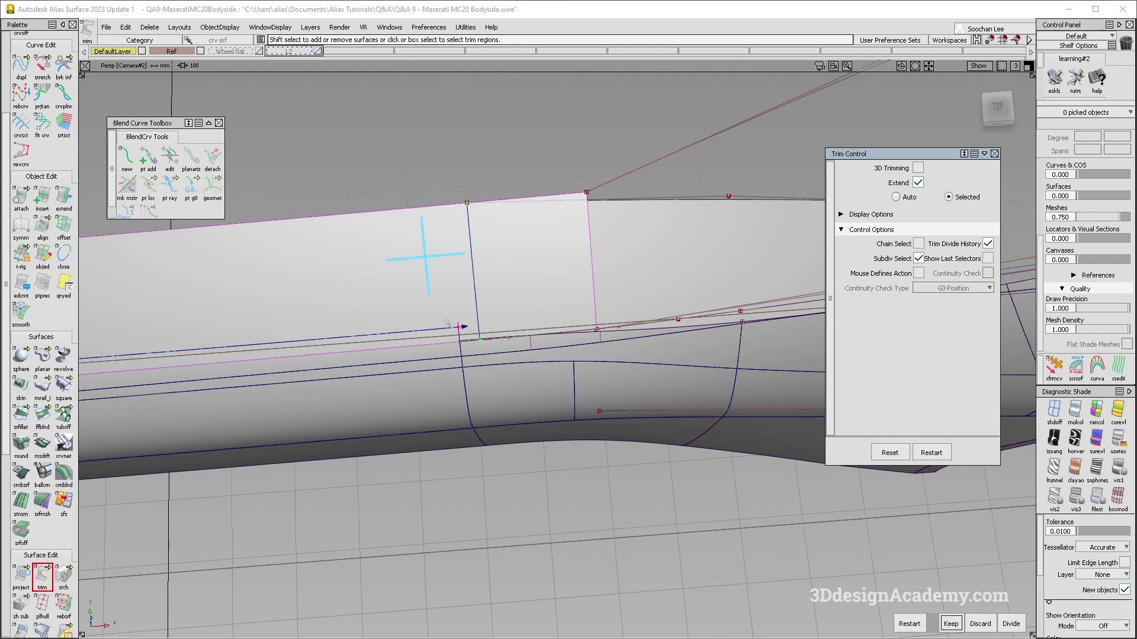
left_click(64, 197)
left_click(1060, 410)
mouse_move(616, 332)
left_mouse_down("alt+shift")
mouse_move(525, 339)
mouse_move(568, 332)
left_mouse_up("alt+shift")
right_click_drag(533, 308, 594, 295, "alt+shift")
left_click_drag(594, 294, 614, 341, "alt+shift")
left_click(613, 339)
key("Return")
left_click_drag(400, 328, 473, 326)
right_click_drag(557, 293, 525, 245, "alt+shift")
left_click(525, 244)
right_click_drag(521, 323, 576, 302, "alt+shift")
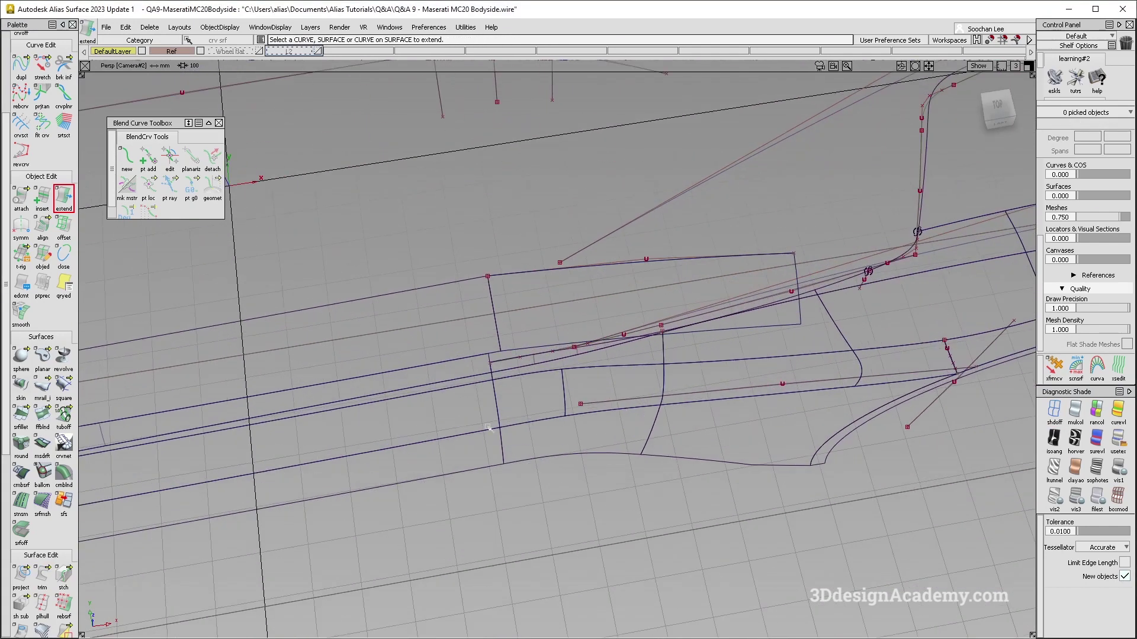
Fillet the upper front surface with the monorail surface, with variable fillets off and a chordal length of 200
left_click(26, 418)
left_click(496, 300)
left_click(499, 290)
left_click(478, 278)
left_click_drag(592, 307, 563, 280, "alt+shift")
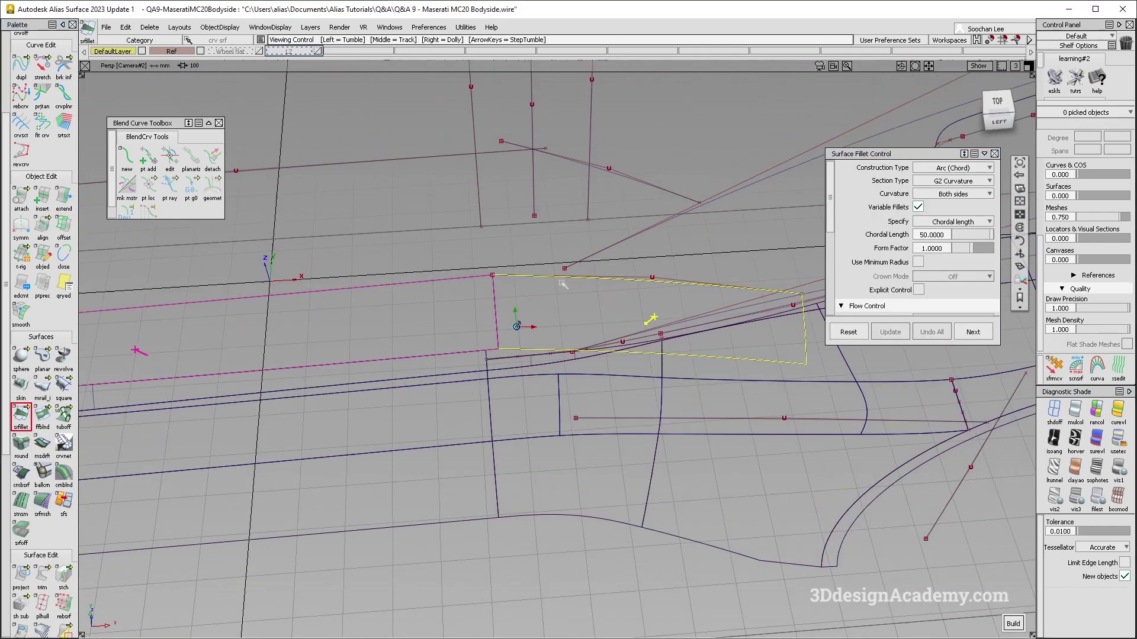
left_click(918, 206)
left_click(944, 235)
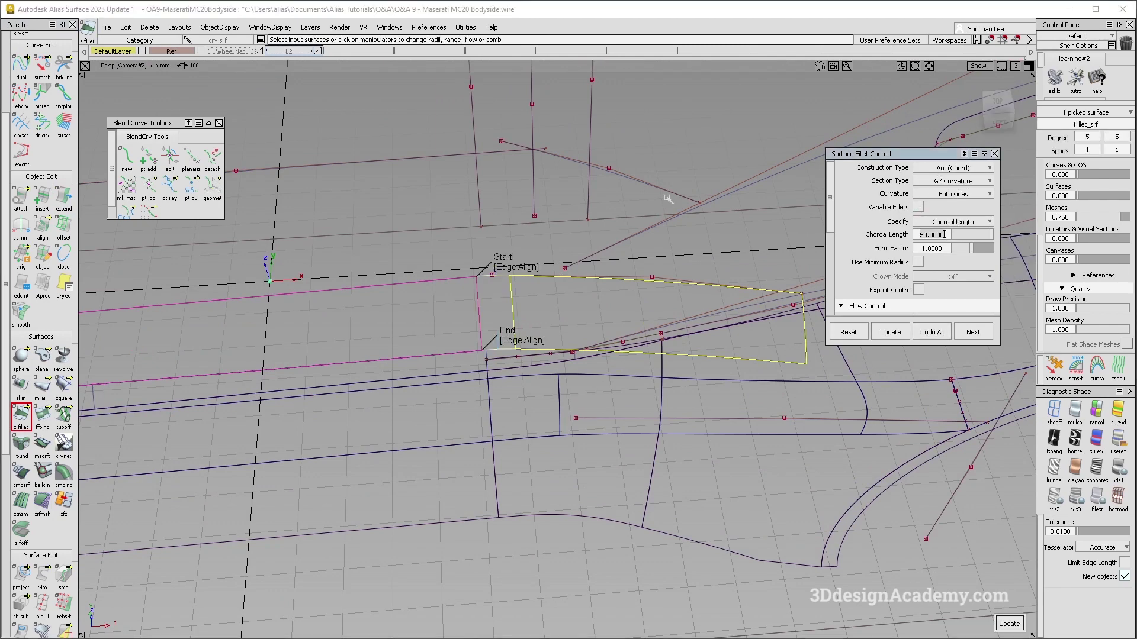
type("200")
key("Return")
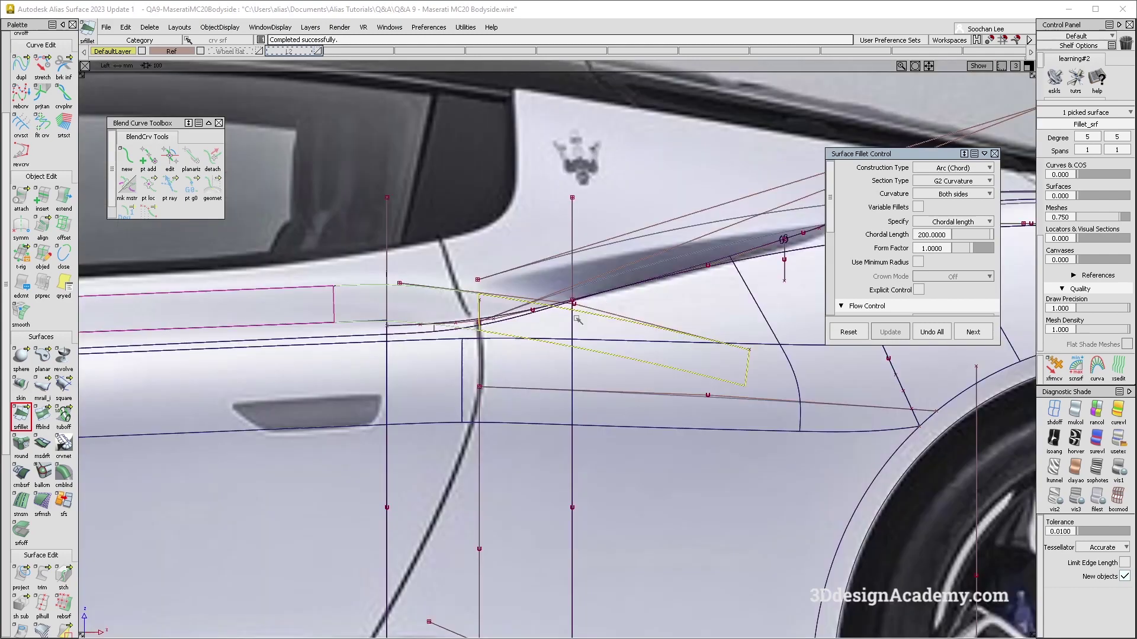
middle_click_drag(512, 327, 545, 319, "alt+shift")
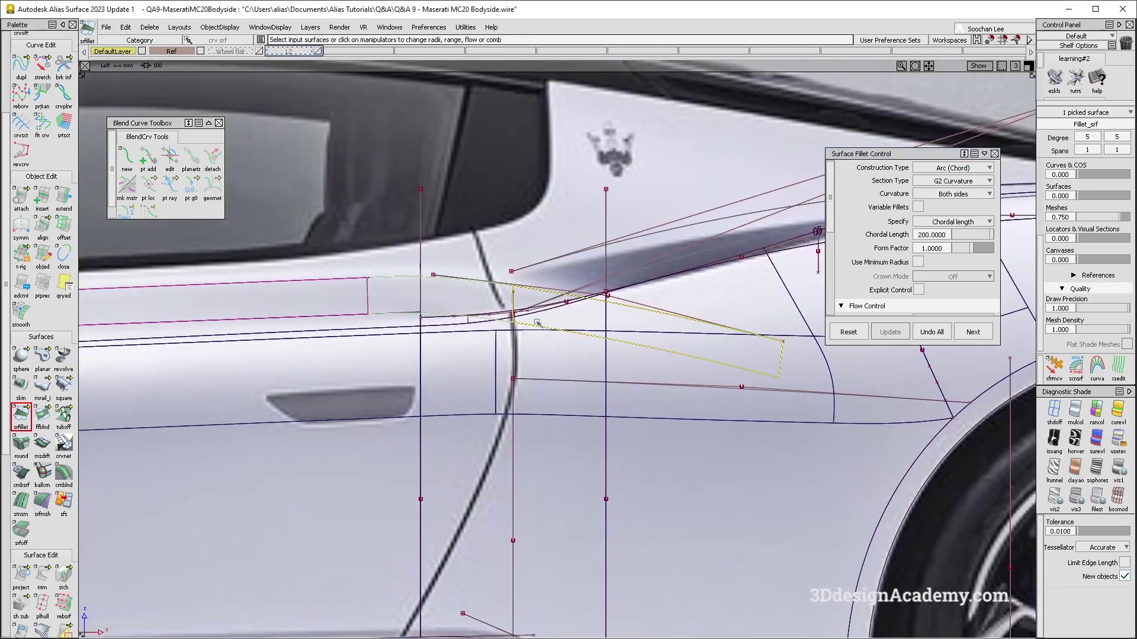
Set the fillet's chordal length to 300 and build it between the upper front surface and the monorail surface
left_click_drag(945, 234, 749, 213)
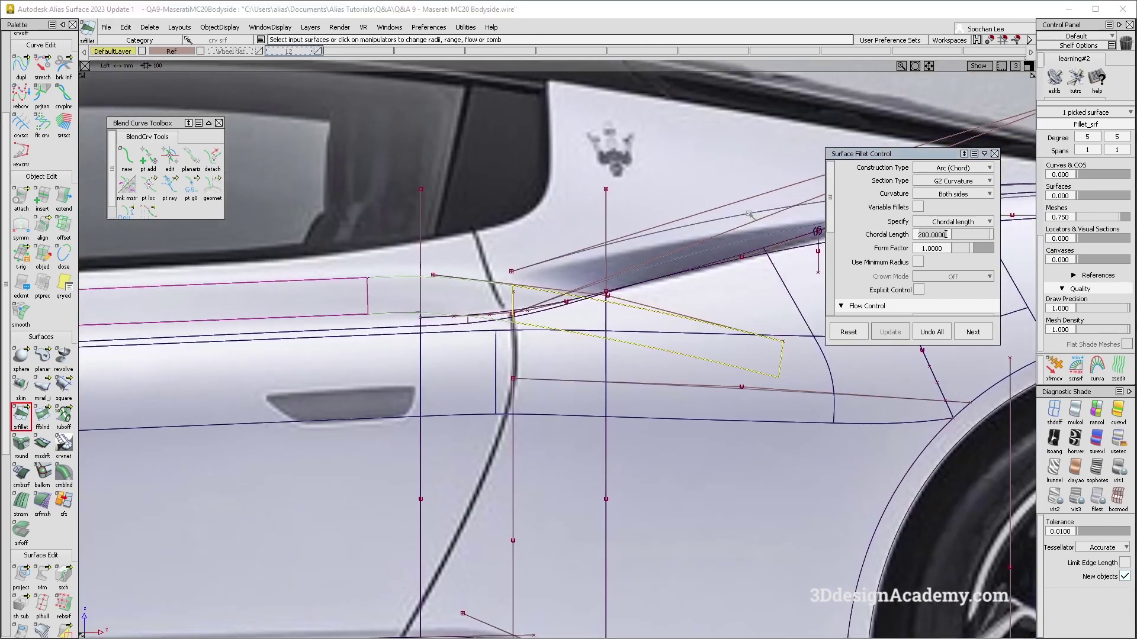
key("Return")
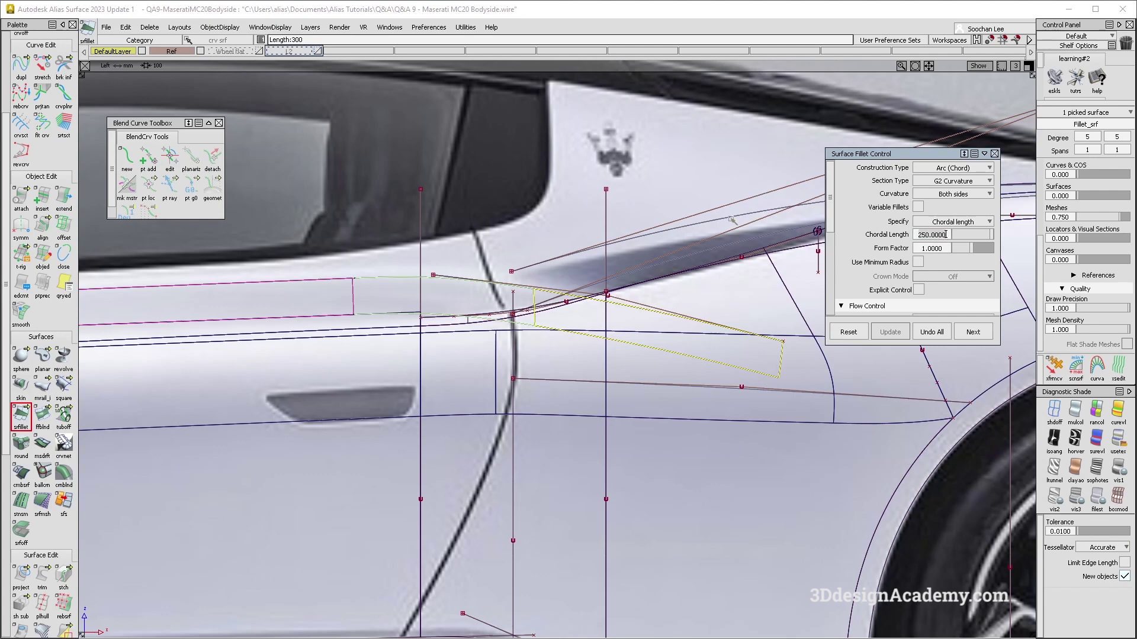
key("Return")
left_click(1020, 624)
middle_click_drag(559, 348, 580, 352, "alt+shift")
key("F8")
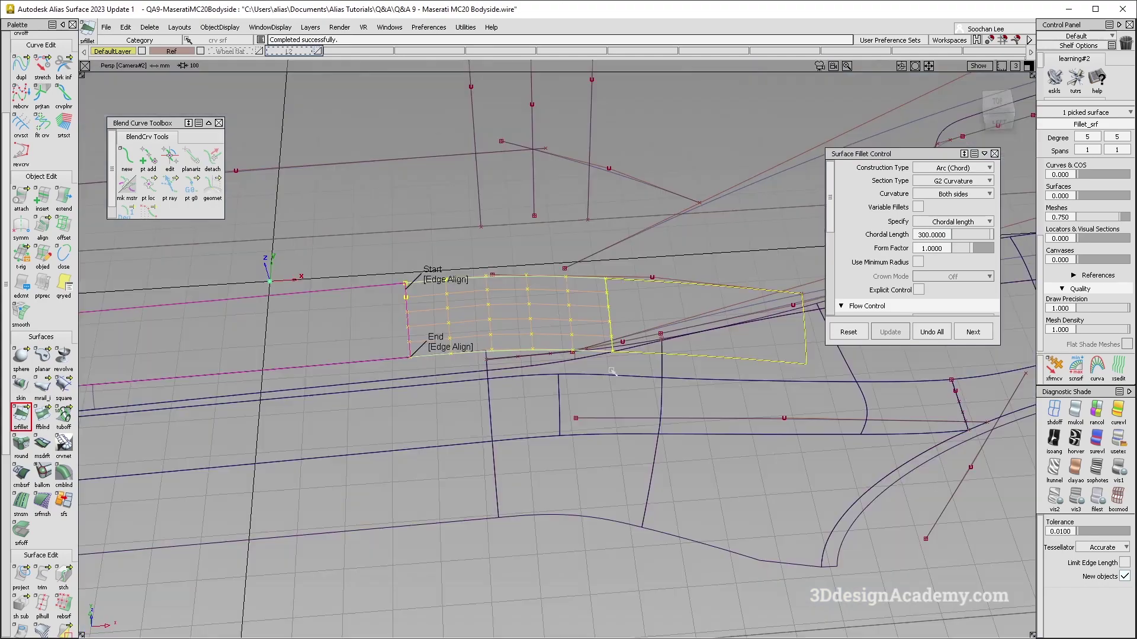
left_click_drag(501, 326, 529, 339, "alt+shift")
right_click_drag(714, 295, 592, 370, "ctrl+shift")
left_click(973, 332)
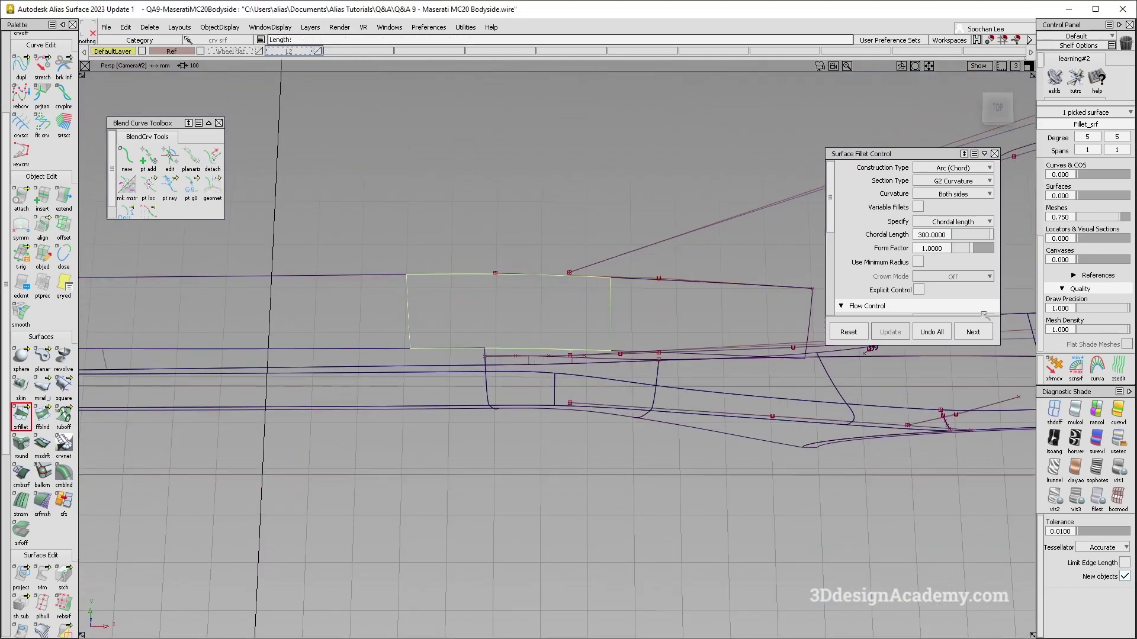
Shade the model with multi-color diagnostic shading and examine the new fillet where it meets the body side
left_click(1073, 411)
right_click_drag(471, 344, 488, 411, "alt+shift")
mouse_move(487, 411)
left_mouse_down("alt+shift")
mouse_move(543, 260)
mouse_move(508, 349)
mouse_move(468, 385)
left_mouse_up("alt+shift")
middle_click_drag(462, 386, 509, 362, "alt+shift")
left_click_drag(540, 350, 574, 330, "alt+shift")
right_click_drag(522, 321, 489, 331, "alt+shift")
left_click_drag(489, 332, 582, 342, "alt+shift")
key("alt+Tab")
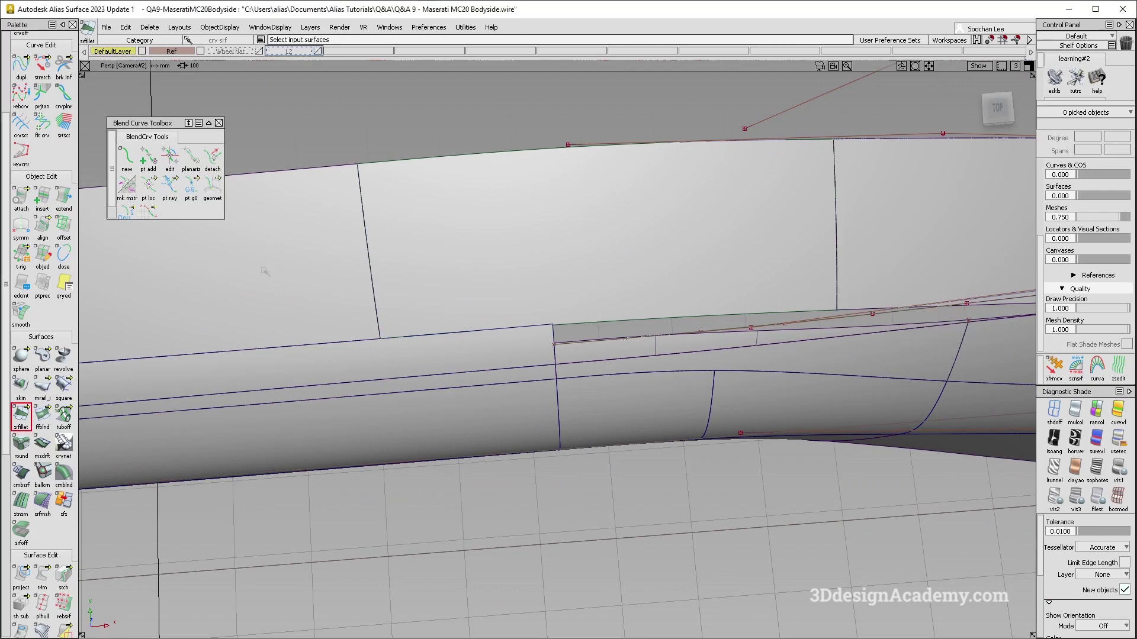
left_click_drag(410, 329, 382, 345, "alt+shift")
middle_click_drag(400, 381, 456, 373, "alt+shift")
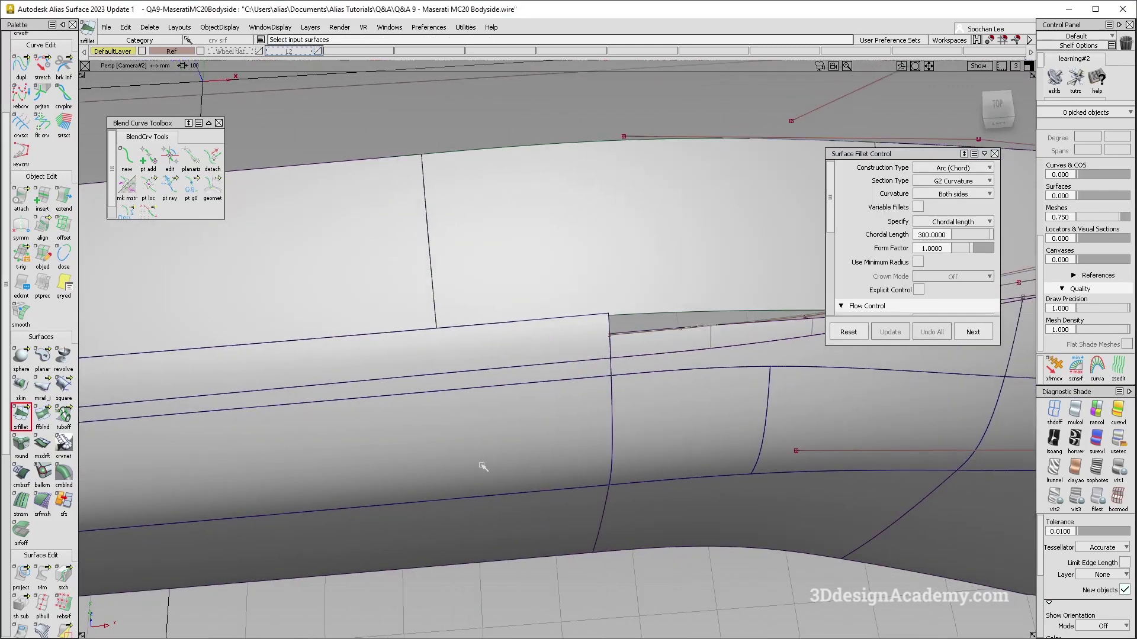
Extend the new fillet's lower edge down past the shoulder strip using the Extrapolate type with Merge off
scroll(42, 355, "up", 3)
double_click(64, 299)
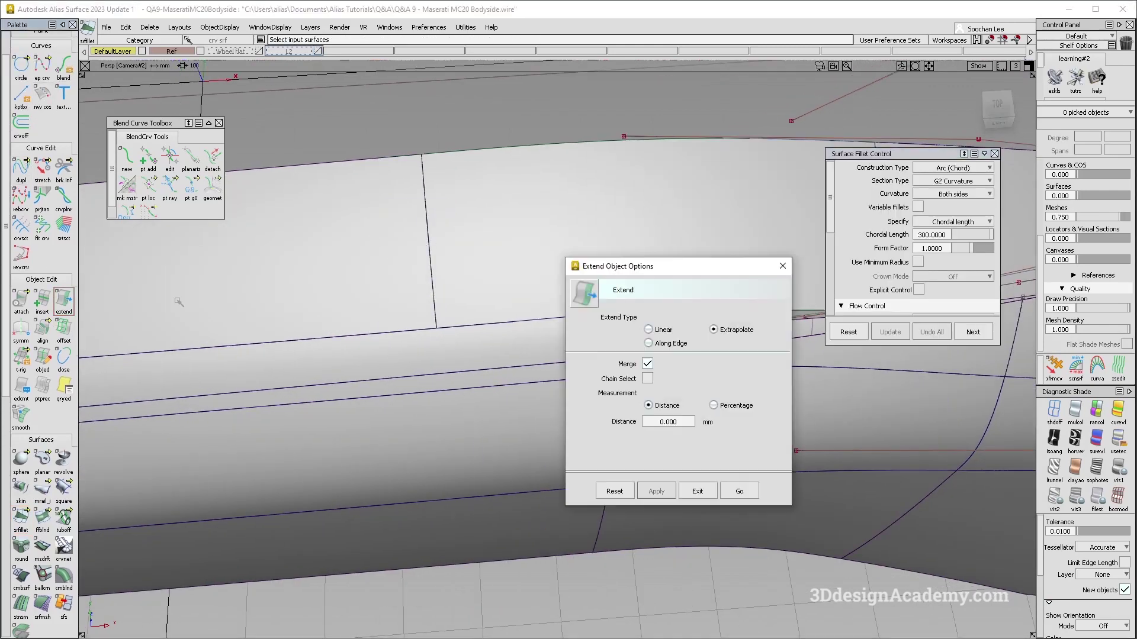
left_click(739, 491)
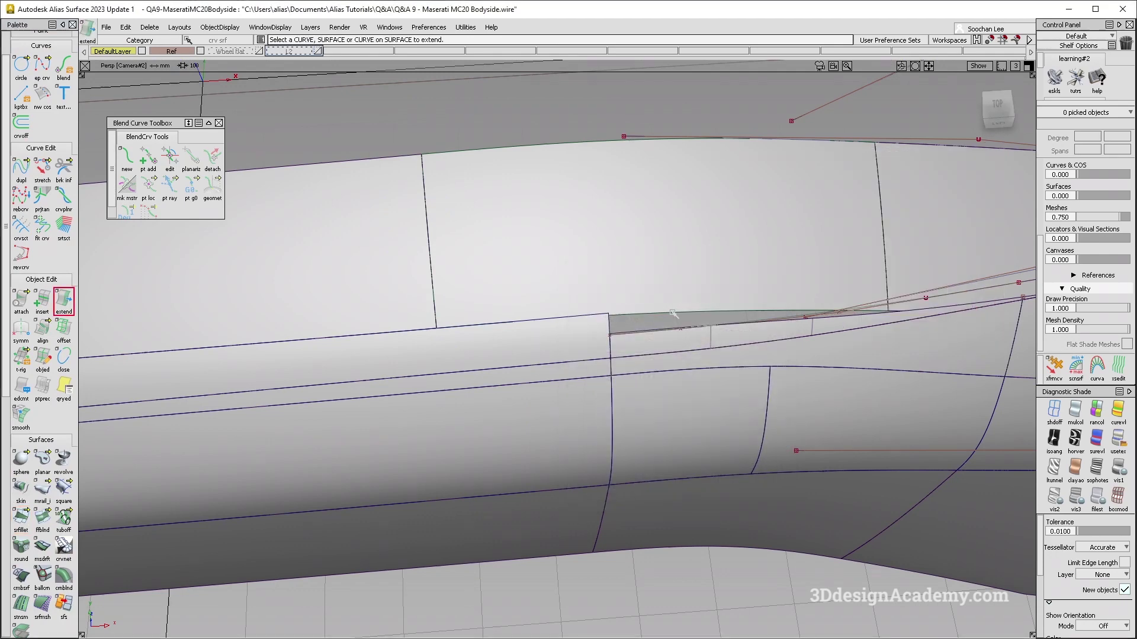
left_click(674, 315)
left_click_drag(673, 329, 673, 351, "ctrl+shift")
Project the extension's front edge onto the shoulder strip surface as a curve on surface along the Z vector
scroll(41, 355, "down", 3)
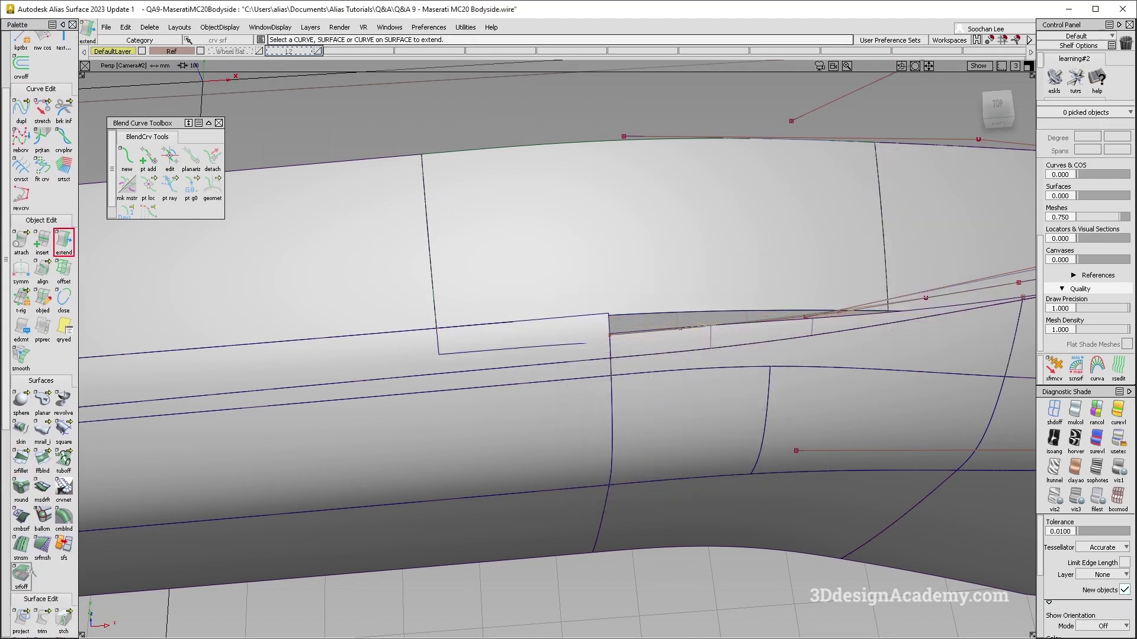
left_click(21, 591)
left_click(437, 339)
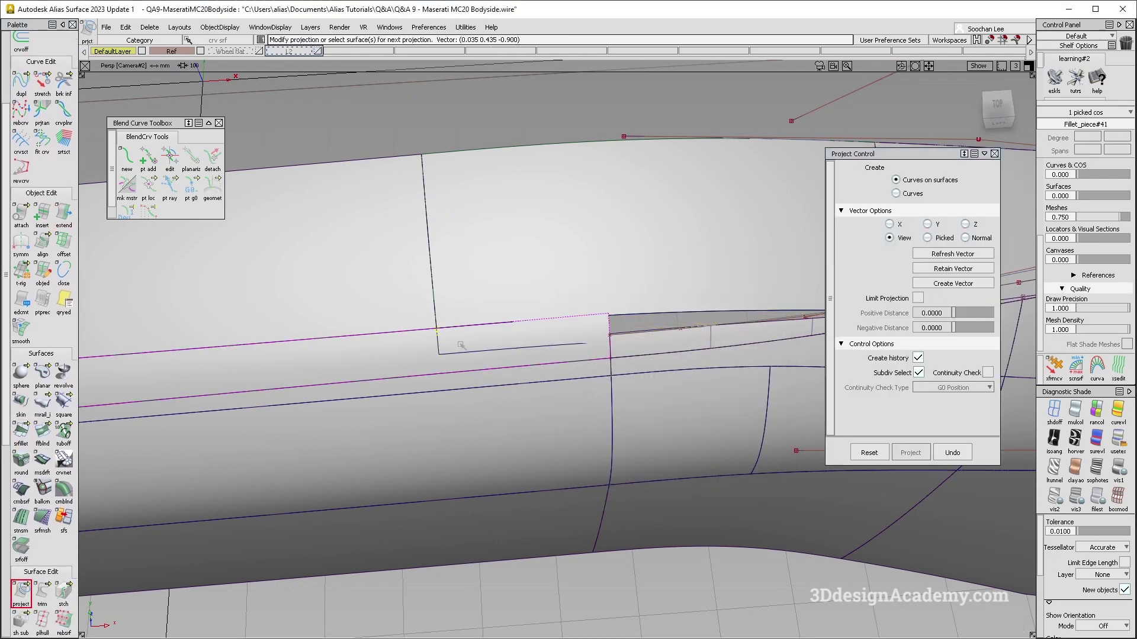
scroll(448, 341, "up", 2)
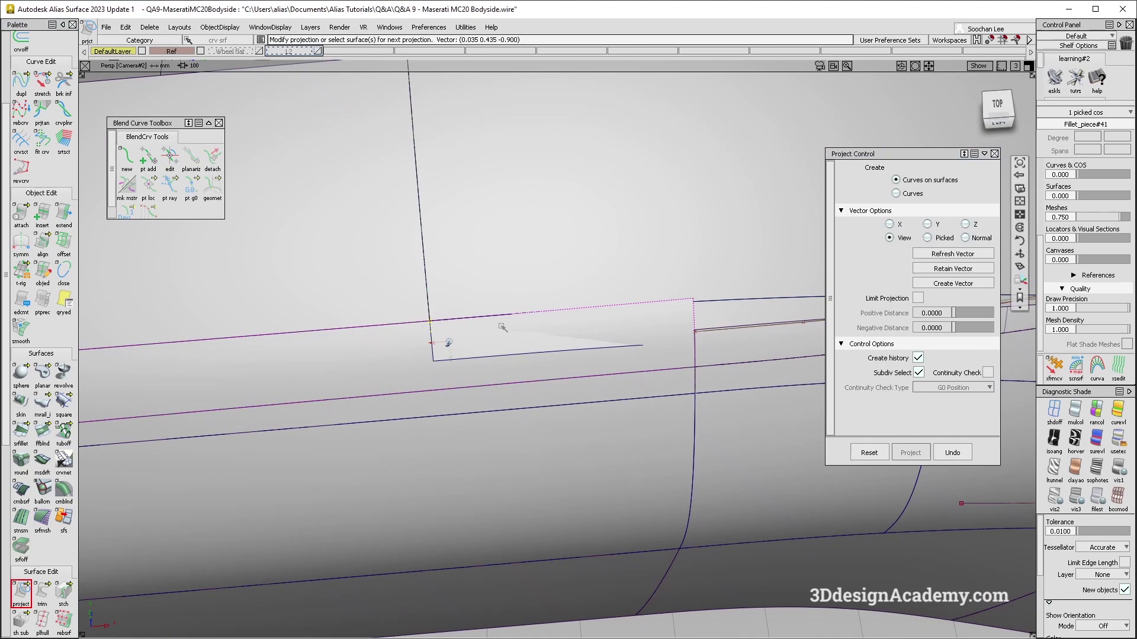
left_click(965, 224)
left_click_drag(447, 342, 566, 258, "alt+shift")
scroll(586, 331, "up", 1)
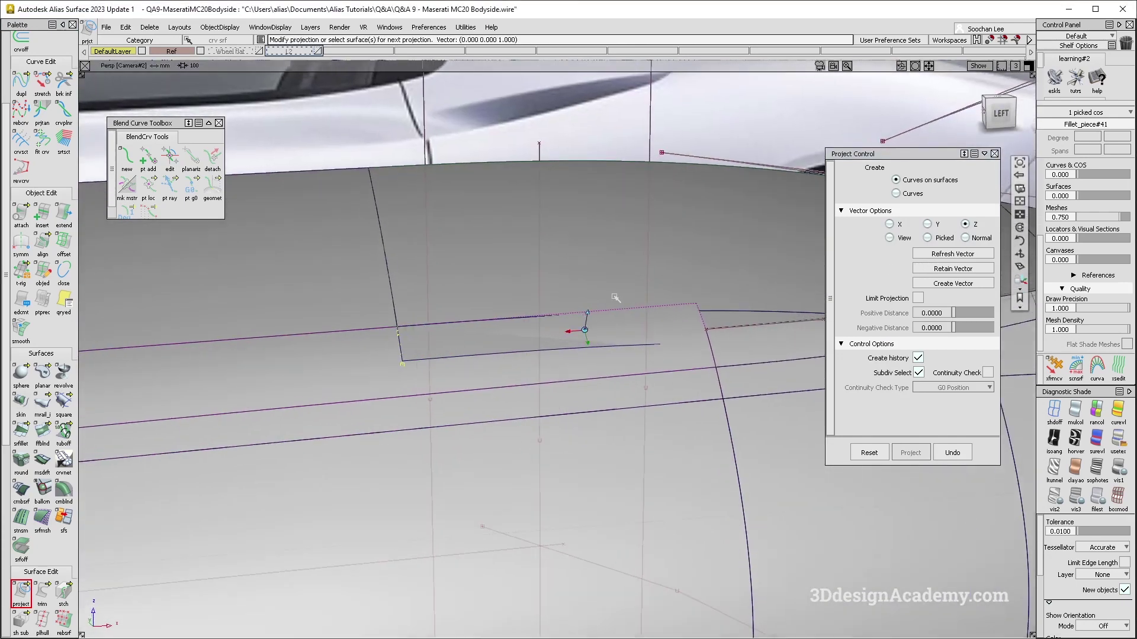
Set the canvases' transparency to 0.2 in the side view
left_click_drag(613, 296, 598, 399, "alt+shift")
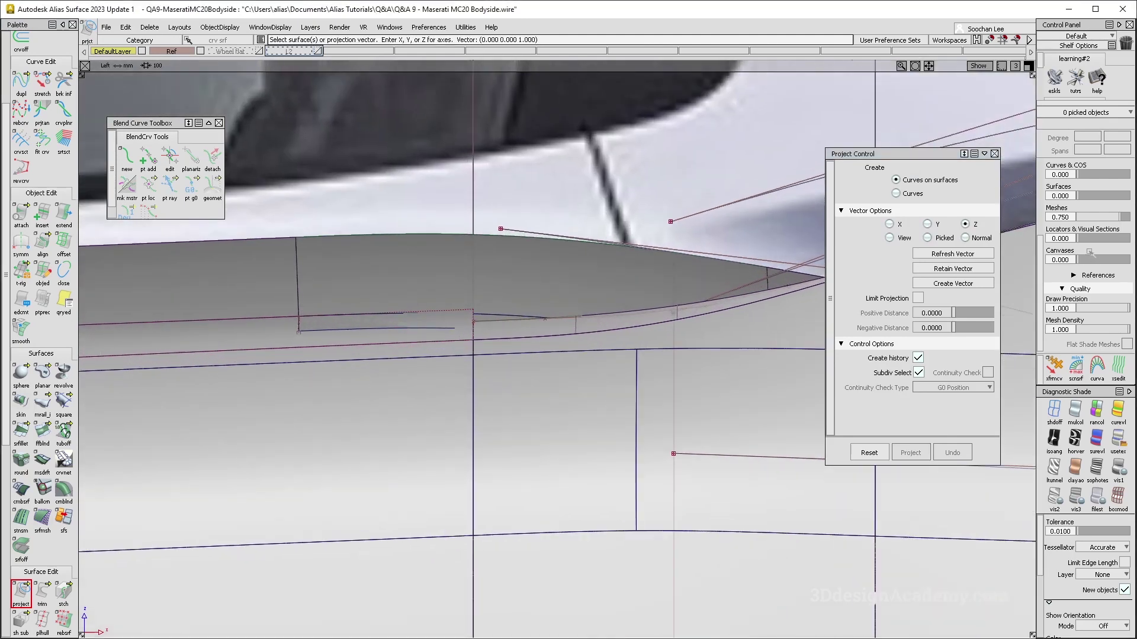
left_click_drag(1088, 252, 1084, 260)
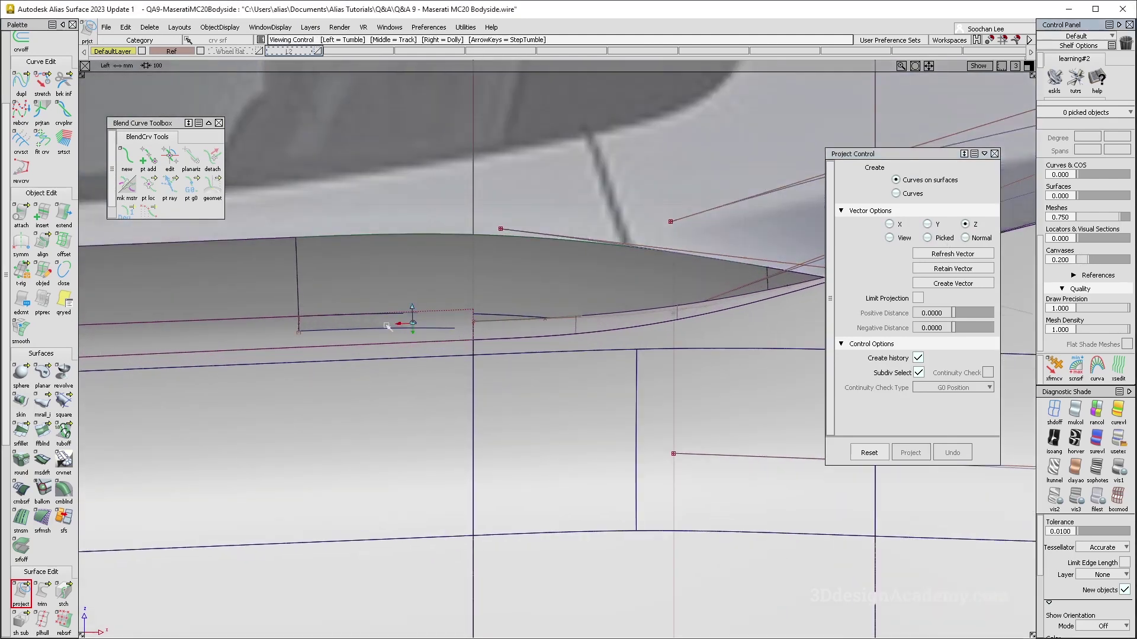
right_click_drag(409, 324, 305, 258, "alt+shift")
middle_click_drag(342, 330, 459, 313, "alt+shift")
Try to untrim the main body side surface and project its upper edge onto the shoulder strip along the view direction
left_click_drag(460, 313, 434, 348, "ctrl+shift")
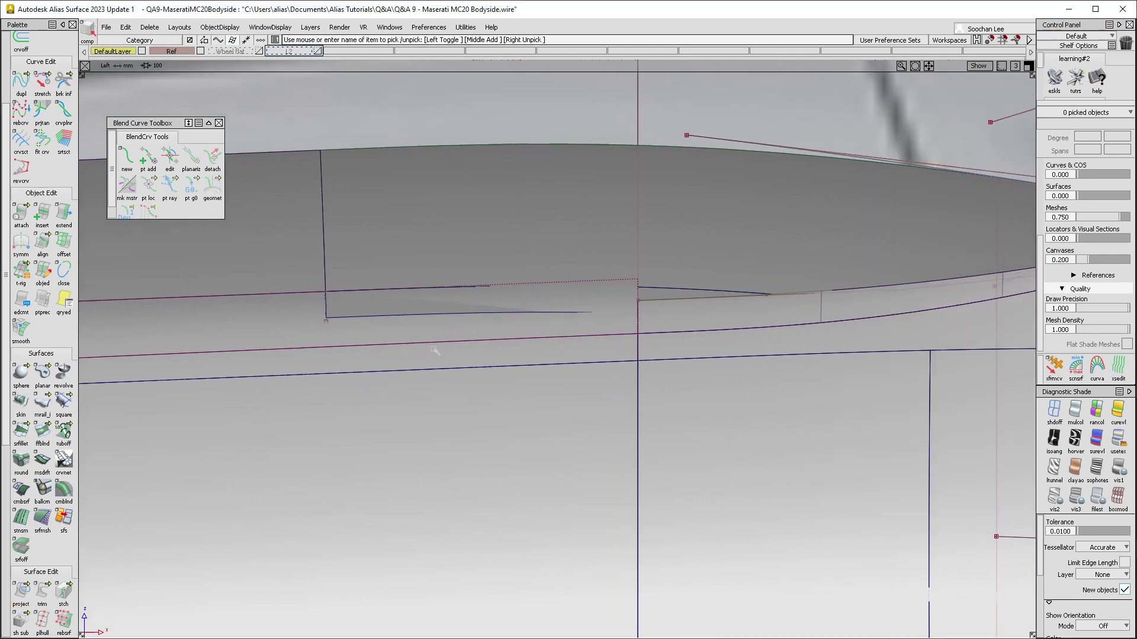
left_click(431, 347)
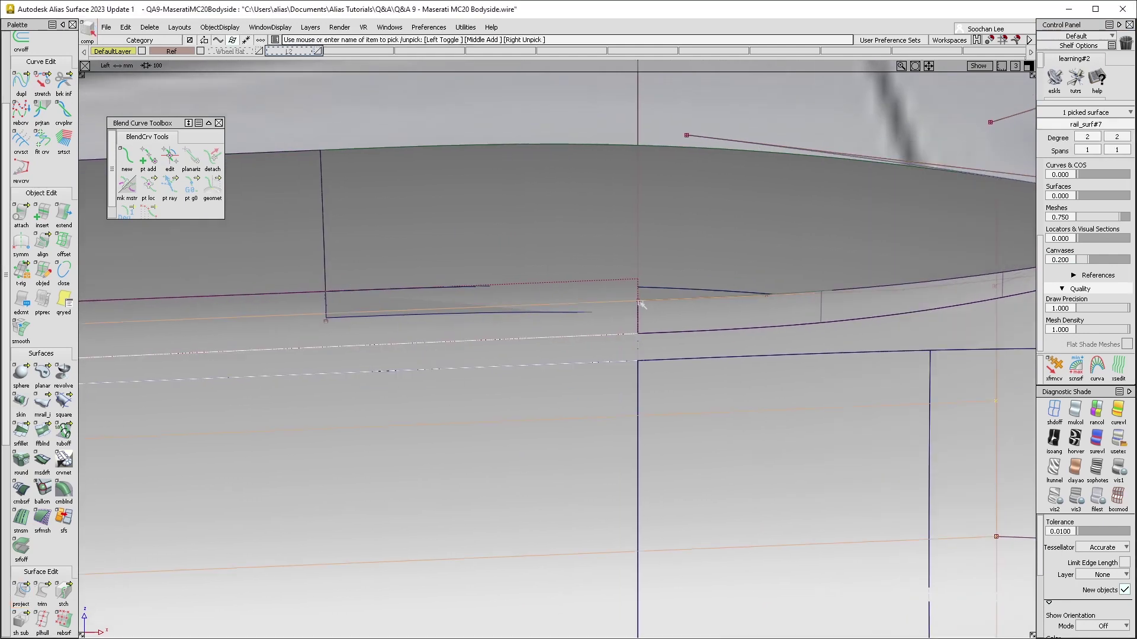
left_click_drag(42, 596, 87, 594)
left_click_drag(491, 318, 354, 320, "ctrl+shift")
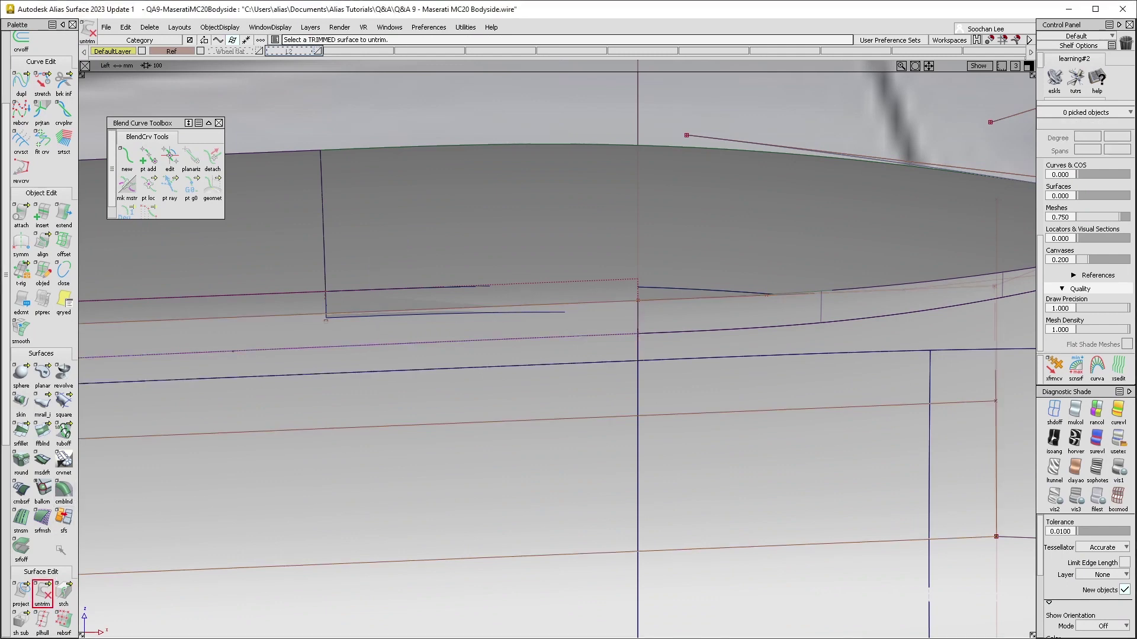
double_click(21, 592)
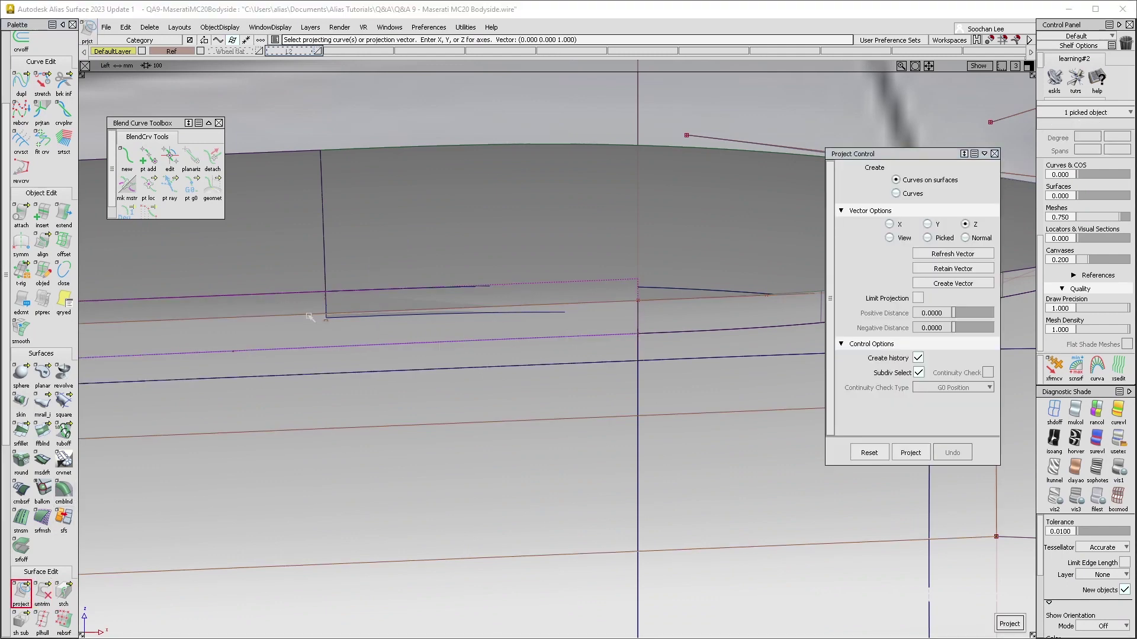
left_click(448, 358)
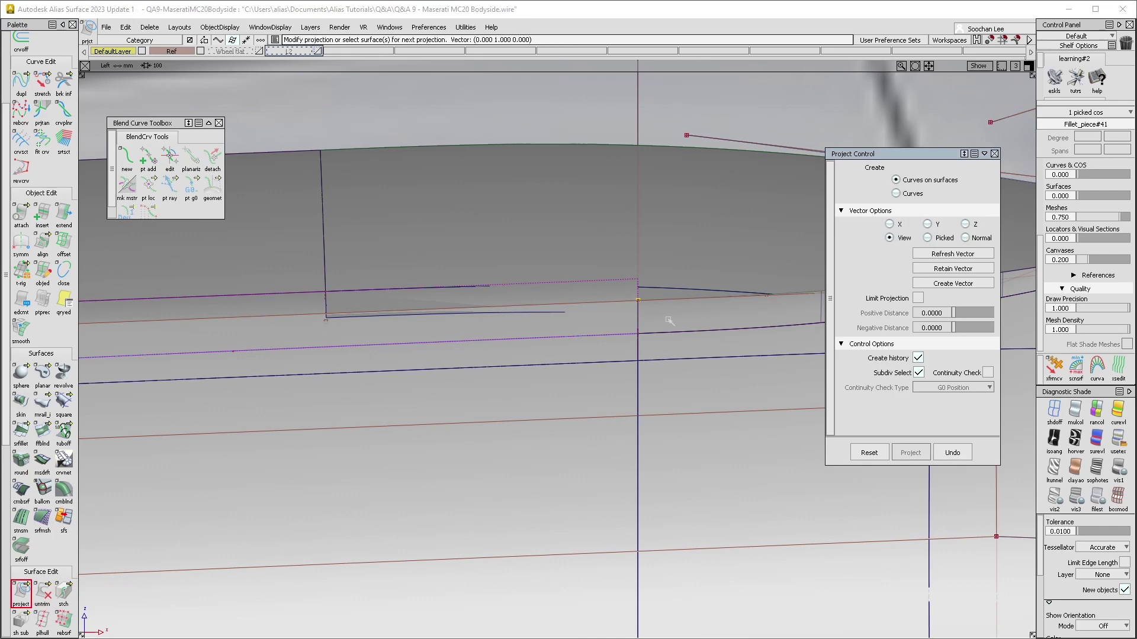
key("ctrl+z")
Trim the main body side surface back along its existing curve on surface
right_click_drag(648, 308, 794, 315, "alt+shift")
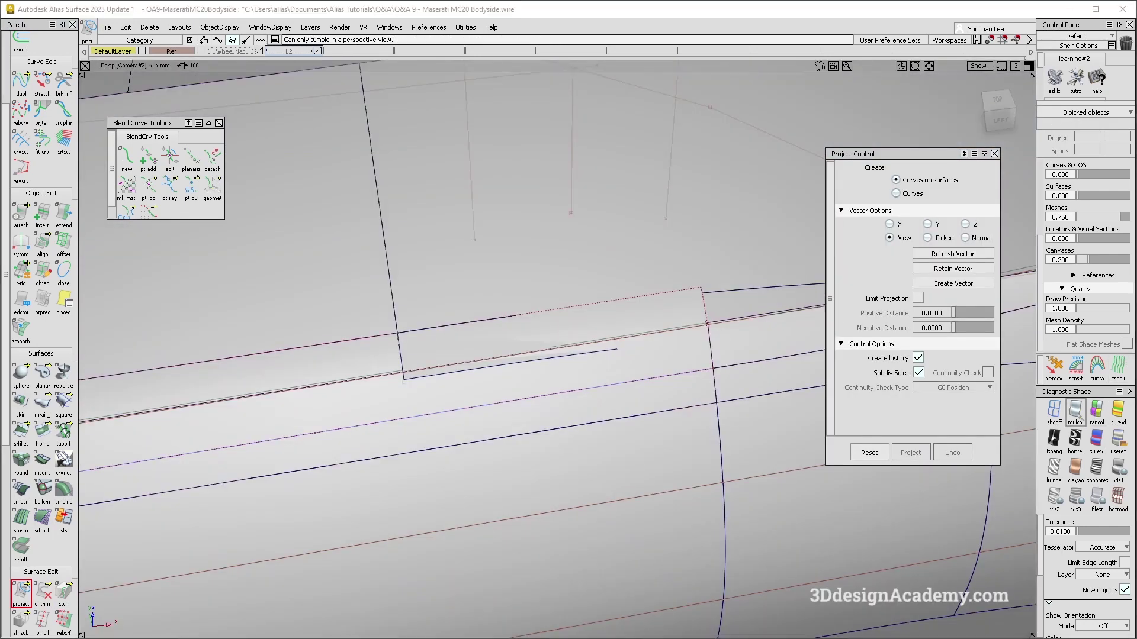
left_click_drag(453, 332, 419, 398, "alt+shift")
left_click_drag(43, 594, 69, 594)
left_click_drag(460, 404, 502, 352, "alt+shift")
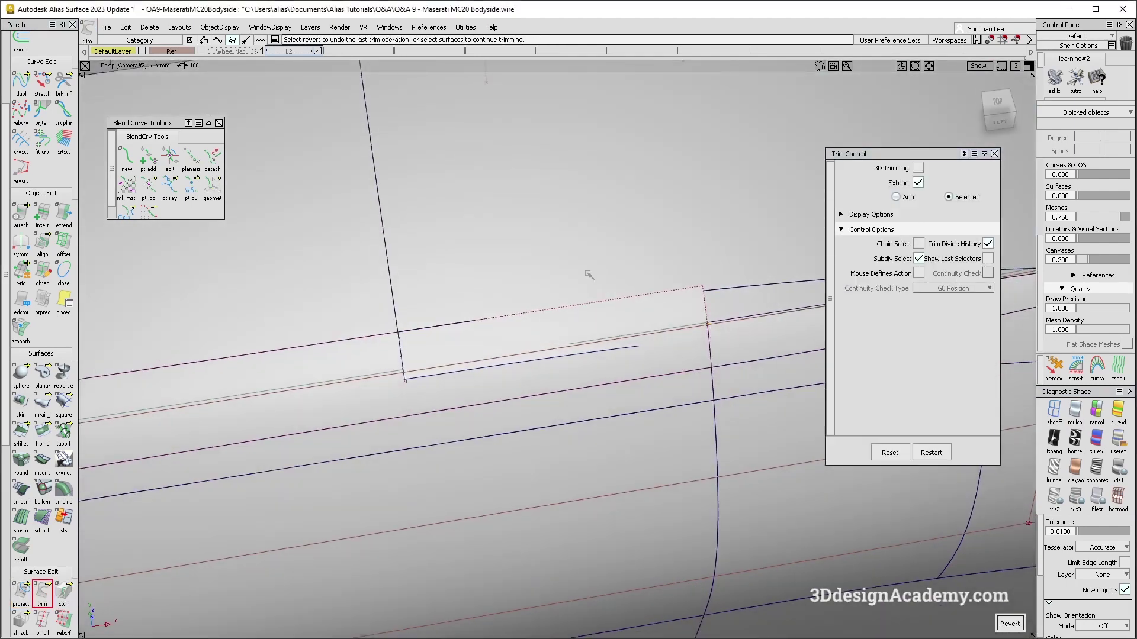
Delete the extension surface below the fillet
left_click_drag(730, 311, 731, 308, "ctrl+shift")
left_click(730, 294)
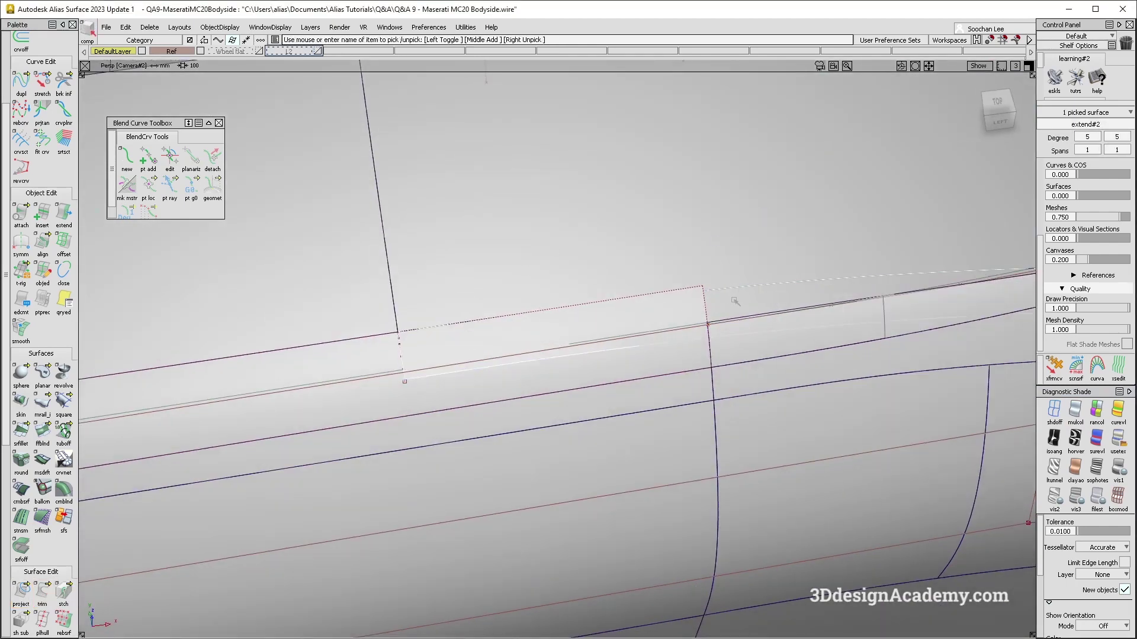
key("Delete")
left_click(517, 384)
left_click_drag(585, 360, 549, 371, "alt+shift")
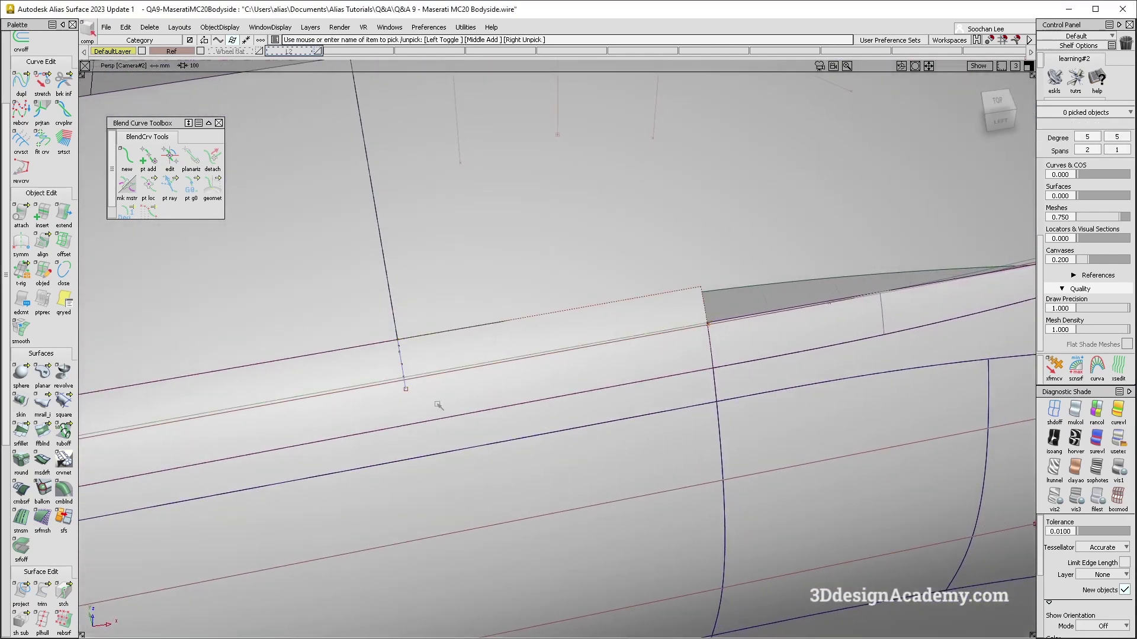
Trim the shoulder strip along the projected curve on surface, discarding the region behind it
left_click(42, 590)
left_click(552, 334)
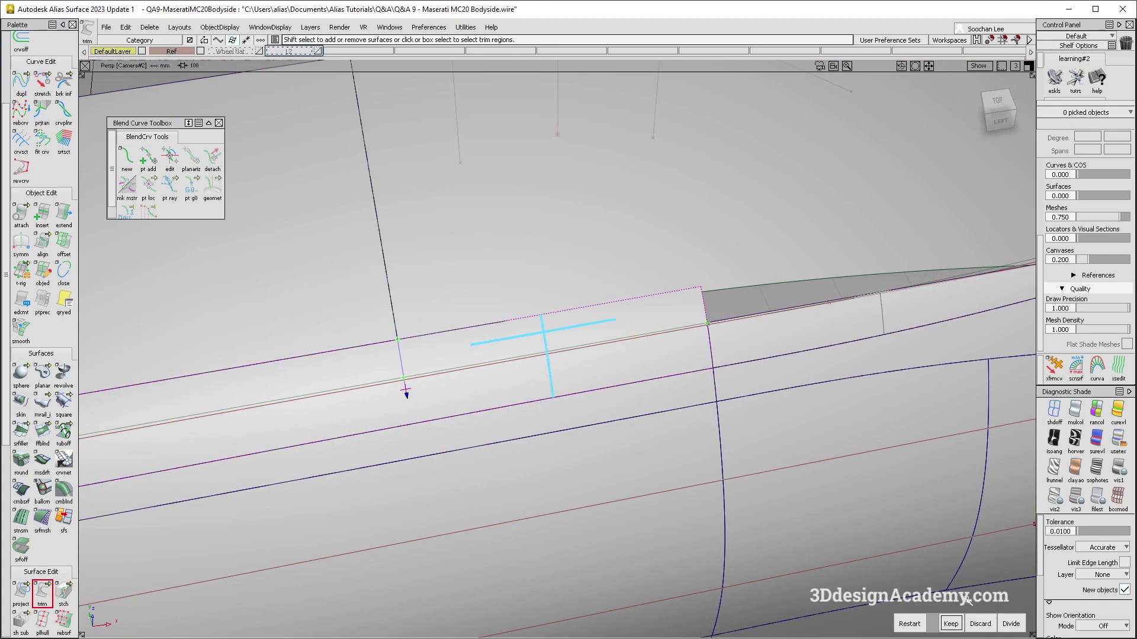
left_click(980, 624)
left_click_drag(599, 391, 548, 409, "alt+shift")
key("alt+m")
key("alt+m")
right_click_drag(457, 259, 447, 234, "alt+shift")
left_click(42, 404)
right_click_drag(451, 346, 401, 329, "alt+shift")
left_click_drag(401, 330, 432, 274, "alt+shift")
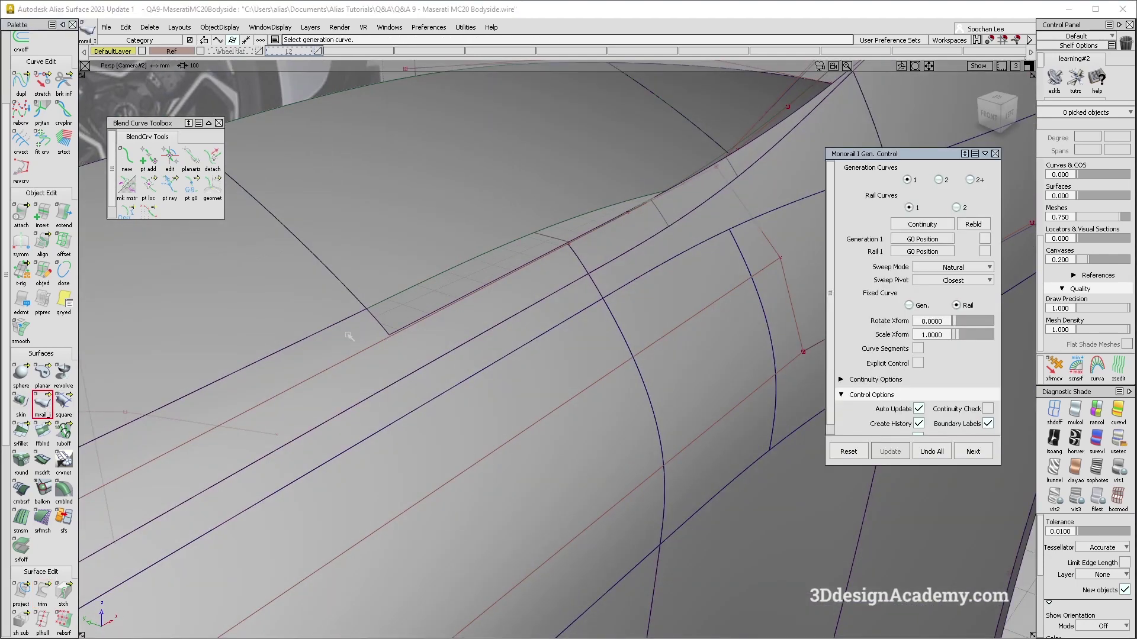
Try to extend the fillet's lower edge by about 23 mm with the Extrapolate type and Merge off
double_click(70, 214)
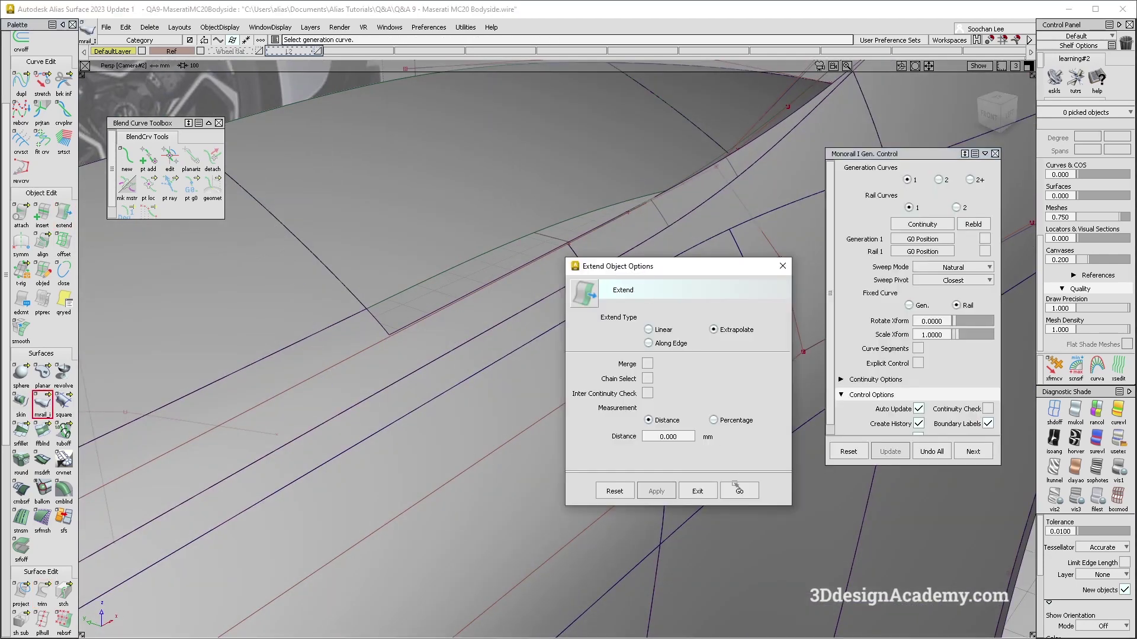
left_click(736, 488)
left_click(430, 281)
left_click_drag(409, 350, 552, 299, "alt+shift")
left_click_drag(466, 337, 261, 406, "alt+shift")
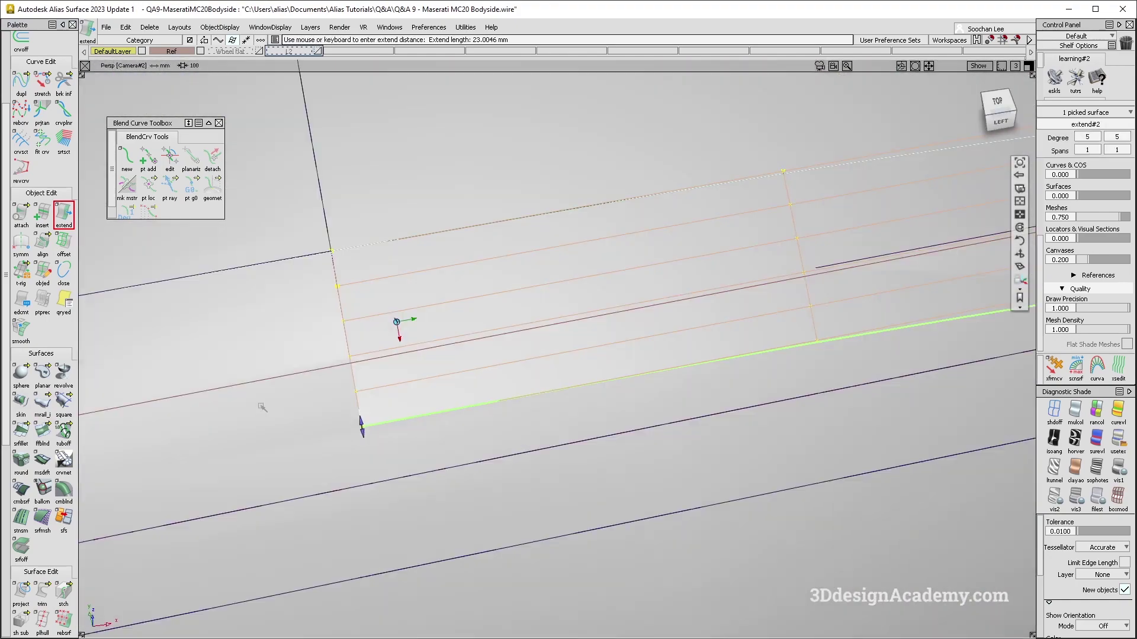
key("ctrl+z")
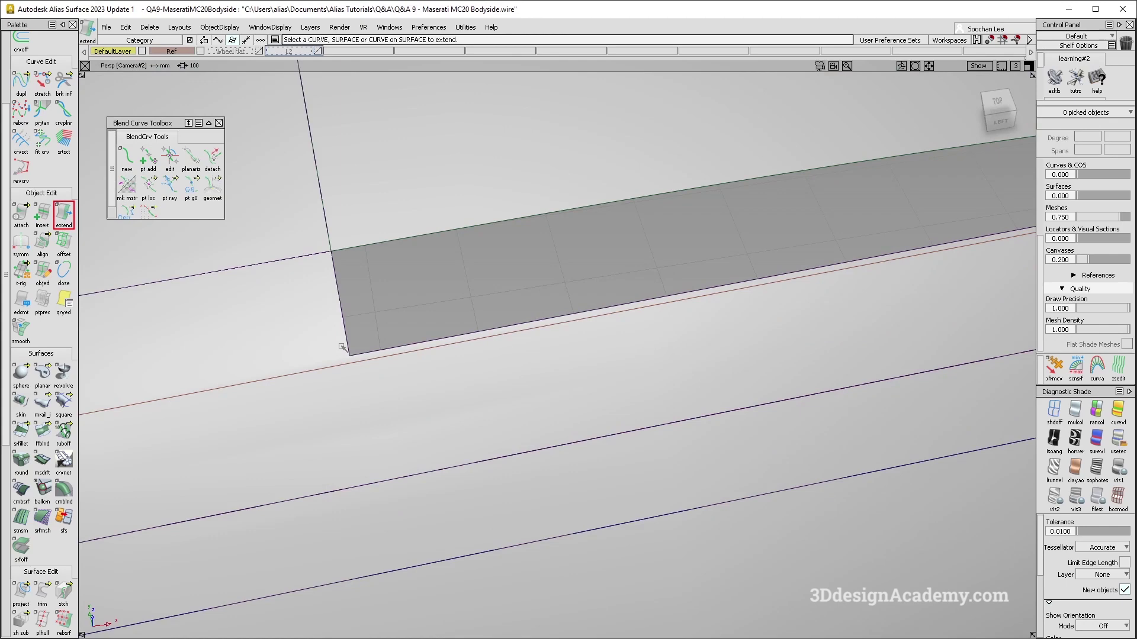
Build a monorail surface across the gap, sweeping the shoulder strip's trimmed end edge along the fillet's lower edge
left_click_drag(353, 273, 437, 325, "alt+shift")
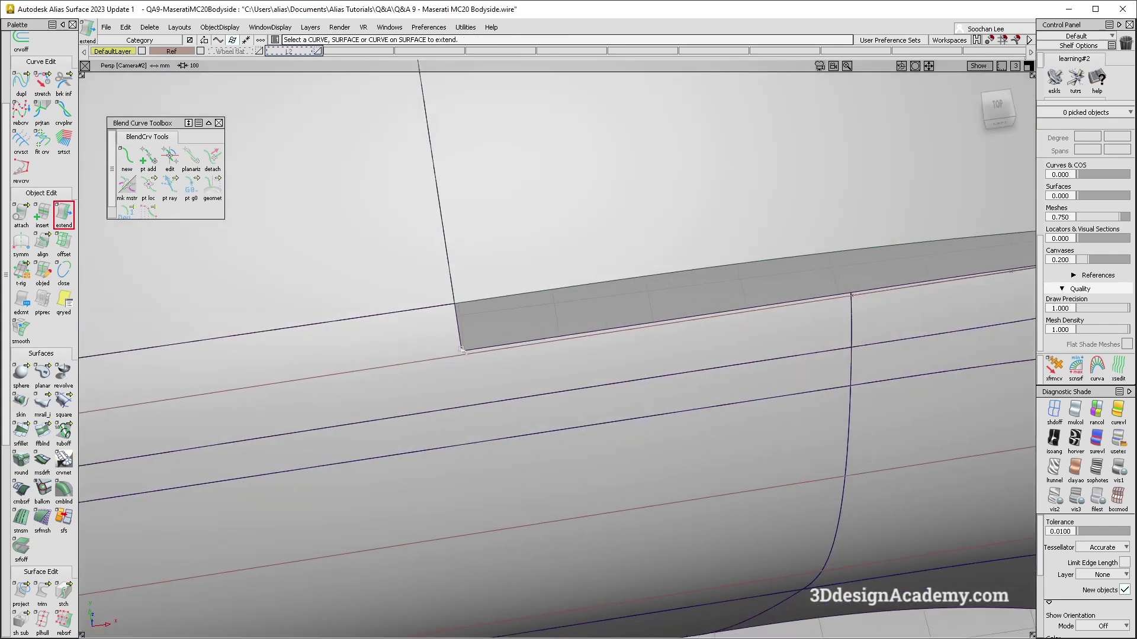
left_click(38, 410)
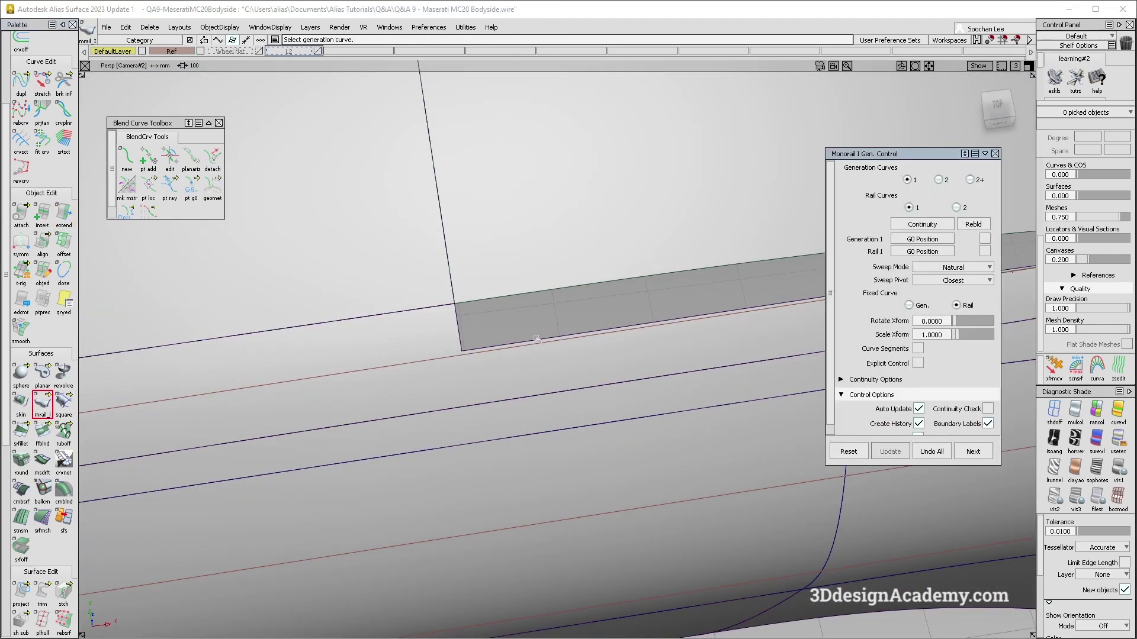
left_click_drag(431, 328, 482, 329)
left_click_drag(525, 274, 527, 314)
left_click_drag(515, 323, 410, 298, "alt+shift")
middle_click_drag(410, 298, 503, 314, "alt+shift")
Set both the generation curve and the rail continuity of the monorail surface to G2 Curvature
left_click(987, 120)
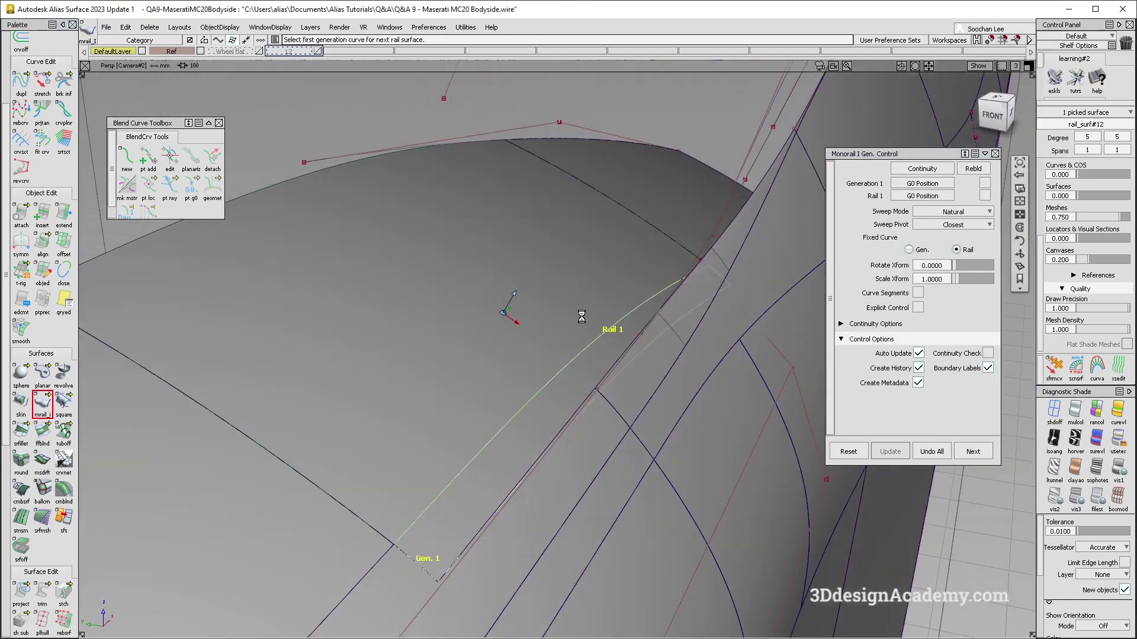
left_click(941, 184)
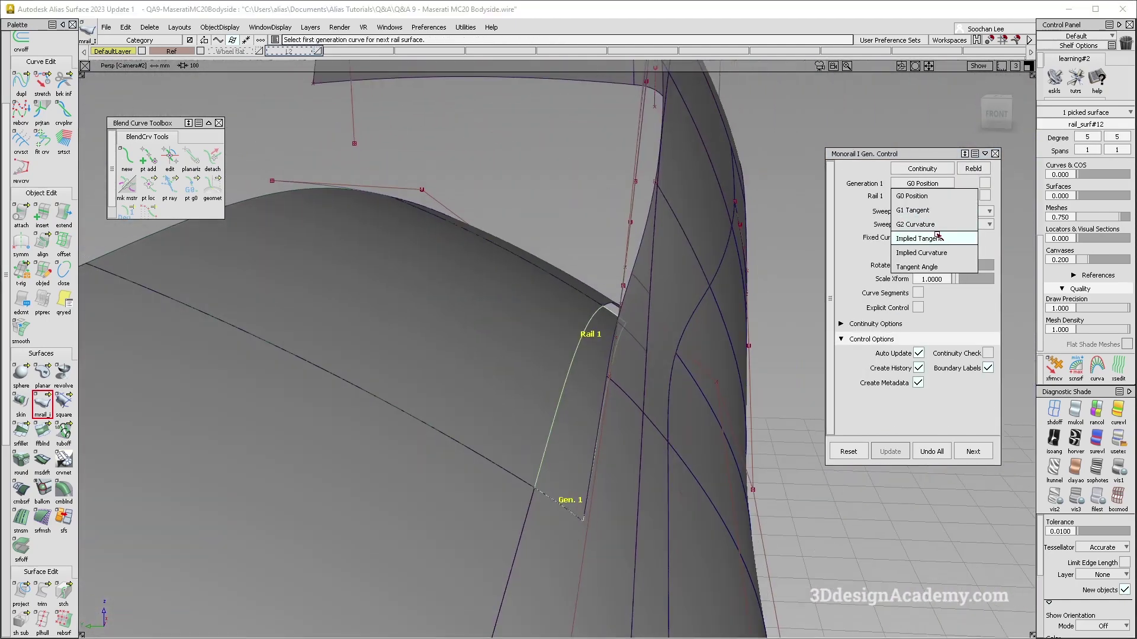
left_click(940, 217)
left_click(935, 200)
left_click(939, 229)
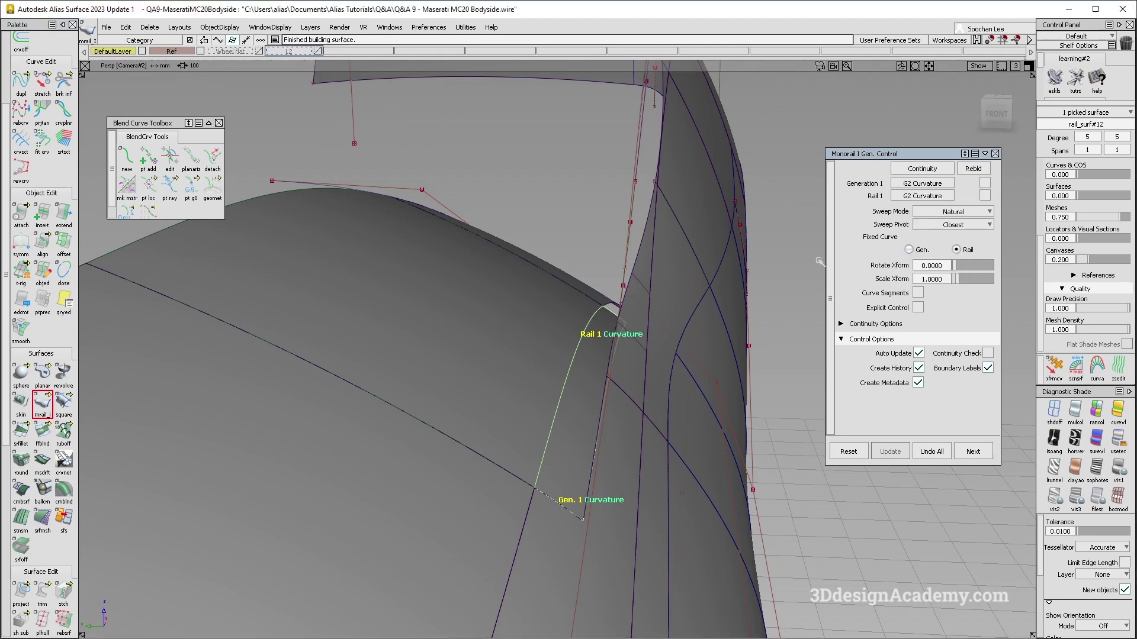
Examine the new monorail surface and its transitions to the fillet and the surfaces leading to the intake
left_click_drag(627, 340, 625, 334, "alt+shift")
right_click_drag(625, 335, 679, 325, "alt+shift")
left_click_drag(680, 325, 612, 406, "alt+shift")
mouse_move(548, 355)
left_mouse_down("alt+shift")
mouse_move(343, 287)
mouse_move(520, 297)
mouse_move(574, 254)
mouse_move(526, 326)
left_mouse_up("alt+shift")
right_click_drag(569, 284, 461, 285, "alt+shift")
left_click_drag(462, 284, 507, 317, "ctrl+shift")
right_click_drag(426, 301, 482, 294, "alt+shift")
left_click_drag(482, 294, 413, 472, "alt+shift")
middle_click_drag(414, 472, 427, 284, "alt+shift")
left_click_drag(427, 285, 485, 515, "alt+shift")
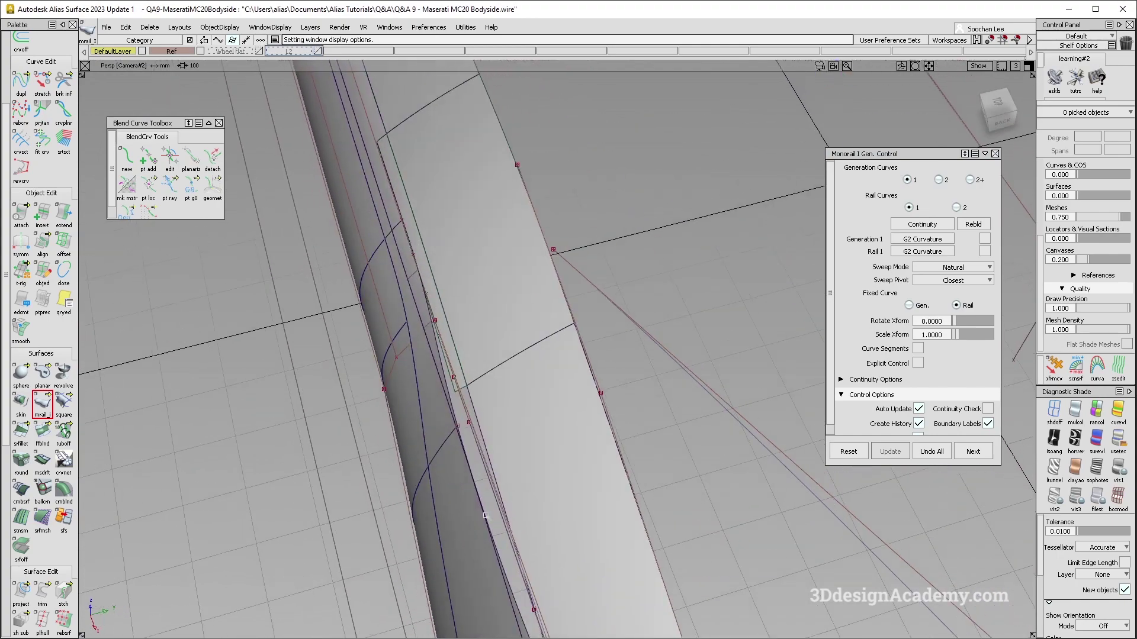
Draw a straight two-point edit point curve running outward from the inner corner at the end of the fillet's lower edge
scroll(56, 97, "up", 3)
left_click(44, 107)
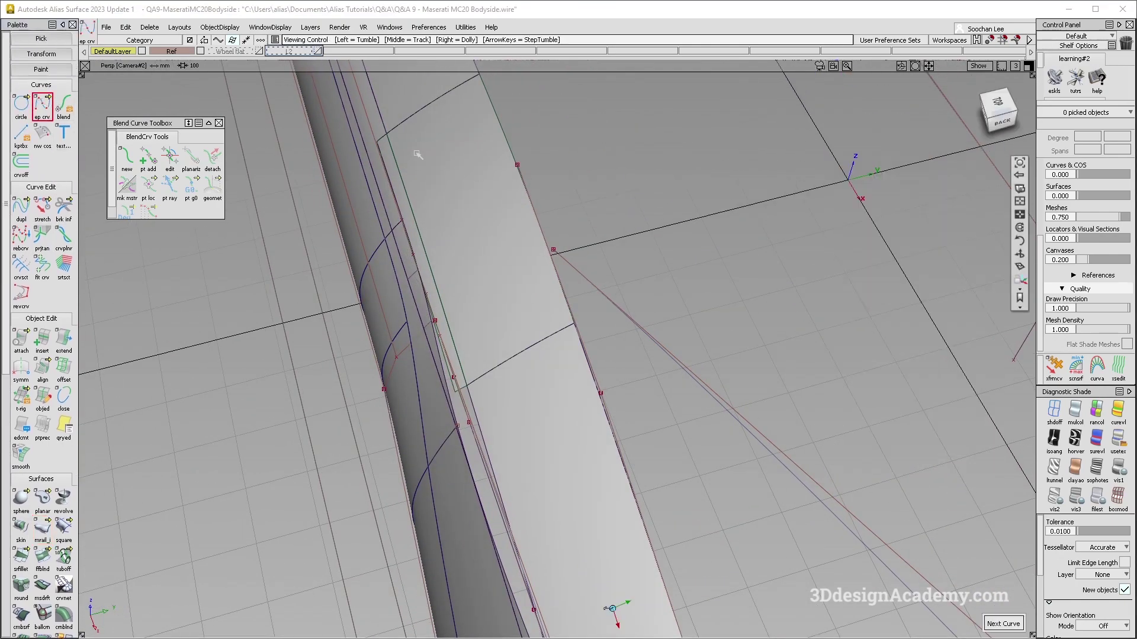
scroll(393, 136, "up", 4)
left_click(385, 148)
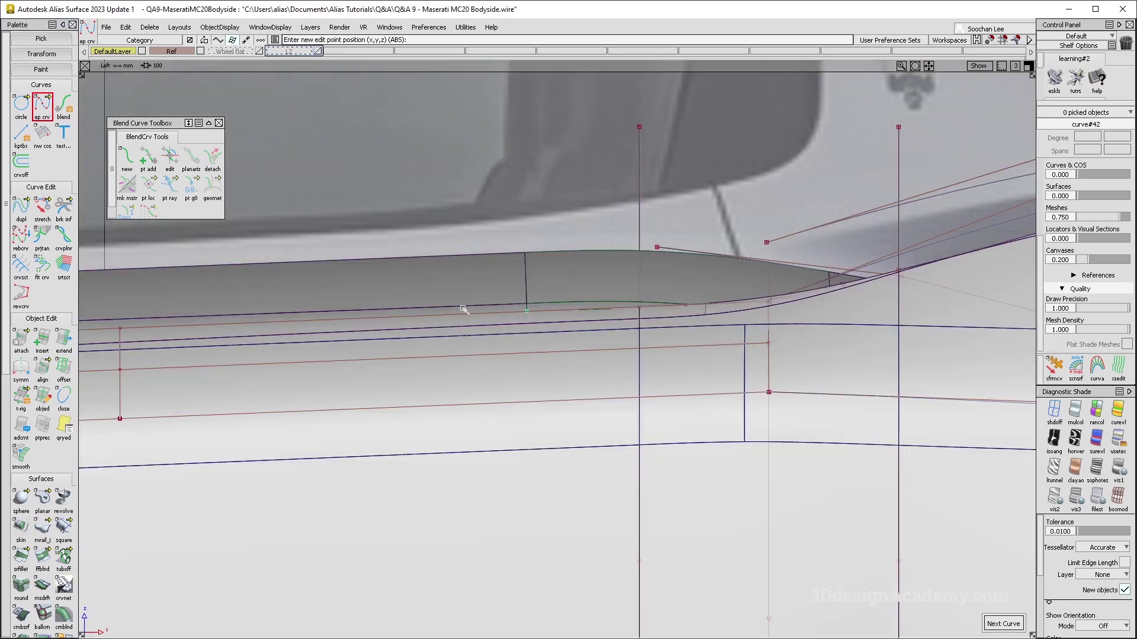
scroll(544, 341, "down", 3)
left_click(457, 394)
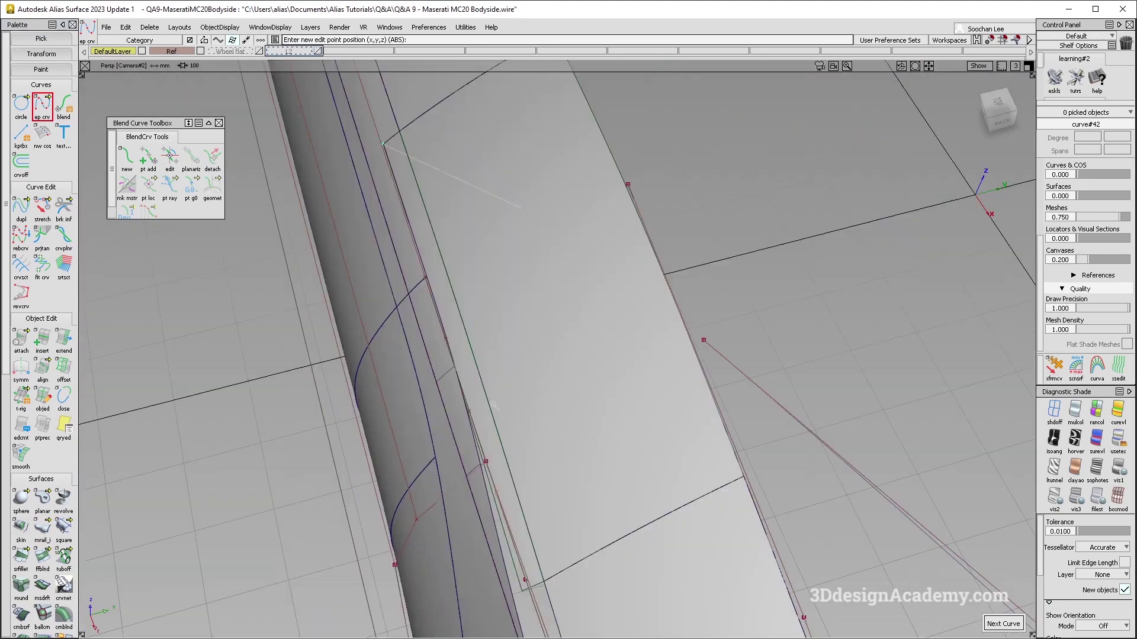
Build a monorail strip from the new line along the fillet's lower edge, using Parallel sweep mode and G0 Position continuity
left_click(42, 526)
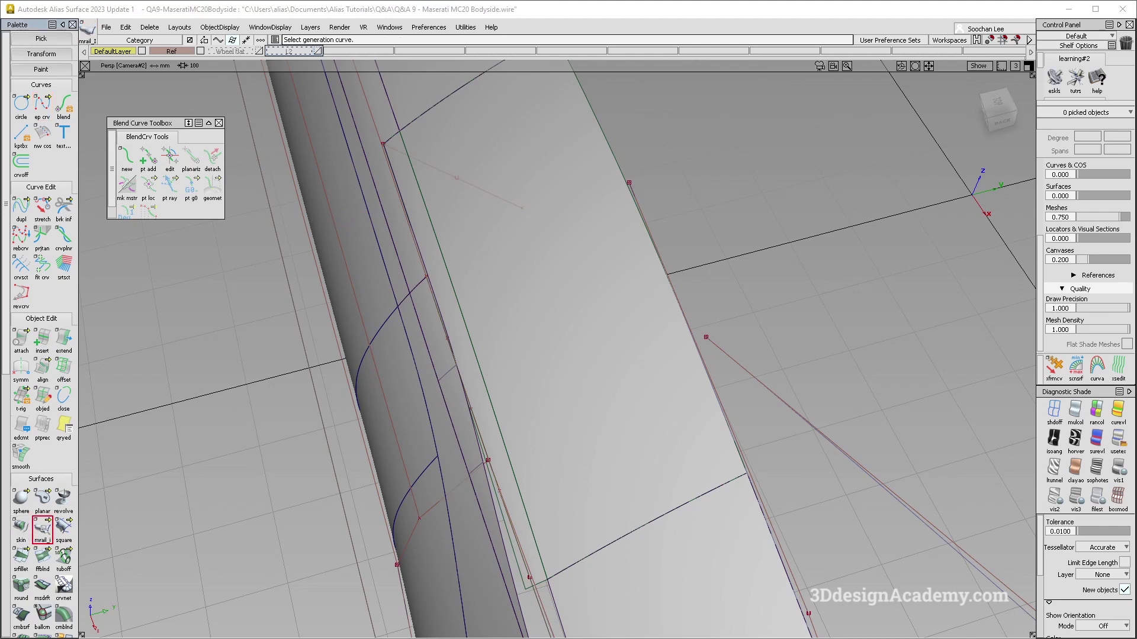
left_click(971, 270)
left_click(963, 307)
left_click(930, 226)
left_click_drag(509, 183, 437, 146, "alt+shift")
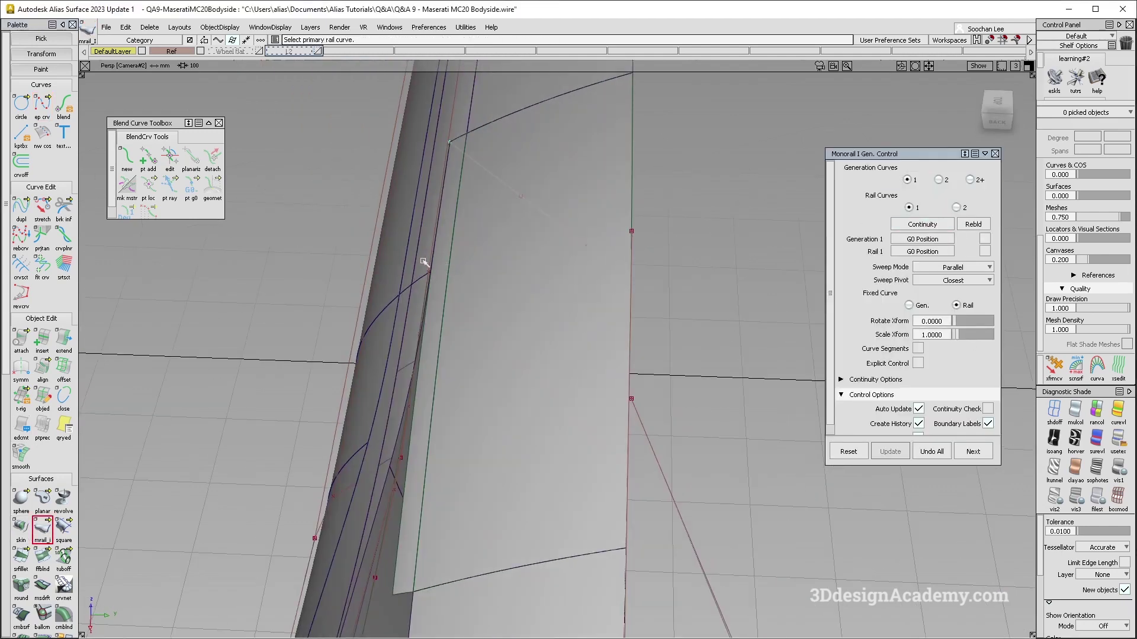
mouse_move(430, 271)
left_mouse_down("alt+shift")
mouse_move(423, 241)
mouse_move(432, 284)
left_mouse_up("alt+shift")
left_click(432, 283)
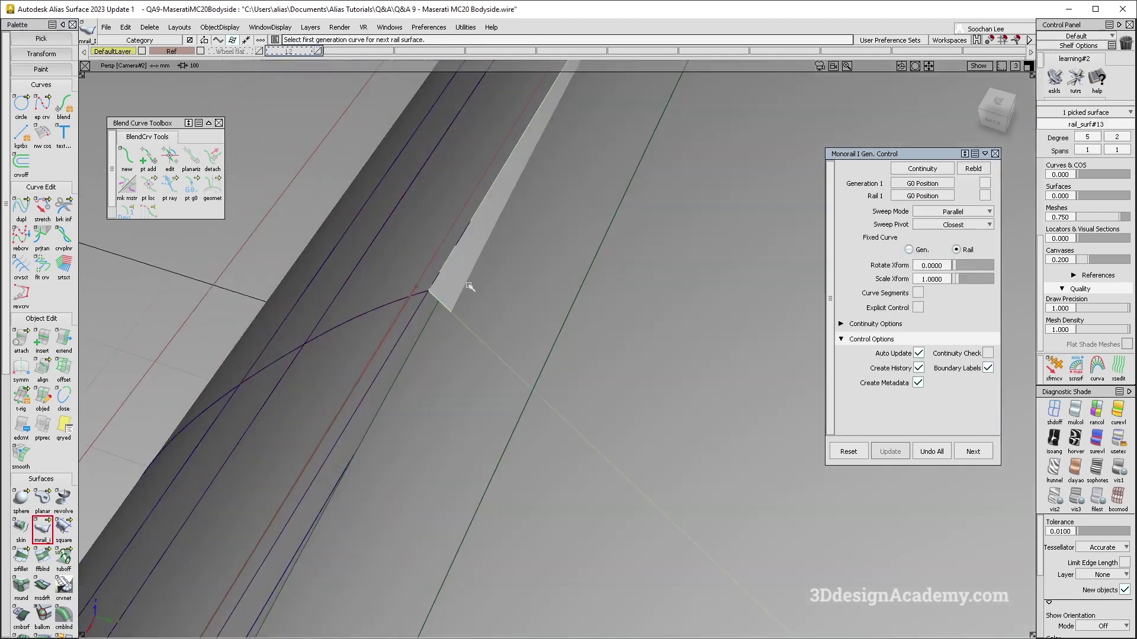
left_click_drag(537, 229, 541, 252, "alt+shift")
key("ctrl+z")
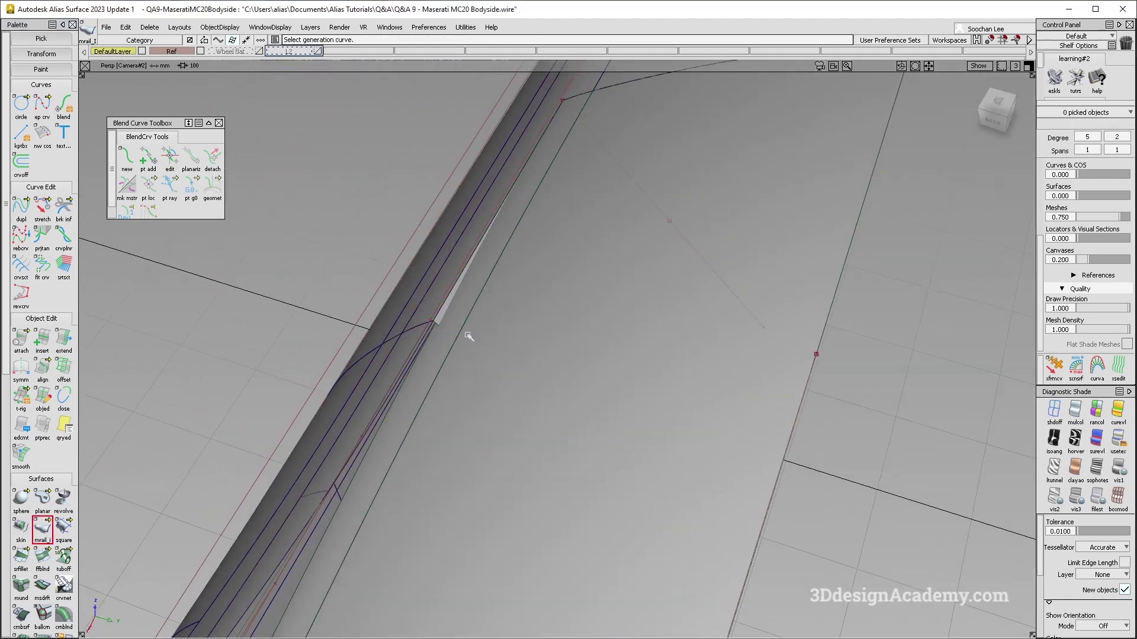
Build a second monorail strip from the first strip's end edge along the adjoining surface edge, with rail rebuild turned on
left_click(438, 327)
left_click_drag(420, 338, 509, 308, "alt+shift")
left_click(410, 356)
left_click(984, 196)
right_click_drag(379, 403, 159, 476, "alt+shift")
middle_click_drag(160, 476, 411, 366, "alt+shift")
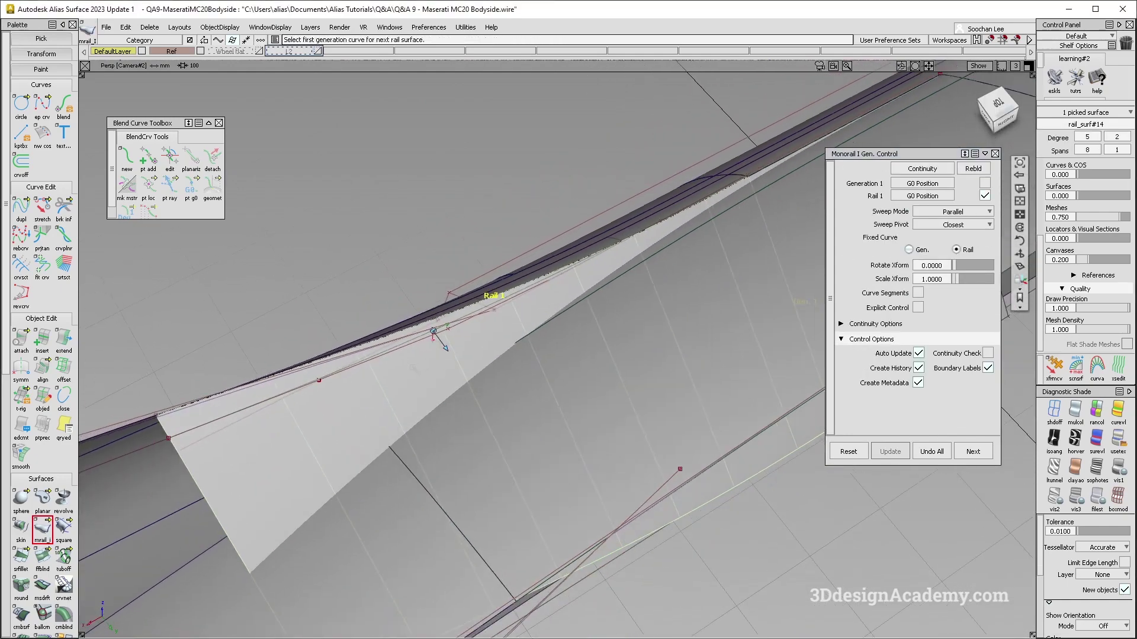
left_click_drag(412, 368, 373, 444, "alt+shift")
middle_click_drag(172, 533, 375, 374, "alt+shift")
key("ctrl+z")
right_click_drag(323, 328, 397, 277, "alt+shift")
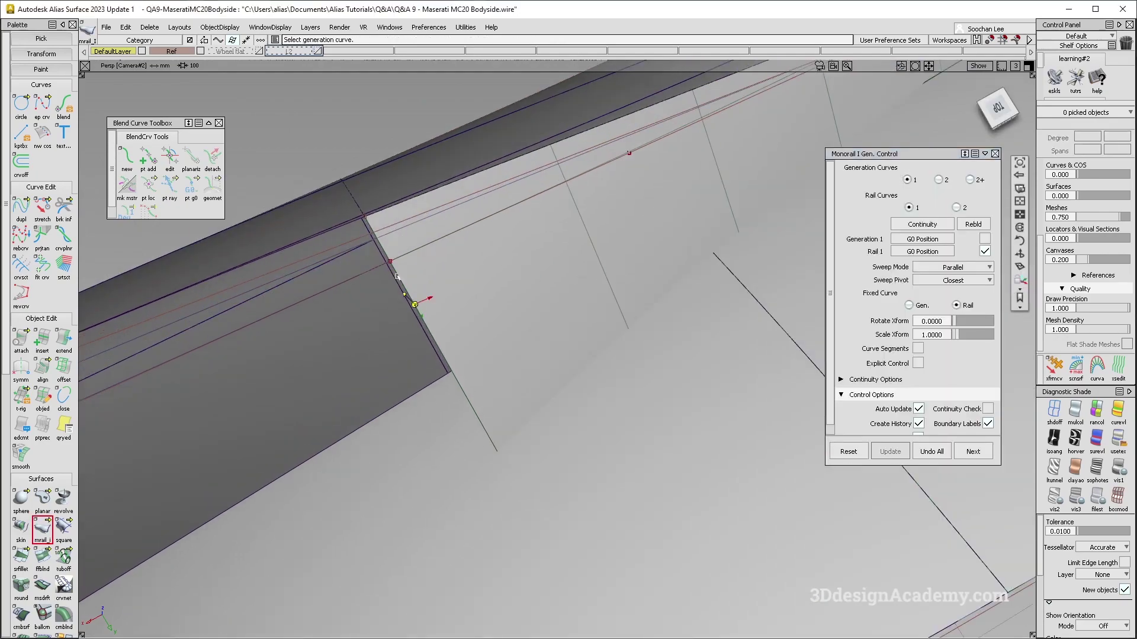
Continue with a third monorail strip, sweeping the second strip's end edge along the following edge segment at G0 Position
left_click_drag(398, 277, 404, 292, "alt+shift")
left_click(382, 258)
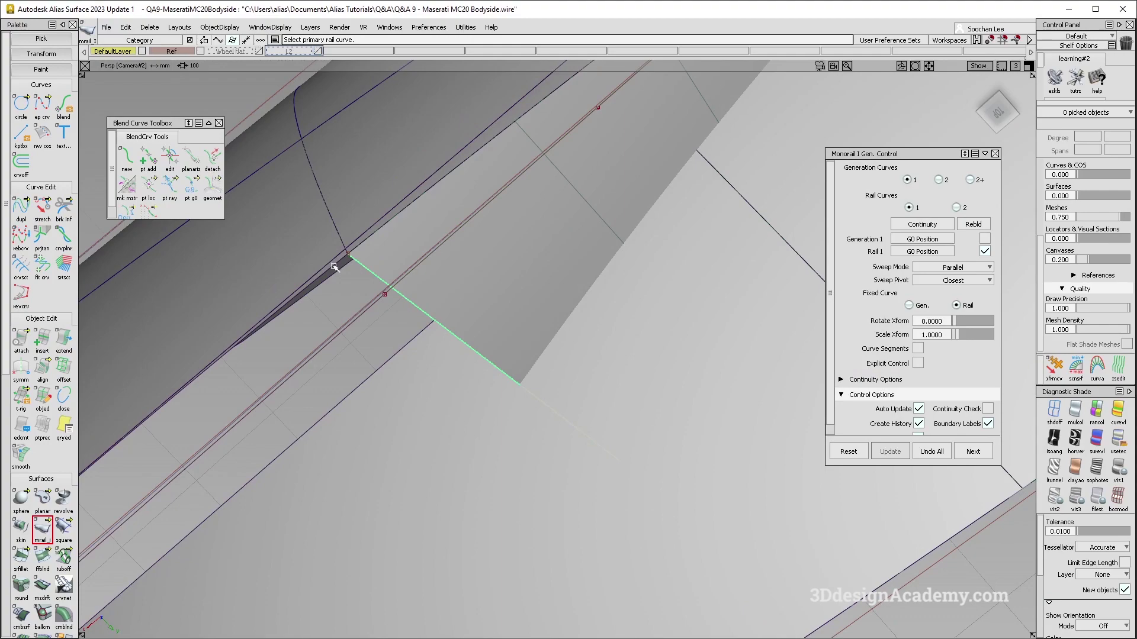
left_click(335, 267)
left_click_drag(335, 267, 496, 339, "alt+shift")
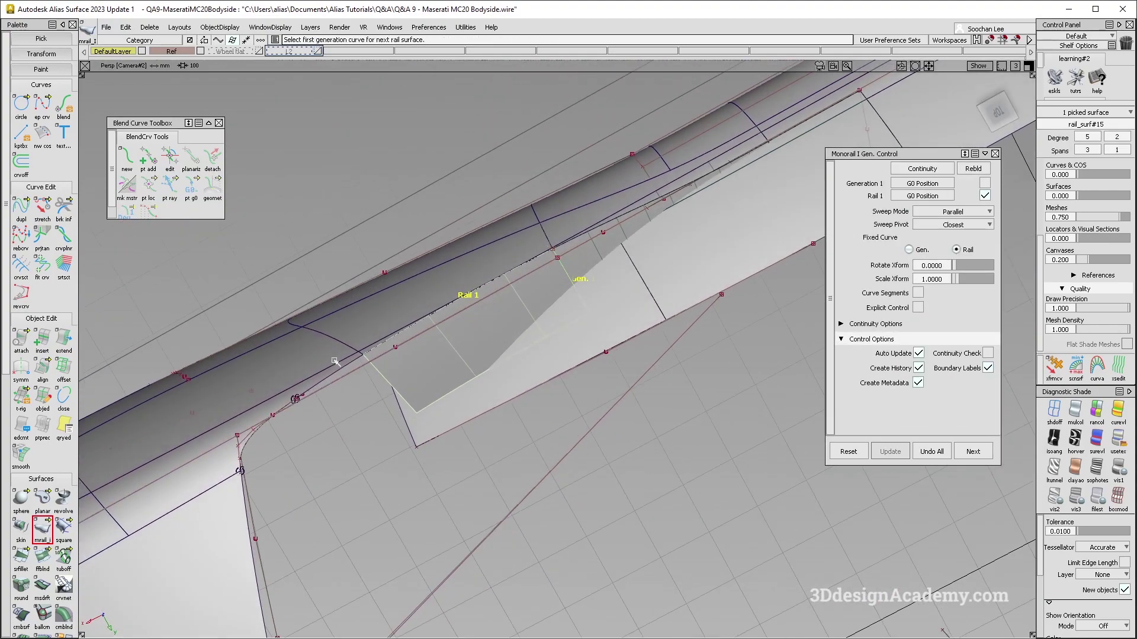
Add a fourth monorail strip toward the intake from the third strip's end edge, and check the third strip's rail rebuild setting
left_click(388, 384)
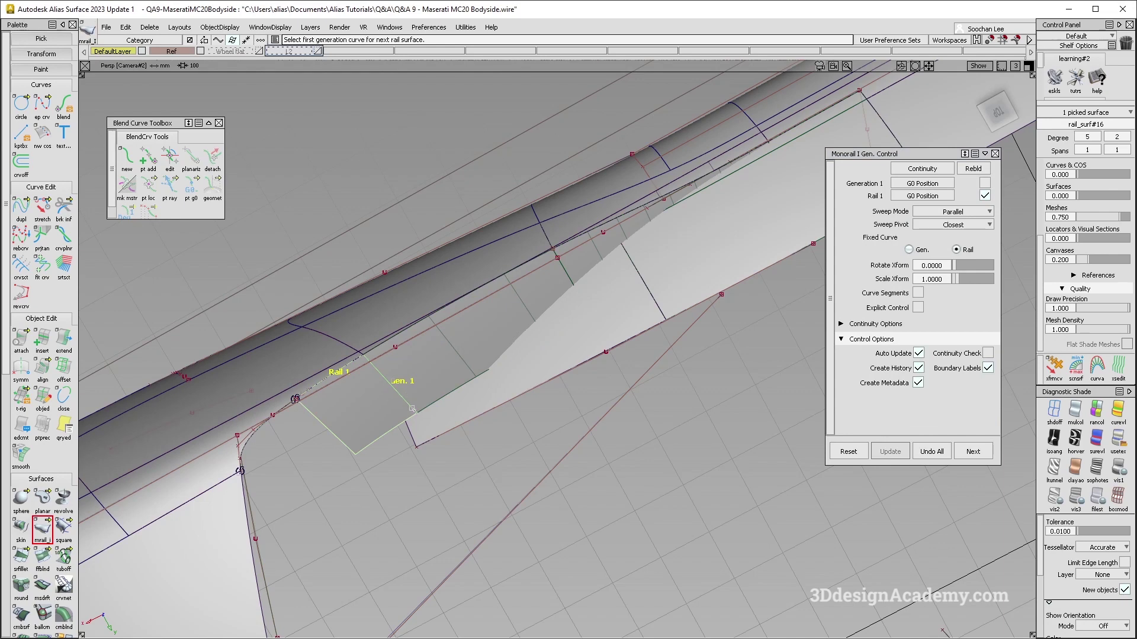
left_click_drag(441, 419, 442, 467, "ctrl+shift")
right_click_drag(556, 449, 556, 408, "ctrl+shift")
left_click_drag(533, 415, 499, 393, "alt+shift")
right_click_drag(509, 388, 517, 343, "ctrl+shift")
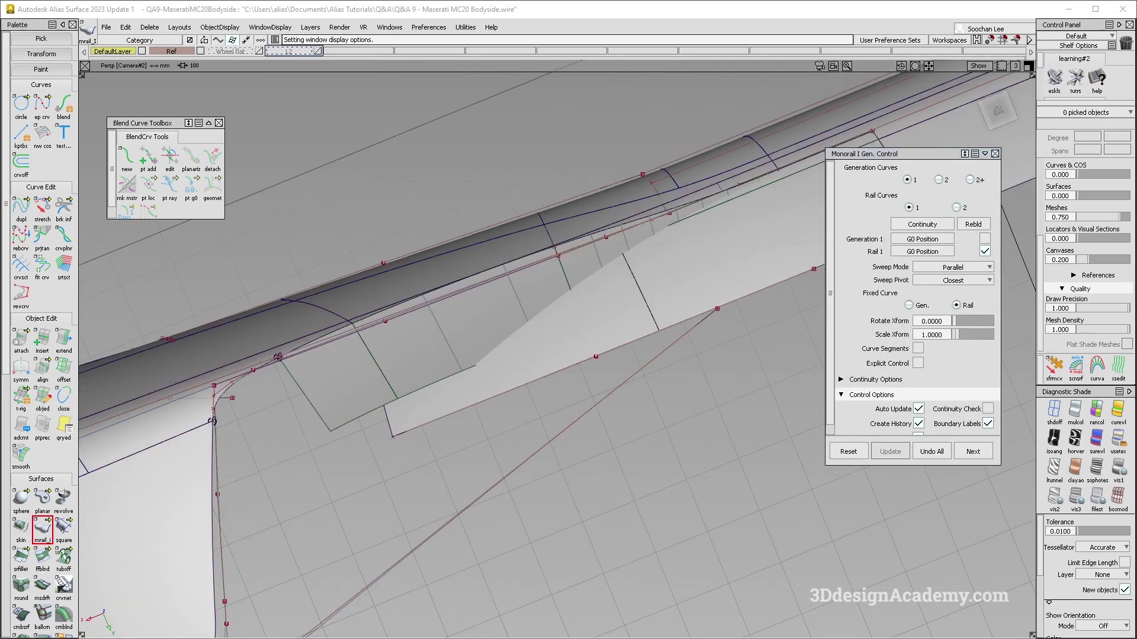
left_click(457, 359)
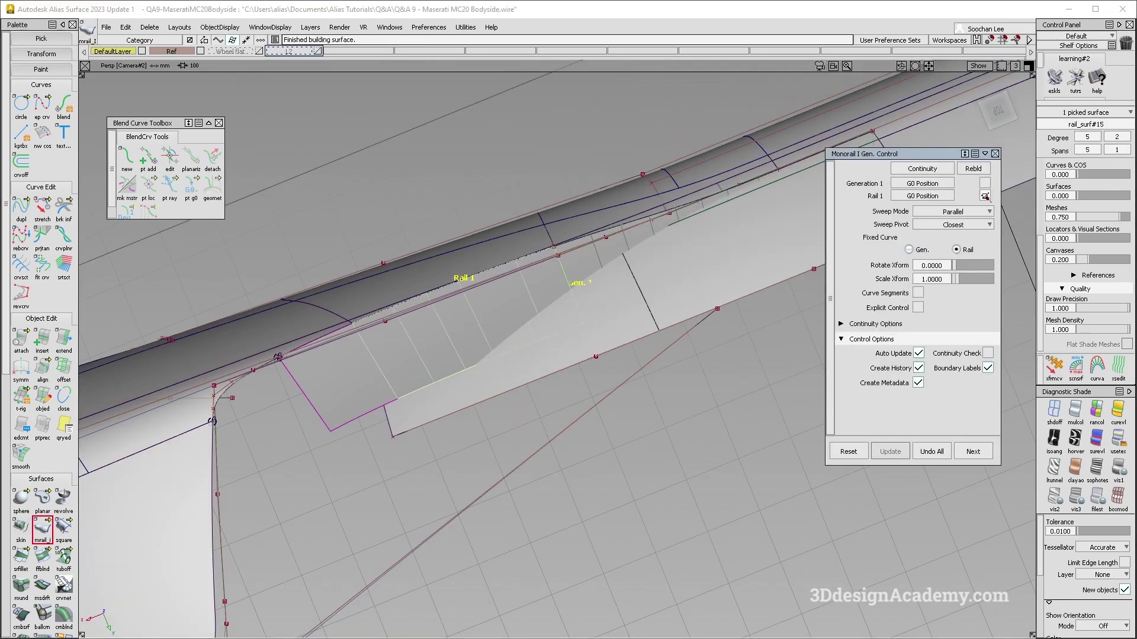
left_click_drag(508, 413, 522, 258, "ctrl+shift")
scroll(524, 250, "up", 4)
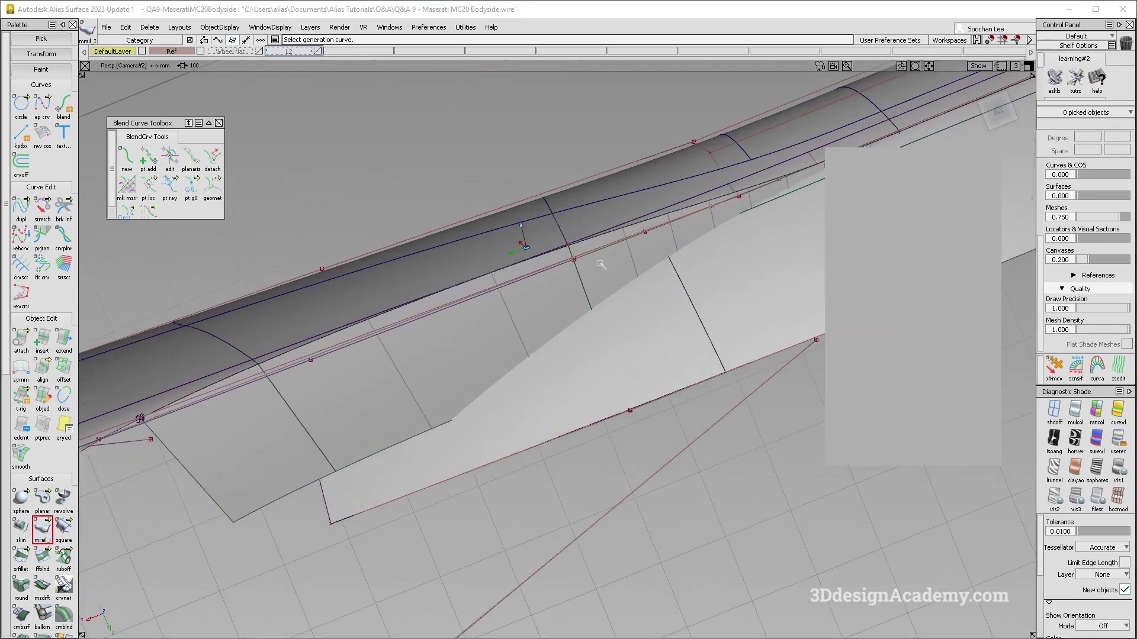
Align the third strip to the adjacent shoulder edge at G0 with 1 U span, Blending on, 2 extra CV rows and blend factor 0
left_click(48, 381)
right_click_drag(527, 246, 566, 252, "alt+shift")
left_click(620, 229)
key("Return")
left_click(620, 233)
left_click(896, 180)
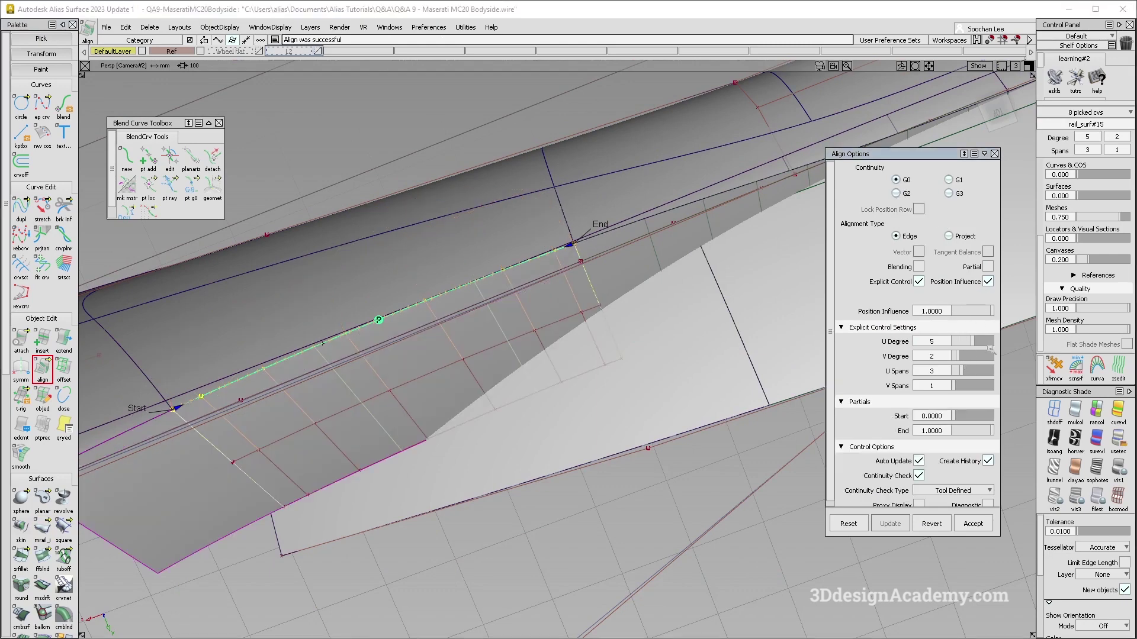
mouse_move(962, 368)
left_mouse_down()
mouse_move(951, 369)
mouse_move(975, 360)
left_mouse_up()
left_click(919, 267)
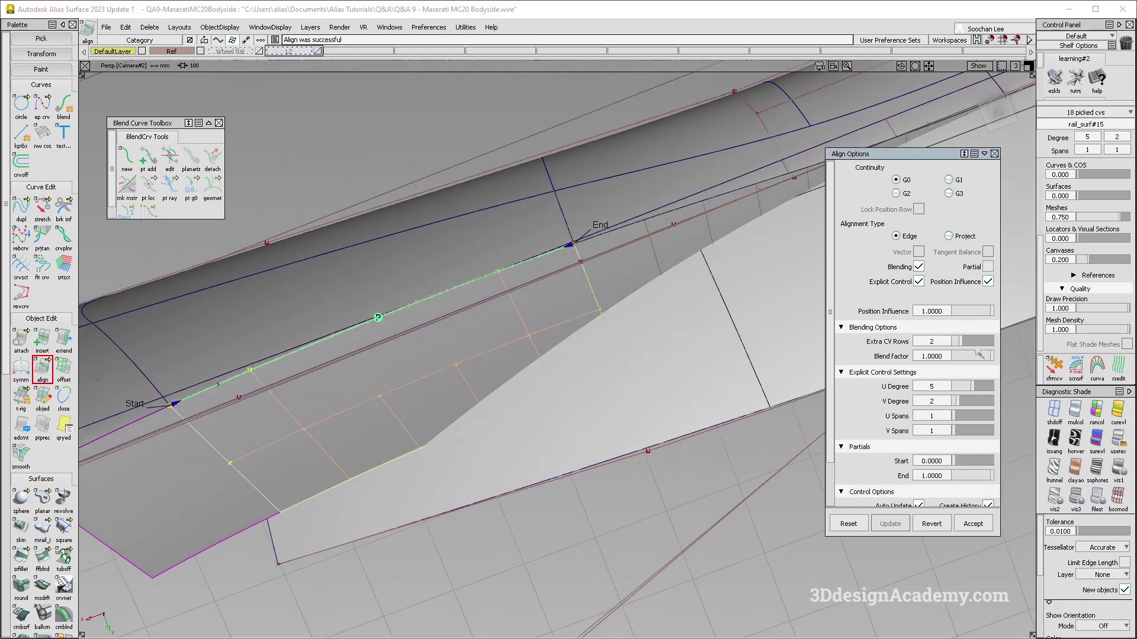
middle_click_drag(600, 324, 550, 337, "alt+shift")
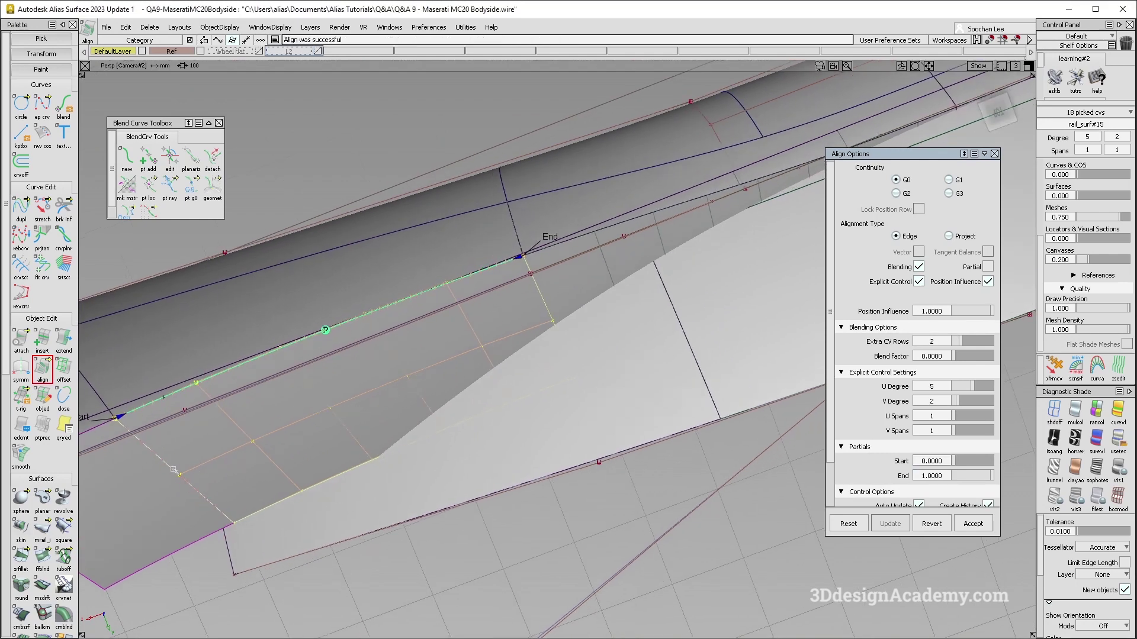
Align the second strip to its adjacent shoulder edge at G0 and set U Spans to 1
right_click_drag(627, 230, 675, 252, "alt+shift")
left_click_drag(703, 265, 704, 202, "ctrl+shift")
left_click(706, 195)
key("Return")
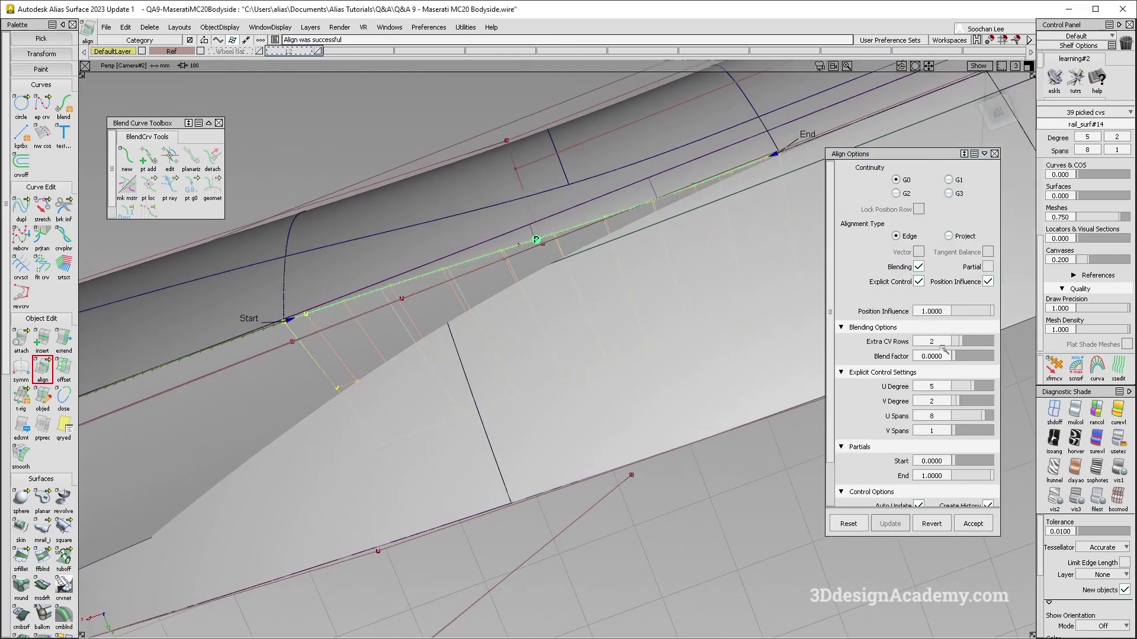
left_click_drag(979, 420, 953, 419)
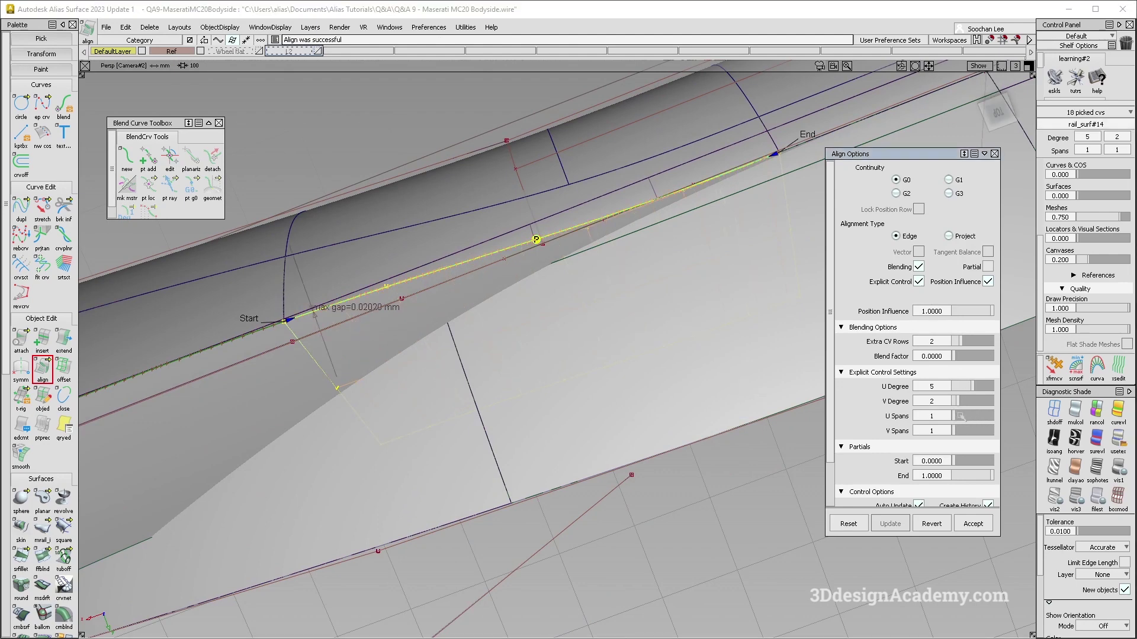
Compare U Spans values of 1 and 2 for the second strip's alignment and adjust the span count
left_click_drag(959, 417, 957, 417)
left_click_drag(535, 266, 643, 221, "alt+shift")
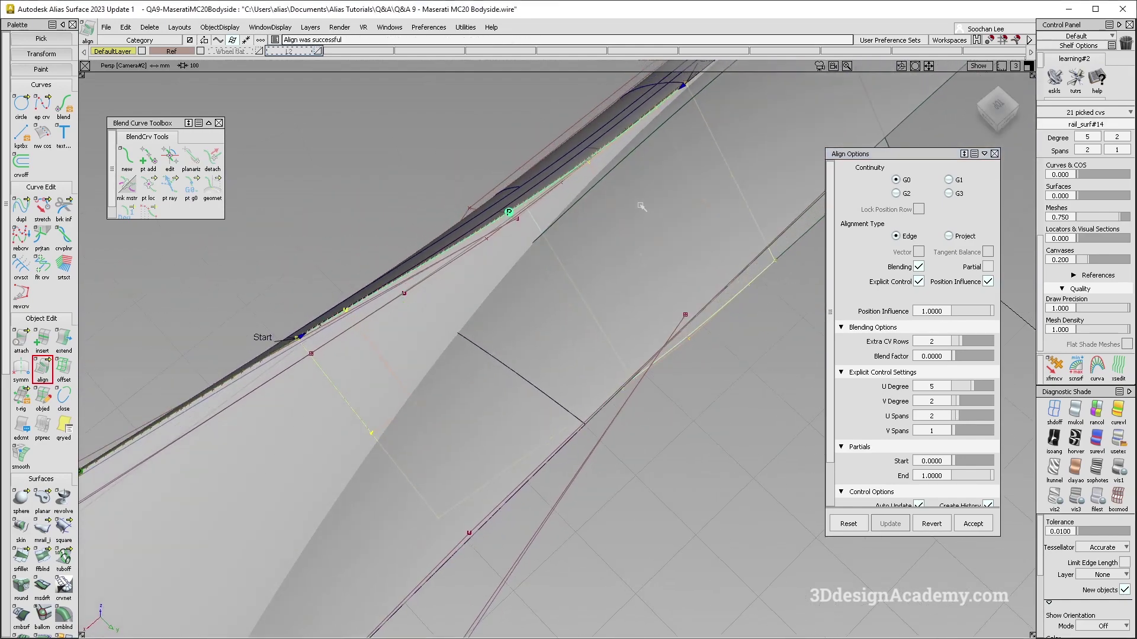
left_click_drag(956, 417, 953, 417)
left_click_drag(548, 267, 414, 286, "alt+shift")
left_click_drag(496, 323, 508, 379, "alt+shift")
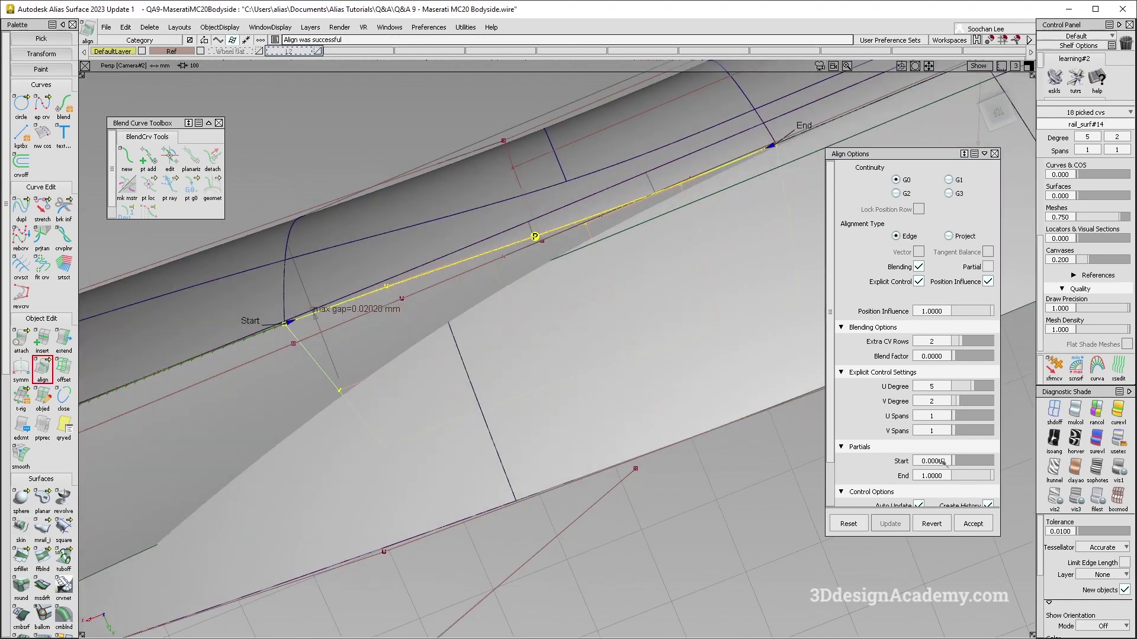
left_click(959, 417)
Examine the aligned strips and their flow into the intake from several angles, including the whole body side
left_click_drag(616, 243, 664, 194, "alt+shift")
left_click_drag(665, 194, 560, 286, "ctrl+shift")
left_click_drag(554, 238, 575, 355, "alt+shift")
mouse_move(579, 371)
left_mouse_down("ctrl+shift")
mouse_move(442, 211)
mouse_move(440, 257)
mouse_move(503, 296)
left_mouse_up("ctrl+shift")
left_click_drag(584, 399, 521, 334, "ctrl+shift")
mouse_move(521, 335)
left_mouse_down("alt+shift")
mouse_move(490, 386)
mouse_move(645, 368)
left_mouse_up("alt+shift")
left_click_drag(355, 414, 293, 358, "ctrl+shift")
mouse_move(527, 342)
left_mouse_down("alt+shift")
mouse_move(474, 356)
mouse_move(394, 330)
mouse_move(305, 338)
mouse_move(619, 278)
mouse_move(521, 317)
mouse_move(495, 304)
mouse_move(693, 190)
mouse_move(672, 257)
left_mouse_up("alt+shift")
right_click_drag(673, 258, 574, 302, "alt+shift")
left_click_drag(575, 302, 572, 216, "alt+shift")
right_click_drag(527, 349, 528, 318, "alt+shift")
mouse_move(529, 317)
left_mouse_down("alt+shift")
mouse_move(578, 328)
mouse_move(588, 304)
mouse_move(632, 328)
left_mouse_up("alt+shift")
key("alt+m")
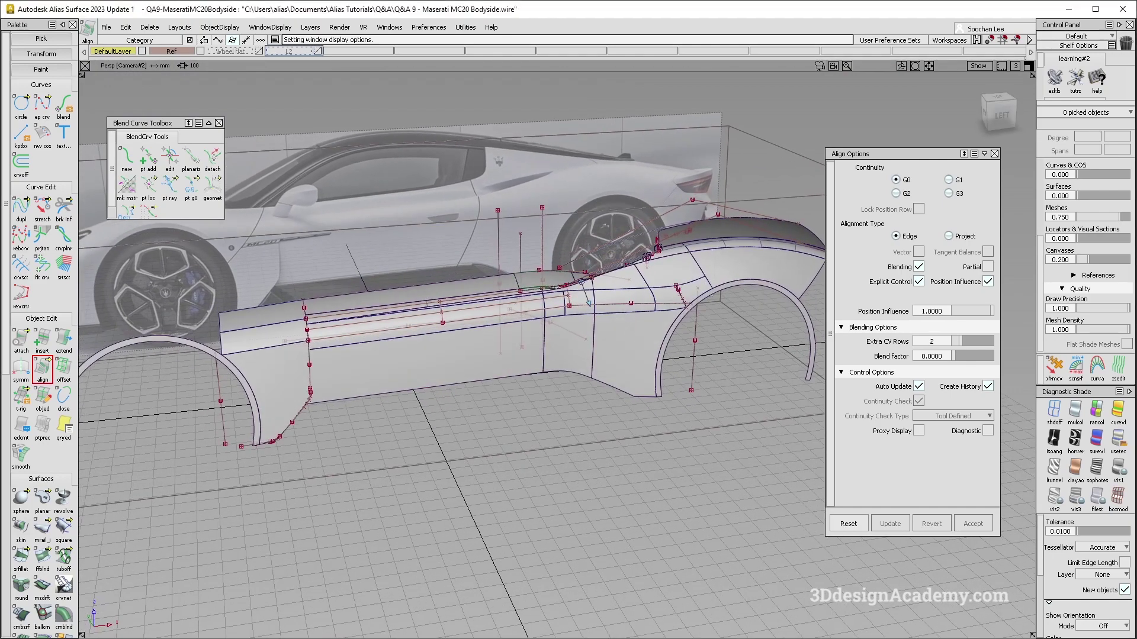
middle_click_drag(615, 313, 578, 332, "alt+shift")
key("alt+m")
key("alt+m")
right_click_drag(467, 272, 577, 332, "ctrl+shift")
left_click_drag(577, 333, 577, 355, "ctrl+shift")
Move the construction geometry around the shoulder and intake to a new layer L3 and hide that layer
left_click_drag(441, 249, 672, 358)
left_click(310, 27)
left_click(311, 41)
left_click(367, 51)
left_click(373, 58)
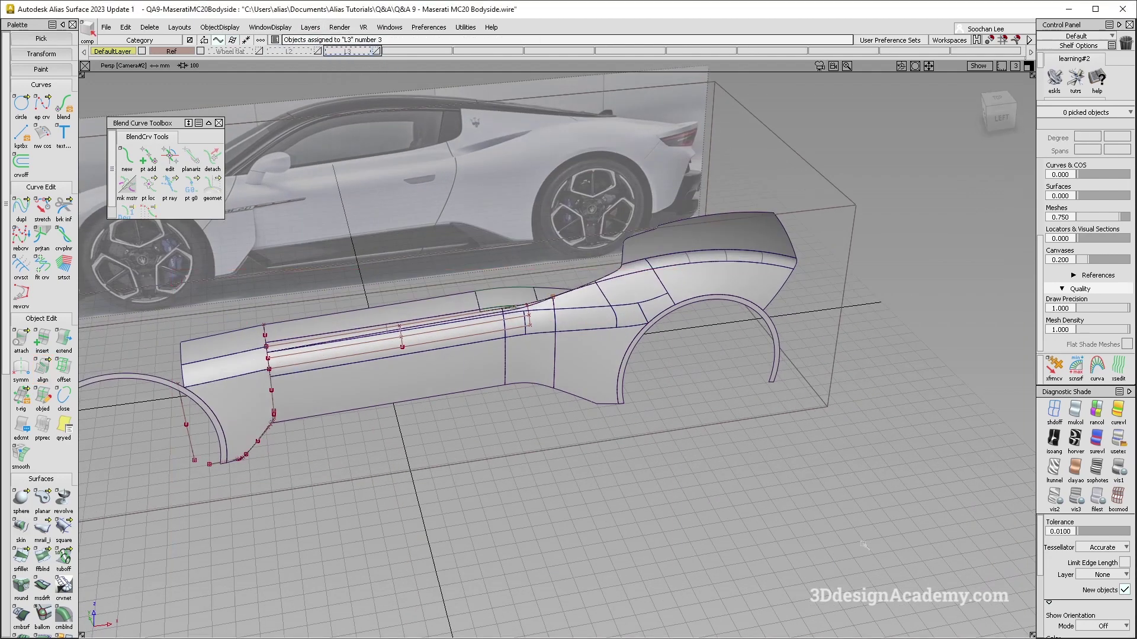
left_click(376, 51)
left_click(353, 52)
left_click(351, 58)
Turn off the control vertex display of the long shoulder surface and hide the model's wireframe lines
left_click_drag(441, 329, 465, 308, "ctrl+shift")
left_click(437, 334)
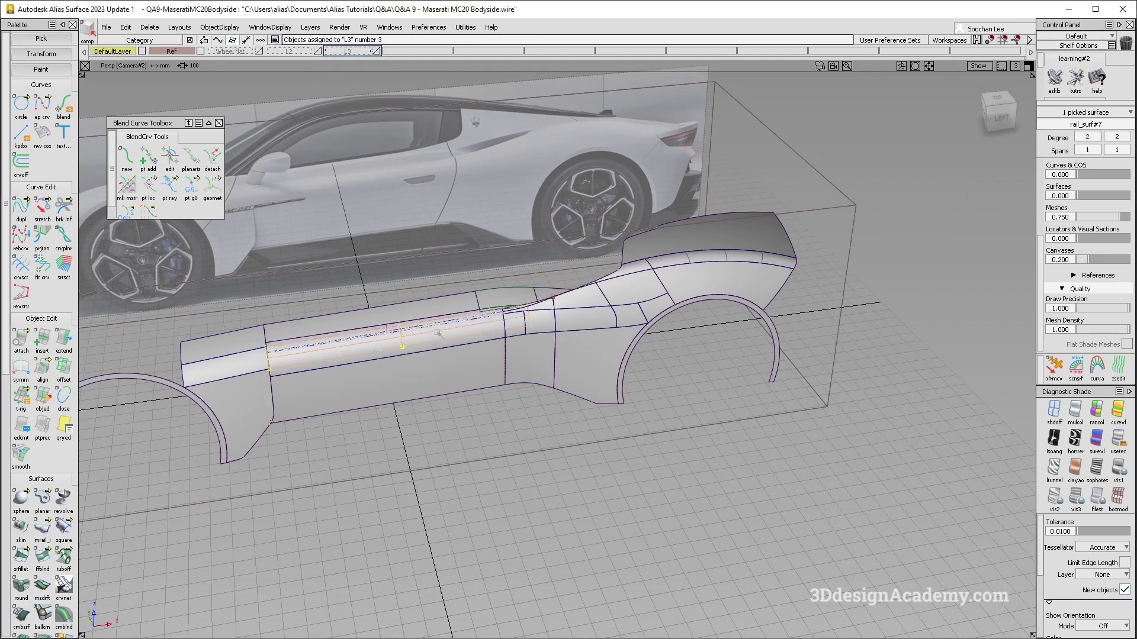
key("ctrl+shift+n")
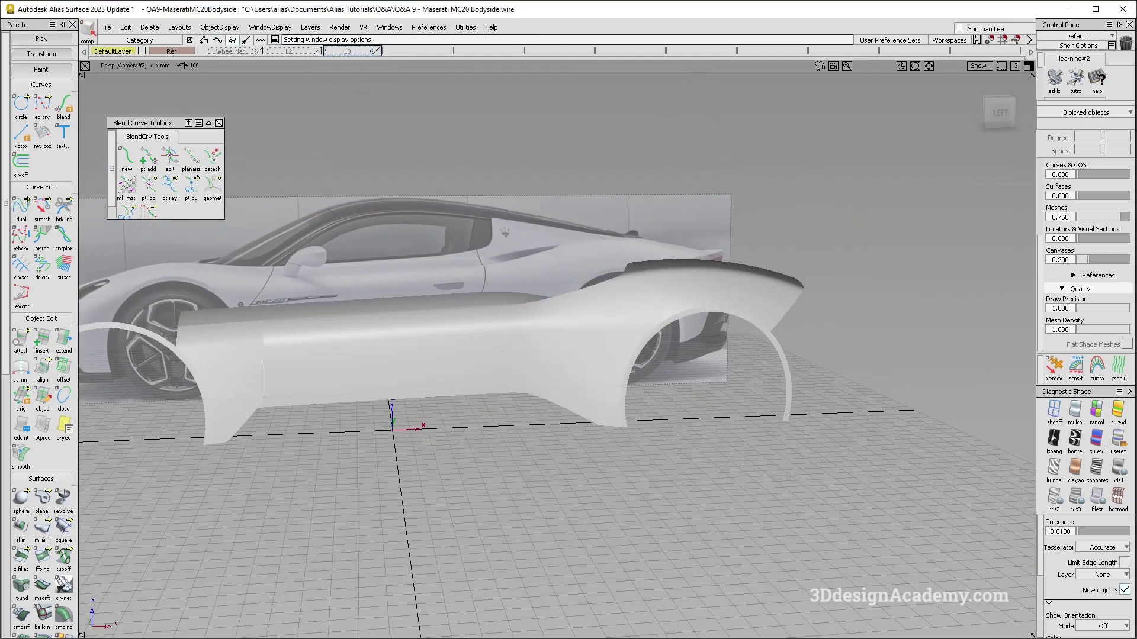
Shade the body side with the user texture diagnostic using the Showroom map, examine the highlight flow, and restore the wireframe display
left_click(1118, 446)
mouse_move(536, 369)
left_mouse_down("alt+shift")
mouse_move(539, 315)
mouse_move(552, 397)
mouse_move(566, 354)
left_mouse_up("alt+shift")
right_click_drag(518, 310, 586, 296, "alt+shift")
left_click_drag(590, 272, 557, 274, "alt+shift")
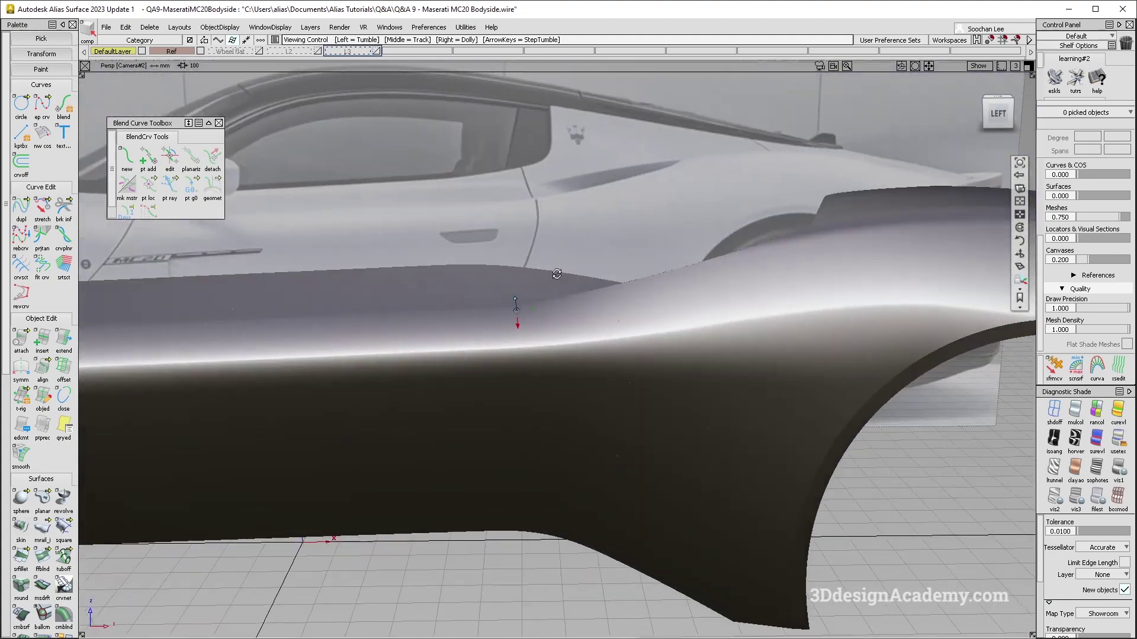
middle_click_drag(556, 275, 748, 232, "alt+shift")
right_click_drag(749, 232, 757, 292, "alt+shift")
left_click_drag(757, 292, 766, 296, "alt+shift")
right_click_drag(825, 411, 762, 296, "ctrl+shift")
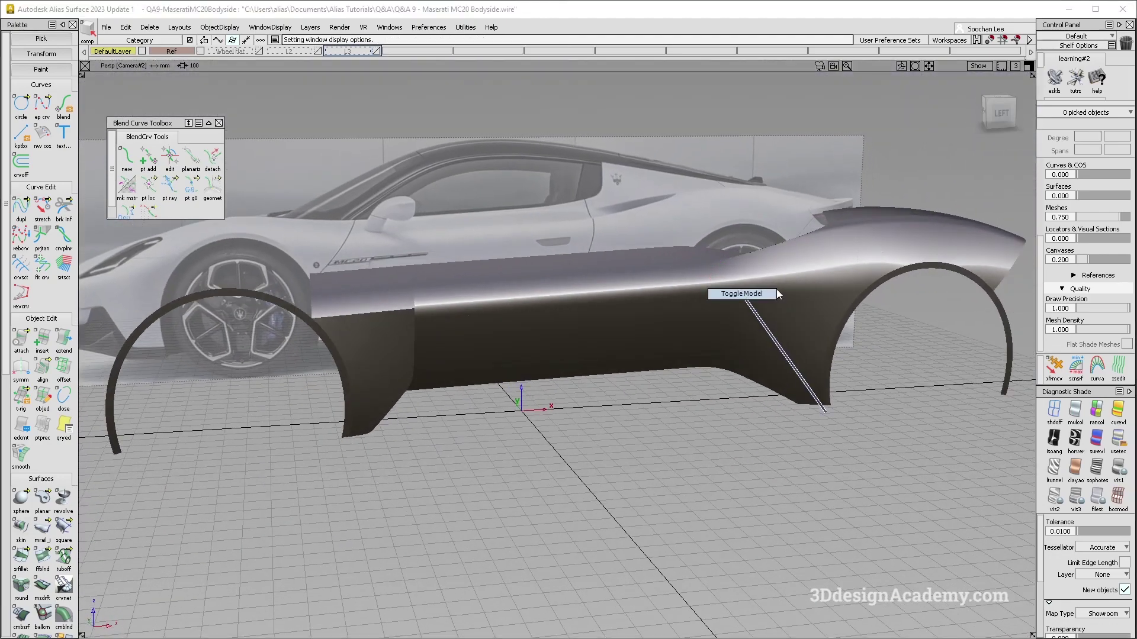
middle_click_drag(762, 296, 747, 329, "alt+shift")
left_click_drag(755, 334, 746, 343, "alt+shift")
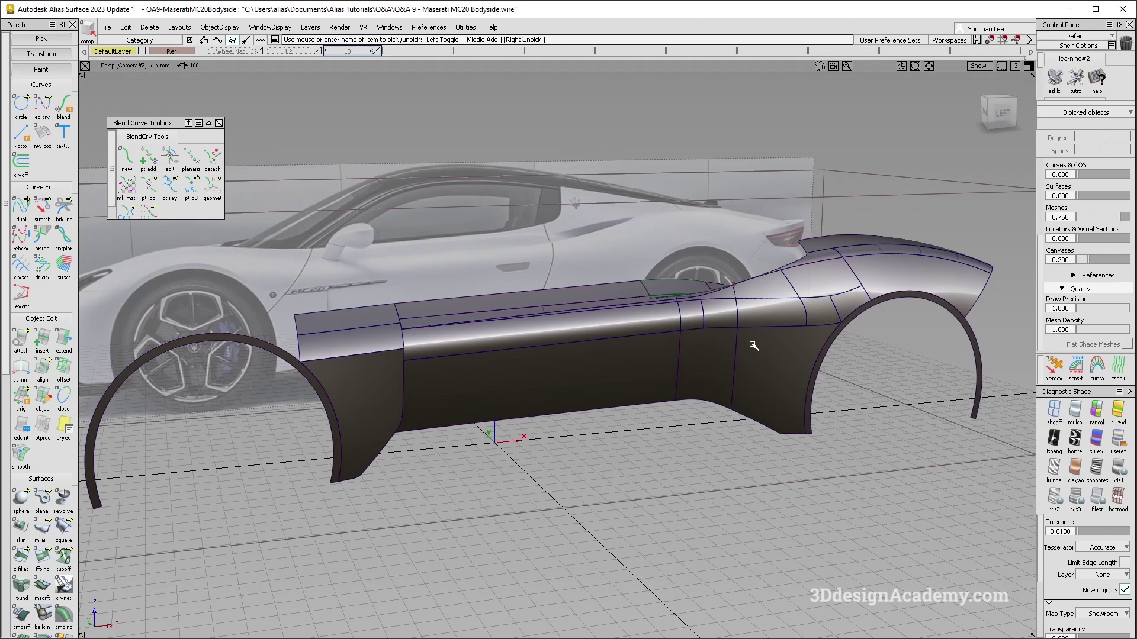